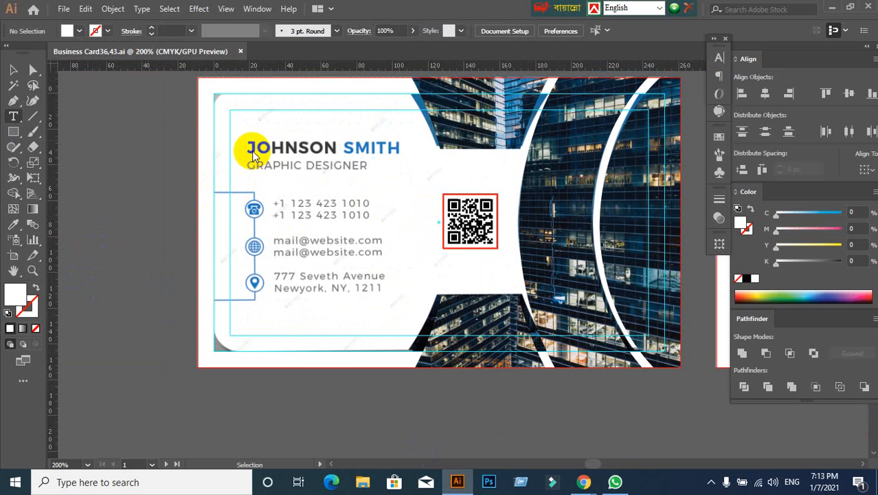
- Draw a small white circle with no stroke over the phone icon beside the phone numbers
click(65, 117)
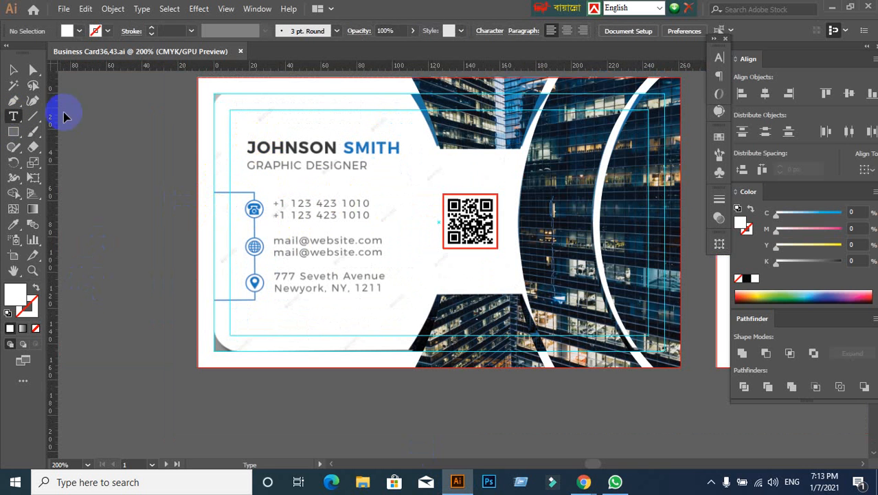
click(33, 70)
scroll(255, 220, down, 2)
alt+scroll(279, 177, up, 1)
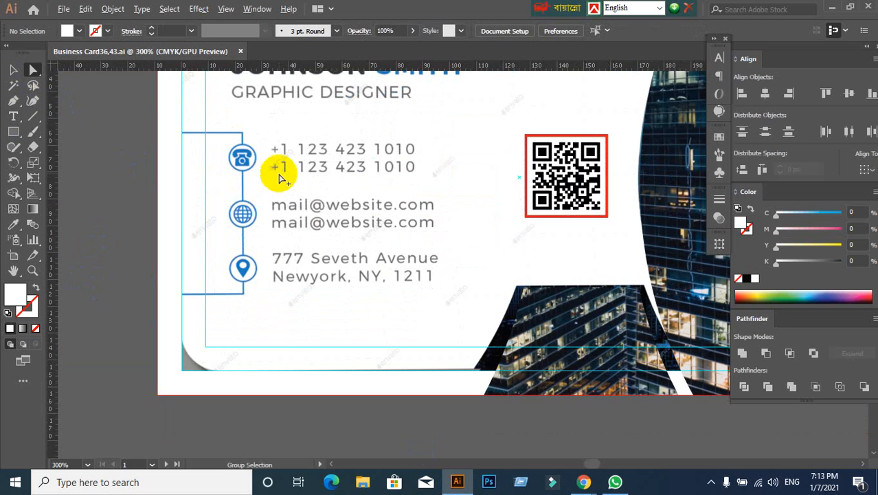
alt+scroll(244, 175, up, 1)
alt+scroll(245, 176, down, 1)
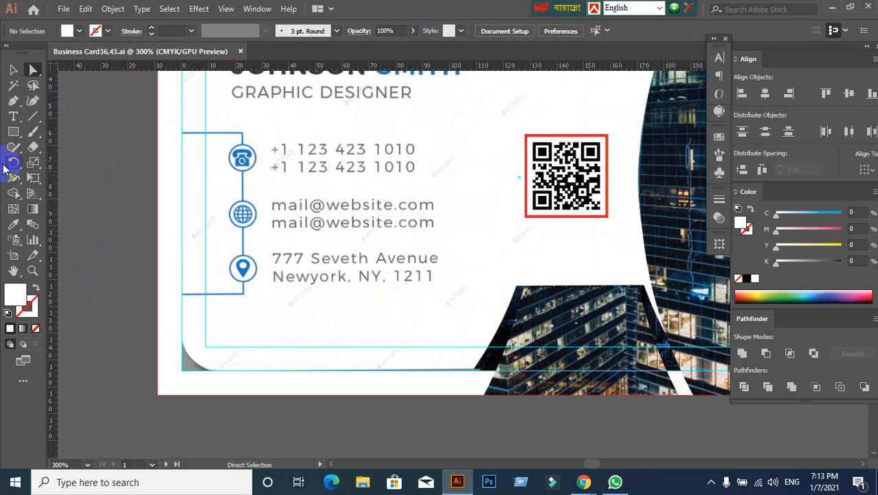
drag(17, 132, 94, 161)
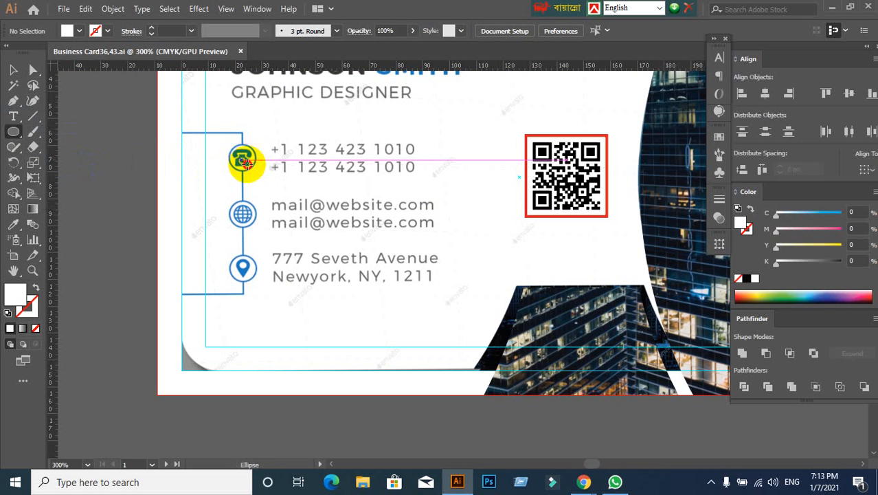
drag(242, 159, 254, 162)
click(13, 69)
- Move the circle sideways so it is centred on the vertical connector line
scroll(241, 206, up, 2)
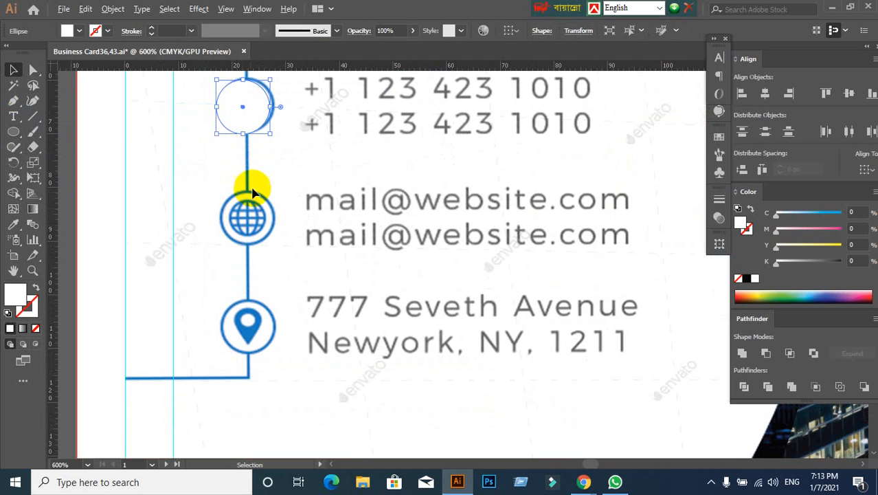
drag(261, 115, 255, 106)
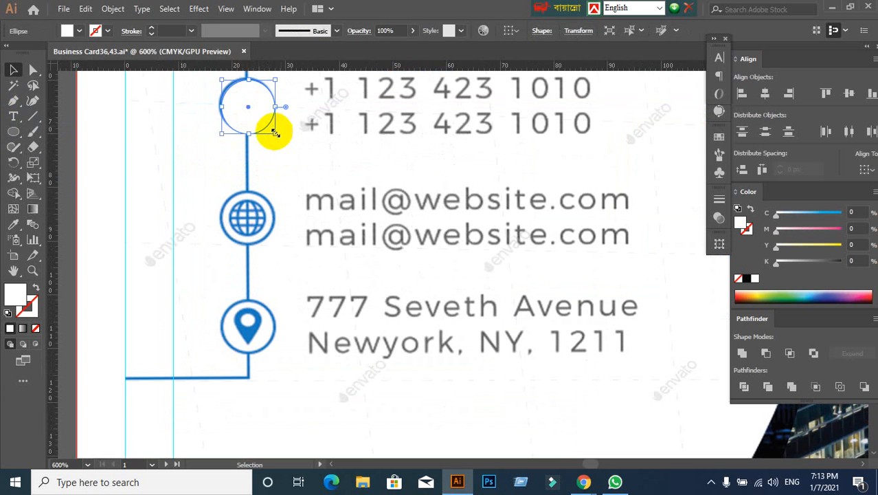
key(ctrl+z)
key(ctrl+shift+z)
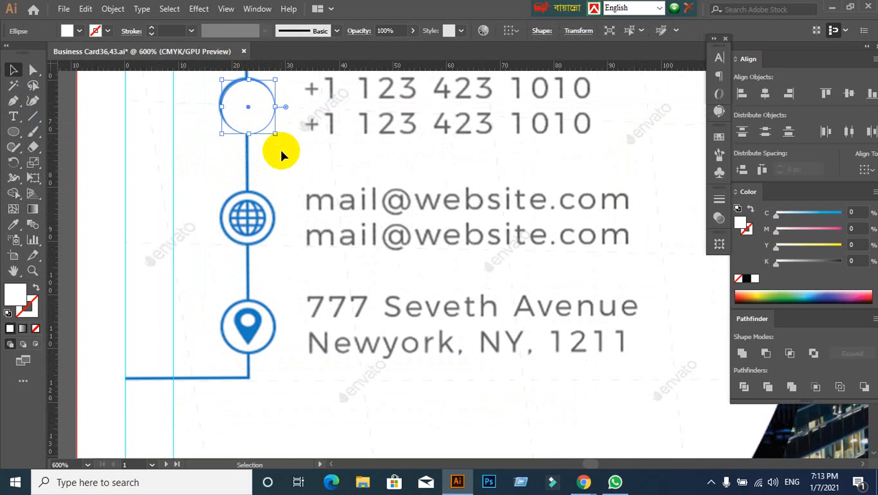
- Resize the circle from its corners so it fits inside the phone icon's blue ring
scroll(241, 113, up, 3)
scroll(244, 115, down, 2)
drag(244, 114, 253, 236)
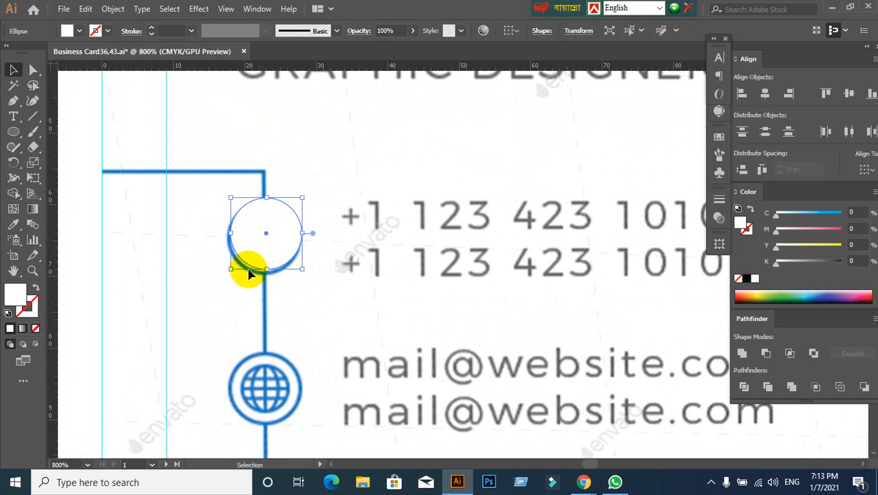
drag(230, 268, 222, 276)
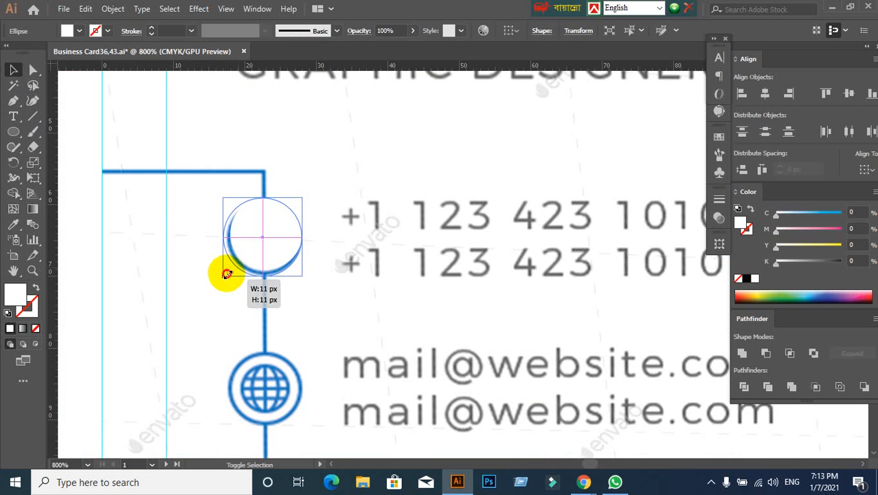
drag(303, 198, 296, 204)
click(337, 239)
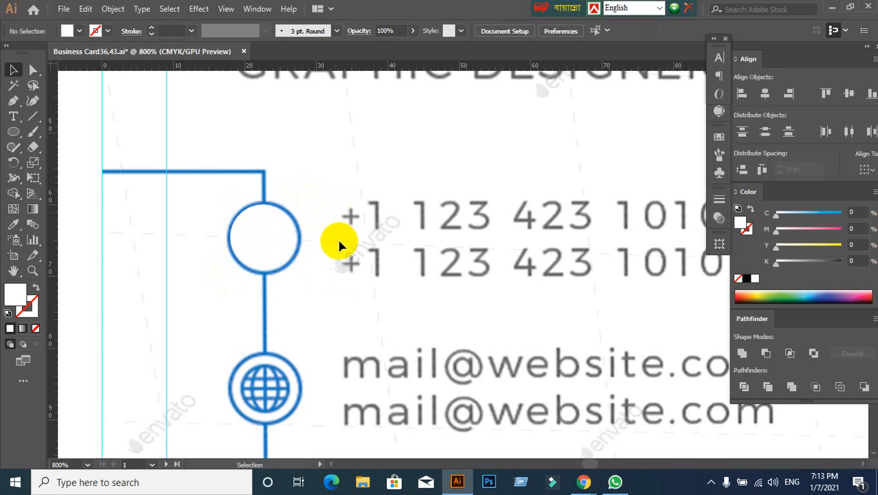
- Try a blue fill and a white stroke on the circle, and undo both colour changes
click(248, 236)
click(79, 31)
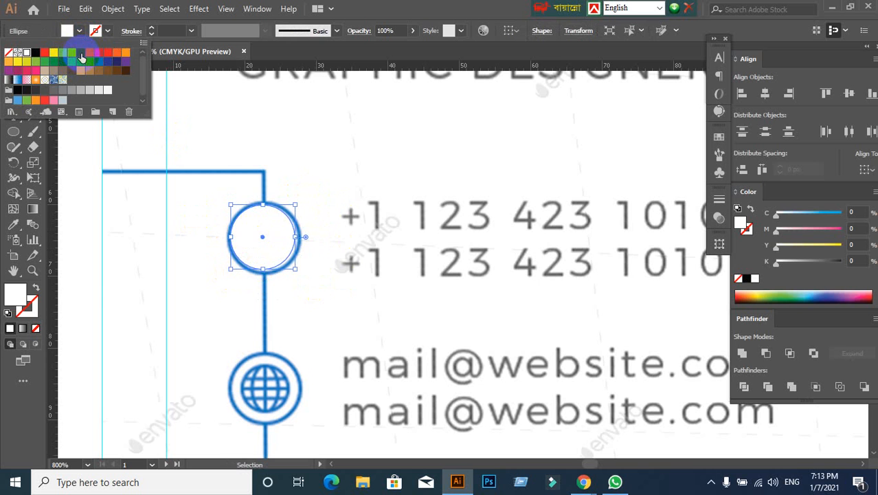
click(81, 52)
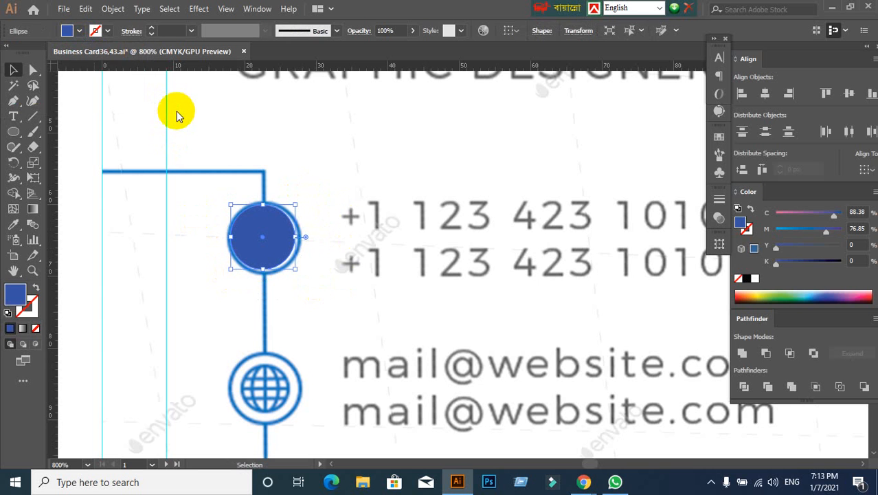
click(107, 31)
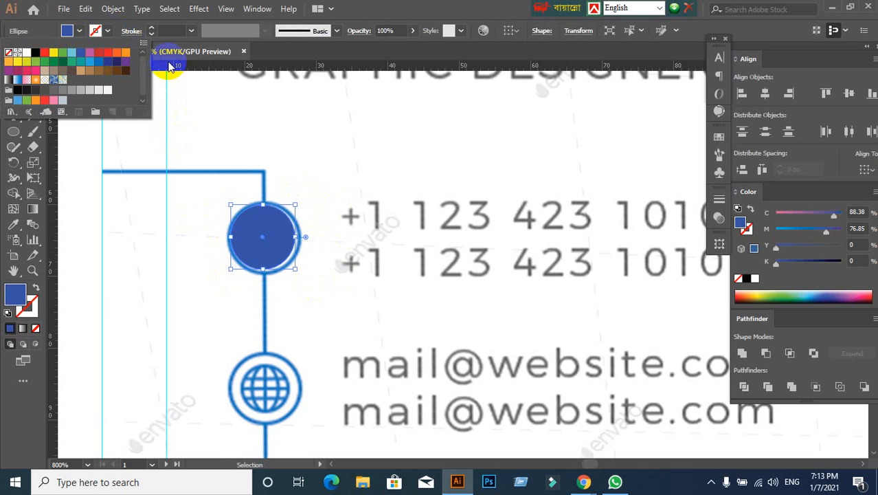
click(24, 53)
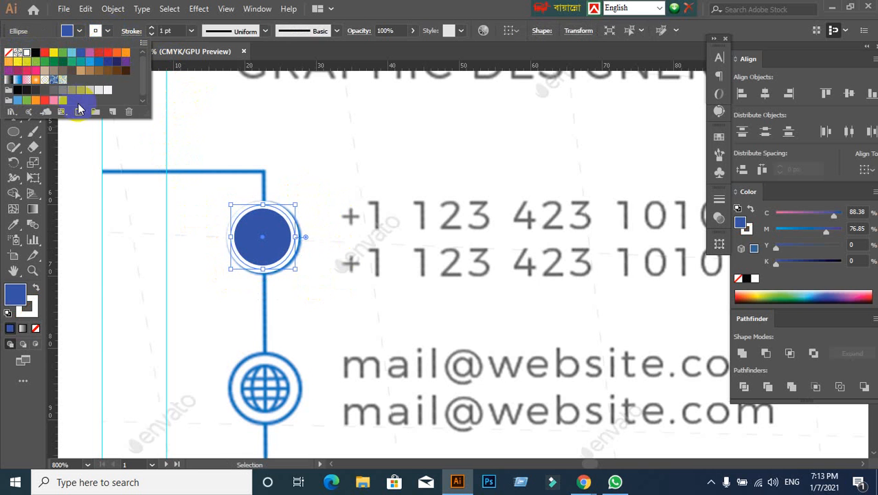
key(ctrl+z)
key(ctrl+z)
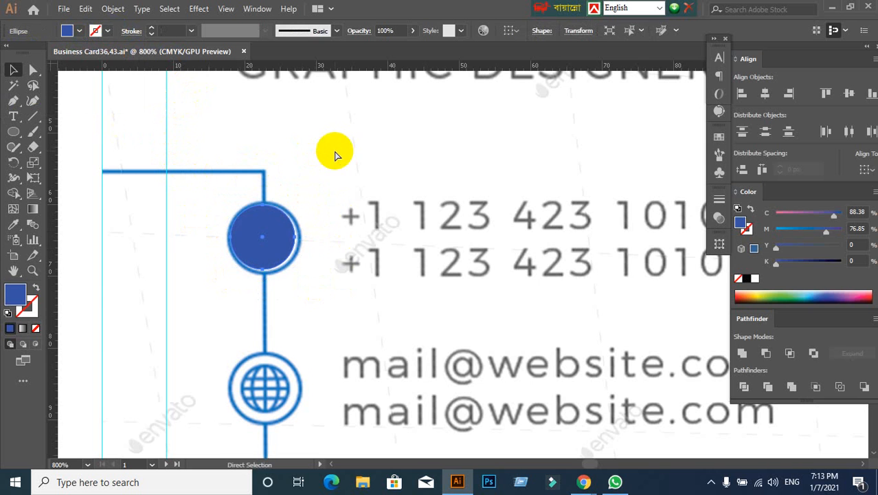
- Give the circle over the phone icon a red stroke
click(108, 30)
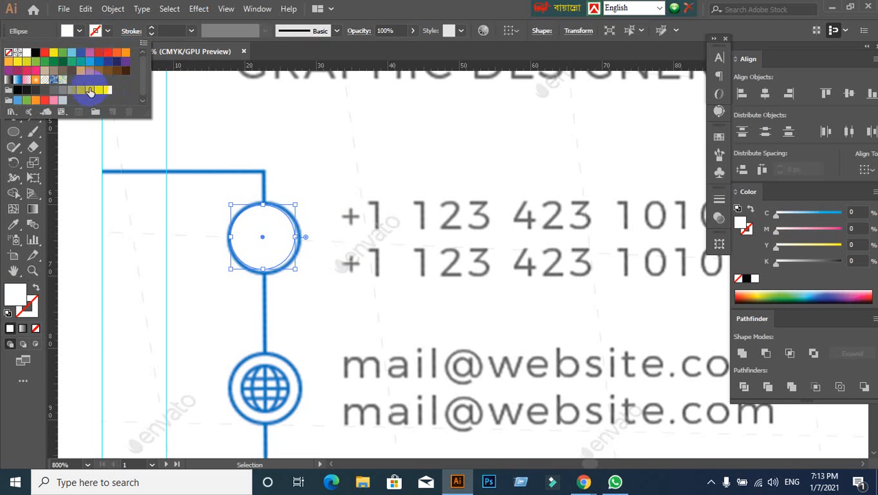
click(90, 91)
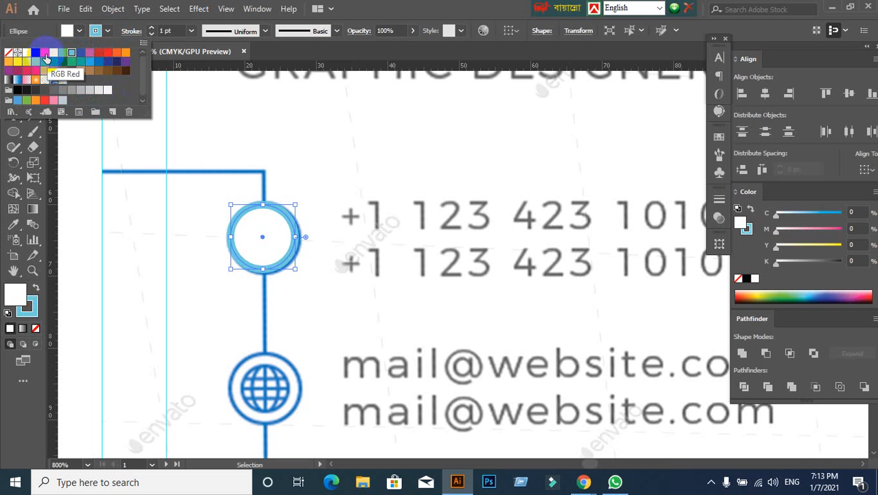
click(71, 55)
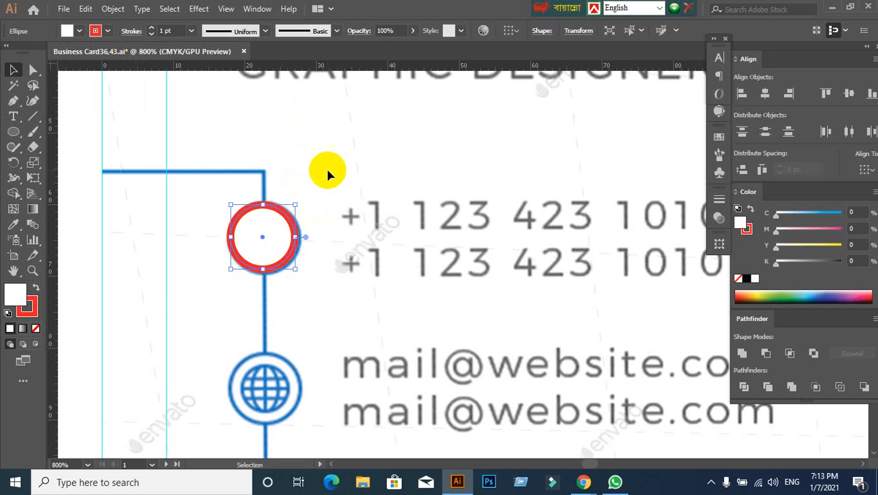
scroll(343, 233, down, 5)
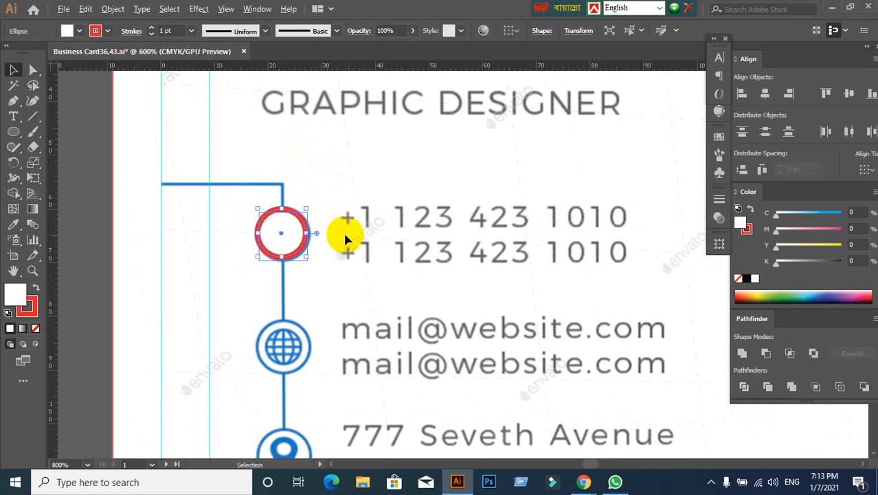
- Try moving the red-outlined circle off the phone icon, and undo the move
click(276, 255)
scroll(329, 242, up, 4)
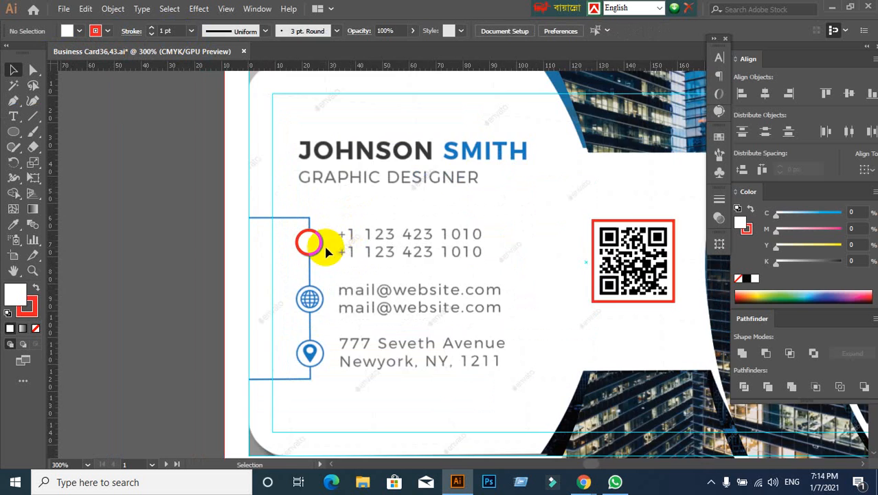
drag(316, 251, 334, 259)
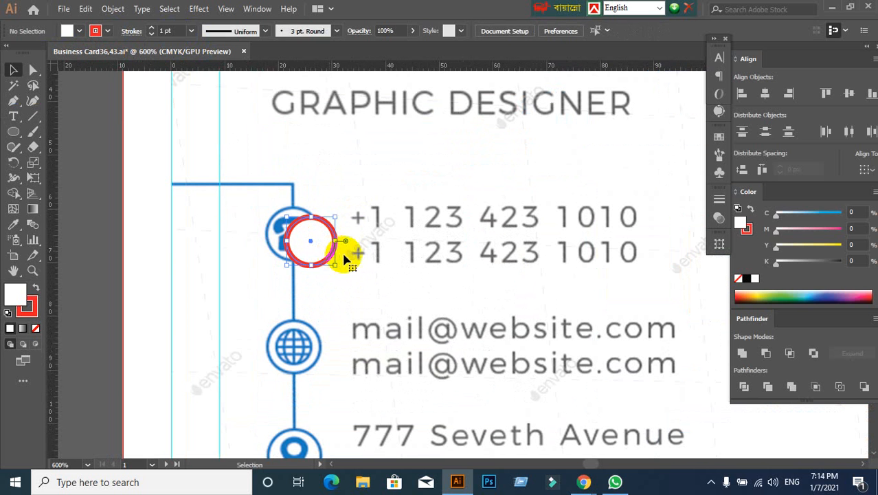
key(ctrl+z)
- Set the circle's stroke weight to 0.5 pt and deselect it
click(175, 30)
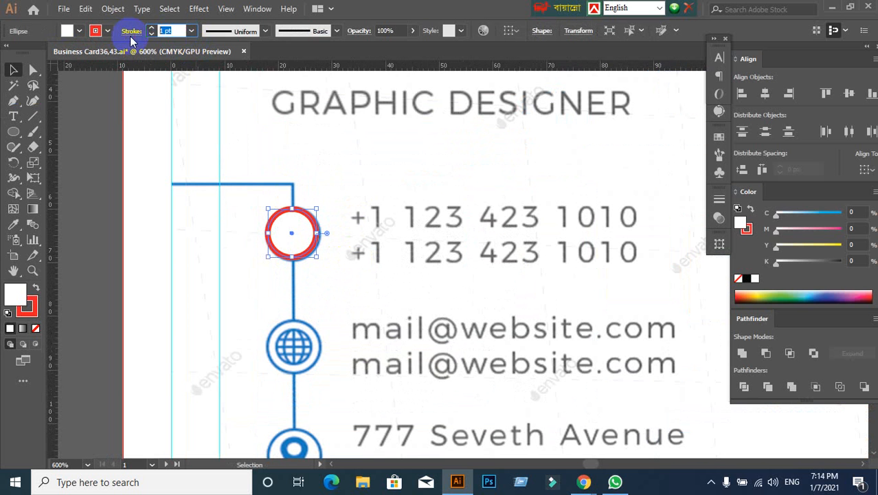
text(0.5)
key(Return)
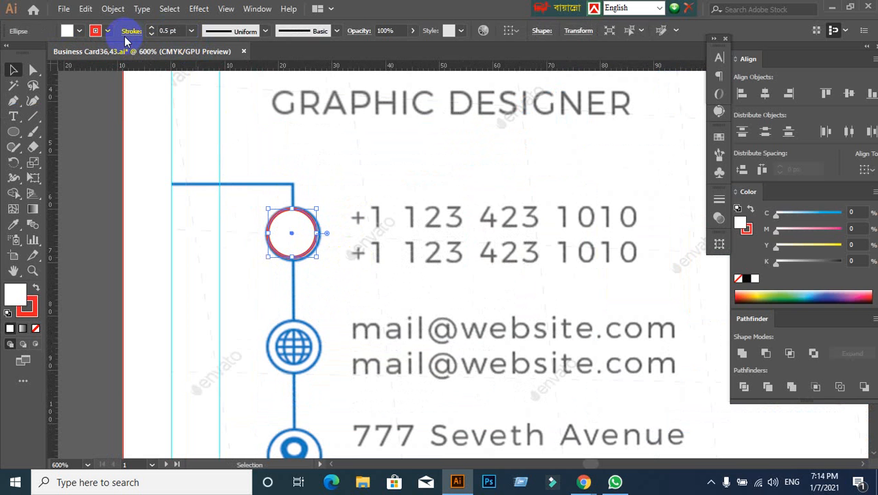
click(382, 270)
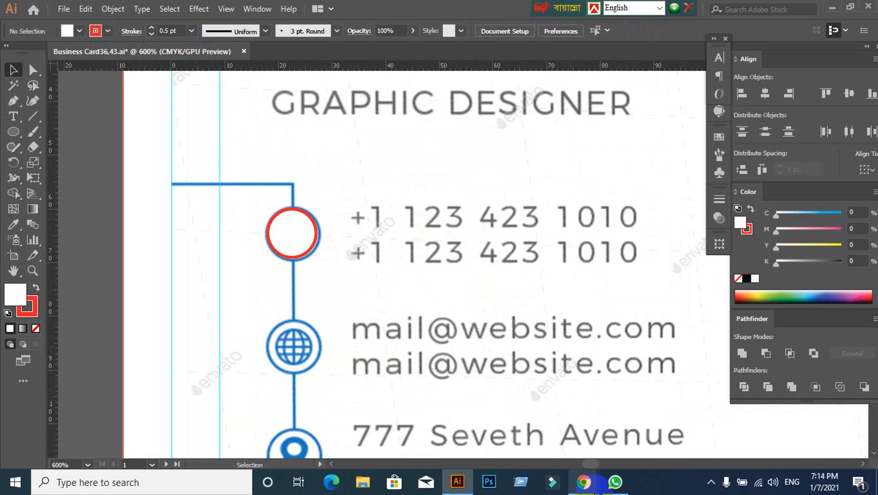
- Switch to Google Meet, admit the person waiting to join the call, and return to Illustrator
mouse_move(583, 482)
click(520, 420)
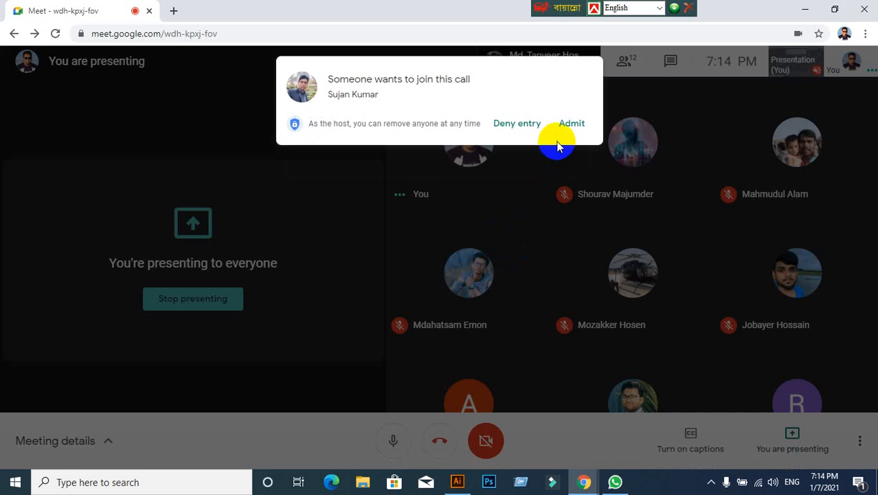
click(570, 124)
click(457, 482)
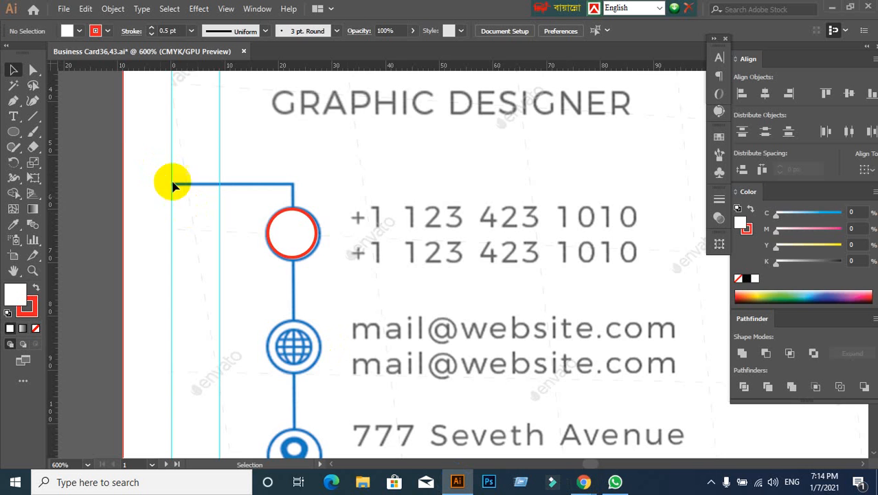
- Enlarge the red-outlined circle evenly about its centre until it covers the phone icon's blue ring
scroll(318, 301, up, 1)
click(288, 236)
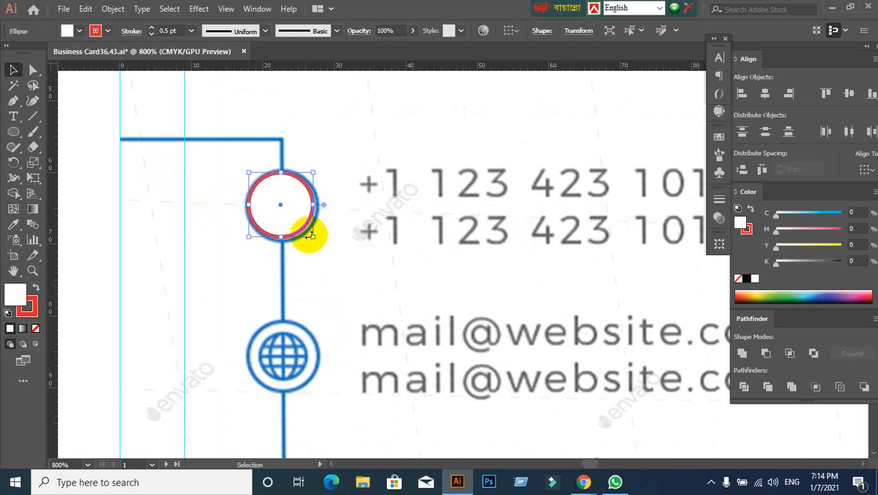
drag(311, 234, 321, 243)
click(337, 270)
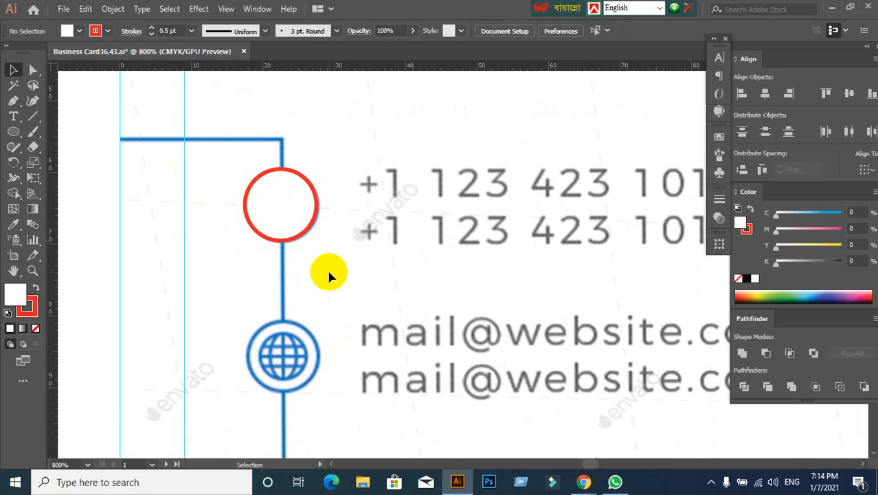
scroll(329, 273, down, 2)
scroll(329, 263, down, 1)
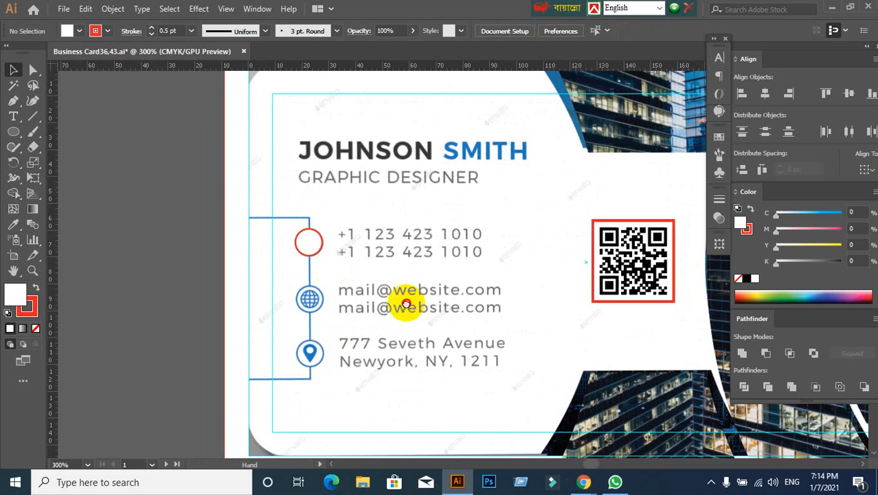
drag(402, 303, 369, 264)
click(350, 263)
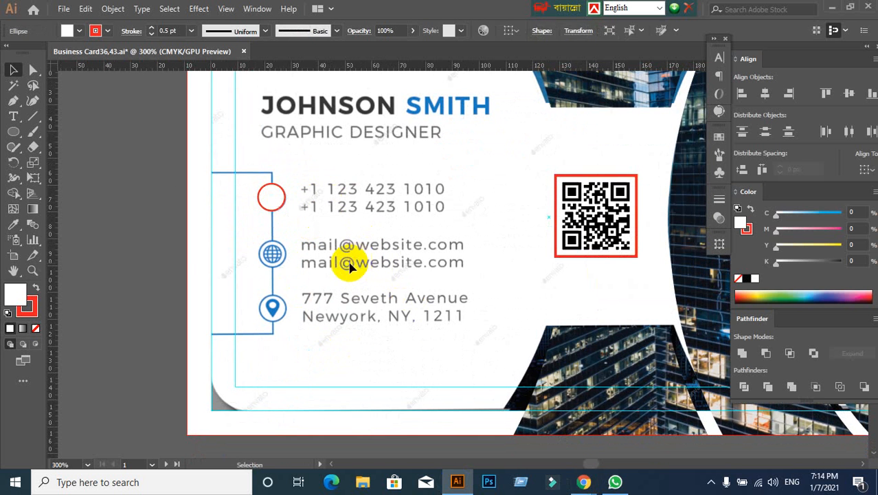
drag(159, 256, 182, 260)
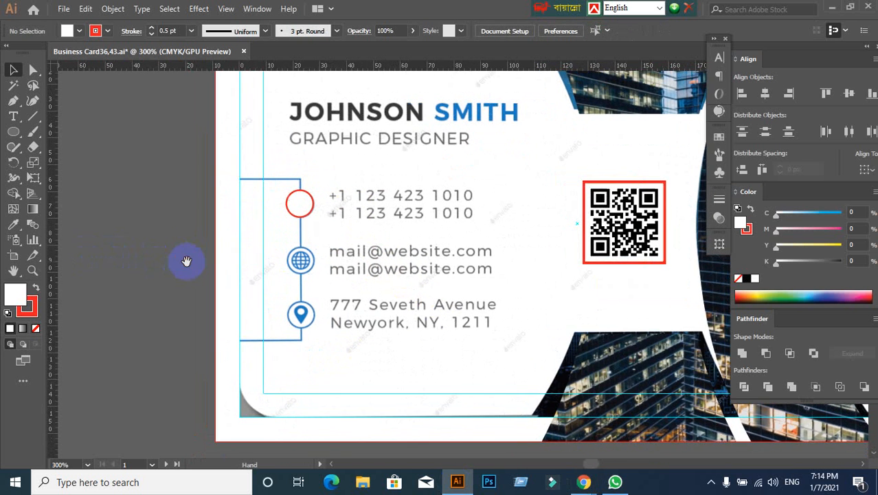
scroll(295, 206, up, 2)
click(295, 208)
click(264, 269)
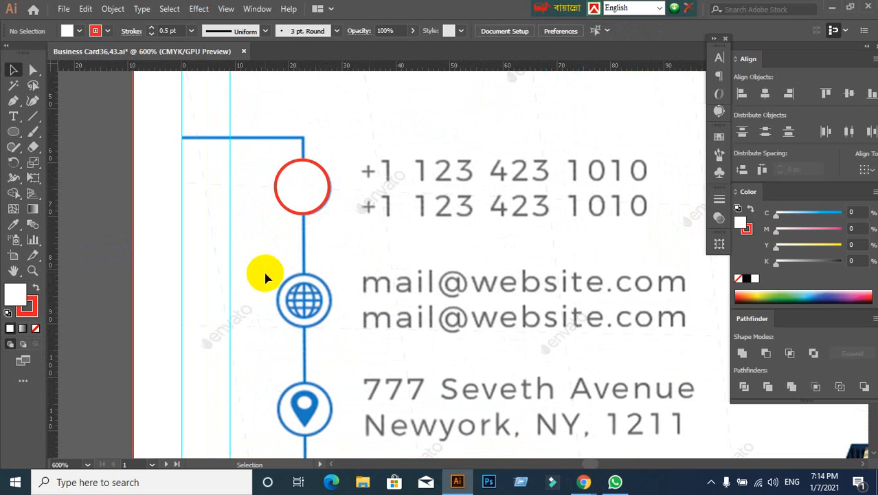
click(311, 188)
click(392, 250)
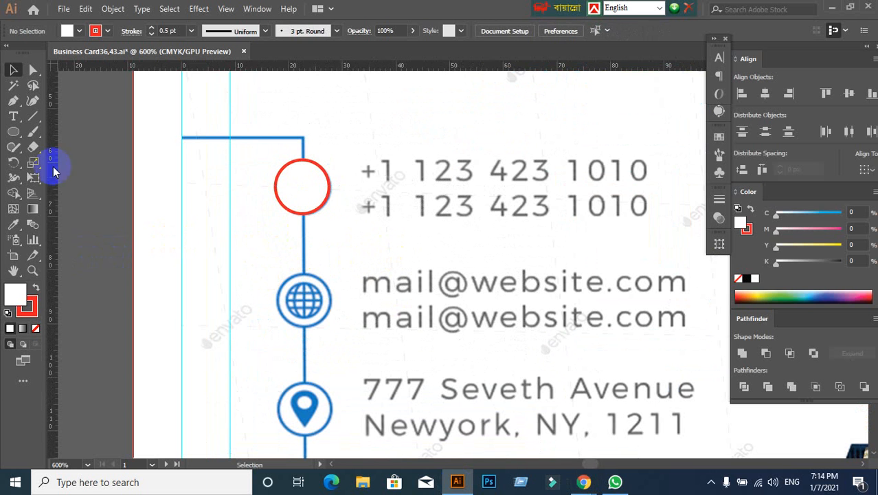
- Add a point-text line with the sample phone number beside the red-outlined circle, over the reference number
click(13, 116)
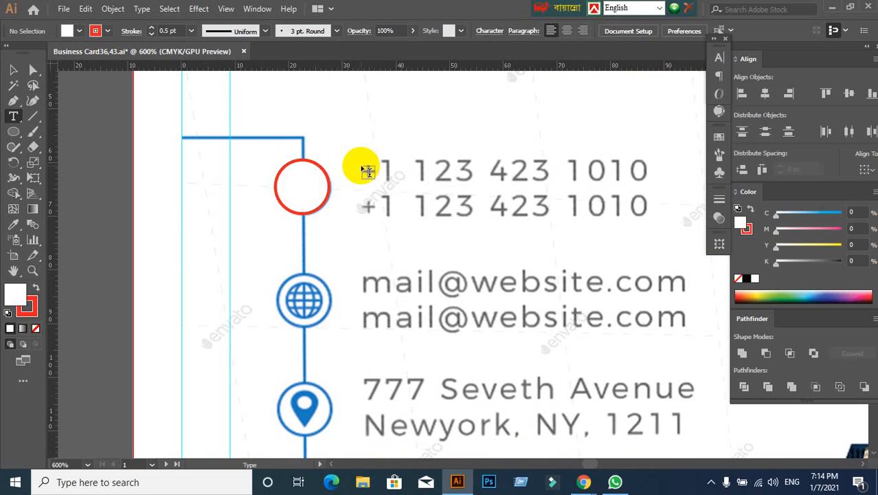
click(363, 168)
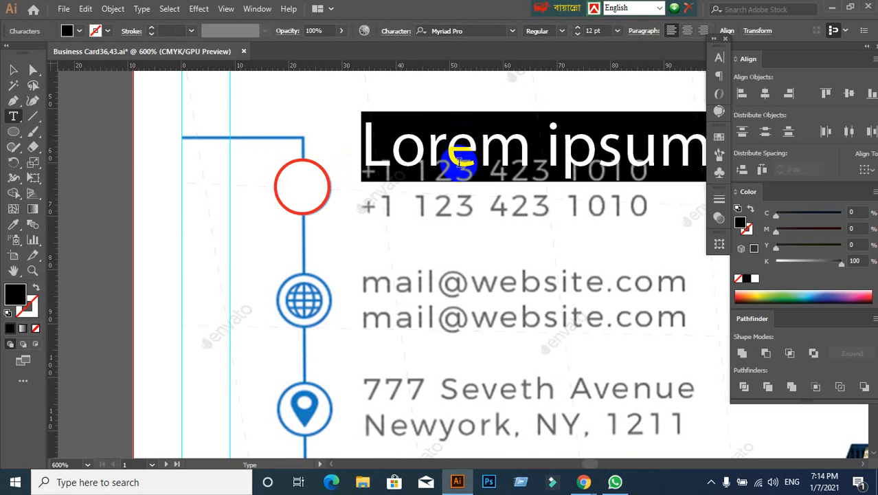
text(+)
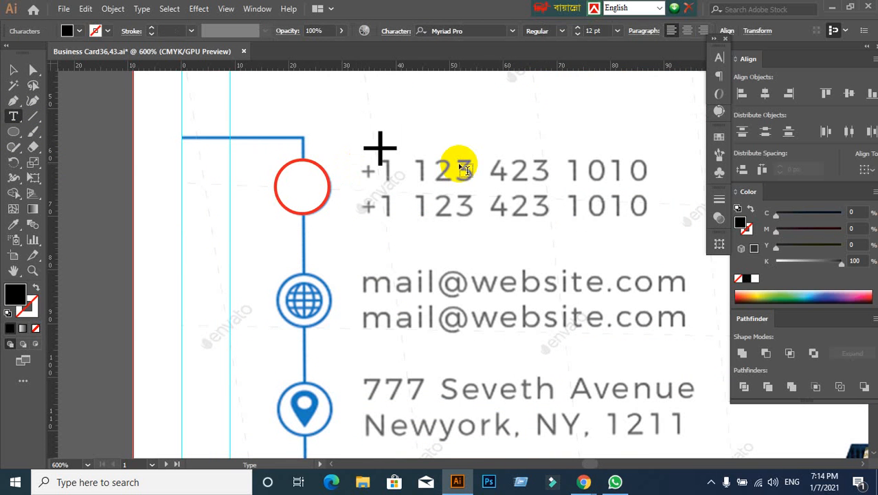
text(1 123 )
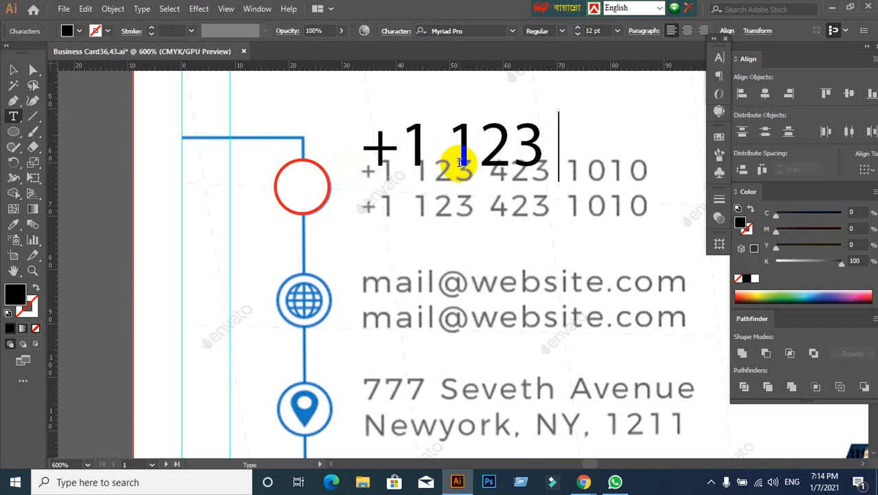
text(423 1)
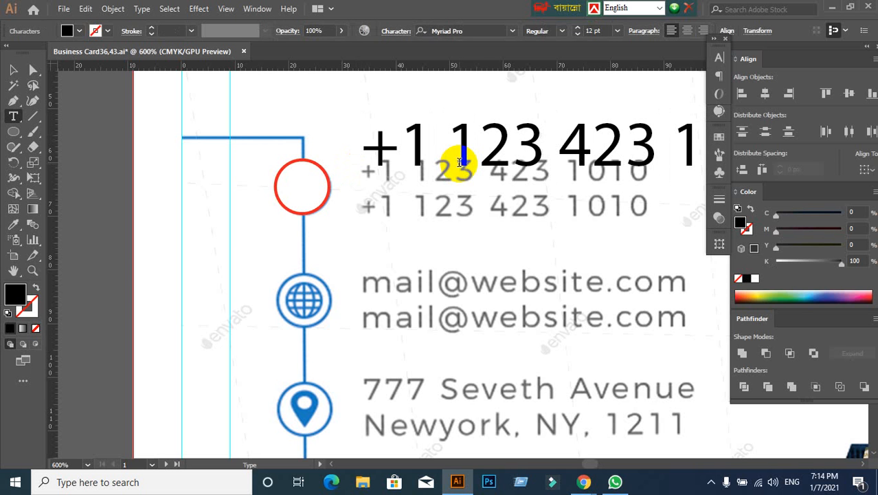
click(13, 71)
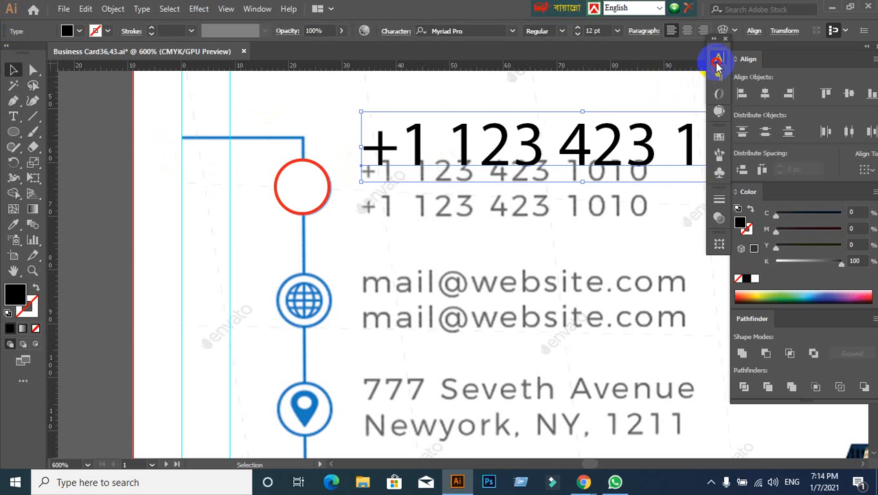
- Set the phone number's font to Montserrat and move the text down onto the reference numbers
click(717, 61)
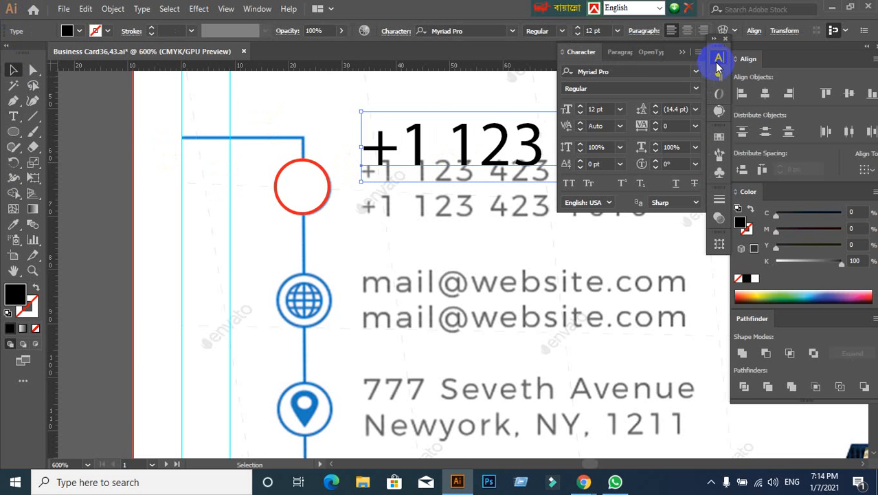
click(625, 71)
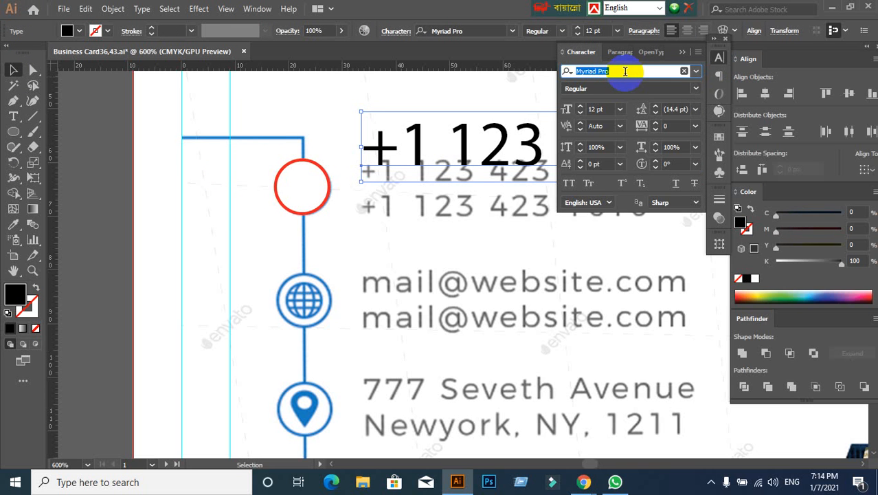
text(mont)
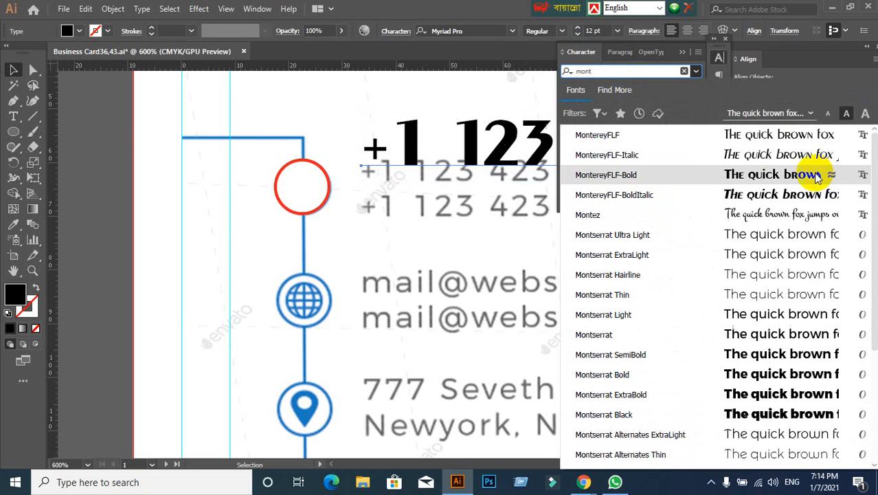
click(594, 335)
double_click(419, 141)
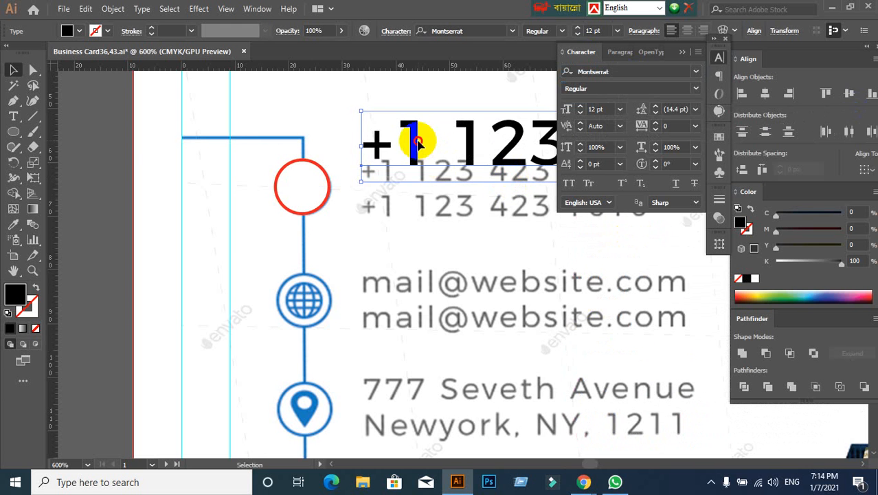
drag(419, 140, 413, 168)
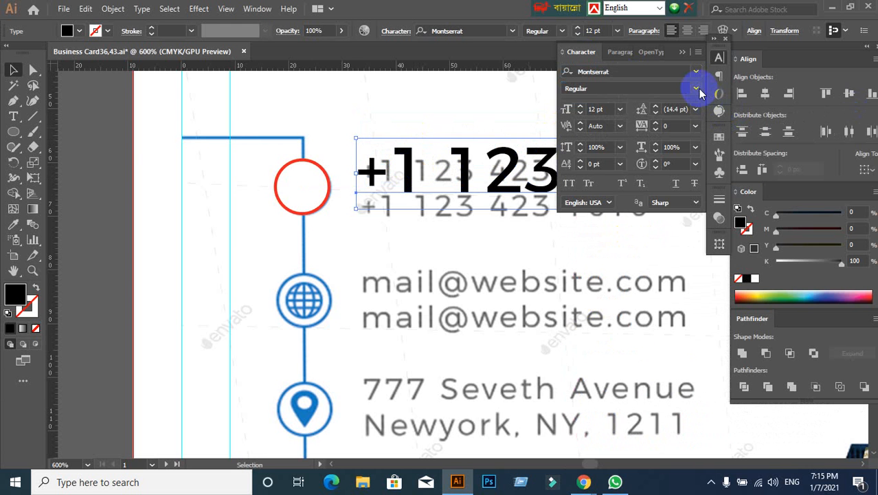
- Reduce the phone number's font size to 5 pt and position it over the first reference number line
double_click(609, 109)
text(7)
key(Return)
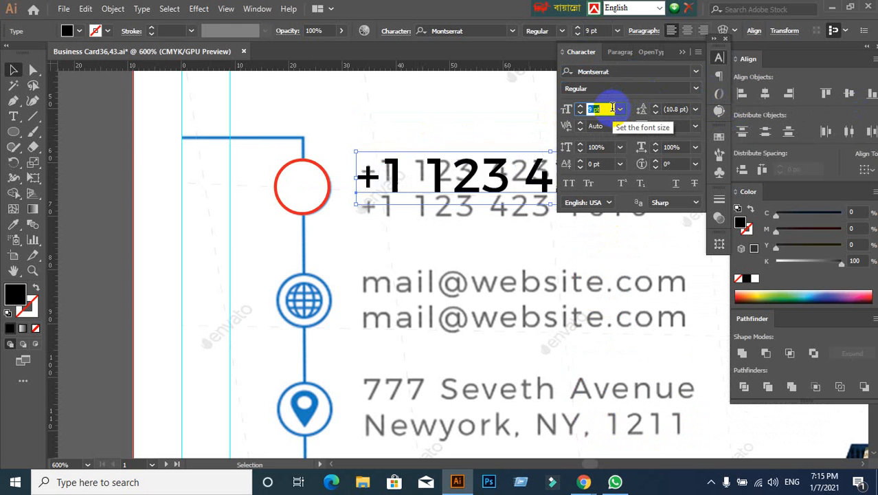
key(Down)
key(Down)
scroll(449, 214, down, 1)
key(space)
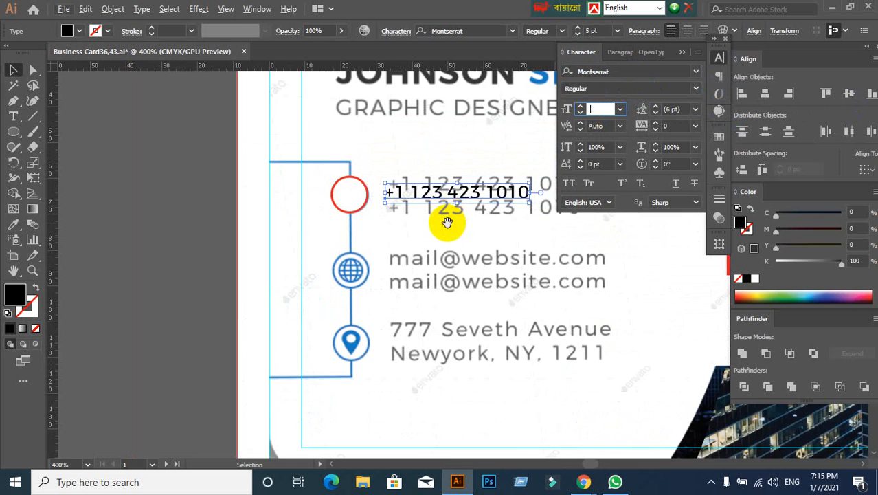
drag(447, 221, 412, 226)
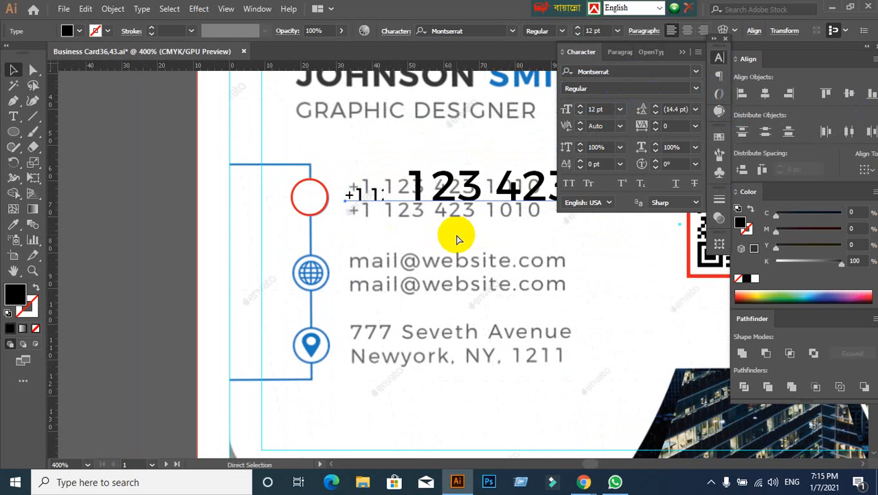
drag(418, 191, 425, 195)
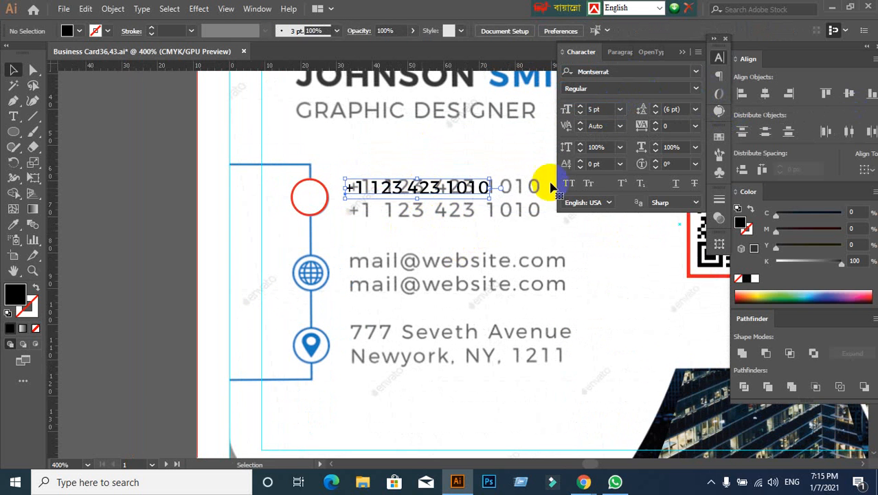
- Set the phone number's font size to 6 pt and deselect the text
click(603, 109)
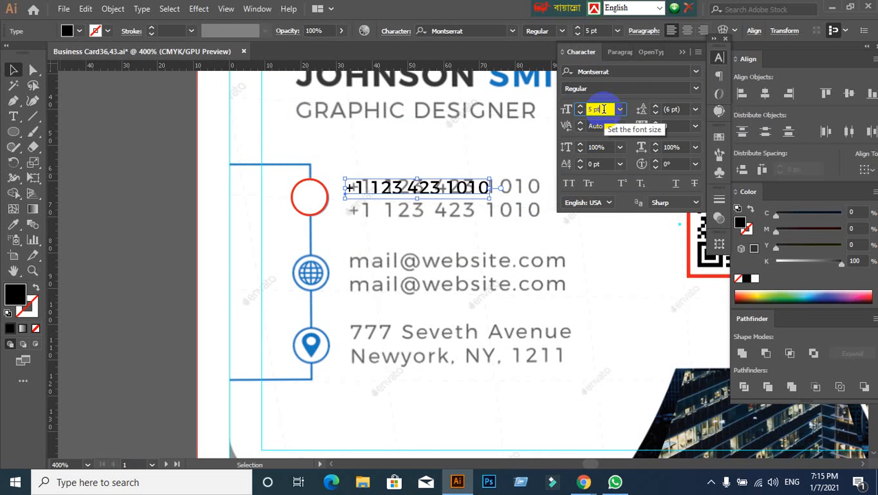
text(6)
key(Return)
click(529, 219)
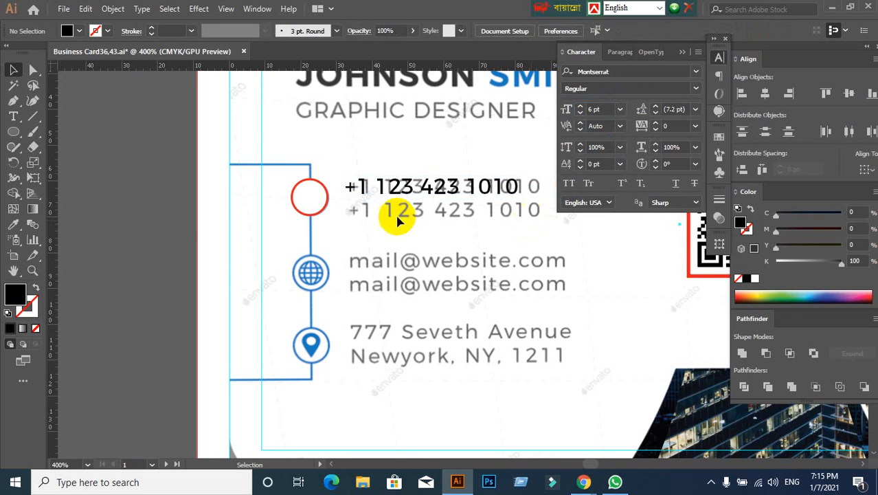
- Add a second line repeating the same phone number to the text object
scroll(185, 216, up, 1)
scroll(331, 213, right, 3)
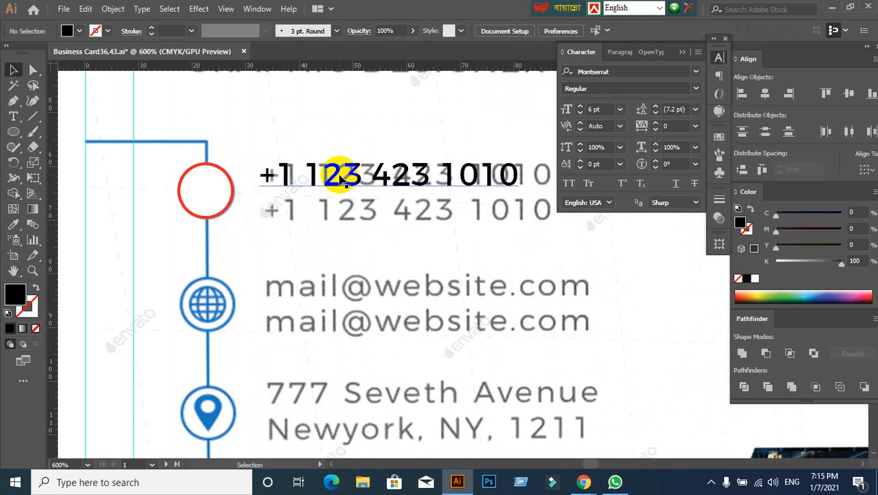
click(342, 177)
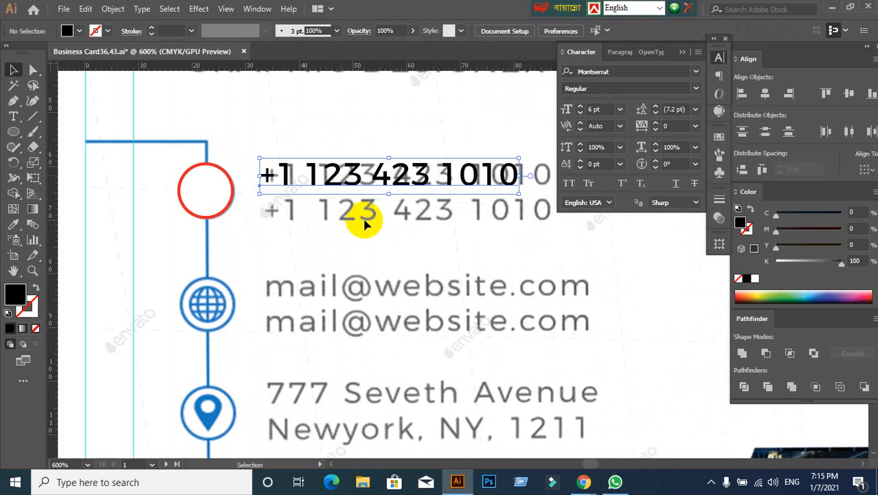
scroll(364, 221, down, 2)
scroll(372, 200, up, 2)
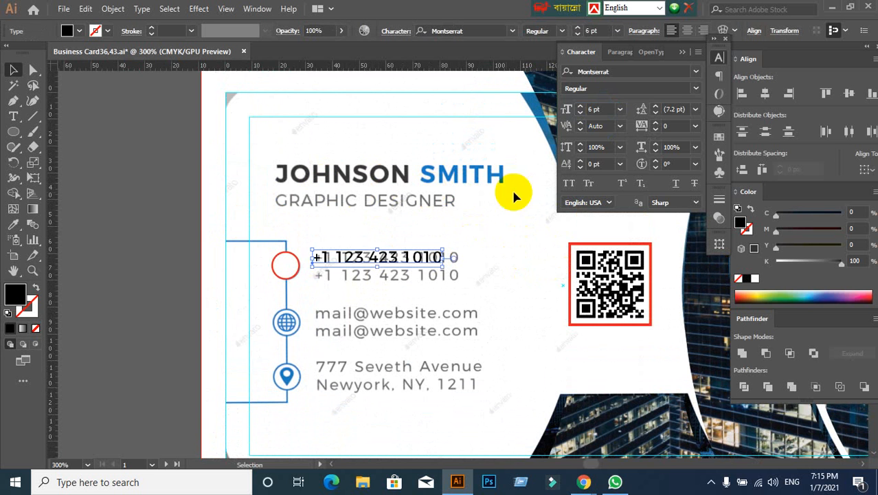
click(511, 271)
drag(512, 273, 471, 209)
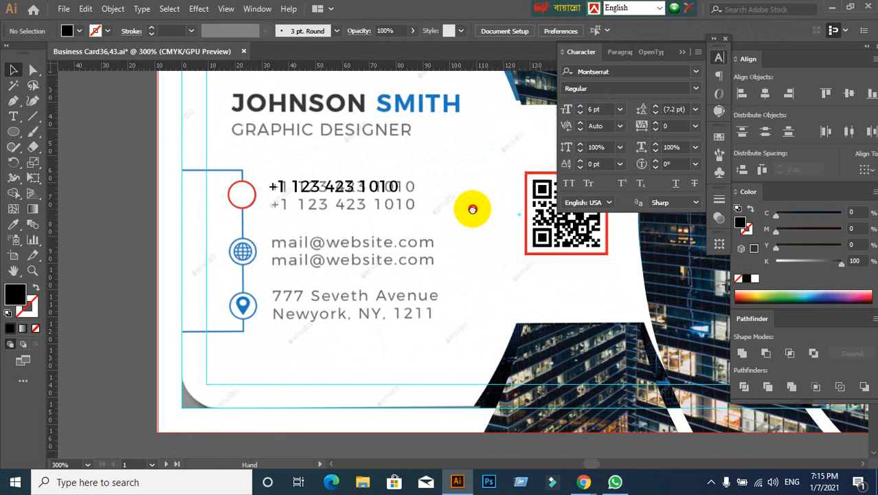
click(392, 190)
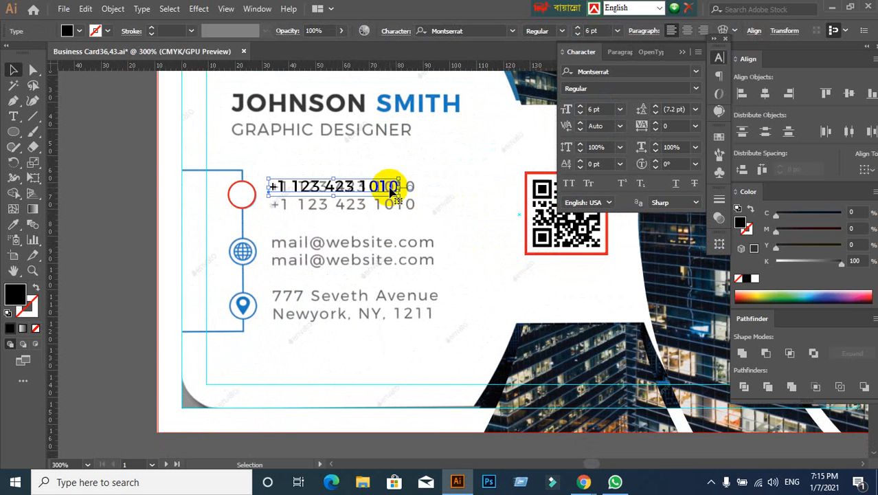
click(364, 188)
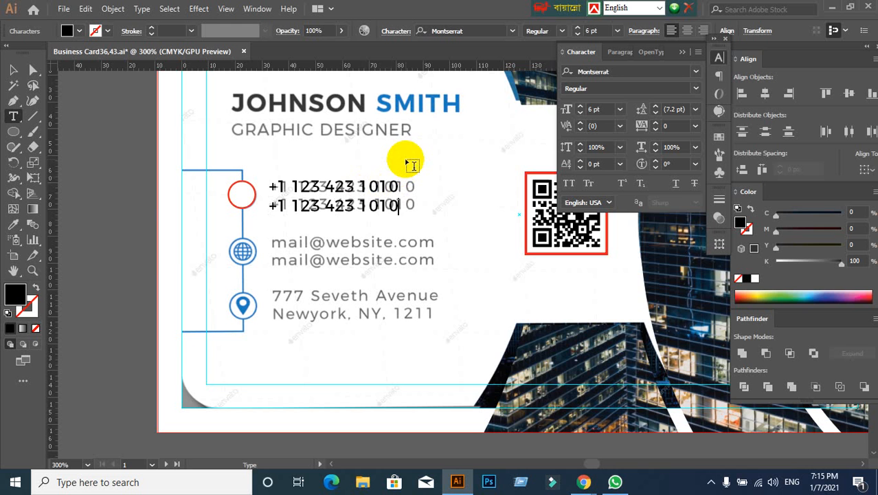
click(13, 69)
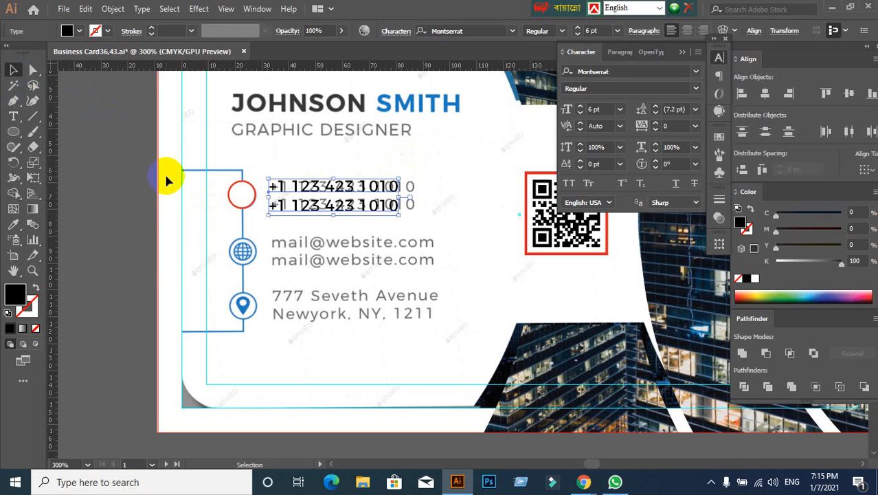
- Align the red-outlined circle and the two-line phone text by their vertical centres, and deselect them
click(162, 264)
drag(317, 210, 274, 239)
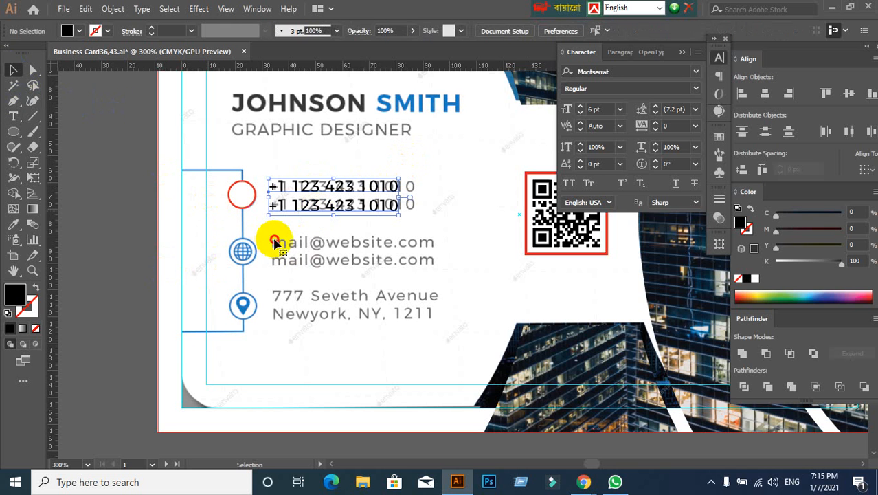
drag(231, 212, 240, 200)
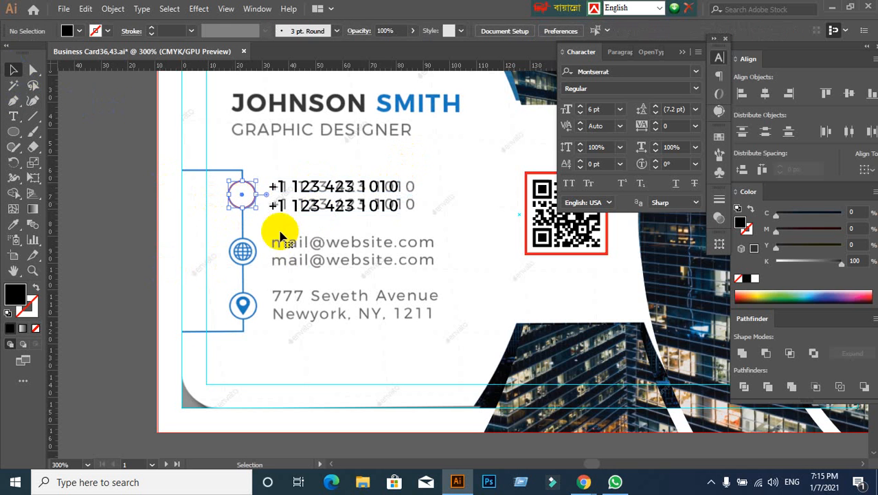
shift+click(316, 211)
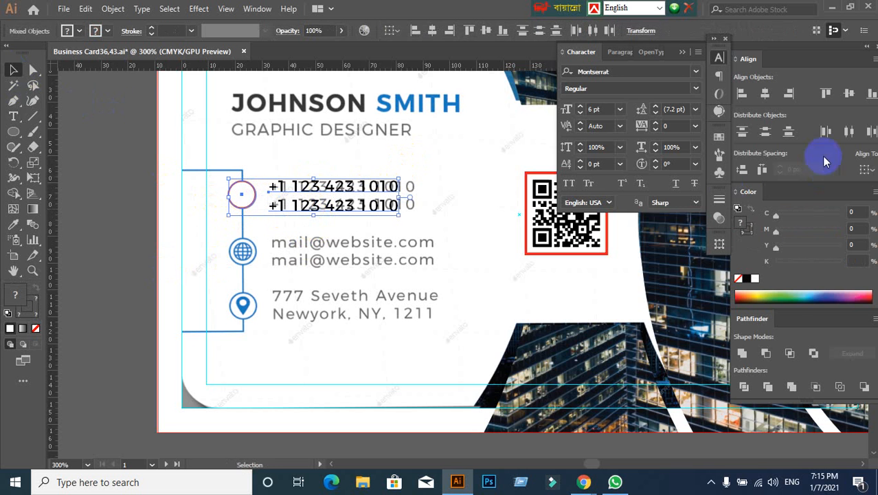
click(849, 100)
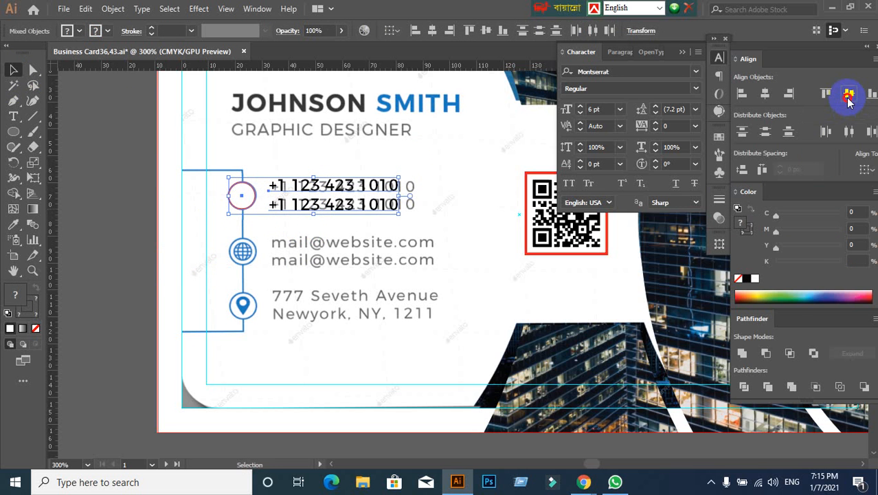
click(387, 300)
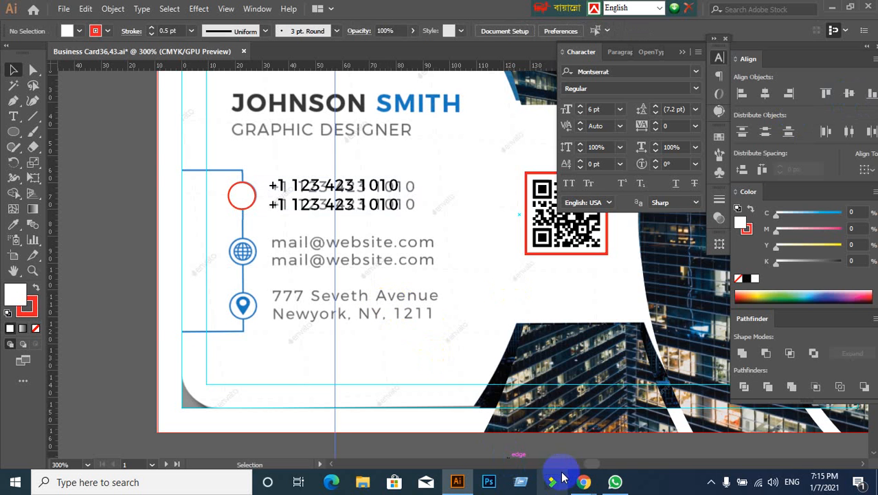
- Switch to Google Meet, admit the person asking to join, and return to Illustrator
mouse_move(584, 481)
click(529, 432)
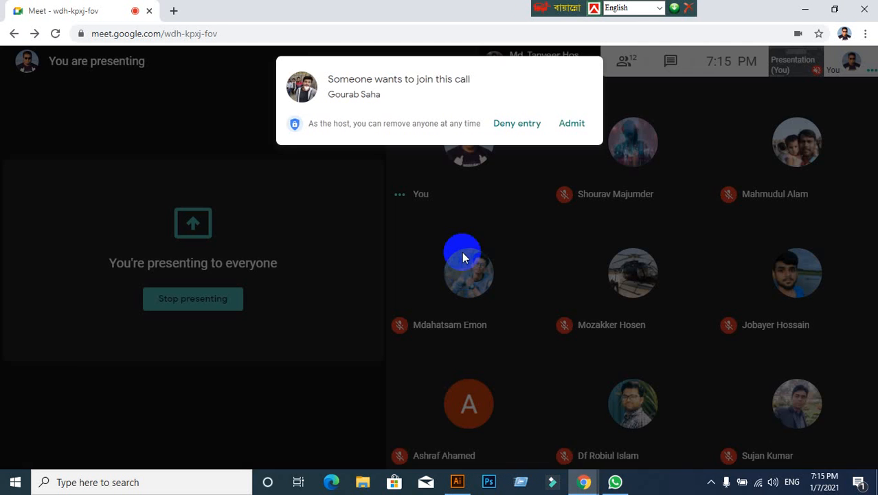
click(556, 129)
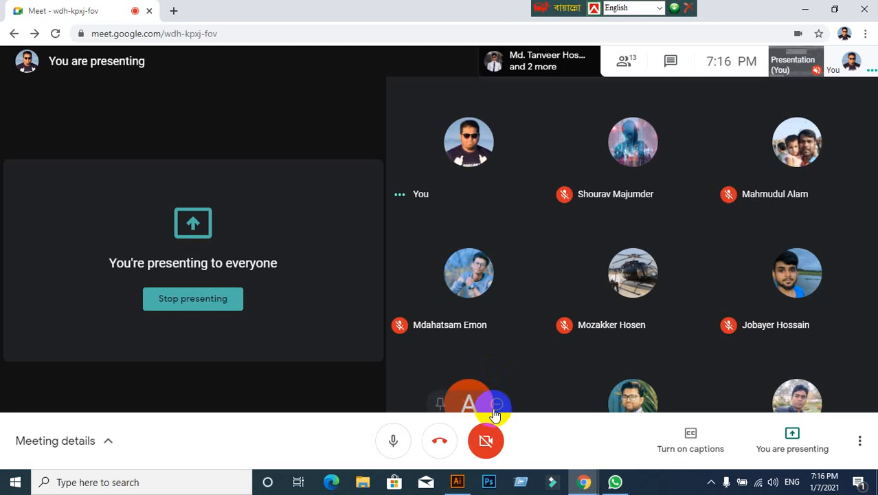
click(457, 482)
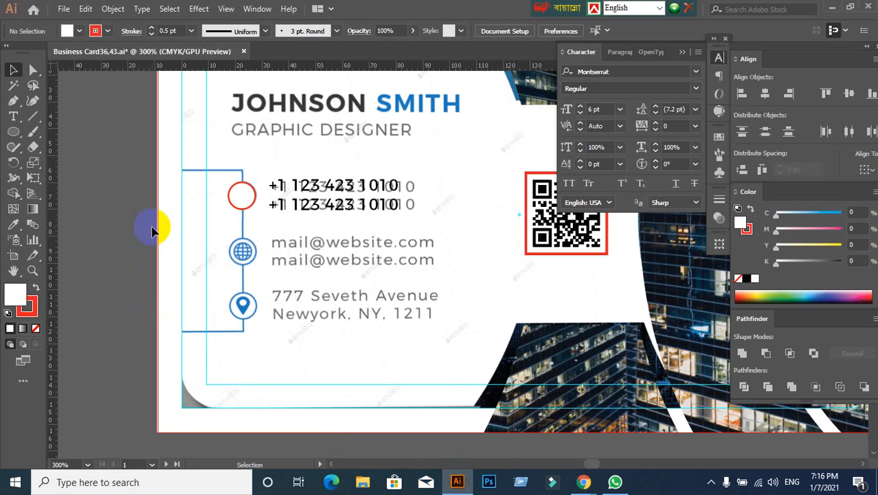
- Move the red-outlined circle aside to look at the phone icon beneath it, and undo the move
scroll(165, 221, up, 1)
drag(258, 194, 157, 247)
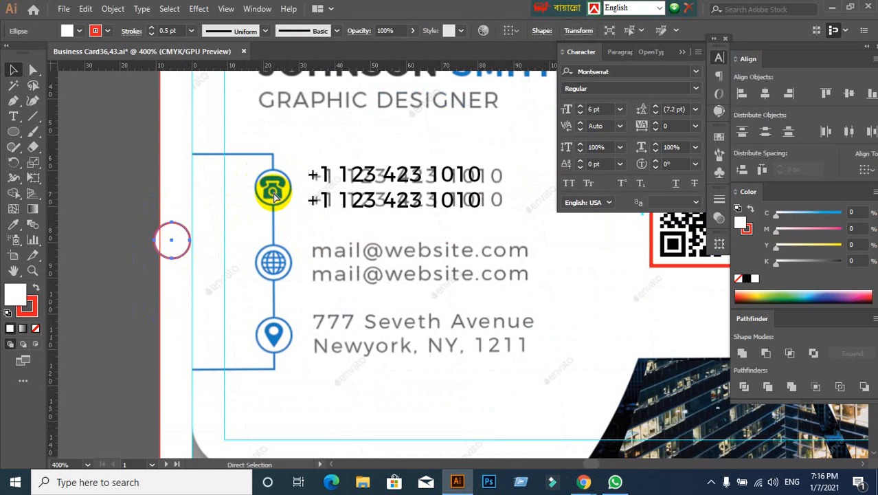
key(ctrl+z)
click(204, 252)
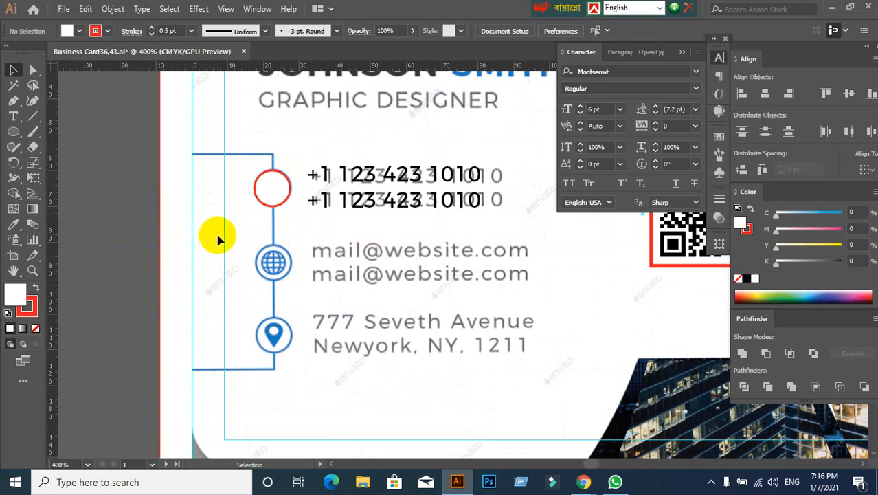
drag(229, 252, 292, 243)
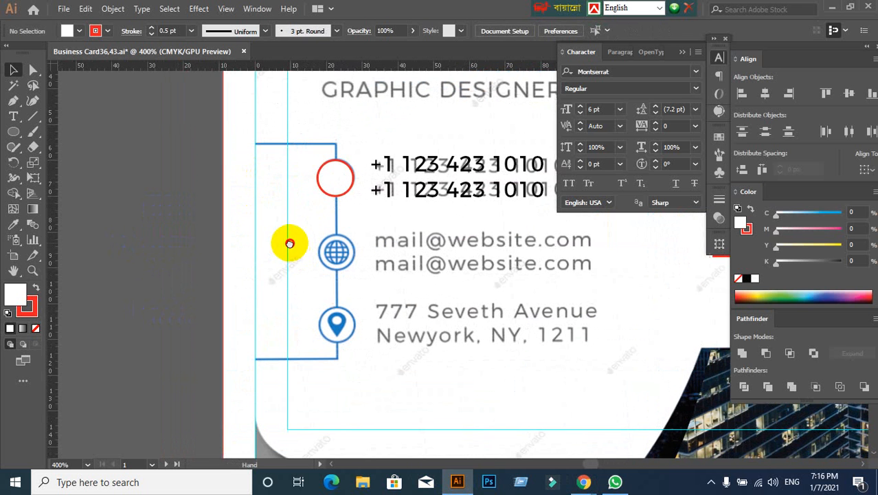
- Add a text object reading "phone" on the empty pasteboard beside the card and select it as an object
click(13, 118)
click(129, 172)
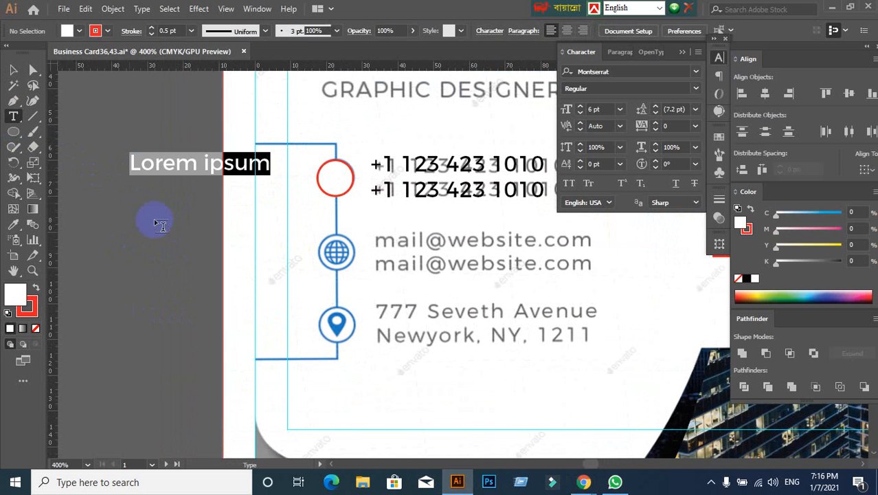
click(337, 298)
text(phone)
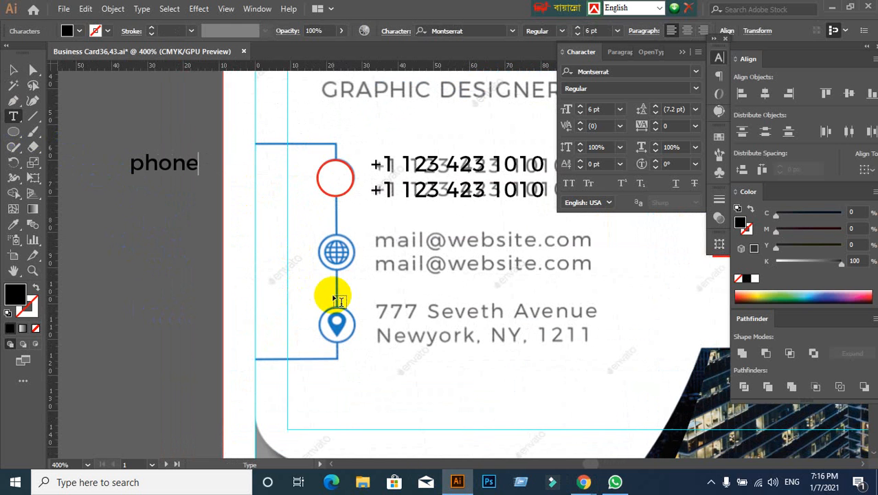
click(10, 69)
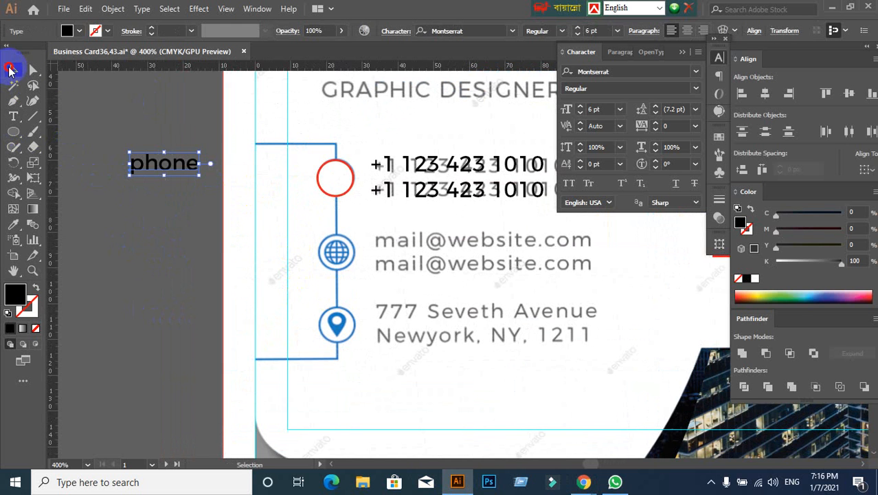
- Set the "phone" text's font to Font Awesome 5 Free Solid, turning it into an icon
click(636, 69)
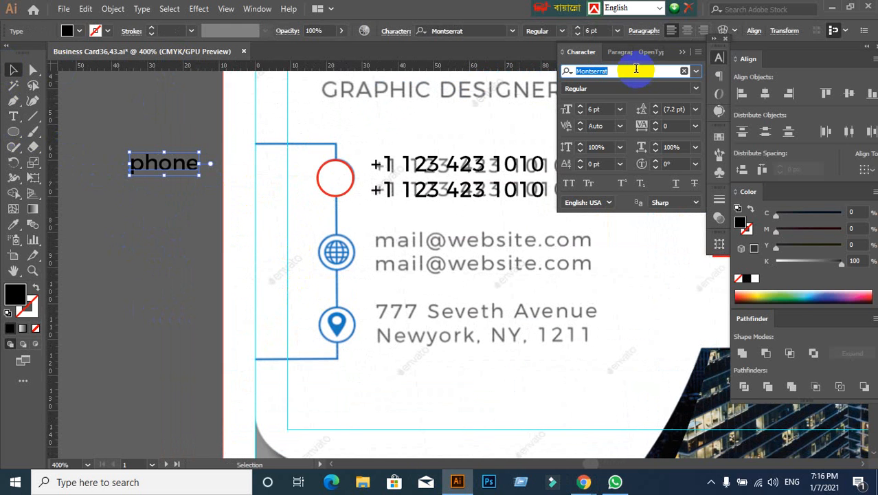
text(font)
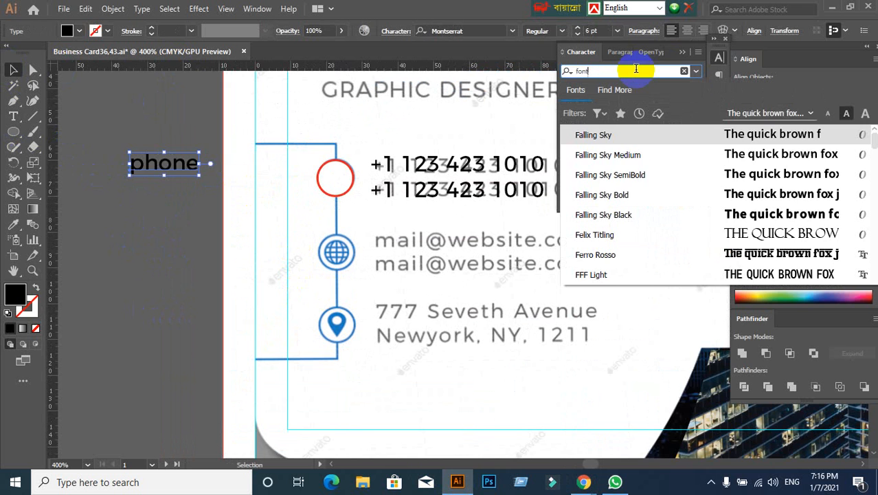
click(634, 177)
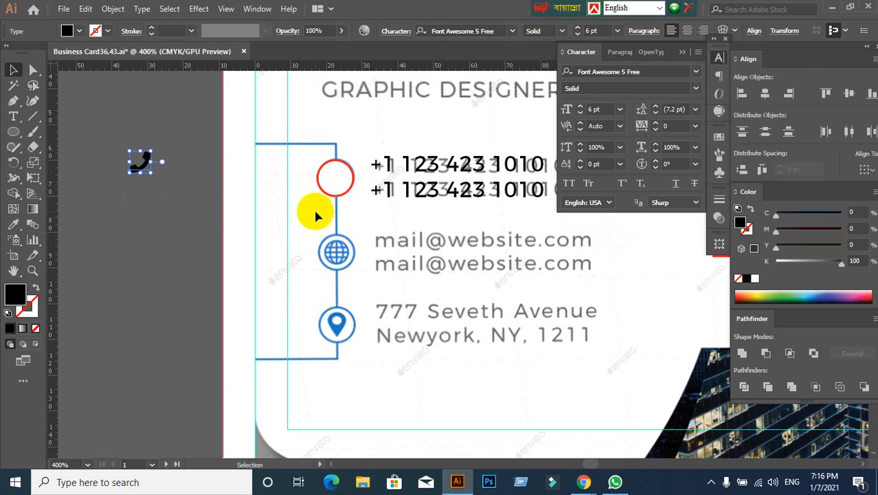
- Move the red-outlined circle aside to compare the reference icon with the new handset icon, undo the move, and clear the selection
drag(337, 185, 273, 226)
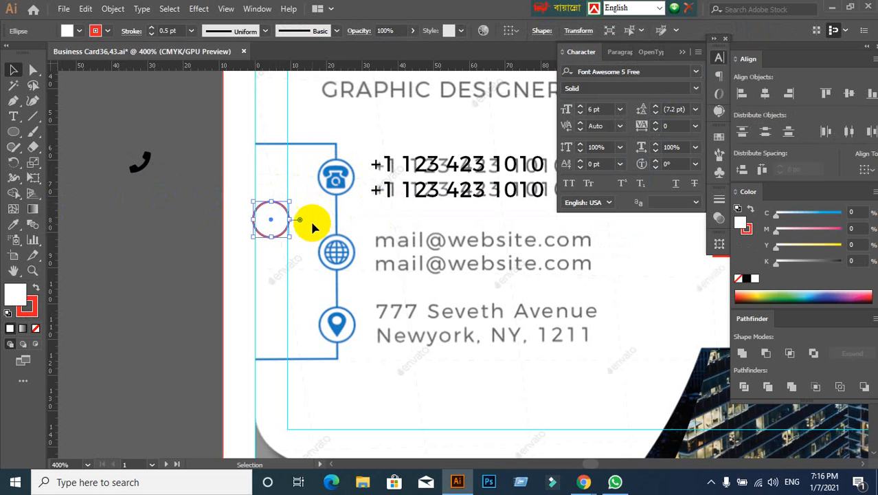
key(ctrl+z)
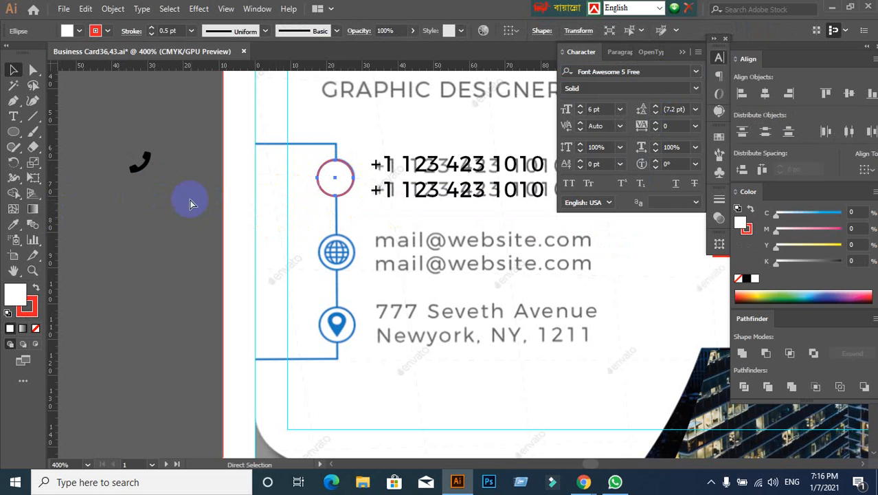
click(147, 214)
drag(108, 160, 179, 217)
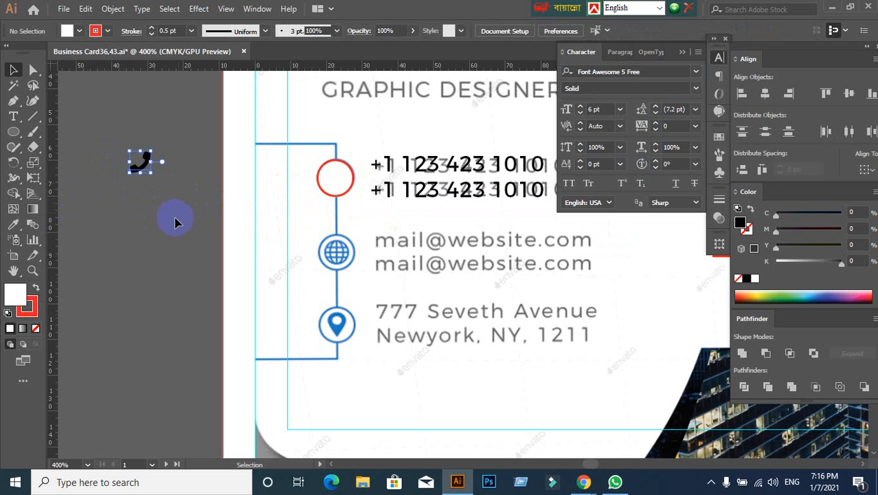
click(154, 279)
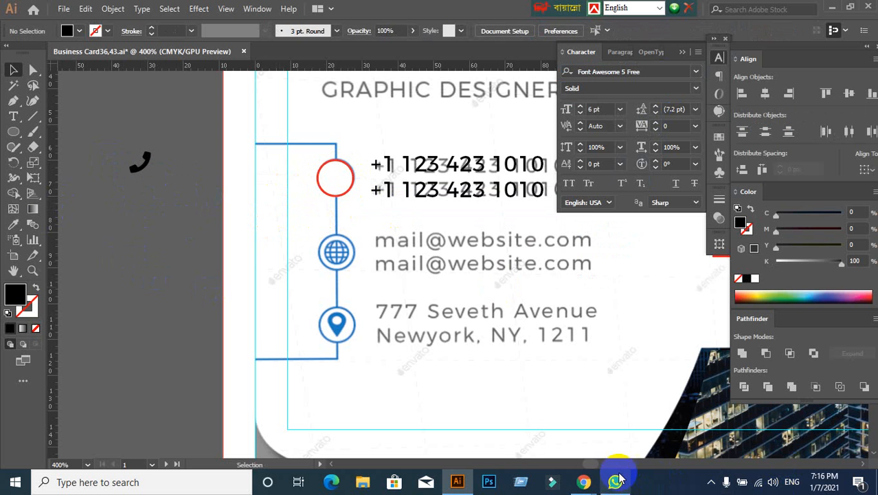
- Switch to Chrome, search Google for "font awesome cheatsheet" in a new tab, and open the Font Awesome Cheatsheet page
mouse_move(583, 480)
click(506, 447)
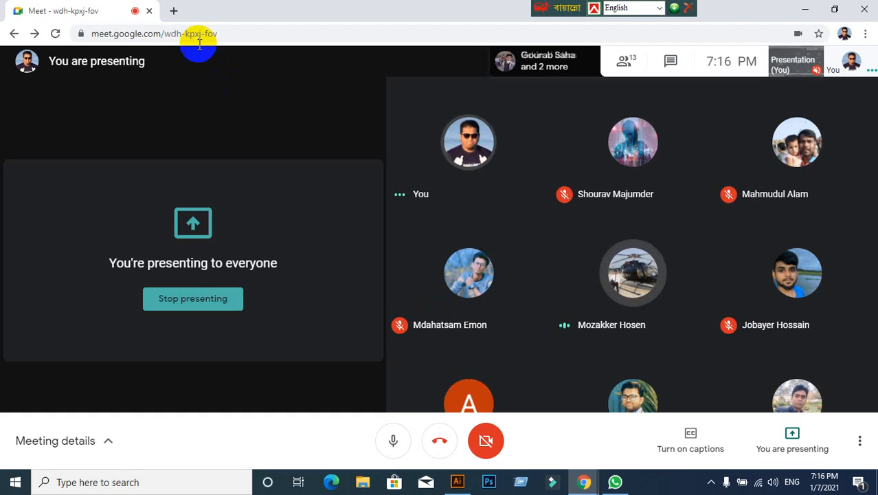
click(173, 15)
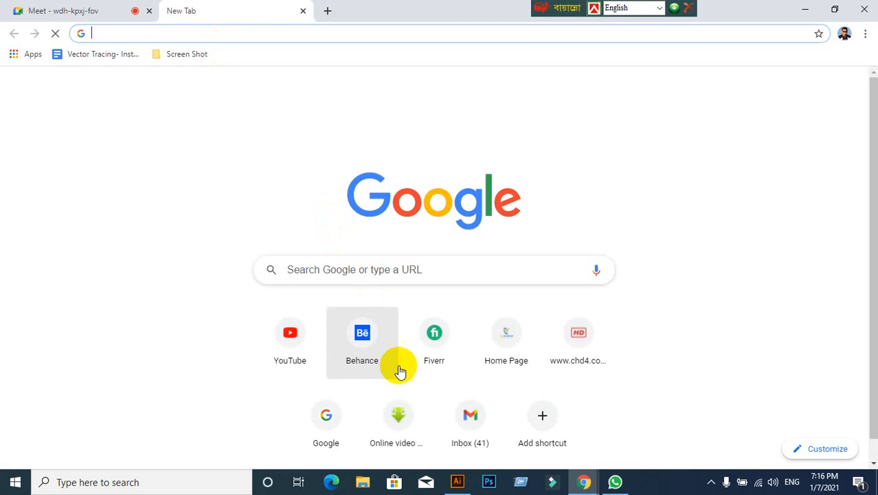
click(335, 420)
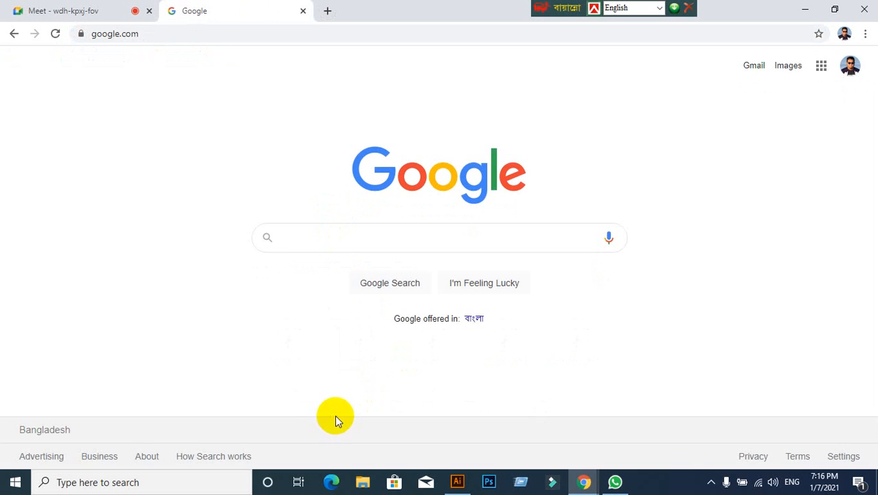
text(font)
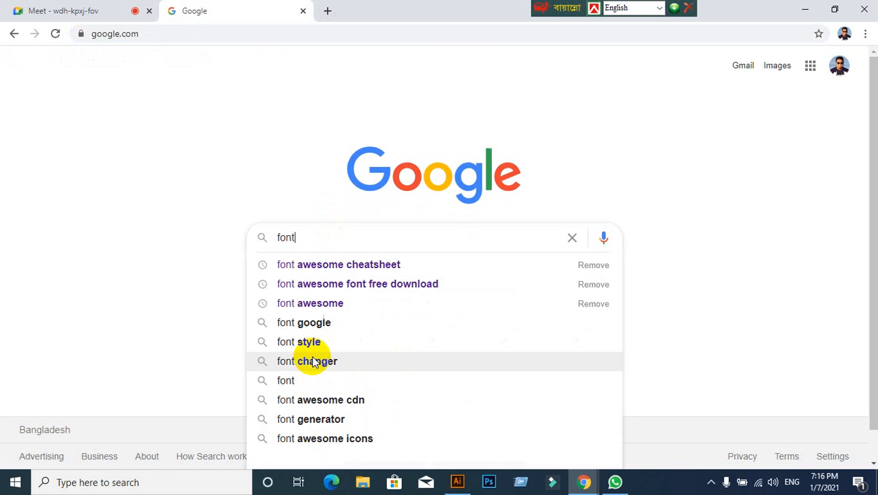
click(347, 263)
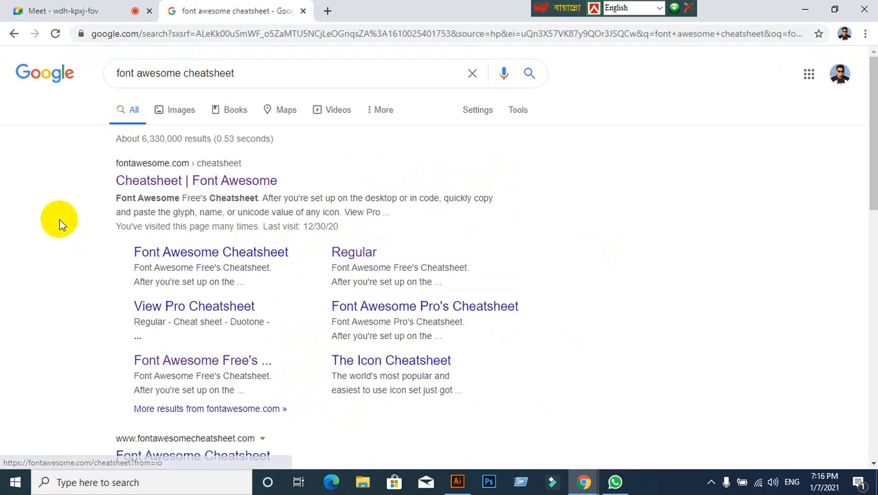
click(168, 180)
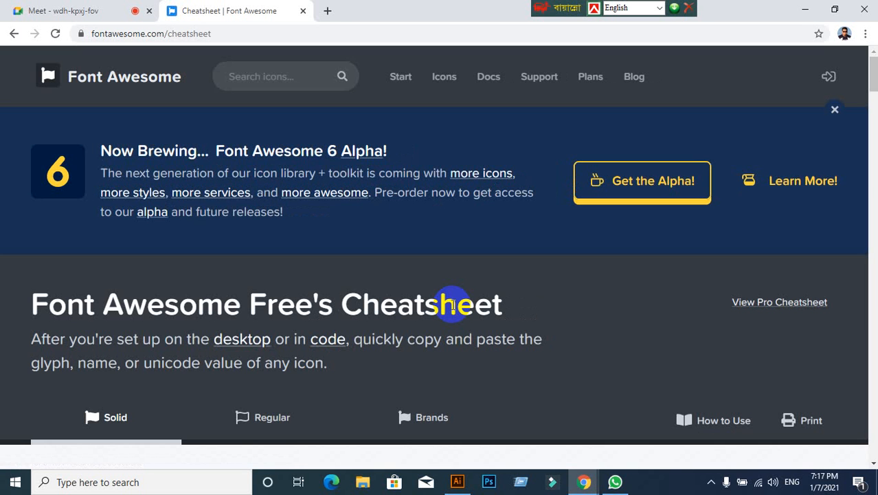
- Find "phone" on the cheatsheet page and look through the solid icons for one resembling the reference telephone icon
key(ctrl+f)
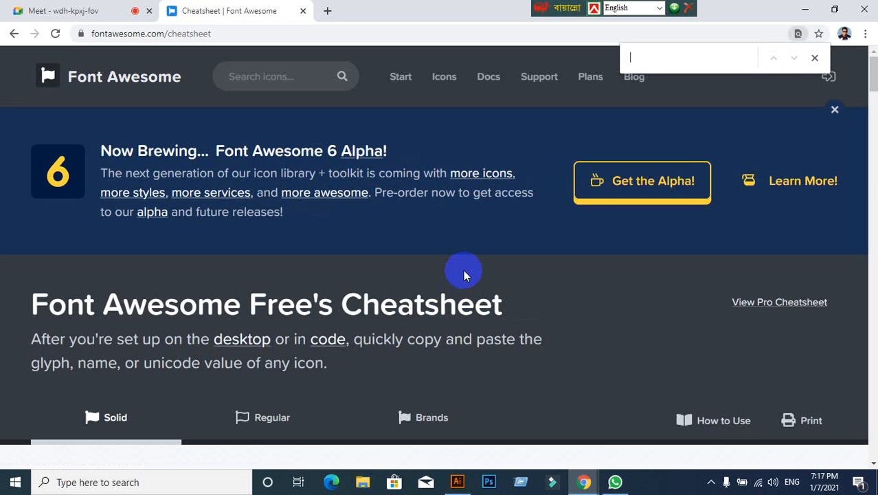
text(phone)
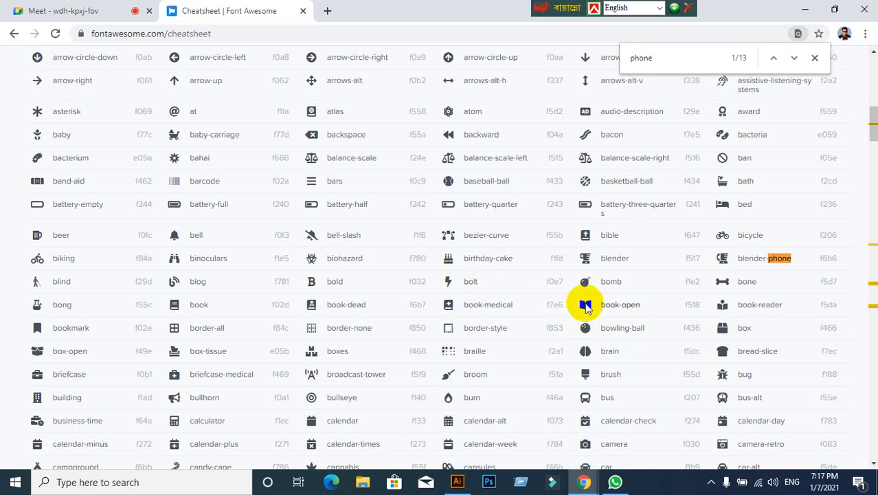
scroll(519, 343, down, 10)
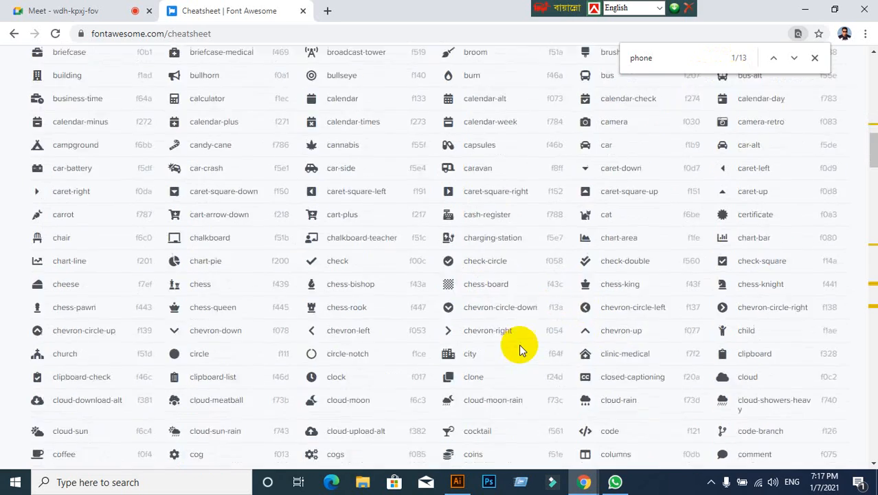
scroll(520, 349, down, 20)
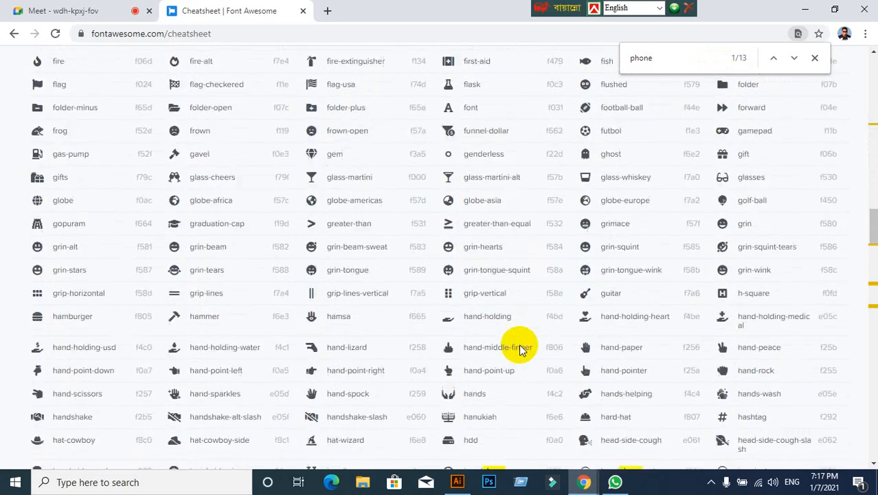
scroll(519, 344, down, 2)
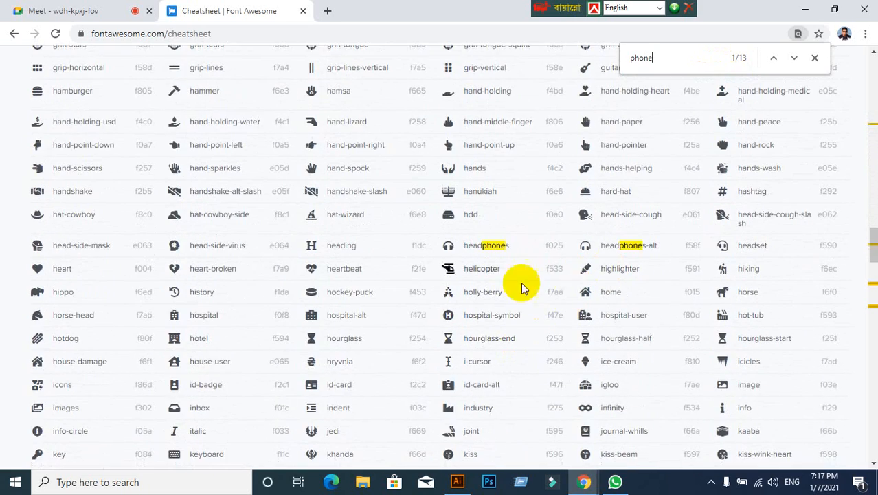
scroll(523, 287, down, 2)
scroll(528, 323, down, 6)
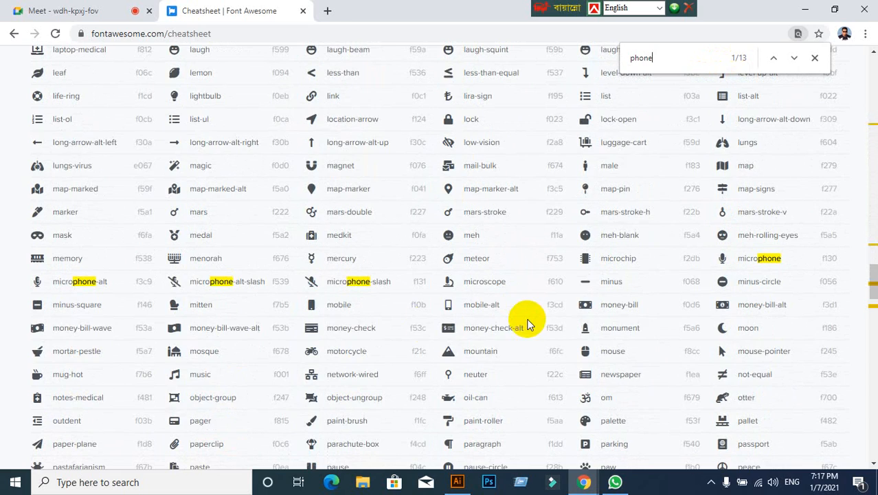
scroll(560, 306, down, 3)
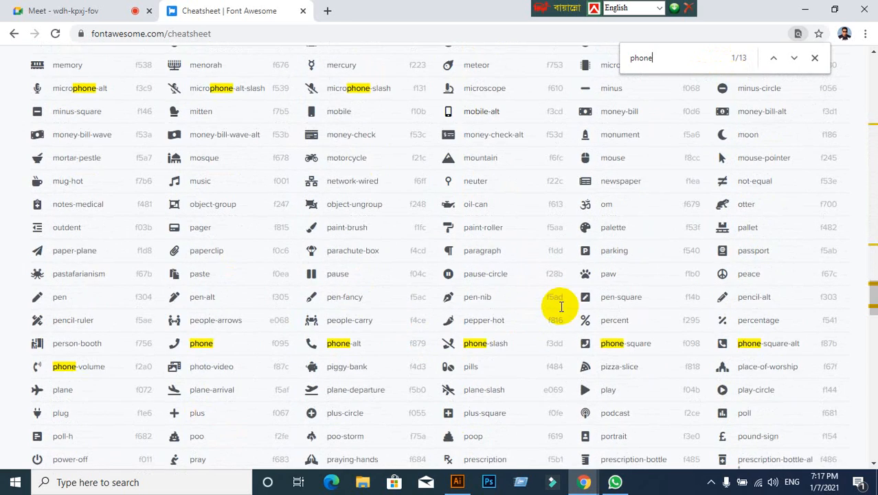
scroll(486, 343, down, 4)
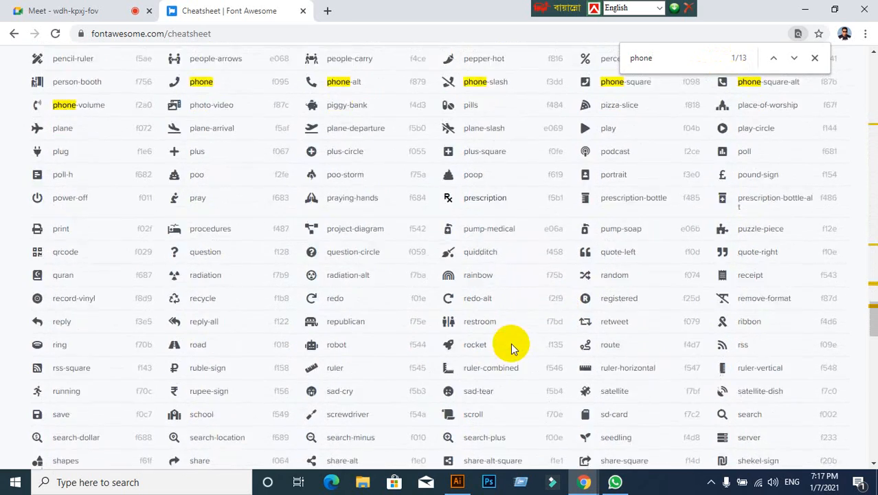
scroll(510, 342, down, 10)
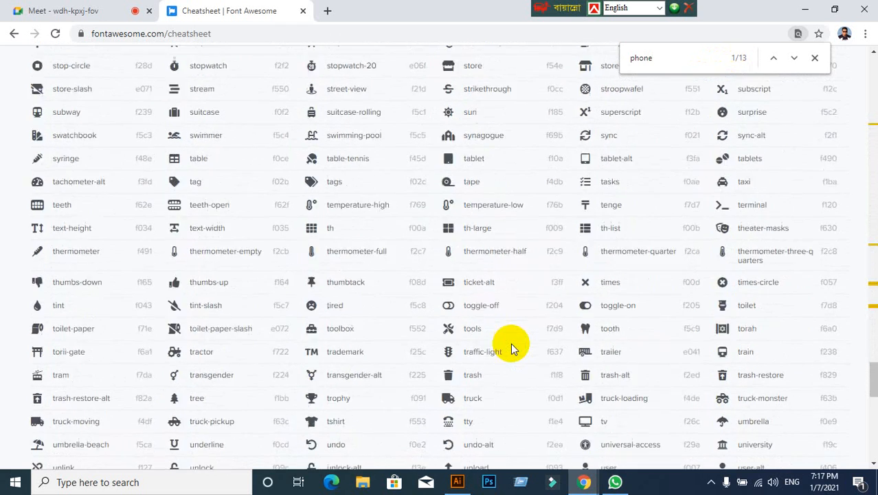
scroll(529, 313, up, 3)
- Find "tele" among the solid icons instead, clear the search term, and return to the icon style choices
key(BackSpace)
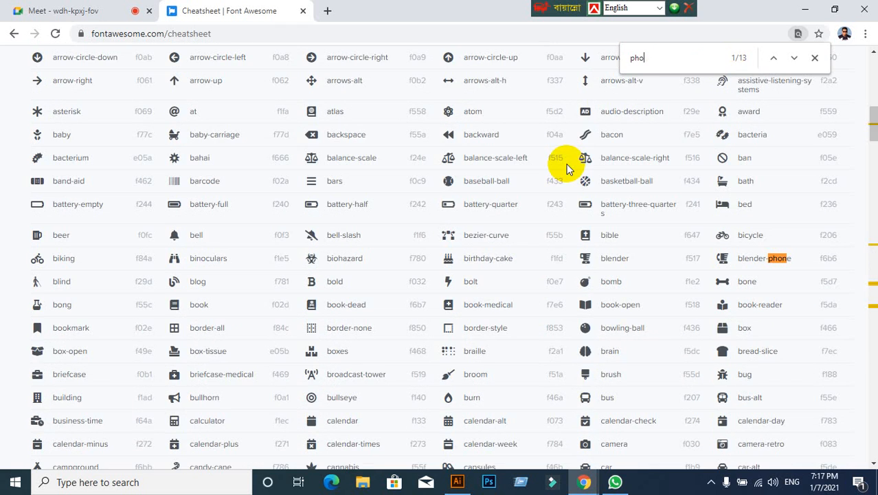
text(tele)
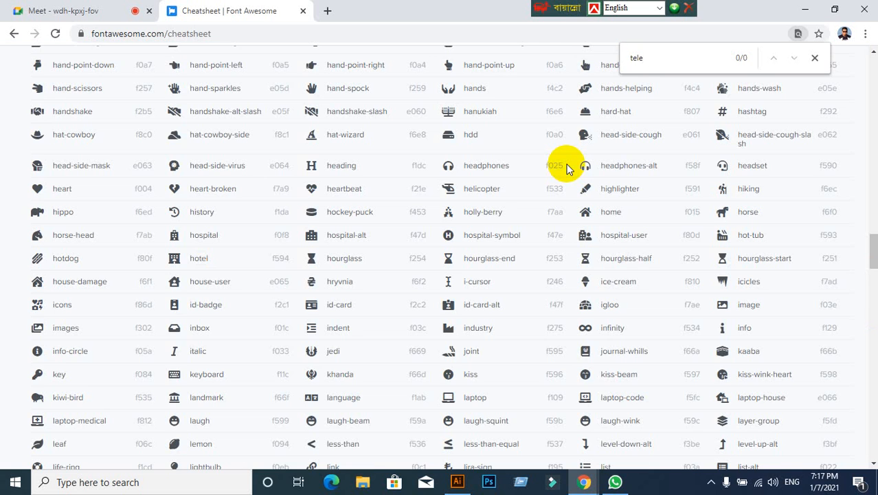
key(BackSpace)
key(BackSpace)
key(BackSpace)
key(BackSpace)
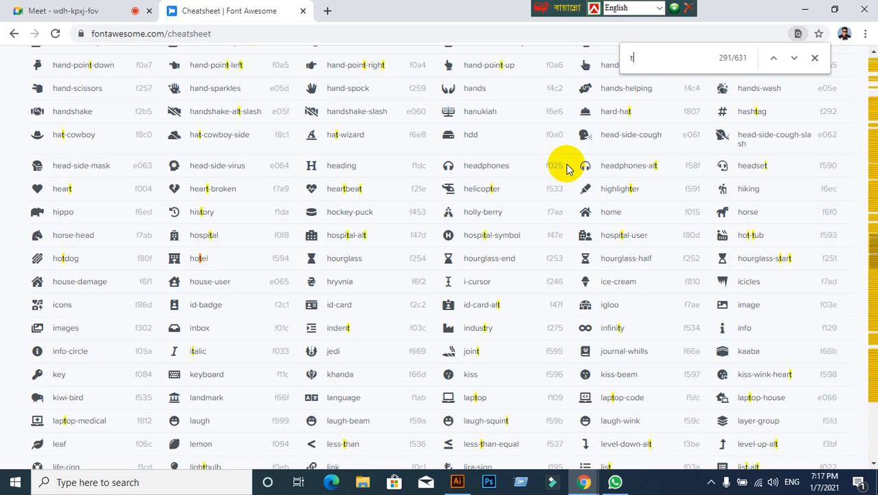
scroll(564, 162, up, 4)
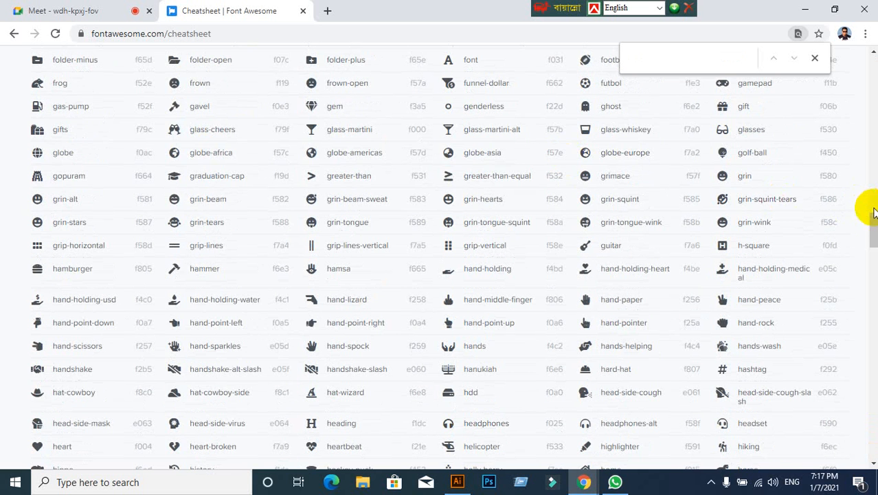
drag(866, 206, 871, 68)
scroll(202, 209, down, 2)
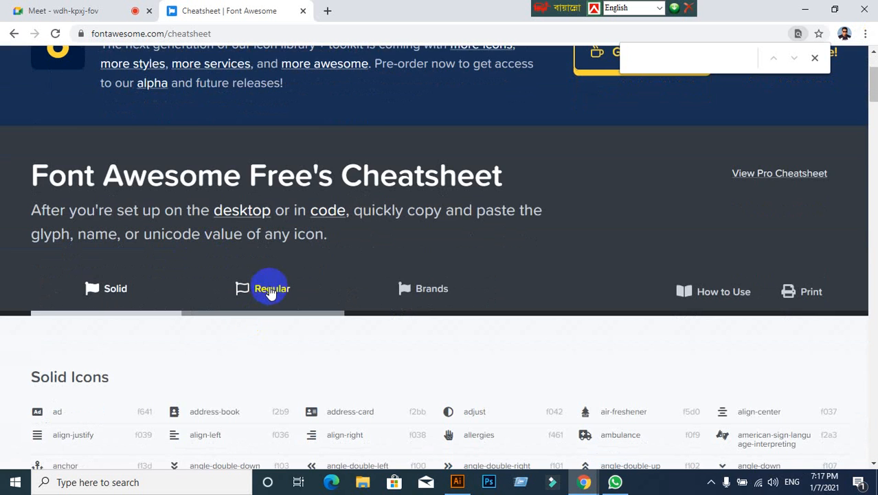
- Admit the person asking to join the Google Meet call and return to the Font Awesome cheatsheet
click(74, 9)
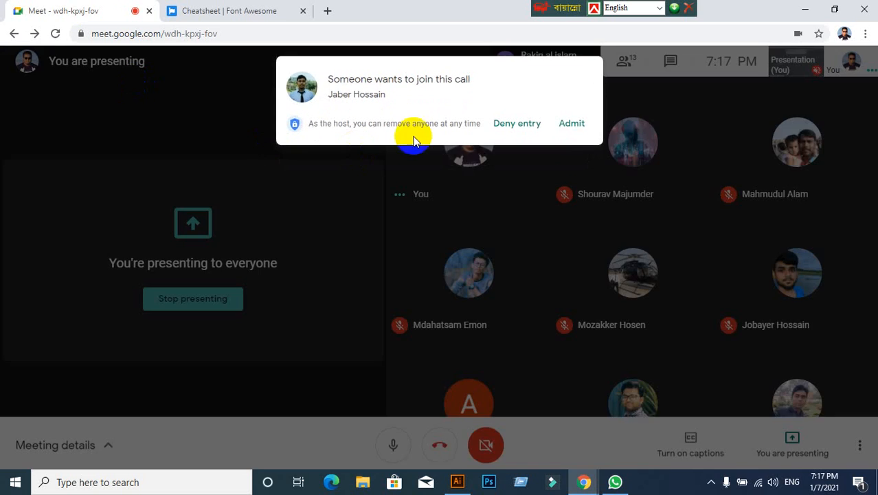
click(571, 123)
click(196, 14)
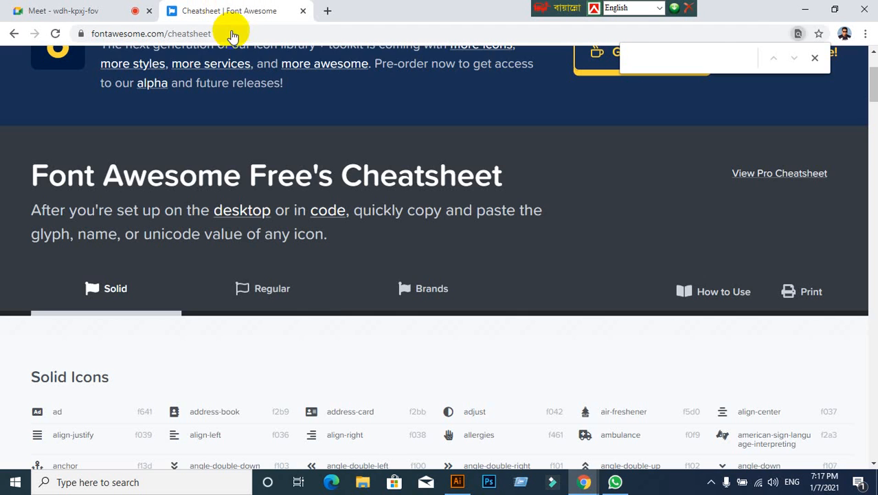
- Switch the cheatsheet to the regular icons, find "phon" and "tele" on the page, and clear the search term
click(264, 288)
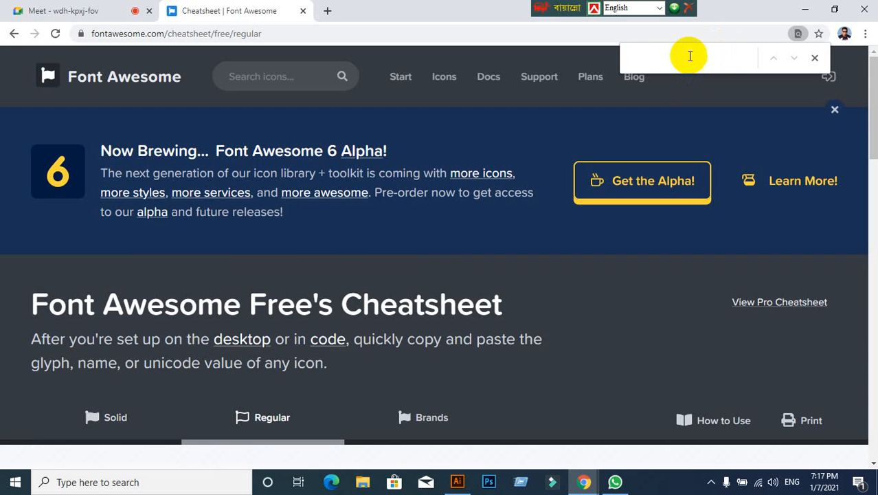
text(phon)
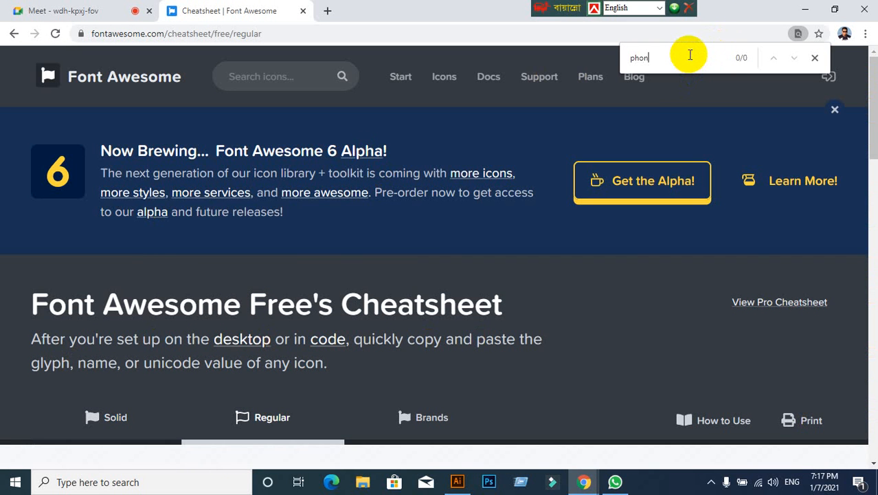
key(BackSpace)
key(BackSpace)
key(BackSpace)
key(BackSpace)
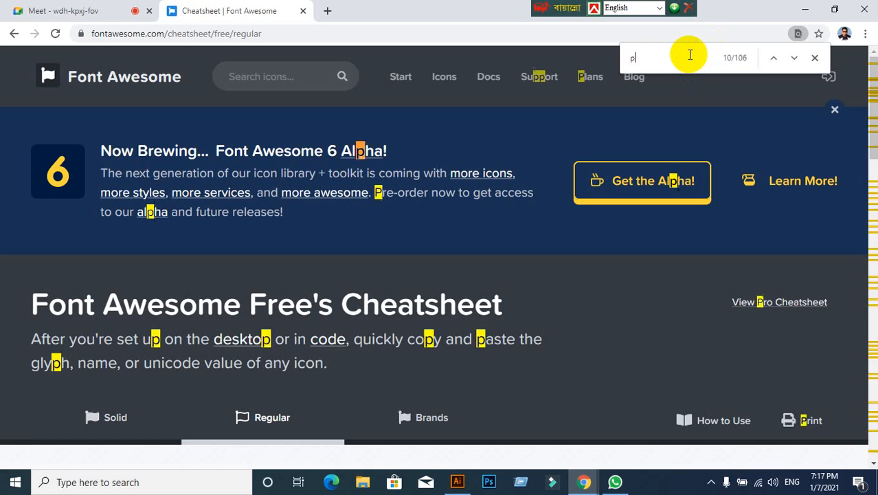
text(tele)
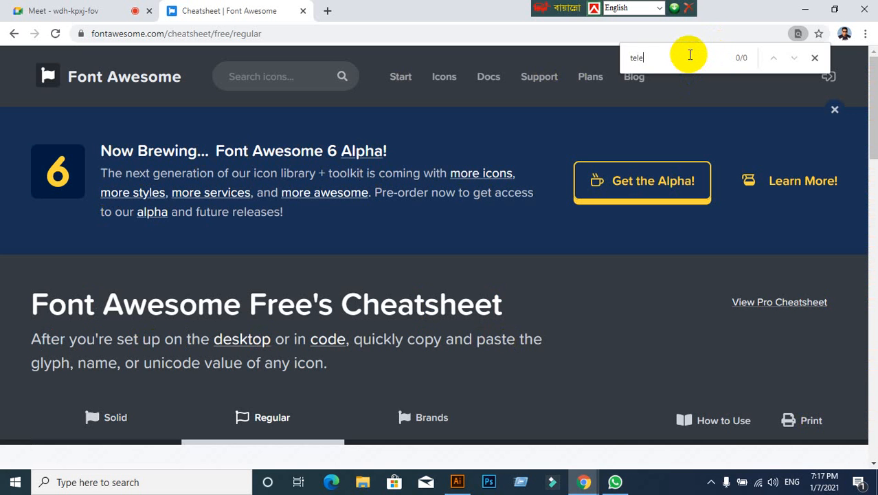
key(BackSpace)
key(BackSpace)
key(BackSpace)
key(BackSpace)
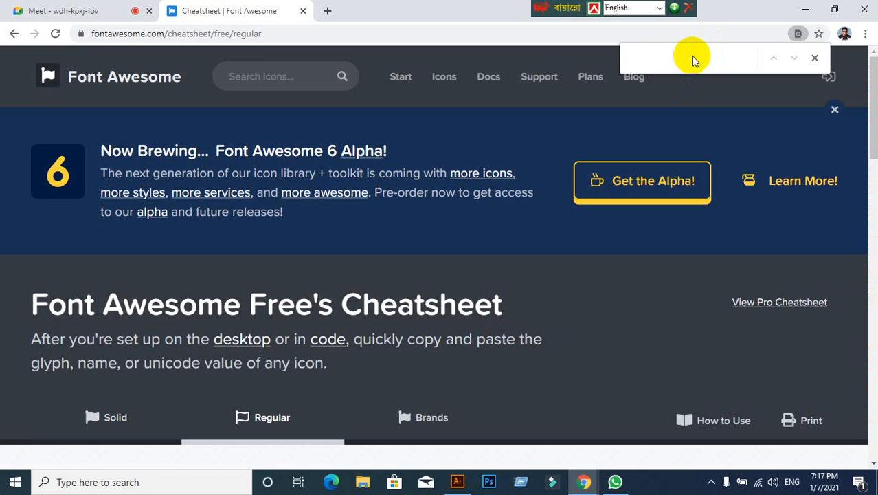
- Switch the cheatsheet to the brand icons, find "pho" on the page, and clear the search term
click(453, 420)
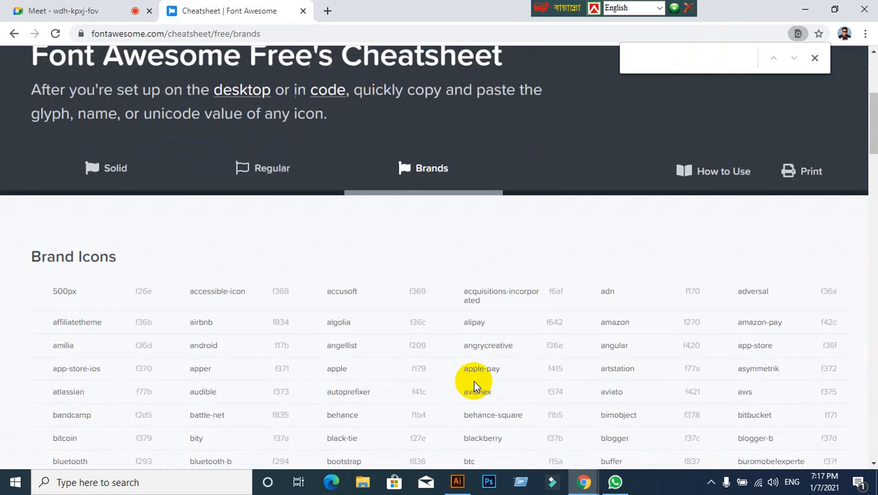
click(645, 66)
text(pho)
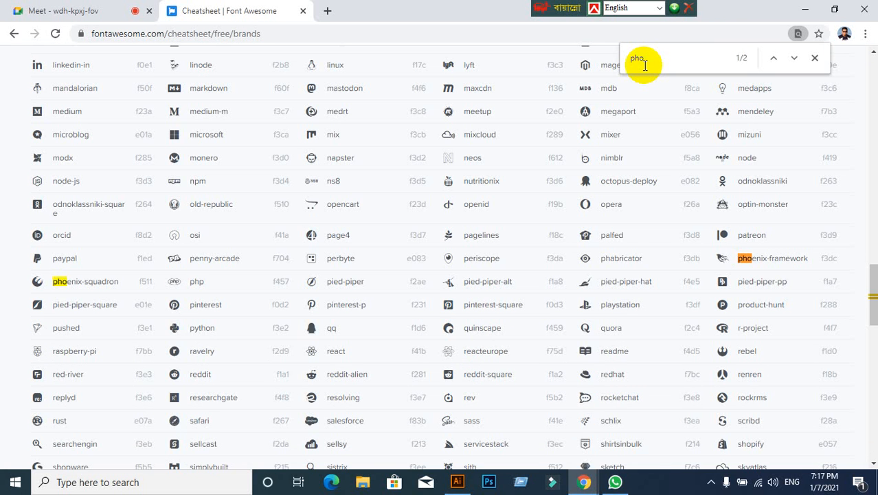
text(ppe)
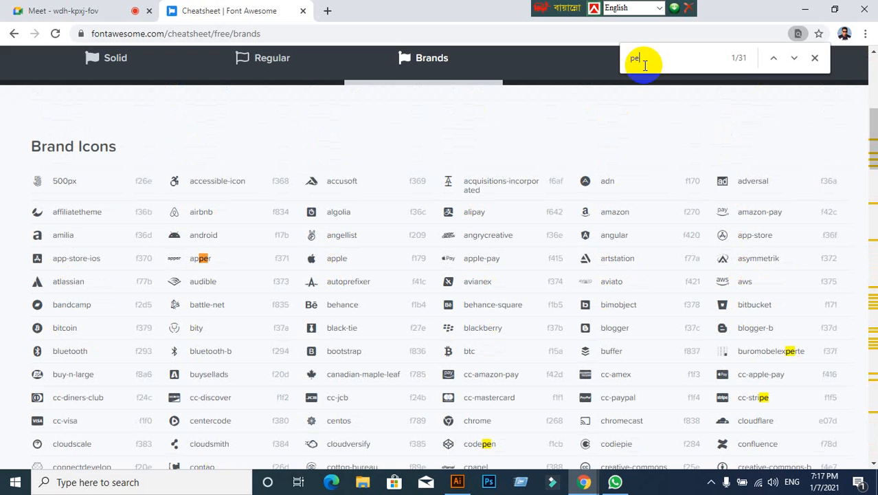
key(BackSpace)
key(BackSpace)
- Find "telepho" and "land" among the brand icons, and clear the search term
text(te)
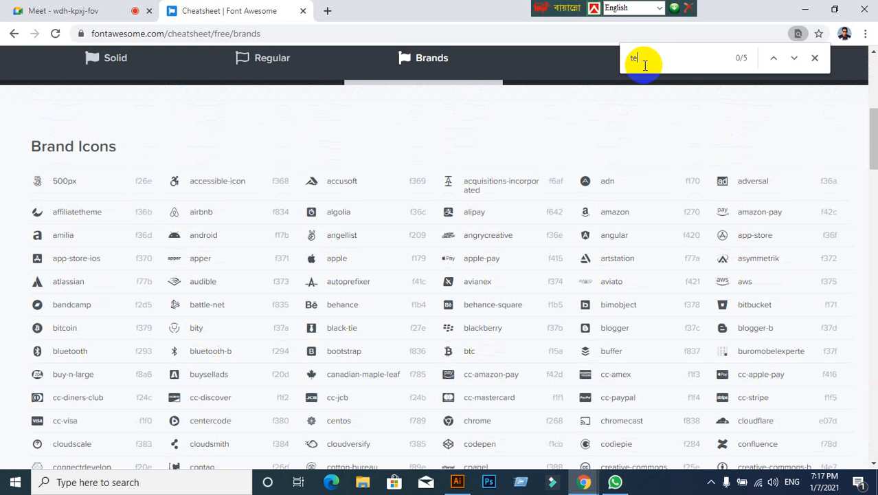
text(lepho)
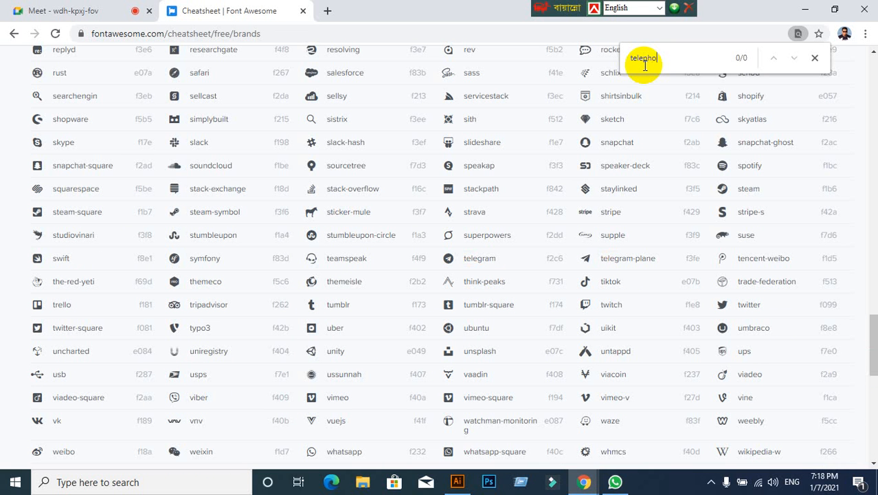
key(BackSpace)
key(BackSpace)
text(land)
key(BackSpace)
key(BackSpace)
key(BackSpace)
key(BackSpace)
- Look through the brand icons for a telephone shape and return to the solid icons
scroll(506, 168, down, 3)
scroll(504, 173, up, 8)
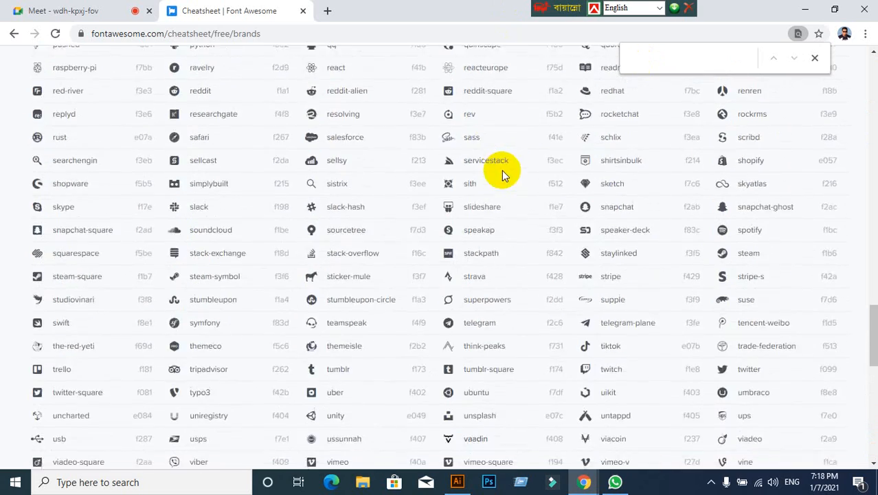
scroll(500, 170, up, 6)
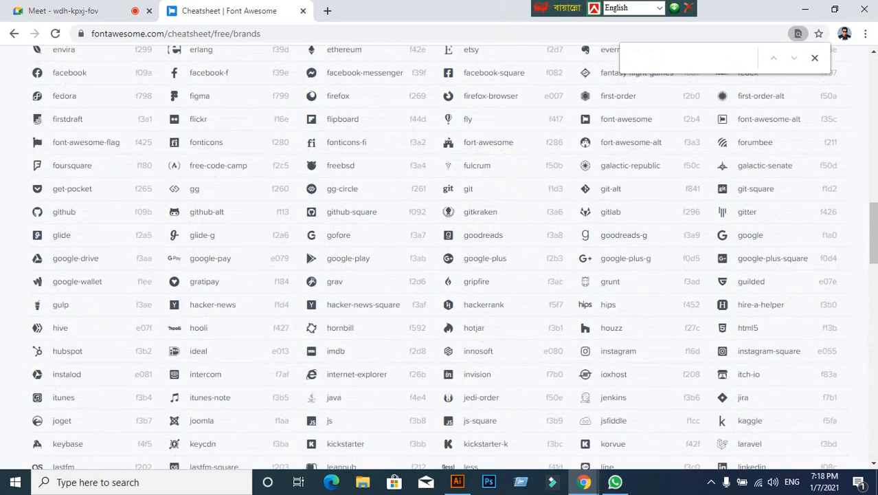
drag(873, 268, 873, 82)
click(96, 369)
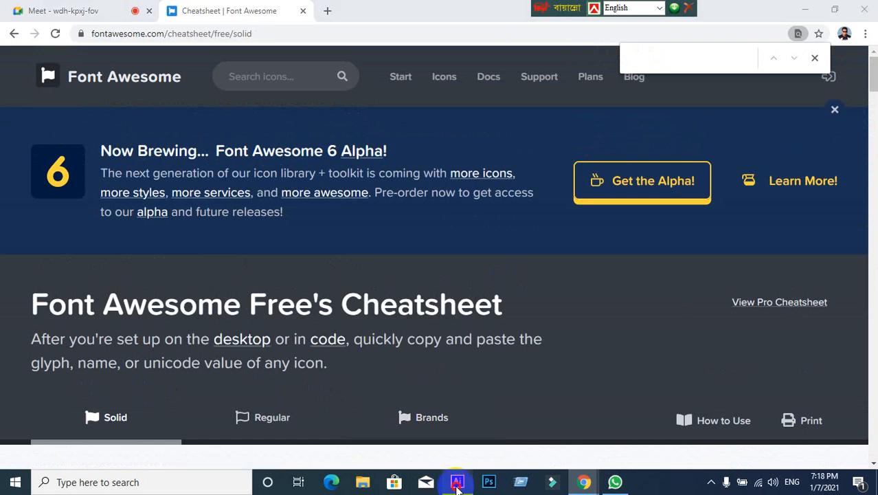
- Switch to Illustrator to check the phone circle on the business card, and return to Chrome
click(457, 481)
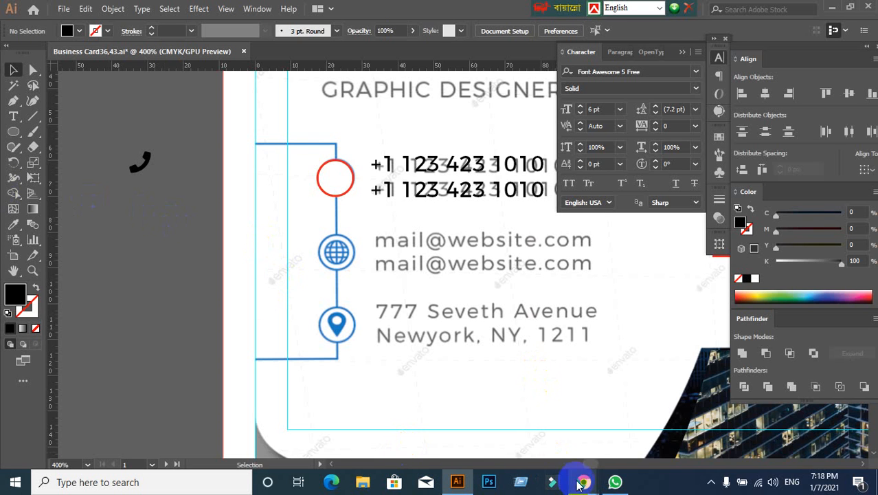
mouse_move(584, 481)
click(512, 426)
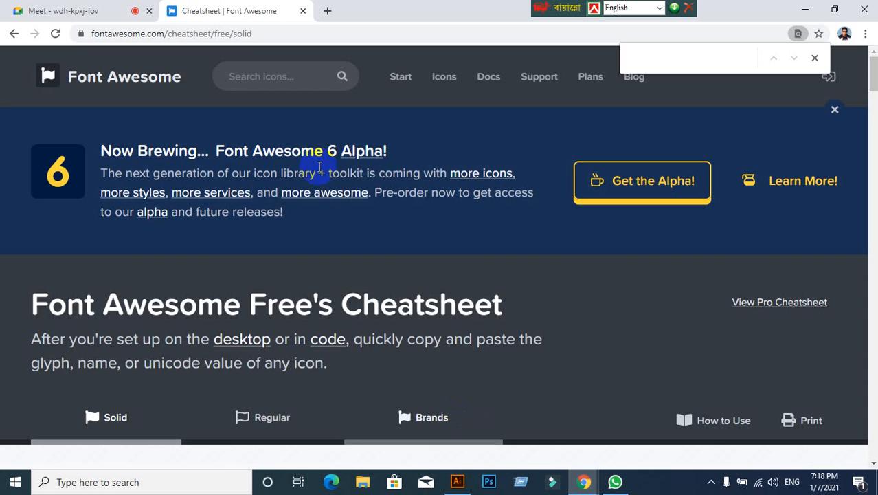
click(327, 14)
text(www.fal)
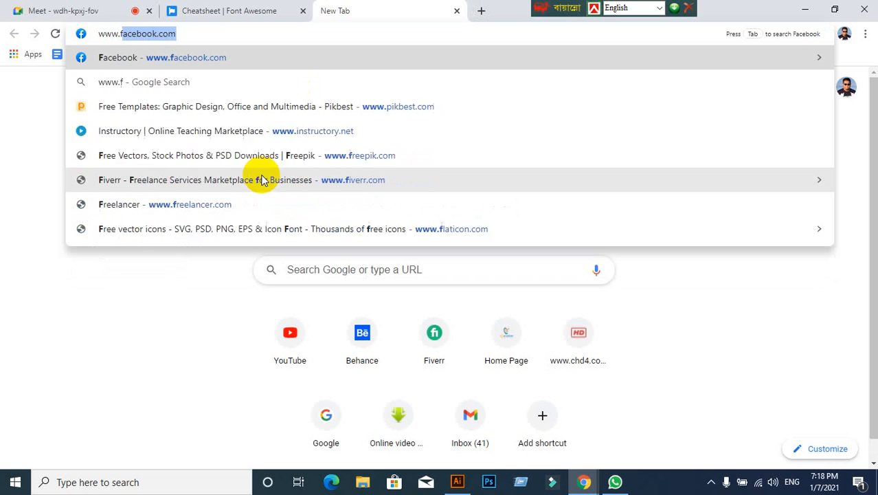
key(BackSpace)
key(BackSpace)
text(laticon)
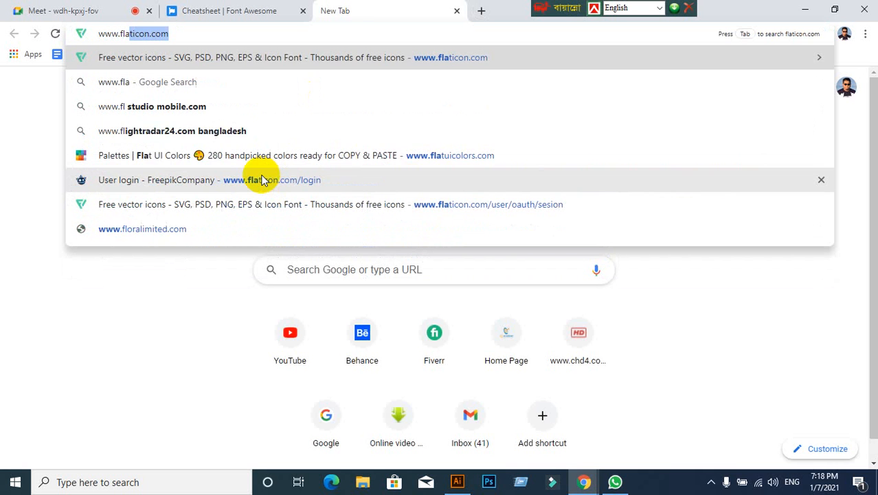
key(Return)
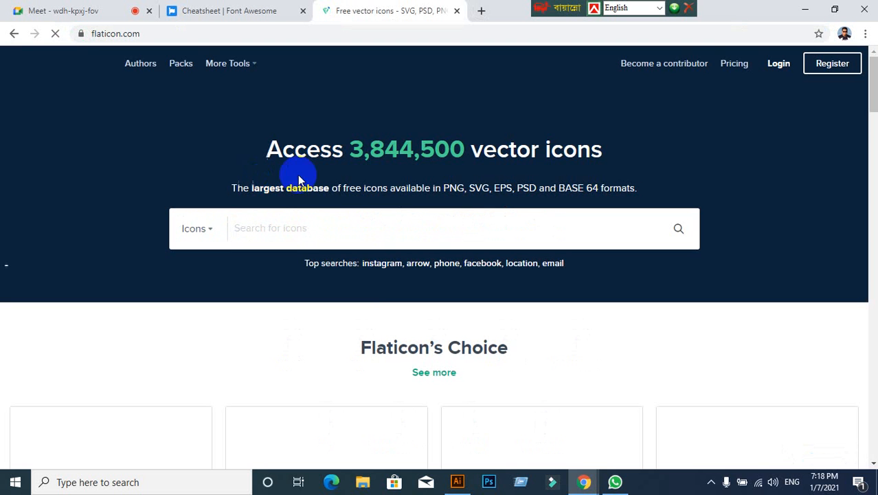
- Dismiss the Google sign-in prompt and sign in to Flaticon with the prefilled account credentials
click(276, 231)
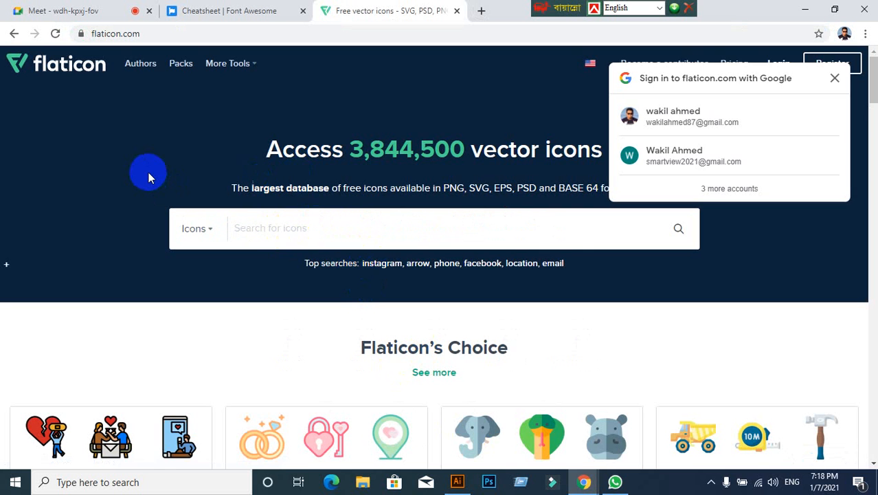
click(835, 79)
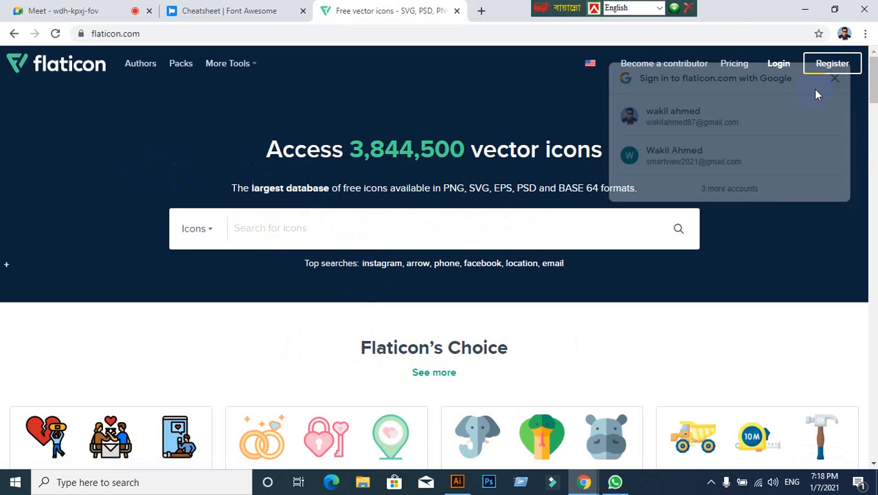
click(779, 65)
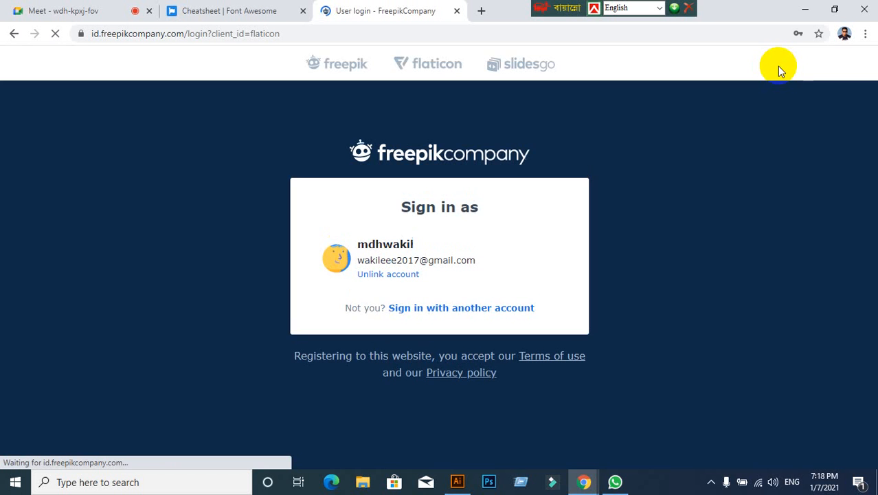
click(465, 308)
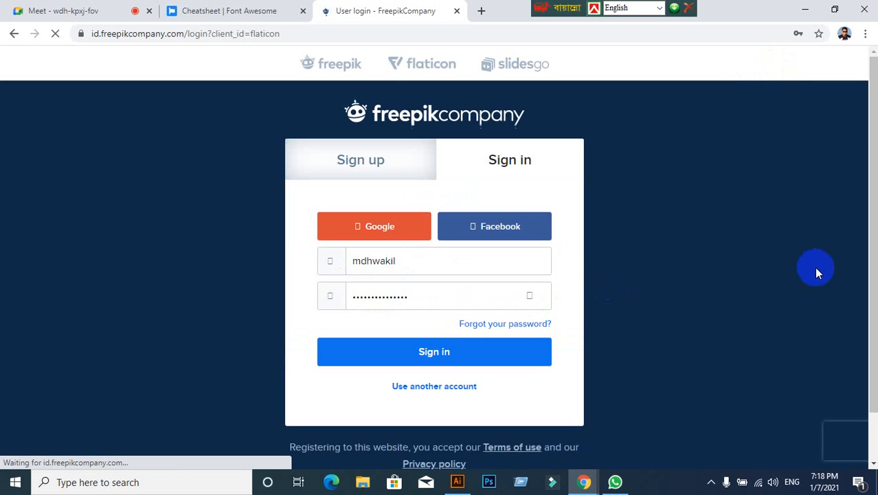
click(517, 344)
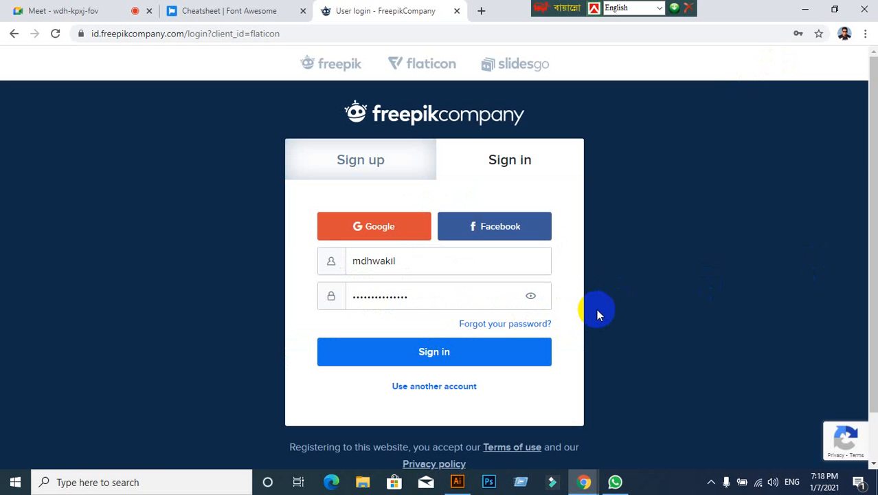
click(419, 351)
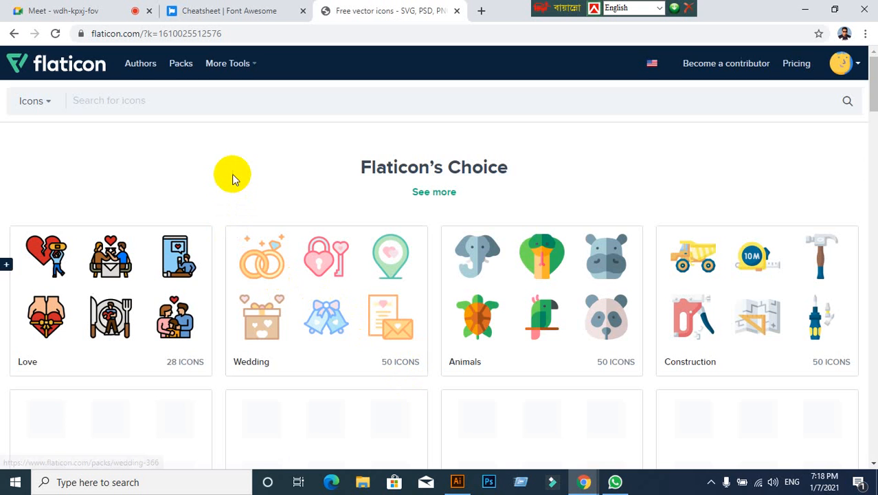
- Search the Flaticon icons for "phone" and look through the results for desk telephone shapes
click(206, 107)
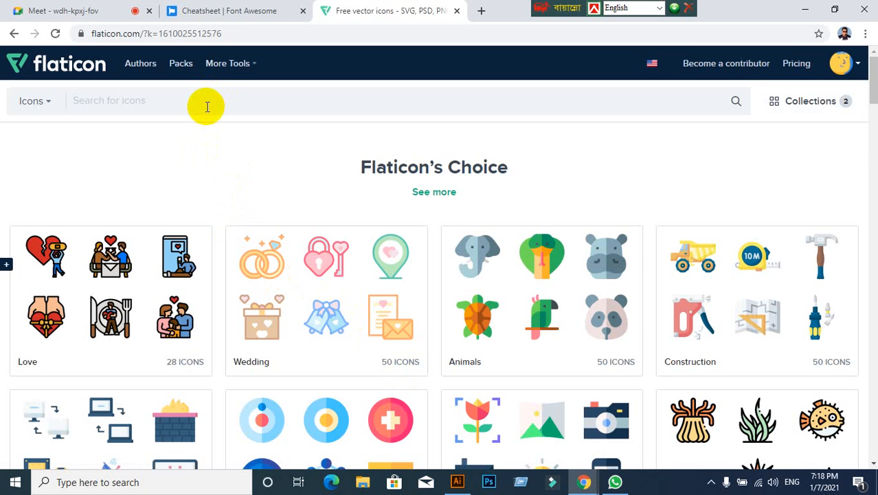
text(phone)
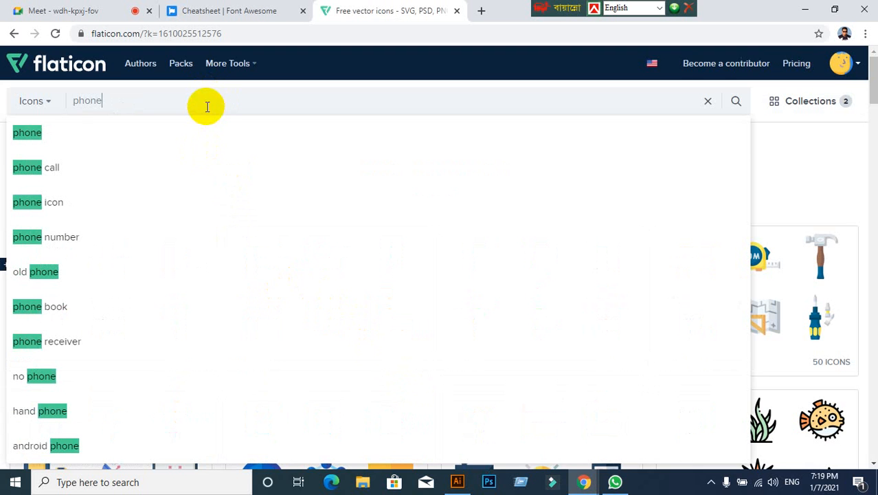
click(29, 136)
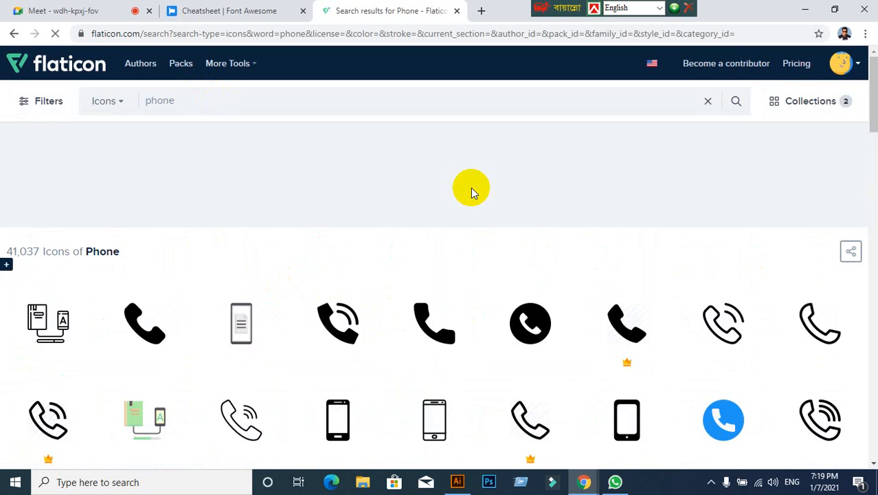
scroll(470, 188, down, 3)
scroll(417, 175, down, 5)
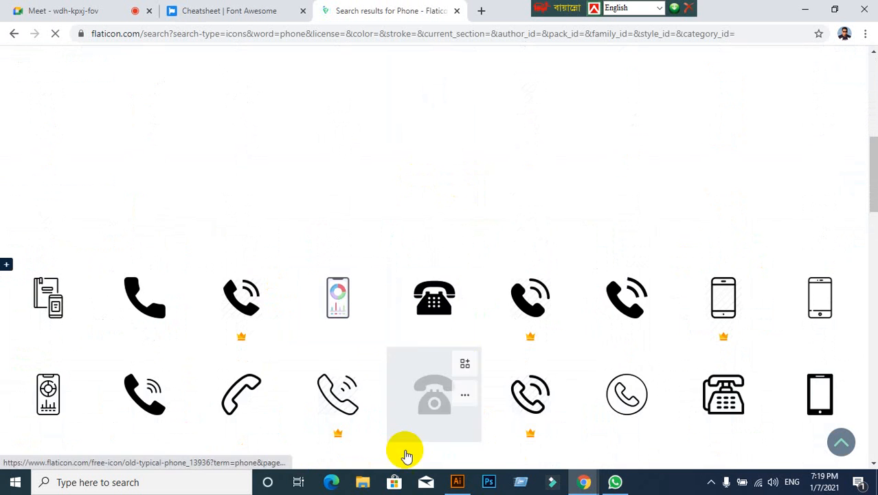
- Switch to Illustrator, move the red circle aside to examine the reference telephone icon, undo the move, and return to Chrome
click(452, 484)
drag(338, 179, 241, 233)
key(ctrl+z)
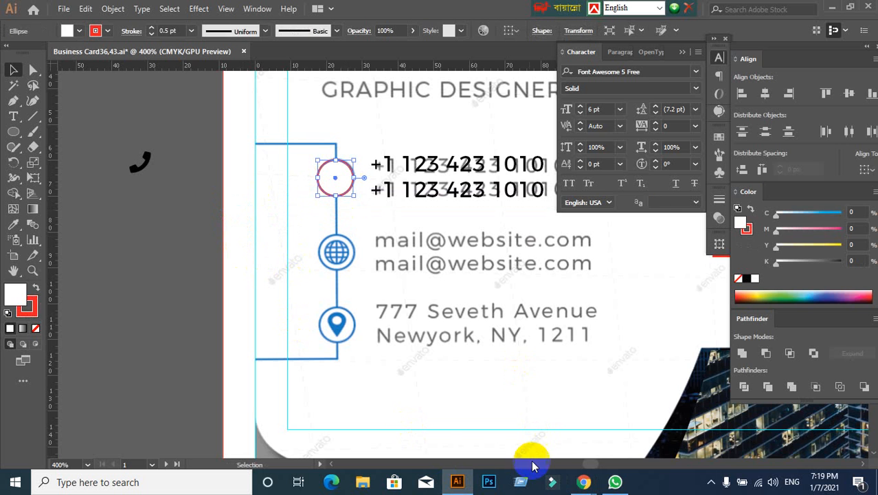
click(576, 489)
click(515, 411)
- Find the solid desk telephone with a keypad in the phone results and request its free download in EPS format
scroll(322, 342, down, 1)
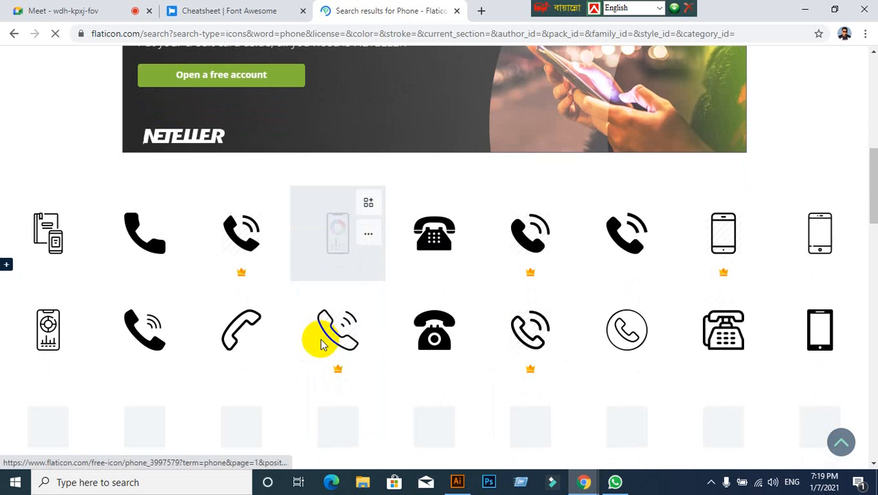
scroll(321, 344, down, 1)
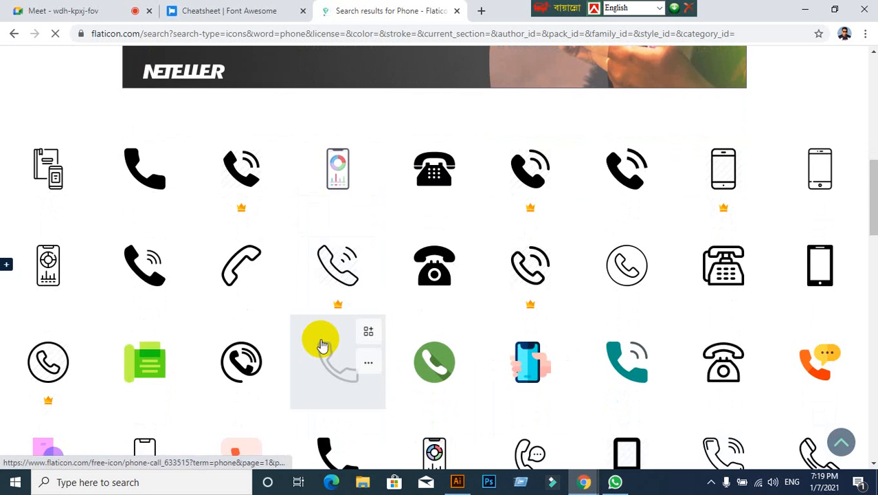
scroll(321, 344, down, 2)
scroll(320, 344, up, 1)
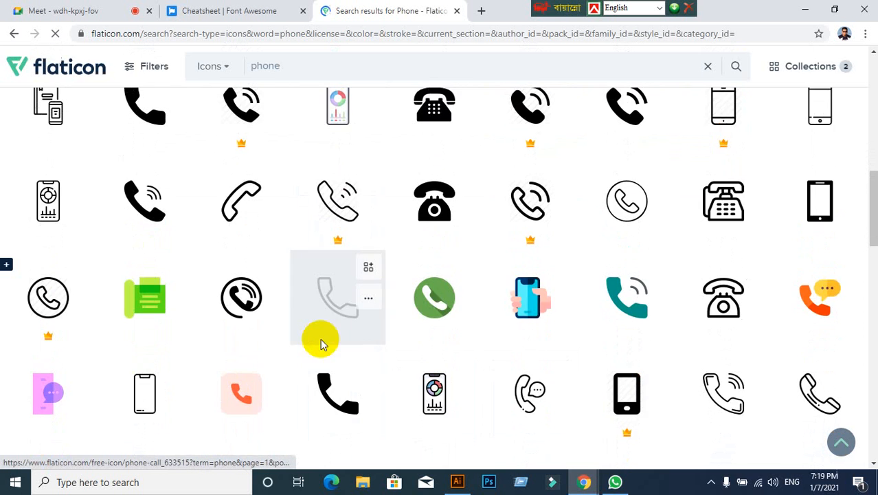
scroll(322, 341, up, 1)
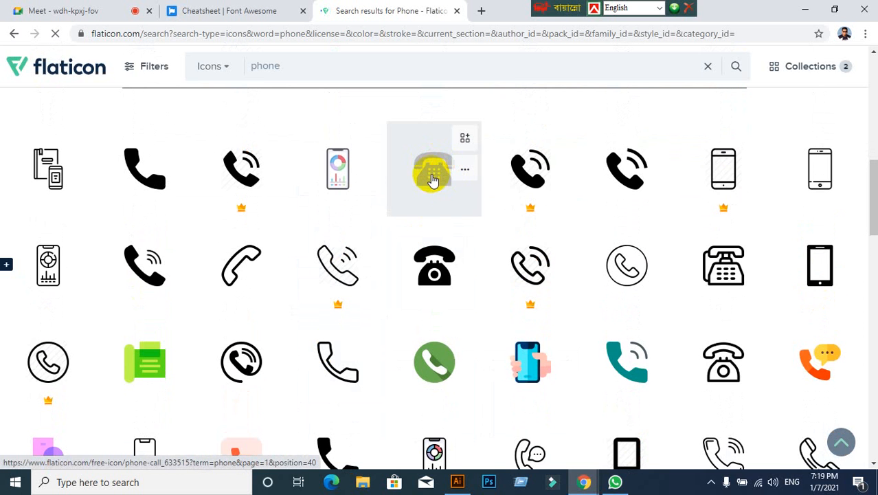
click(433, 180)
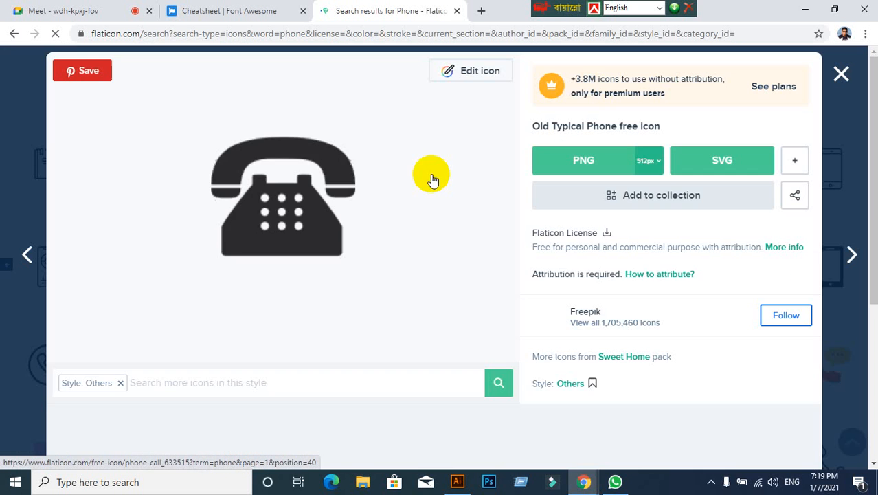
click(795, 165)
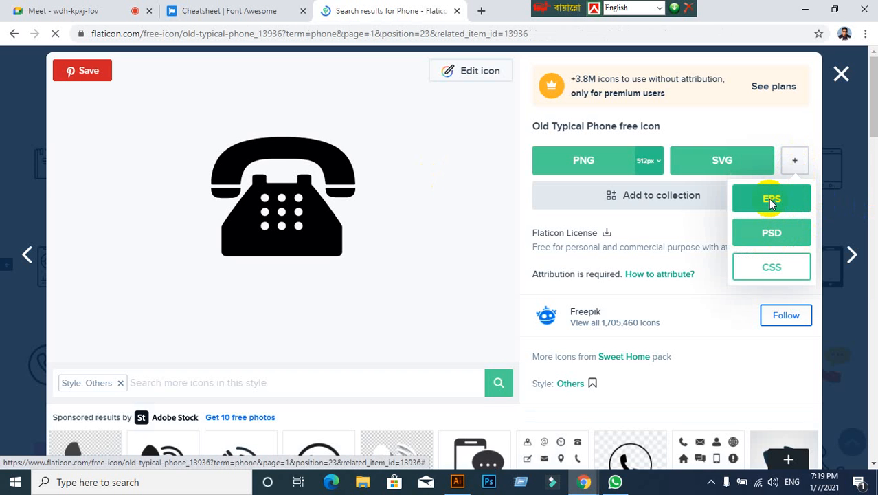
click(771, 204)
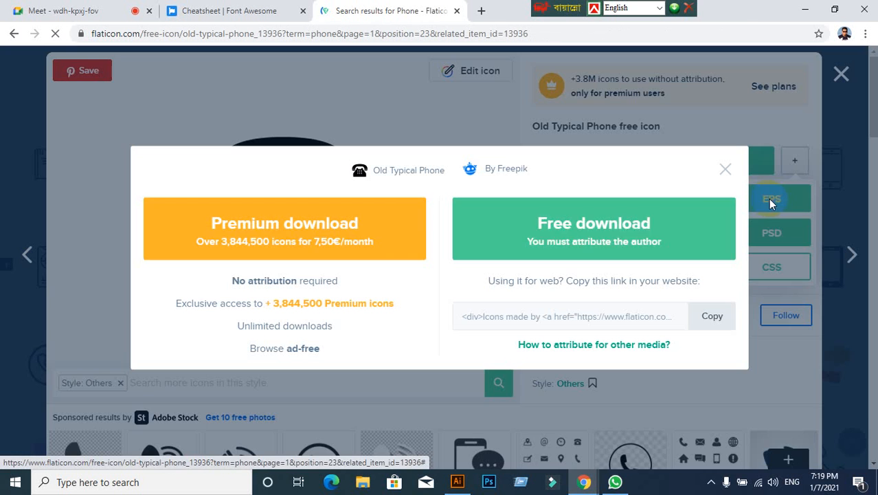
click(558, 227)
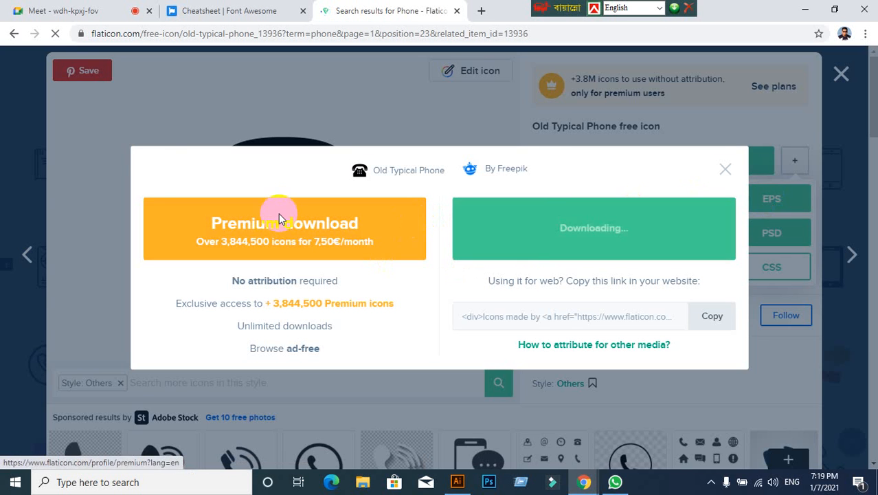
- Check the chat messages in the Google Meet tab, close the chat, and return to the Flaticon tab
click(20, 9)
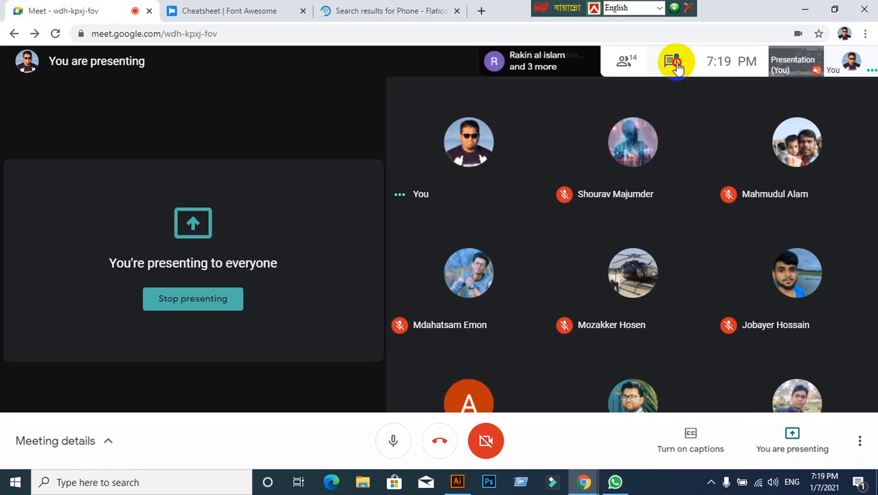
click(674, 62)
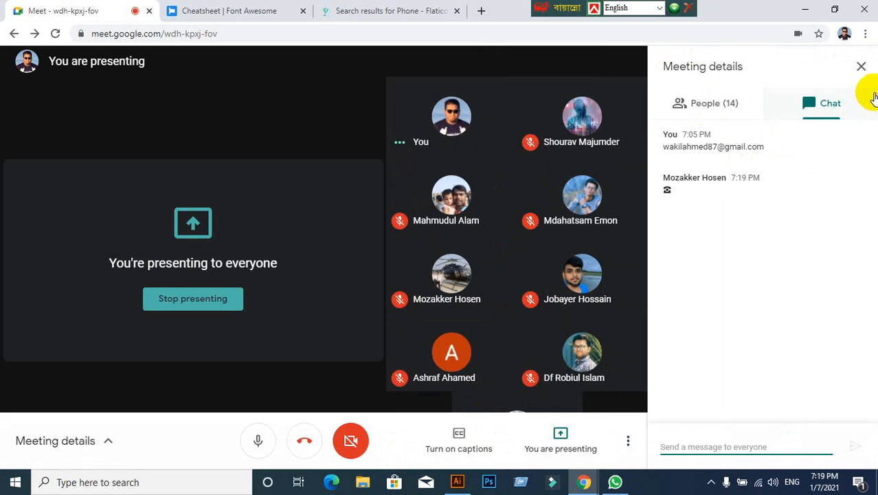
click(861, 66)
click(381, 17)
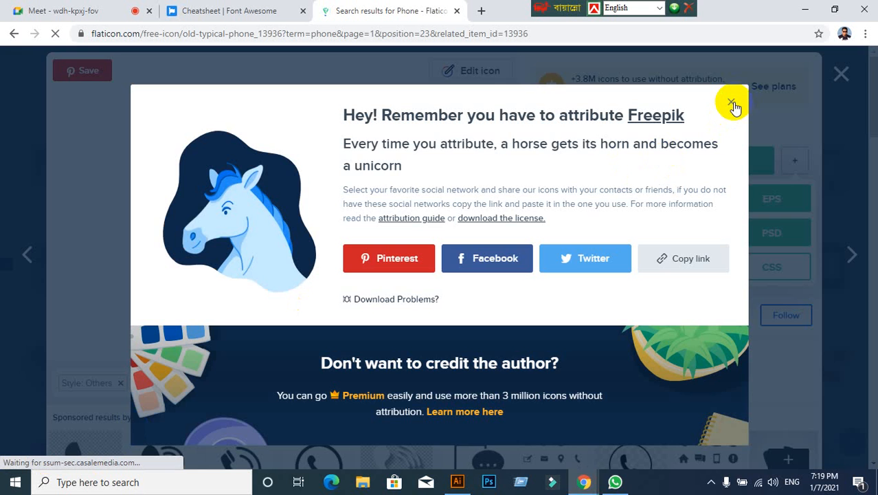
- Dismiss the attribution notice and choose the EPS format for the Old Typical Phone icon again
click(731, 102)
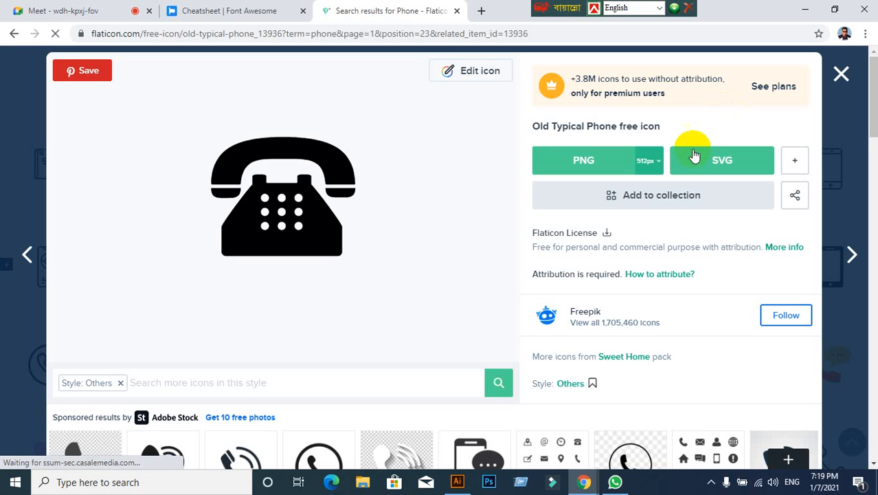
click(796, 162)
click(771, 200)
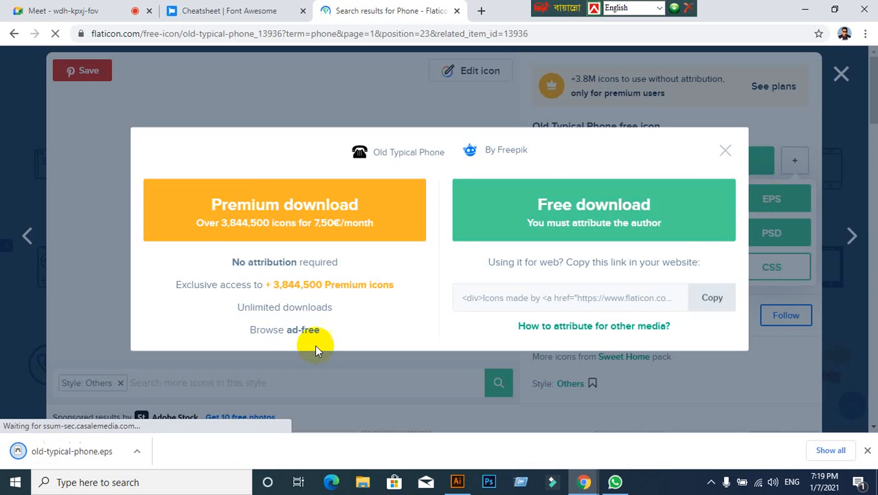
click(839, 74)
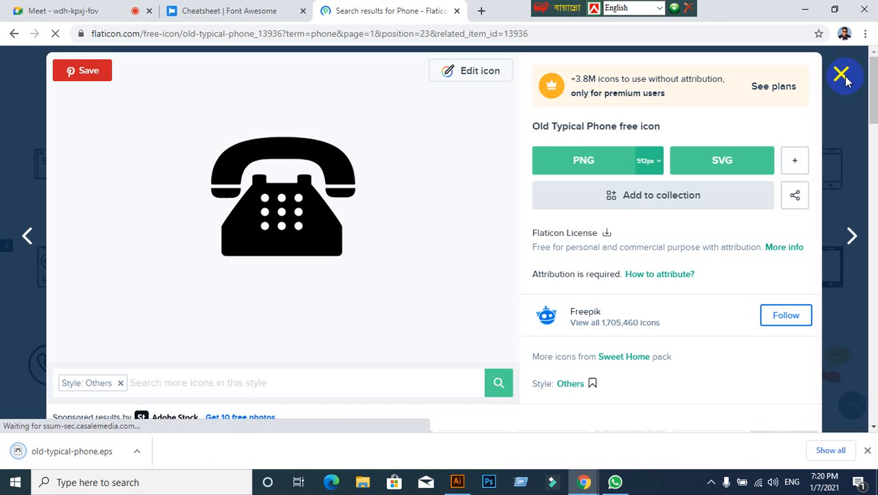
- Place the downloaded old-typical-phone.eps in the Illustrator business card document and embed it
click(55, 453)
click(457, 482)
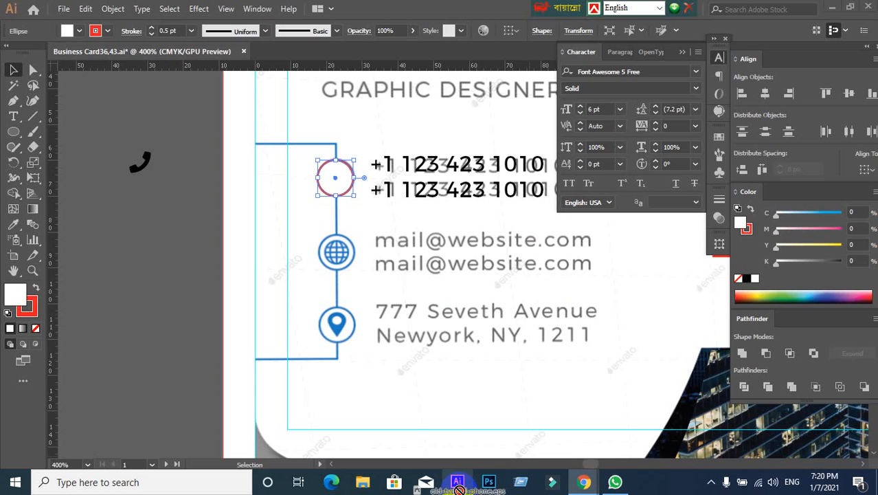
drag(443, 434, 208, 235)
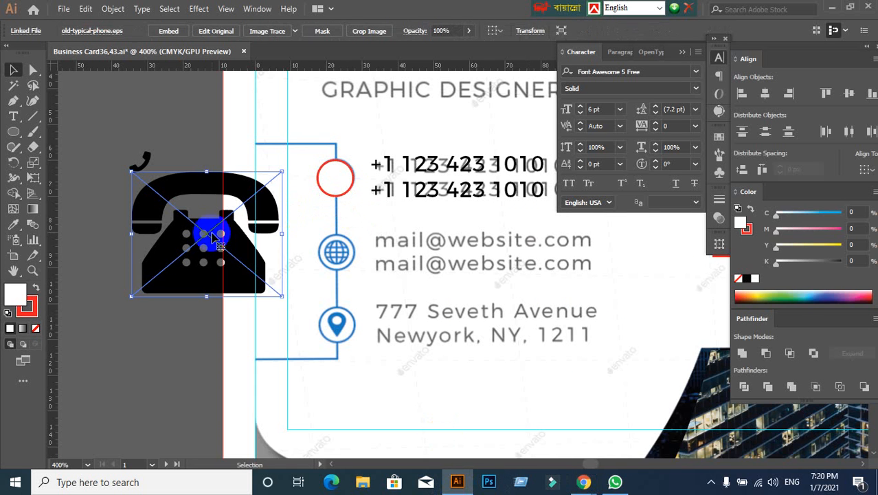
click(165, 36)
- Scale the embedded telephone icon down so it fits the red circle, and leave it beside the circle
drag(215, 261, 299, 361)
drag(307, 318, 417, 116)
scroll(224, 322, up, 1)
click(257, 294)
scroll(417, 116, up, 2)
drag(158, 181, 150, 295)
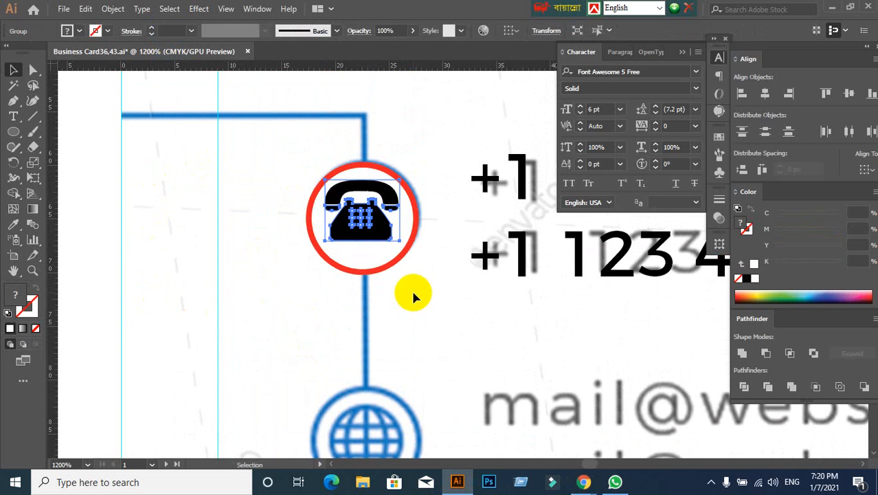
drag(400, 241, 230, 230)
click(307, 304)
- Try a white fill on the telephone icon beside the red circle and undo it
click(79, 30)
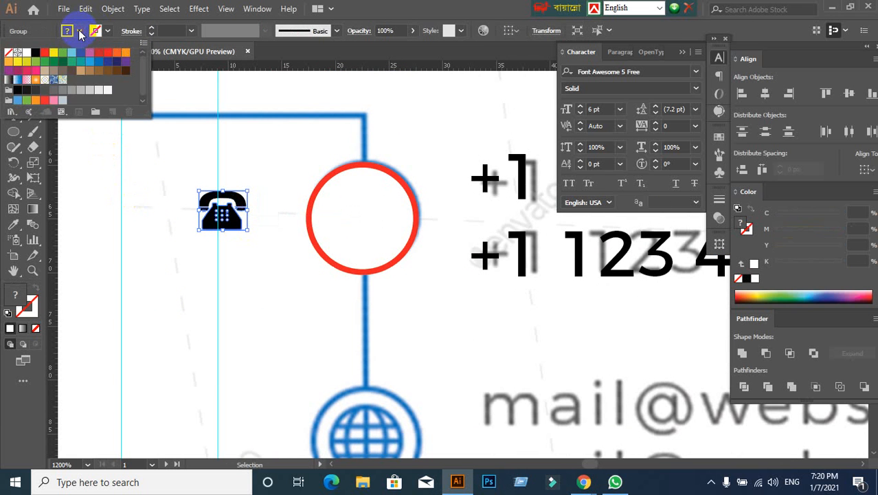
click(26, 54)
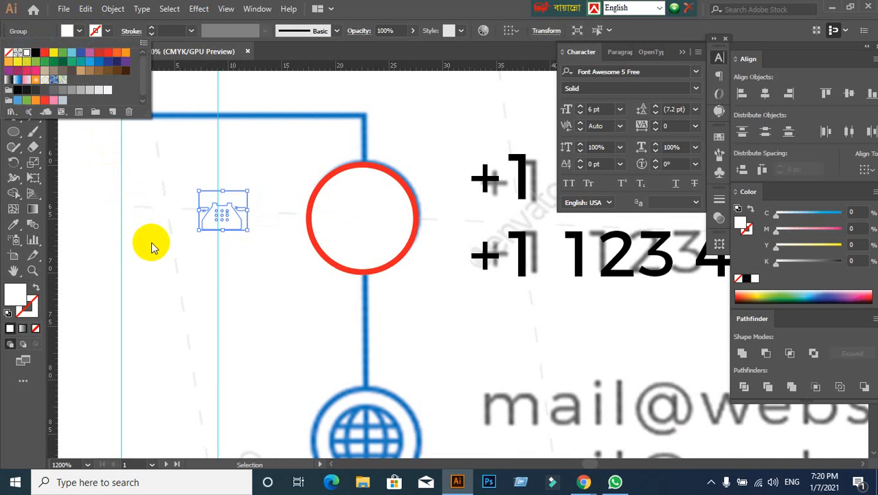
click(172, 259)
click(172, 259)
click(228, 210)
key(ctrl+z)
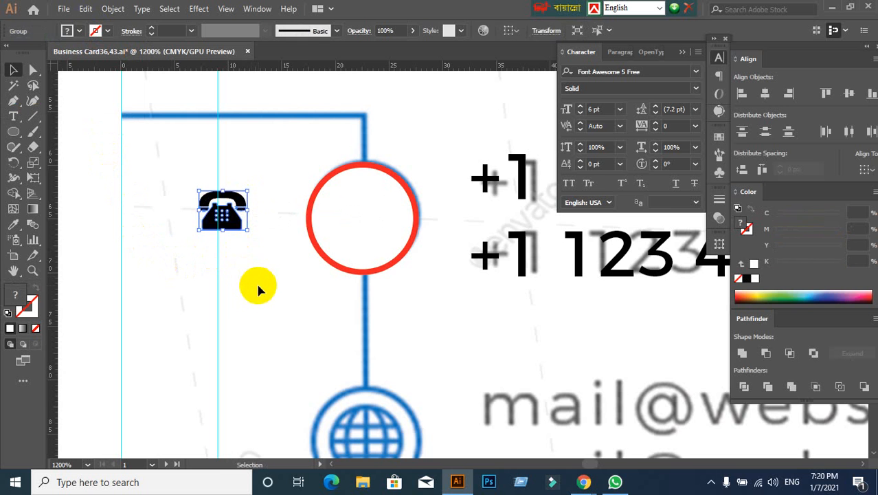
- Move the small telephone icon off the artboard, onto the grey canvas below the black handset
click(256, 281)
click(211, 218)
scroll(279, 266, down, 1)
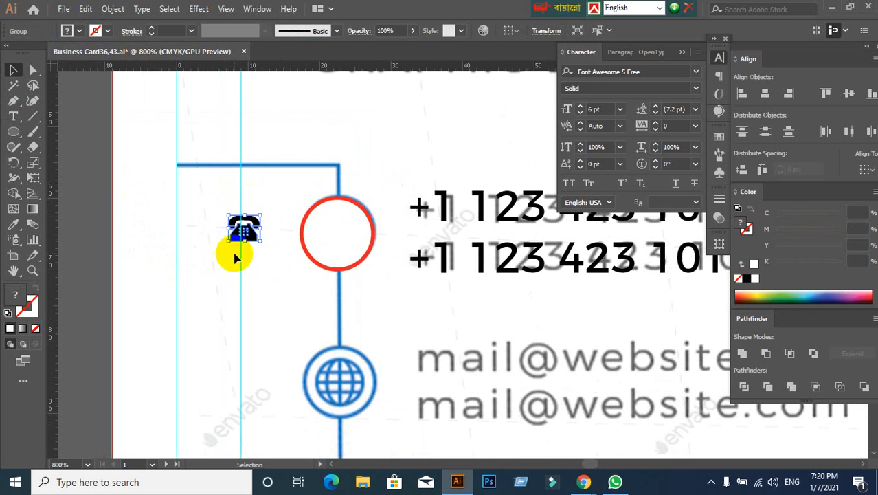
drag(234, 276, 399, 273)
drag(411, 235, 141, 288)
- Try a blue swatch fill on the grouped telephone icon and undo it
click(69, 31)
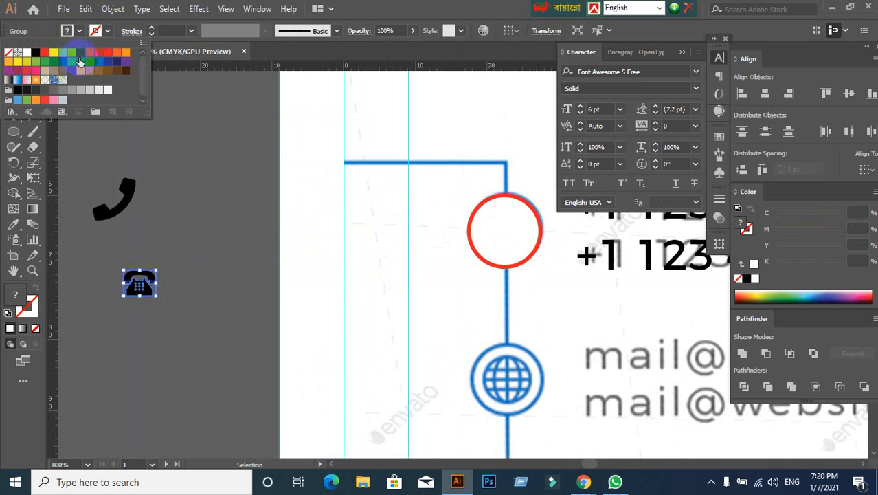
click(80, 60)
click(233, 217)
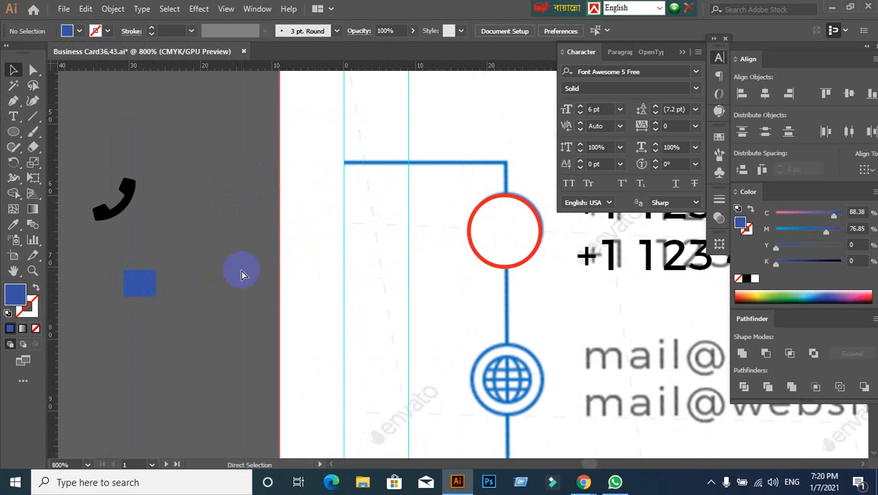
click(143, 297)
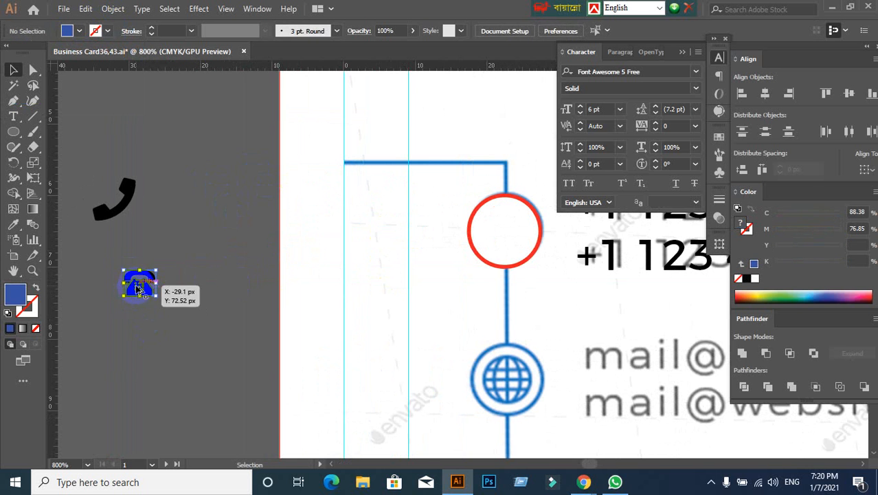
- Ungroup the telephone icon and check its body and handset as separate objects
scroll(117, 300, up, 2)
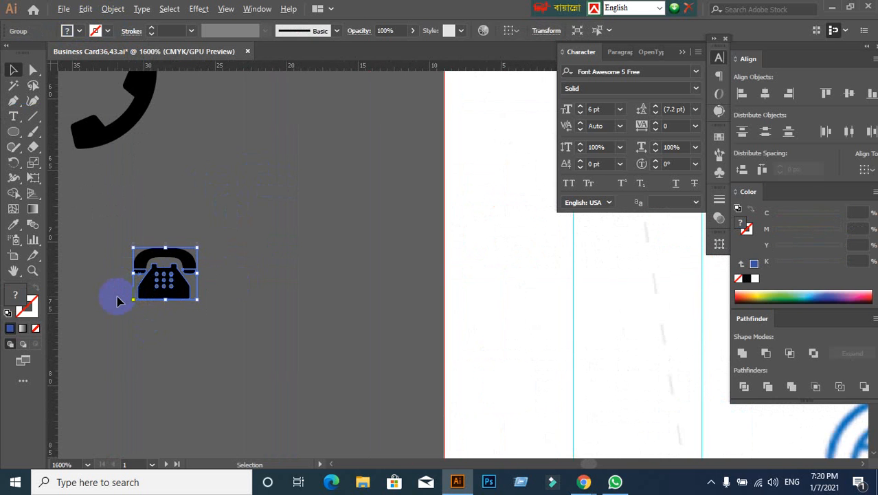
right_click(159, 282)
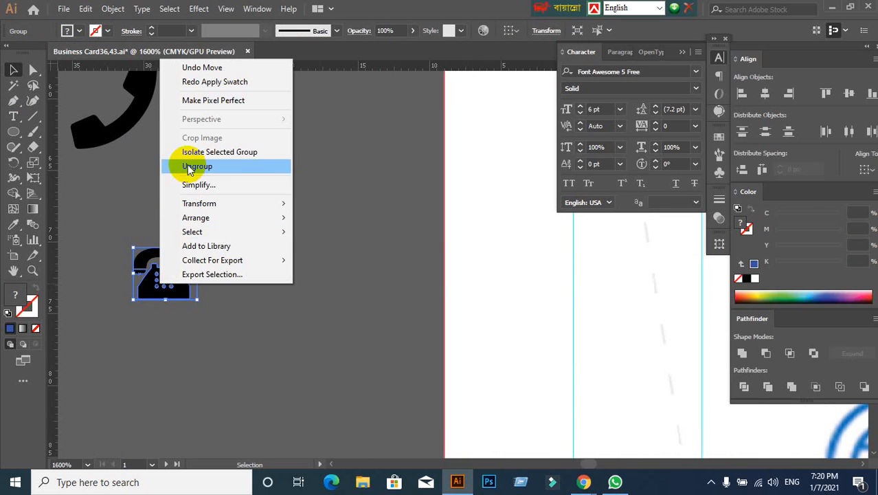
click(187, 166)
click(158, 285)
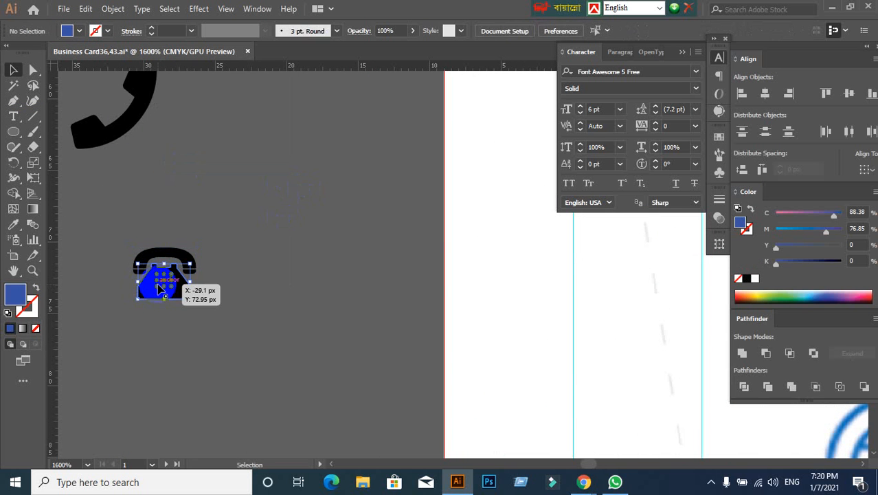
right_click(160, 289)
click(324, 220)
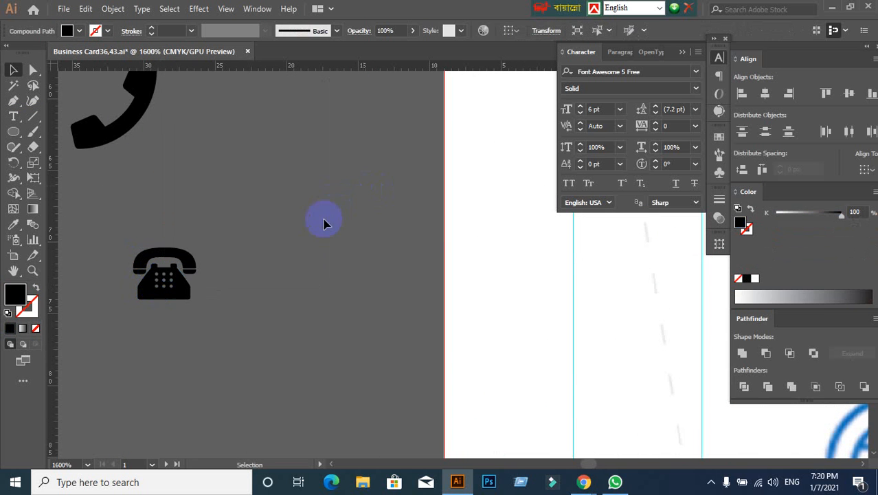
click(169, 282)
click(309, 183)
click(165, 257)
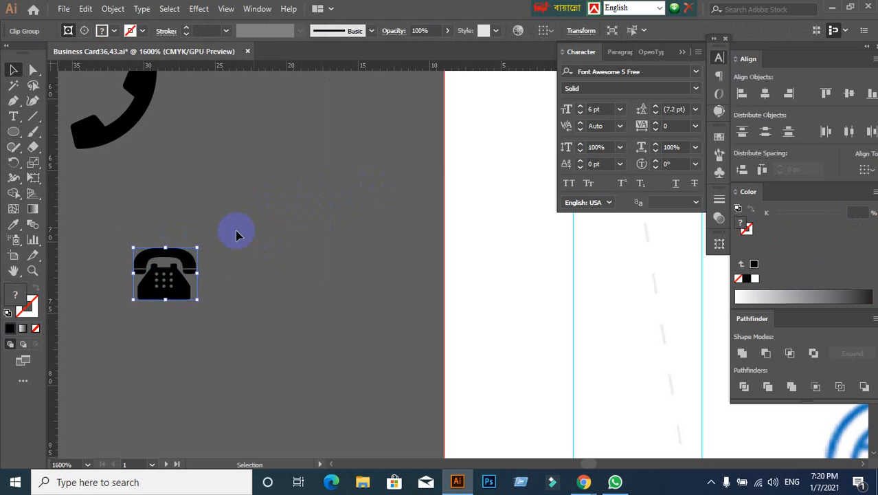
- Select all parts of the ungrouped telephone icon, try a white fill on them, and undo it
drag(122, 222, 224, 318)
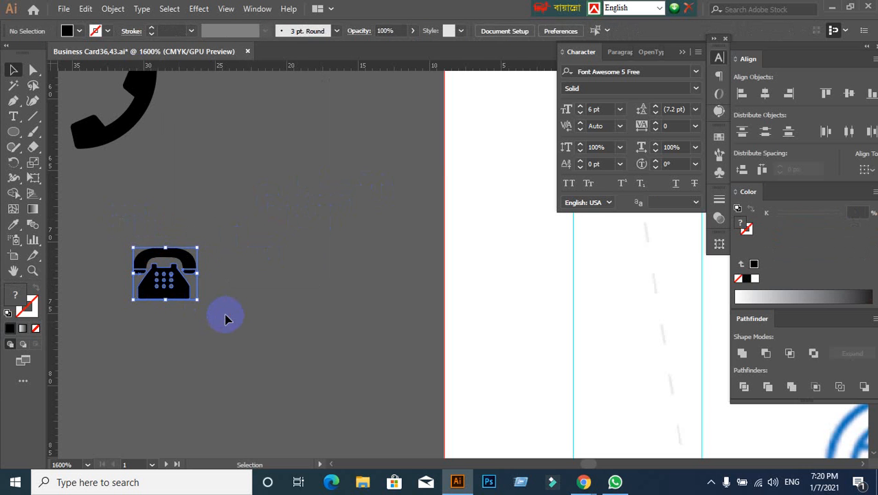
click(96, 31)
click(26, 54)
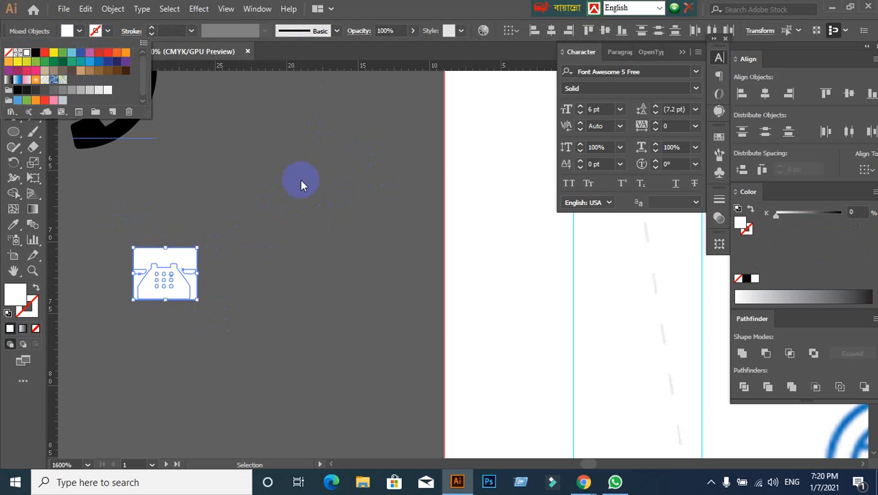
click(305, 223)
key(ctrl+z)
click(296, 232)
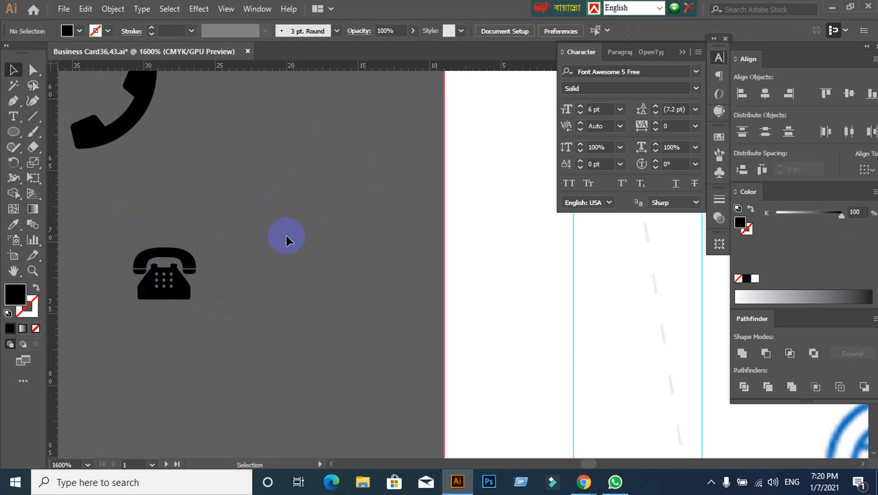
- Switch to Outline view, try moving the handset's clip group away from the telephone body, and undo the move
key(ctrl+y)
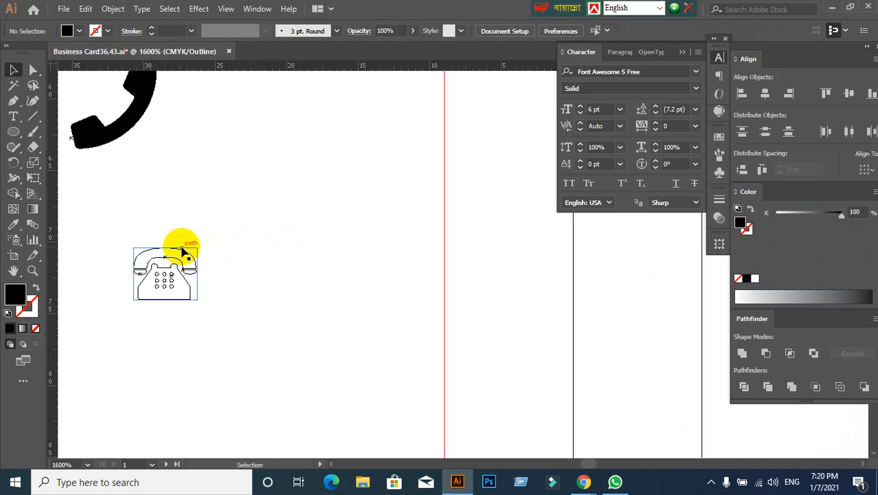
drag(185, 245, 198, 186)
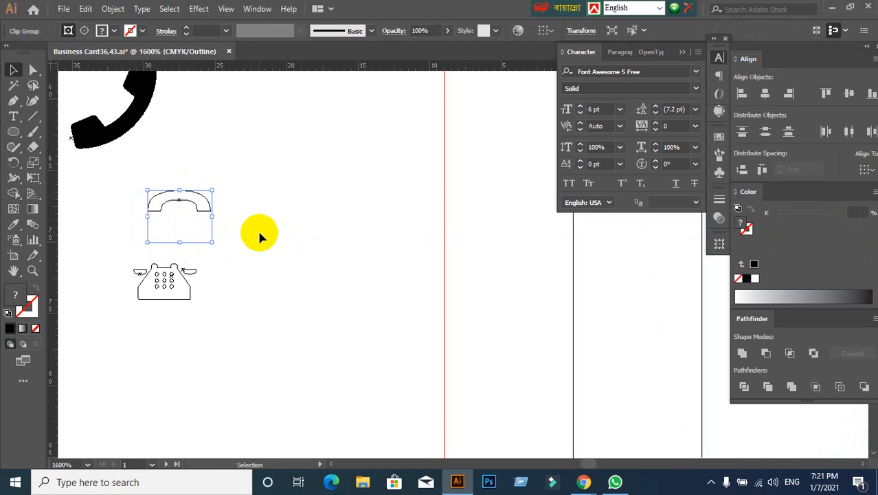
key(ctrl+z)
- Release the clipping mask on the telephone's handset and switch back from Outline to Preview view
right_click(177, 255)
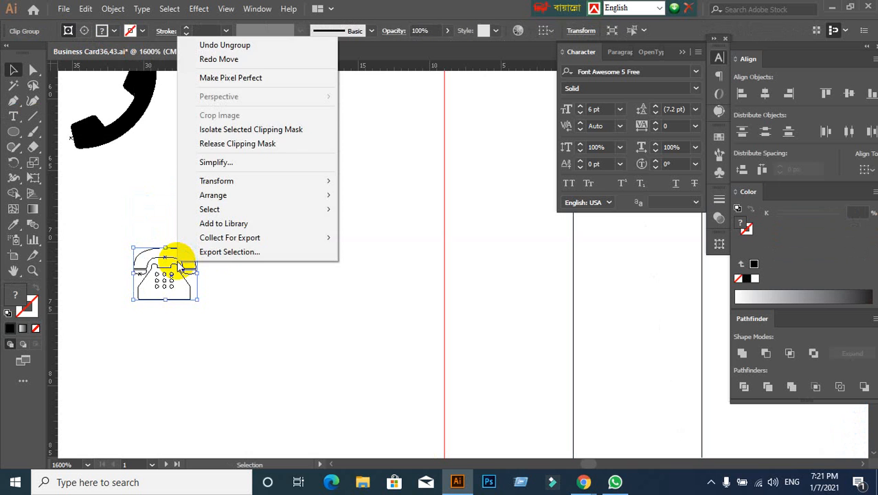
click(212, 143)
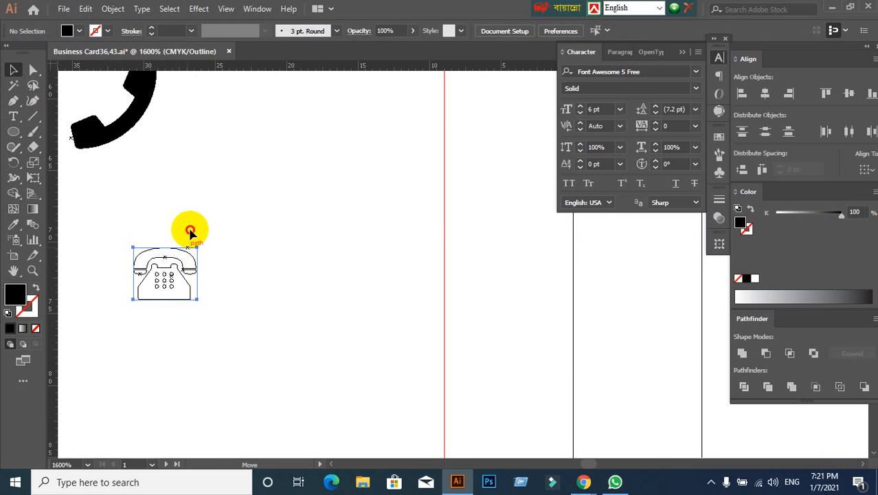
drag(190, 231, 249, 177)
click(249, 177)
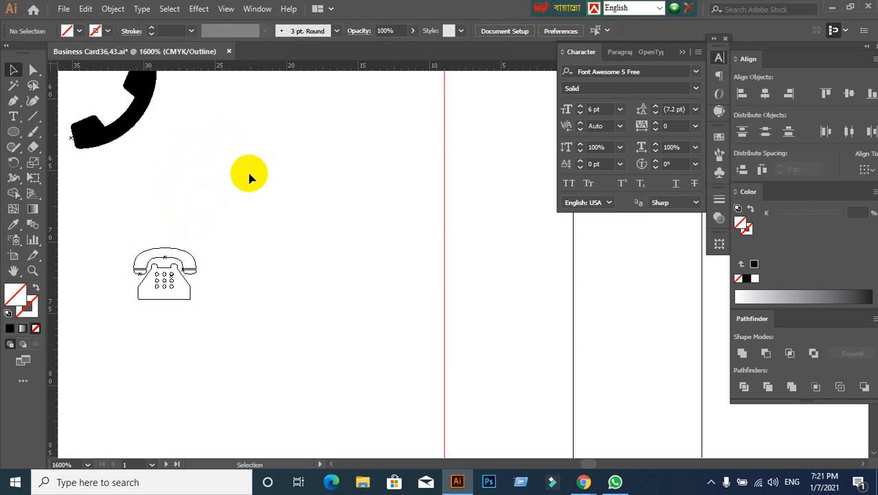
key(ctrl+y)
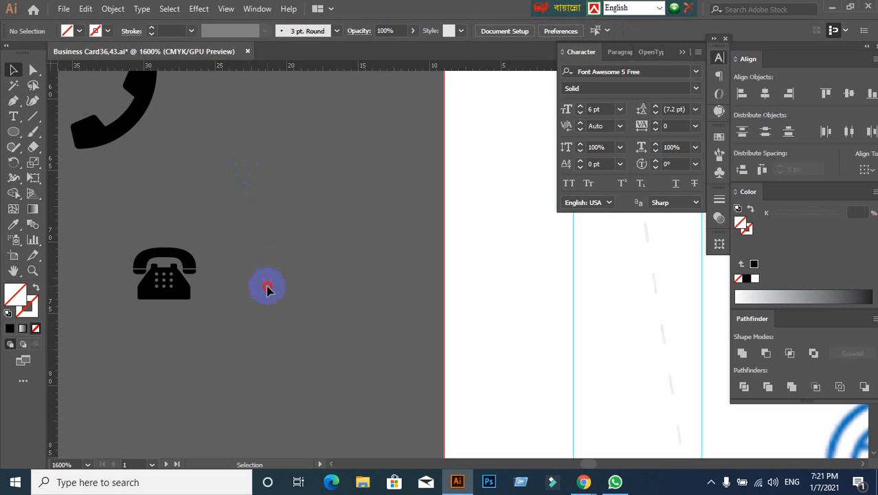
click(189, 265)
click(236, 292)
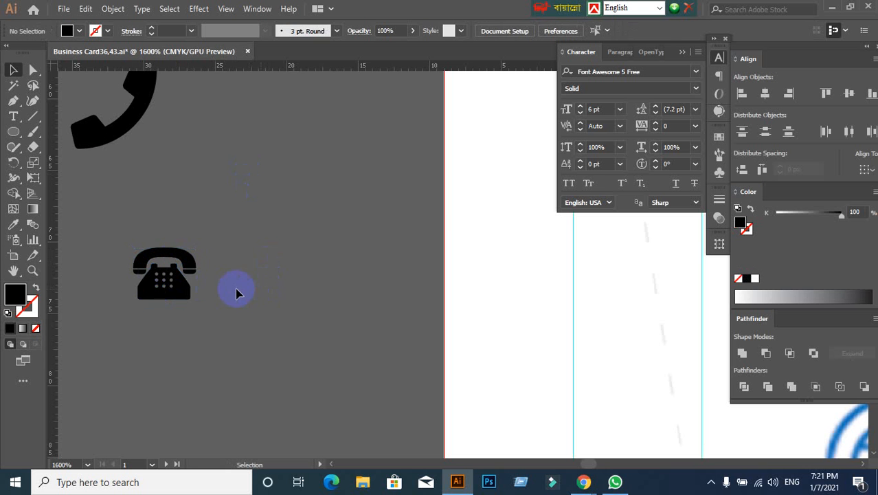
- Try a red fill on all parts of the telephone icon and undo it
drag(126, 245, 291, 338)
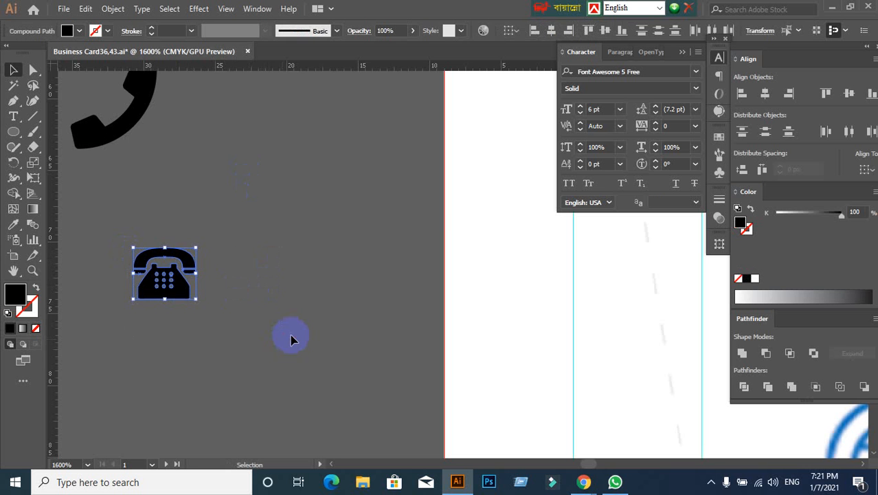
click(69, 31)
click(44, 54)
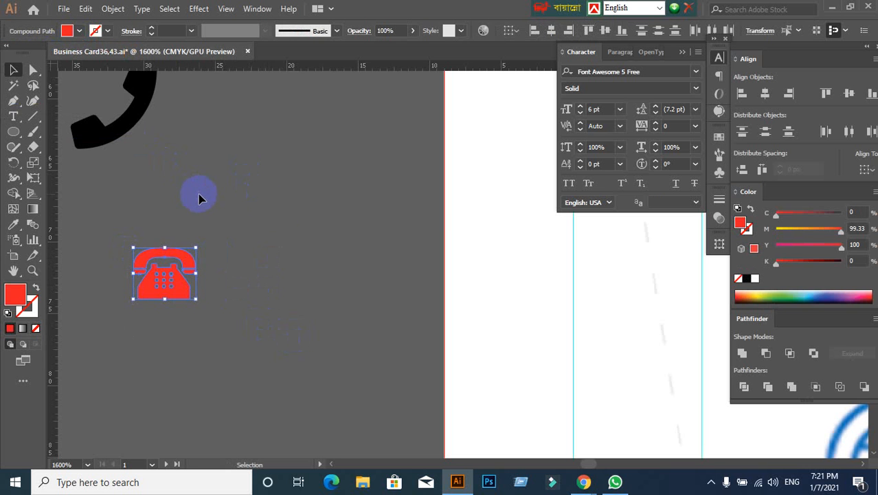
click(265, 207)
key(ctrl+z)
key(ctrl+z)
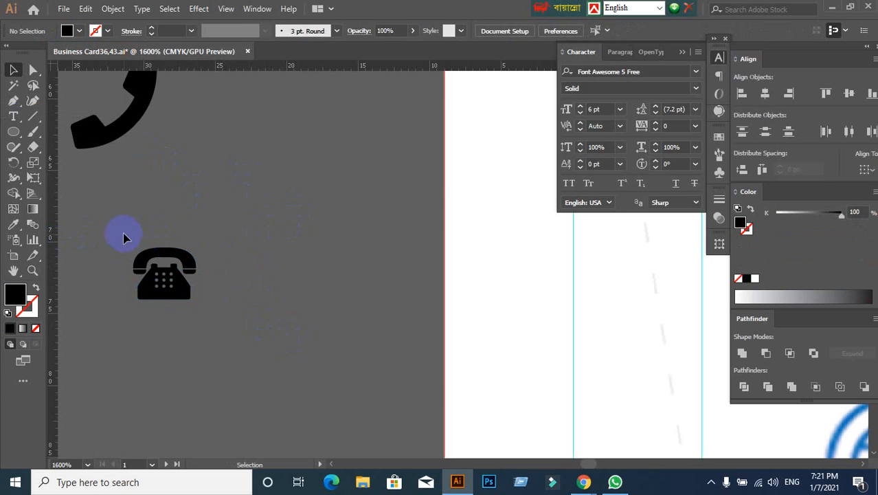
- Select all parts of the telephone icon and group them
drag(283, 328, 283, 329)
key(ctrl+shift+g)
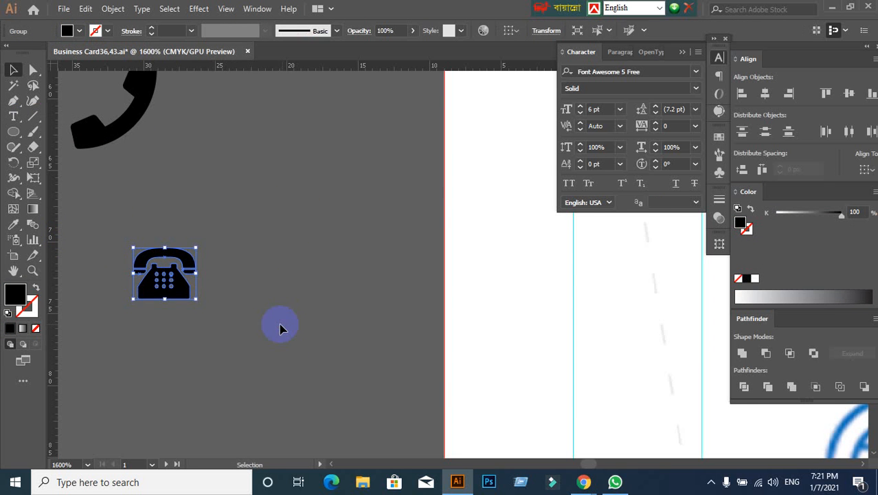
click(276, 324)
- Move the grouped telephone icon into the red phone circle on the card, in front of the circle
scroll(237, 297, down, 2)
drag(286, 313, 163, 310)
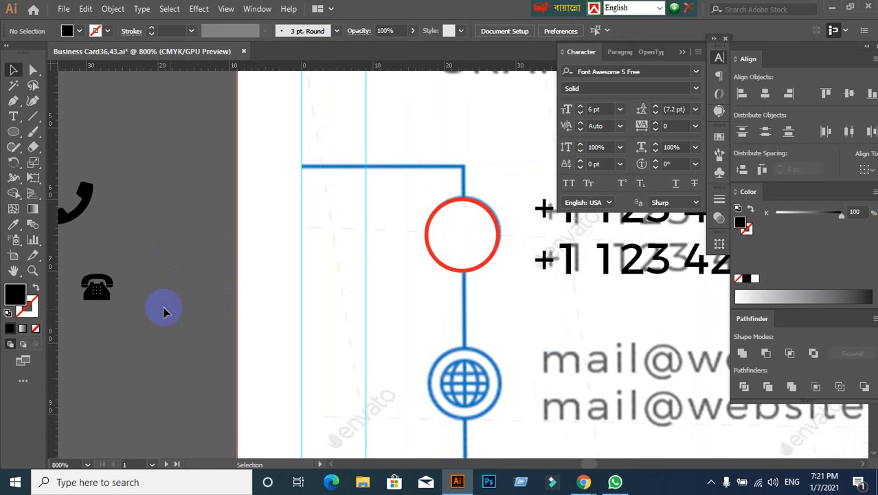
drag(114, 301, 385, 304)
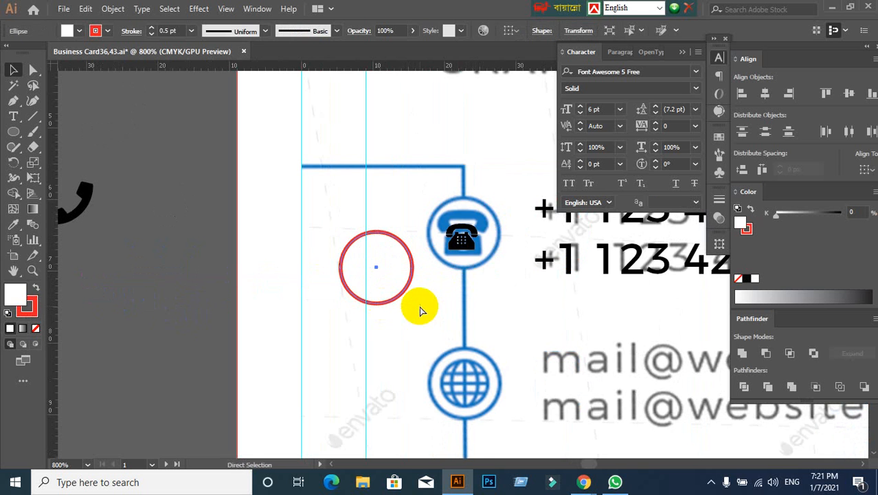
key(ctrl+z)
scroll(508, 244, up, 1)
click(430, 240)
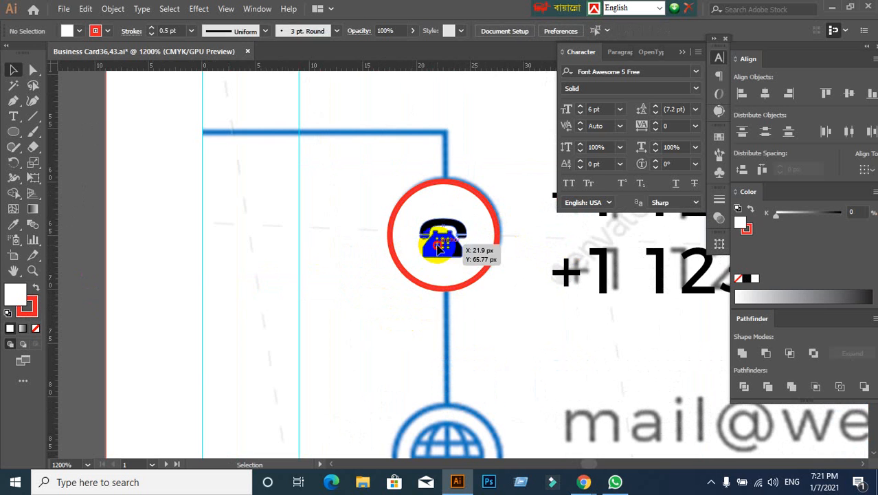
- Enlarge the telephone icon so it fills most of the red circle's interior
drag(468, 260, 481, 273)
click(508, 320)
scroll(485, 313, down, 1)
click(459, 271)
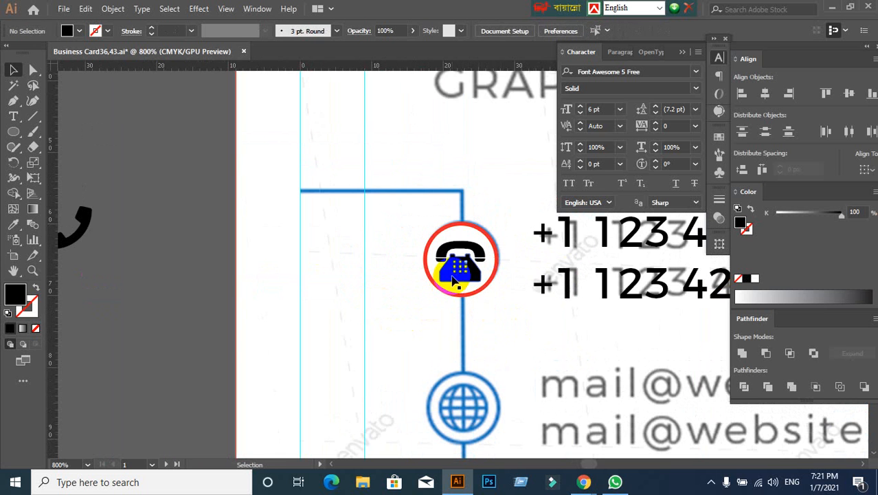
click(516, 296)
scroll(518, 292, up, 1)
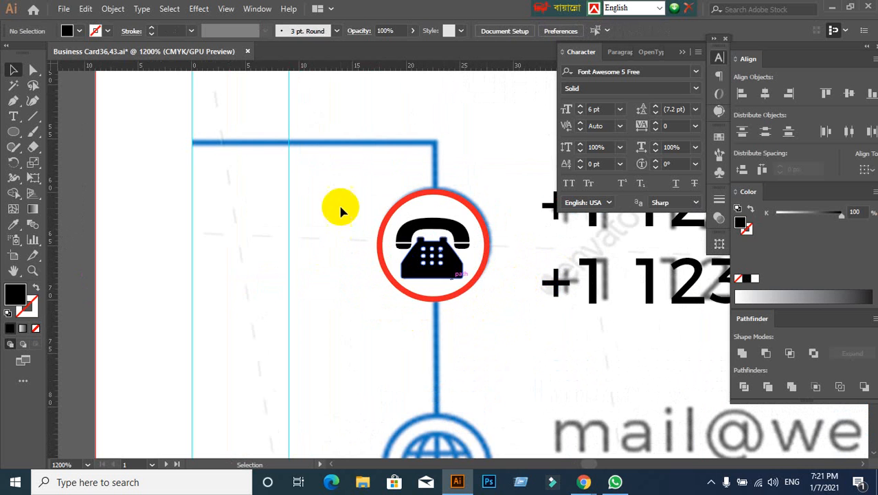
- Align the telephone icon and the red circle vertically by their centres
drag(348, 201, 469, 297)
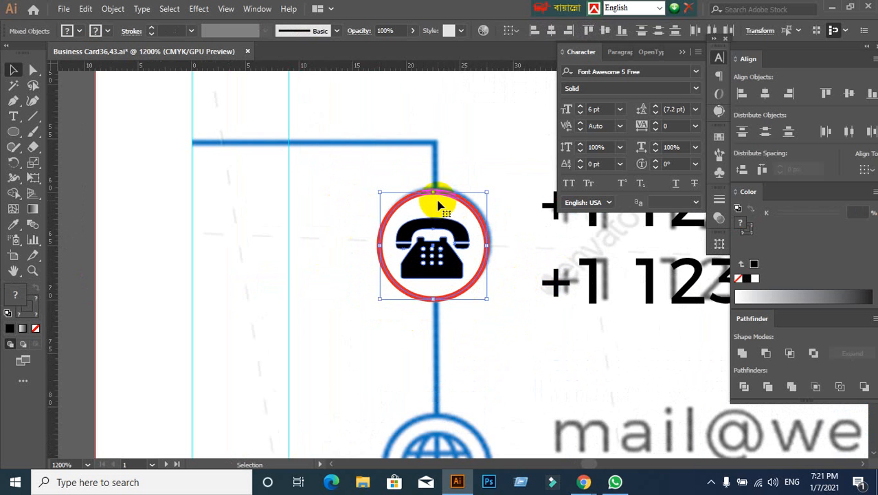
click(850, 95)
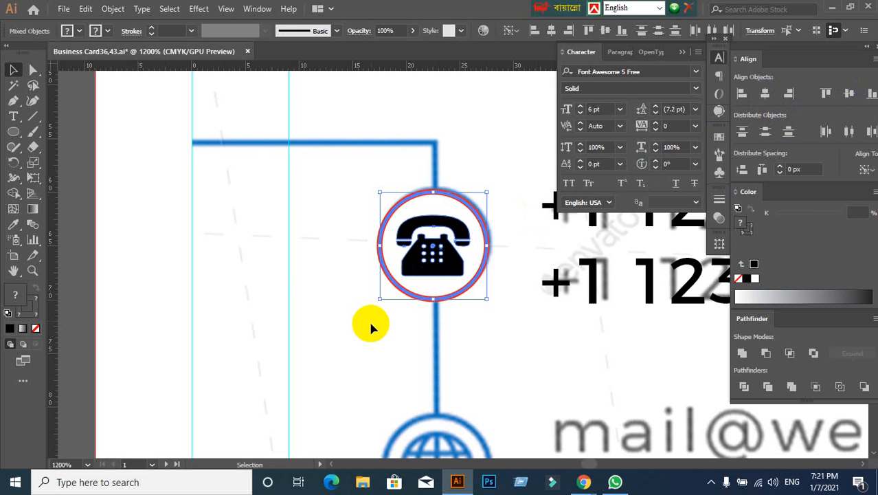
click(447, 320)
- Group the telephone icon with its red circle
scroll(448, 318, down, 2)
drag(551, 331, 279, 136)
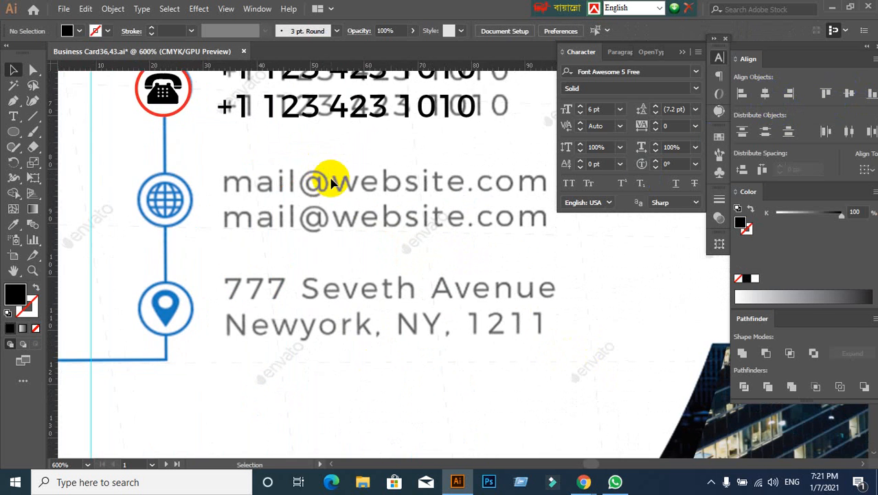
scroll(331, 179, down, 1)
scroll(308, 233, up, 2)
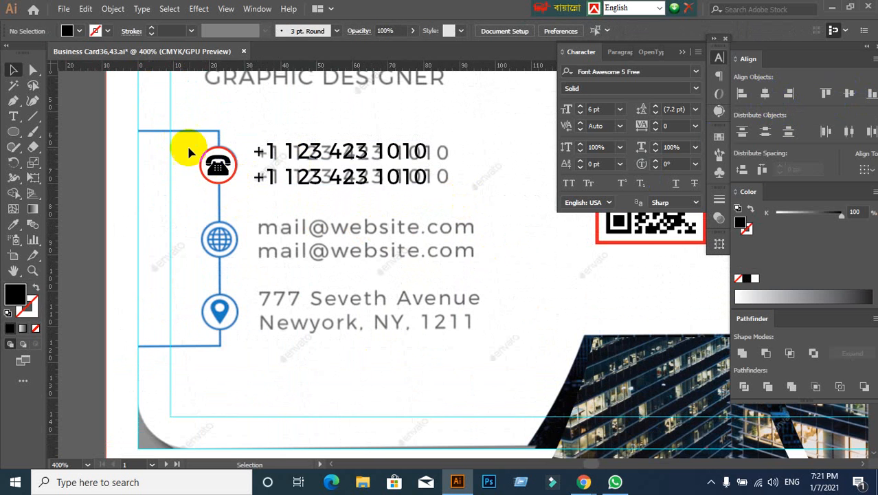
drag(190, 152, 245, 208)
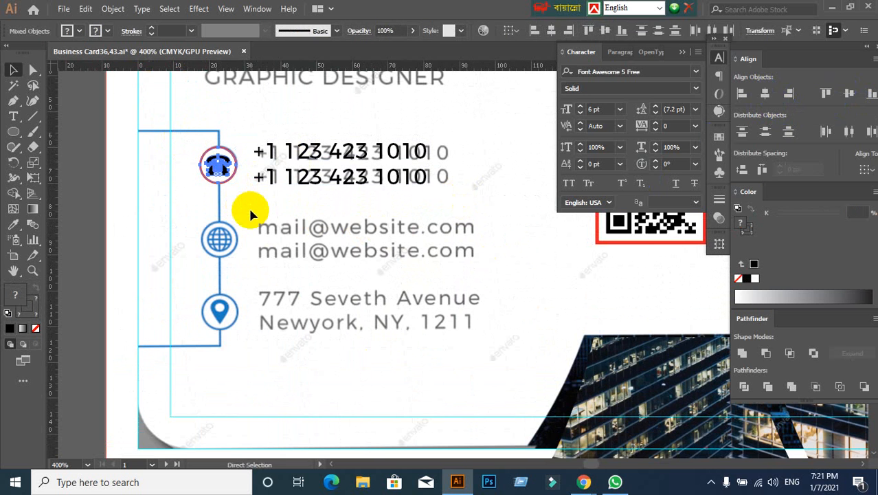
key(ctrl+g)
click(278, 226)
- Align the circled telephone icon and the two-line phone number text vertically by their centres
click(231, 170)
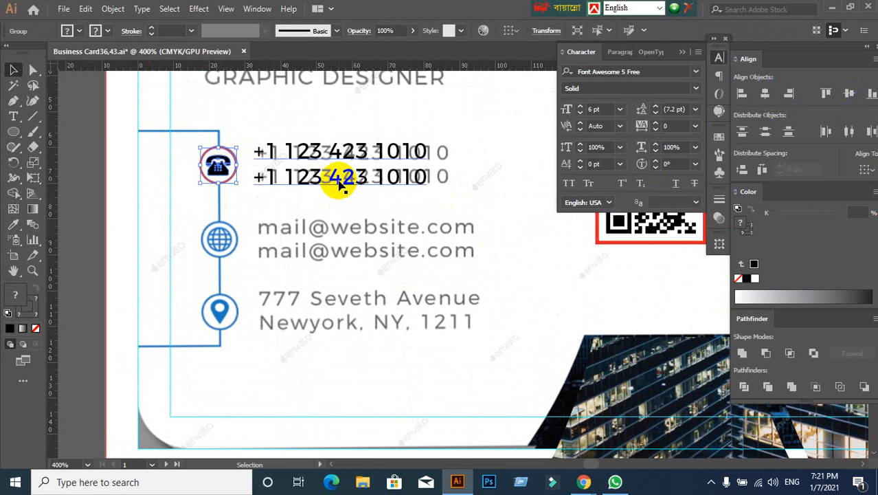
shift+click(340, 184)
click(216, 163)
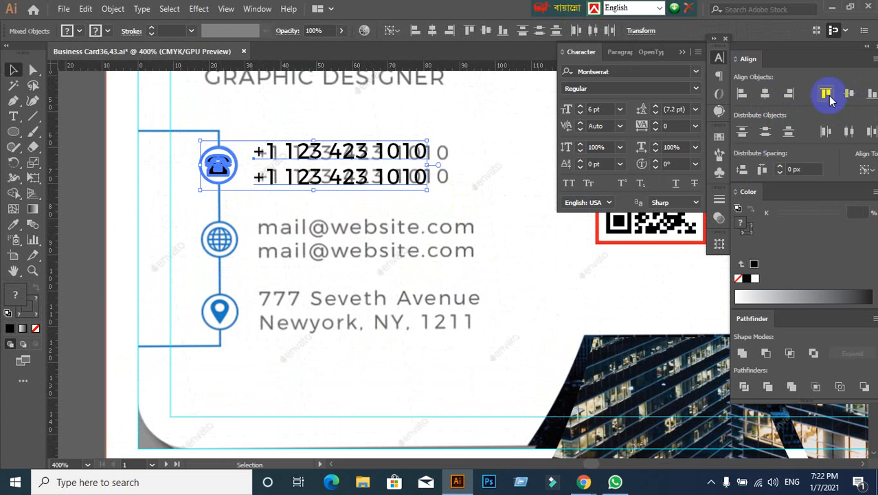
click(852, 93)
click(529, 219)
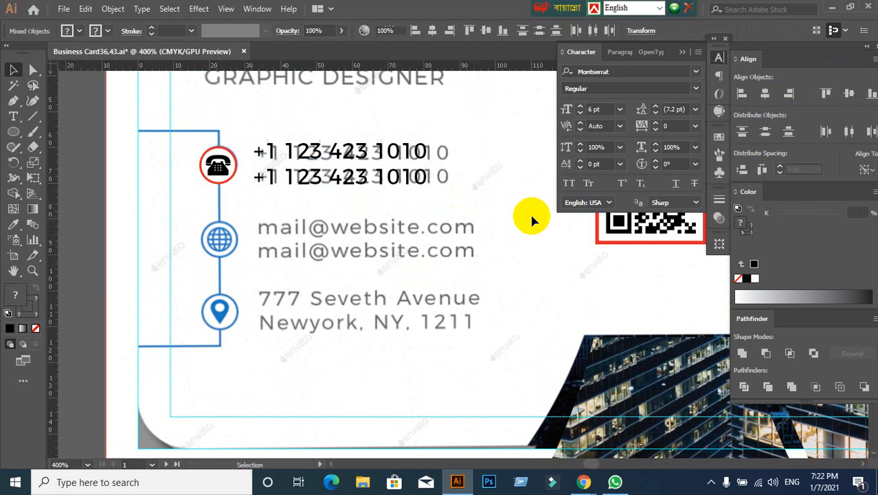
- Copy the phone icon and number row down onto the mail row, and repeat the copy for the address row
drag(182, 138, 472, 205)
drag(339, 181, 344, 257)
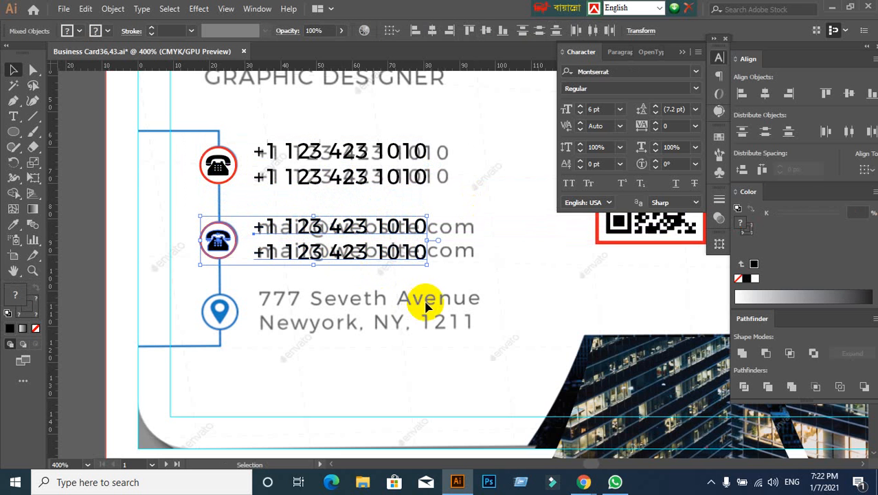
key(ctrl+d)
click(540, 247)
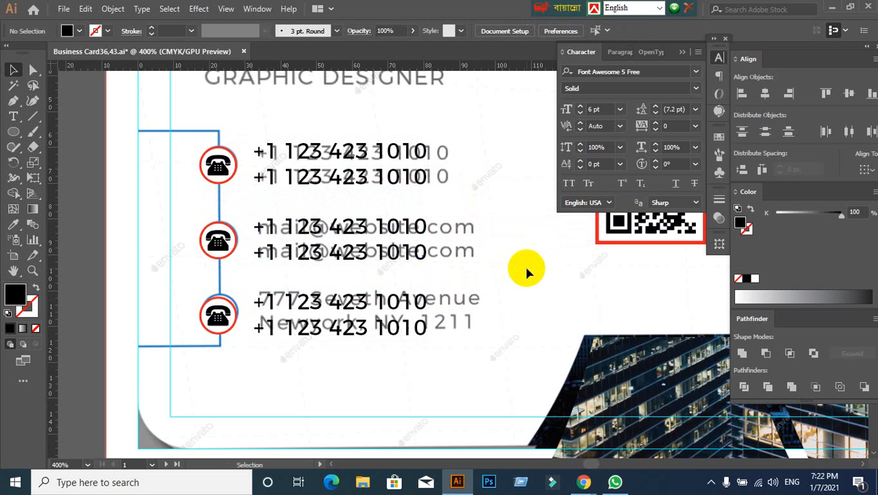
scroll(526, 272, down, 1)
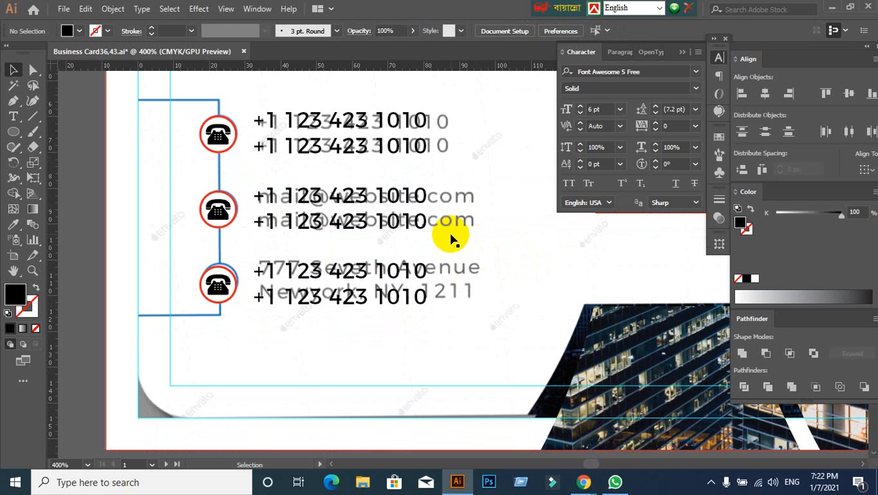
click(314, 206)
click(168, 234)
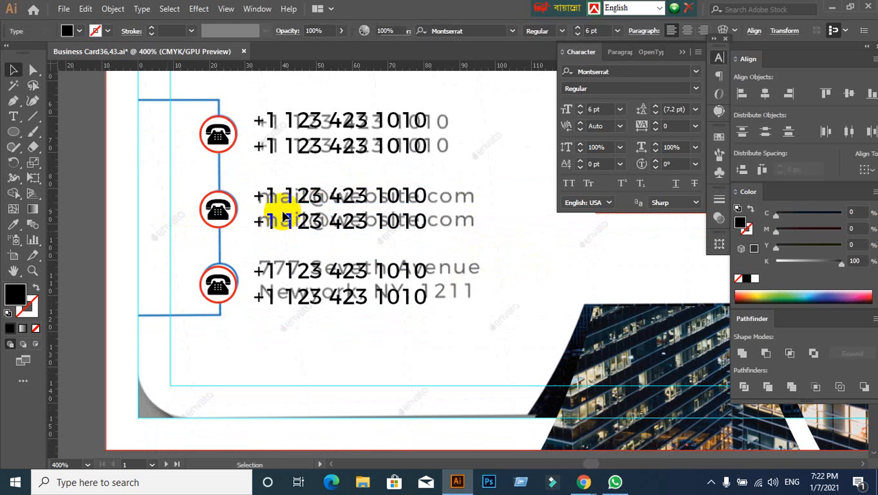
click(353, 207)
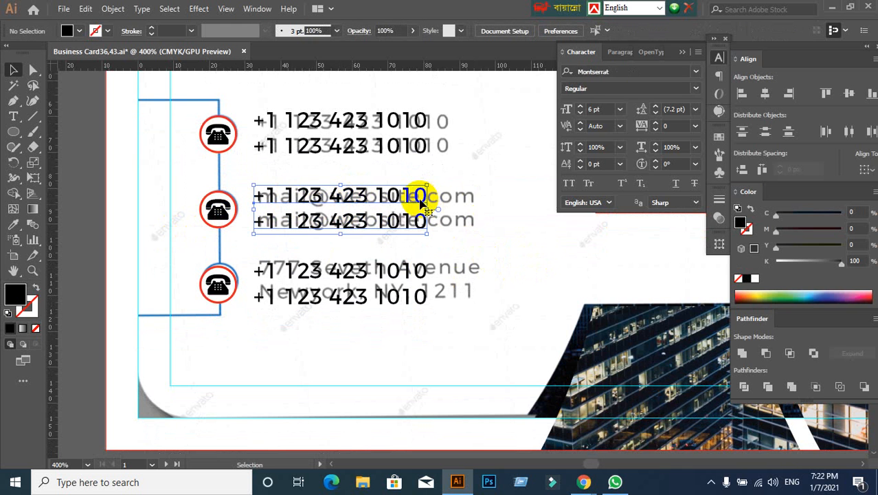
double_click(418, 195)
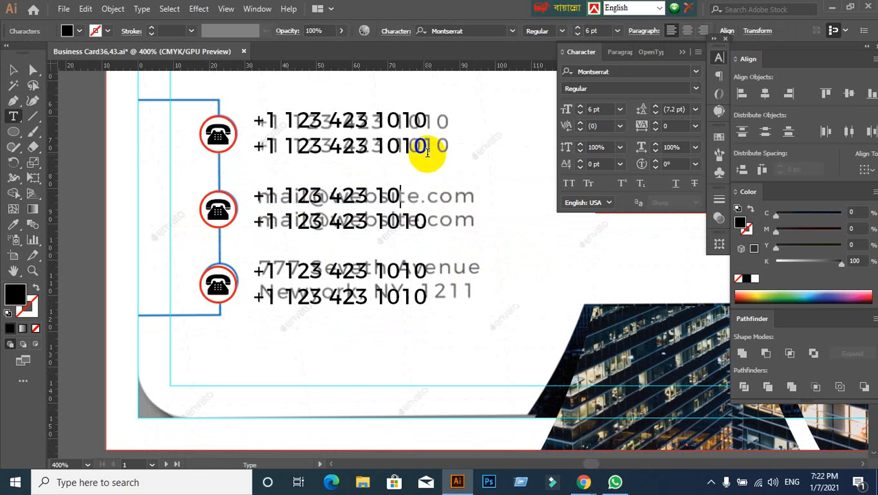
key(BackSpace)
key(BackSpace)
key(BackSpace)
key(BackSpace)
key(BackSpace)
key(BackSpace)
key(BackSpace)
key(BackSpace)
key(BackSpace)
key(BackSpace)
key(BackSpace)
key(BackSpace)
key(BackSpace)
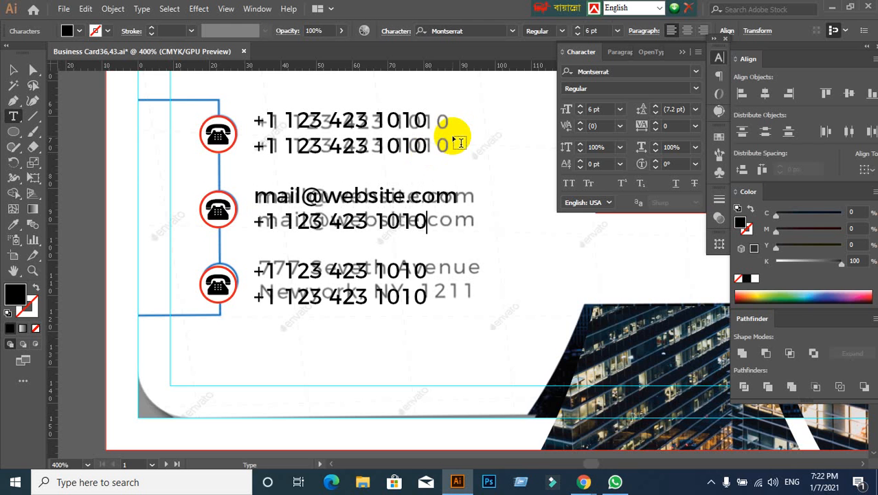
key(BackSpace)
key(BackSpace)
key(BackSpace)
key(BackSpace)
key(BackSpace)
key(BackSpace)
key(BackSpace)
key(BackSpace)
key(BackSpace)
key(BackSpace)
key(BackSpace)
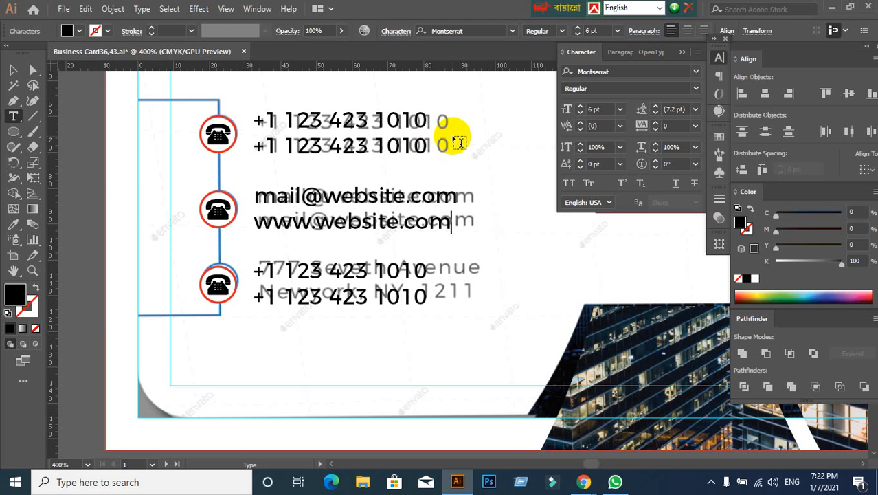
- Replace the lowest row's copied phone numbers with the street address on the first line and the city, state and postcode on the second
double_click(337, 266)
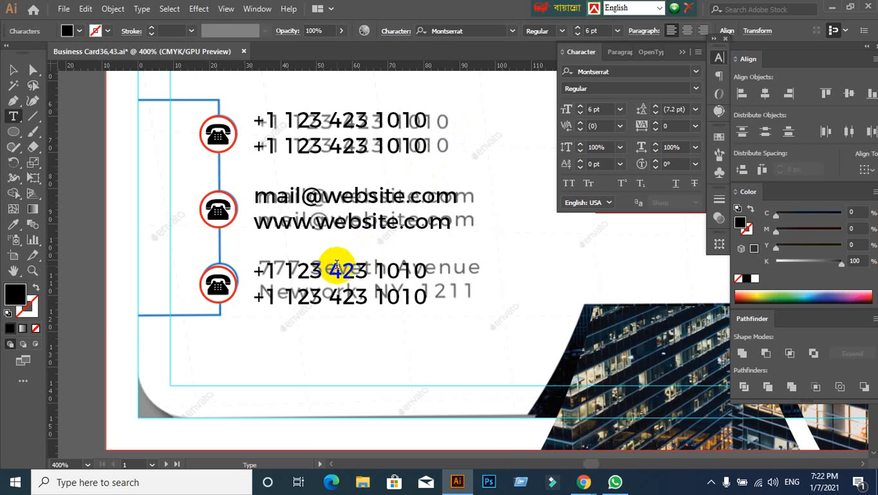
double_click(349, 296)
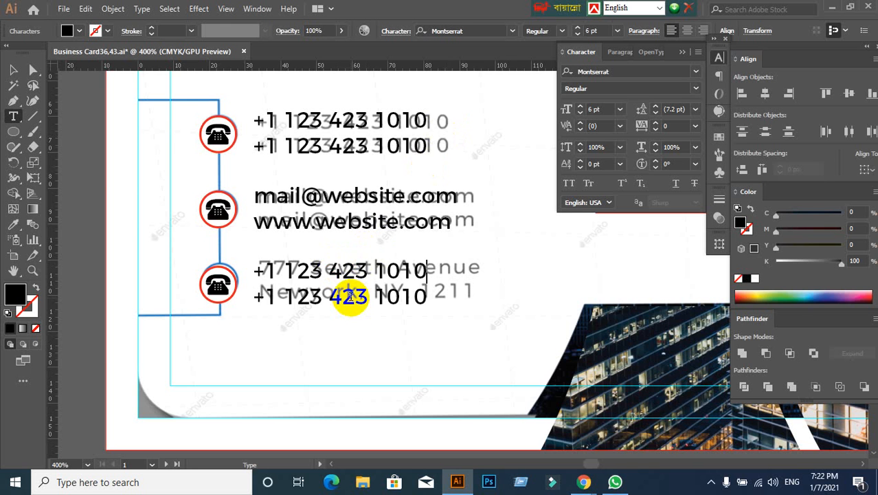
key(BackSpace)
key(BackSpace)
key(BackSpace)
key(BackSpace)
key(BackSpace)
key(BackSpace)
key(BackSpace)
key(BackSpace)
key(BackSpace)
key(BackSpace)
key(BackSpace)
key(BackSpace)
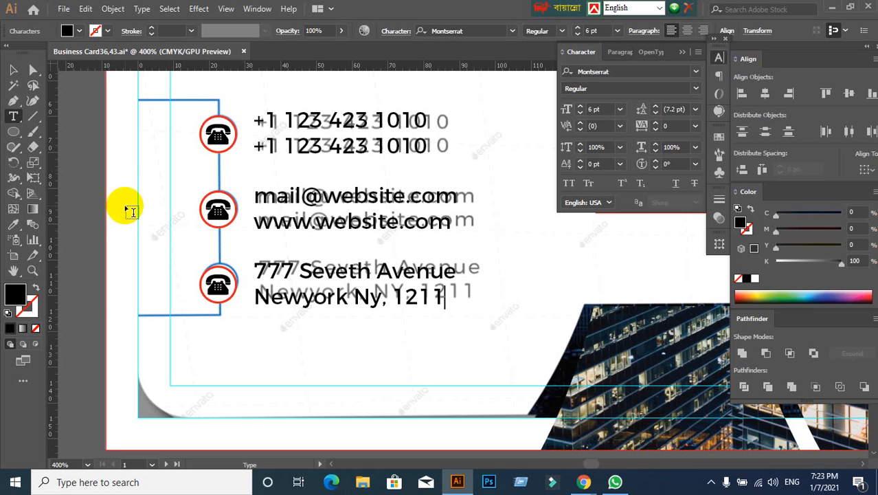
click(13, 69)
click(313, 298)
click(343, 340)
scroll(343, 339, down, 2)
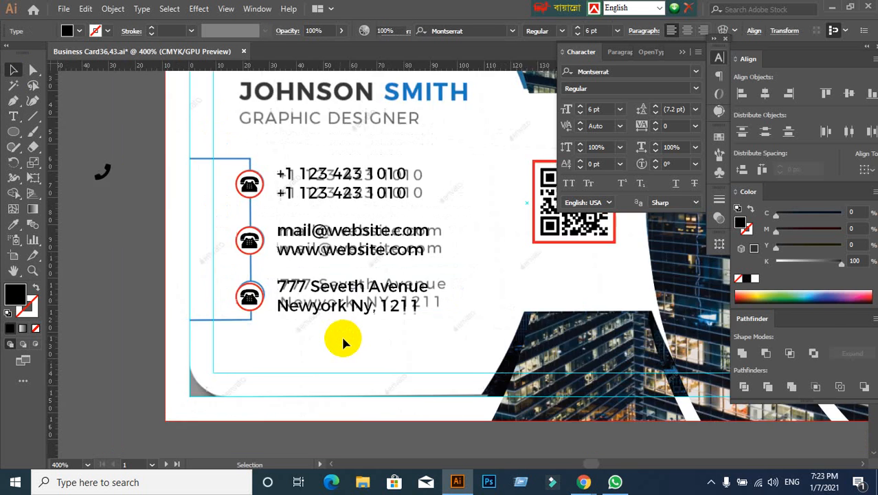
drag(179, 345, 243, 296)
scroll(290, 255, up, 2)
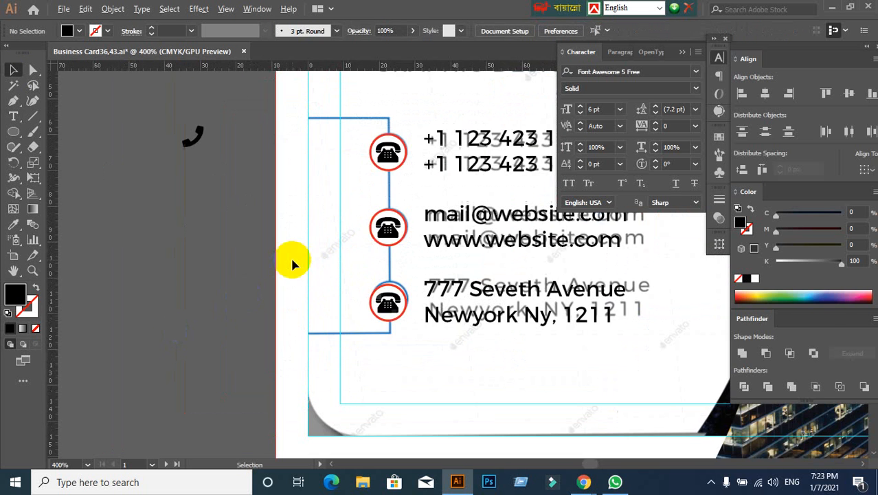
- Ungroup the circled telephone icon in the e-mail and website row
click(389, 227)
right_click(391, 227)
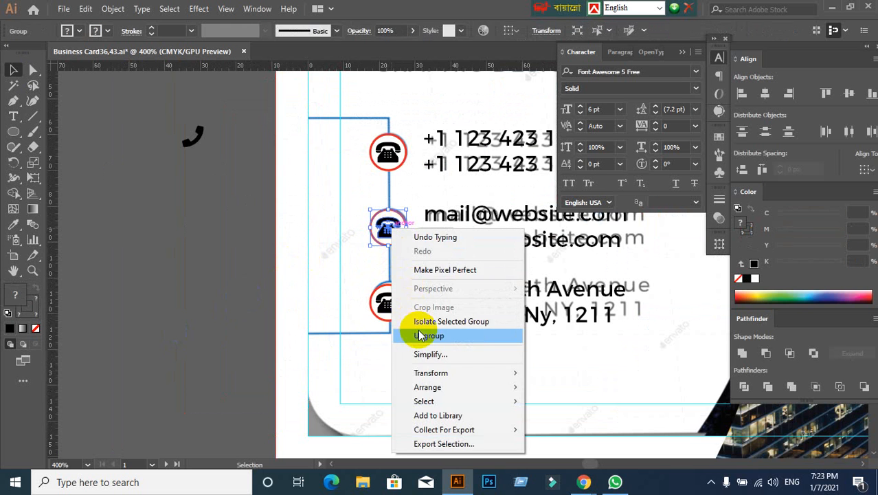
click(410, 335)
click(391, 231)
drag(391, 231, 315, 274)
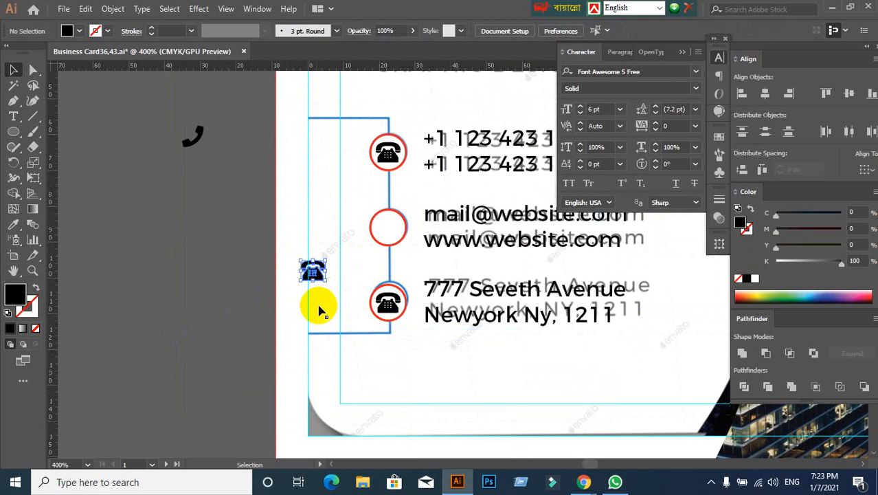
key(ctrl+z)
drag(388, 233, 305, 309)
key(ctrl+z)
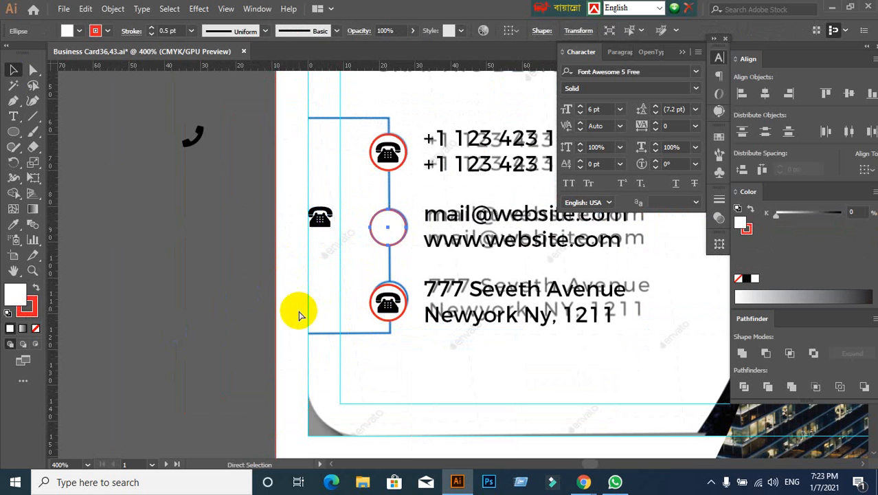
key(ctrl+z)
click(213, 309)
- Insert a globe icon as 6 pt Font Awesome 5 Free text on the empty canvas beside the artboard
drag(214, 289, 233, 250)
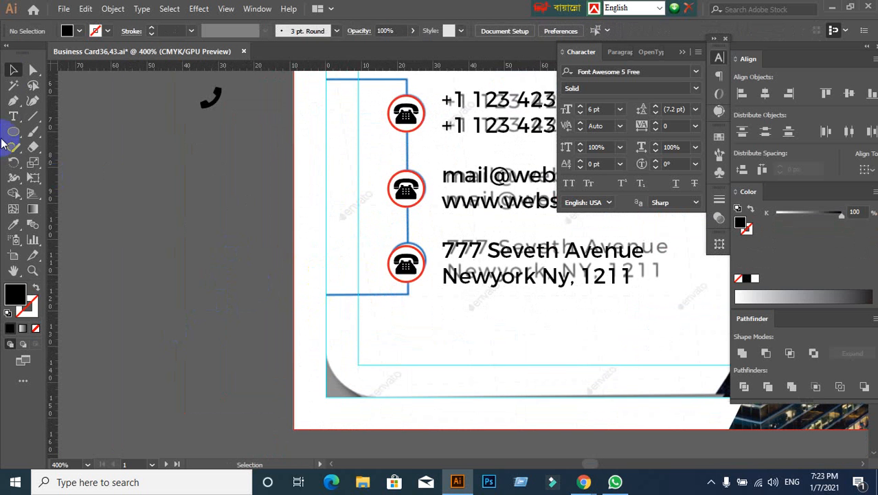
click(13, 119)
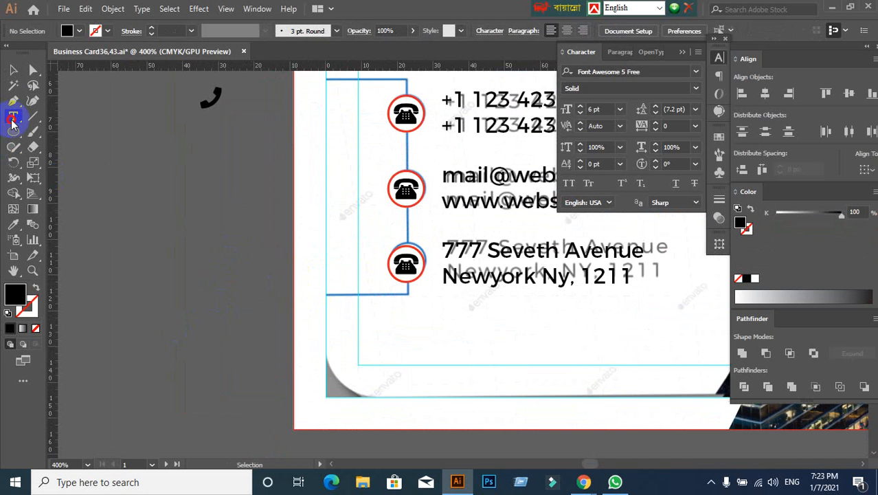
click(166, 220)
text(g)
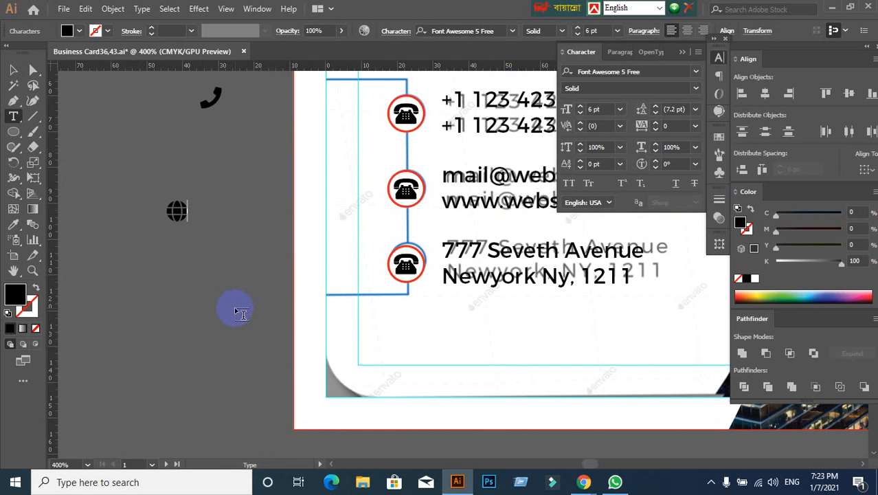
click(13, 70)
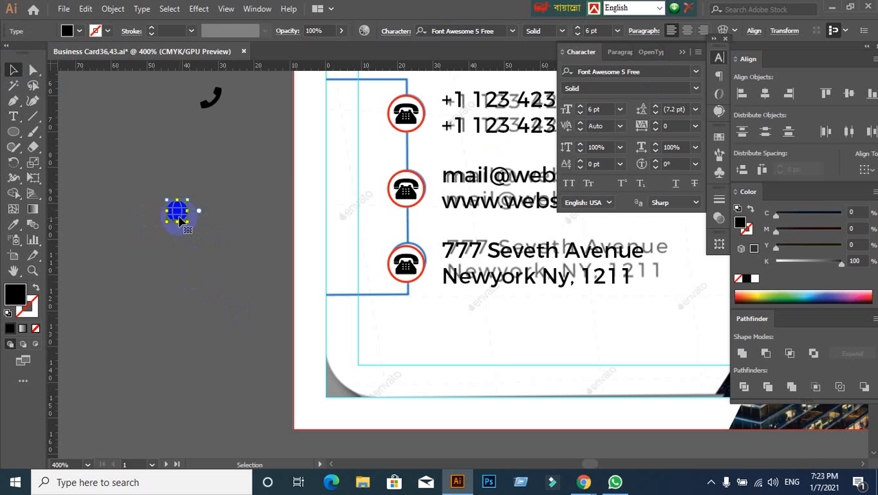
click(237, 245)
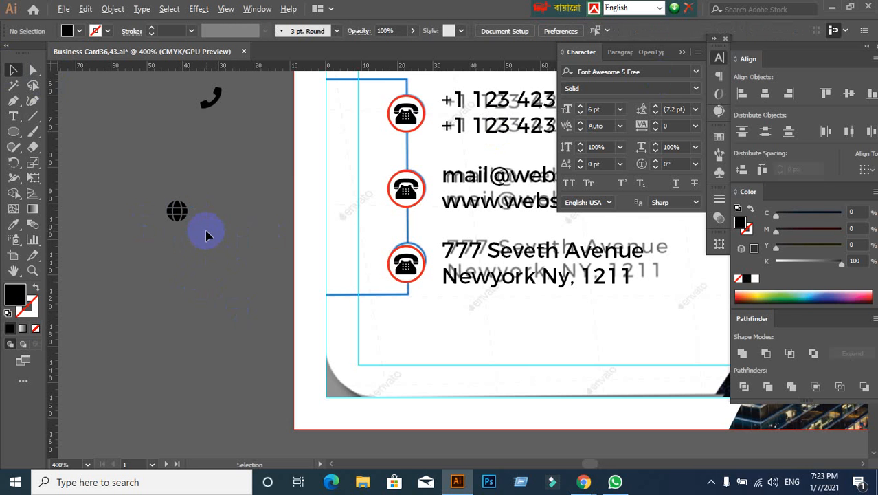
- Try the globe icon at 10 pt and set it back to 6 pt
scroll(206, 231, up, 1)
right_click(160, 204)
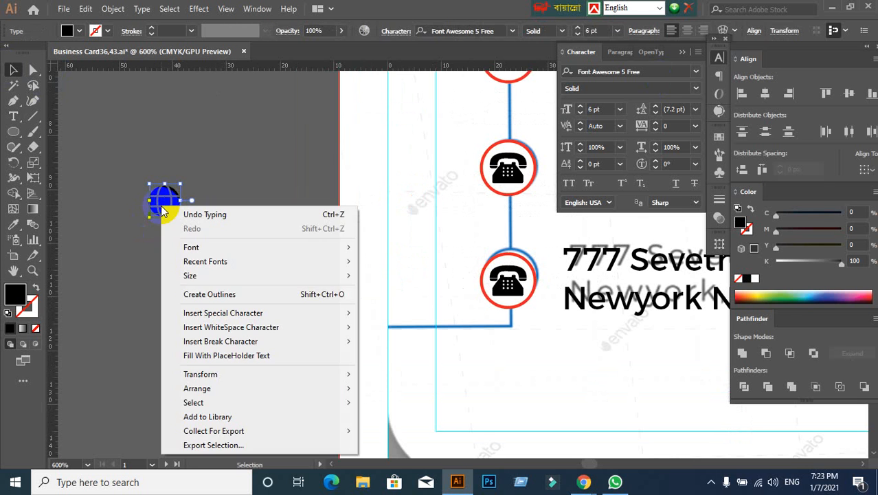
click(122, 280)
click(172, 217)
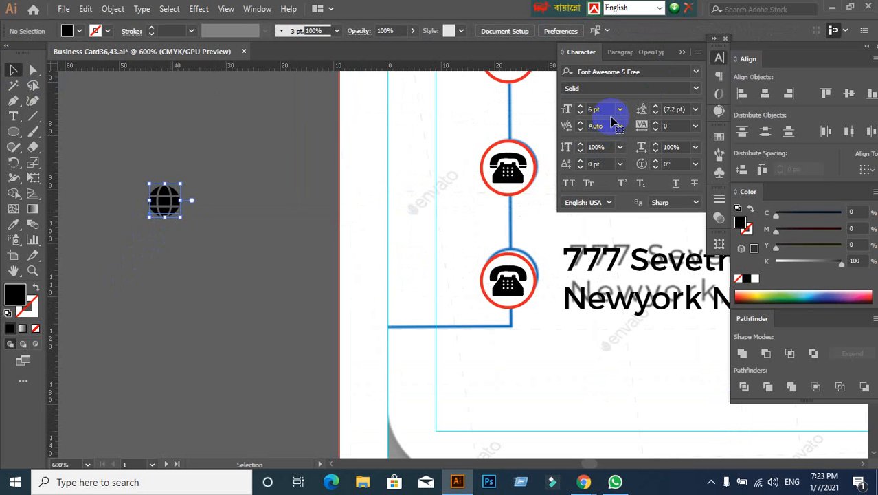
click(607, 109)
text(10)
key(Return)
text(6)
key(Return)
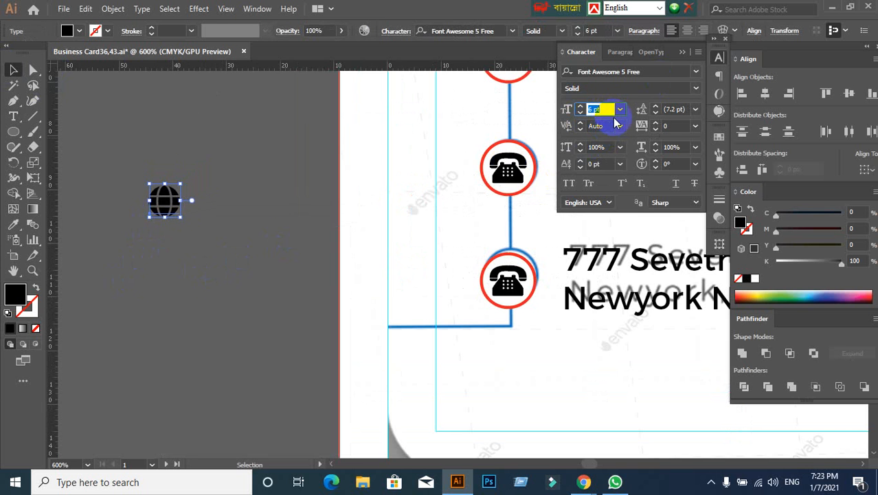
- Move the globe icon onto the card, just below the circled icon of the address row
scroll(179, 275, down, 1)
drag(180, 272, 210, 255)
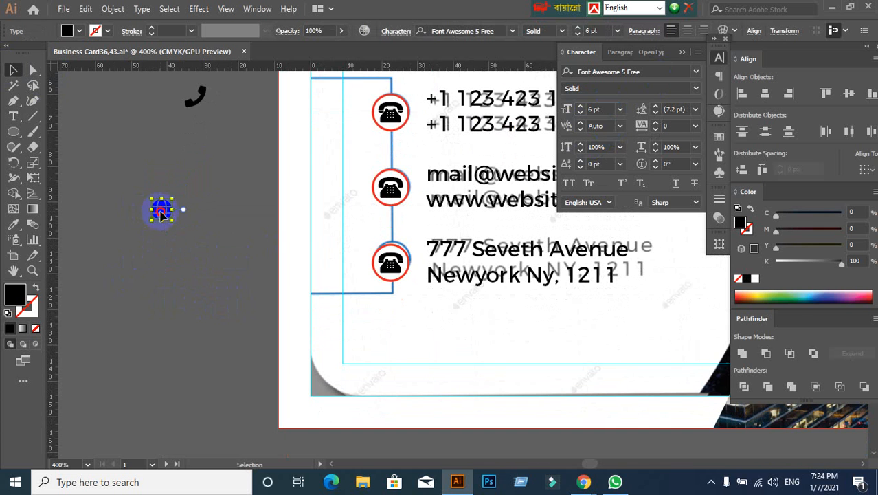
drag(162, 215, 398, 328)
click(440, 340)
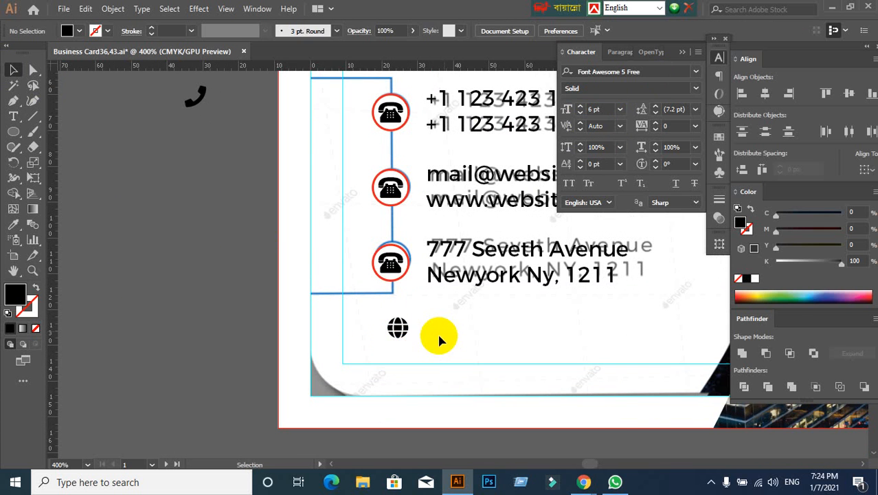
- Align the globe icon's horizontal centre to the circled telephone icon of the phone row as key object
click(399, 328)
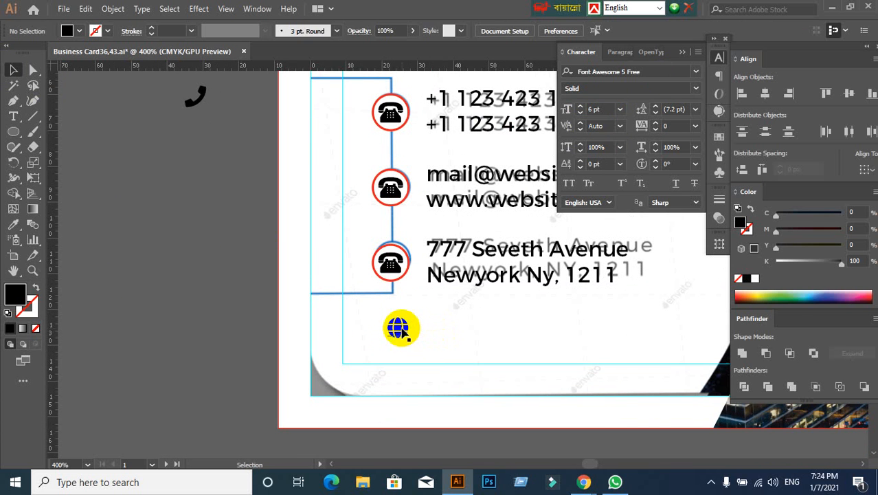
shift+click(394, 122)
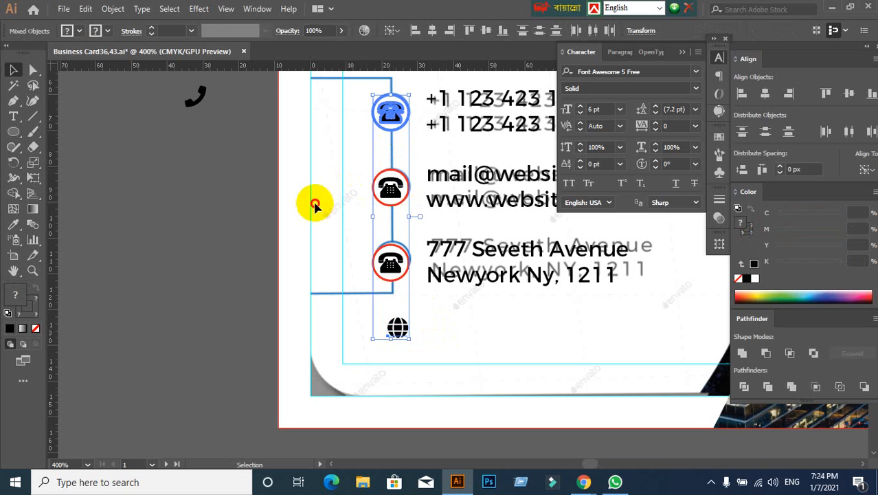
click(314, 204)
click(383, 116)
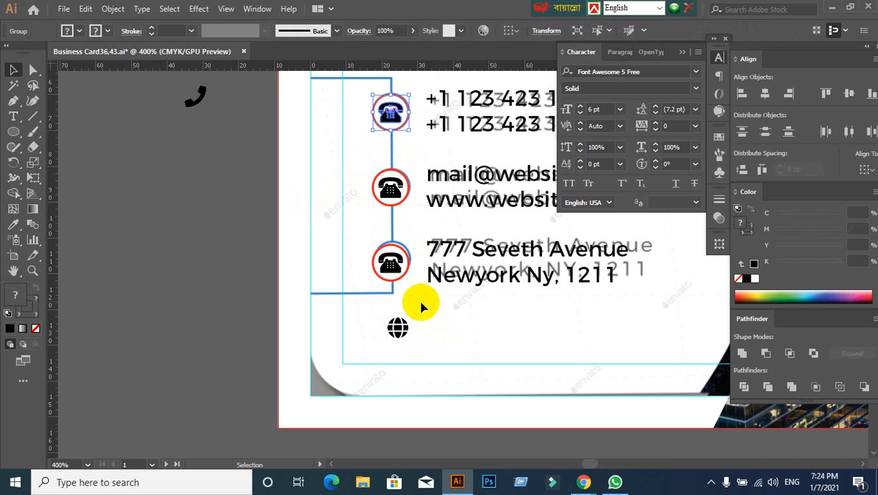
shift+click(398, 329)
click(392, 110)
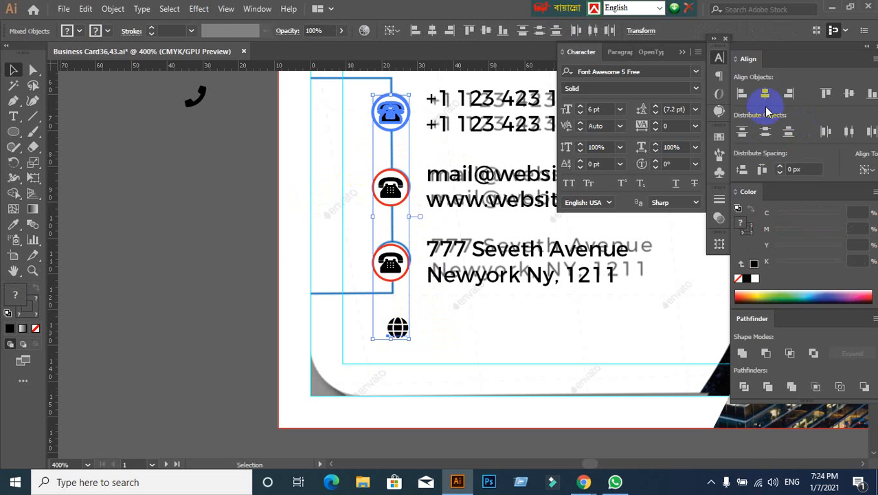
click(765, 97)
click(368, 327)
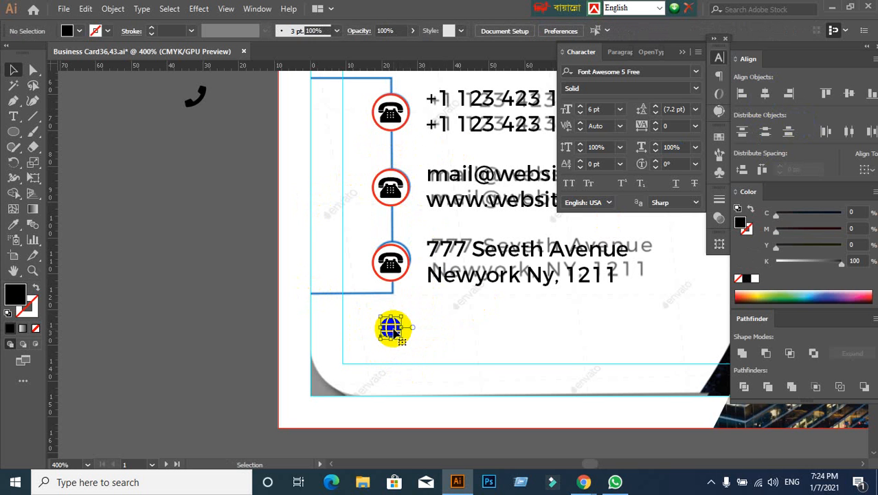
- Convert the globe icon's text to outlines
right_click(395, 332)
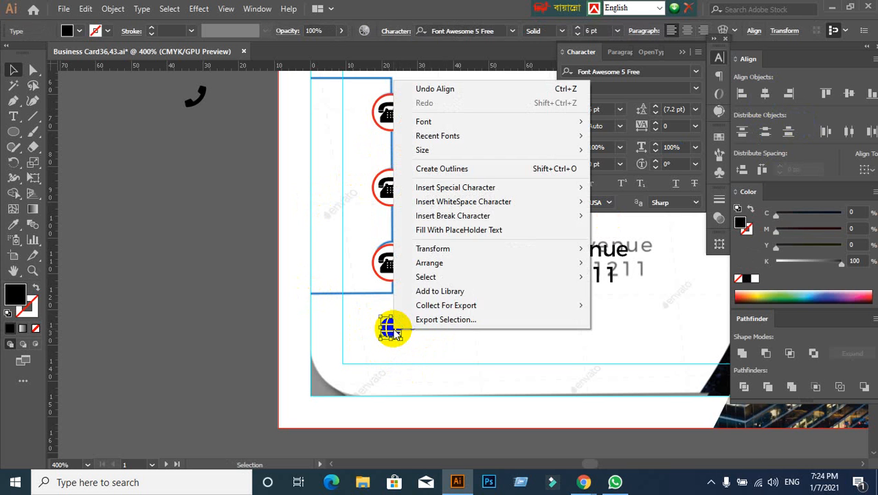
click(446, 170)
click(237, 289)
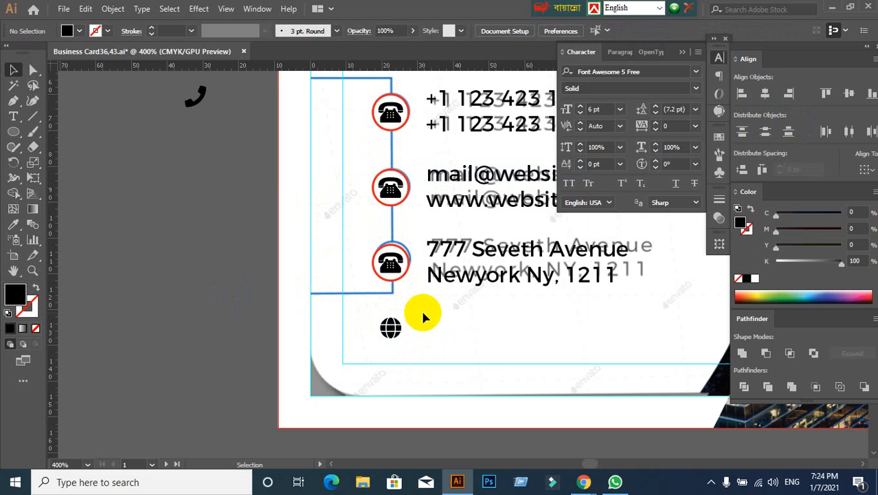
- Place vertical guides at the left and right edges of the middle row's telephone symbol
scroll(371, 84, up, 1)
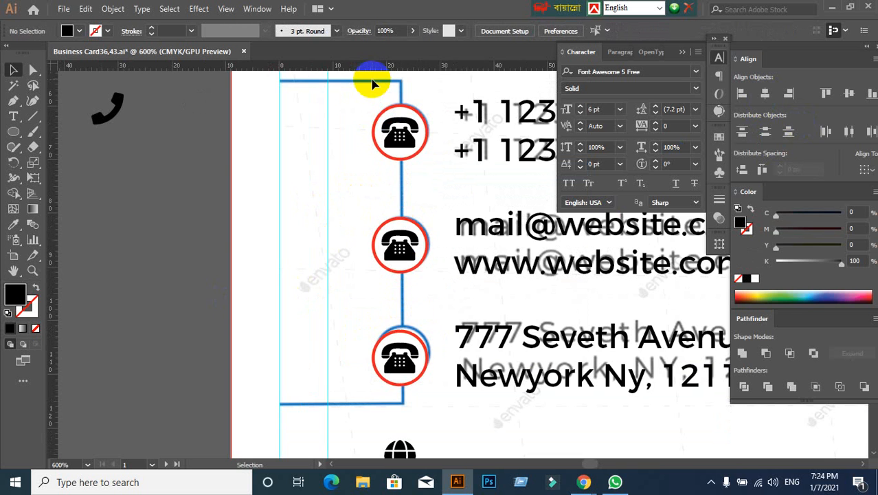
scroll(410, 184, down, 2)
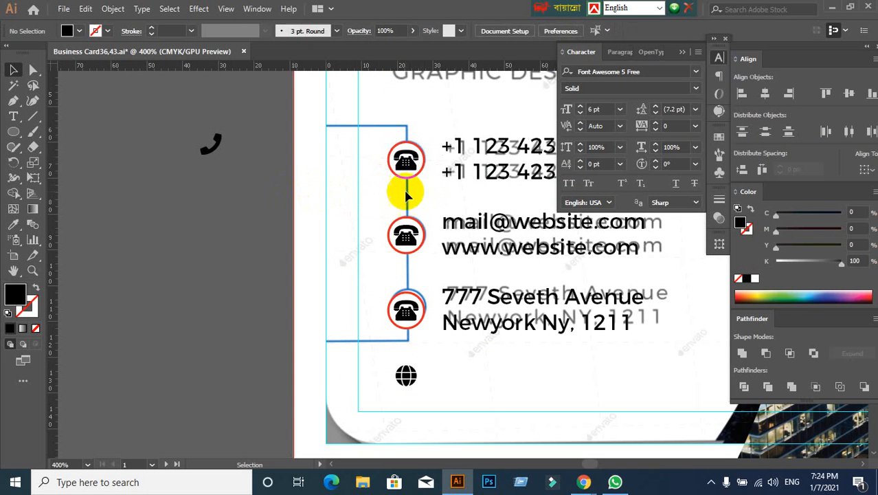
click(405, 234)
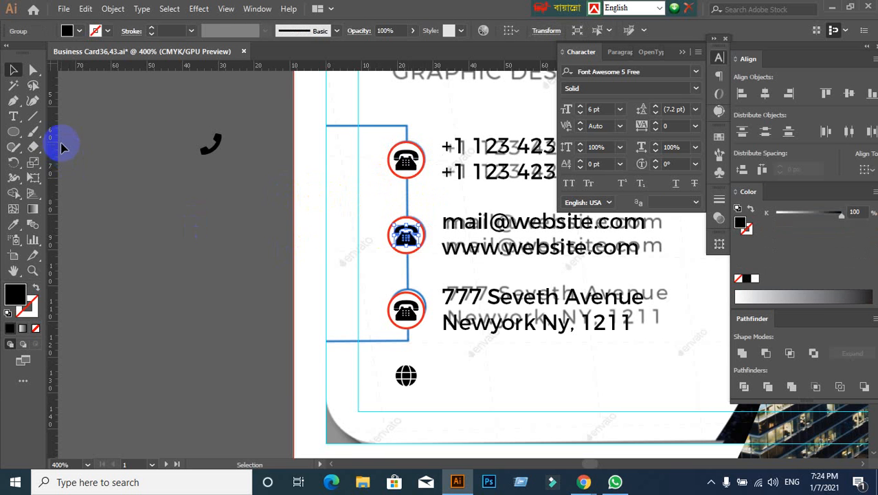
drag(54, 108, 358, 254)
click(319, 242)
scroll(414, 230, up, 2)
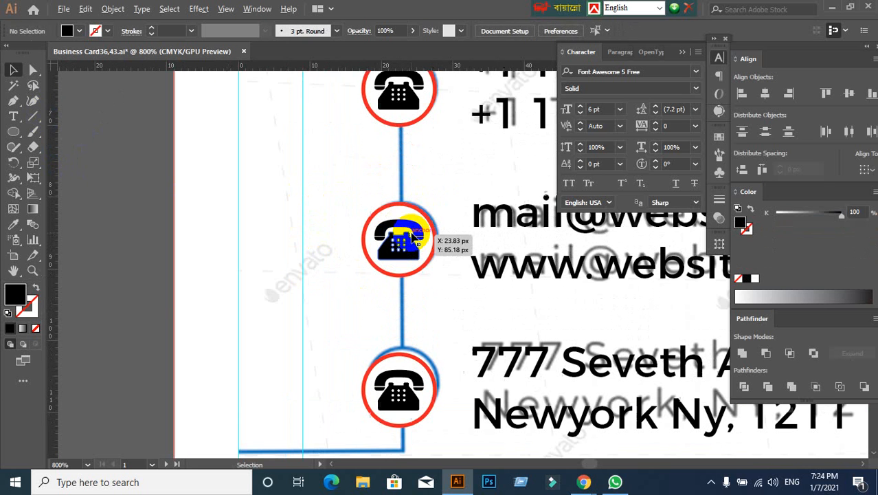
click(382, 231)
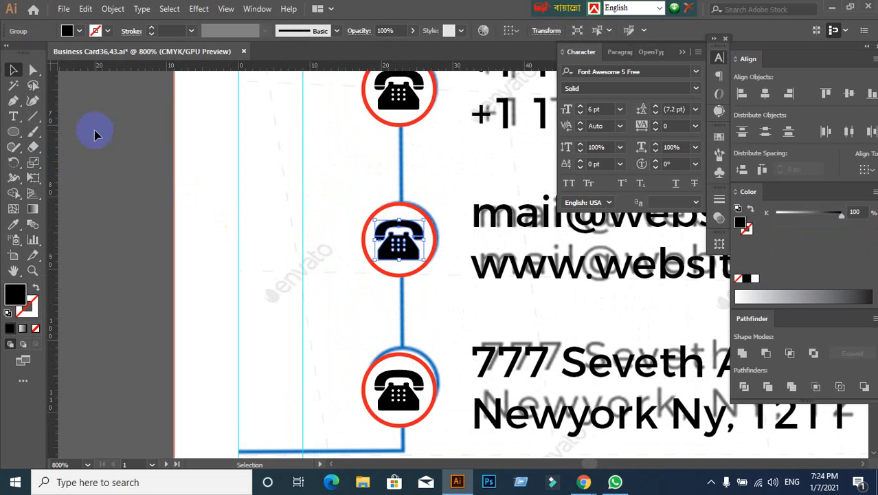
drag(53, 117, 377, 229)
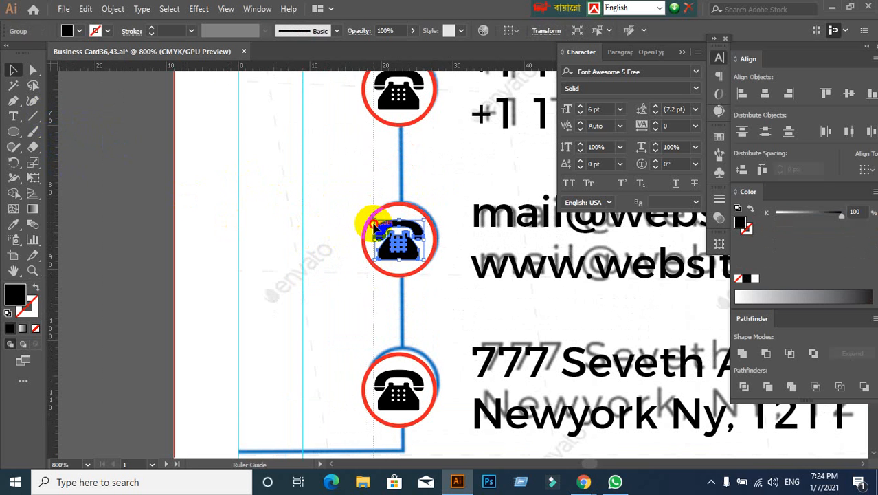
drag(56, 104, 424, 261)
click(188, 269)
scroll(140, 267, down, 3)
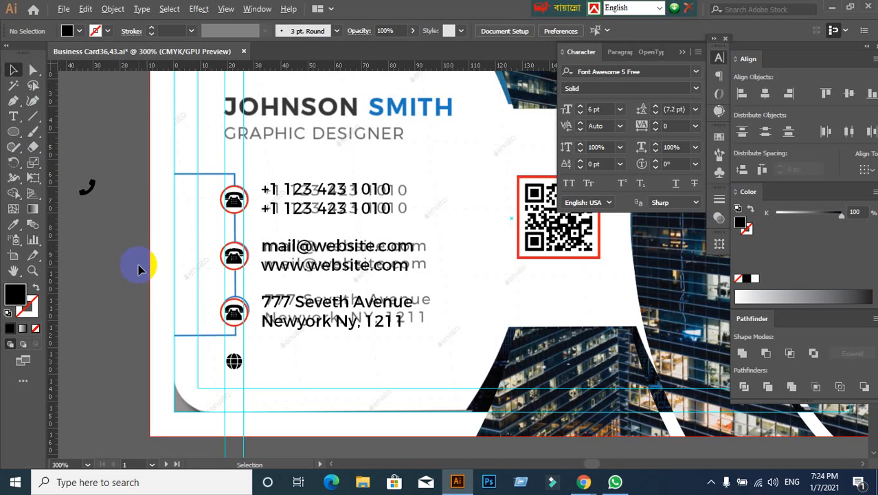
drag(297, 383, 346, 271)
scroll(286, 275, up, 4)
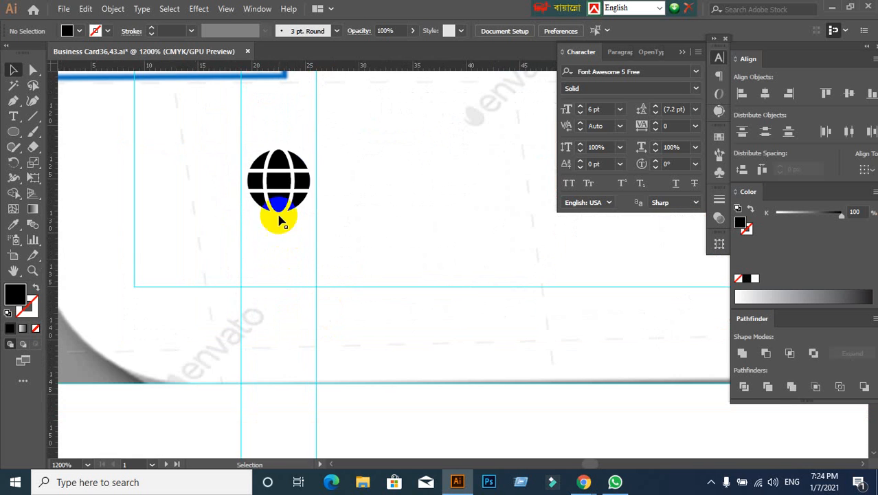
drag(274, 189, 272, 184)
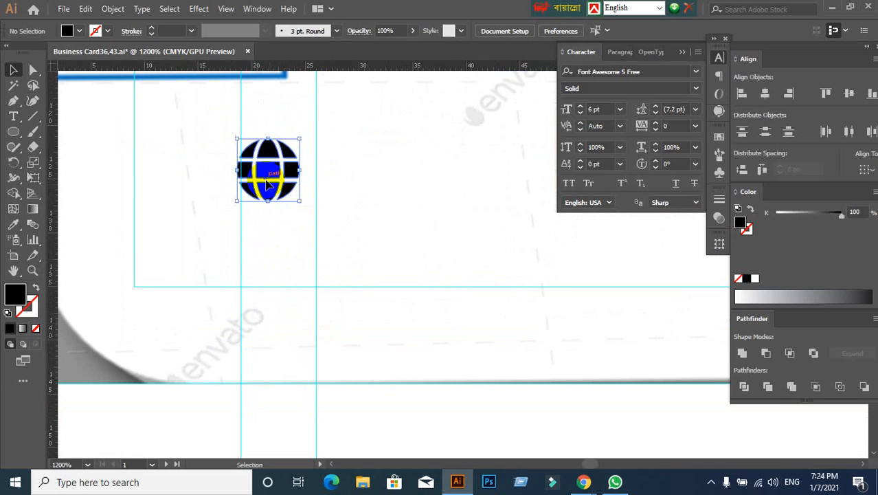
click(284, 127)
drag(292, 190, 282, 180)
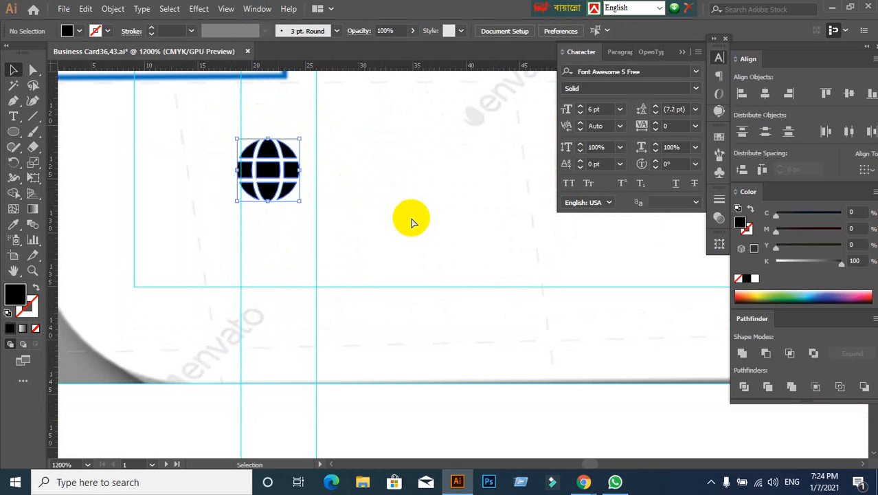
click(414, 221)
- Turn off Snap to Pixel
click(226, 9)
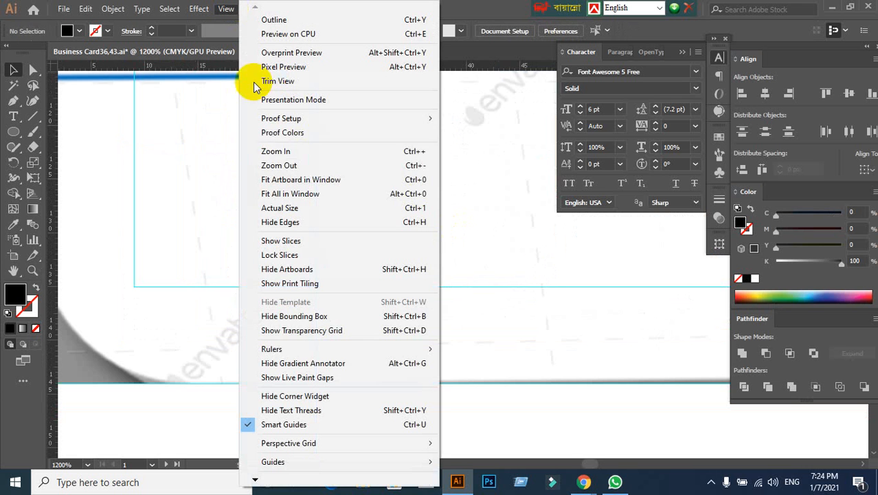
mouse_move(255, 479)
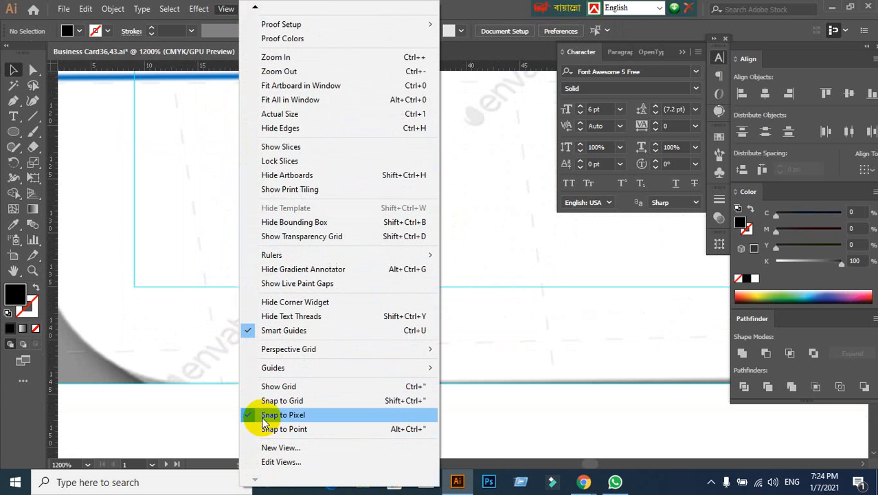
click(268, 415)
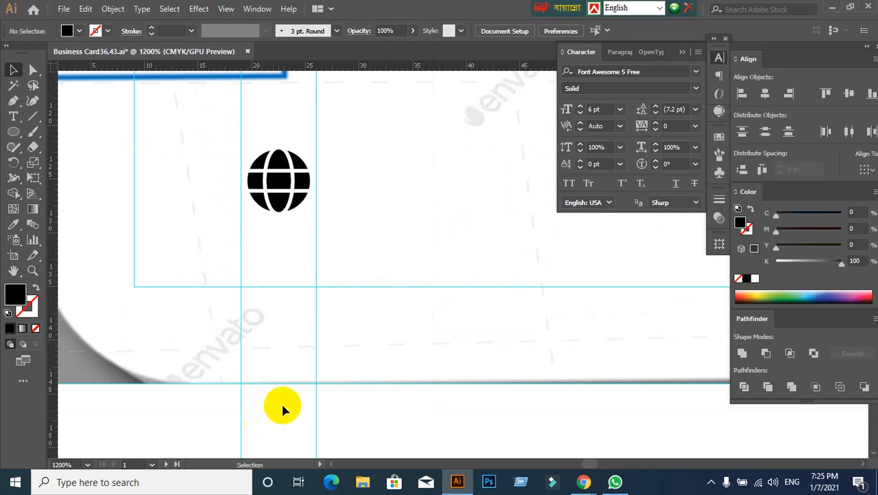
- Move the globe icon against the left guide and scale it proportionally to 7 px wide, filling the space between the two guides
drag(287, 186, 313, 235)
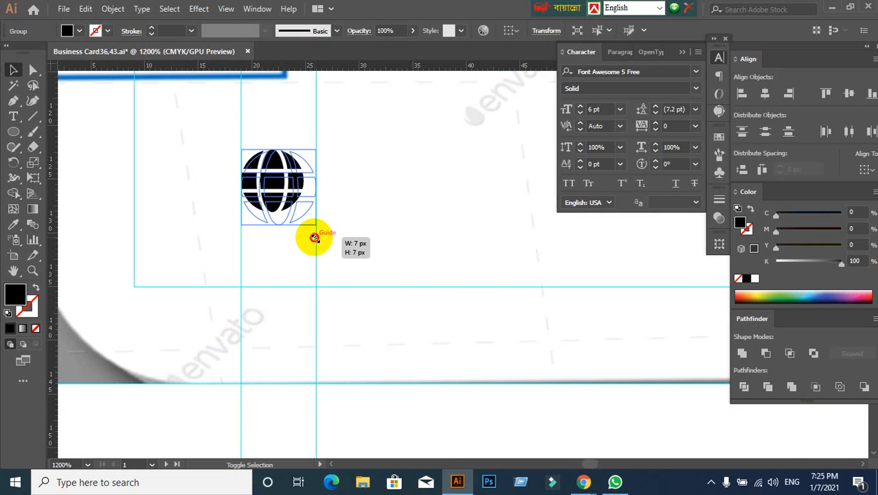
click(367, 259)
scroll(343, 272, down, 2)
scroll(308, 244, up, 1)
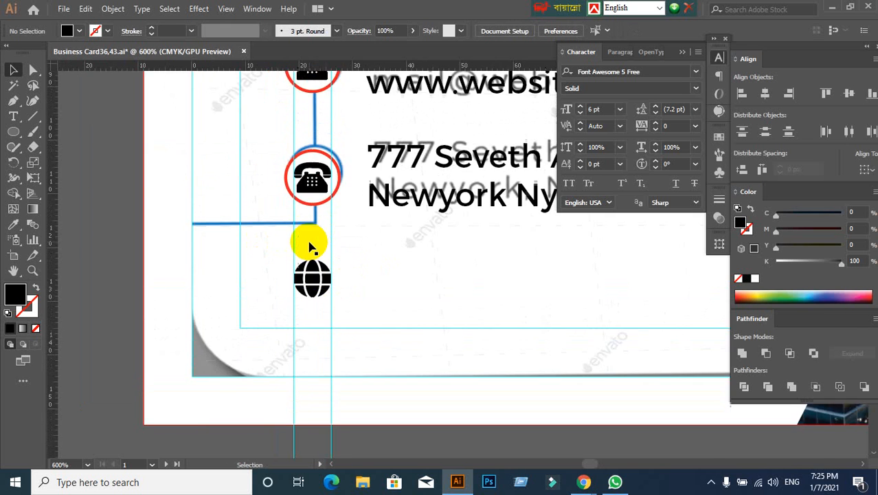
- Ungroup the telephone symbol and its red circle in the address row
scroll(308, 243, down, 1)
key(space)
drag(233, 161, 255, 357)
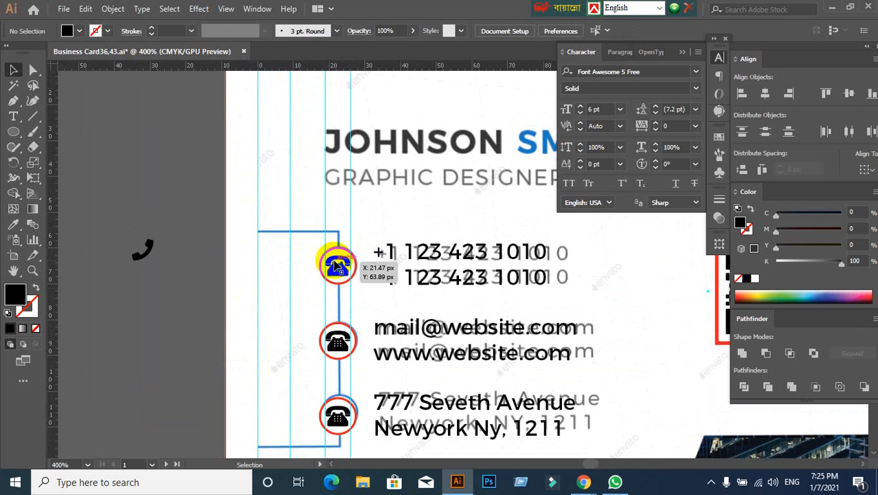
scroll(395, 384, down, 2)
scroll(395, 383, down, 2)
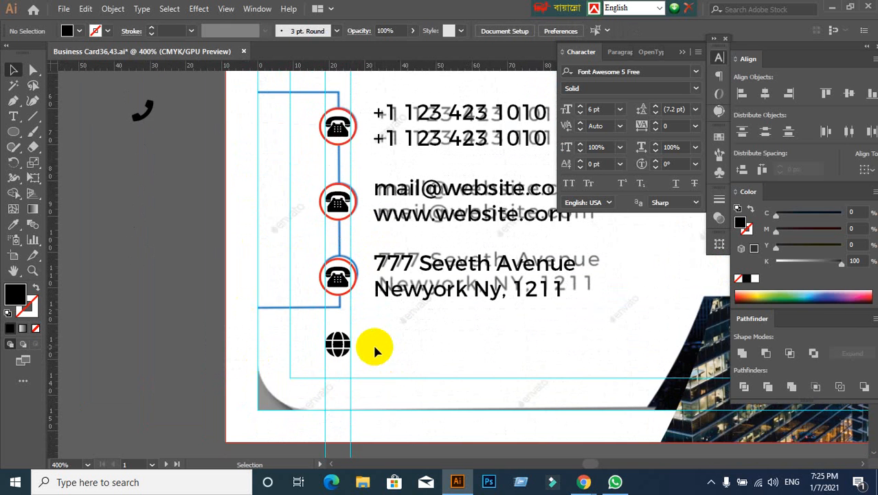
scroll(375, 349, up, 1)
scroll(375, 349, down, 2)
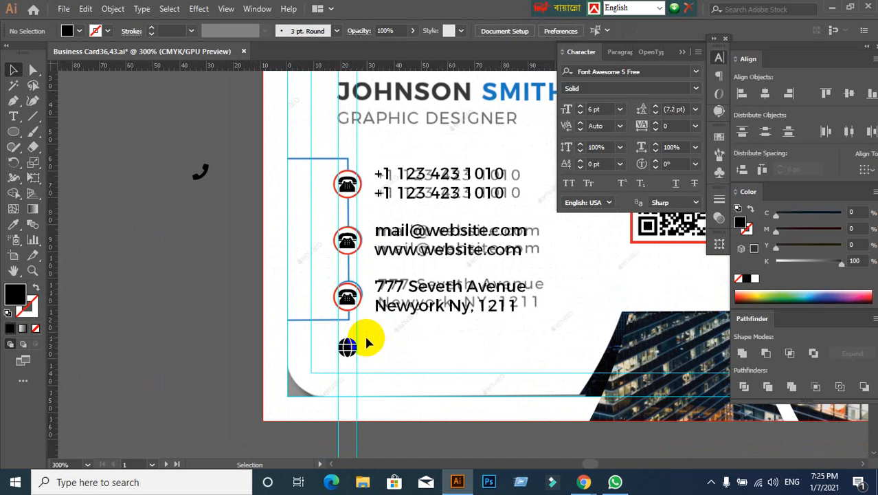
click(348, 299)
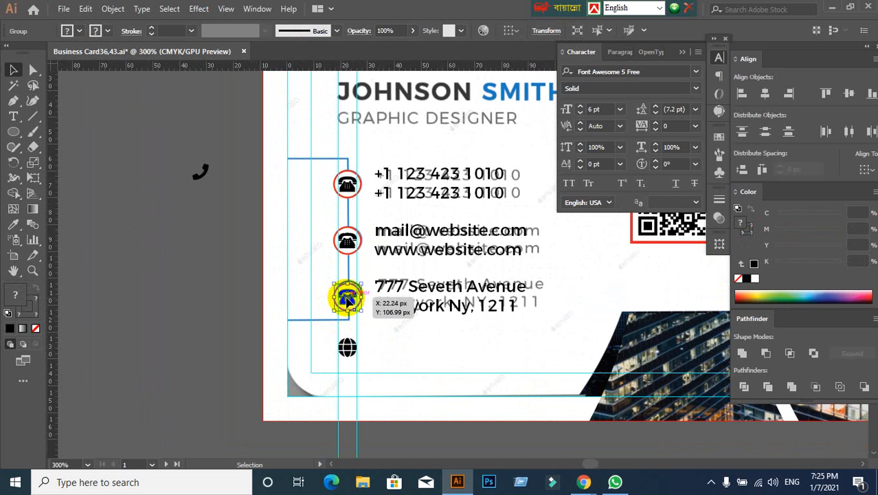
right_click(348, 299)
click(376, 182)
click(202, 314)
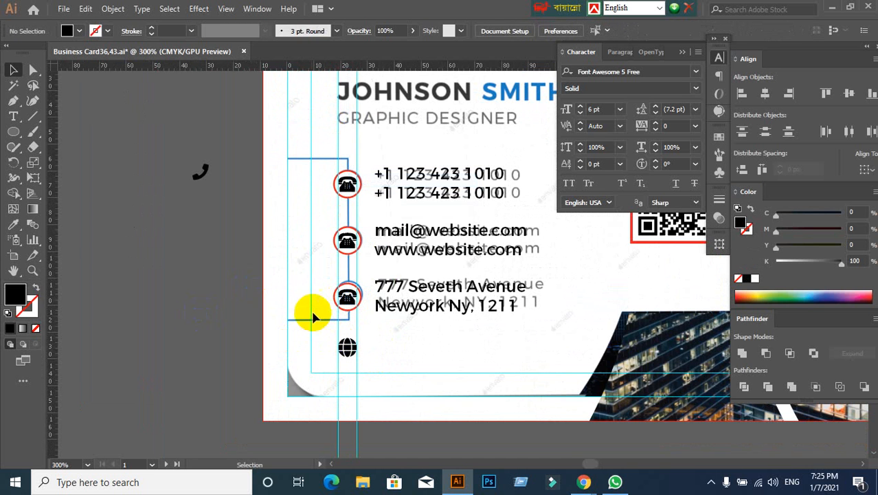
- Try moving the address row's telephone symbol and red circle separately off the card, and undo both moves
drag(347, 297, 202, 311)
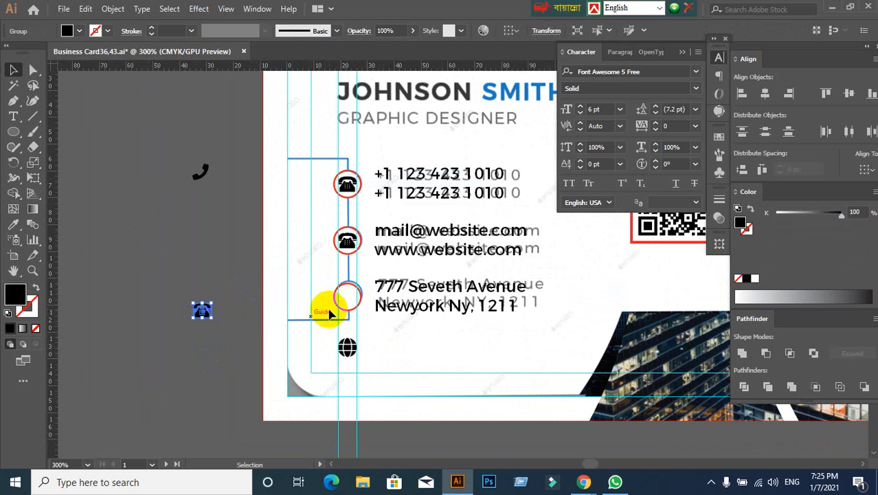
drag(346, 298, 156, 255)
key(ctrl+z)
key(ctrl+z)
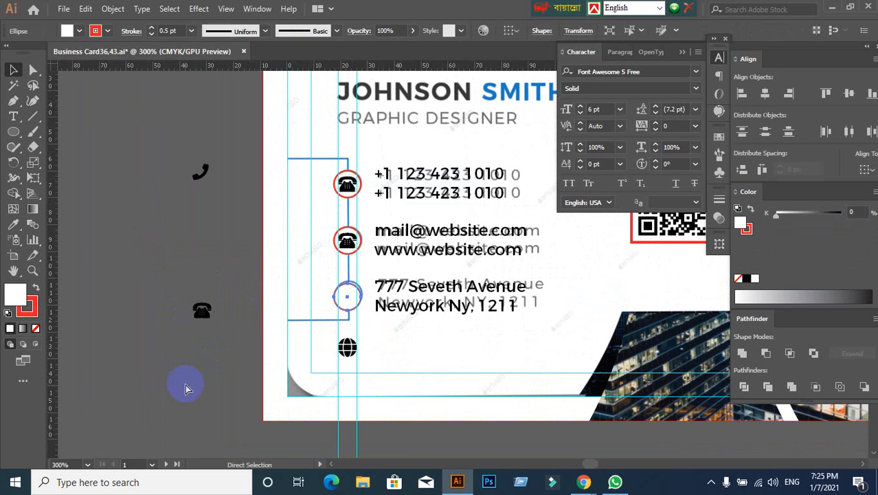
- Switch to Chrome and bring up the Font Awesome free solid icons cheatsheet
scroll(237, 332, down, 3)
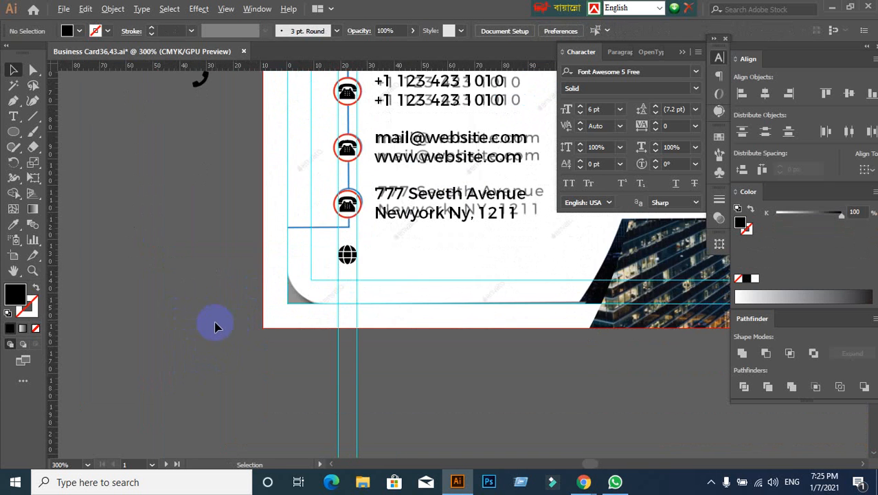
scroll(215, 327, up, 1)
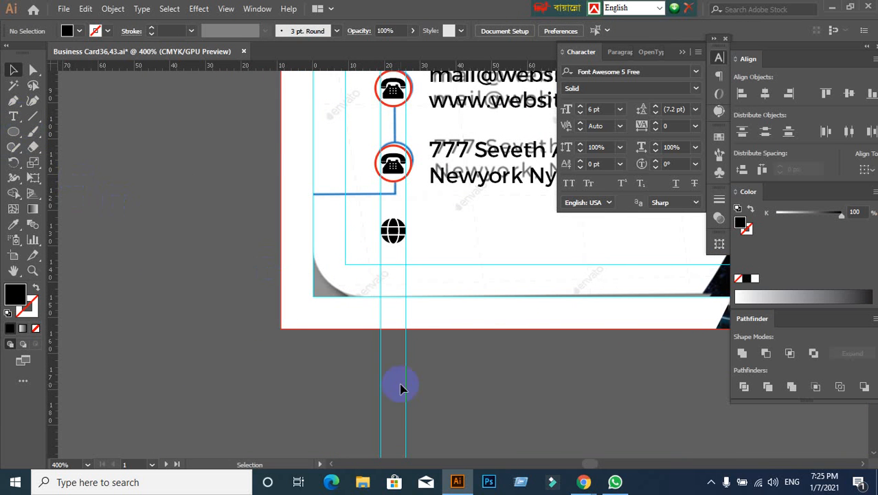
mouse_move(583, 481)
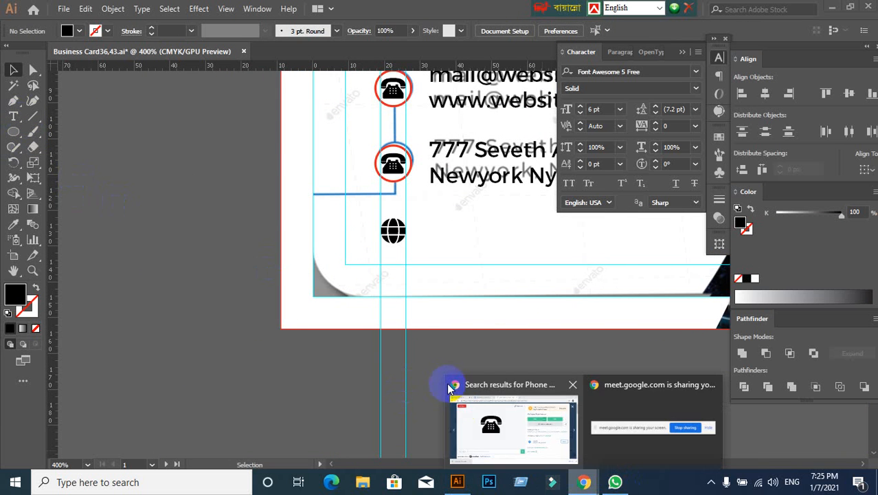
click(469, 422)
click(230, 9)
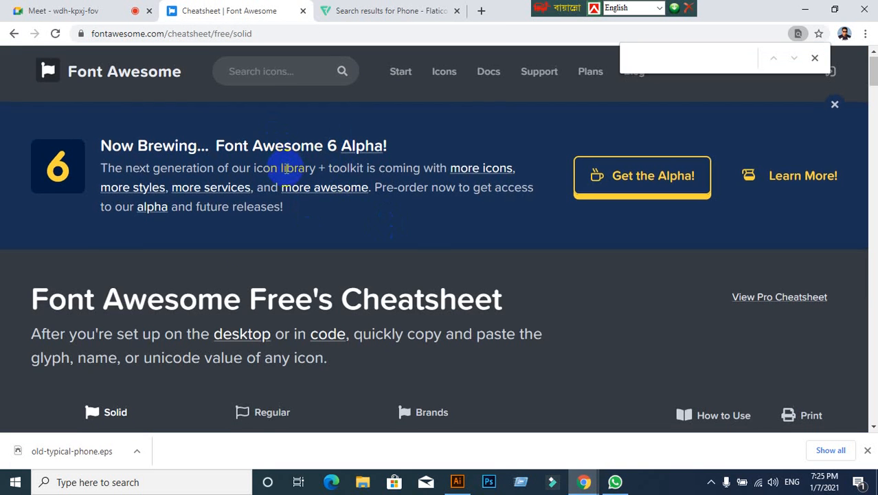
- Search the cheatsheet page for "pin" and look through the highlighted matches for a location icon
scroll(130, 388, down, 2)
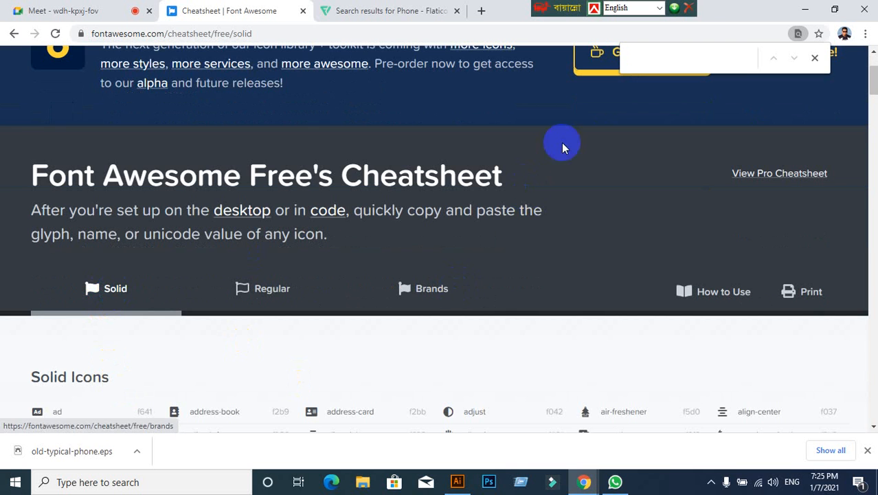
click(646, 57)
text(p)
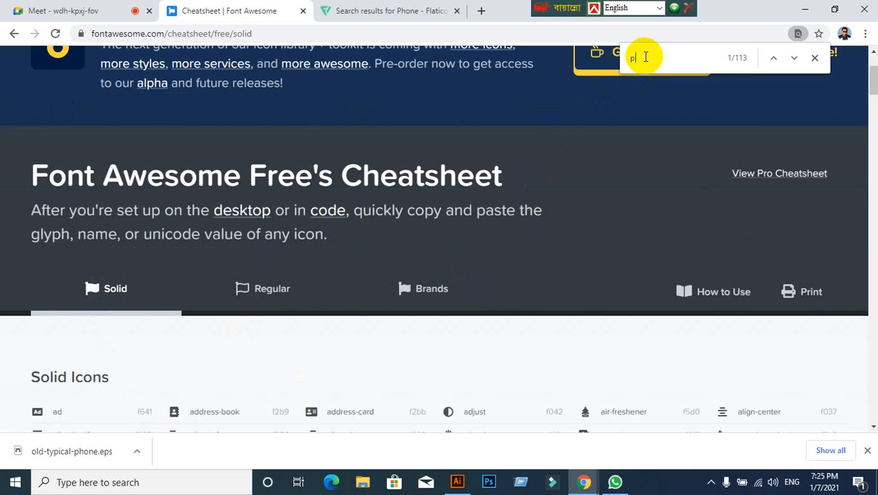
text(in)
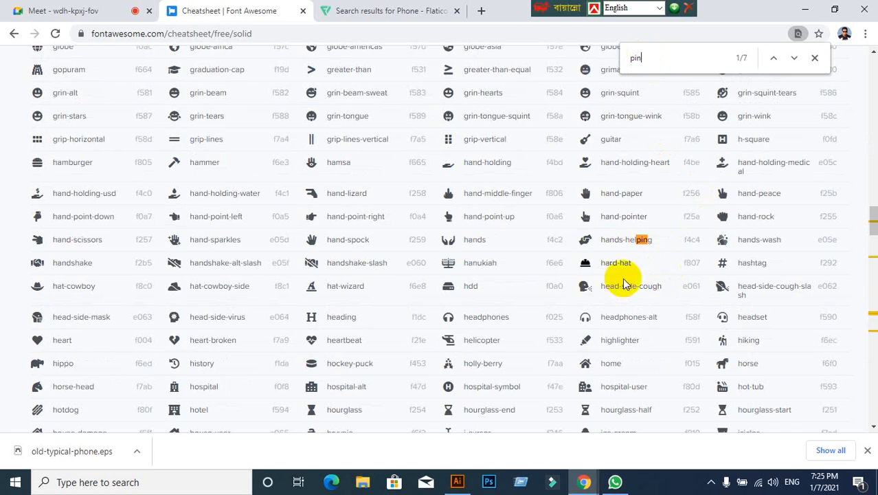
scroll(623, 284, down, 8)
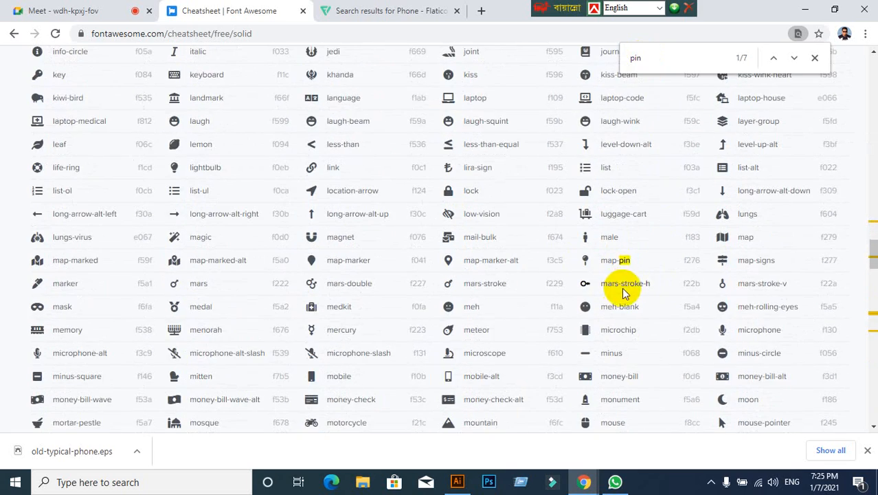
scroll(599, 291, down, 10)
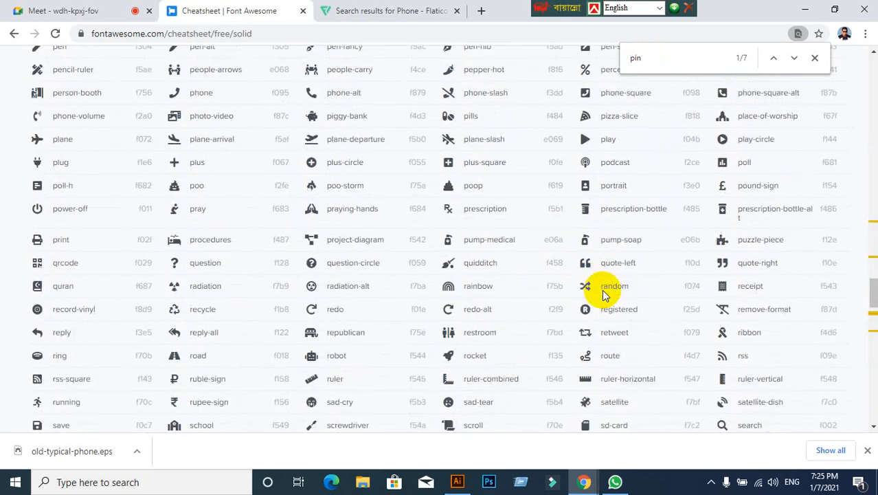
scroll(603, 294, down, 5)
- Replace the page search term with "map" to look for a location icon
key(BackSpace)
key(BackSpace)
key(BackSpace)
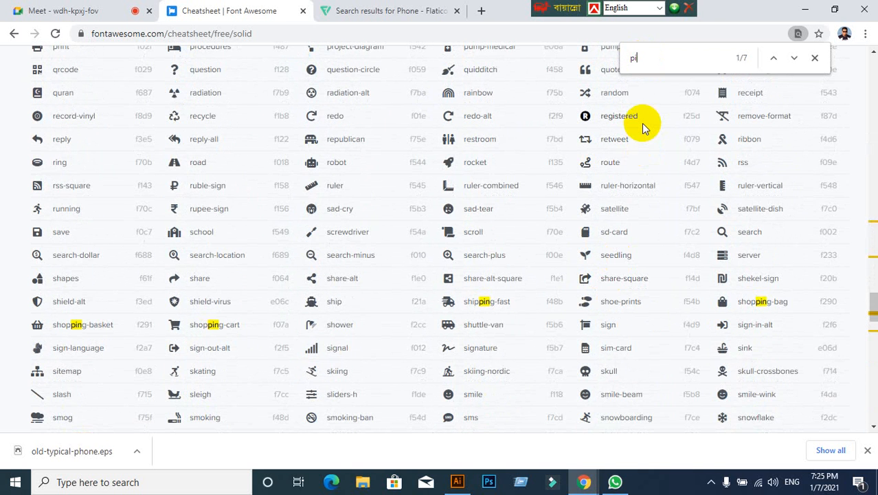
text(map)
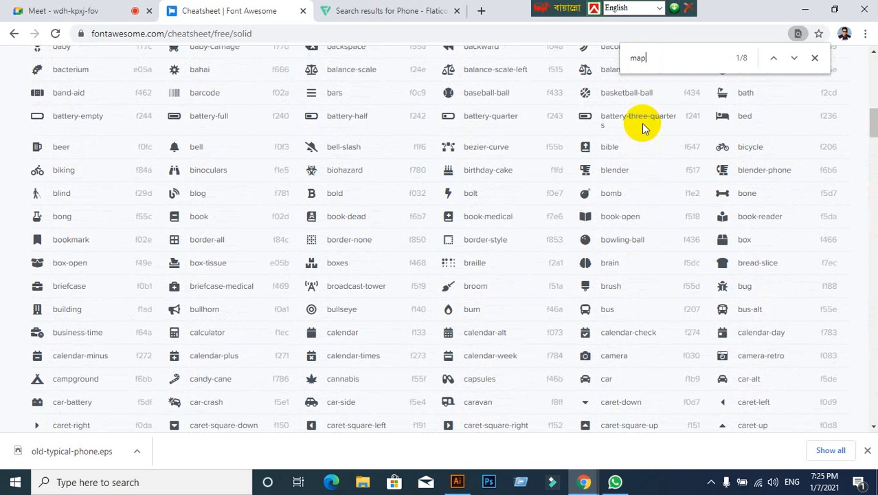
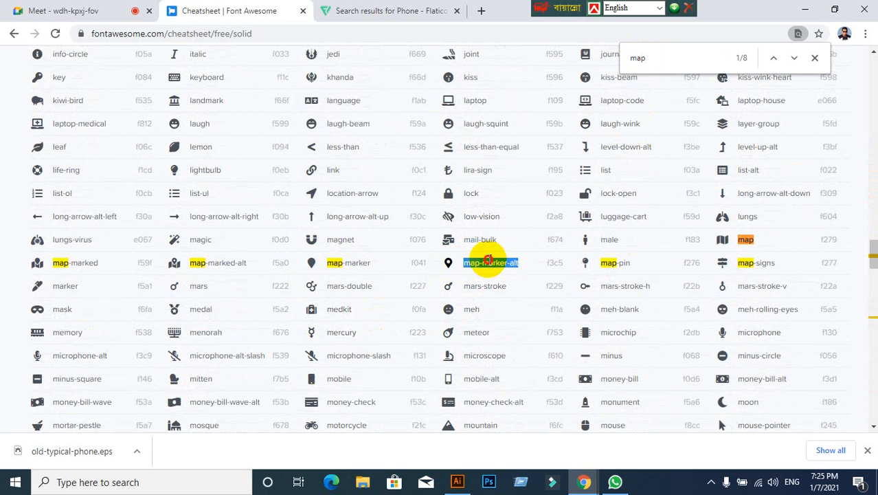
- Copy the name "map-marker-alt" from the cheatsheet, switch to Illustrator and paste it as a Font Awesome text object beside the card
right_click(487, 262)
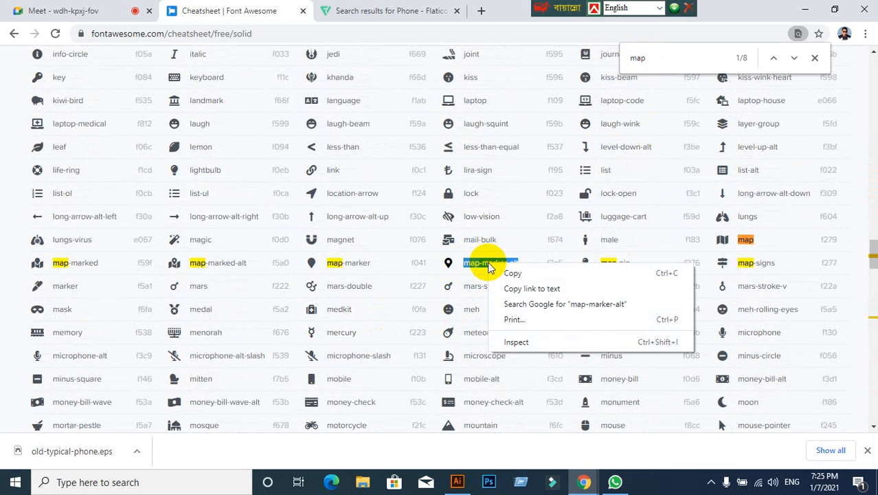
click(516, 272)
click(456, 482)
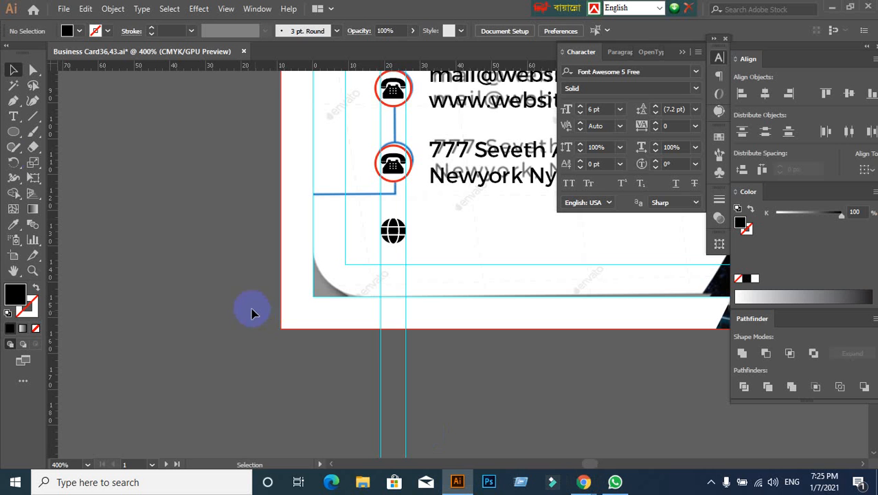
click(11, 117)
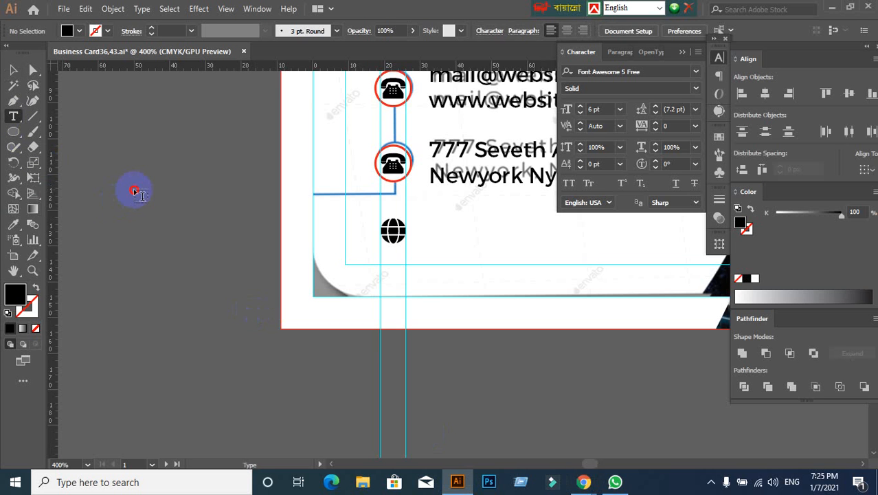
click(135, 191)
key(ctrl+v)
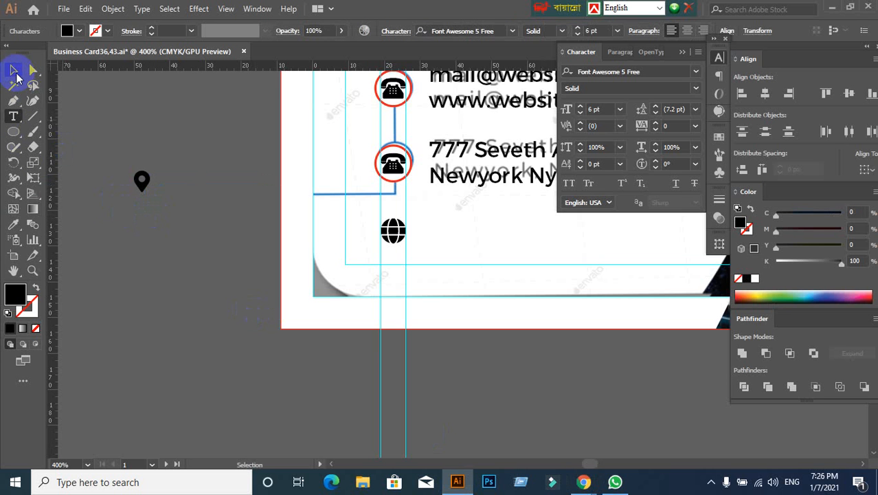
click(13, 70)
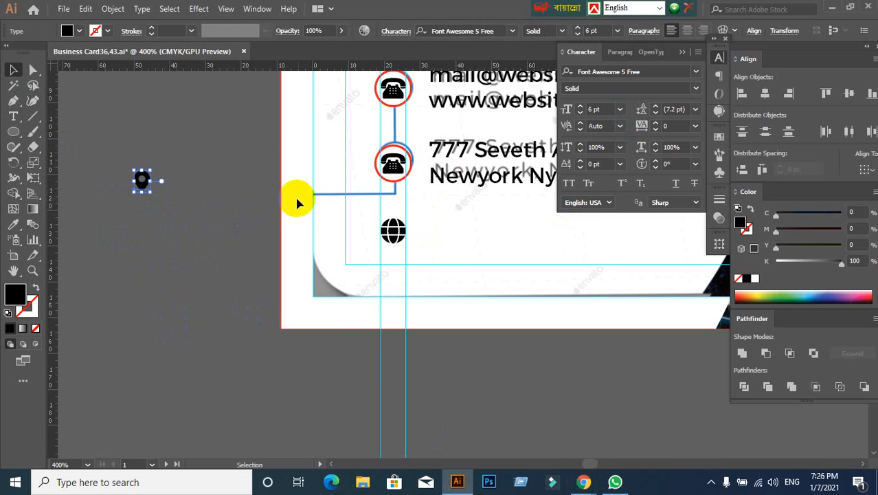
- Convert the pasted map marker text to outlines
right_click(145, 185)
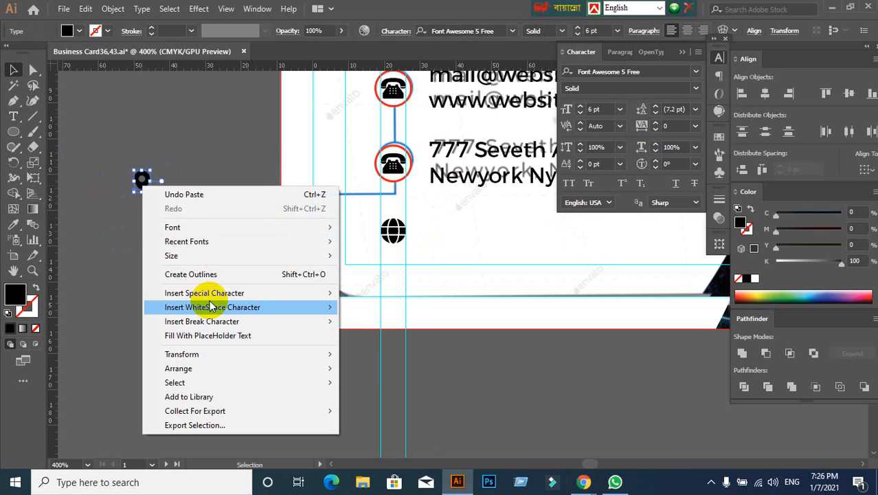
click(206, 273)
click(163, 310)
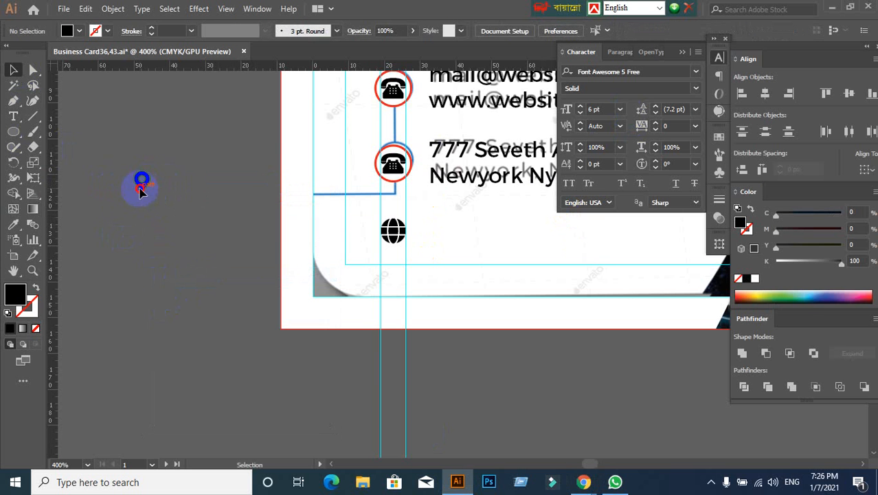
- Move the map marker below the globe and scale it proportionally to fit between the two vertical guides
drag(140, 193, 330, 293)
scroll(355, 344, up, 2)
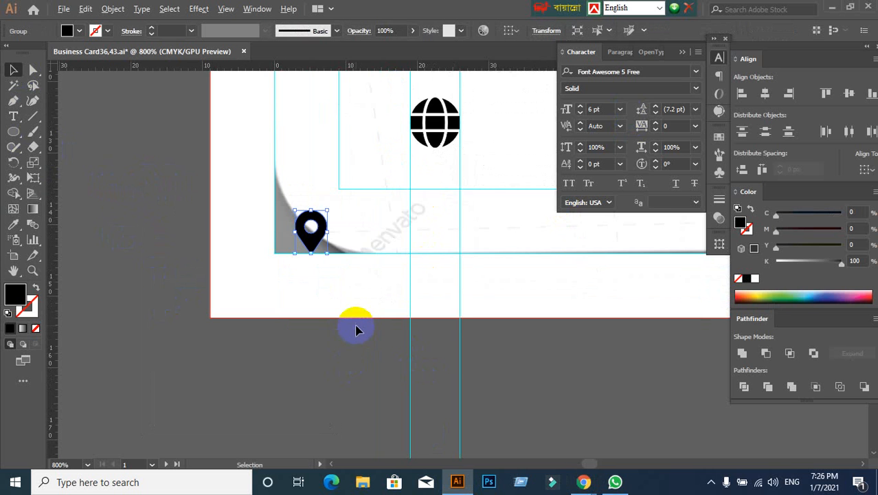
click(338, 345)
drag(311, 228, 460, 339)
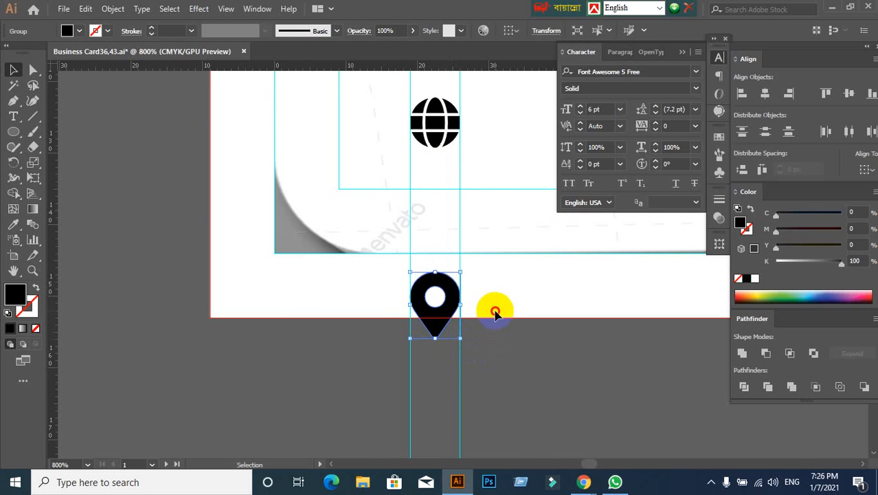
click(492, 308)
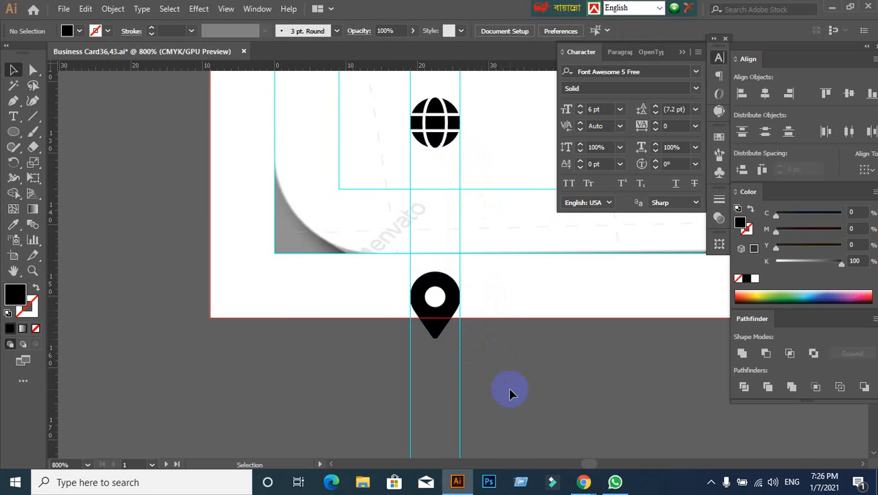
- Unlock the guides and delete the two vertical guides running through the icon column
scroll(509, 393, down, 1)
drag(531, 392, 455, 355)
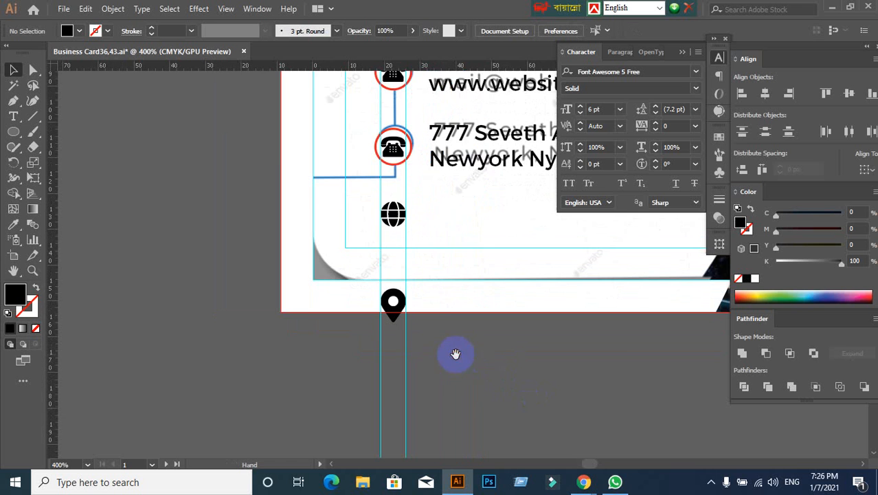
right_click(442, 390)
click(507, 300)
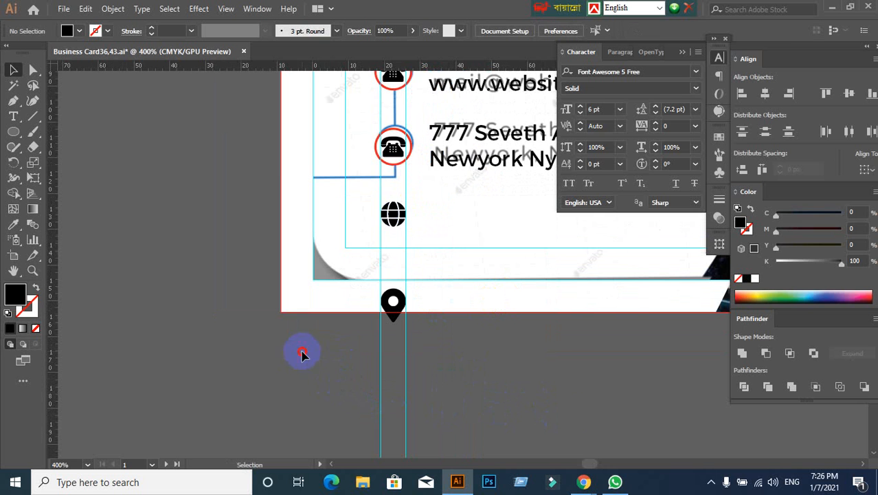
drag(302, 354, 554, 424)
key(Delete)
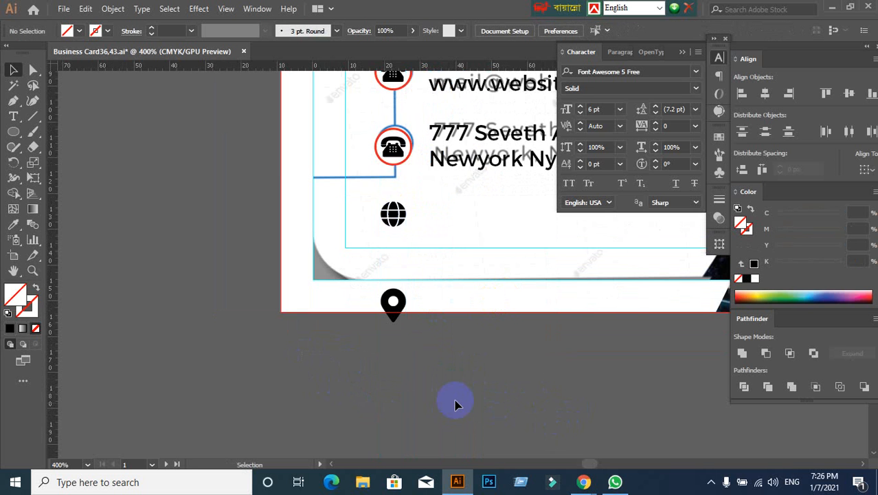
- Center the globe horizontally and vertically on the mail row's telephone symbol, using that symbol as the key object
scroll(450, 392, up, 5)
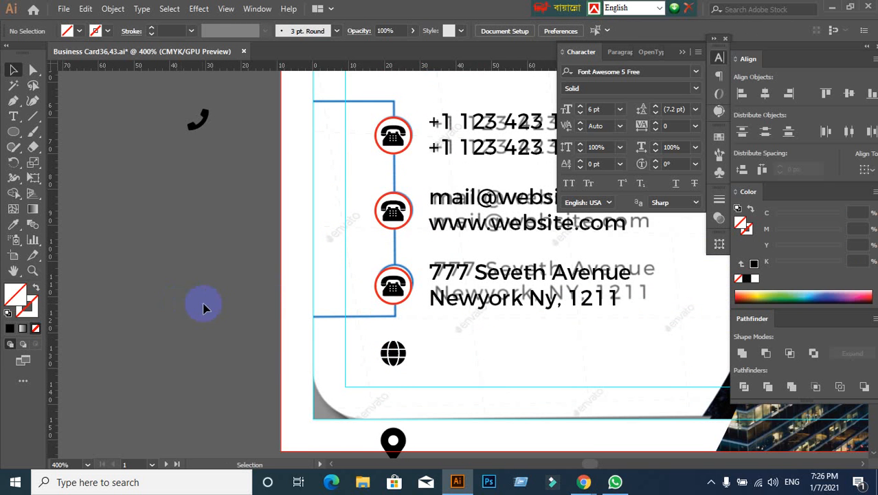
drag(203, 307, 176, 307)
drag(480, 357, 432, 323)
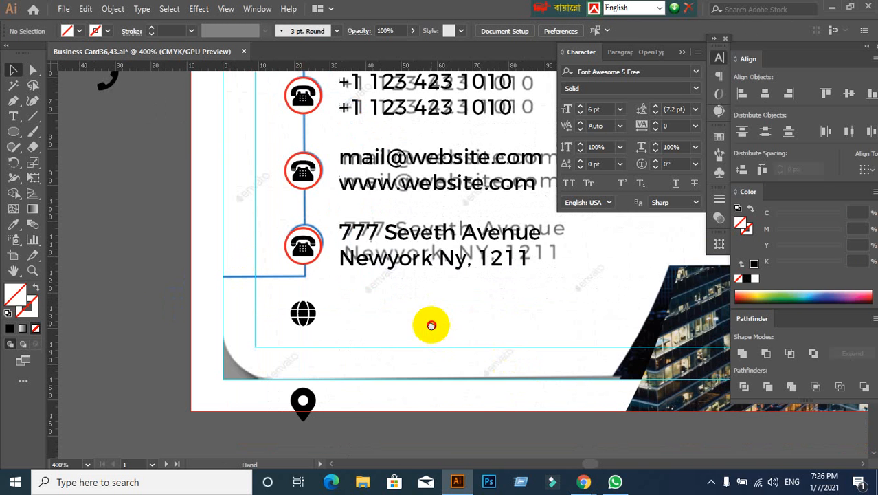
drag(317, 323, 307, 174)
shift+click(305, 180)
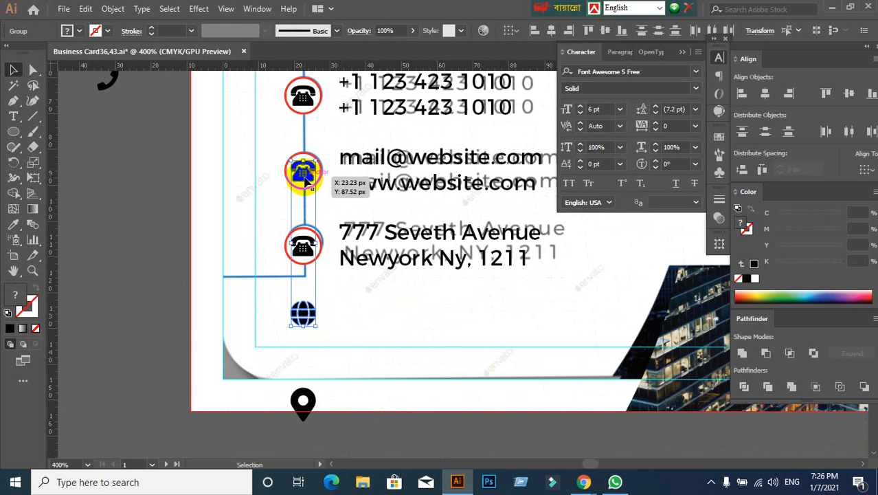
click(305, 177)
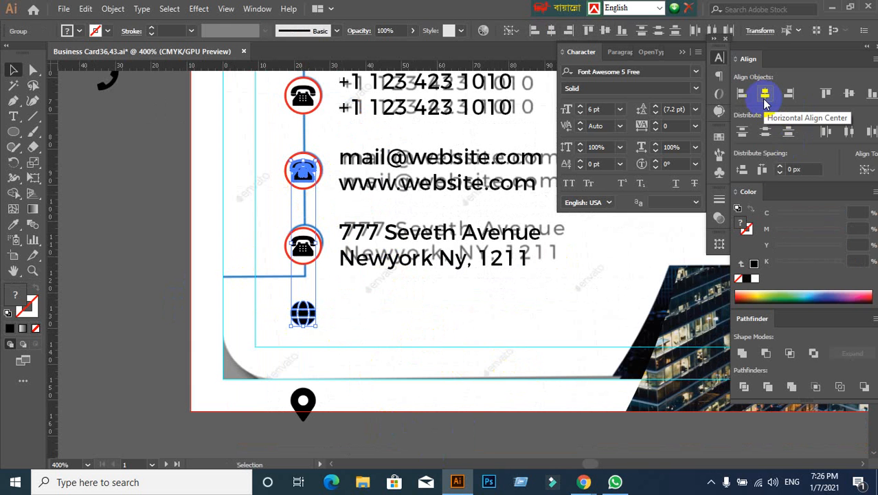
click(764, 98)
click(857, 98)
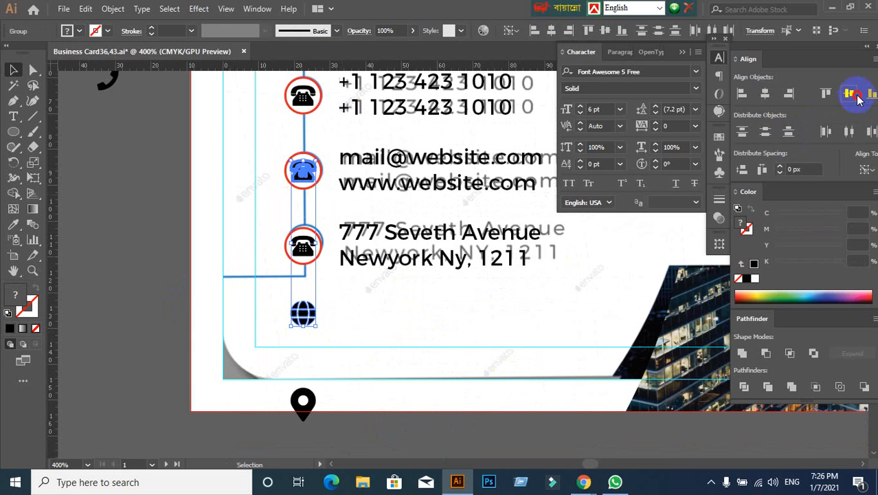
click(255, 200)
- Replace the mail row's telephone symbol with the globe by cutting the globe, deleting the telephone and pasting the globe in front
scroll(255, 200, up, 1)
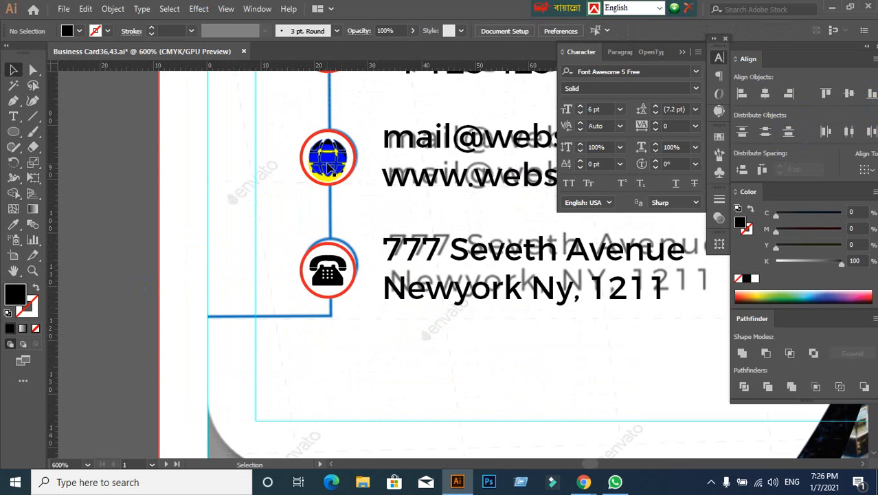
key(ctrl+x)
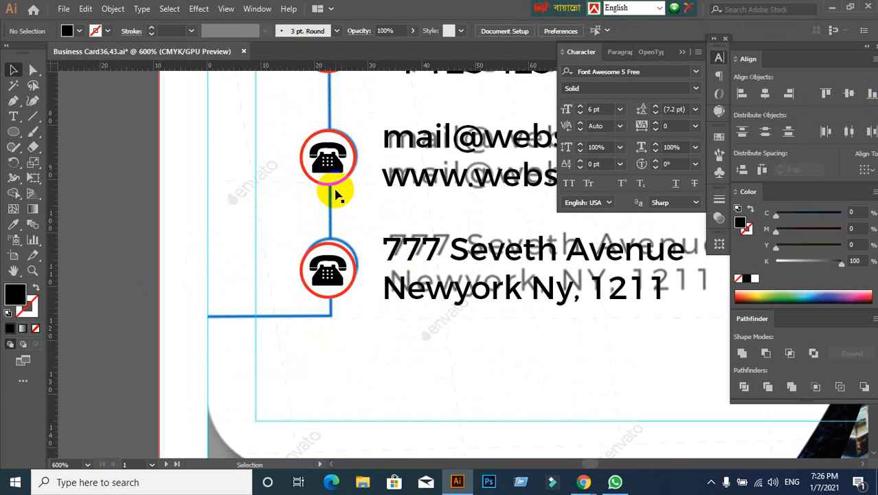
click(333, 167)
key(Delete)
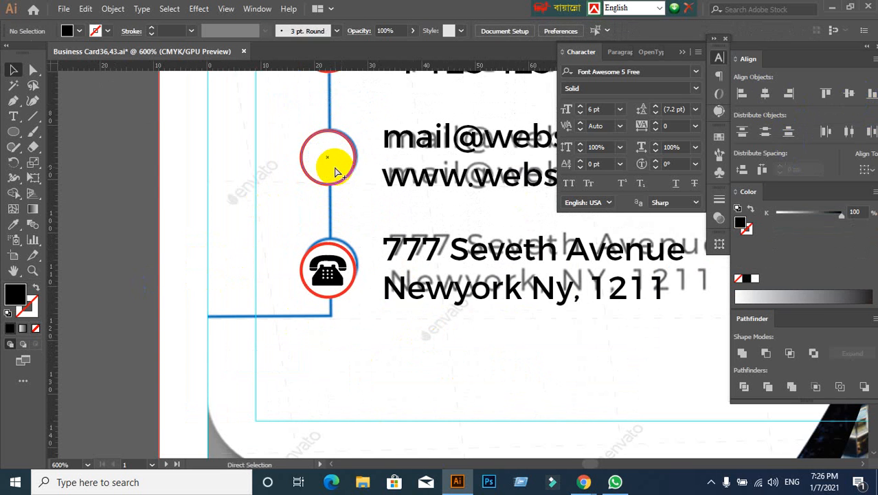
key(ctrl+f)
click(157, 281)
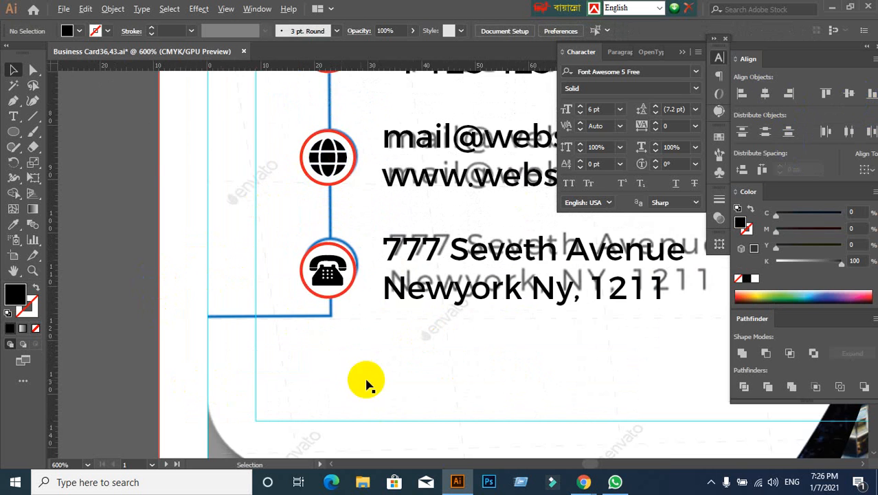
- Center the map marker horizontally and vertically on the address row's telephone symbol, using that symbol as the key object
alt+scroll(367, 383, down, 2)
scroll(384, 412, down, 2)
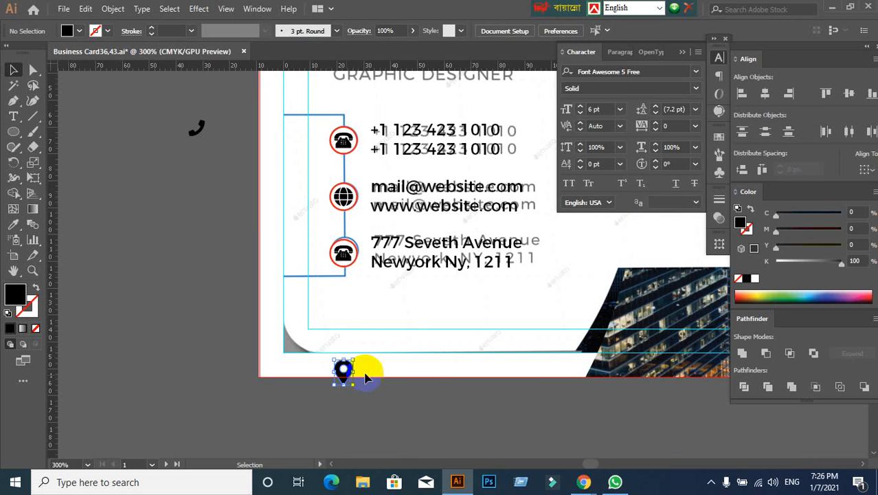
drag(344, 371, 358, 274)
click(766, 94)
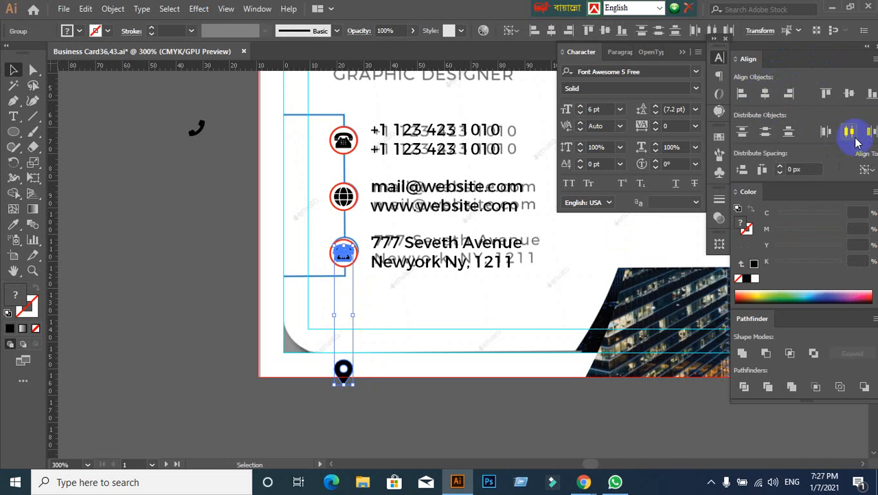
click(851, 93)
click(313, 346)
scroll(365, 298, up, 2)
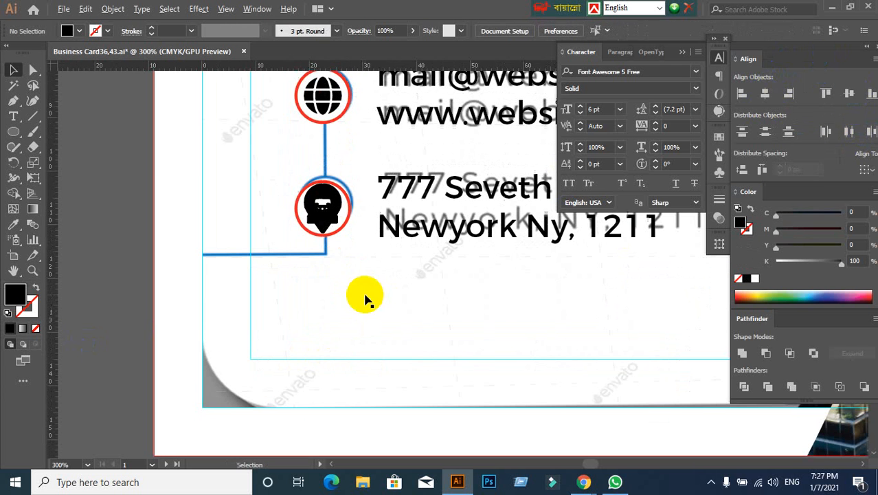
- Cut the map marker, delete the address row's telephone symbol and paste the marker in front inside the circle
click(320, 222)
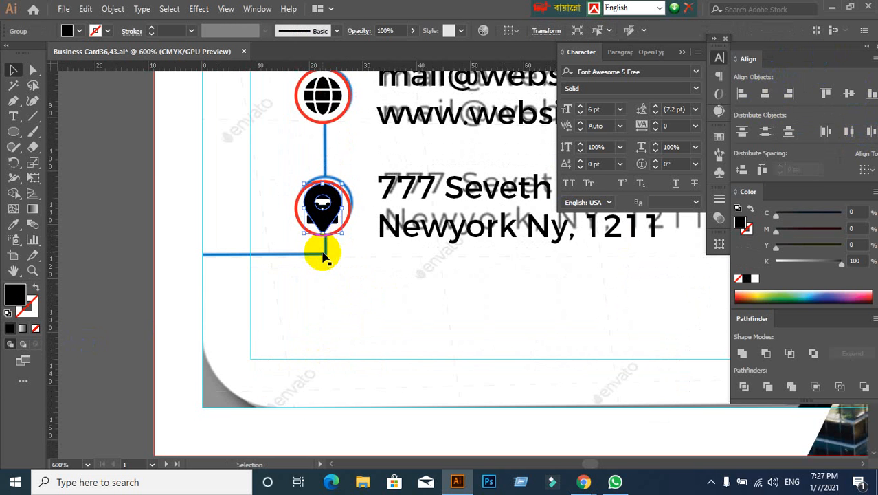
key(ctrl+x)
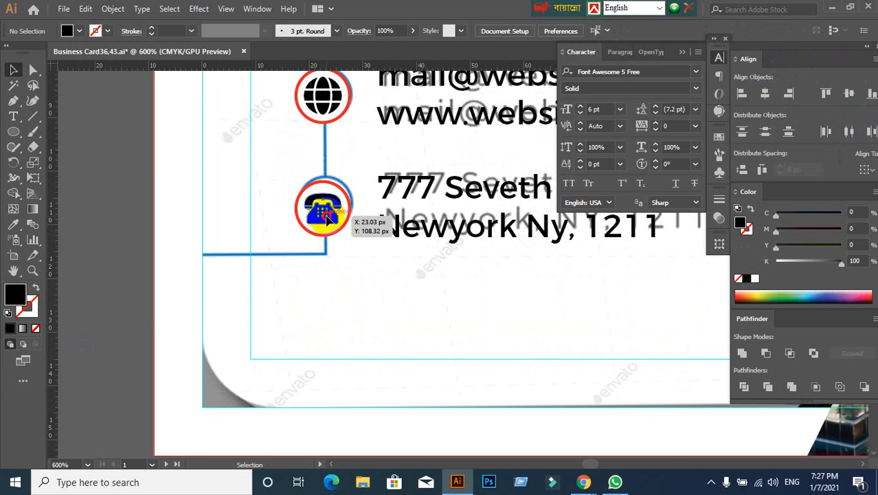
click(327, 216)
key(Delete)
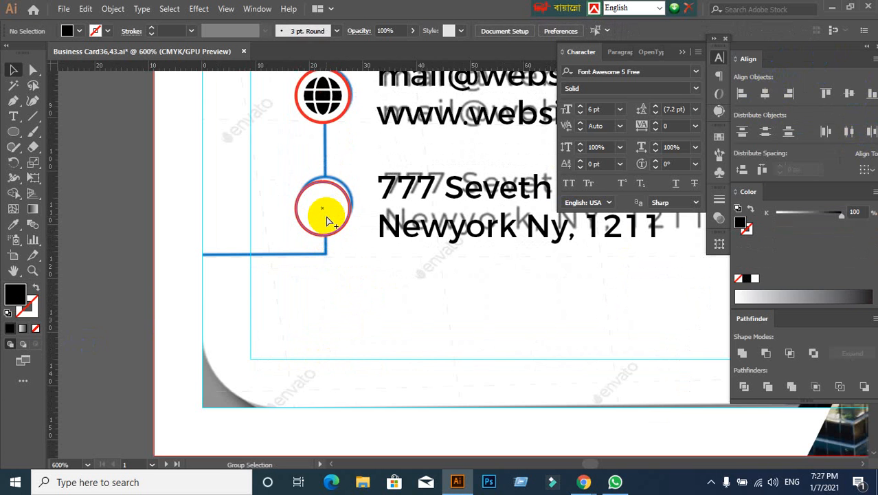
key(ctrl+f)
click(404, 347)
- Scale the map marker down around its center to about 5.7 px wide and 7.6 px high
click(333, 232)
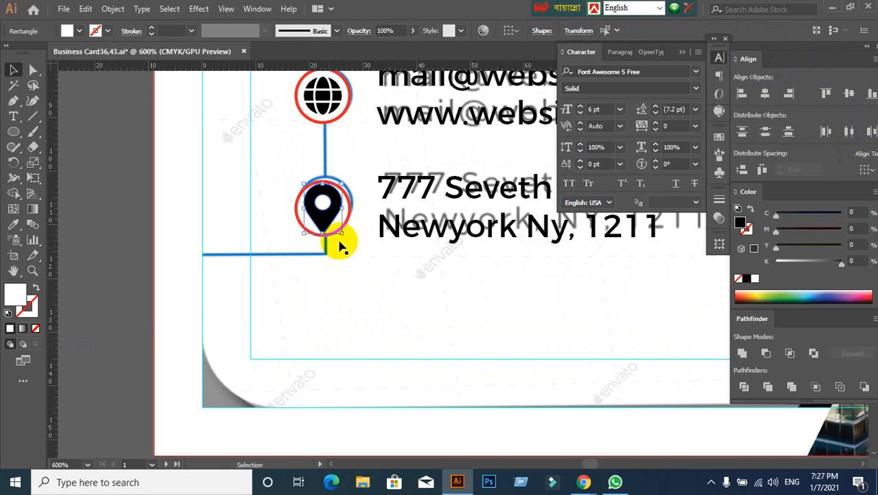
drag(343, 236, 341, 222)
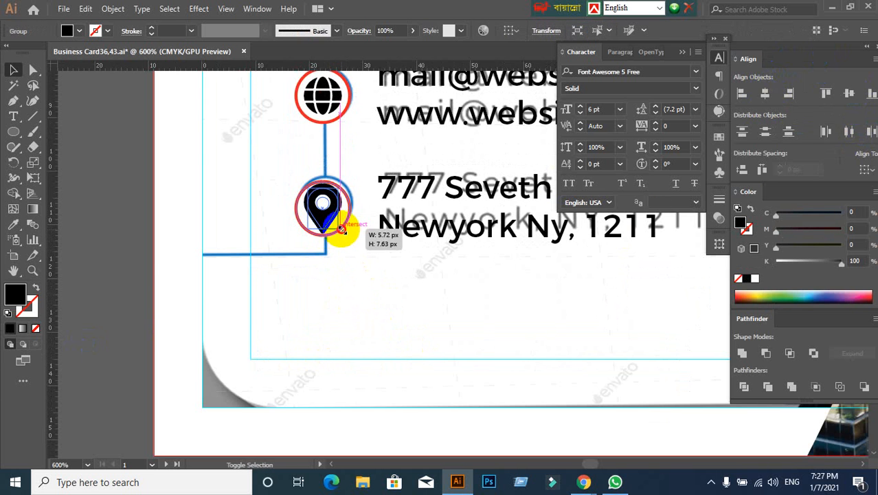
click(333, 294)
- Review the contact section's icons and text lines against the reference image
scroll(333, 294, down, 1)
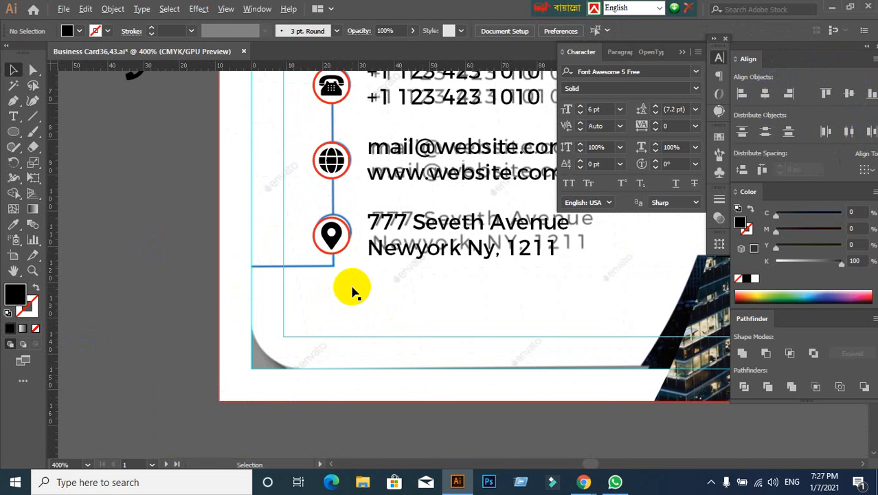
scroll(352, 347, down, 1)
scroll(352, 348, down, 1)
scroll(353, 351, up, 1)
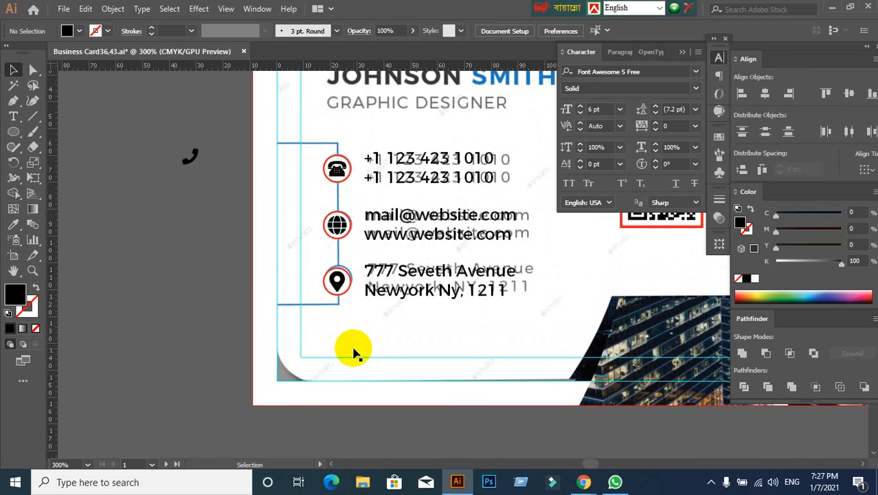
scroll(353, 350, up, 1)
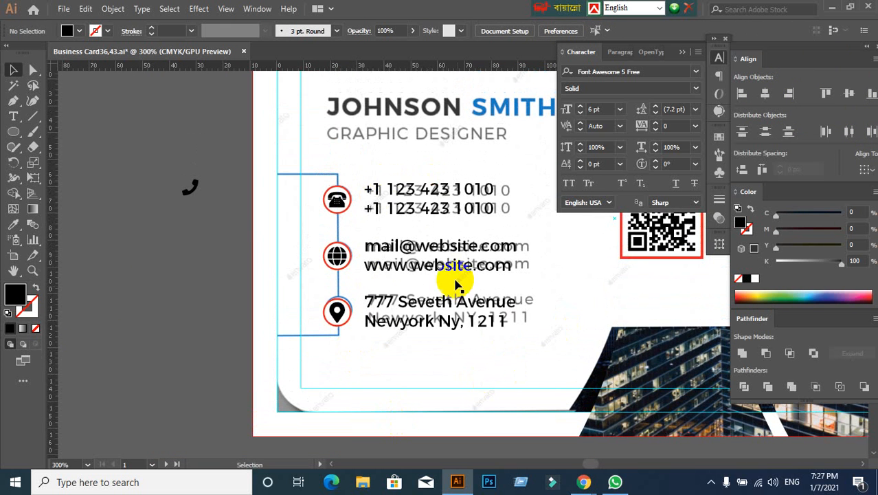
click(440, 207)
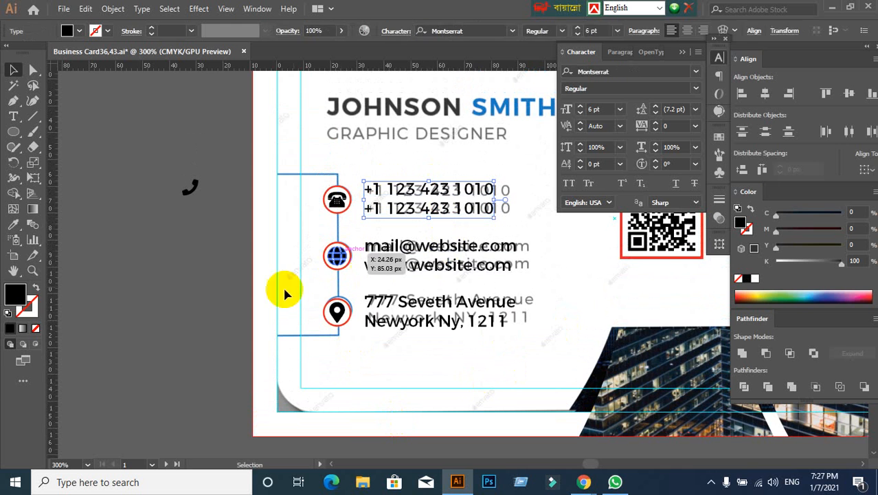
click(177, 325)
click(337, 314)
click(117, 378)
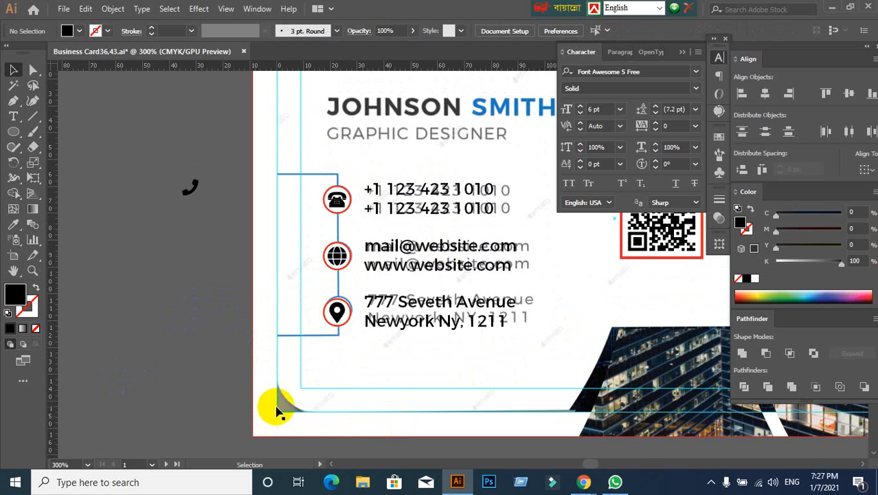
- Deselect the margin guide rectangle around the contact section and lock the guides
scroll(352, 282, up, 1)
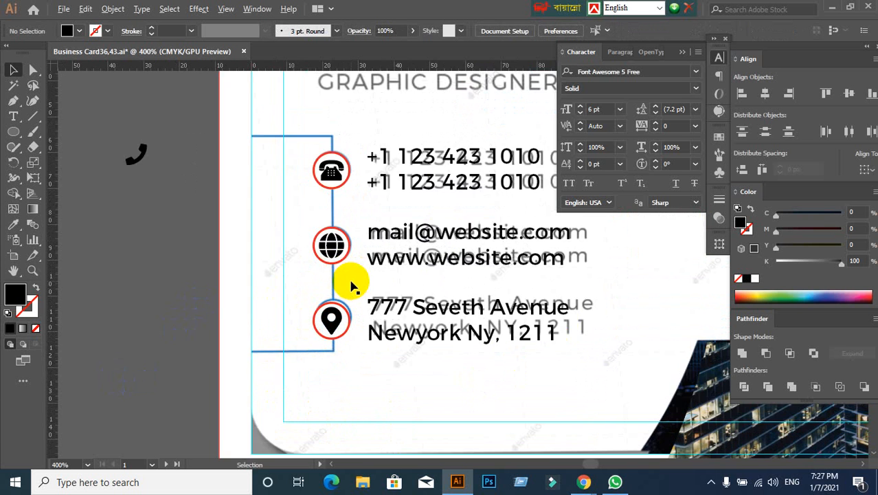
scroll(353, 285, down, 1)
drag(512, 374, 451, 337)
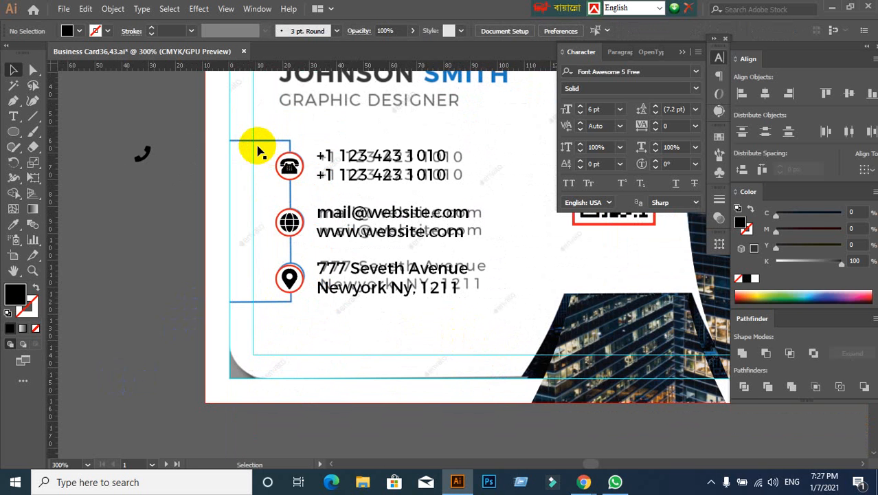
drag(259, 147, 393, 169)
key(ctrl+z)
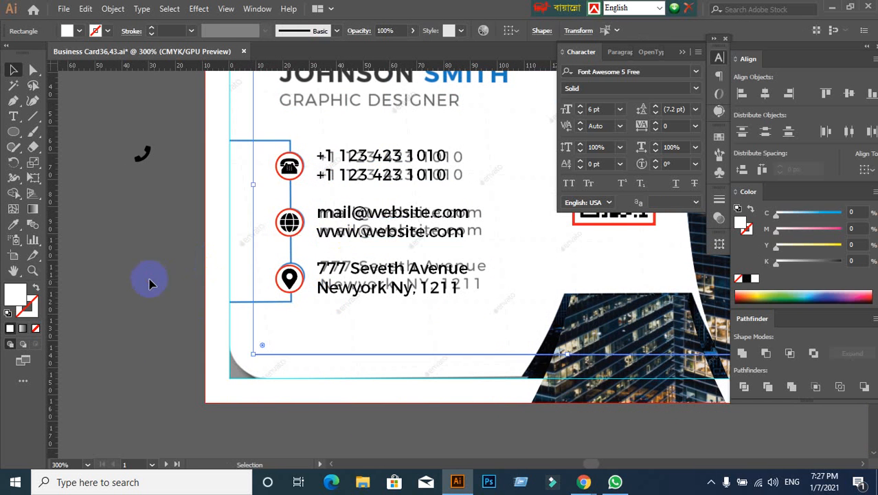
click(150, 283)
right_click(313, 127)
click(367, 239)
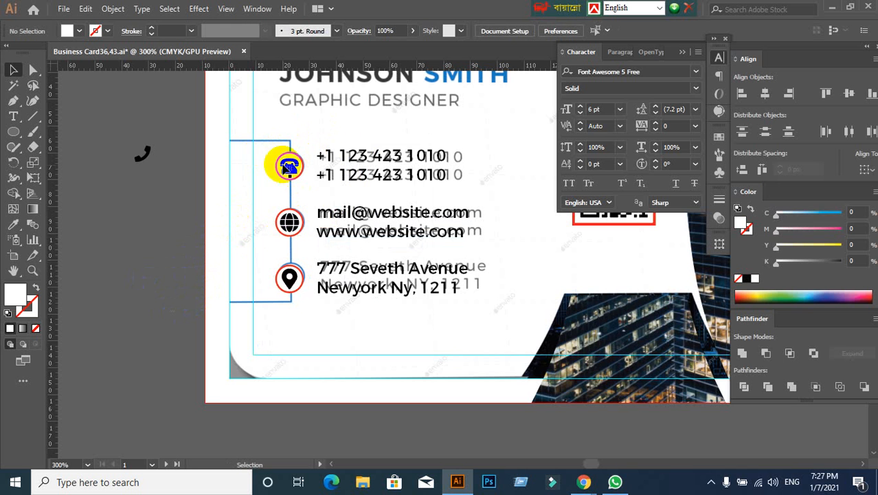
- Group the circle, icon and two text lines of each contact row into a separate group for phone, web and address
drag(264, 142, 478, 193)
click(479, 193)
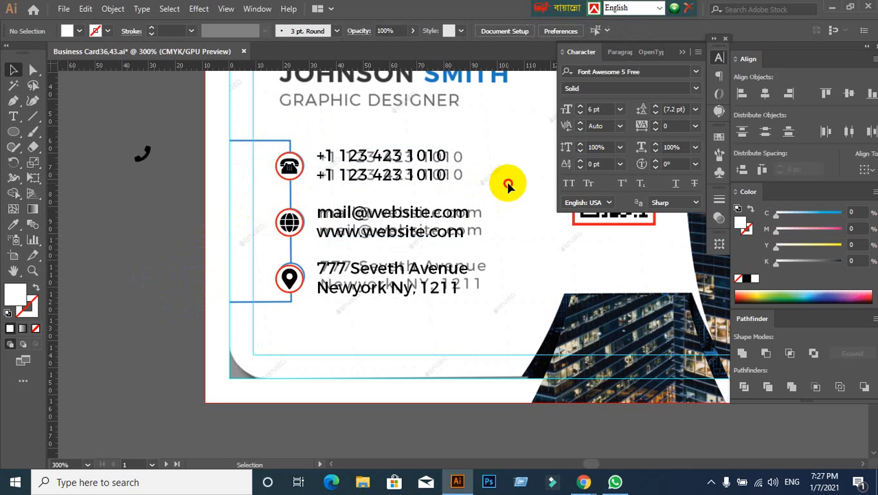
drag(271, 124, 486, 204)
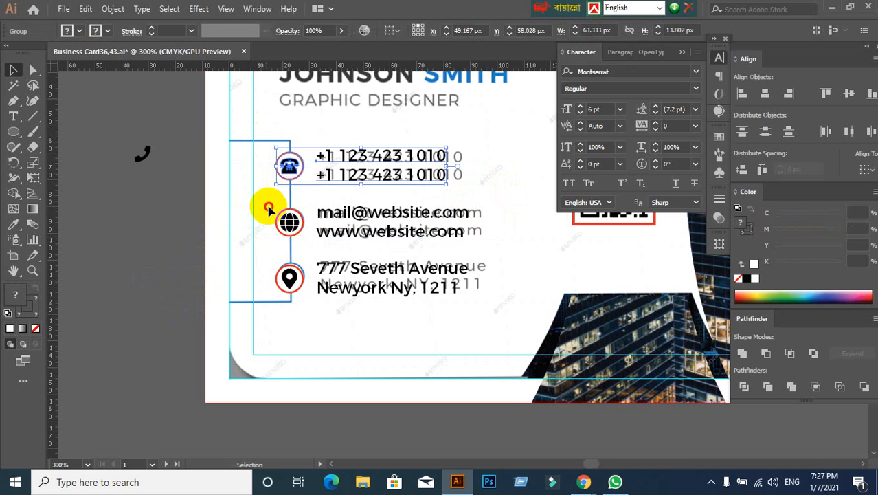
drag(269, 206, 485, 244)
key(ctrl+g)
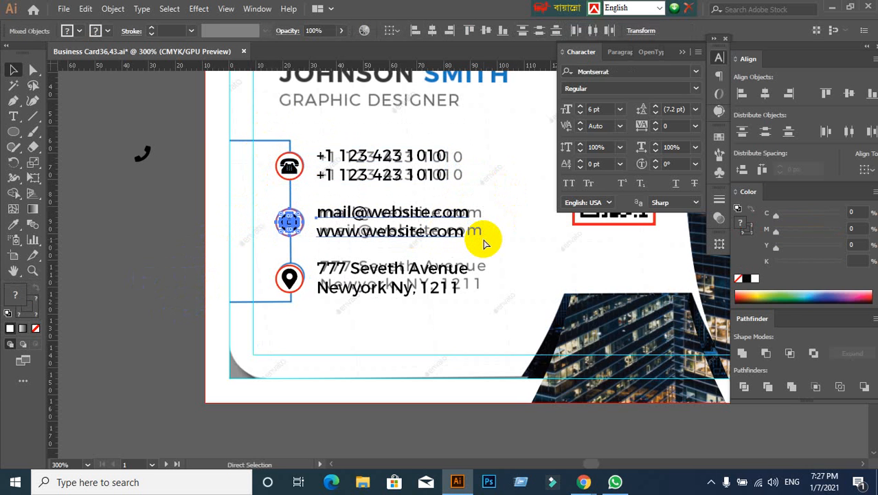
drag(255, 259, 486, 296)
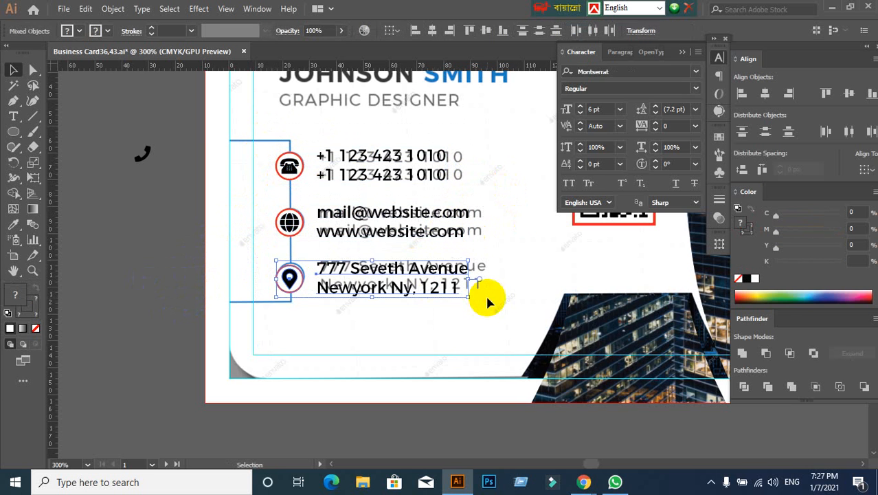
key(ctrl+g)
click(146, 281)
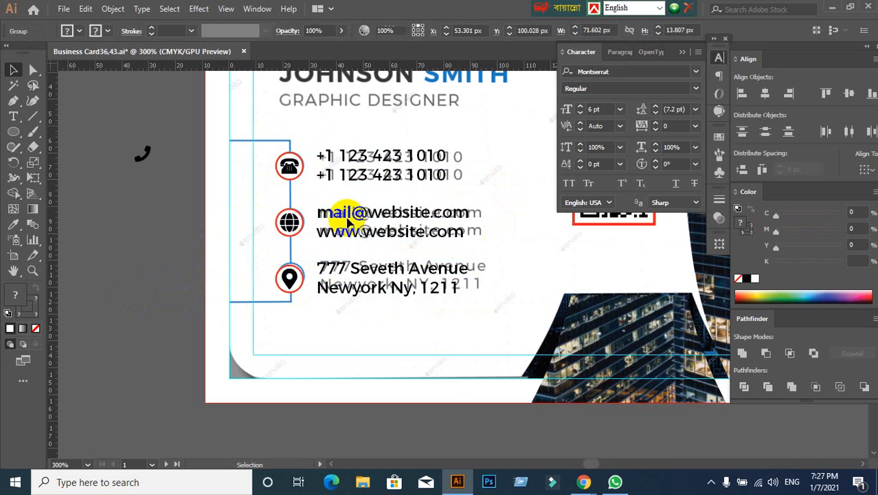
- Expand the fill and stroke of the red circle around the telephone icon, selecting only the circle within its group
scroll(283, 165, down, 1)
scroll(287, 168, up, 5)
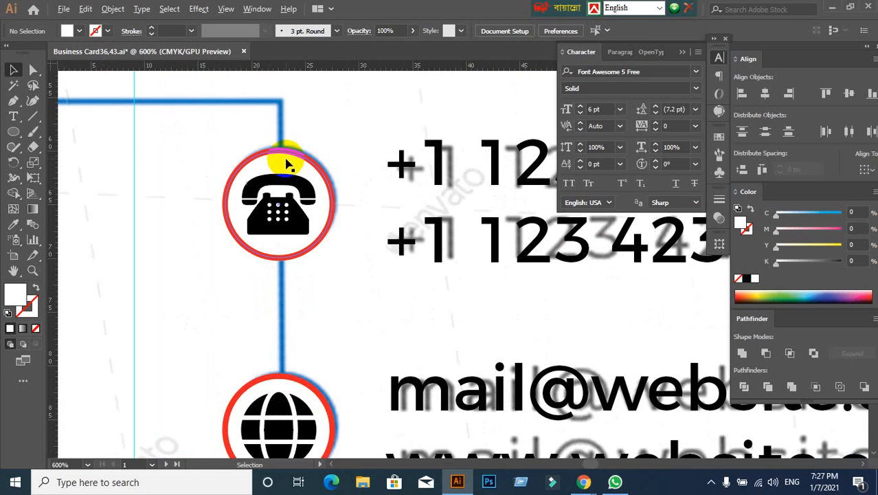
drag(37, 75, 86, 87)
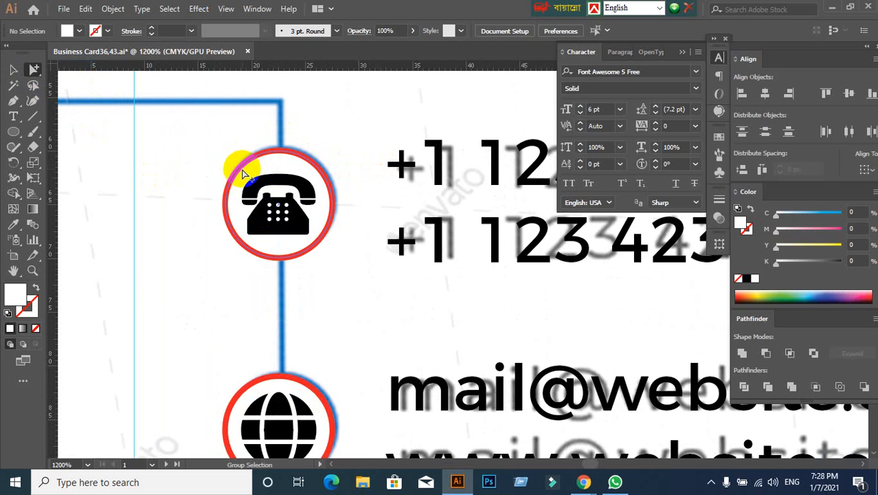
click(278, 167)
click(113, 8)
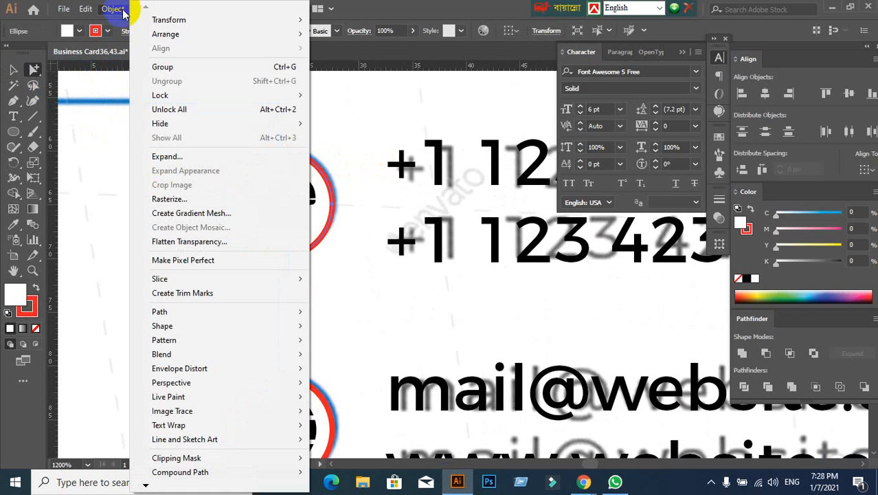
click(160, 158)
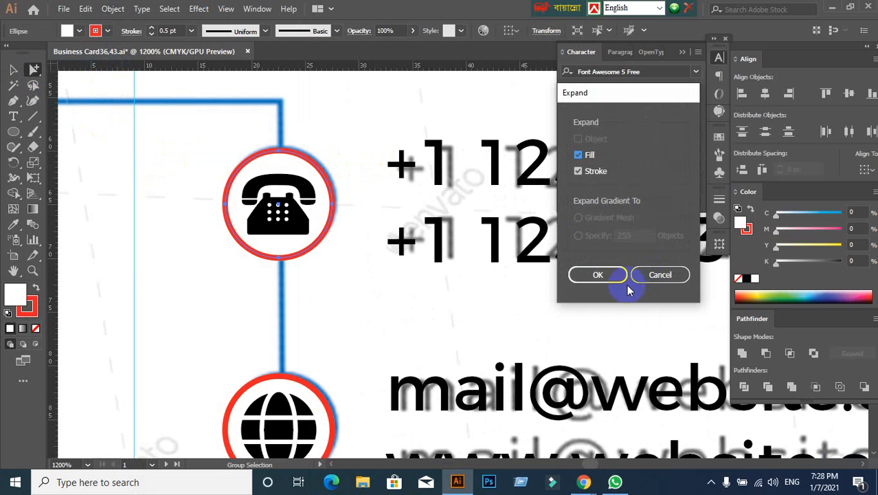
click(595, 274)
- Expand the fill and stroke of the red circle around the globe icon
scroll(340, 248, down, 3)
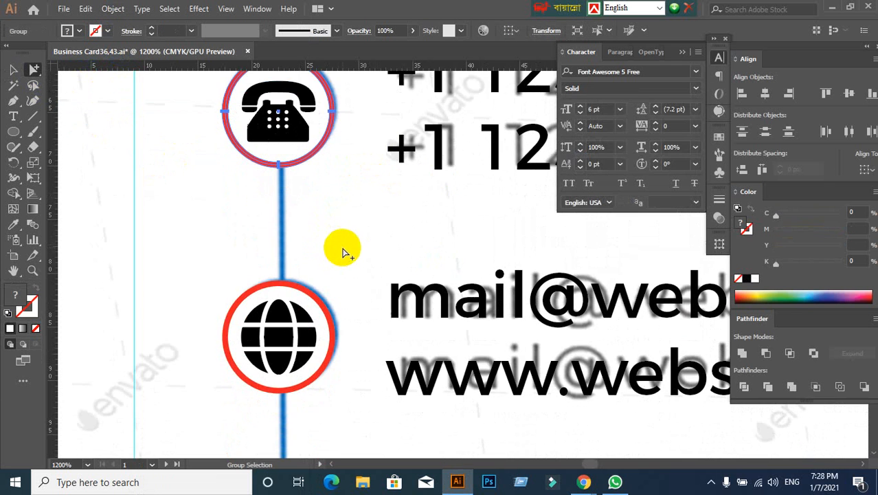
click(266, 294)
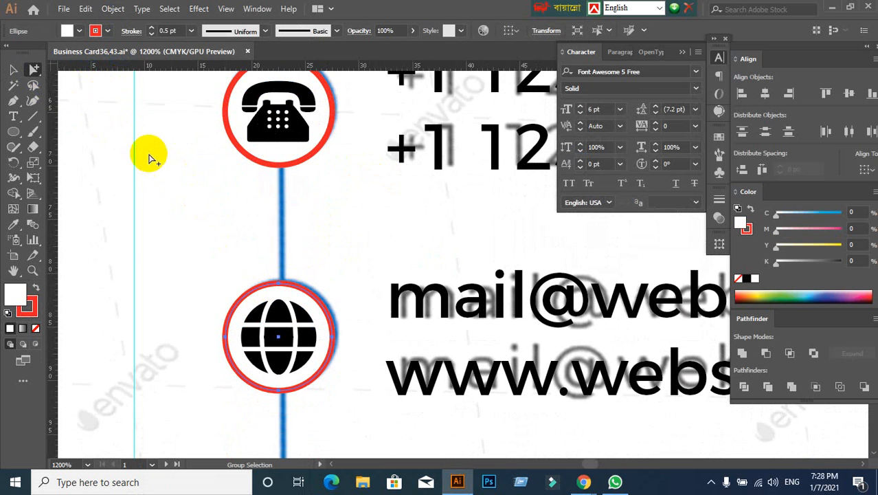
click(111, 10)
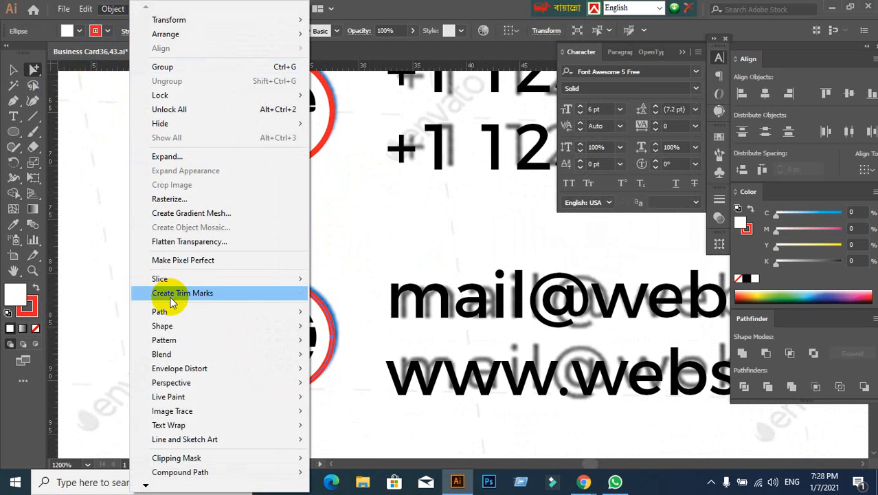
click(180, 156)
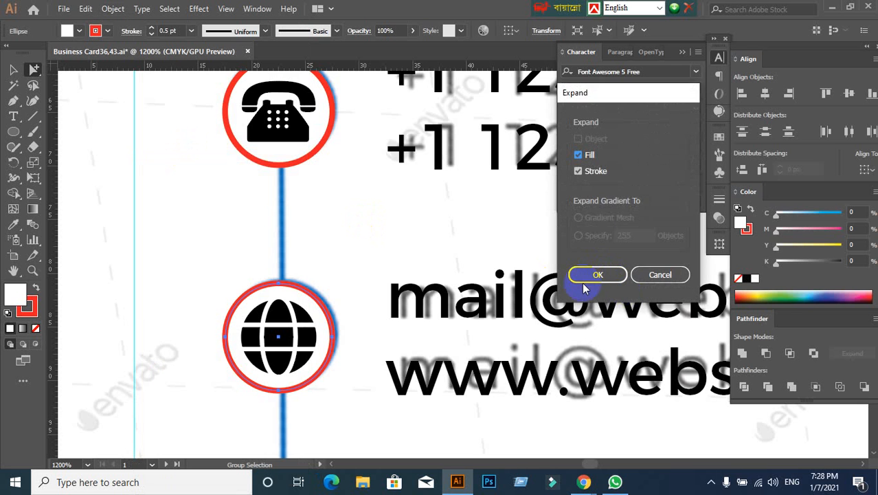
click(594, 278)
- Expand the fill and stroke of the red circle around the map marker, then deselect it
scroll(357, 273, down, 3)
scroll(361, 301, down, 2)
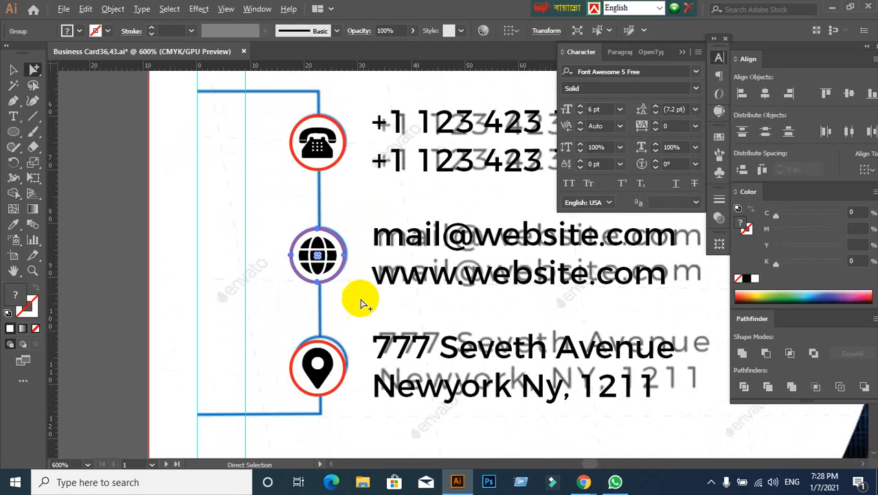
drag(340, 353, 352, 277)
scroll(376, 343, up, 1)
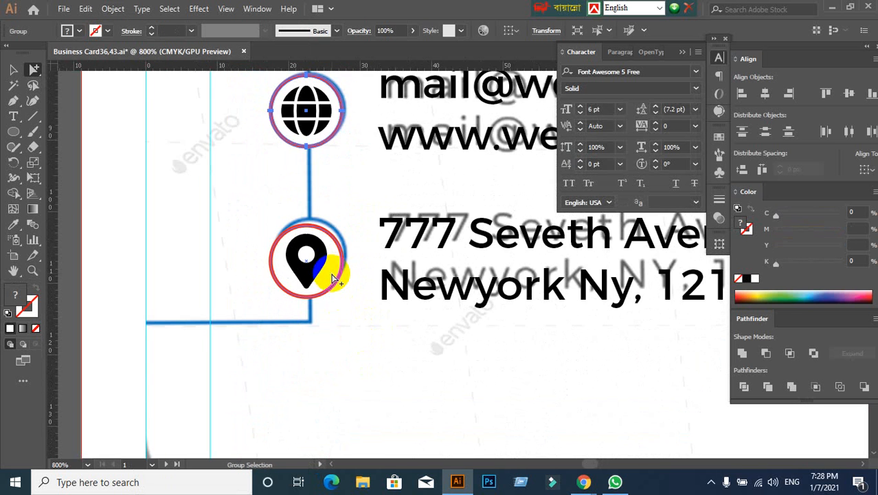
click(332, 278)
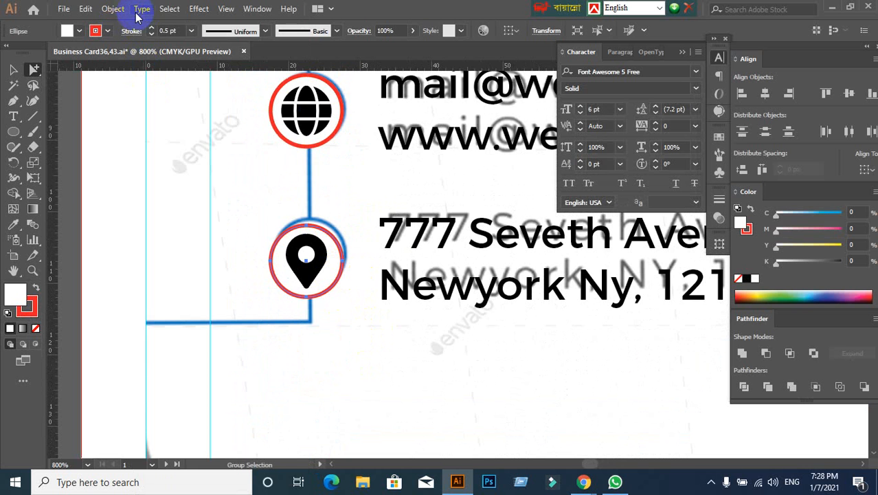
click(113, 8)
click(166, 156)
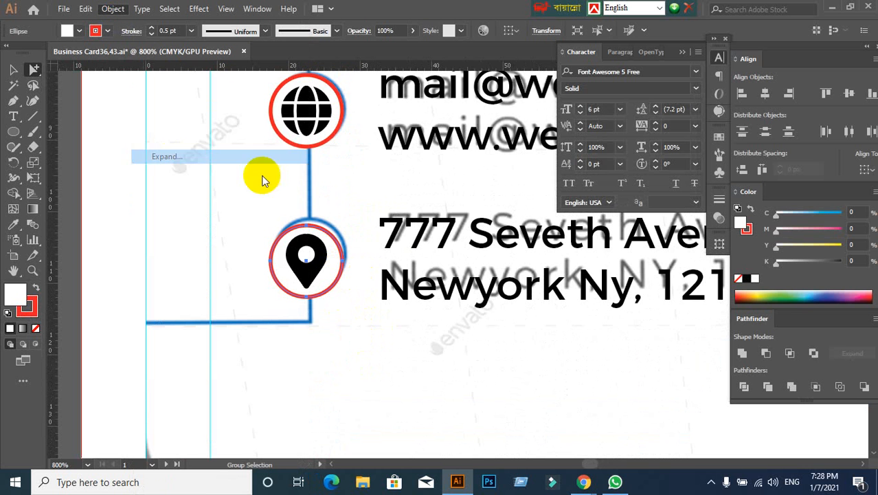
click(609, 275)
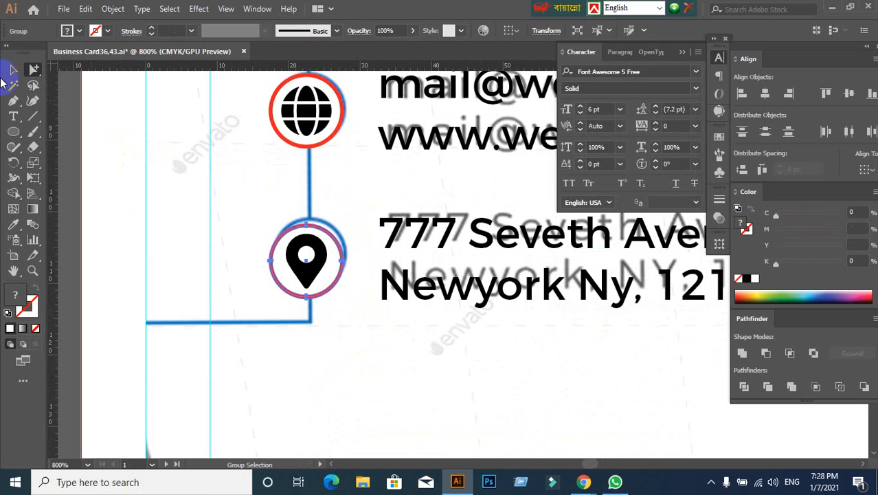
click(13, 70)
click(213, 138)
- Draw a diagonal line on the empty canvas beside the artboard and give it a red 1 pt stroke
scroll(202, 171, down, 1)
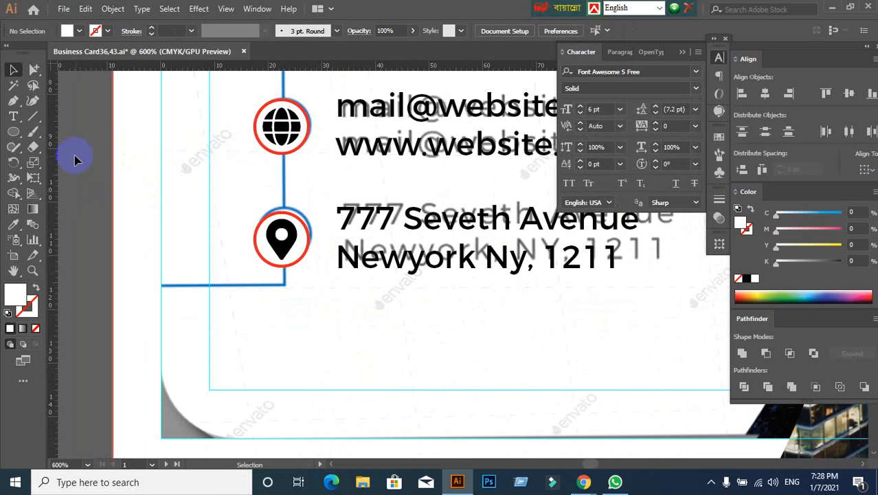
drag(117, 165, 308, 174)
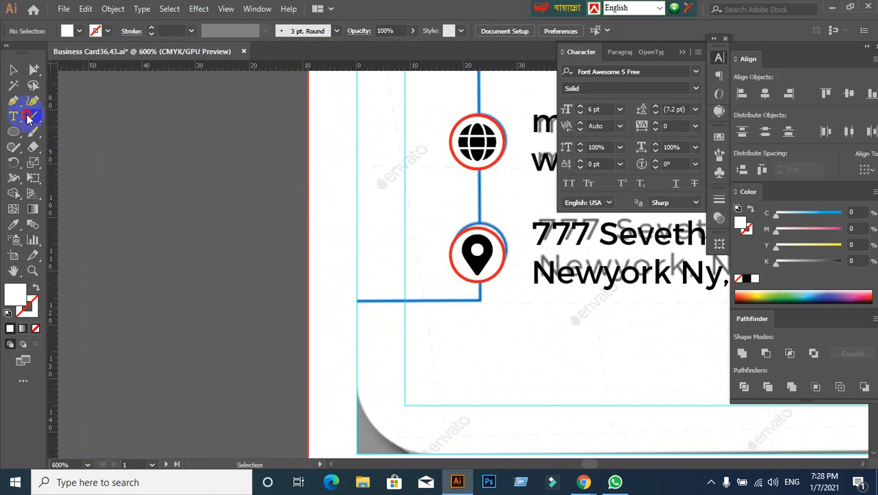
drag(101, 124, 249, 321)
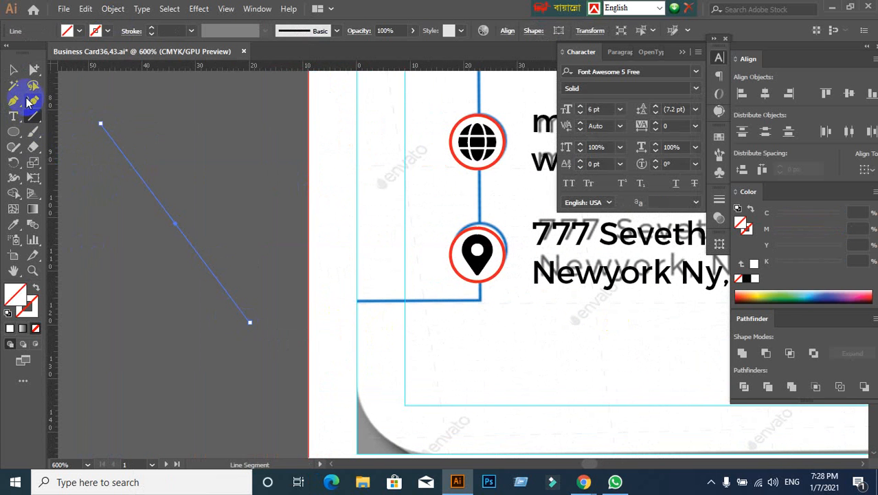
click(12, 69)
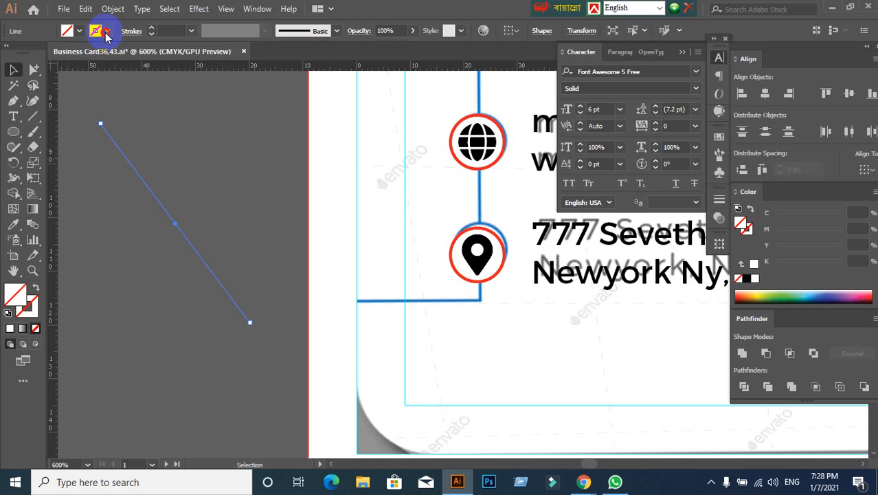
click(107, 32)
click(44, 54)
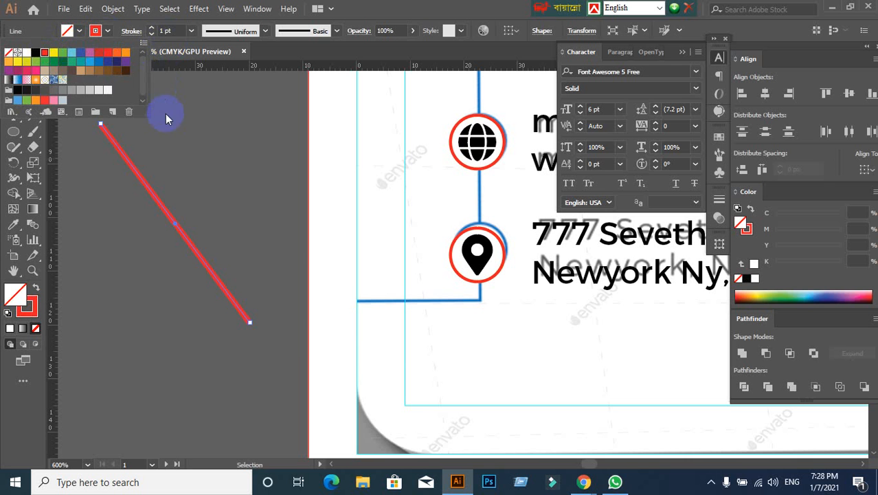
- Expand the fill and stroke of the red diagonal line beside the artboard
click(113, 9)
click(167, 153)
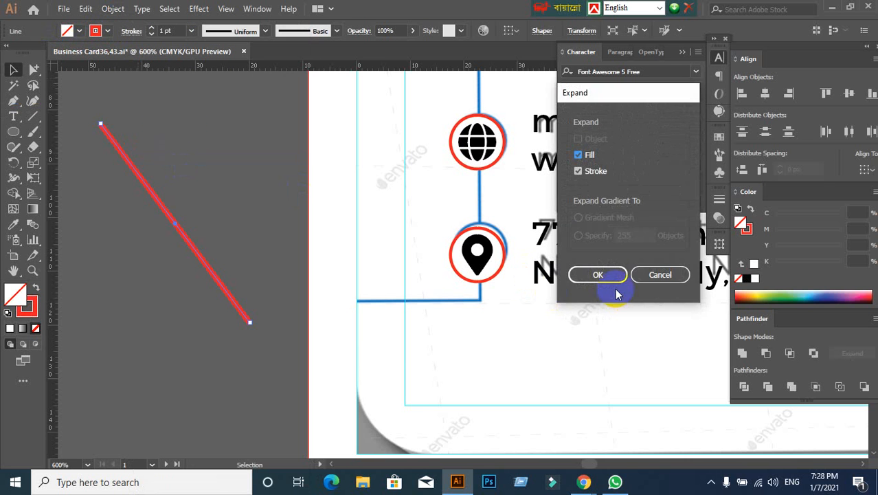
key(Return)
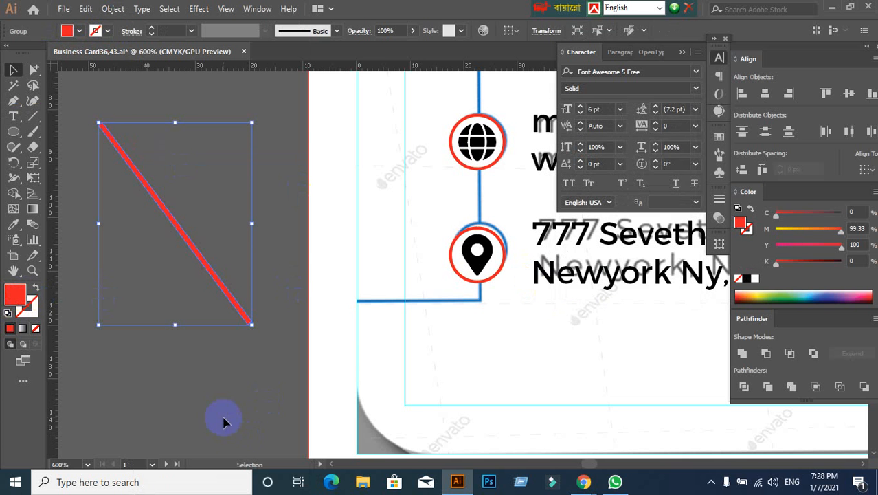
- Switch to the Google Meet call in Chrome, admit the waiting participant and return to Illustrator
mouse_move(583, 481)
click(539, 442)
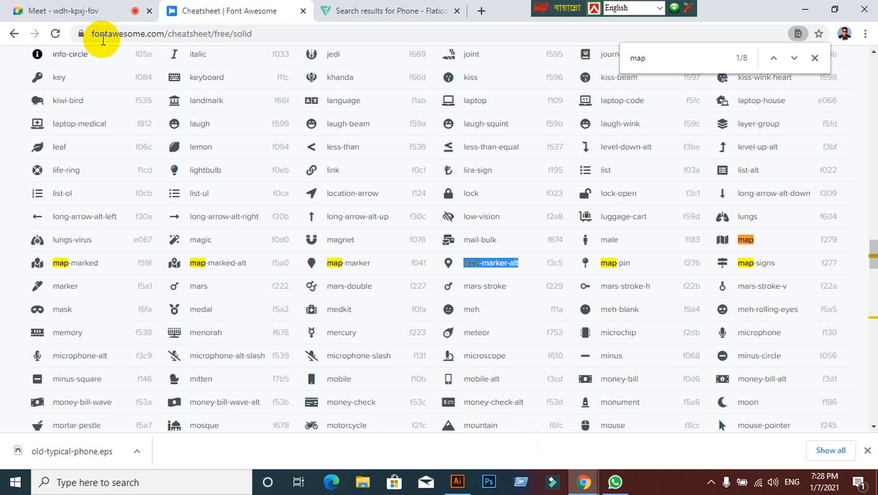
click(66, 15)
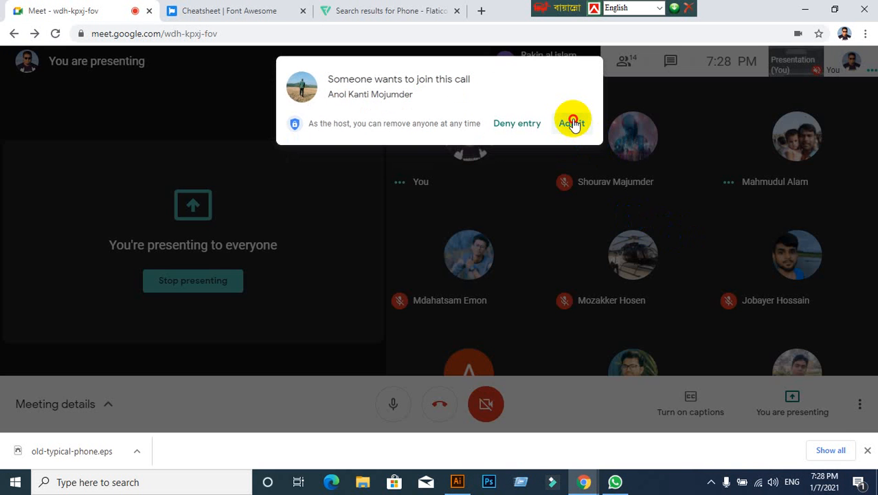
click(571, 124)
click(457, 481)
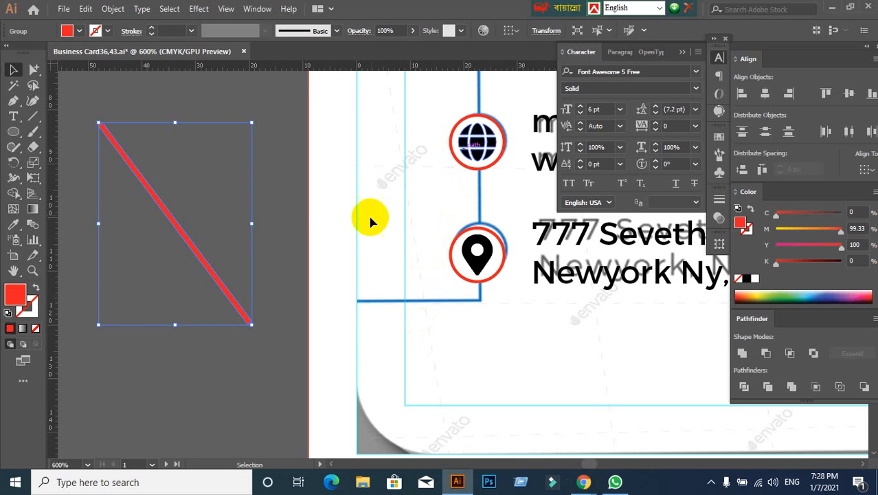
- Delete the expanded red line beside the artboard
click(248, 185)
click(114, 321)
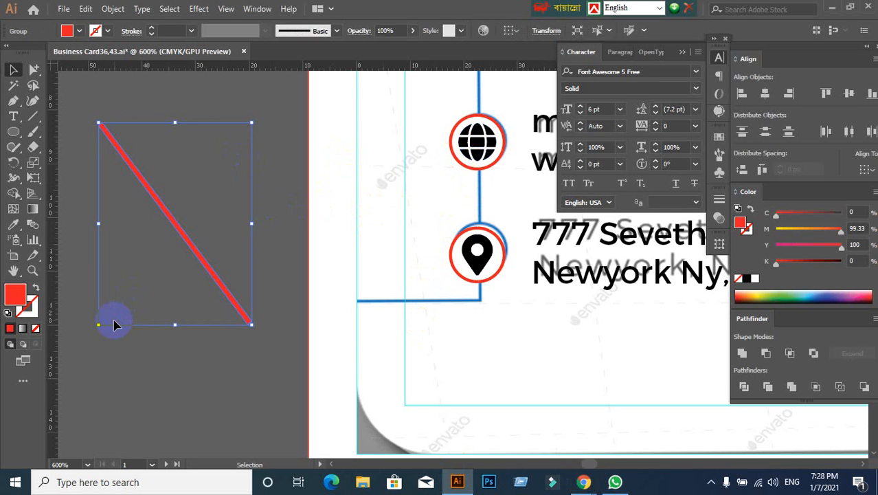
key(Delete)
- Combine the phone, web and address contact rows into one group
scroll(257, 308, down, 4)
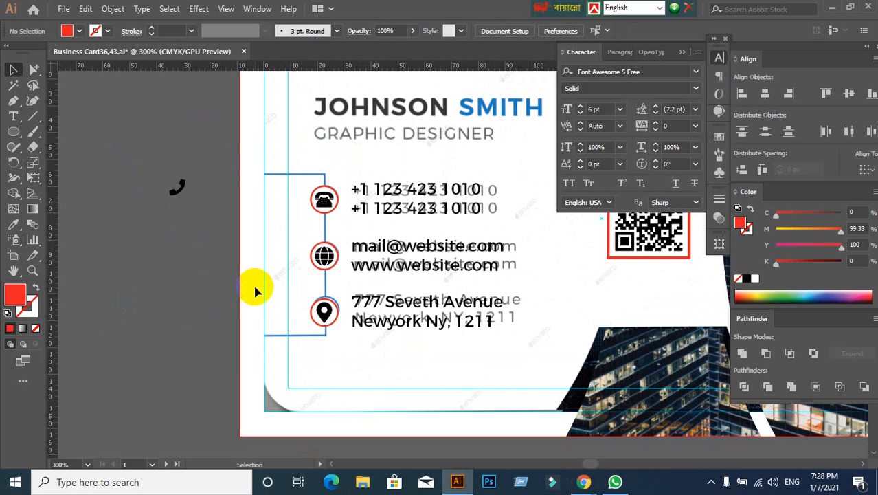
click(324, 250)
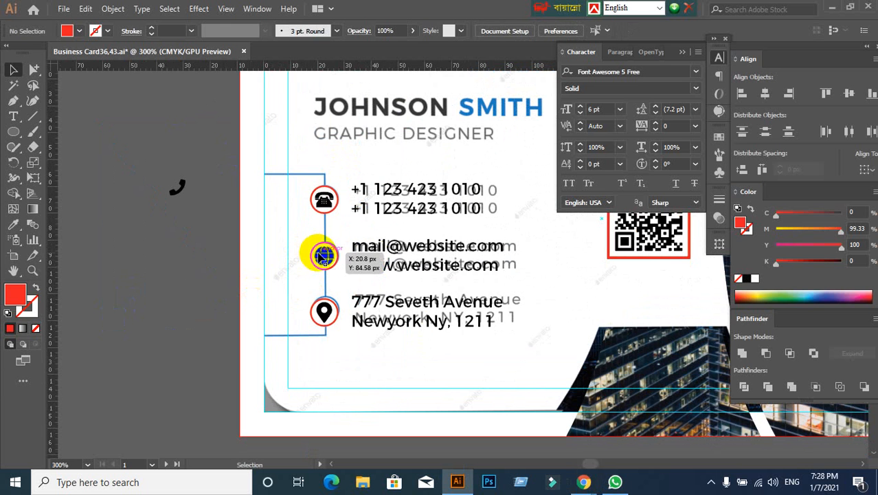
click(323, 312)
click(323, 199)
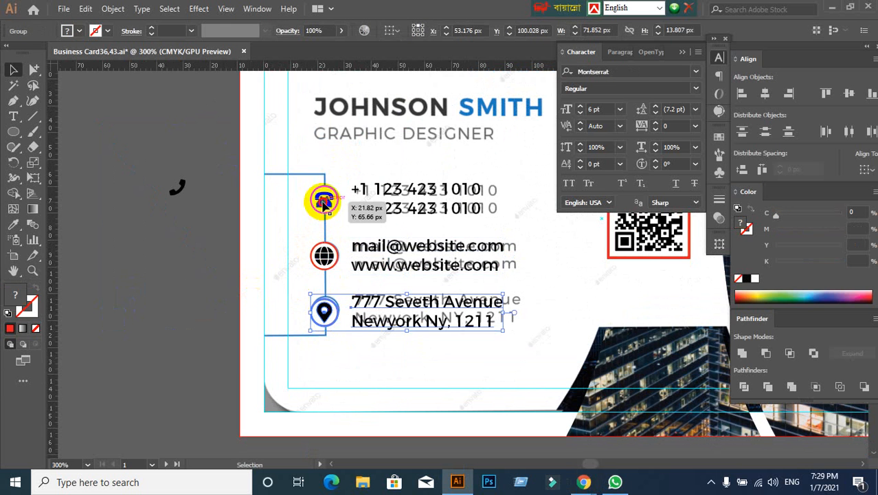
click(182, 278)
drag(283, 184, 525, 350)
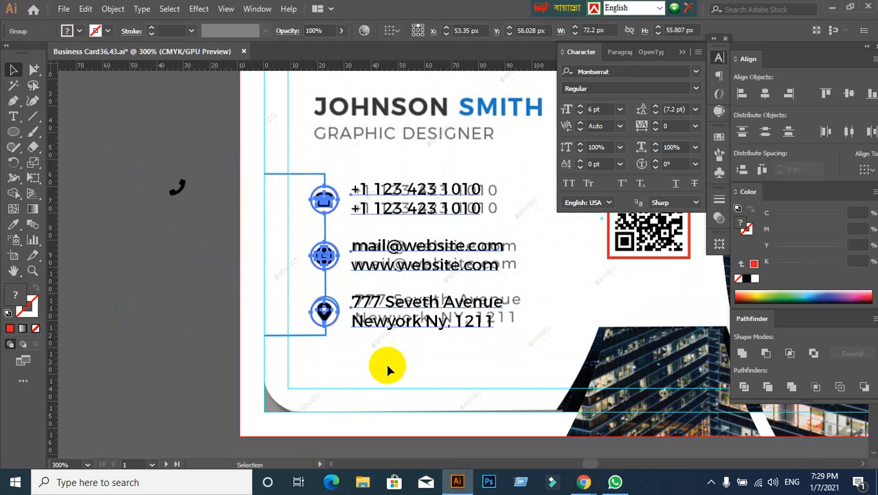
click(188, 347)
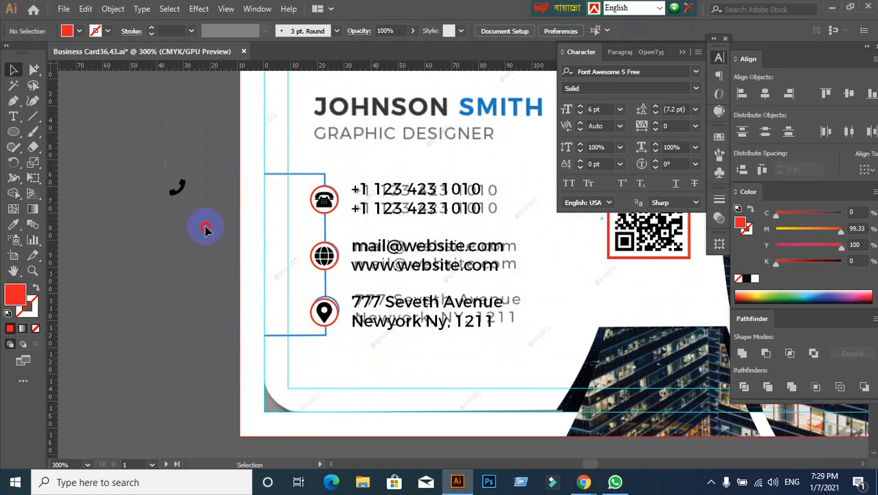
- Delete the spare phone handset icon from the empty canvas beside the artboard
drag(178, 190, 120, 187)
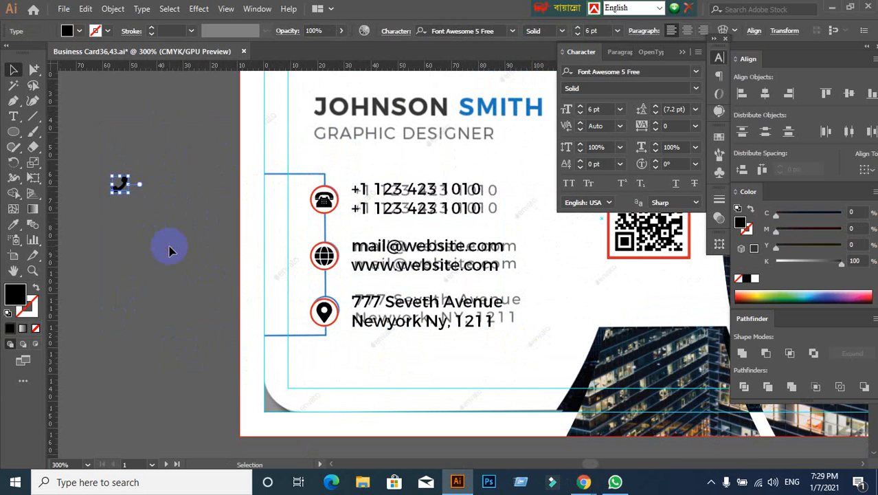
click(169, 246)
scroll(281, 296, up, 1)
scroll(275, 294, down, 1)
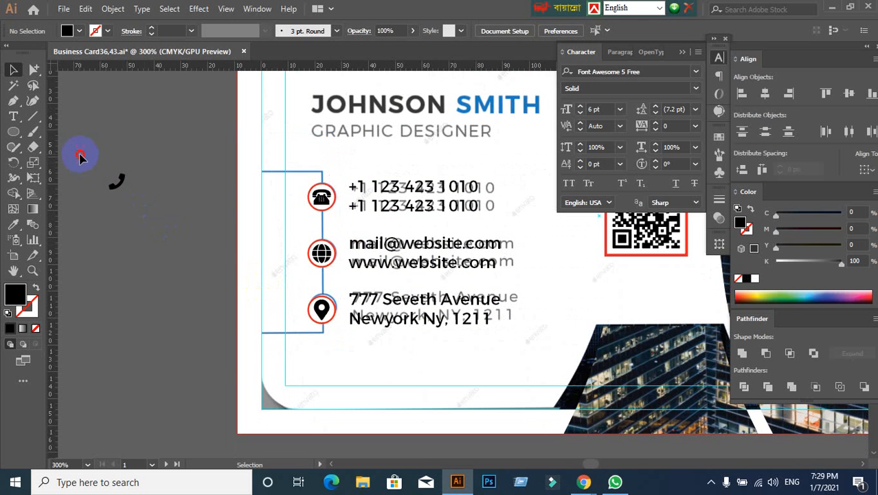
drag(79, 158, 144, 233)
click(199, 237)
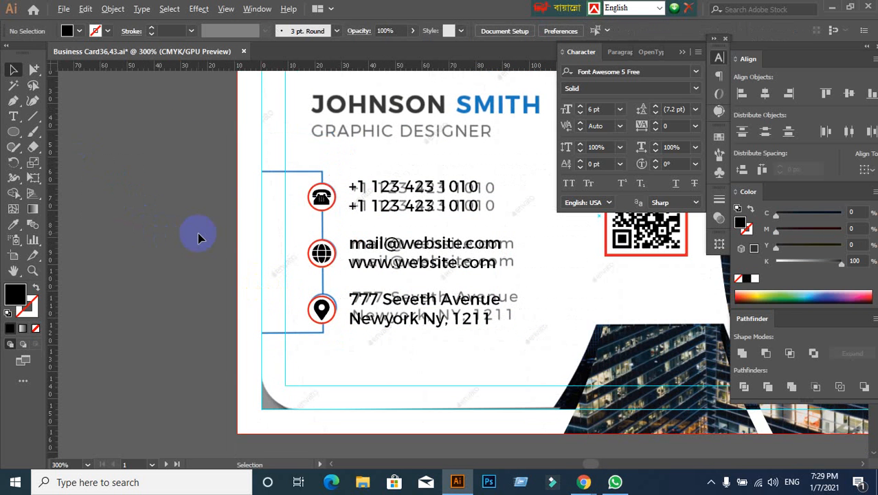
- Draw a rectangle over the reference connector line, from the left bleed edge to the contact icons, with no fill and a 1 pt black stroke
scroll(220, 243, up, 1)
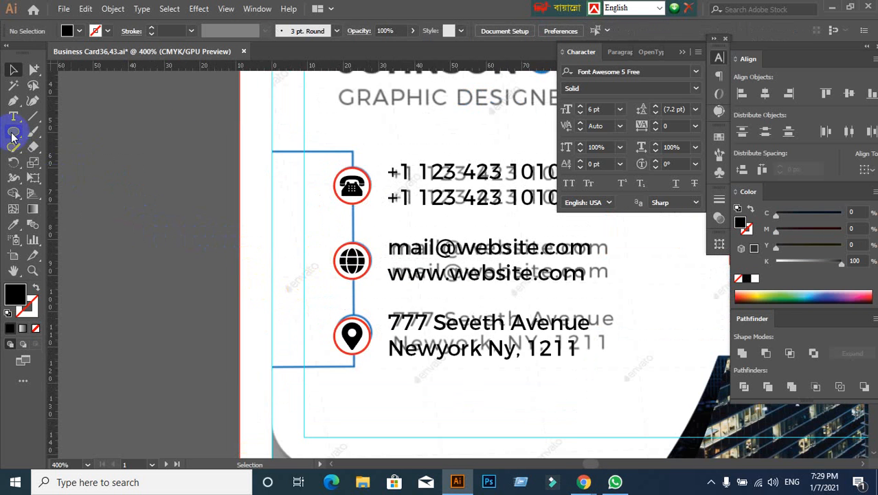
drag(12, 136, 51, 130)
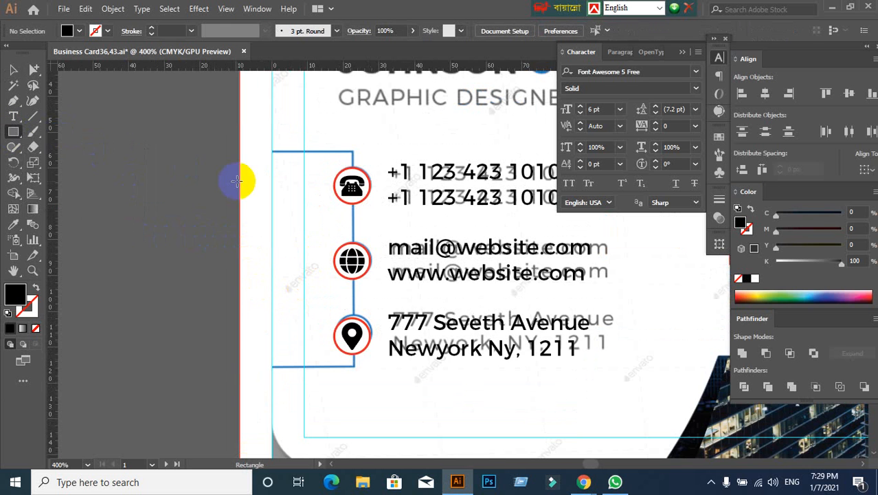
mouse_move(239, 151)
mouse_down()
mouse_move(347, 254)
mouse_move(353, 382)
mouse_move(353, 366)
mouse_up()
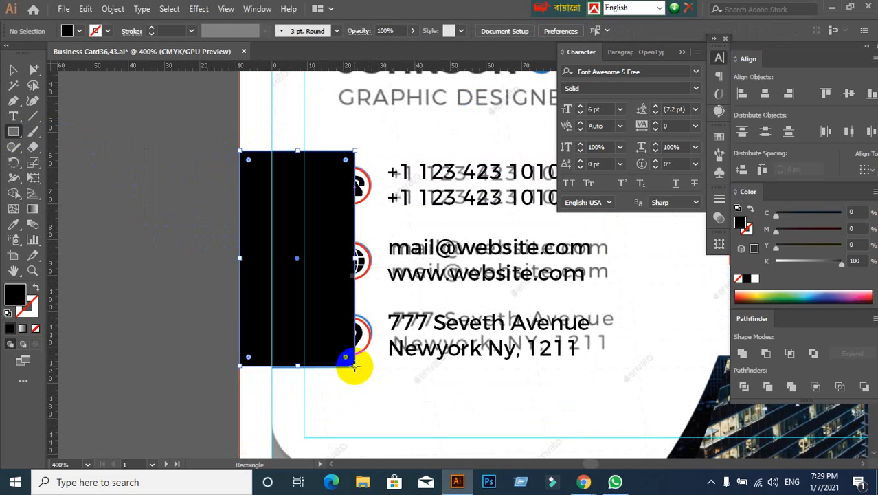
click(35, 289)
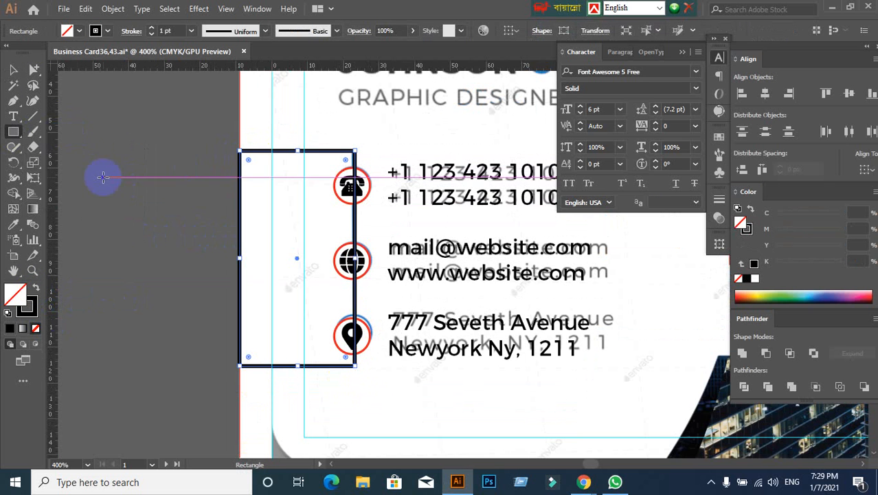
- Change the connector rectangle's stroke colour to light blue
click(107, 30)
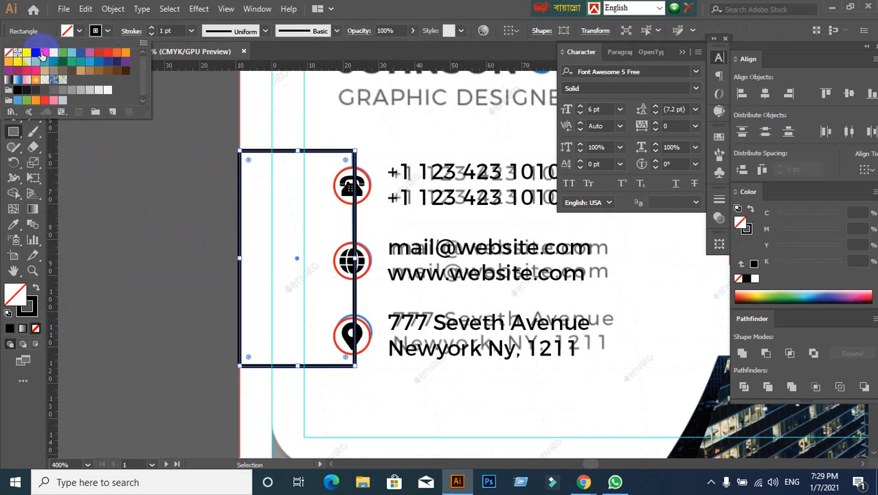
click(43, 53)
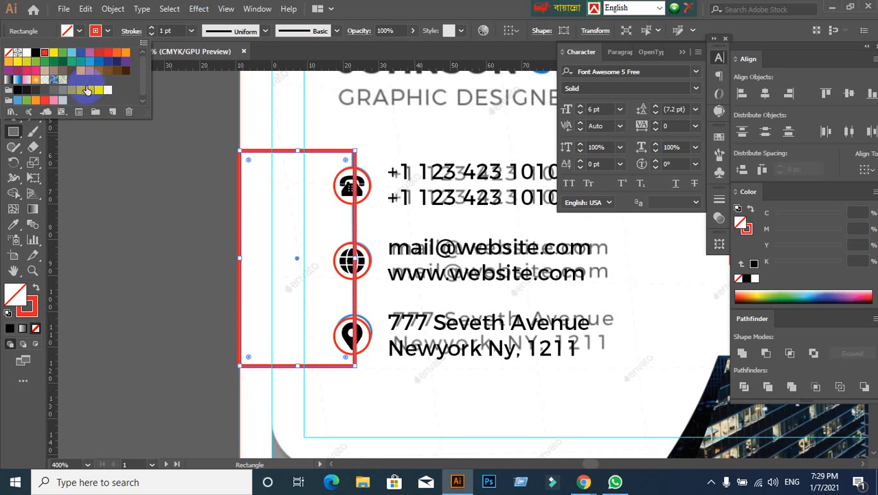
click(73, 53)
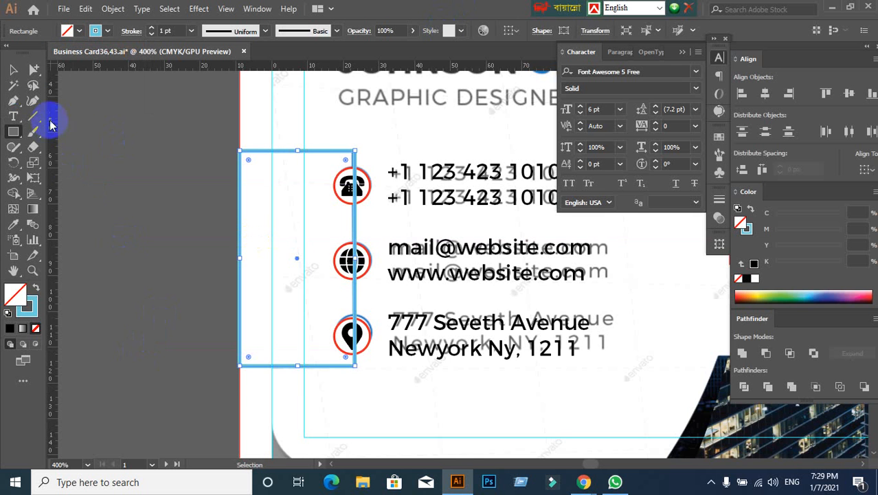
click(118, 219)
scroll(363, 261, up, 1)
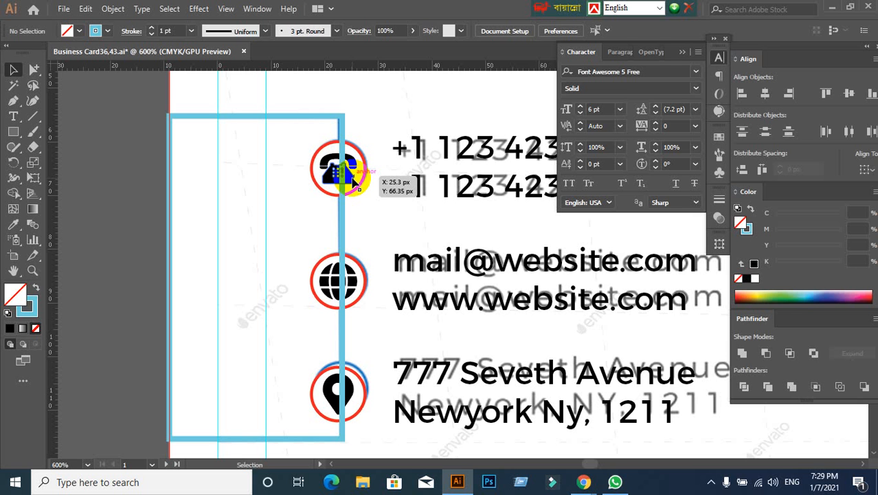
drag(352, 178, 349, 173)
click(230, 244)
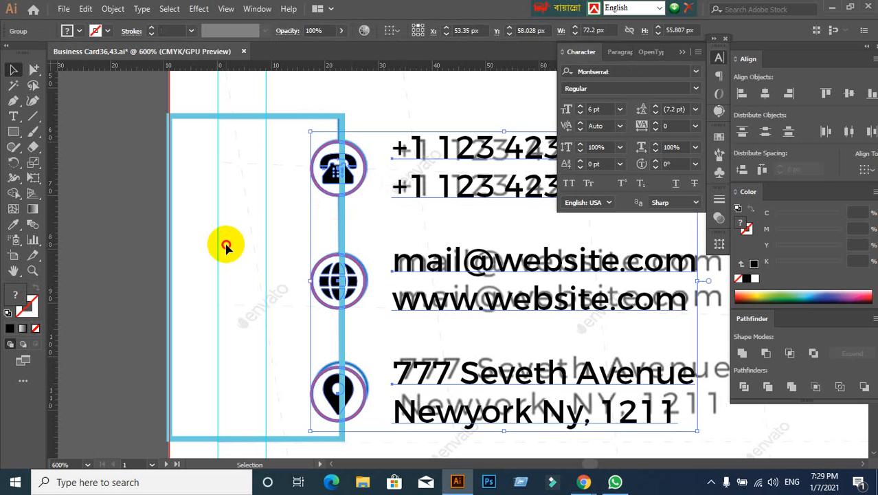
scroll(254, 224, up, 2)
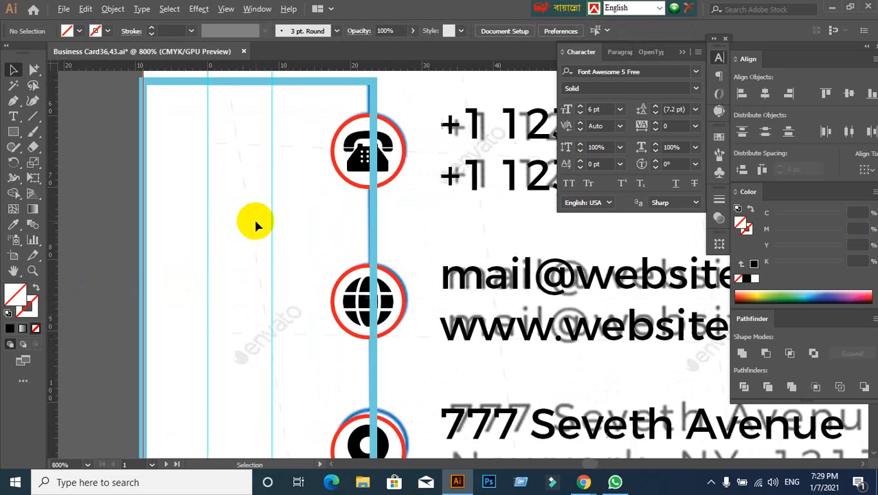
scroll(254, 224, down, 2)
click(333, 168)
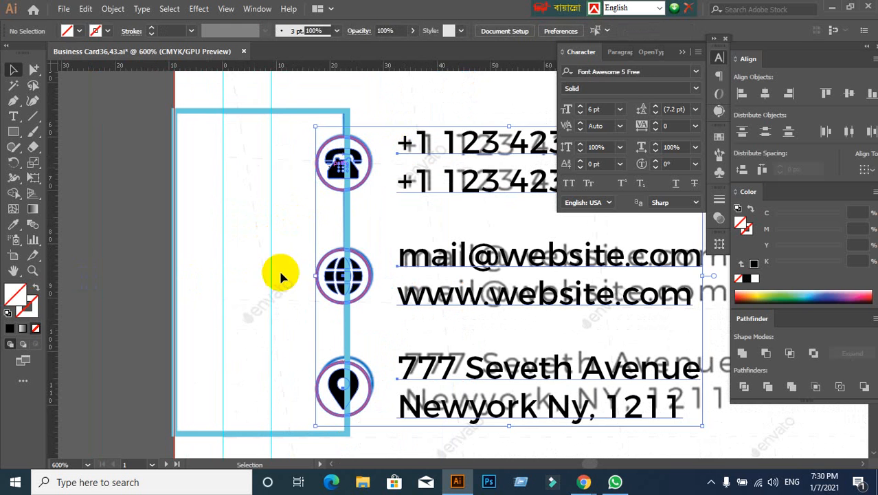
click(283, 275)
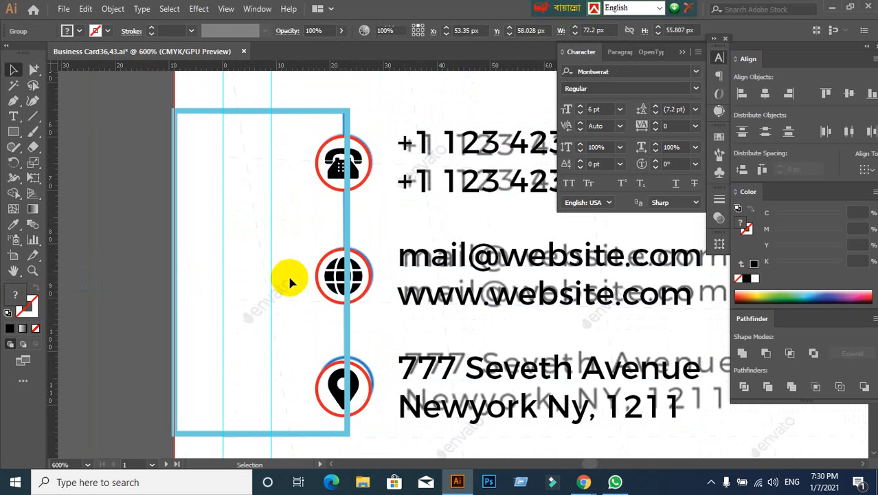
click(345, 221)
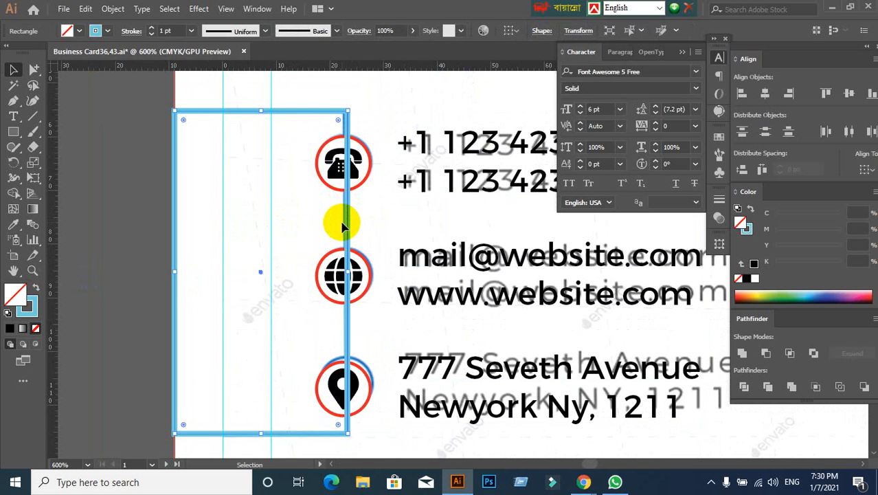
click(122, 284)
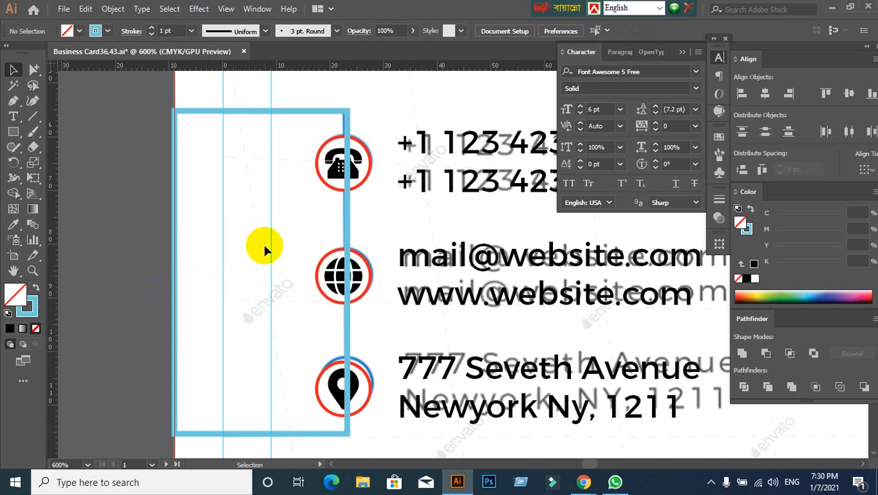
click(348, 227)
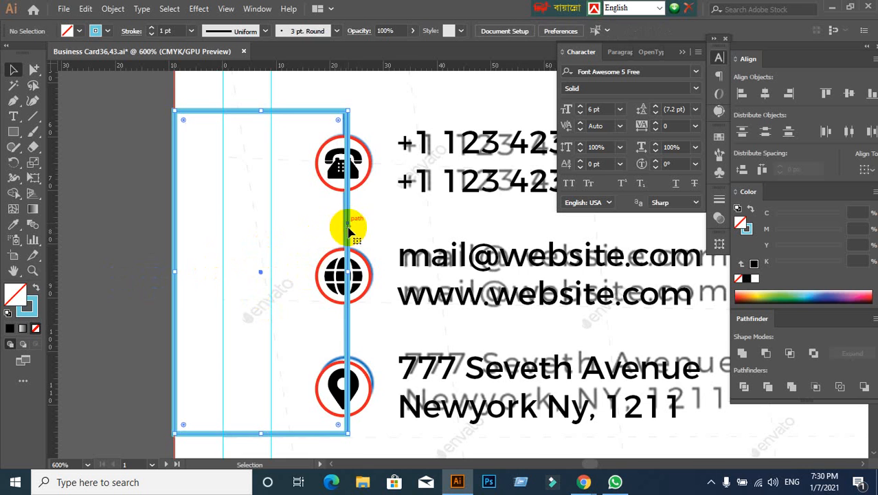
- Stretch the light blue rectangle's left side outward about 9 px beyond the artboard's bleed edge
drag(133, 264, 226, 261)
click(207, 207)
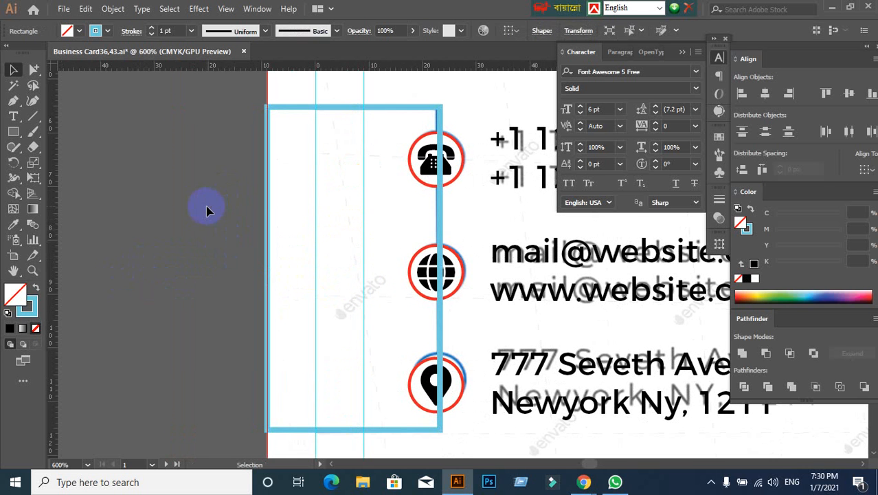
click(268, 212)
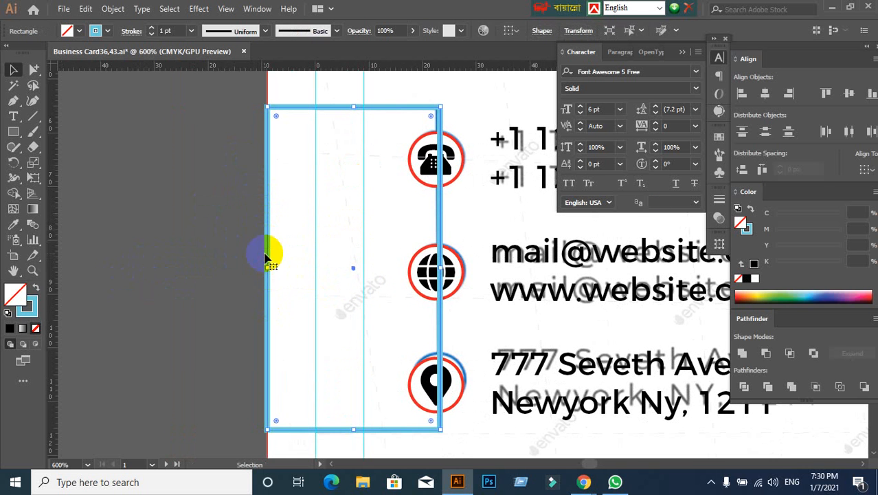
mouse_move(267, 268)
mouse_down()
mouse_move(232, 294)
mouse_move(272, 270)
mouse_move(219, 266)
mouse_up()
click(157, 280)
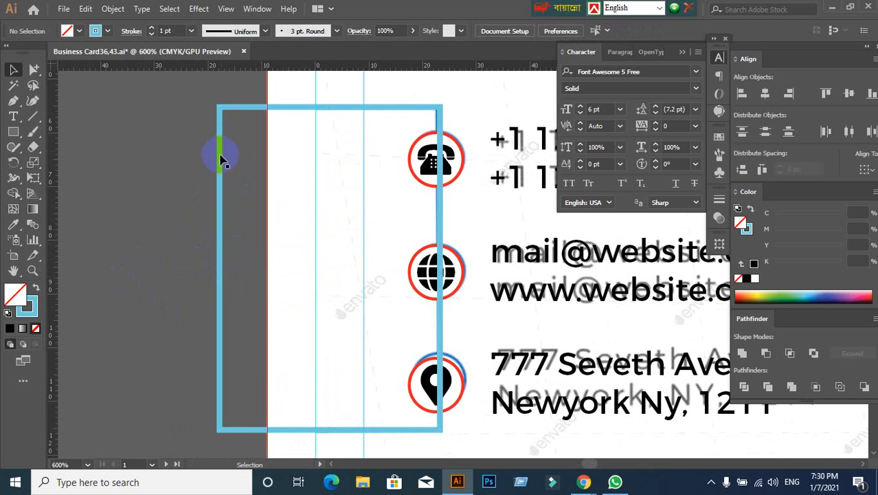
- Expand the light blue connector rectangle's stroke into a filled shape
drag(187, 114, 240, 231)
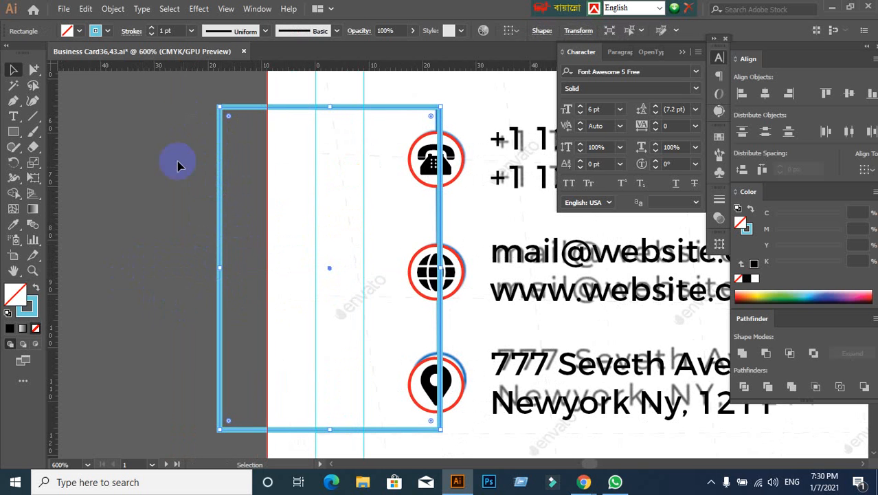
click(111, 9)
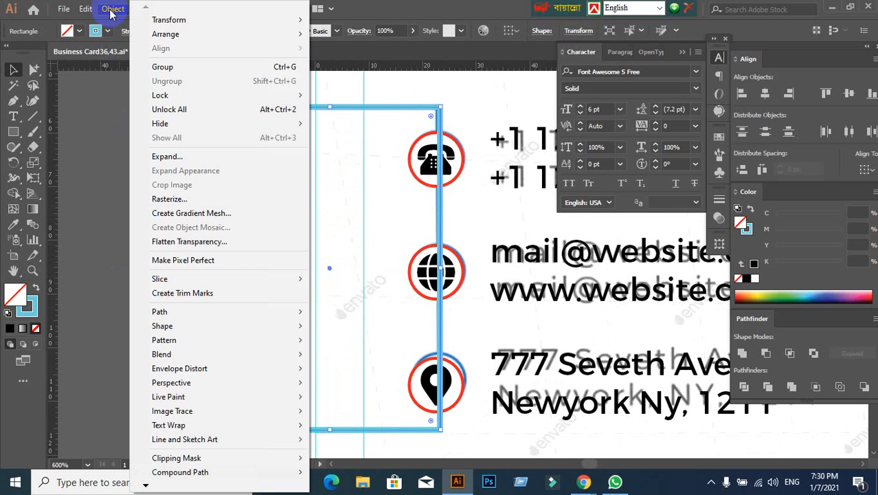
click(172, 157)
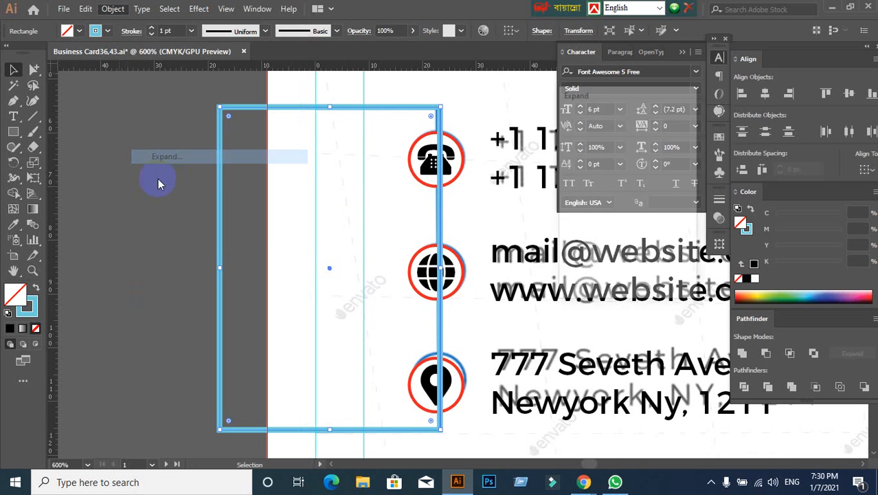
click(603, 272)
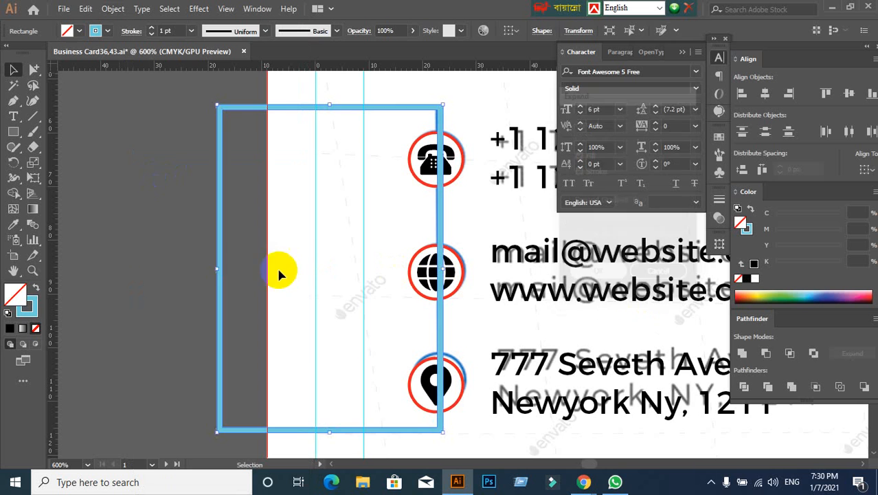
click(105, 251)
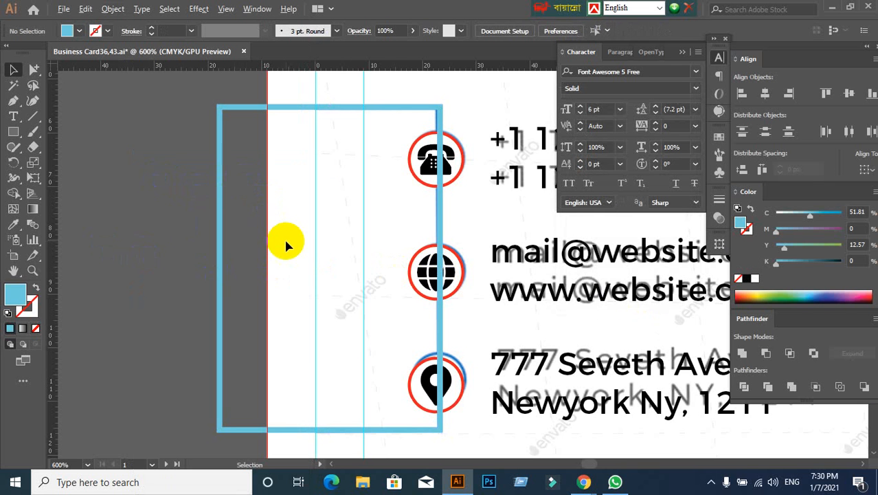
scroll(283, 236, down, 2)
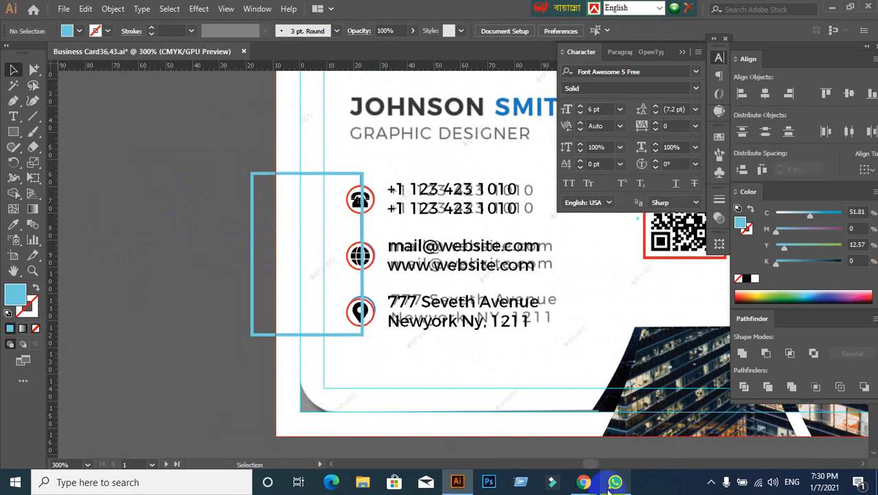
- Switch to the Google Meet call in Chrome, admit the waiting participant and return to Illustrator
click(584, 482)
click(539, 444)
click(577, 132)
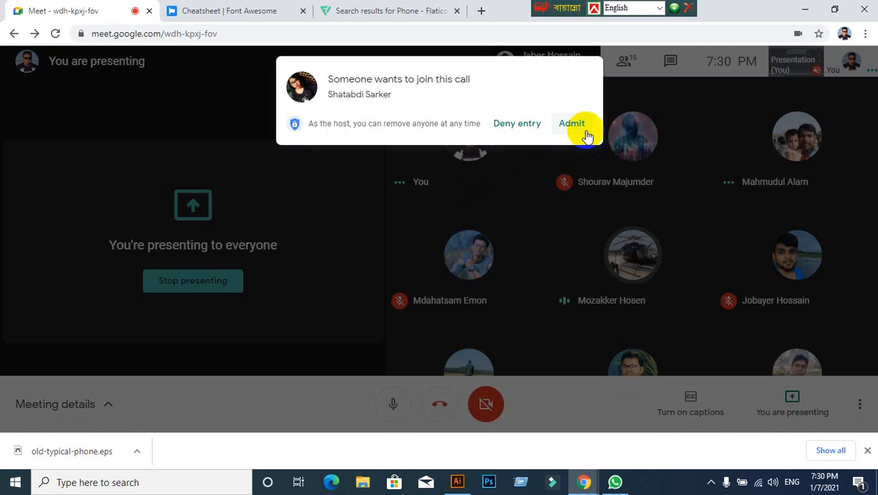
key(alt+Tab)
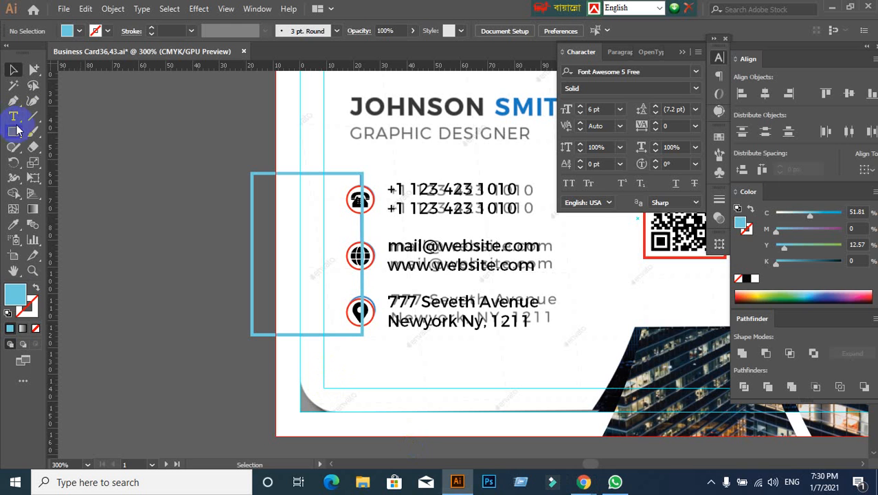
- Draw a vertical line along the artboard's bleed edge across the light blue frame and divide the frame with it
drag(33, 117, 79, 112)
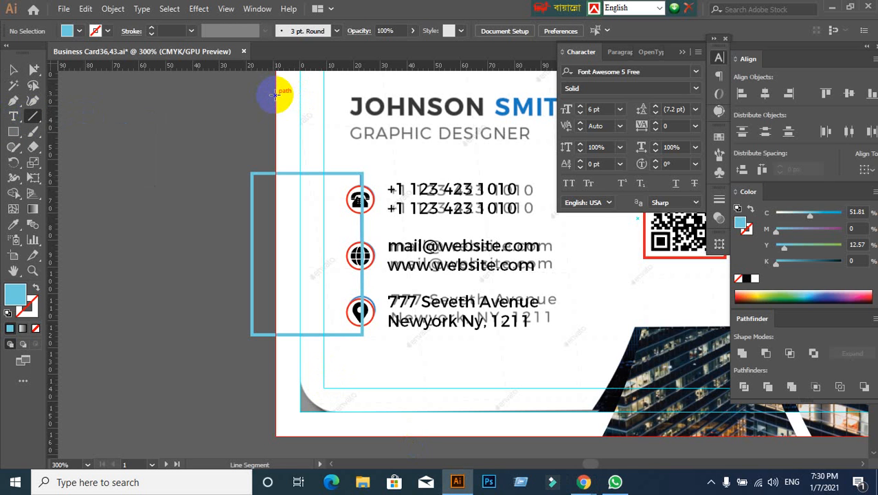
mouse_move(275, 94)
mouse_down()
mouse_move(284, 304)
mouse_move(275, 419)
mouse_up()
click(13, 70)
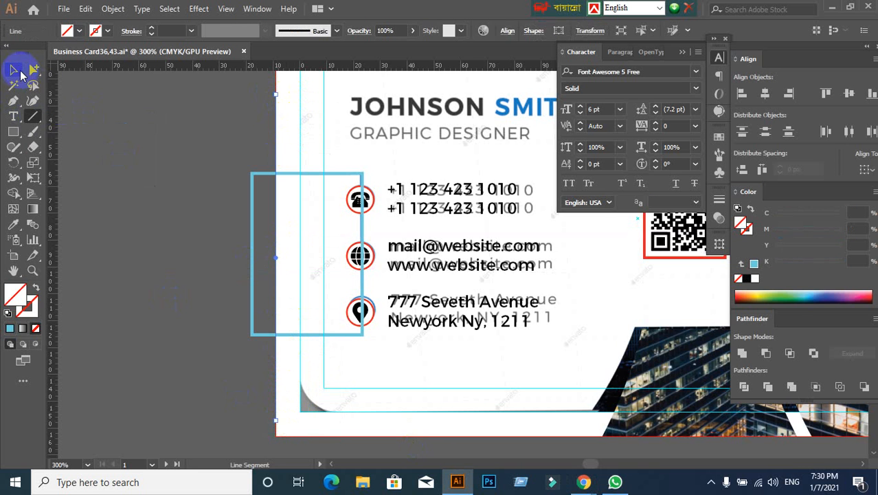
shift+click(290, 294)
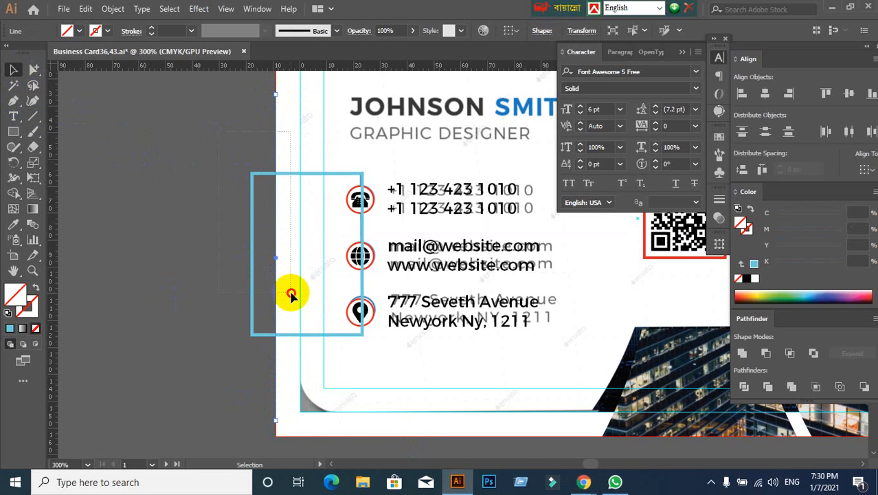
click(743, 386)
- Ungroup the divided frame pieces and delete the part lying outside the bleed edge
right_click(272, 225)
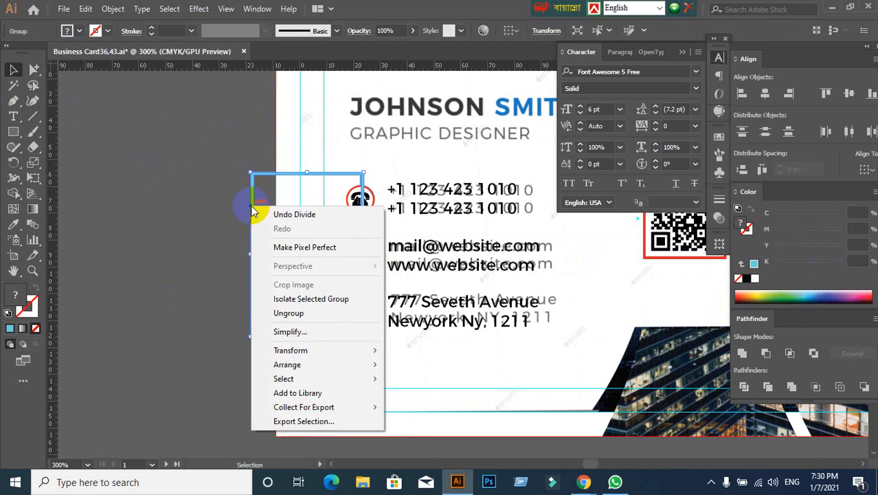
click(285, 310)
click(260, 154)
click(257, 266)
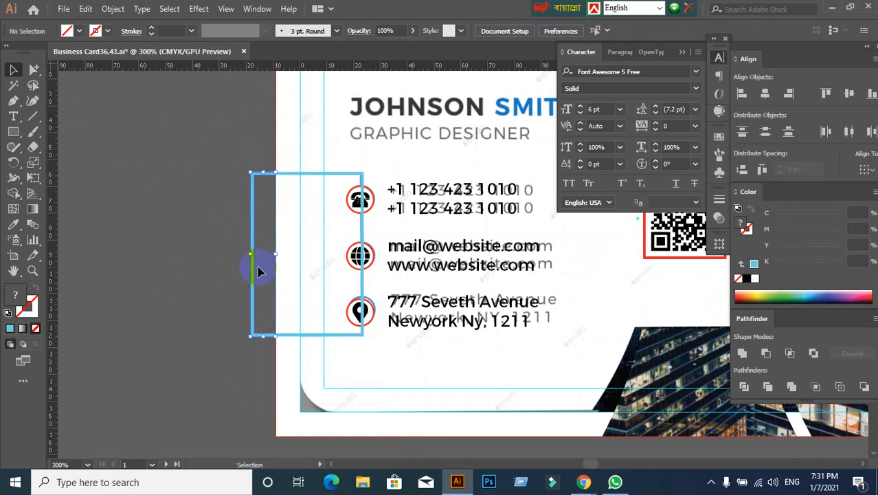
key(Delete)
- Bring the grouped contact icons and text to the front, above the light blue frame
drag(555, 284, 411, 235)
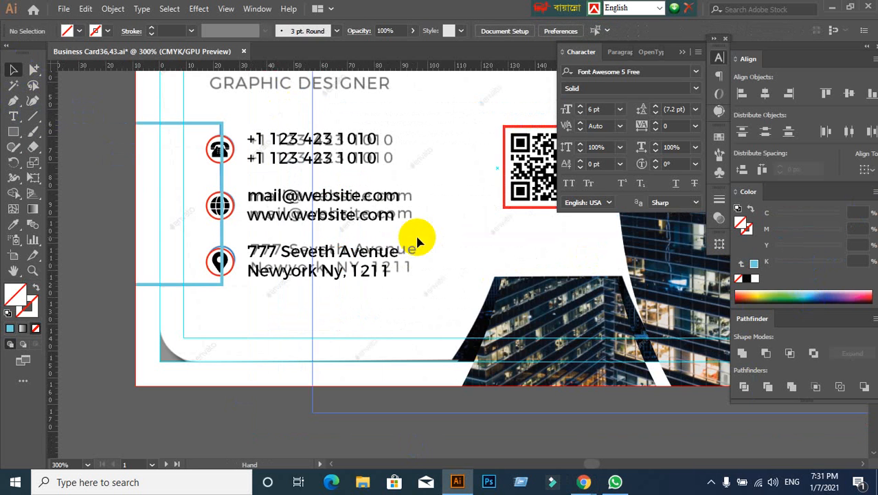
scroll(155, 182, up, 1)
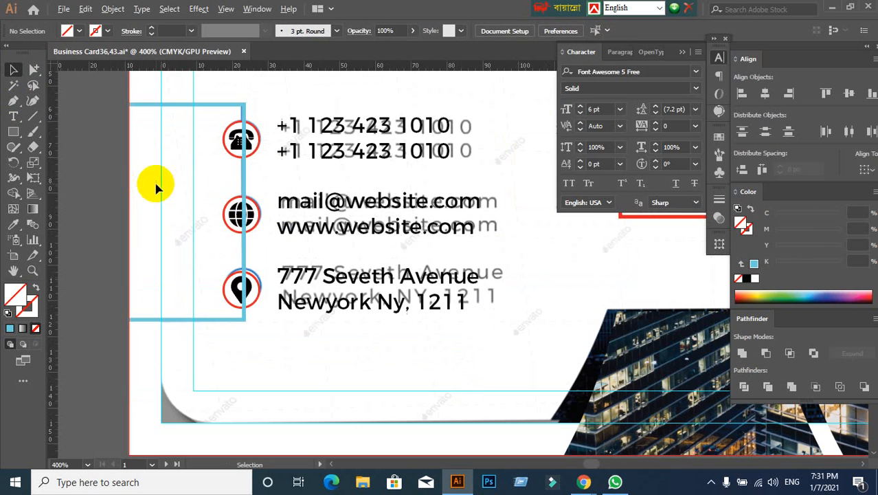
click(244, 146)
key(ctrl+shift+bracketright)
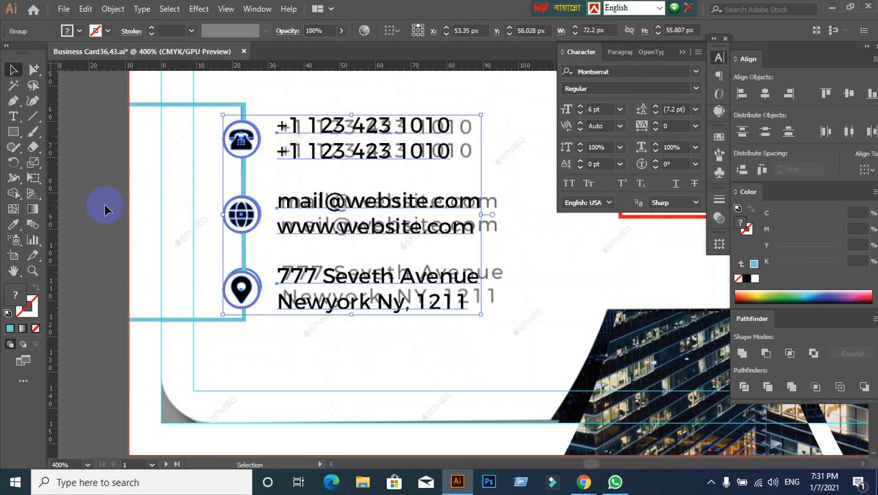
right_click(325, 150)
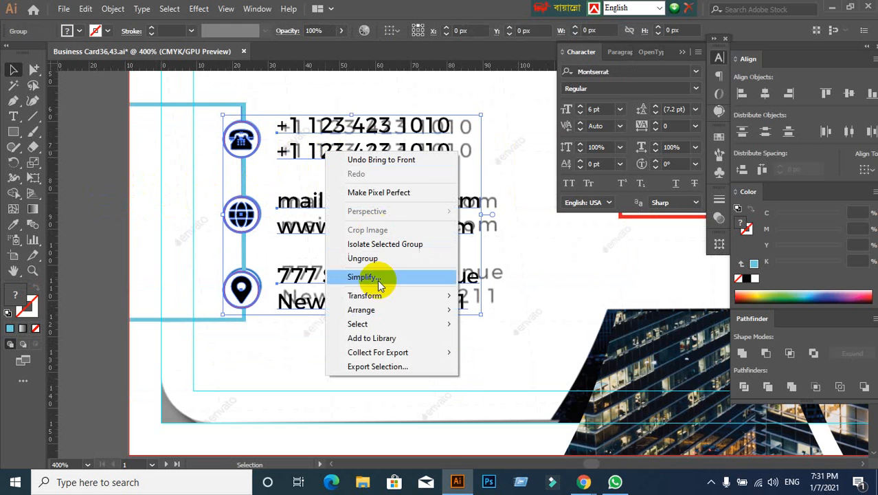
mouse_move(450, 309)
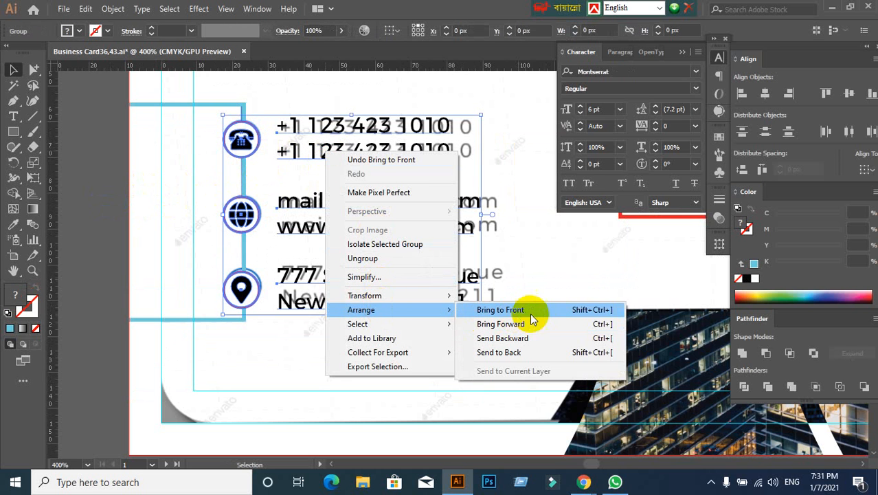
click(532, 208)
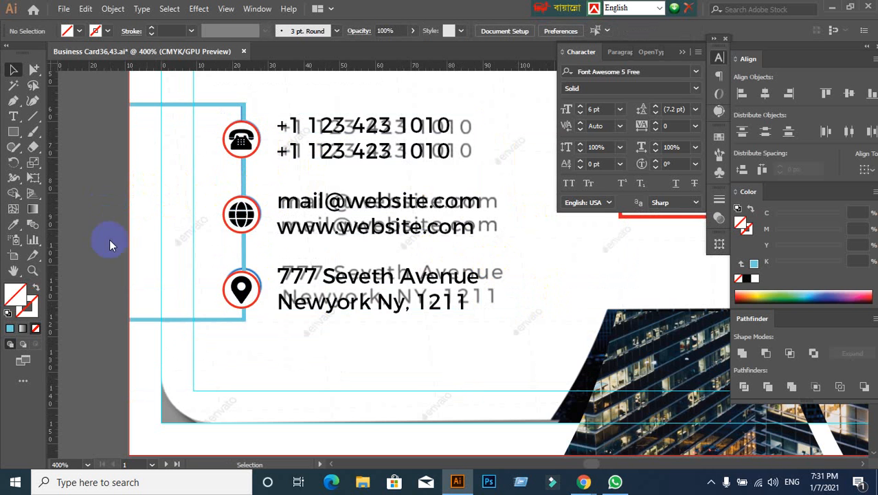
- Ungroup the whole contact block into its separate phone, website and address rows
scroll(112, 183, up, 1)
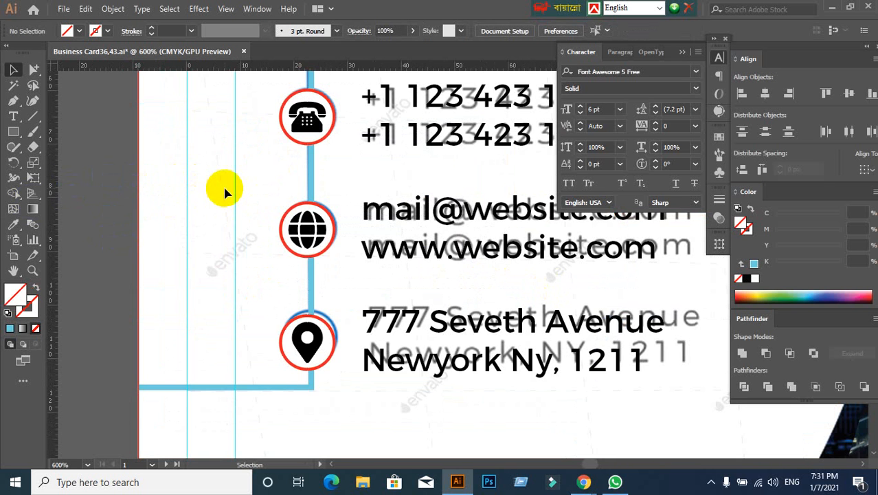
drag(236, 179, 221, 215)
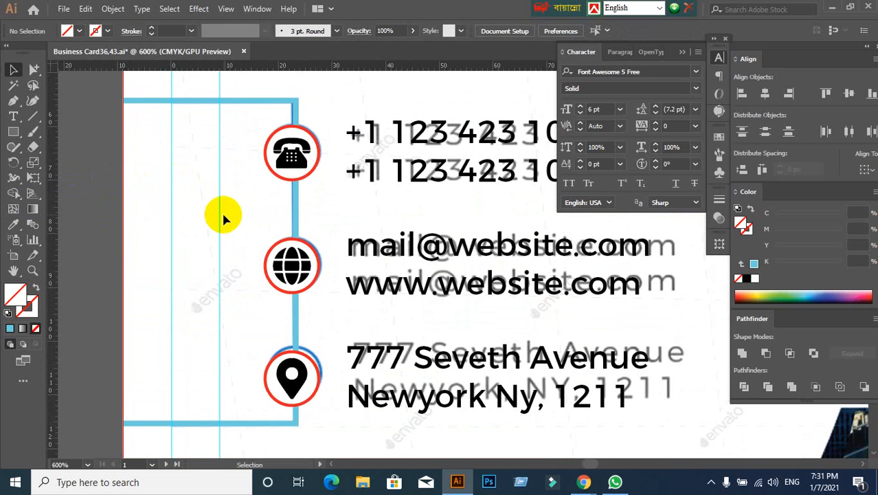
click(395, 177)
right_click(395, 177)
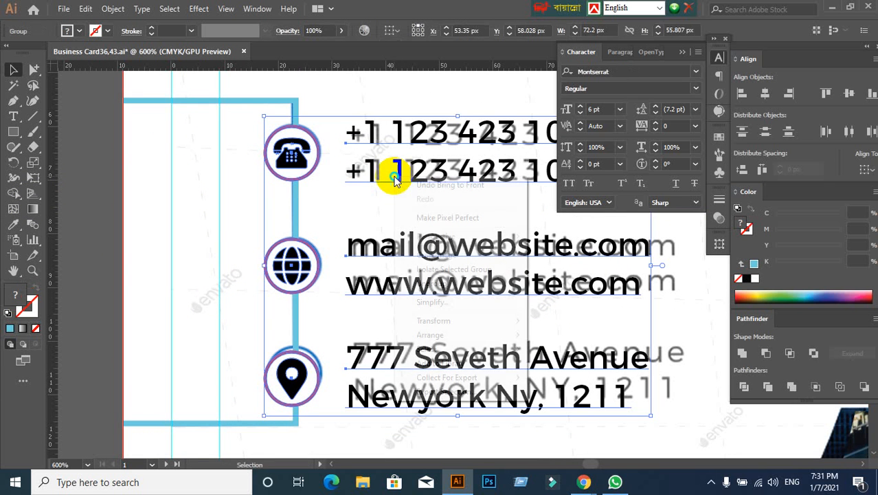
click(218, 254)
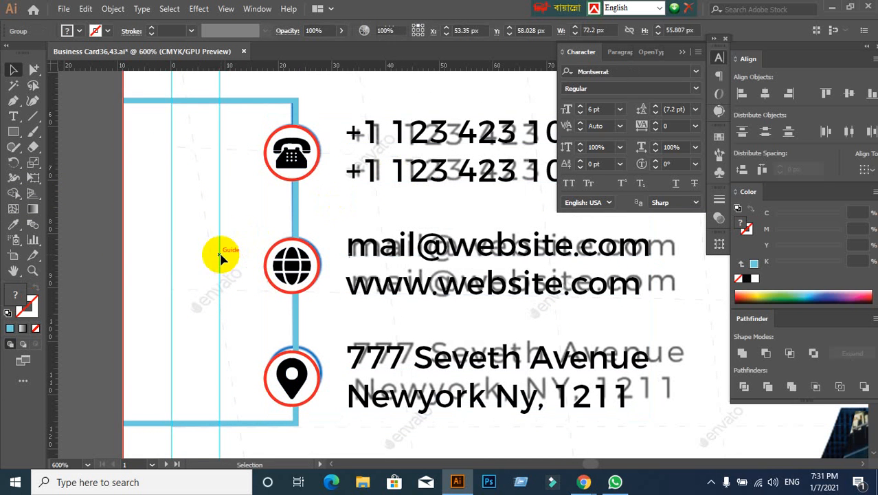
click(304, 165)
click(191, 216)
click(274, 170)
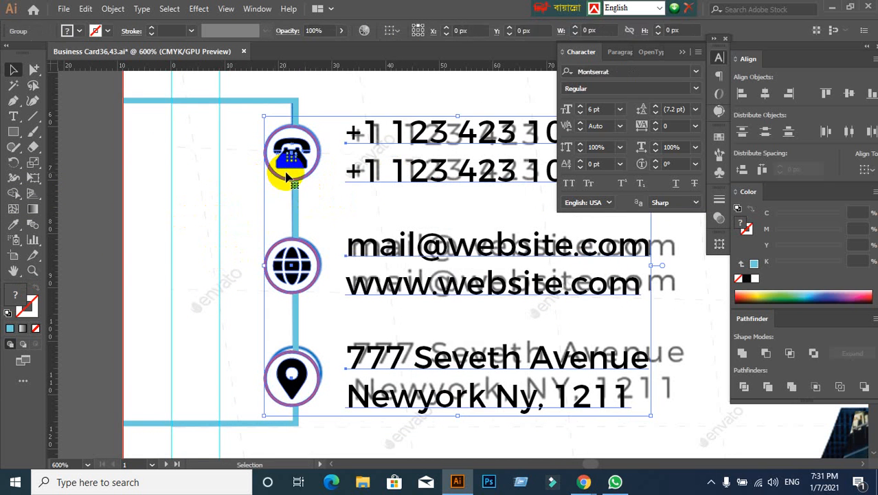
right_click(375, 155)
click(360, 261)
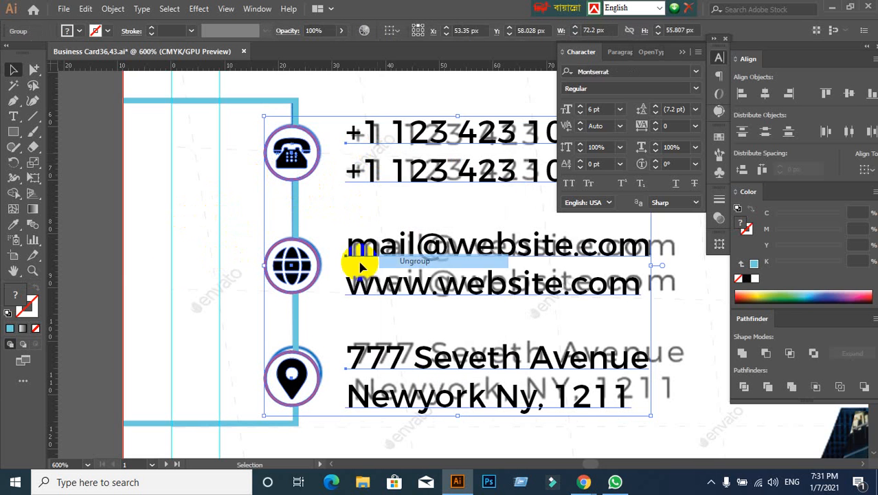
click(92, 255)
click(306, 157)
double_click(307, 159)
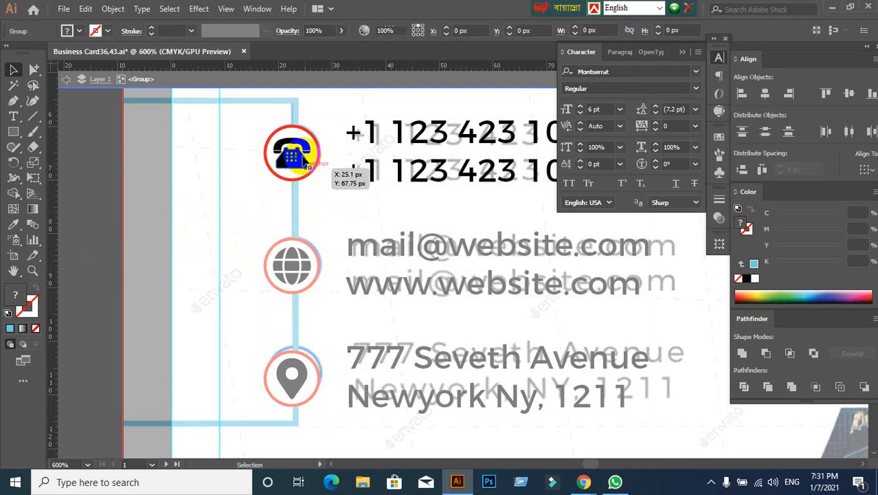
right_click(310, 163)
double_click(273, 86)
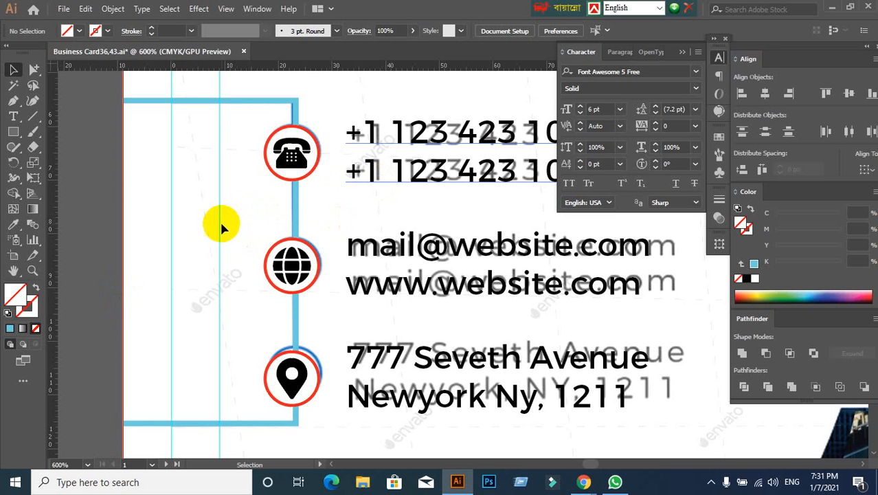
scroll(235, 168, up, 1)
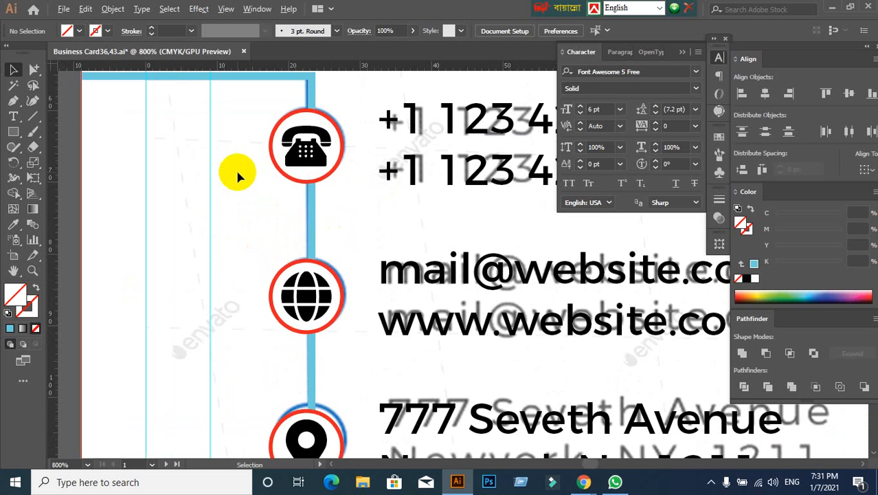
scroll(235, 168, down, 1)
key(space)
mouse_move(237, 181)
mouse_down()
mouse_move(182, 198)
mouse_move(231, 190)
mouse_up()
click(309, 115)
click(257, 176)
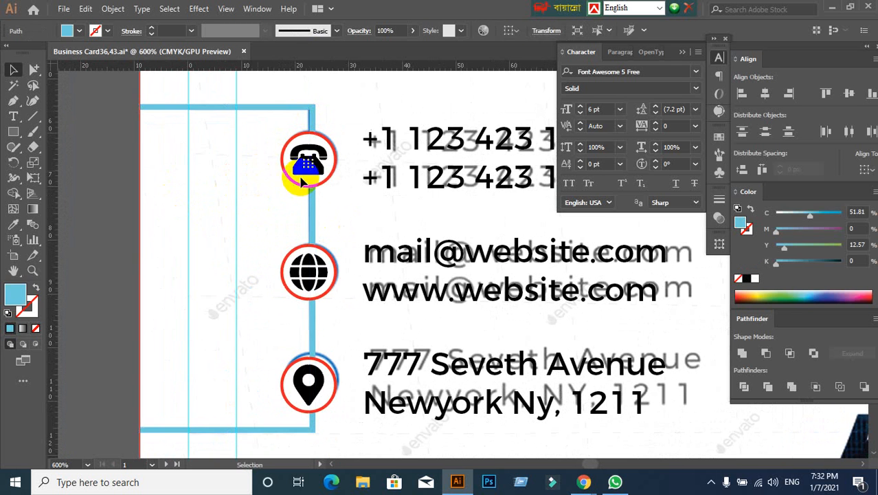
- Ungroup the phone row so its icon is separate from the phone number text
click(306, 179)
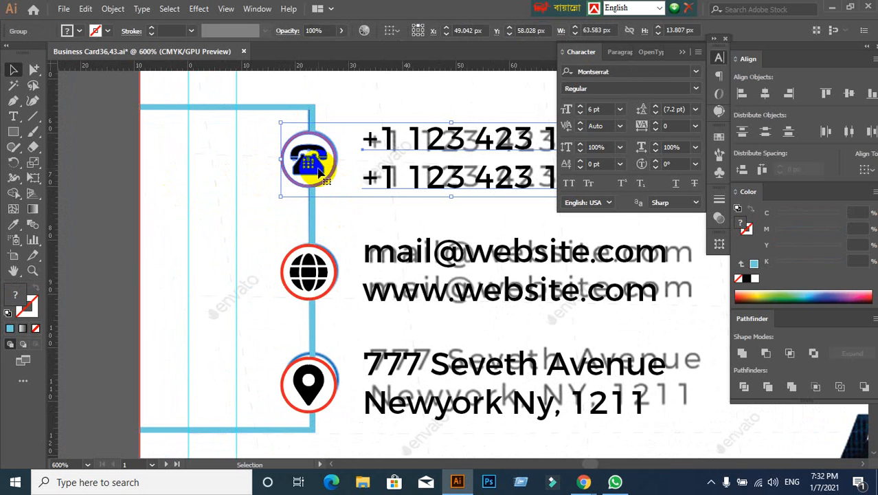
right_click(317, 169)
click(265, 221)
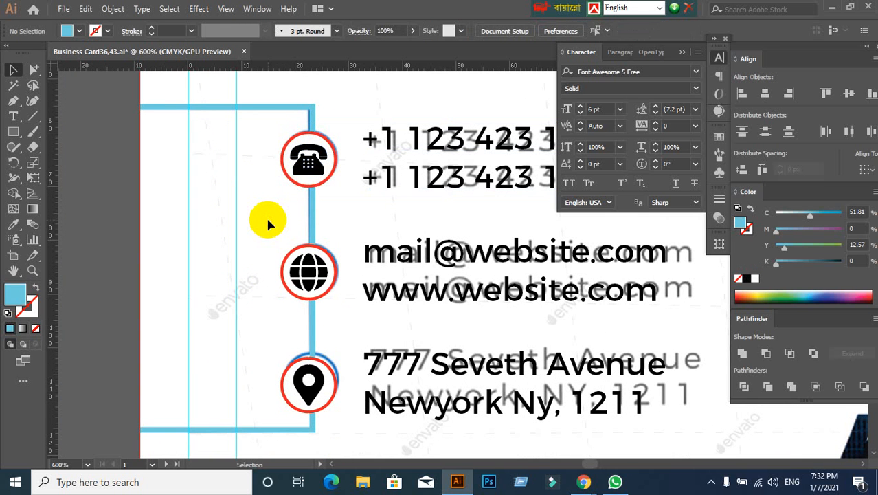
right_click(300, 171)
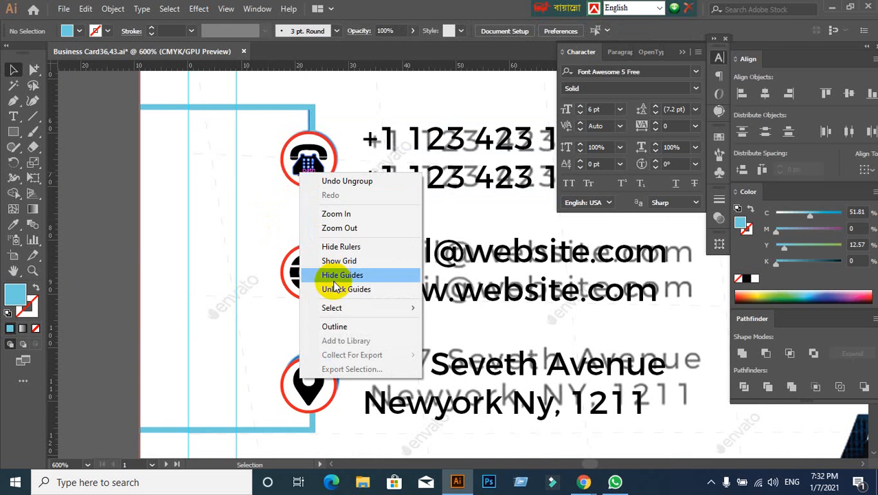
click(269, 268)
click(333, 157)
right_click(333, 158)
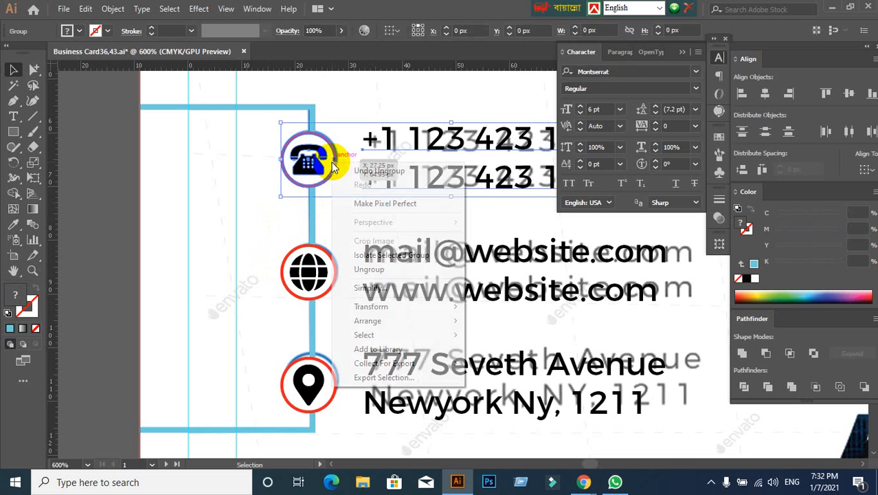
click(363, 269)
- Ungroup the website row and the address row so their icons are separate from the text
click(305, 266)
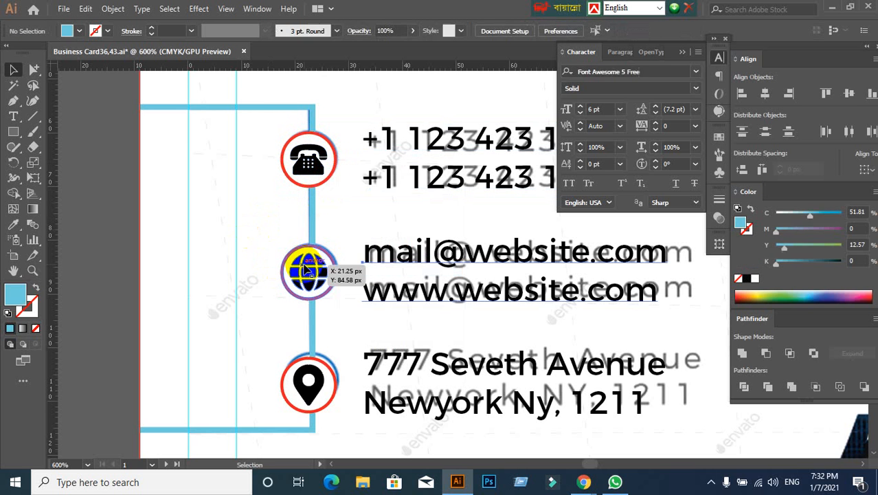
click(337, 146)
click(257, 235)
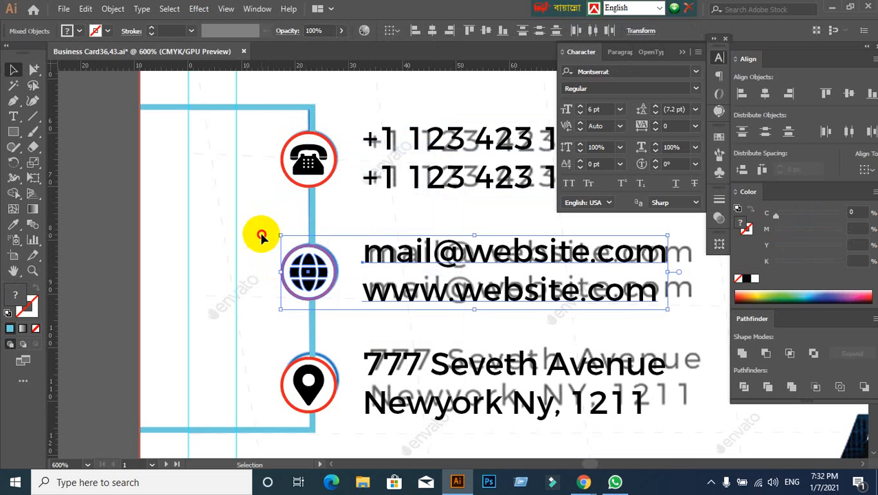
click(307, 405)
right_click(303, 407)
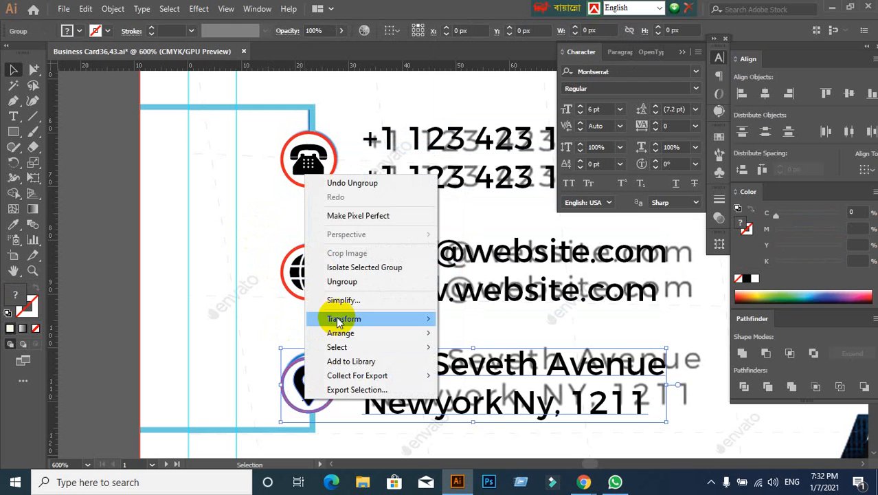
click(336, 280)
click(272, 252)
- Select the telephone, globe and location pin icons together and group them
click(287, 160)
shift+click(322, 272)
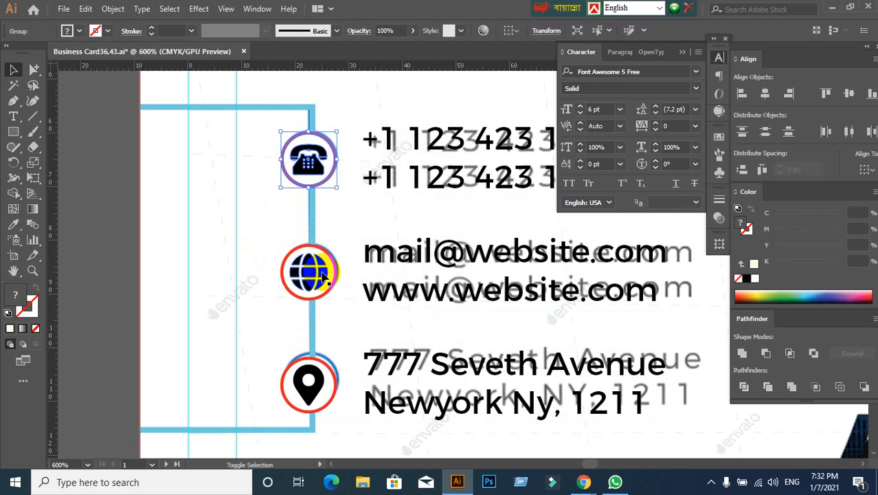
shift+click(313, 402)
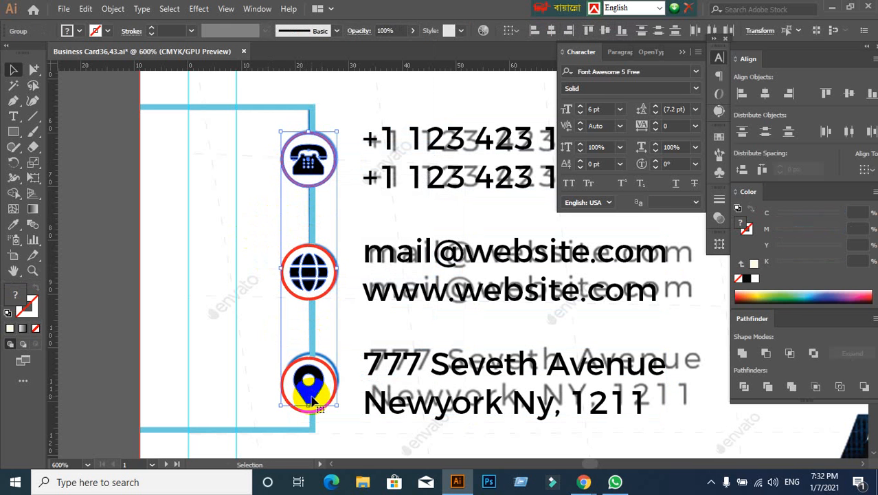
key(ctrl)
key(ctrl+g)
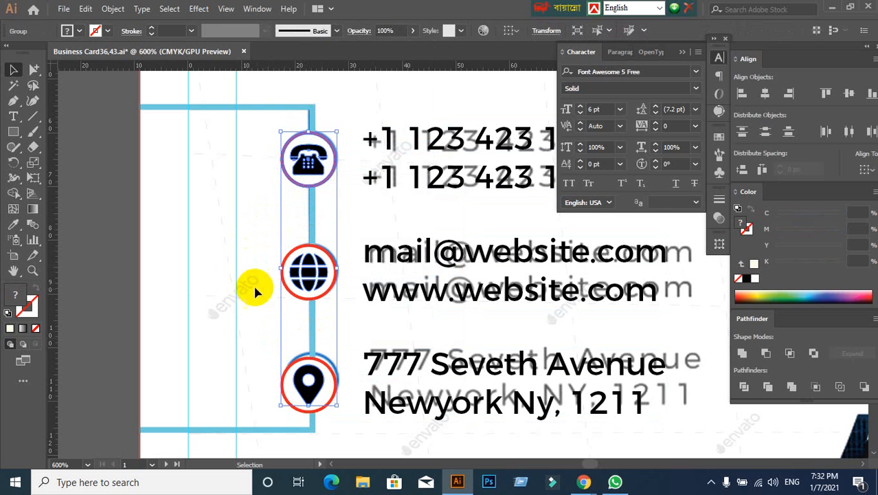
click(267, 214)
click(312, 144)
click(232, 245)
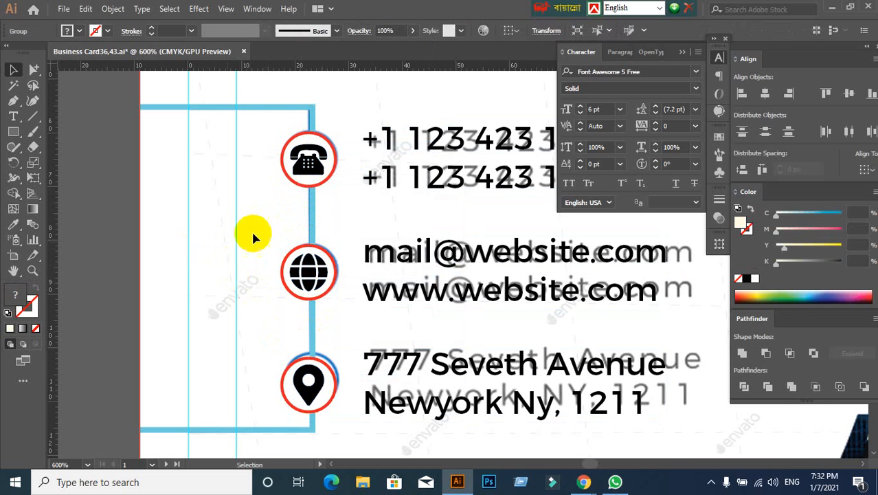
- Draw a short vertical line along the middle of the connector between the telephone and globe icons
scroll(337, 114, up, 2)
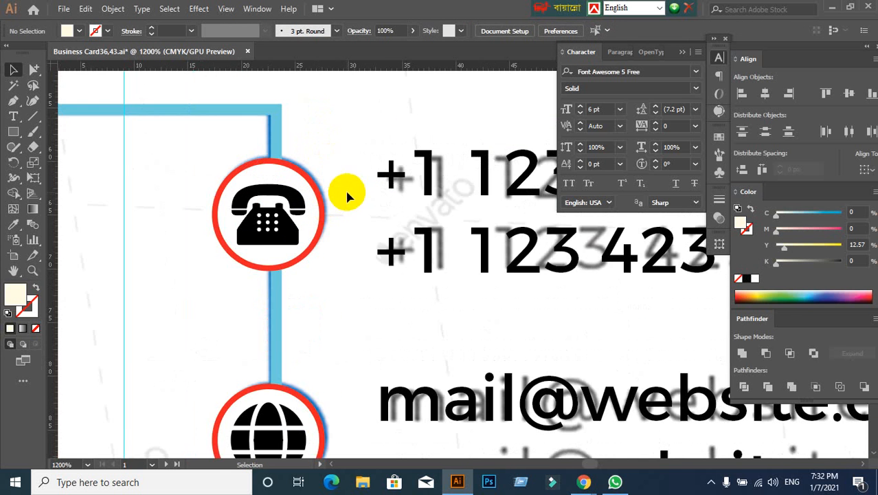
click(32, 115)
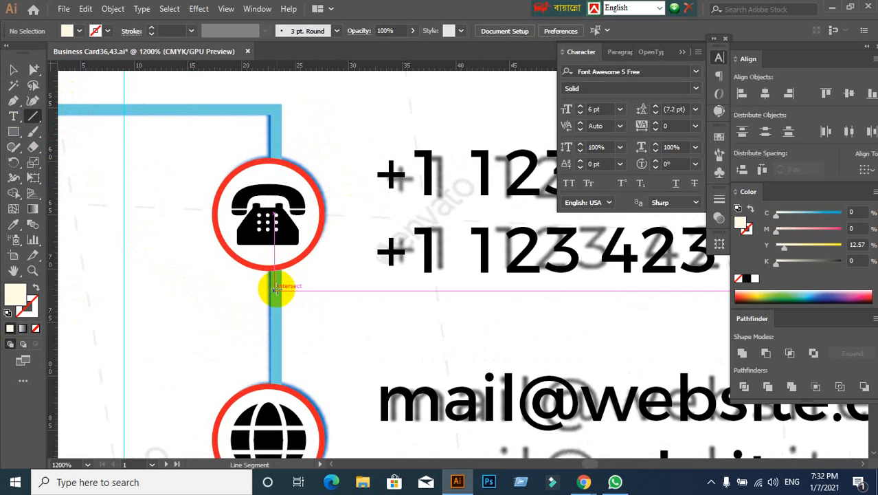
drag(276, 286, 276, 324)
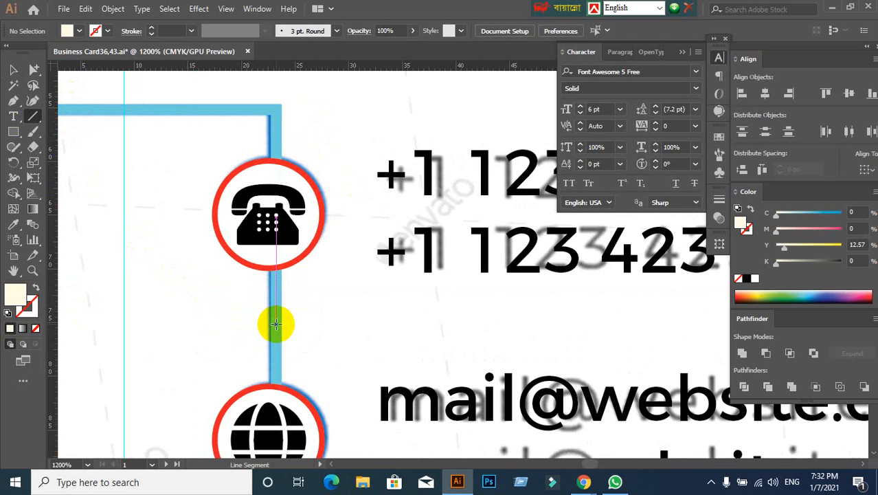
drag(275, 324, 276, 280)
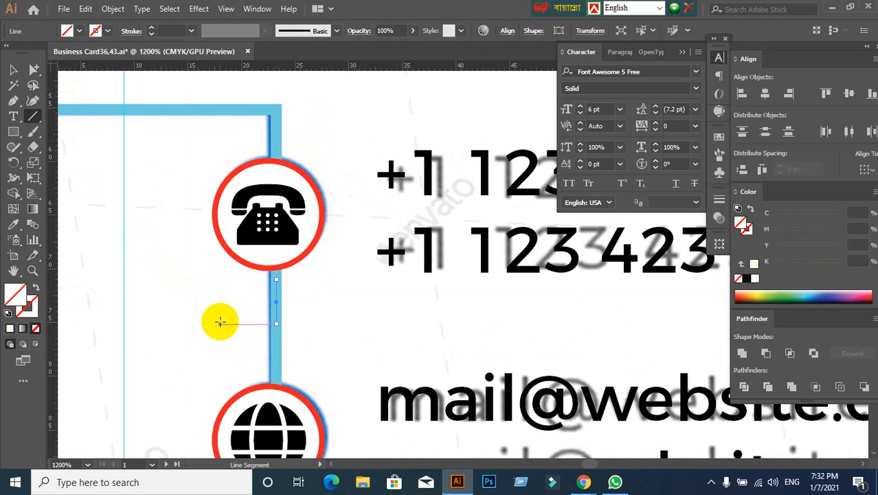
- Try to center the icon group horizontally on the short vertical line below the telephone icon
click(13, 70)
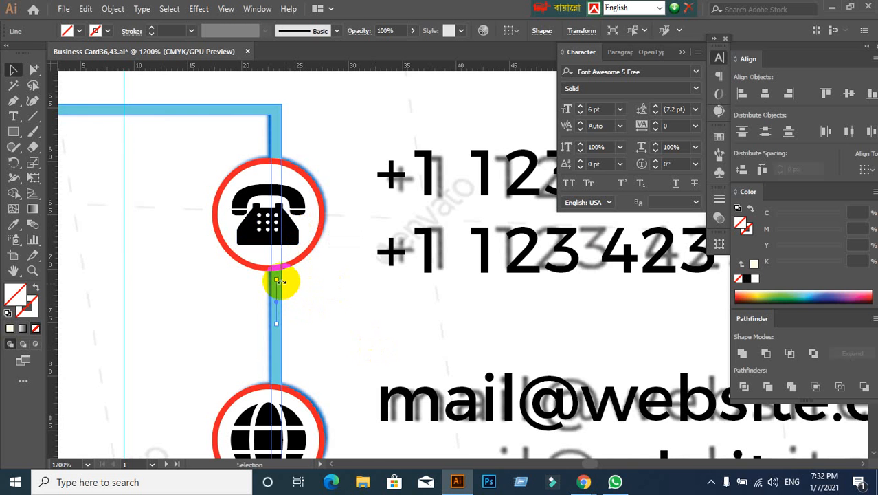
shift+click(278, 220)
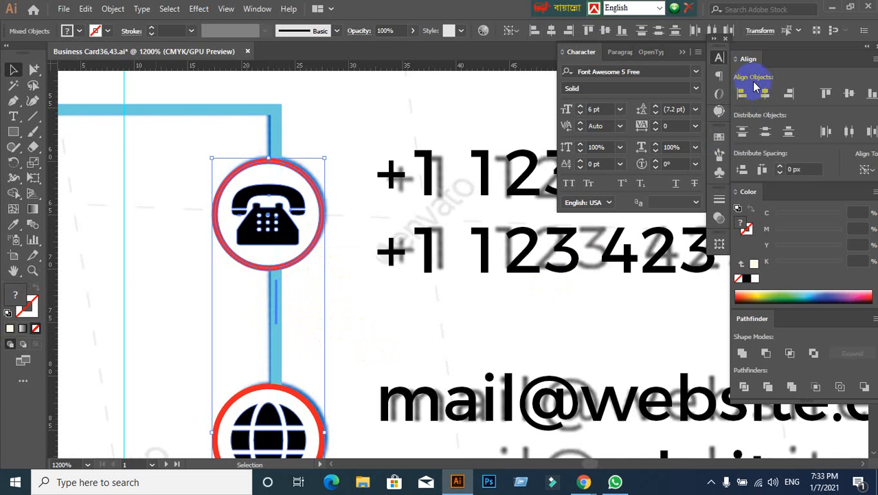
click(765, 92)
click(389, 309)
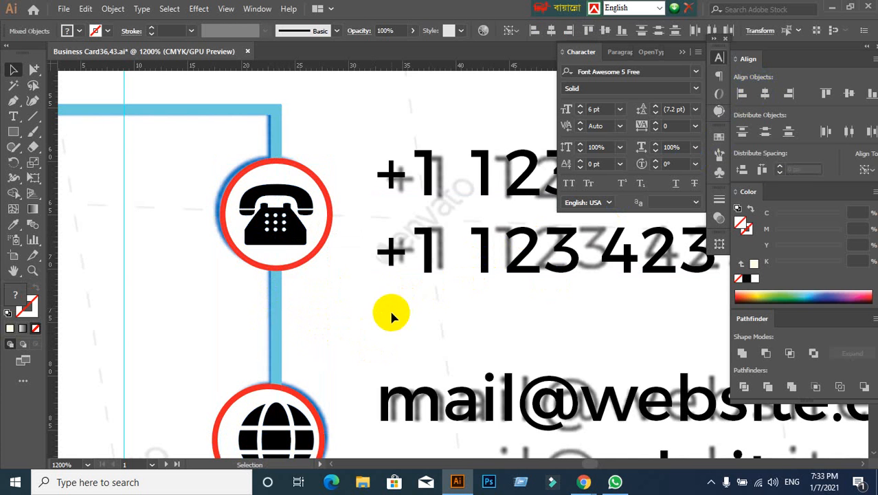
click(276, 310)
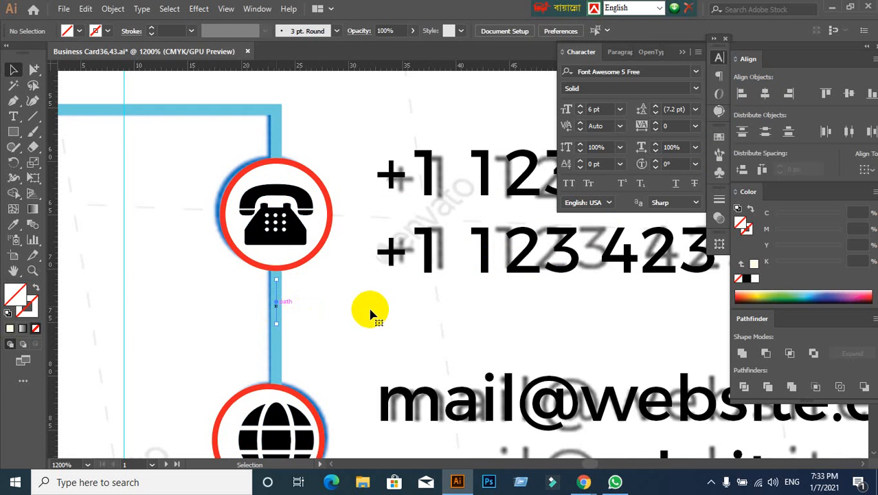
click(370, 313)
scroll(371, 308, down, 3)
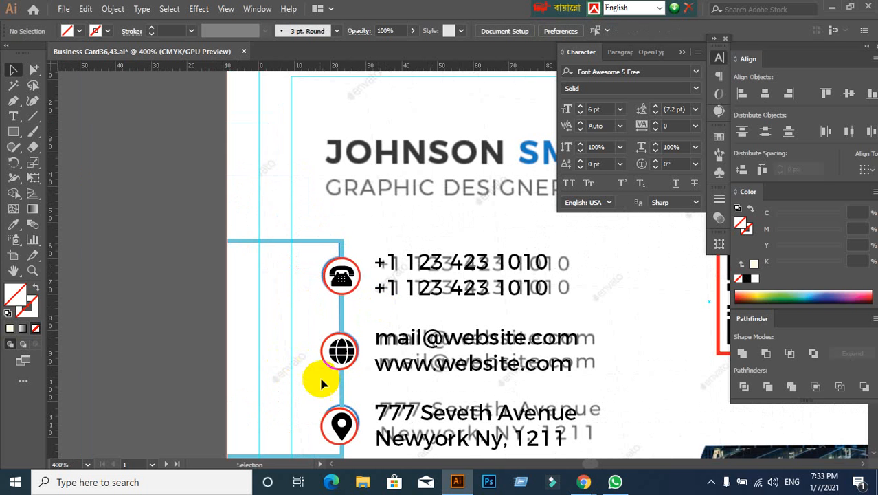
- Undo the horizontal alignment of the icon group to the line below the telephone icon
drag(320, 388, 282, 303)
scroll(303, 287, up, 1)
click(303, 287)
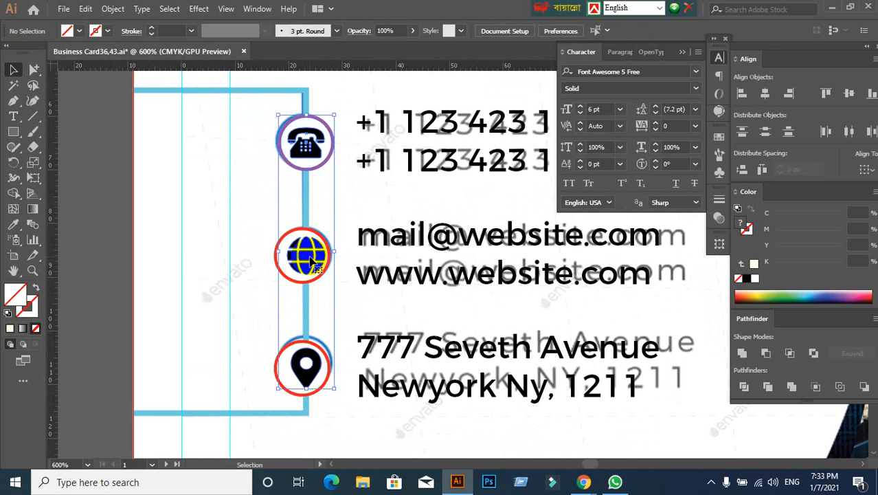
click(227, 271)
key(ctrl+z)
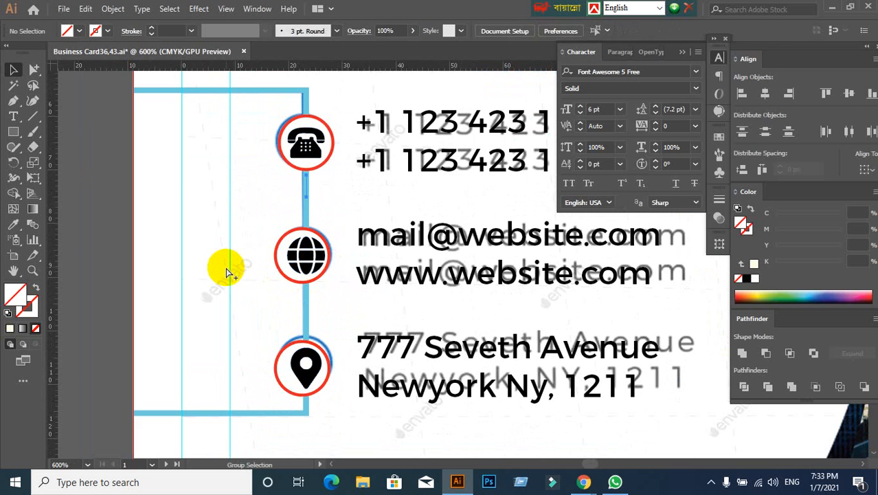
key(ctrl+z)
key(v)
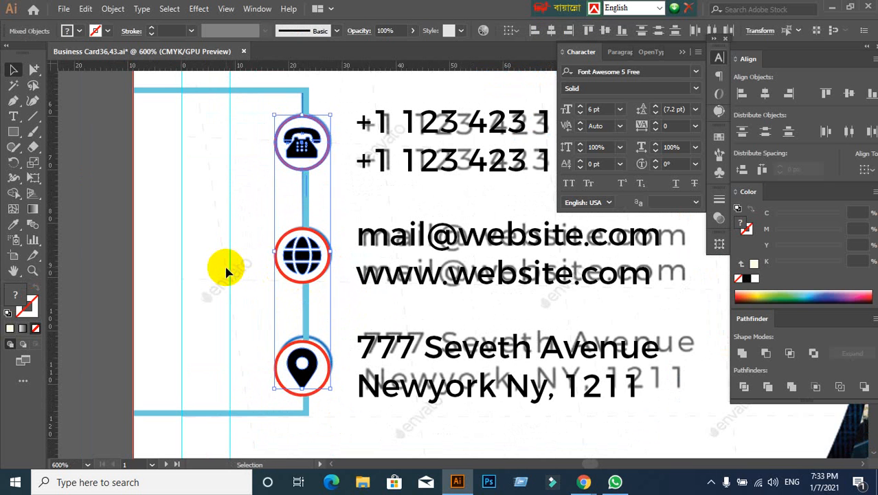
- Move the icon group slightly to the right to fit the reference circles
click(228, 270)
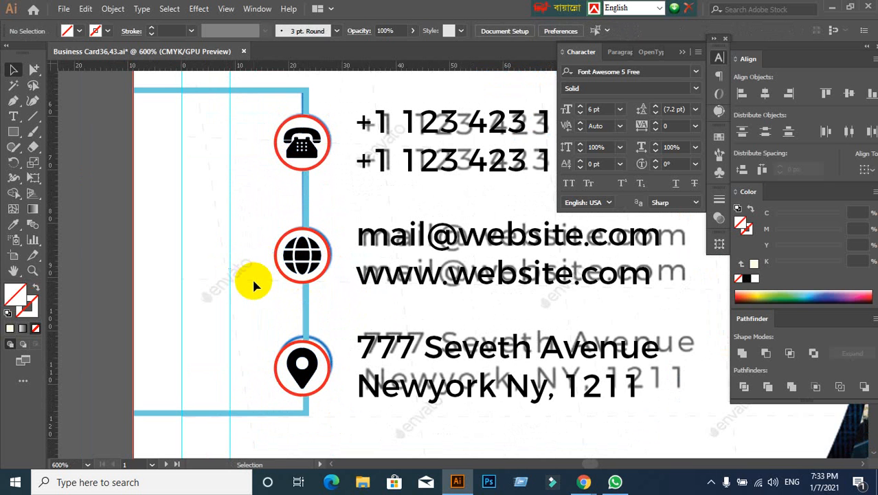
click(325, 195)
click(369, 193)
click(303, 152)
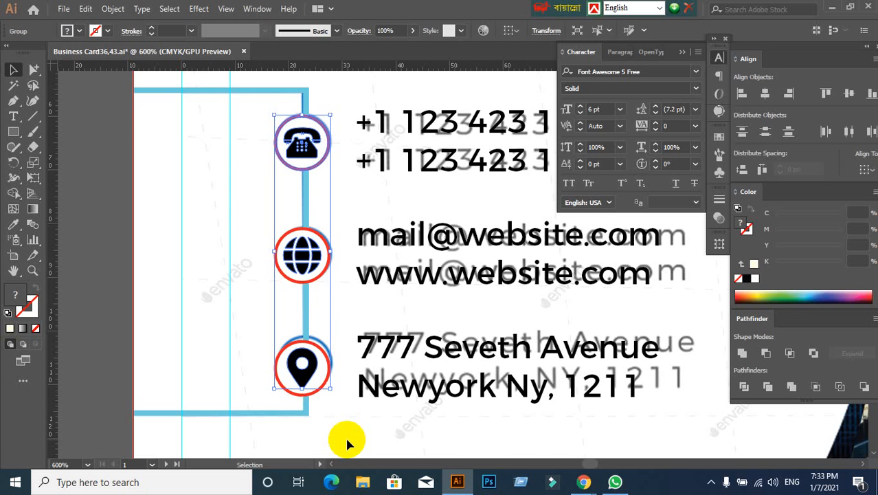
scroll(330, 160, up, 2)
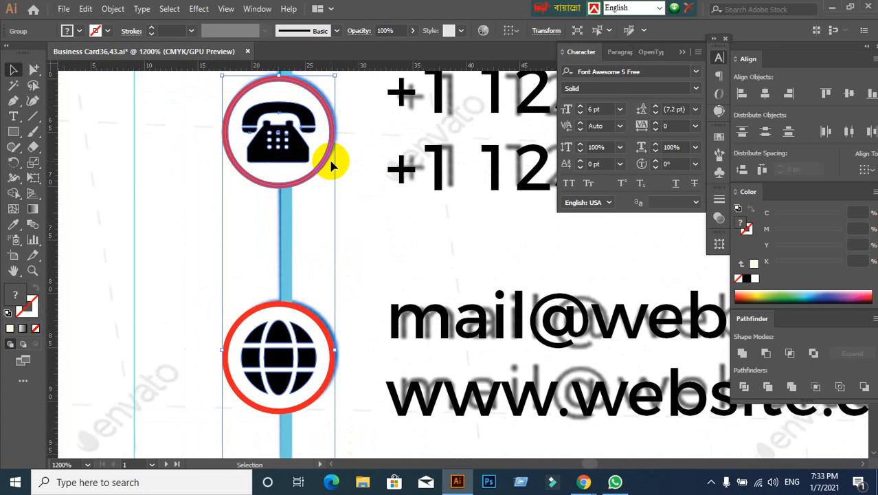
scroll(363, 181, down, 1)
scroll(359, 191, up, 1)
scroll(354, 152, up, 1)
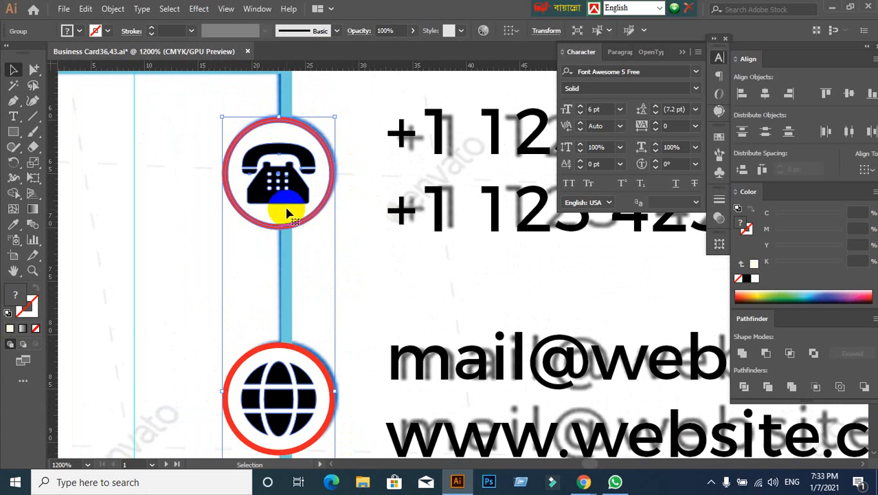
mouse_move(280, 177)
mouse_down()
mouse_move(301, 172)
mouse_move(290, 176)
mouse_up()
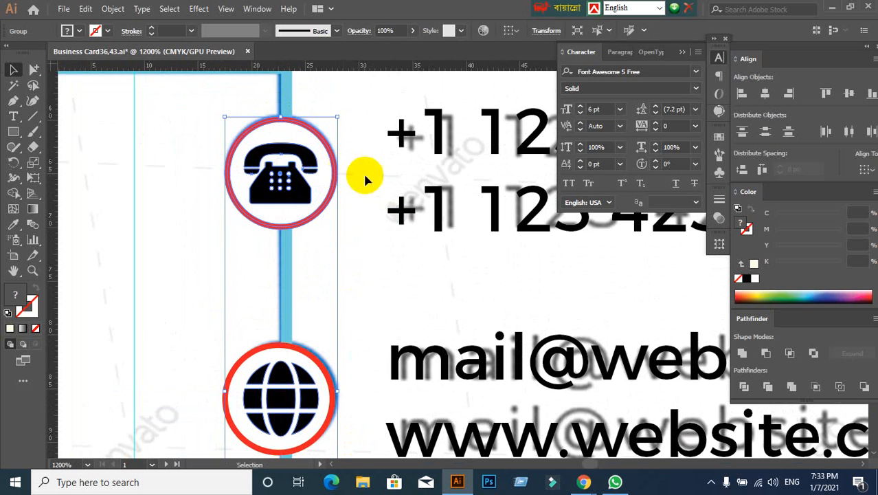
click(358, 237)
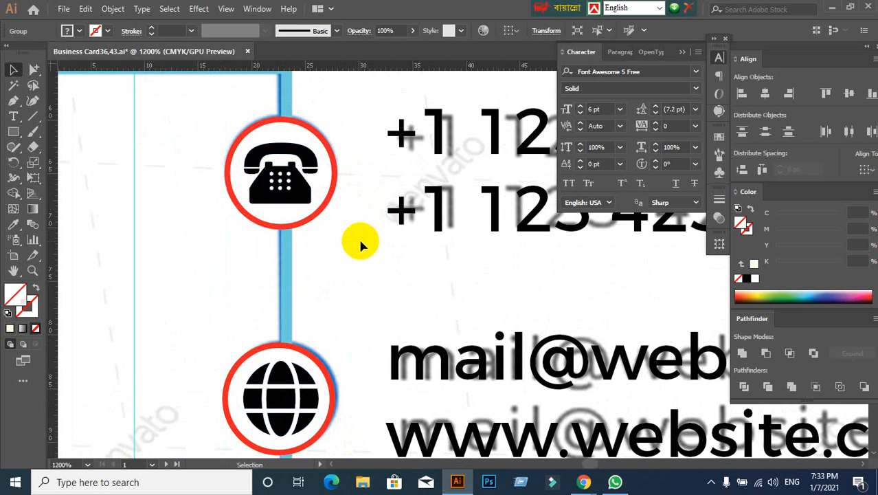
- Draw a short vertical line through the middle of the connector frame's upper corner, above the telephone icon
scroll(310, 136, up, 2)
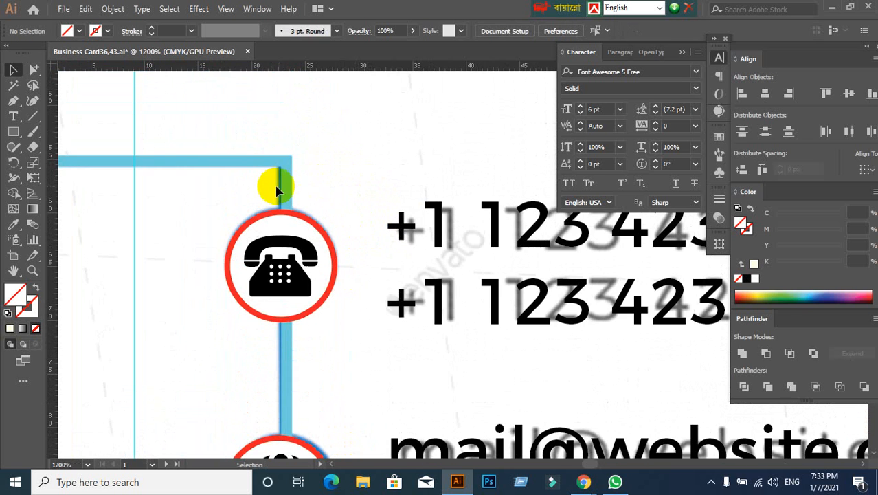
scroll(272, 189, up, 1)
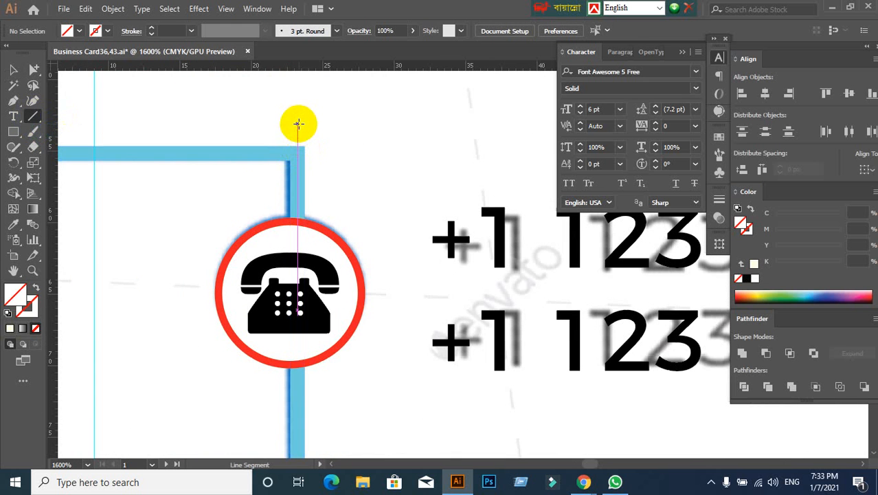
drag(297, 124, 298, 203)
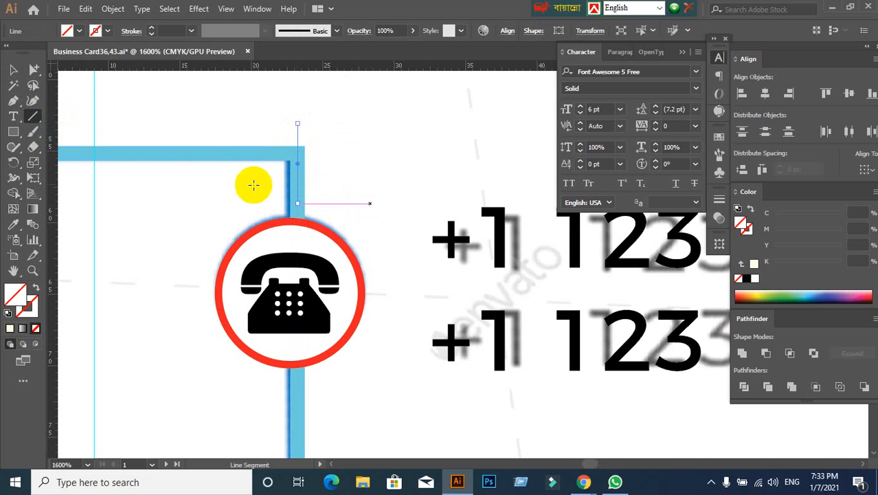
- Try to center the icon group horizontally on the vertical line at the frame's upper corner
click(14, 69)
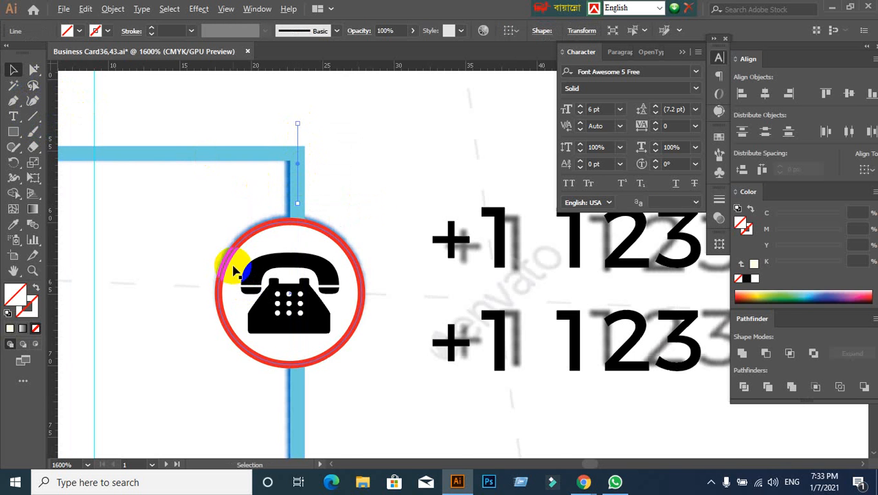
scroll(231, 266, down, 1)
scroll(320, 347, down, 2)
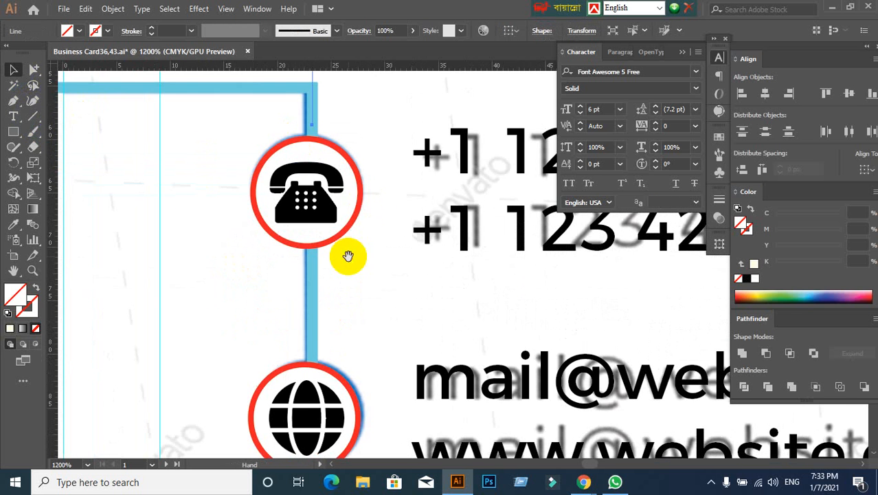
shift+click(307, 200)
scroll(348, 202, up, 1)
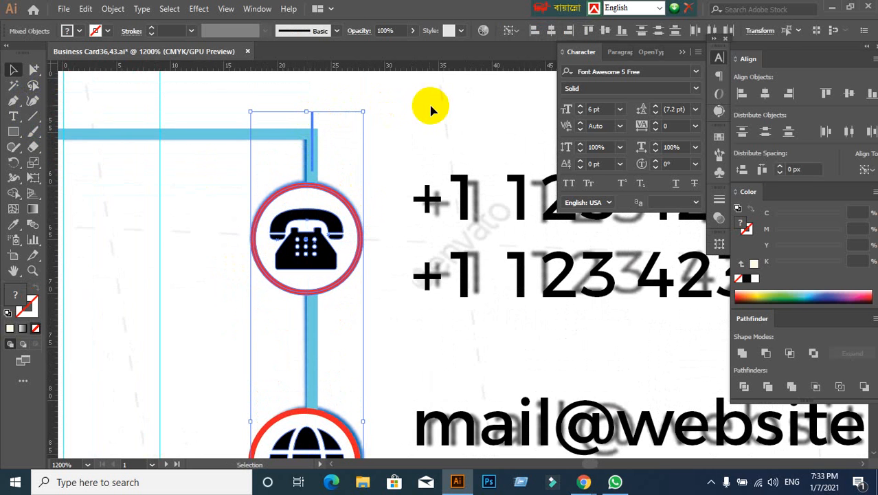
click(766, 95)
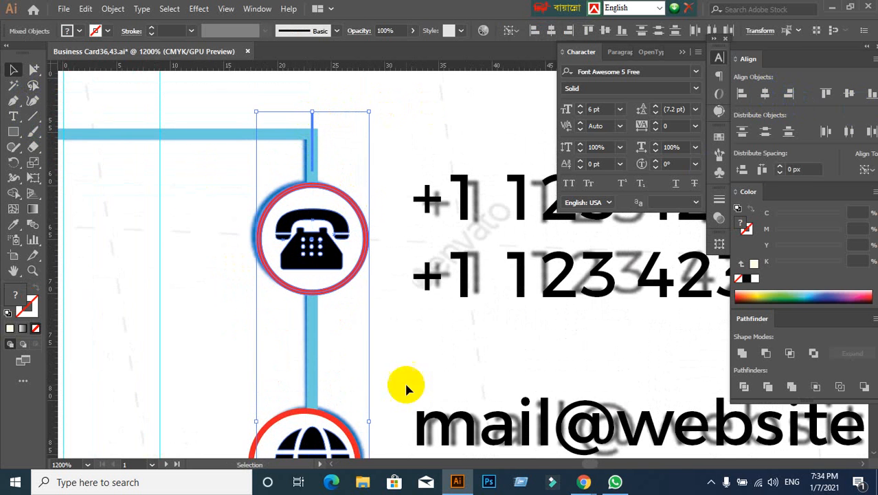
scroll(391, 369, down, 3)
- Undo the icon group's alignment to the corner line and clear the selection
key(ctrl+z)
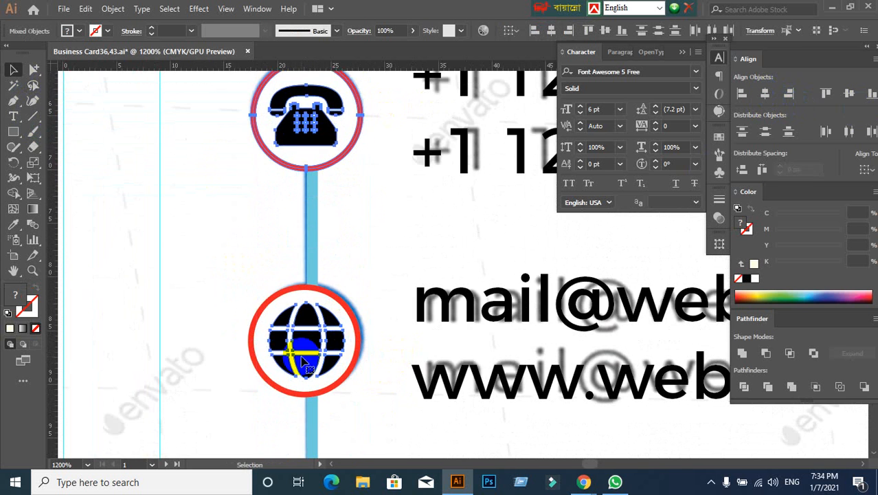
click(396, 213)
scroll(394, 218, up, 3)
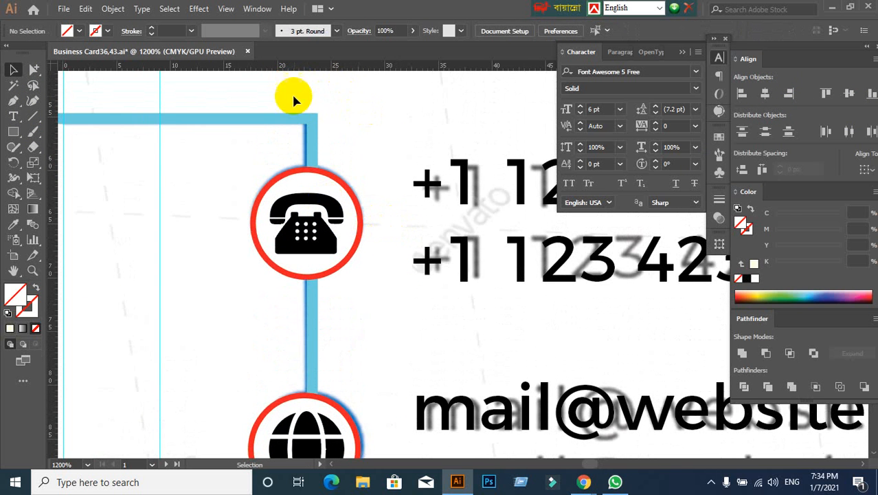
- Ungroup the icon group into separate telephone, globe and location pin icons
drag(293, 96, 348, 110)
click(316, 234)
scroll(373, 307, down, 1)
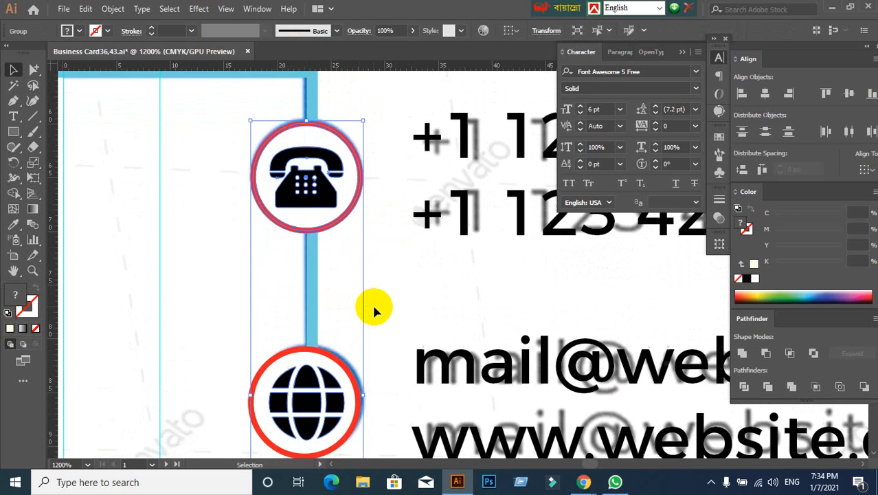
scroll(376, 308, down, 2)
drag(389, 375, 390, 325)
scroll(381, 268, up, 2)
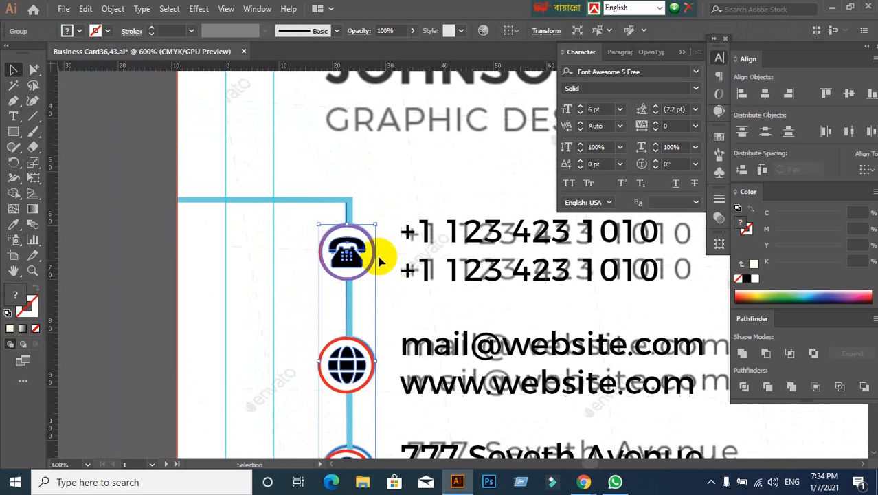
right_click(340, 248)
click(371, 131)
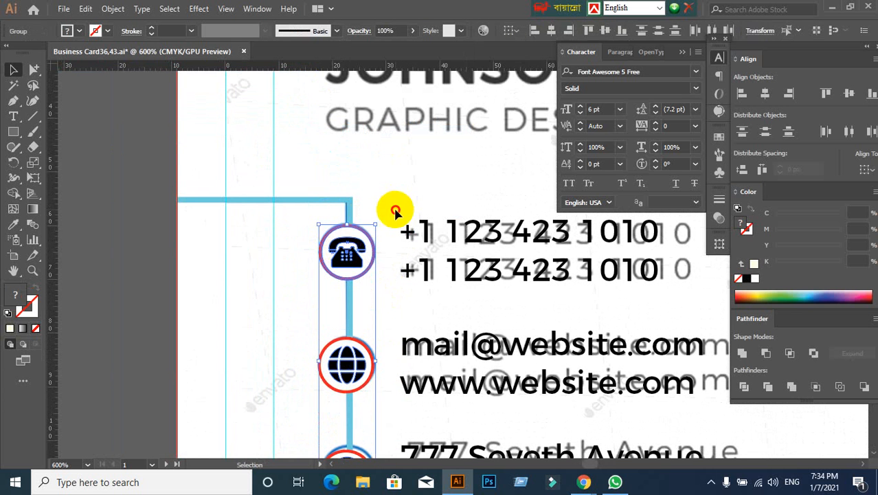
- Center the telephone icon horizontally on the vertical line at the connector frame's upper corner
click(407, 168)
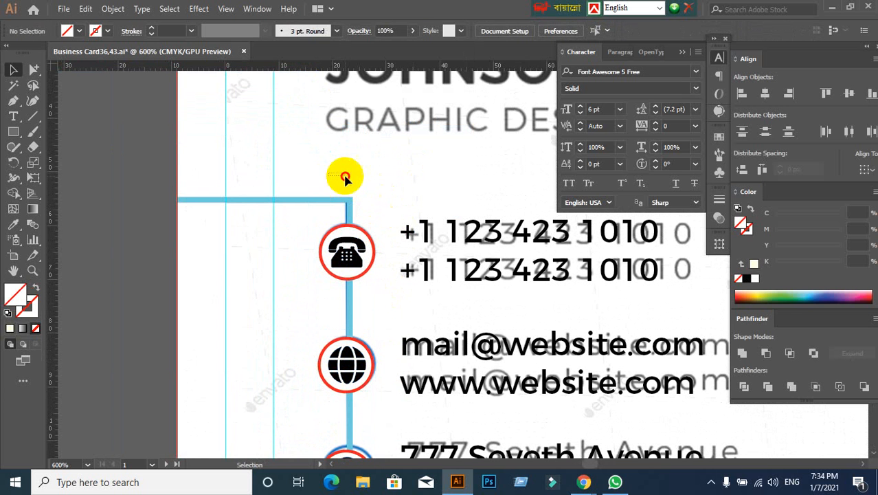
drag(345, 177, 369, 184)
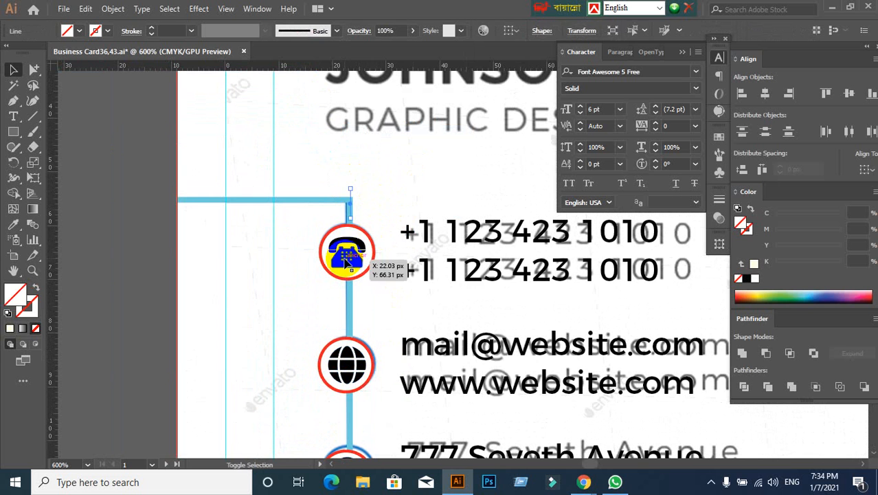
shift+click(347, 258)
click(351, 194)
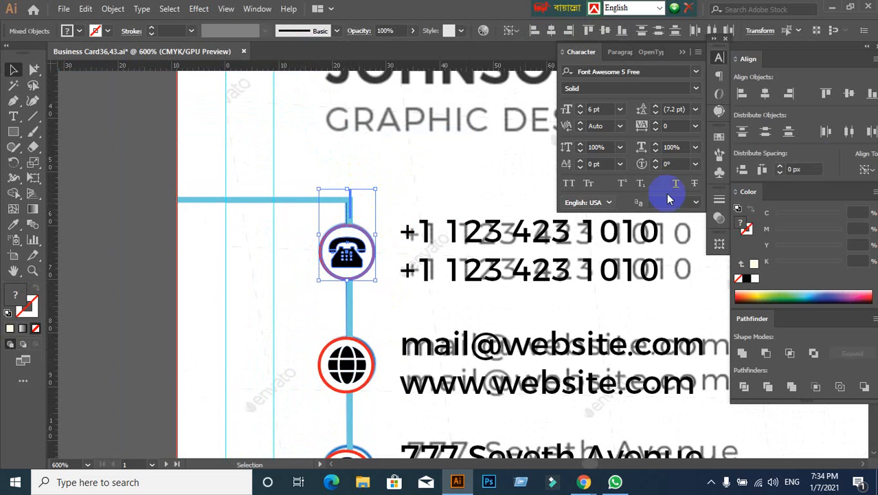
click(767, 127)
click(765, 96)
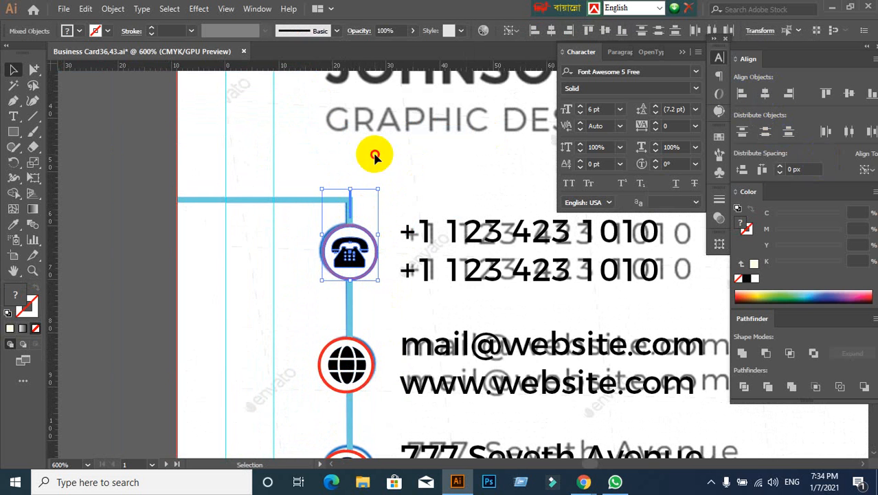
- Delete the short vertical line at the connector frame's upper corner
drag(341, 176, 364, 194)
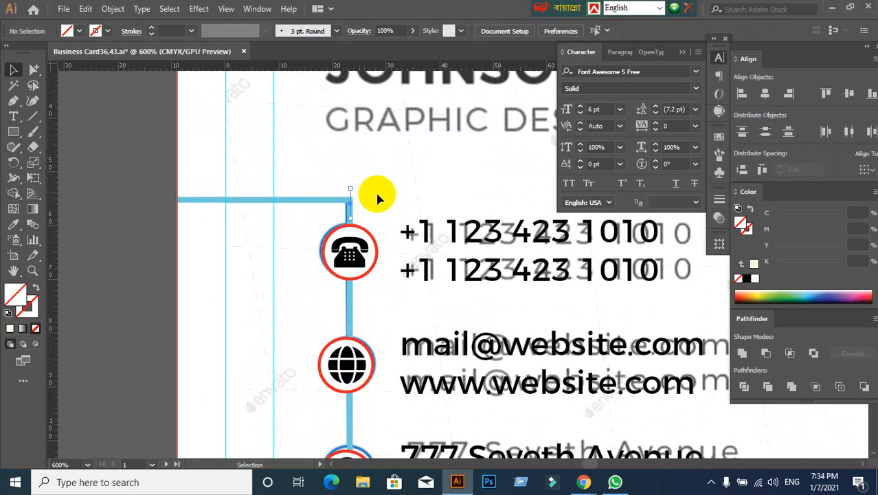
key(Delete)
scroll(400, 200, down, 5)
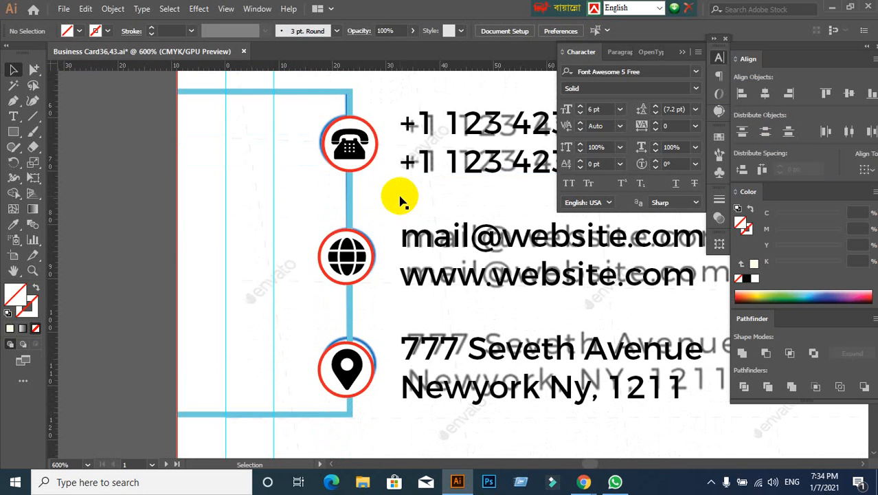
- Try to center the telephone, globe and location pin icons horizontally with one another
click(347, 144)
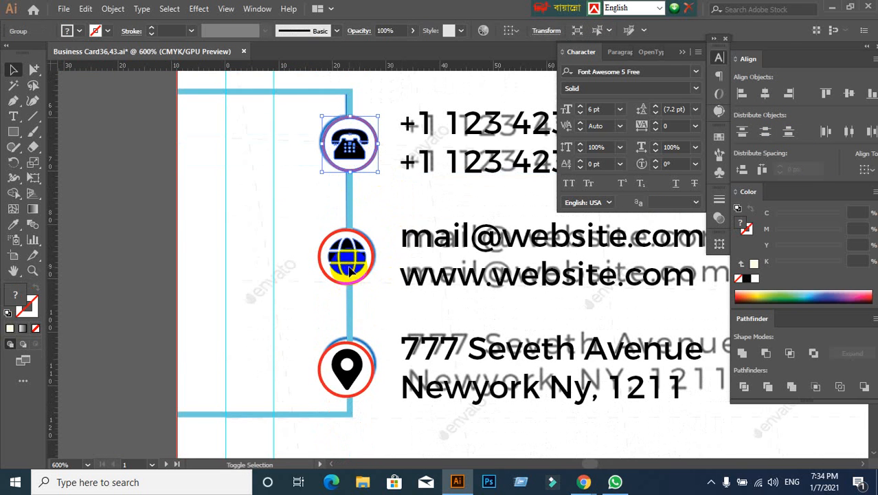
shift+click(347, 364)
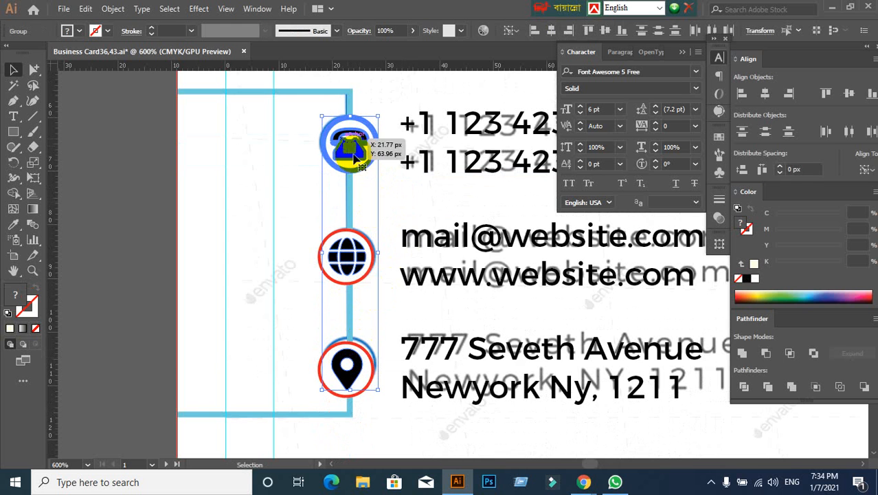
click(765, 94)
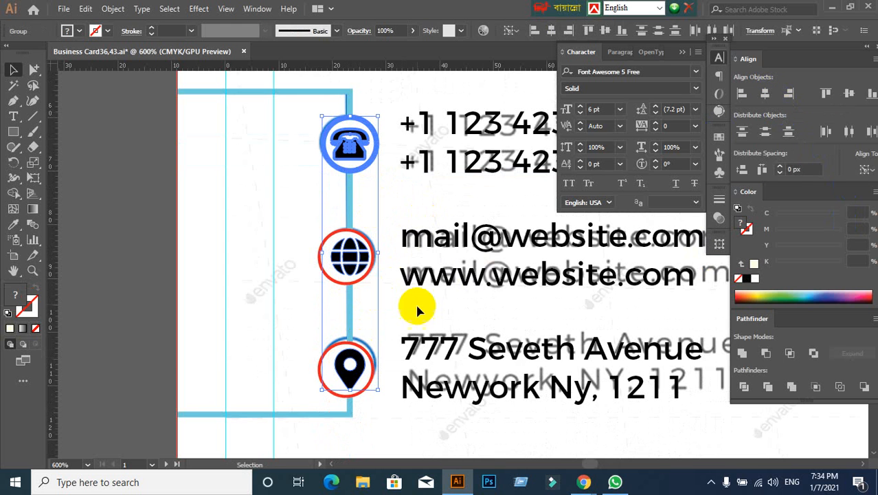
click(272, 305)
click(347, 260)
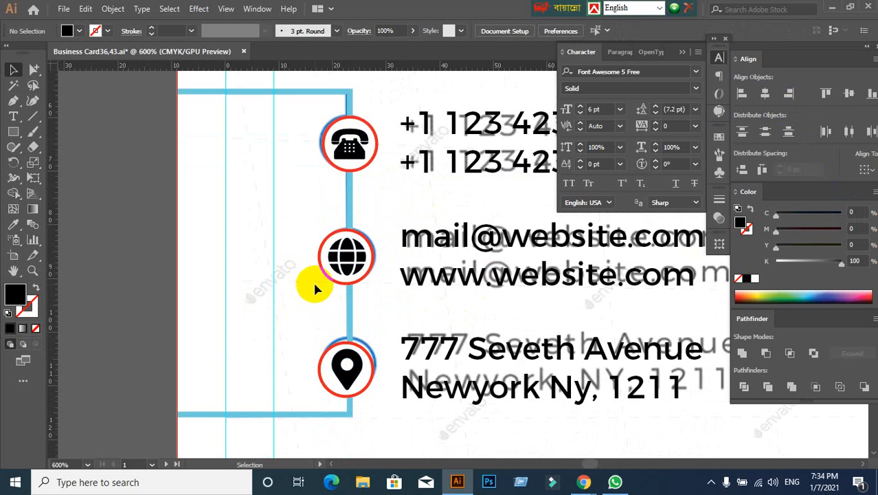
- Group the globe with its red ring
scroll(314, 289, up, 1)
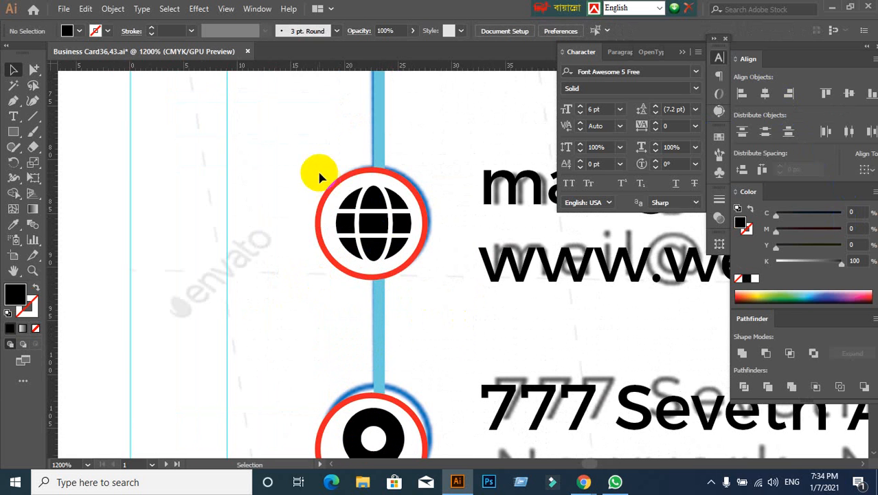
click(353, 244)
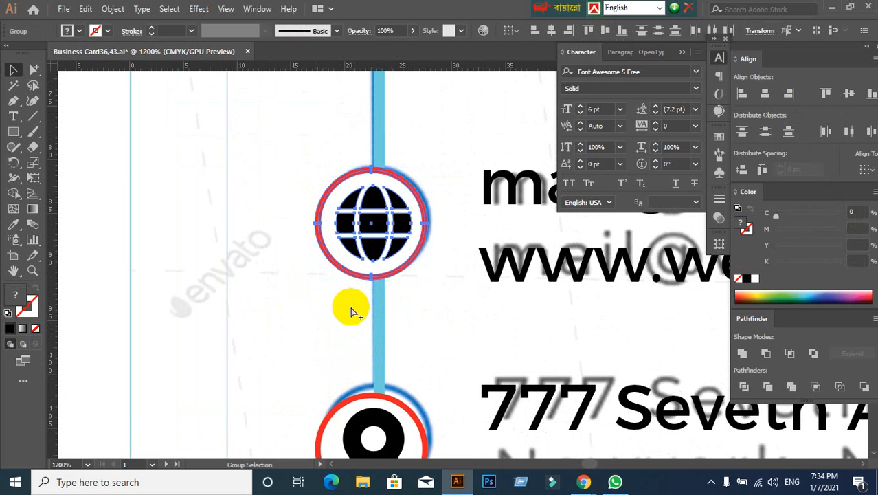
click(317, 310)
- Center the location pin horizontally within its red ring and group the two
scroll(318, 310, down, 1)
click(371, 398)
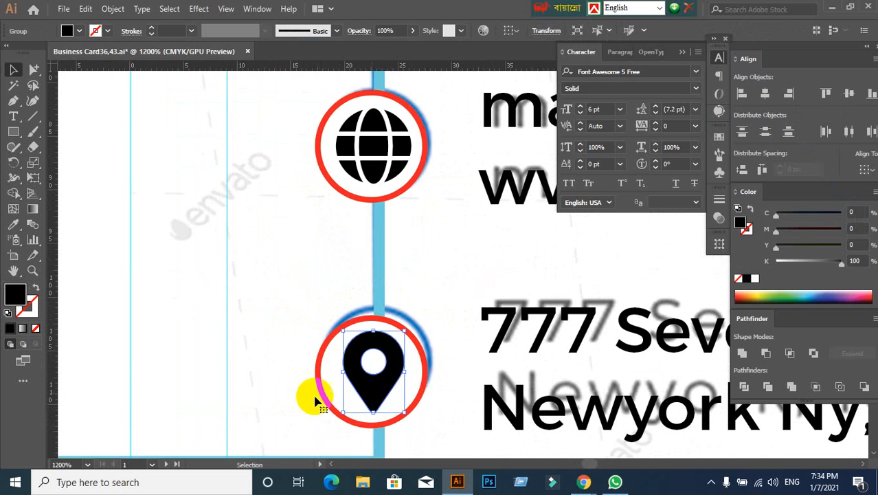
click(299, 386)
drag(290, 323, 364, 423)
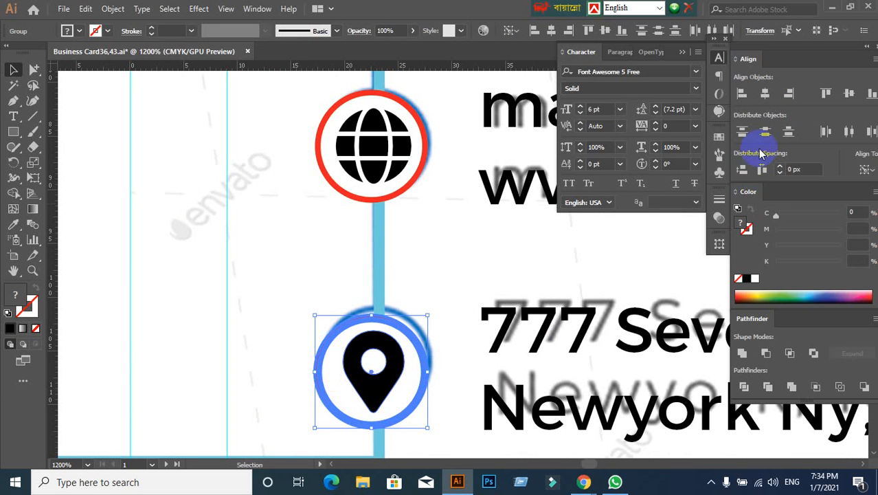
click(770, 97)
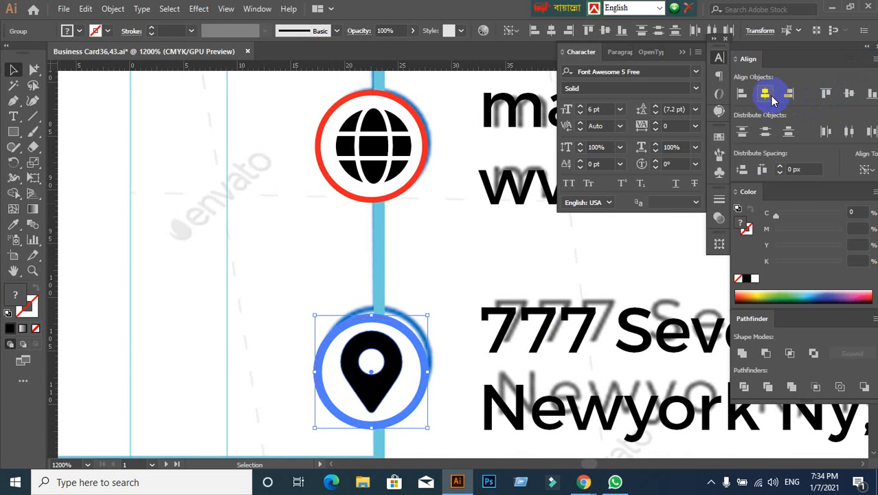
click(397, 358)
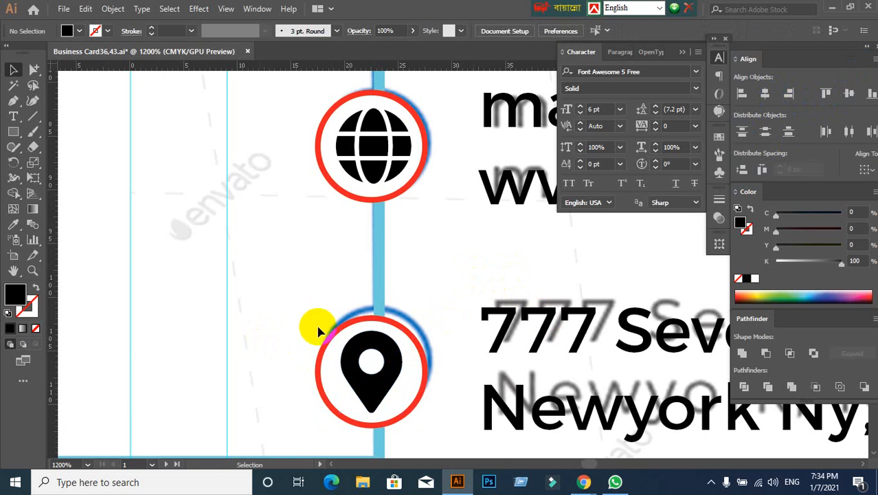
click(393, 411)
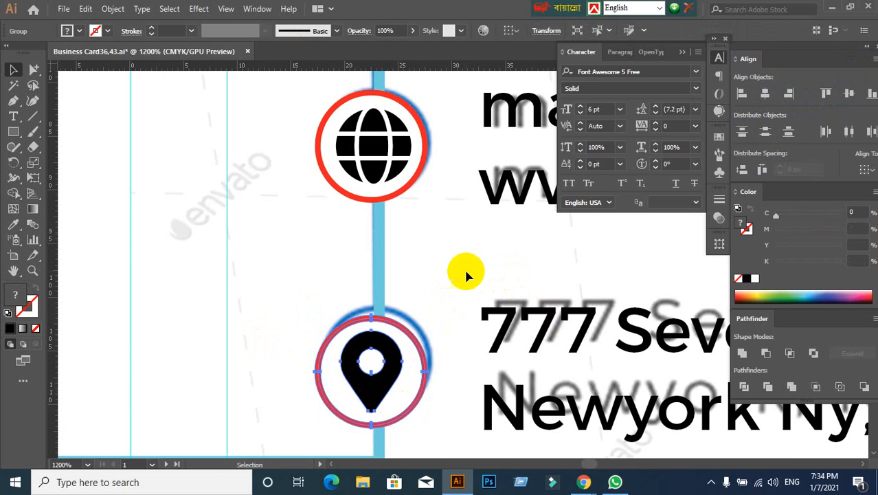
click(373, 358)
- Ungroup the globe from its red ring and clear the selection
click(354, 168)
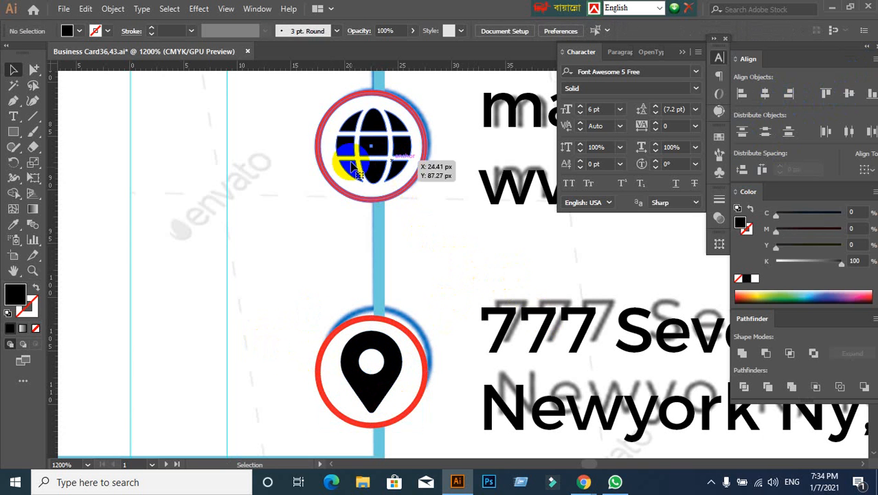
right_click(358, 142)
click(398, 253)
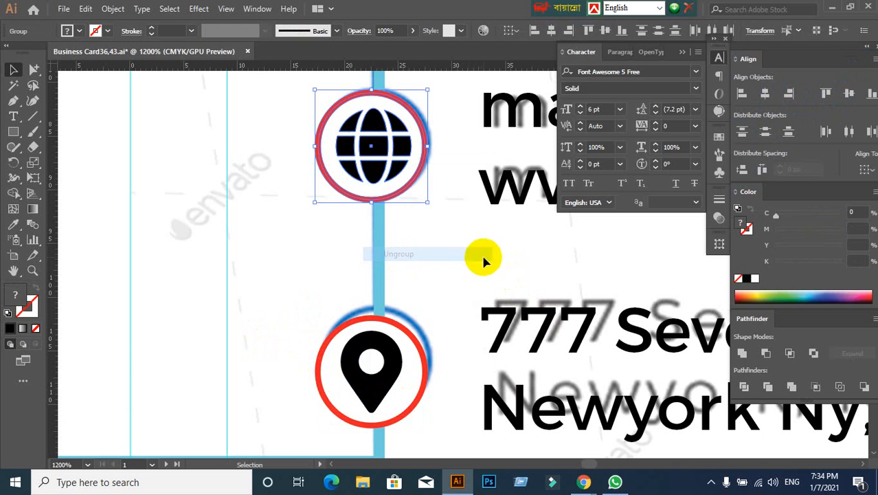
click(482, 254)
click(390, 165)
click(482, 285)
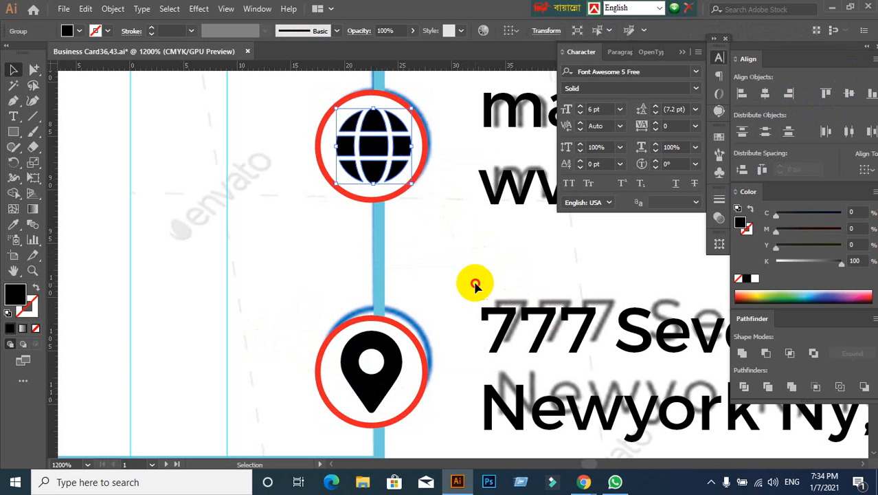
- Center the globe horizontally within its red ring and group the two
click(323, 148)
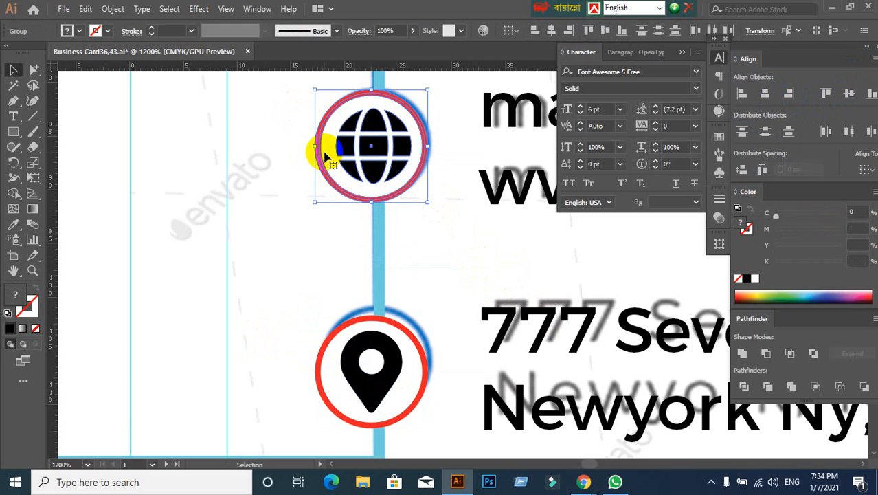
click(764, 95)
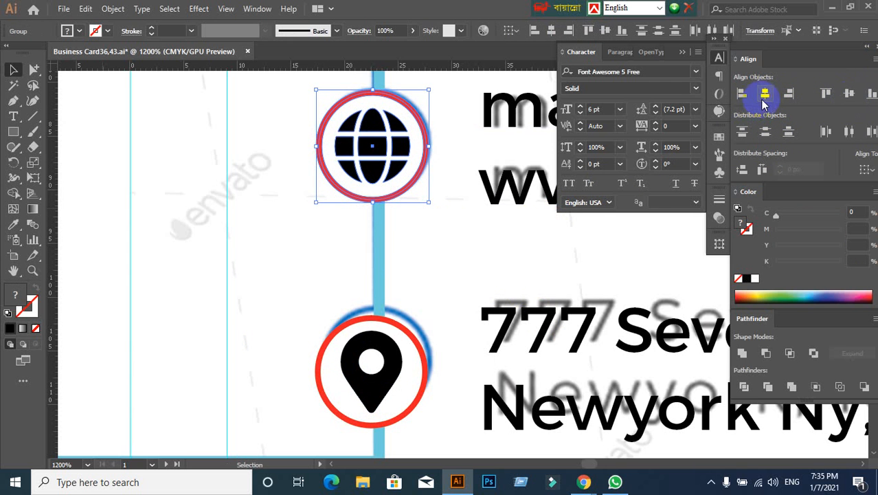
drag(288, 97, 352, 178)
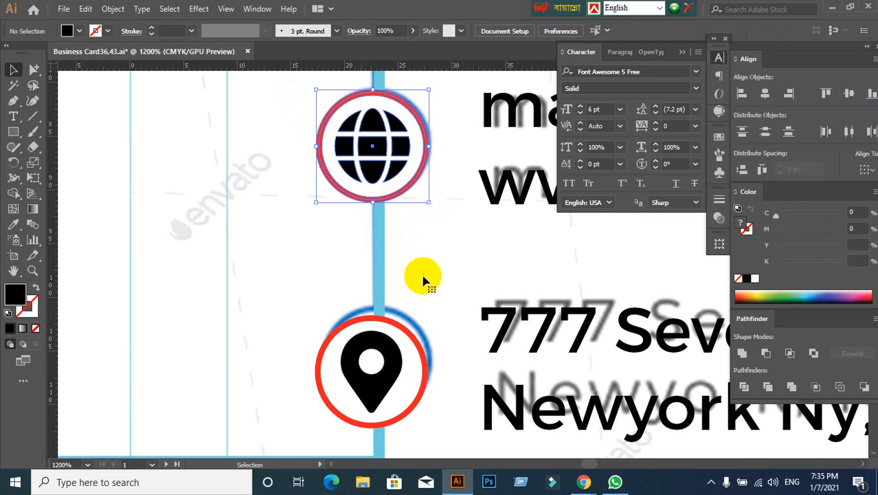
click(472, 302)
- Ungroup the telephone from its red ring and clear the selection
scroll(464, 285, up, 5)
scroll(451, 233, down, 1)
drag(436, 201, 420, 275)
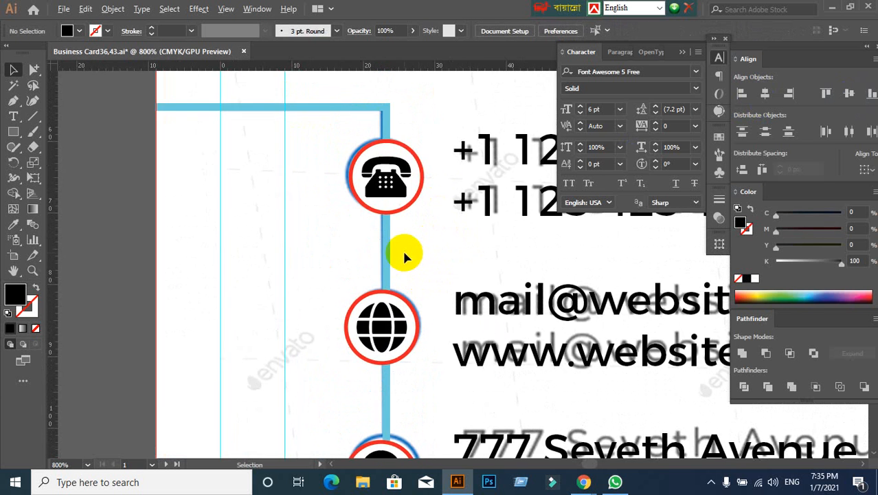
scroll(404, 252, up, 1)
click(375, 123)
right_click(370, 137)
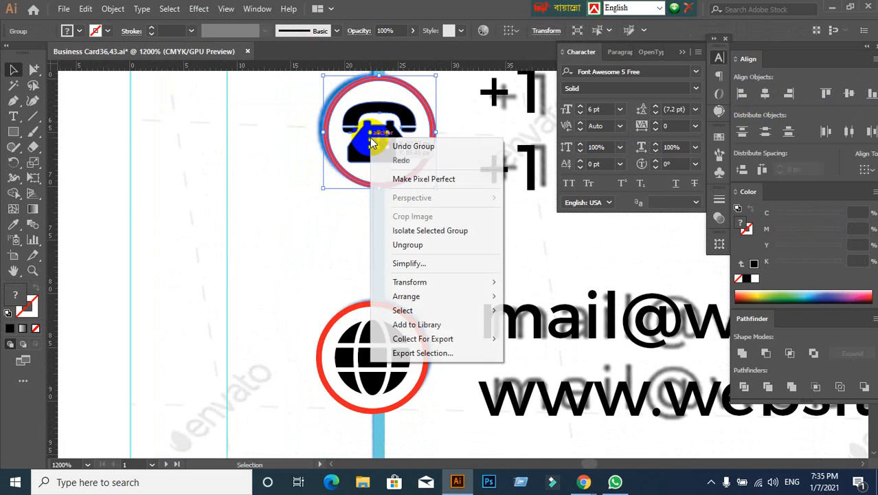
click(408, 245)
click(464, 231)
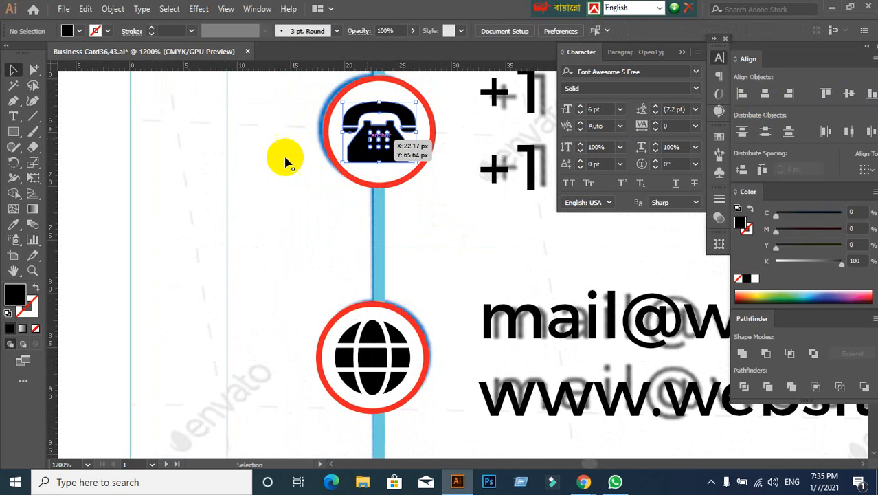
- Select the telephone with its red ring and group them again
click(361, 151)
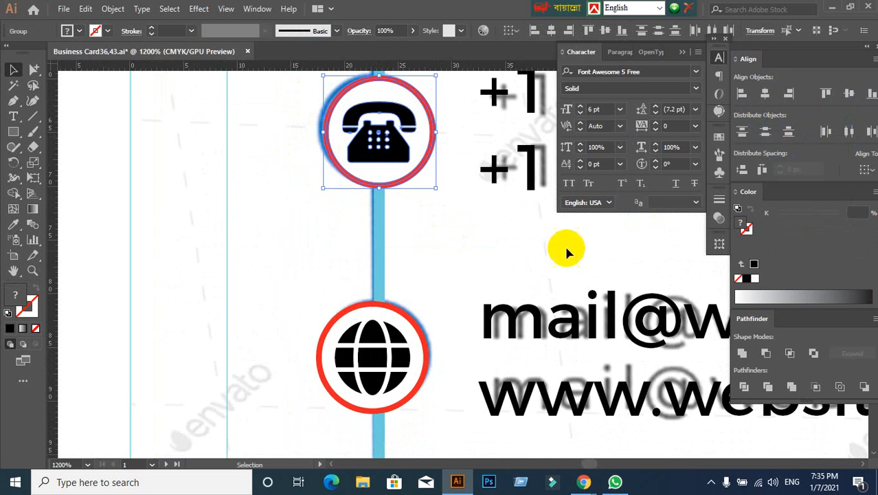
click(511, 253)
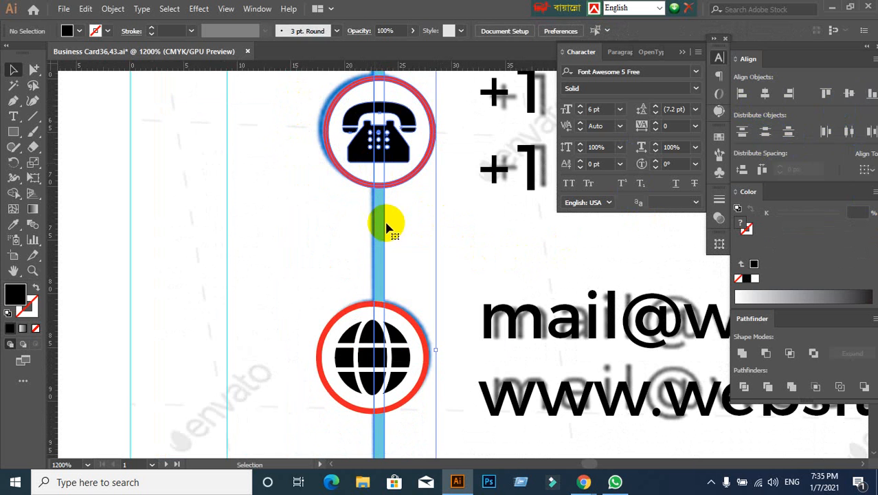
click(357, 145)
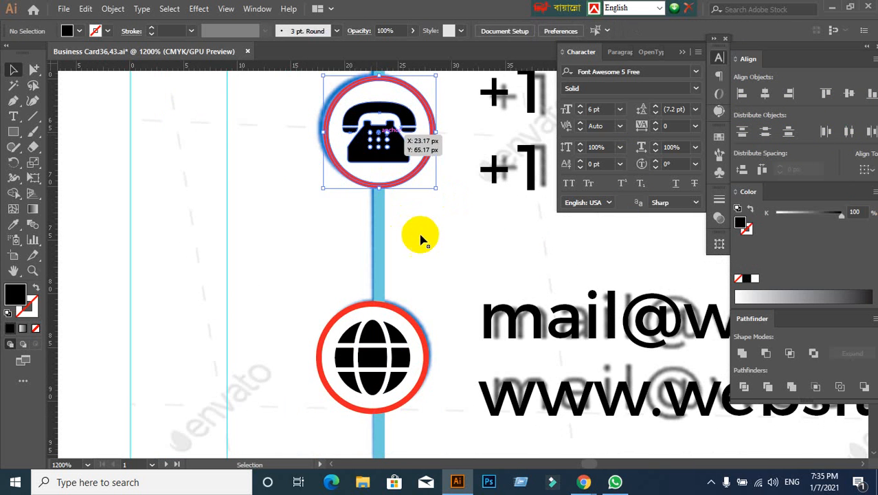
- Group the circled telephone, globe and location pin icons together and clear the selection
scroll(422, 239, down, 2)
shift+click(401, 298)
shift+click(402, 405)
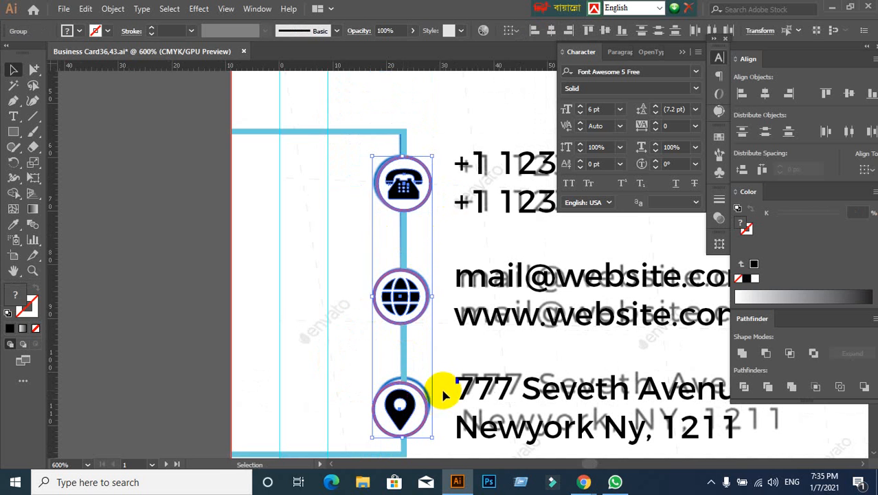
key(ctrl+g)
click(440, 220)
click(396, 208)
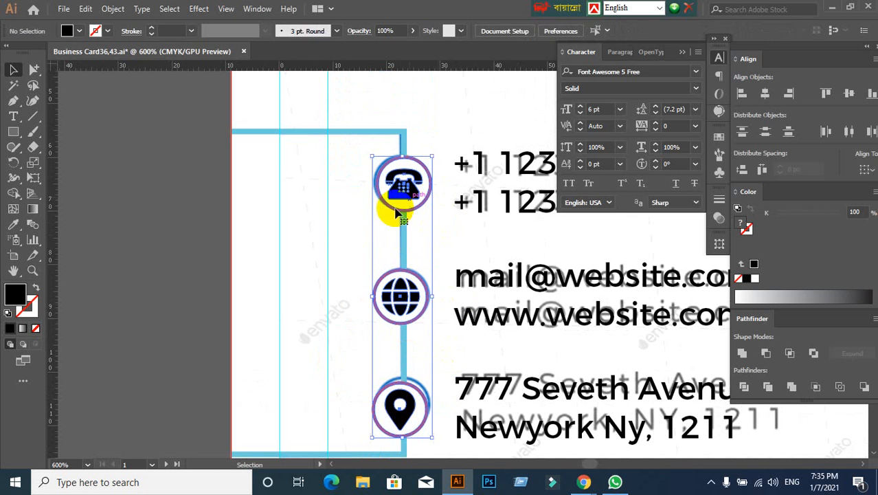
click(347, 230)
scroll(438, 139, up, 2)
scroll(434, 141, up, 1)
scroll(398, 179, up, 1)
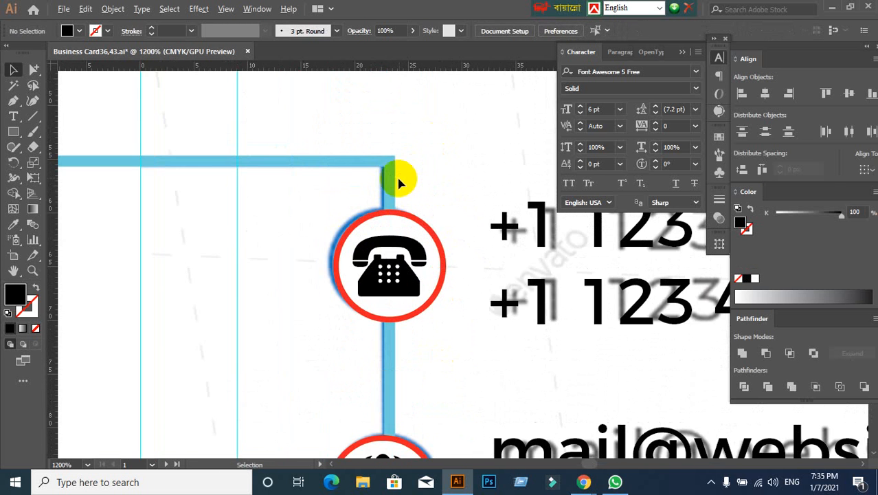
click(33, 115)
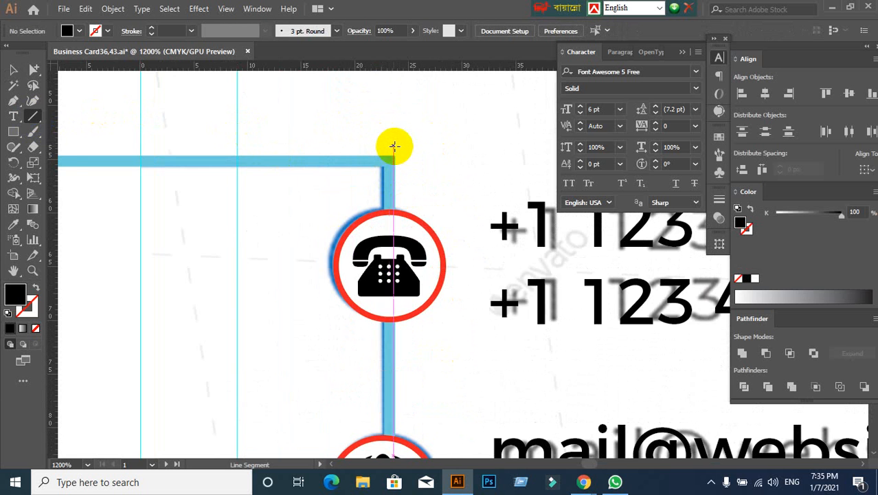
scroll(394, 146, up, 2)
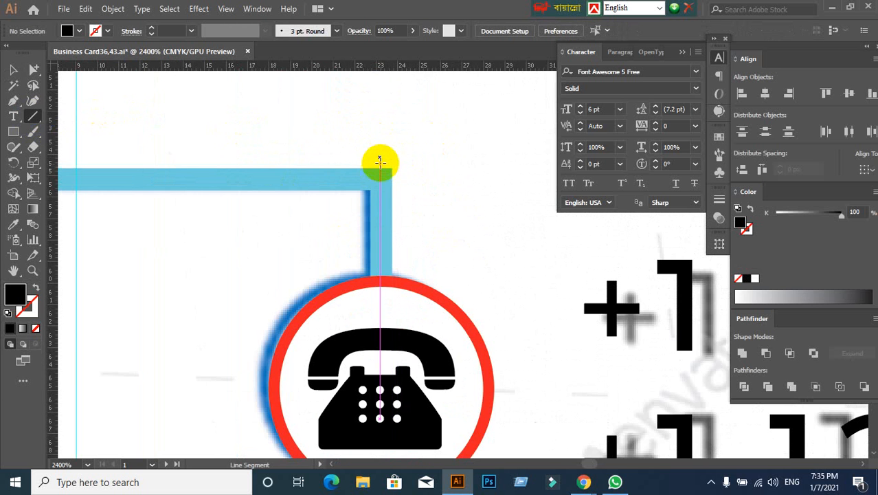
- Delete the group of circled icons from the connector frame
click(13, 70)
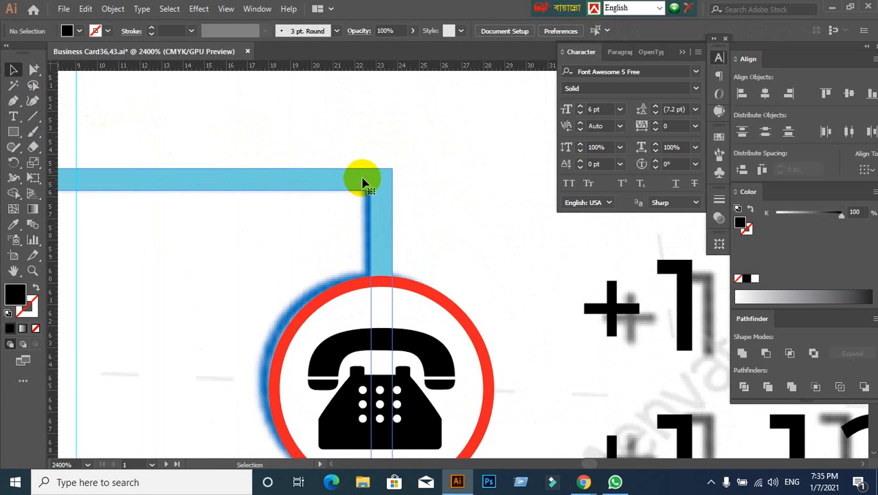
click(445, 382)
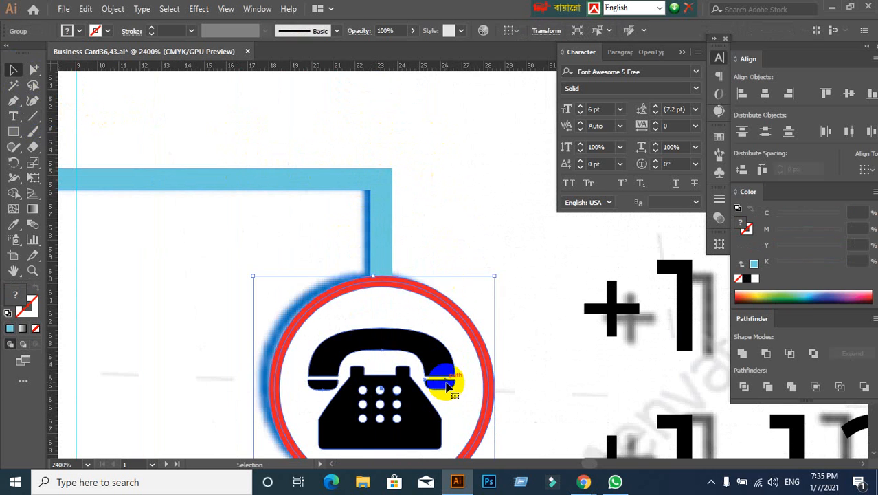
key(Delete)
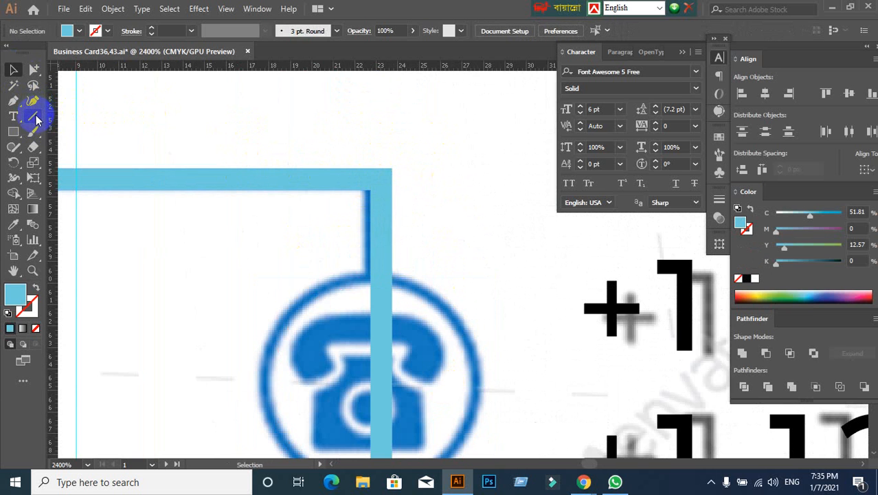
- Try to draw a short vertical line through the connector frame's upper corner and undo it
click(36, 117)
drag(379, 149, 384, 224)
key(ctrl+z)
click(17, 70)
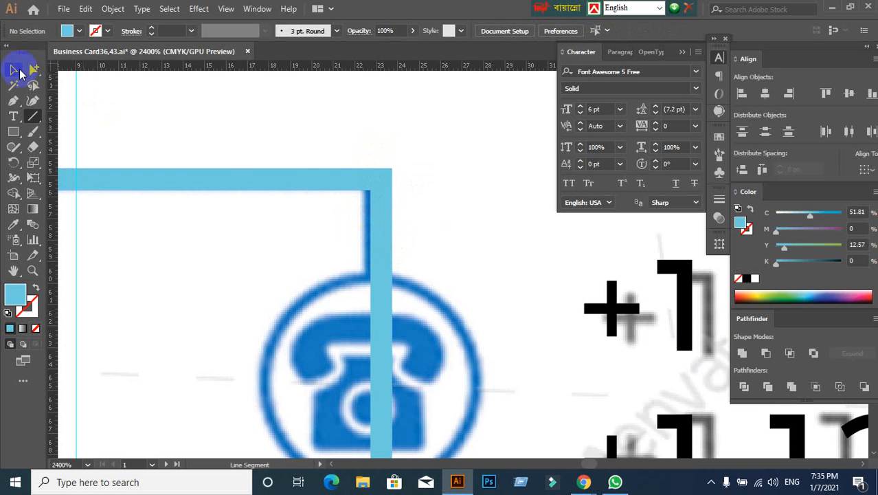
- Draw a small rectangle as wide as the connector frame's vertical arm, just above the telephone, and fill it red
click(15, 133)
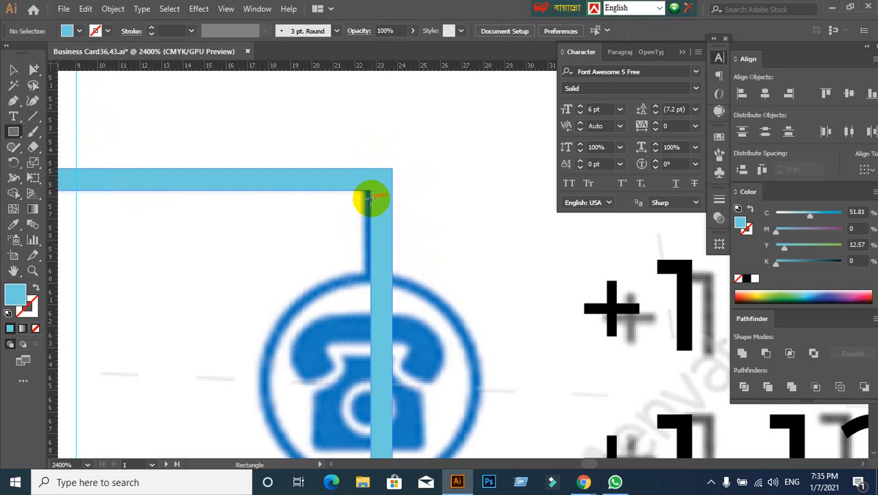
drag(370, 195, 393, 245)
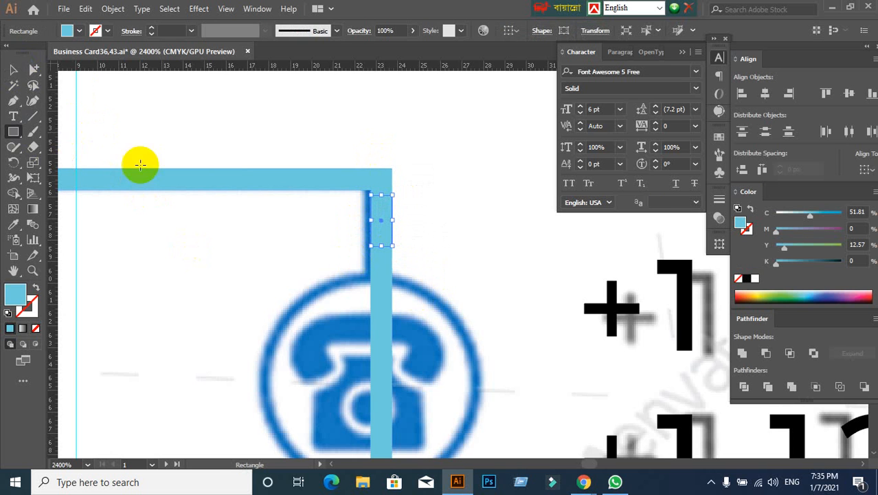
click(78, 32)
click(46, 55)
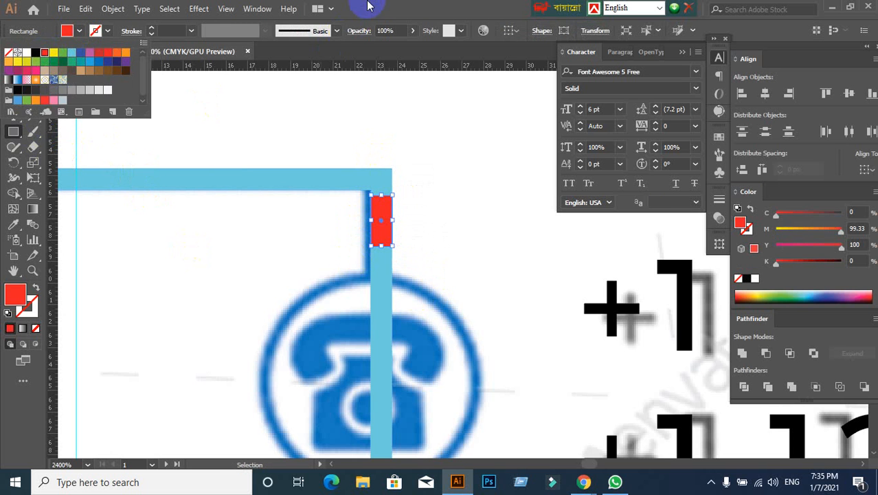
click(10, 72)
click(317, 134)
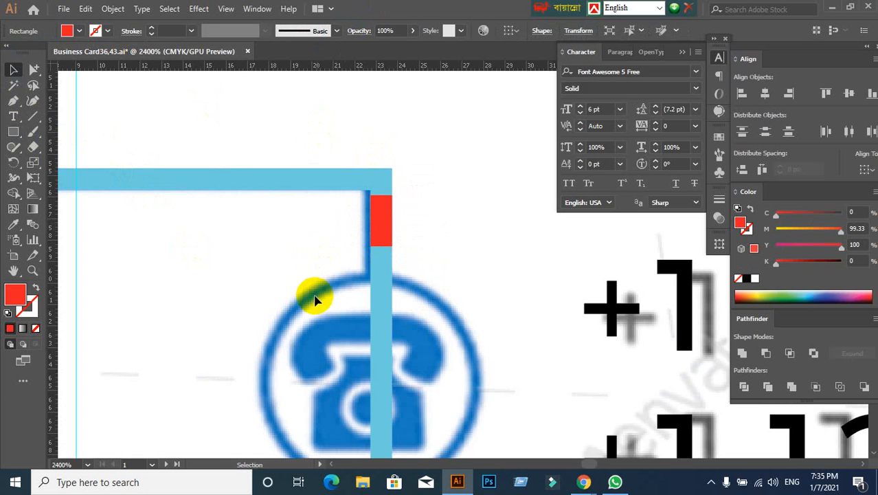
- Show all hidden objects to bring back the circled contact icons, and clear the selection
scroll(318, 299, down, 1)
drag(452, 351, 446, 235)
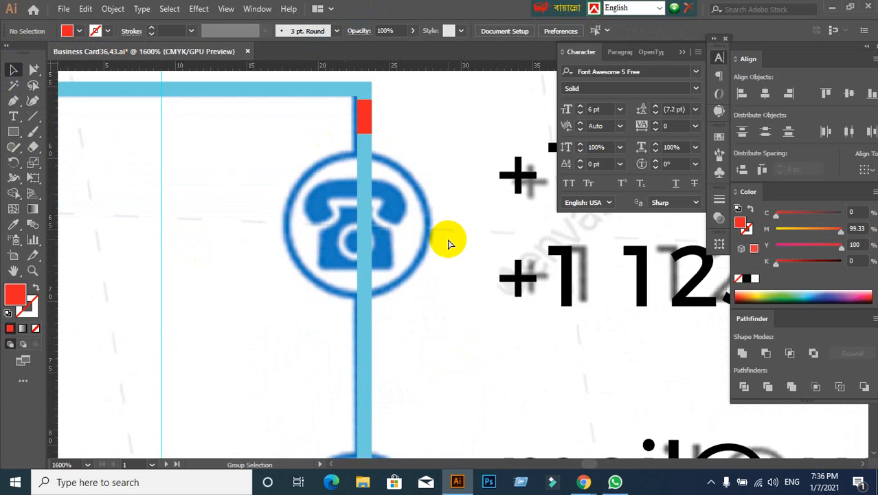
key(ctrl+alt+3)
click(218, 227)
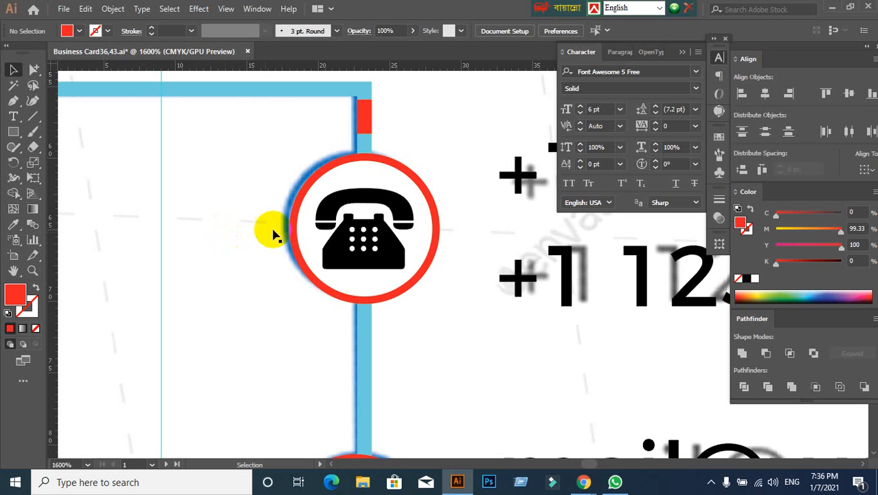
- Align the group of circled icons and the red rectangle to each other on their horizontal centers
click(363, 113)
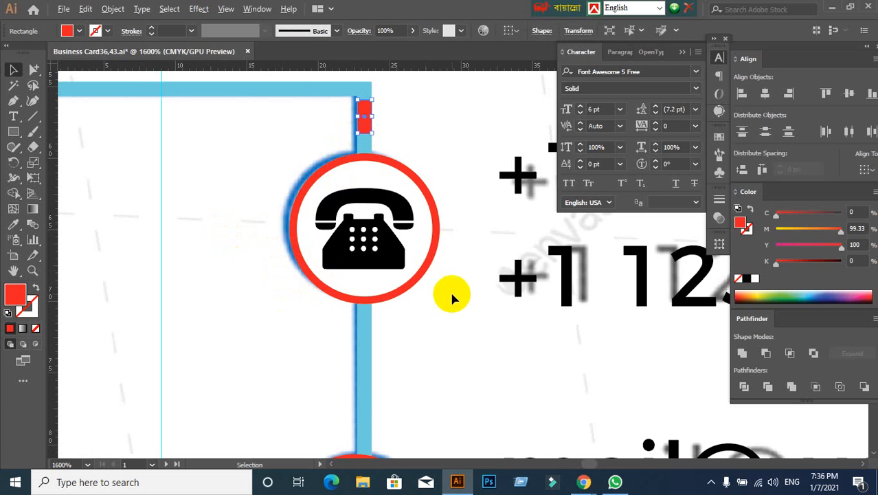
scroll(450, 292, down, 2)
drag(441, 281, 426, 157)
scroll(440, 213, up, 1)
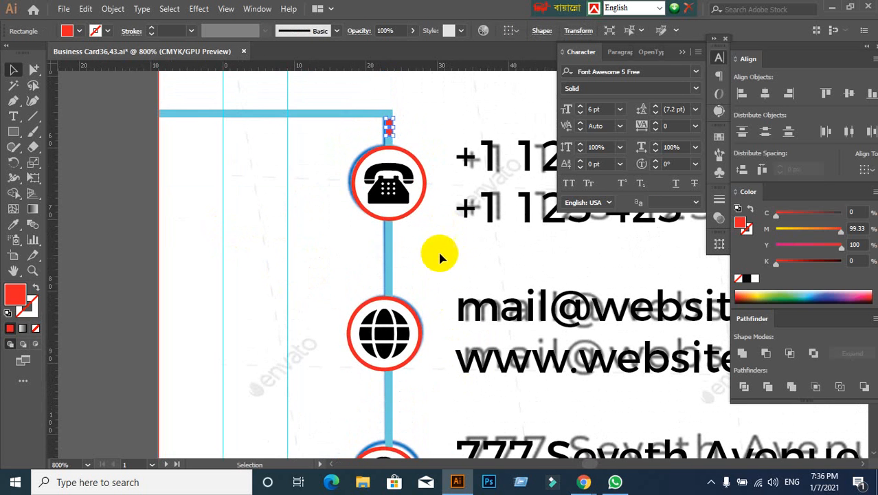
scroll(412, 137, up, 1)
scroll(418, 147, down, 2)
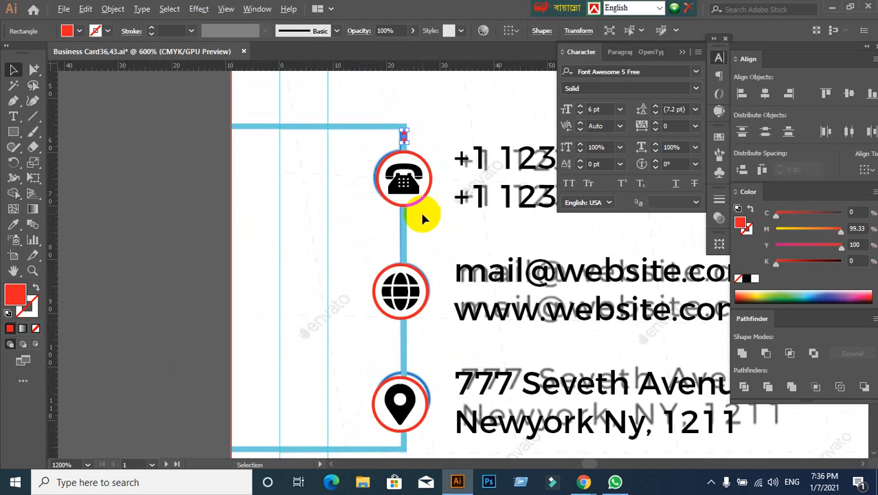
shift+click(392, 179)
scroll(422, 166, up, 2)
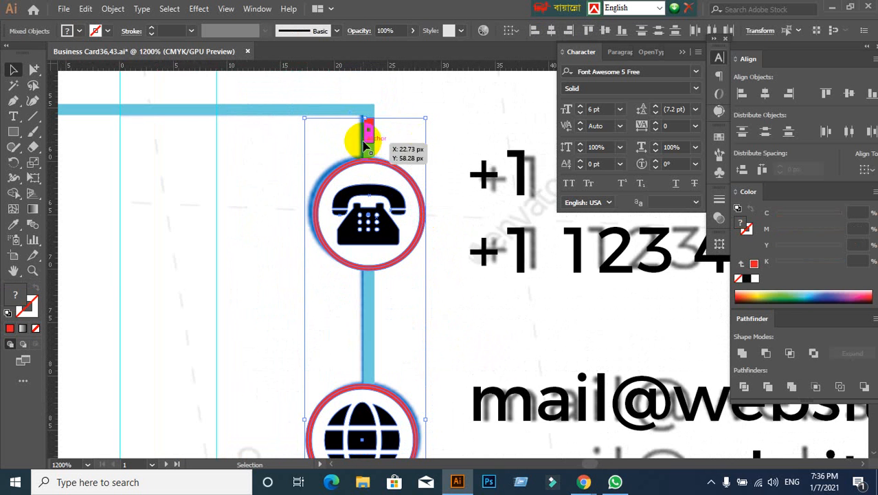
click(367, 144)
click(766, 133)
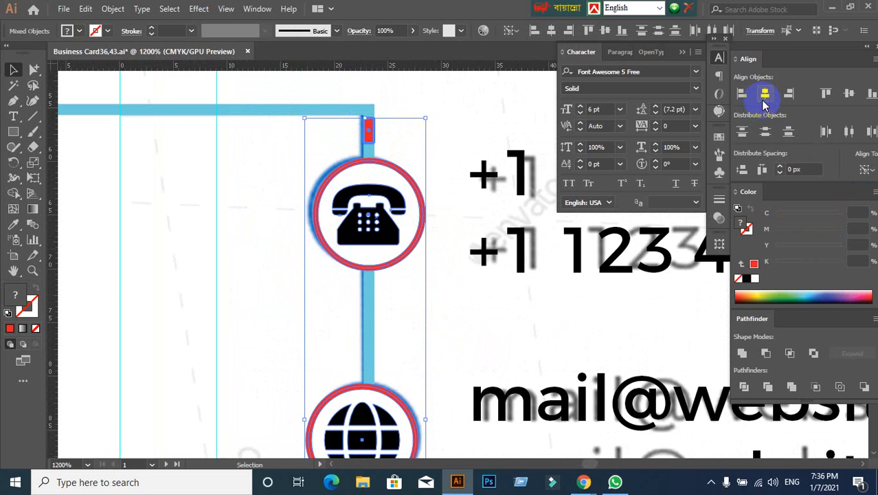
click(764, 94)
click(448, 346)
- Delete the red rectangle above the telephone icon
scroll(463, 336, down, 2)
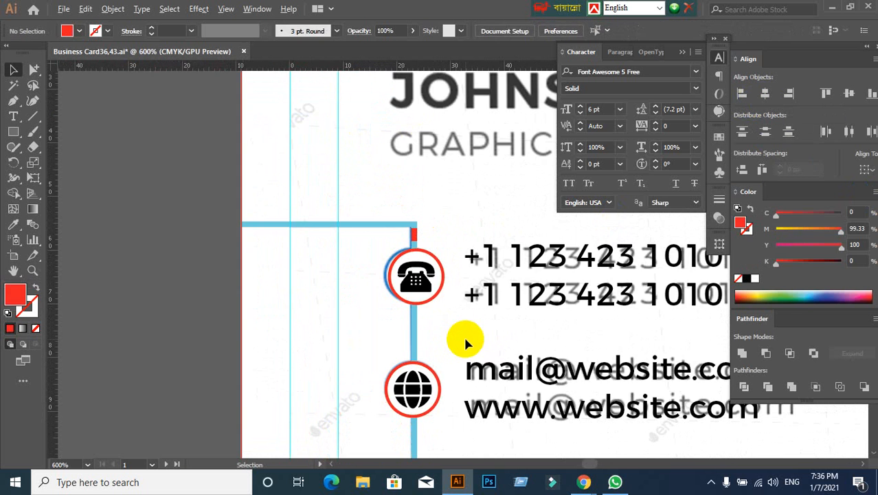
click(413, 233)
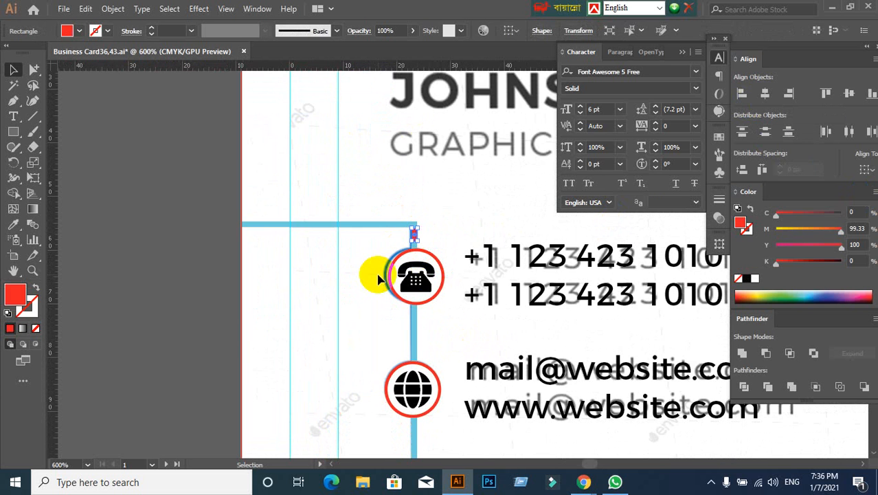
click(378, 277)
- Examine how the circled telephone, globe and location pin sit on the connector frame's vertical arm
scroll(465, 327, down, 2)
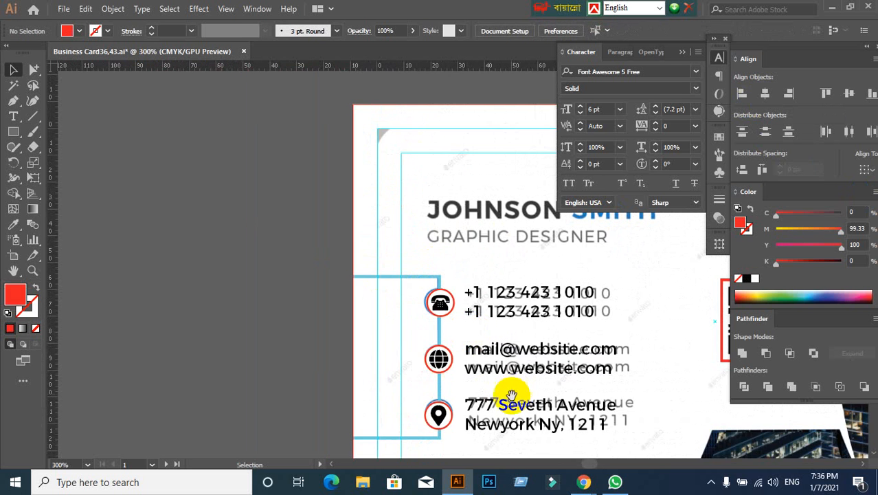
drag(512, 396, 421, 269)
scroll(351, 163, up, 4)
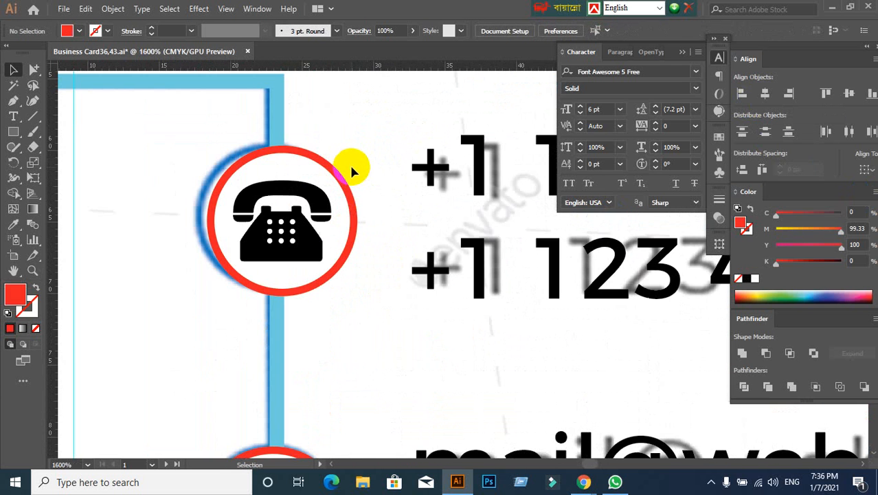
scroll(351, 170, down, 3)
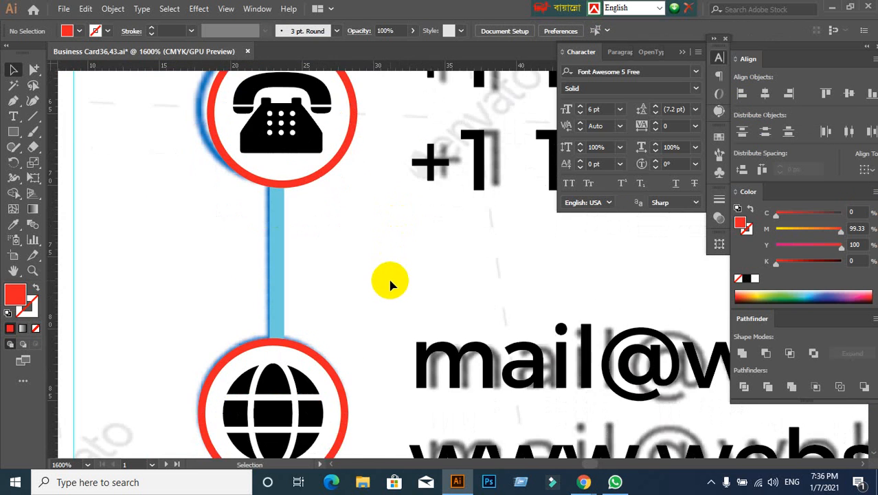
scroll(390, 282, down, 3)
scroll(388, 284, down, 1)
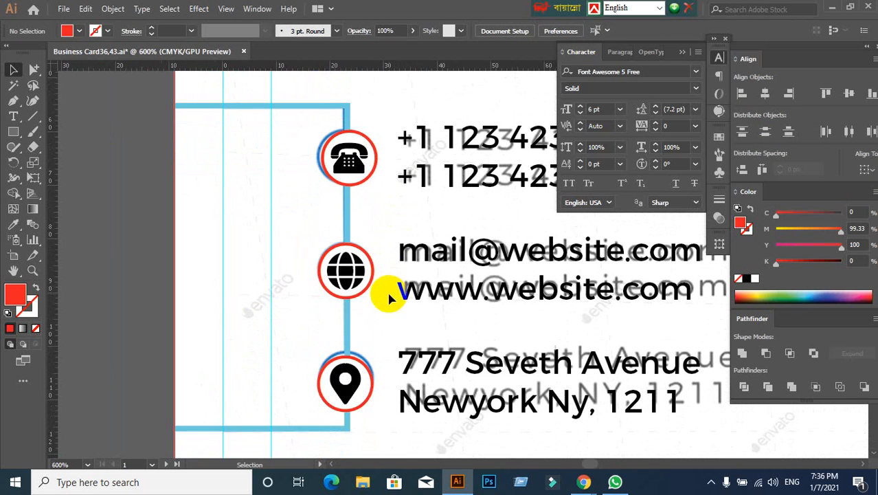
scroll(371, 407, up, 2)
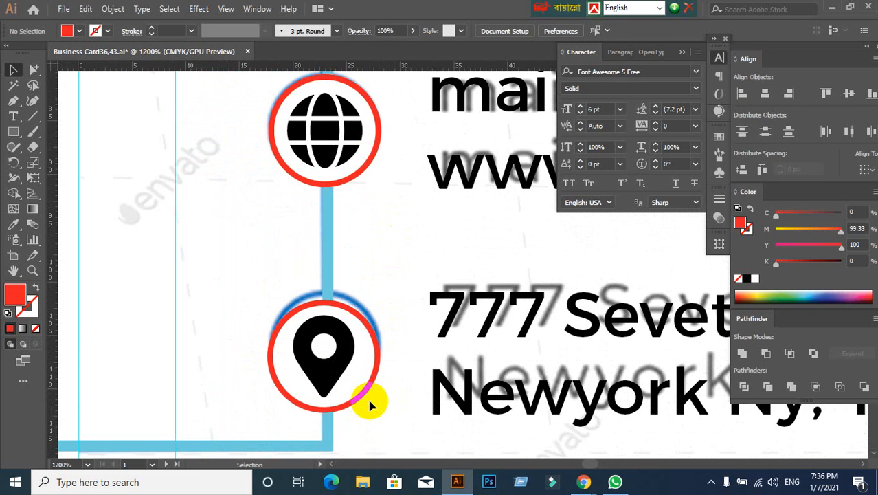
scroll(368, 406, up, 5)
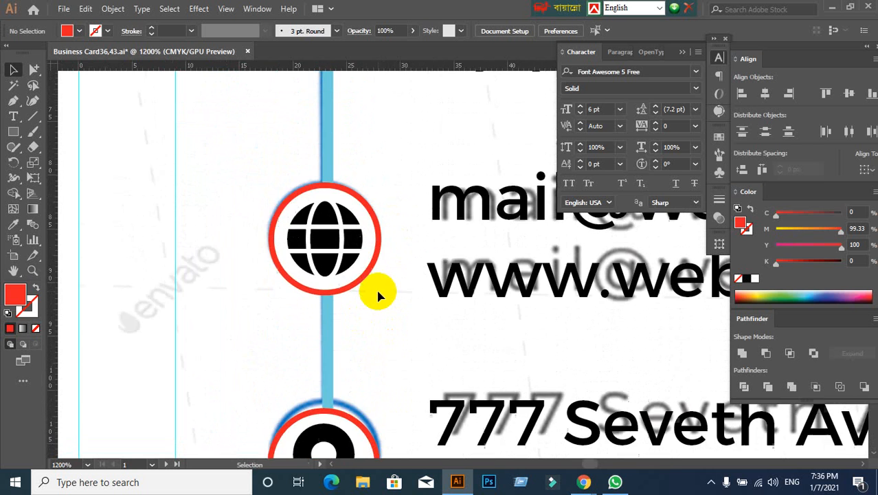
scroll(380, 294, up, 2)
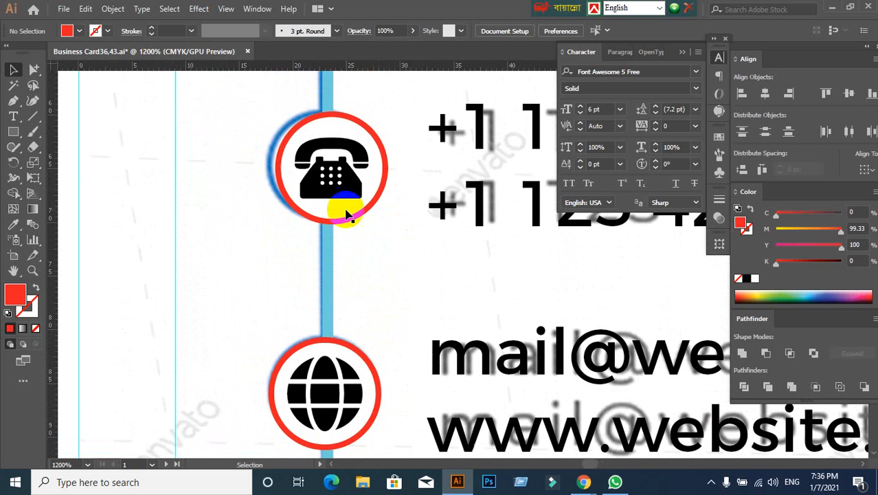
- Ungroup the circled icons and select the circled telephone on its own
click(344, 209)
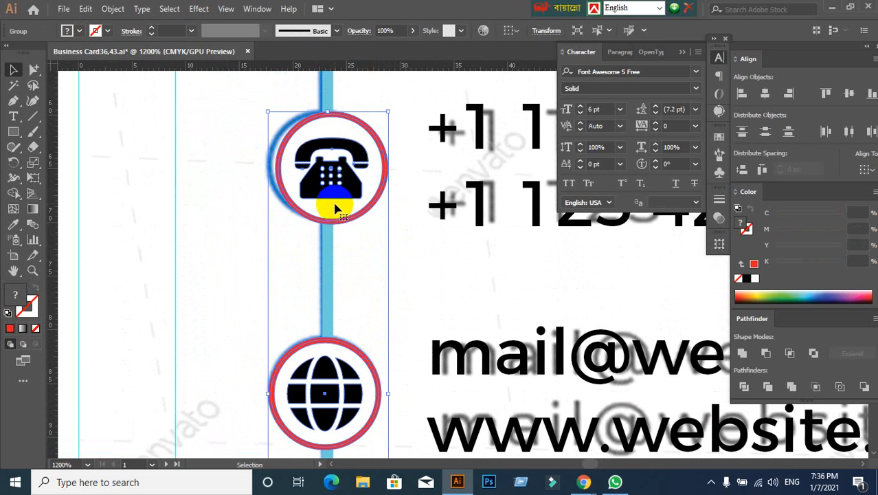
right_click(336, 208)
click(365, 308)
click(335, 167)
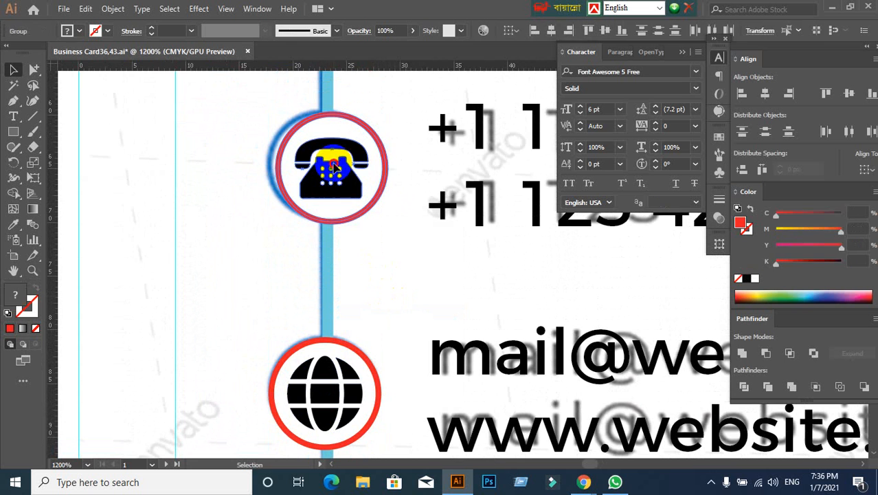
click(372, 278)
scroll(363, 323, up, 1)
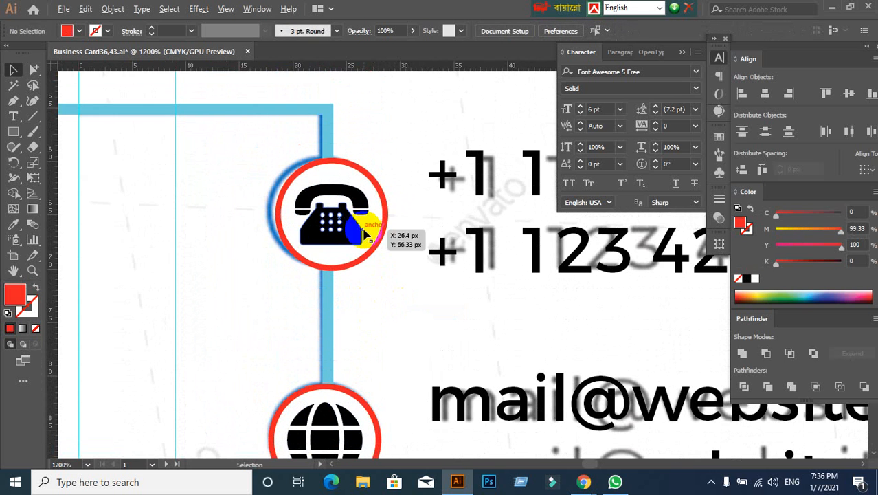
click(368, 237)
scroll(405, 282, down, 2)
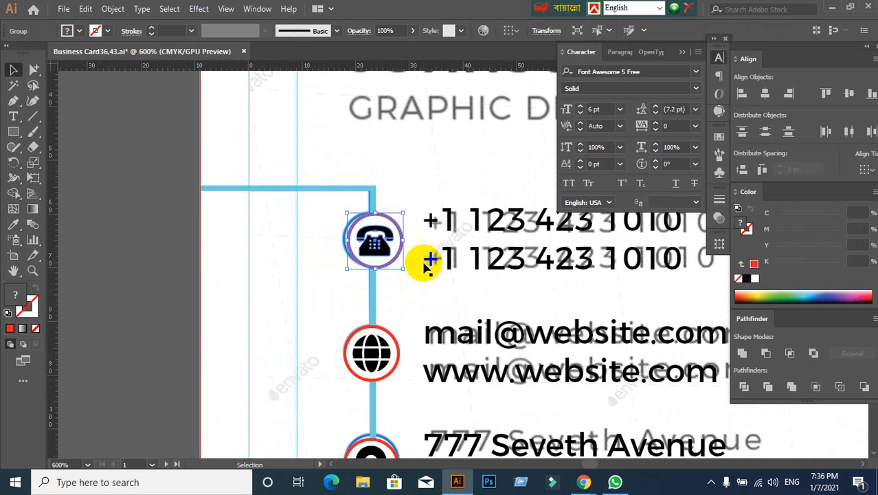
- Undo the icon ungrouping and the deletion of the red rectangle
click(415, 187)
key(ctrl+a)
click(424, 170)
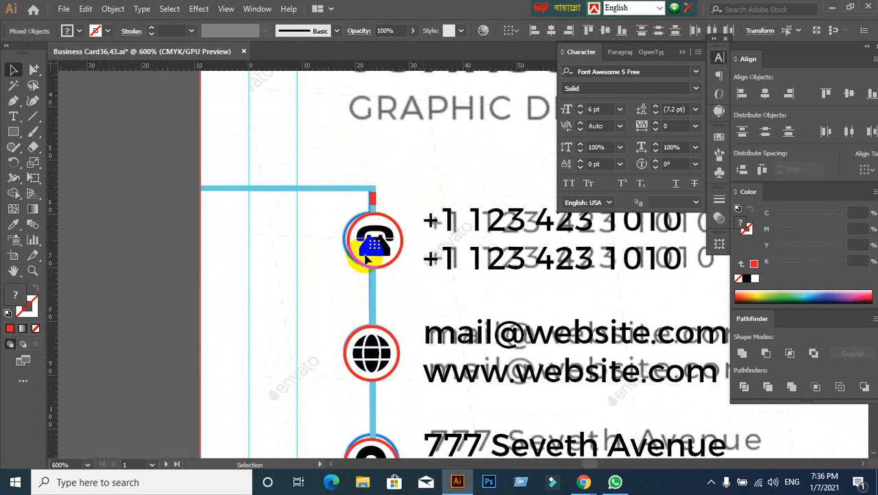
- Ungroup the circled icons and align the telephone, globe and location pin to one another on their horizontal centers
click(366, 257)
right_click(366, 261)
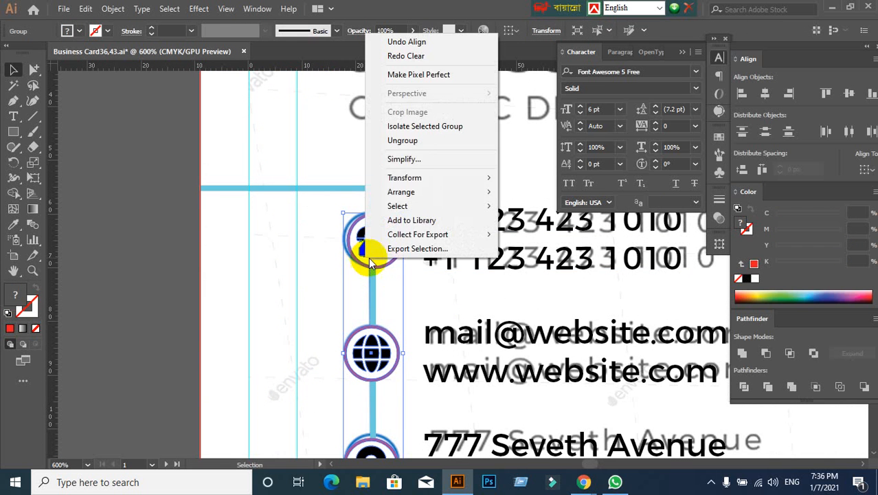
click(398, 138)
click(379, 237)
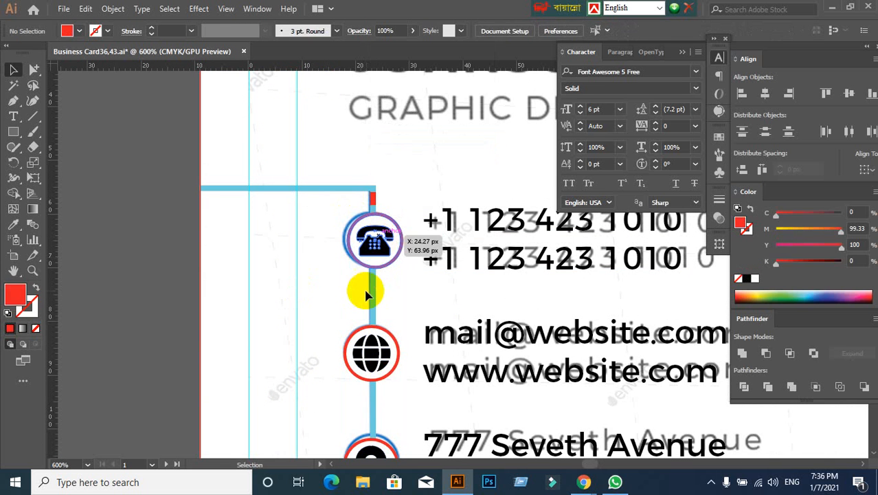
shift+click(372, 354)
scroll(415, 359, down, 3)
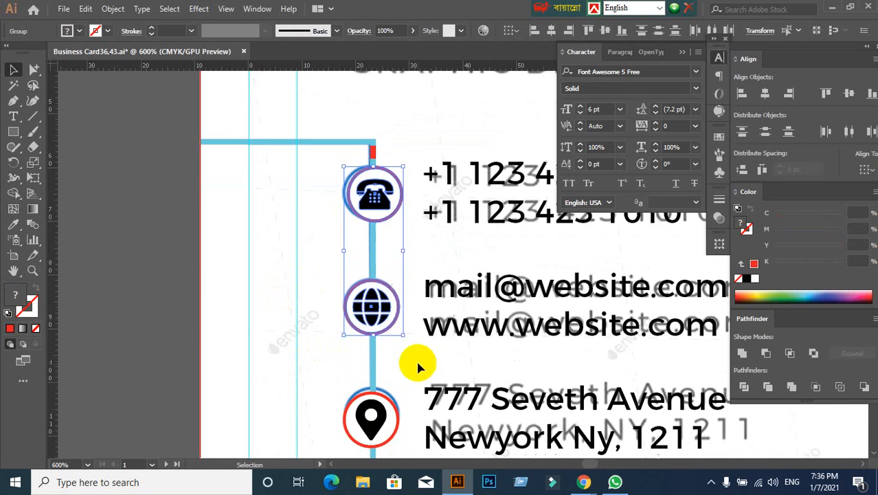
shift+click(371, 395)
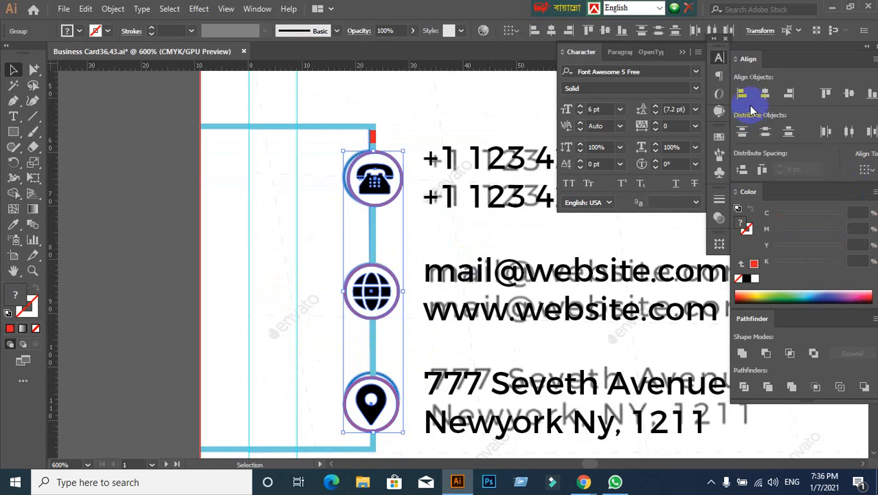
click(763, 101)
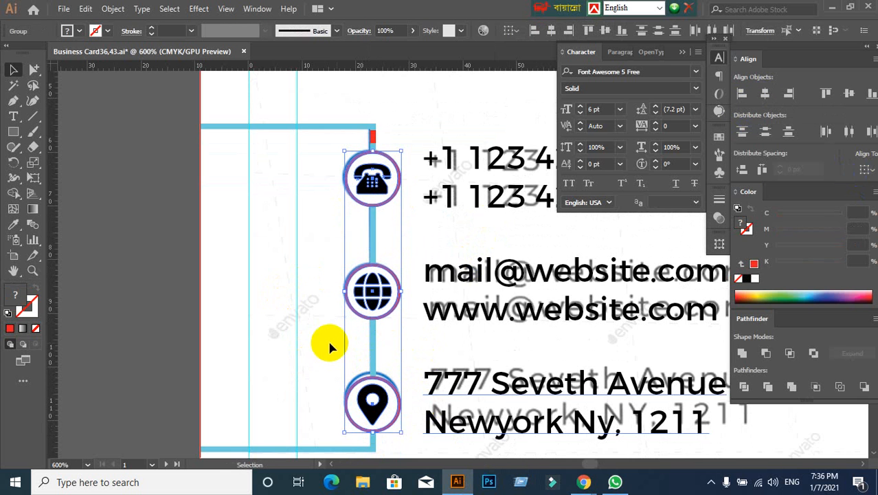
click(349, 231)
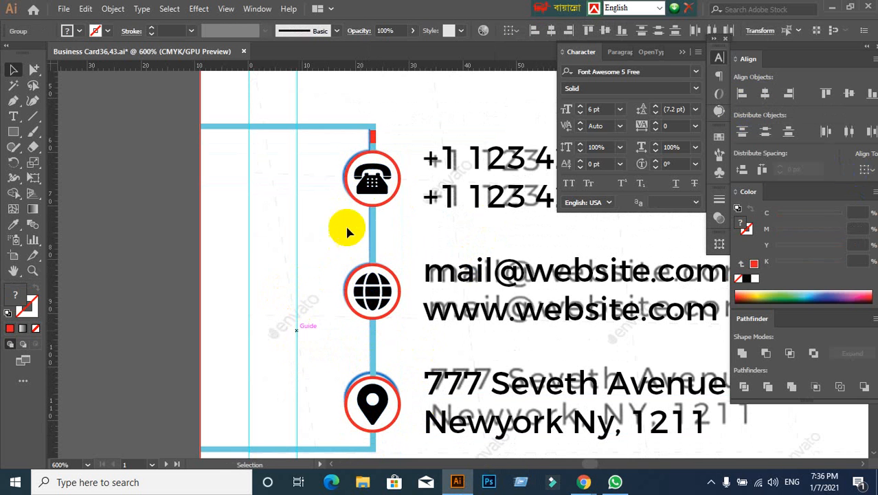
- Select the three circled icons, reapply horizontal center alignment, group them and clear the selection
click(365, 175)
shift+click(376, 300)
shift+click(371, 402)
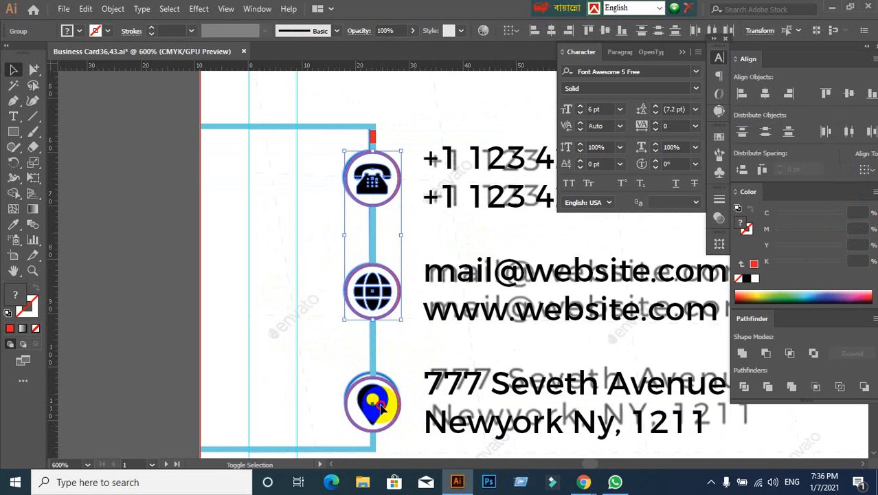
click(767, 95)
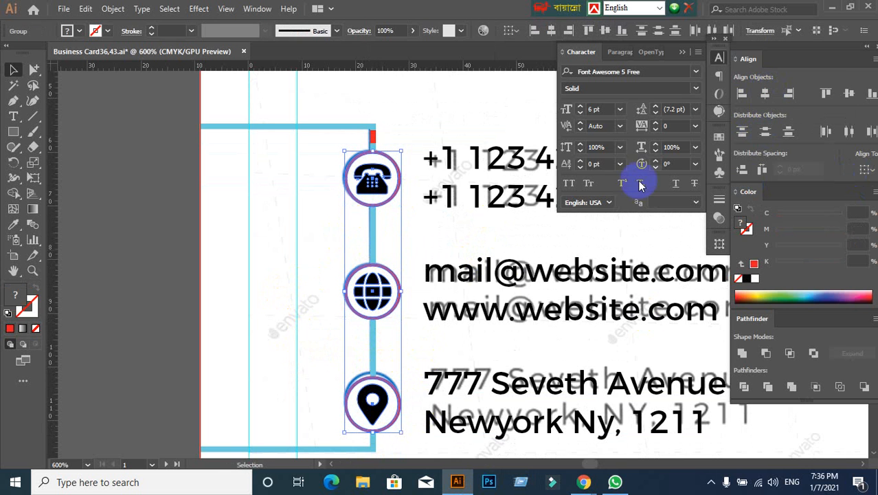
key(ctrl+g)
click(280, 300)
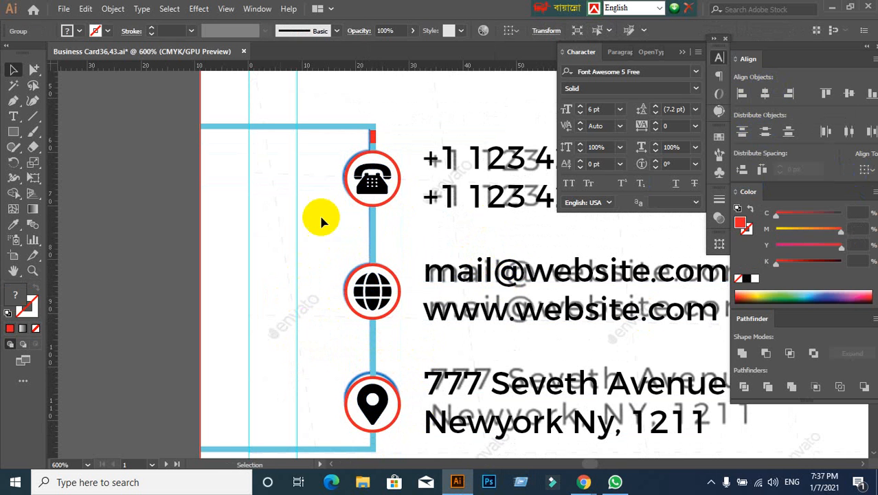
- Select the circled icon group with the small red rectangle above it and align both on their horizontal centers
click(386, 189)
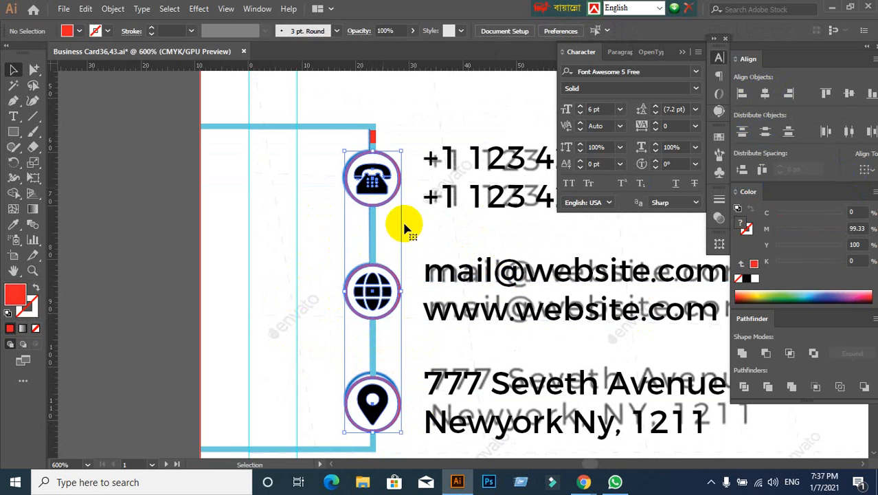
shift+click(375, 136)
scroll(375, 145, up, 3)
click(371, 128)
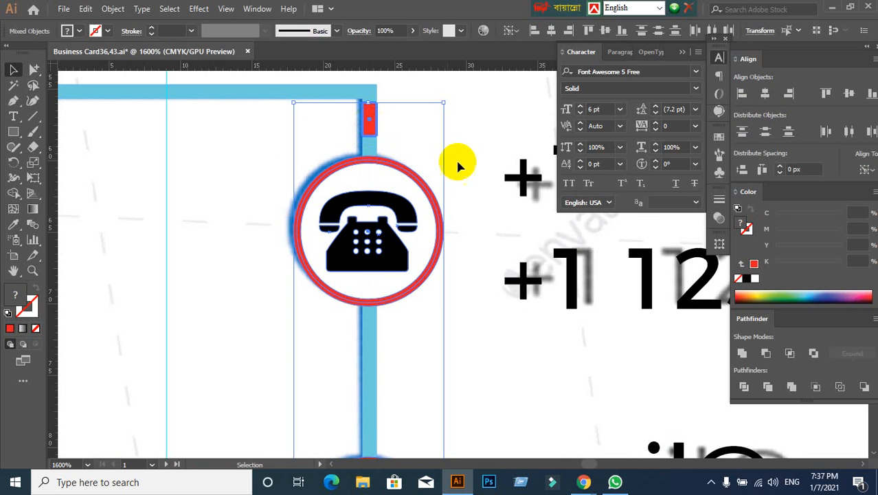
click(765, 96)
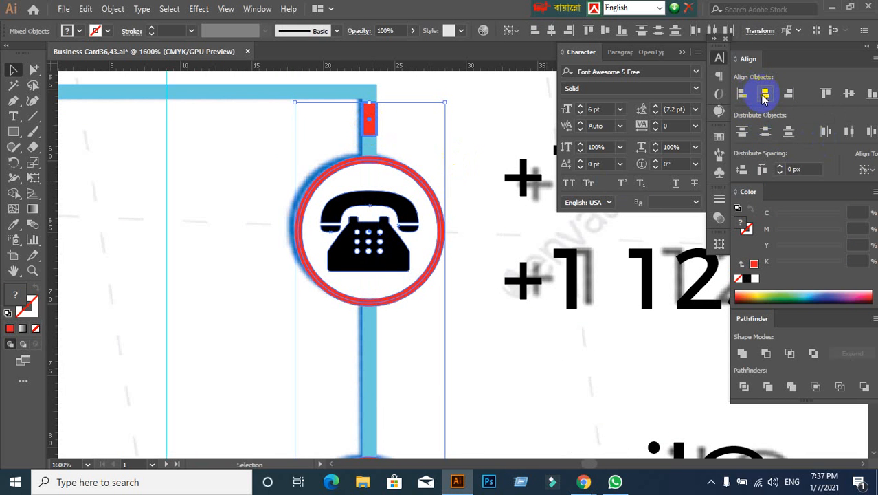
click(520, 345)
scroll(522, 349, down, 3)
drag(542, 385, 460, 222)
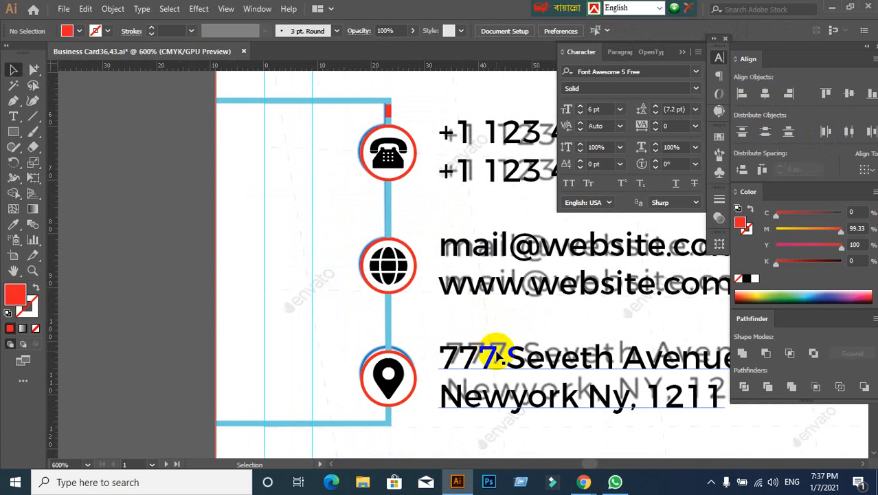
- Delete the small red rectangle above the circled telephone on the frame's vertical arm
click(391, 114)
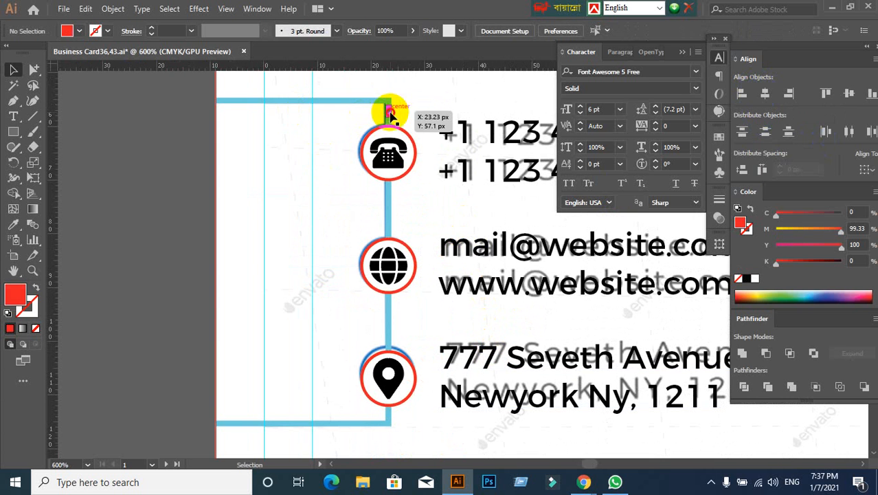
click(336, 207)
scroll(405, 198, down, 2)
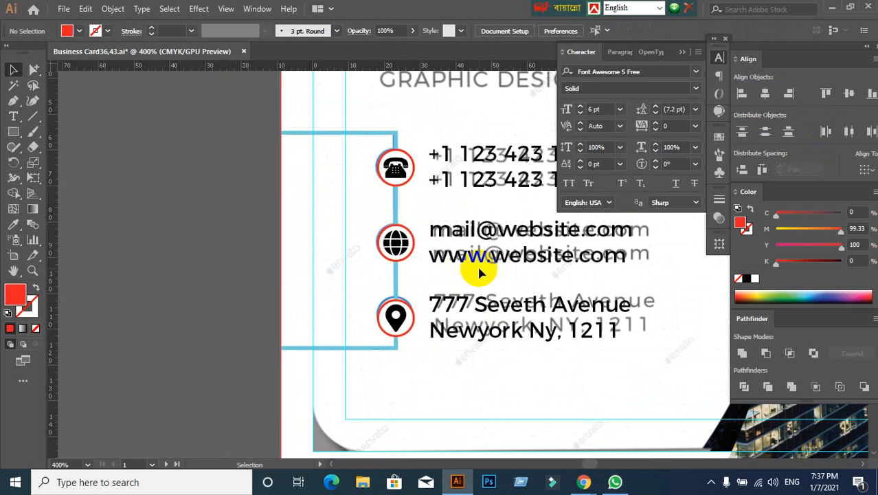
drag(477, 272, 403, 230)
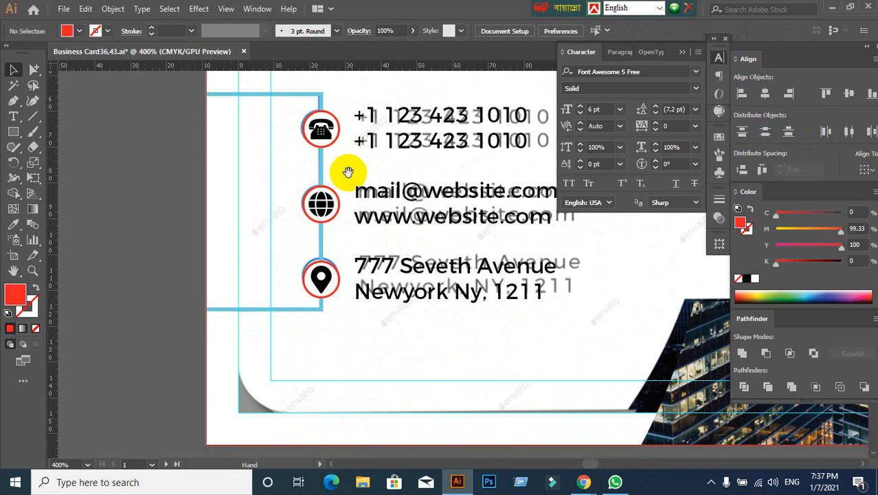
drag(348, 172, 310, 193)
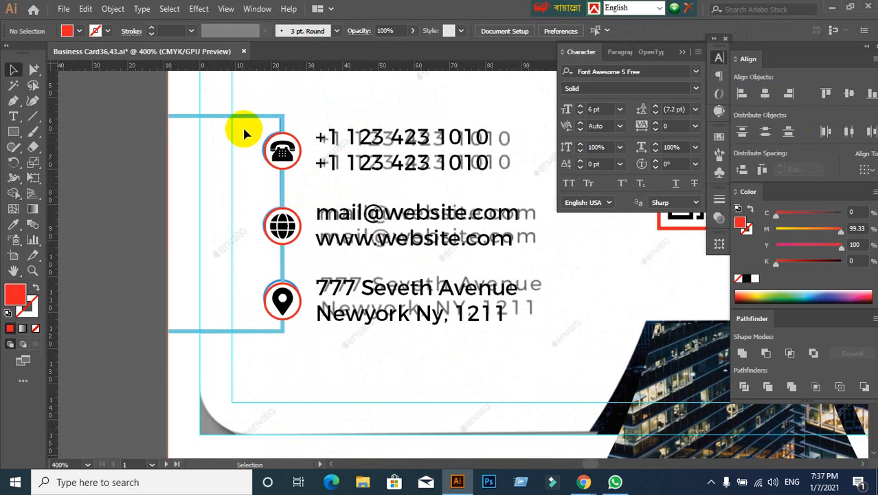
drag(242, 130, 512, 169)
click(471, 191)
click(283, 117)
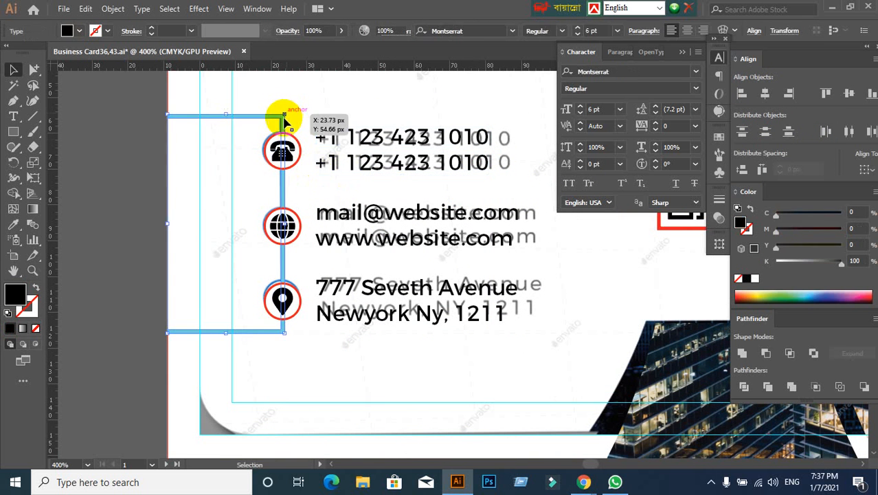
click(208, 173)
- Ungroup the three circled icons on the frame's vertical arm and clear the selection
click(292, 166)
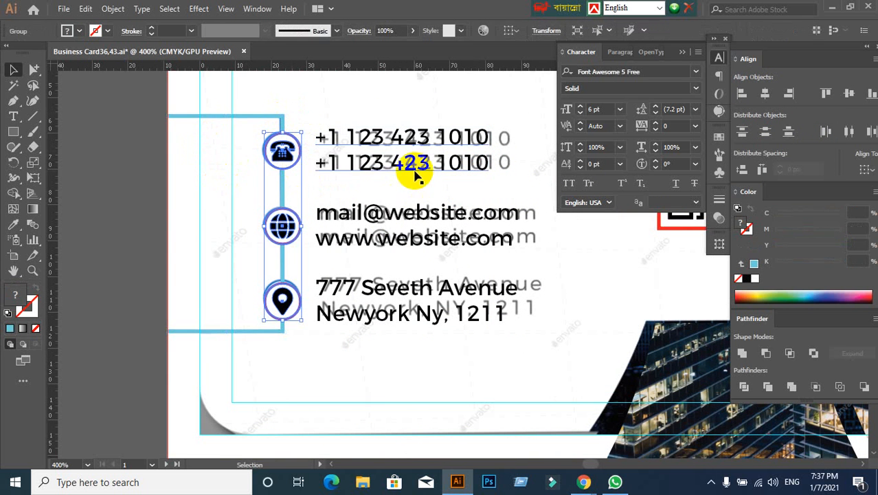
right_click(285, 156)
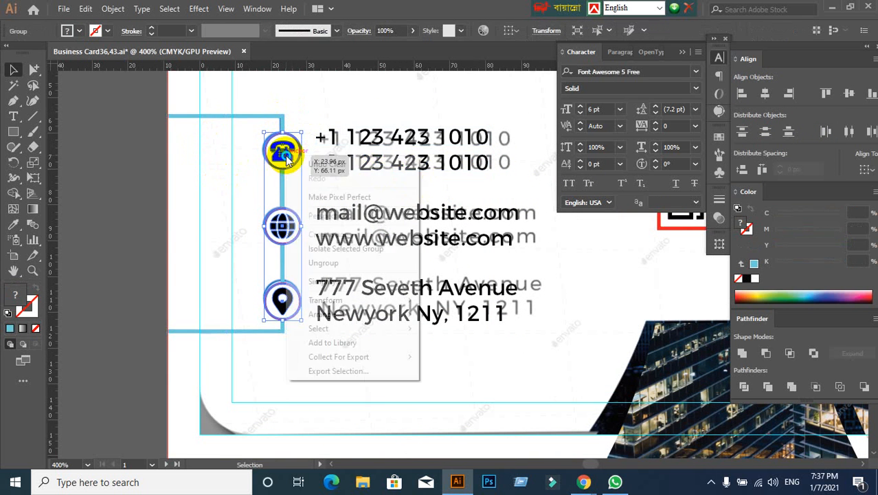
click(317, 263)
click(314, 191)
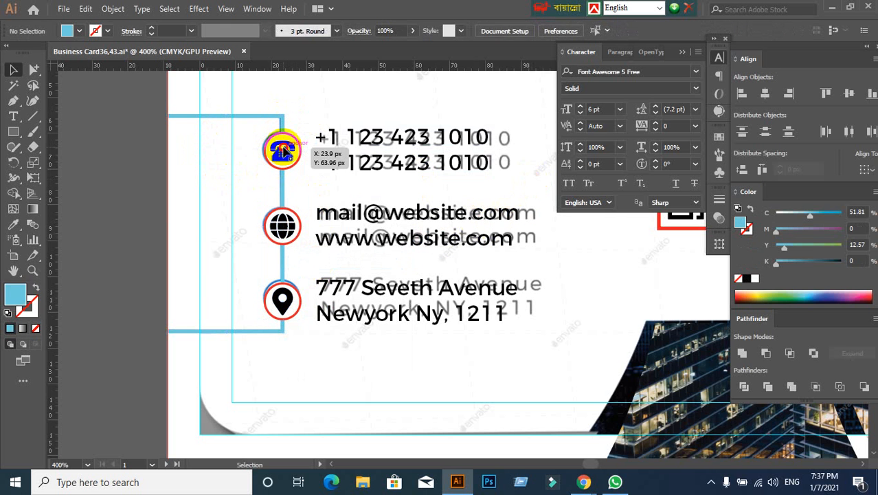
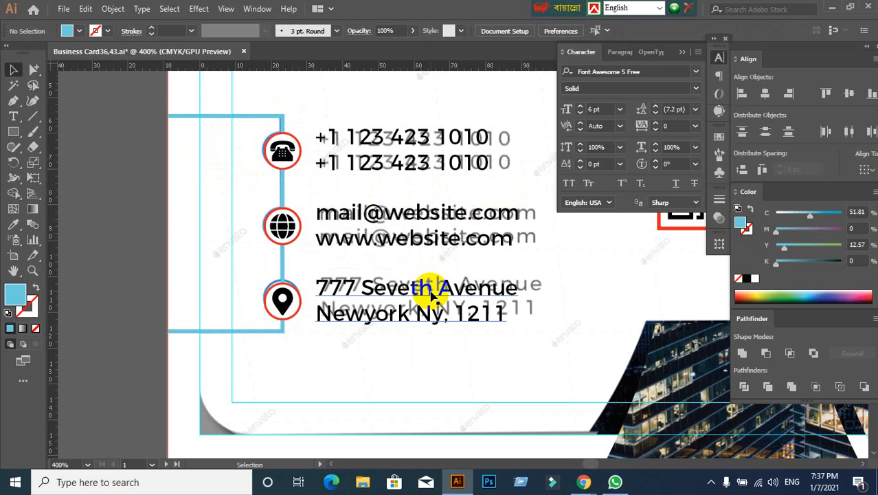
- Group the circled telephone with its two phone lines, and the circled globe with the mail and website lines
click(283, 153)
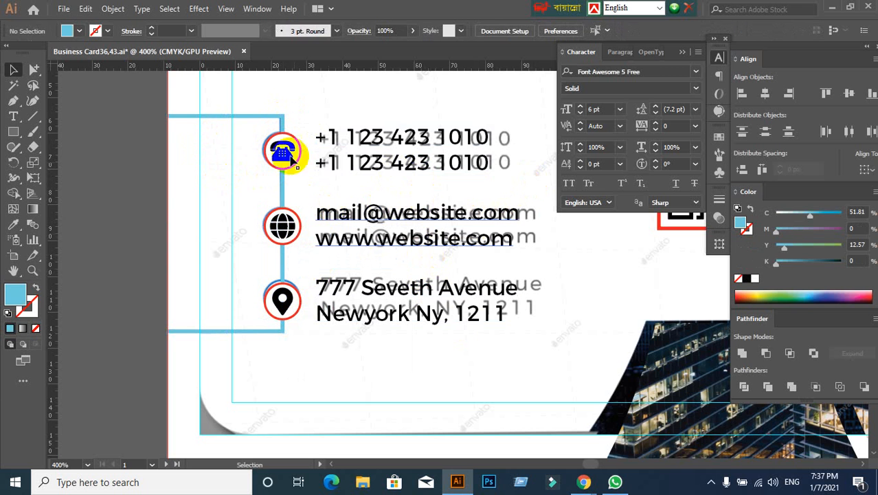
shift+click(384, 158)
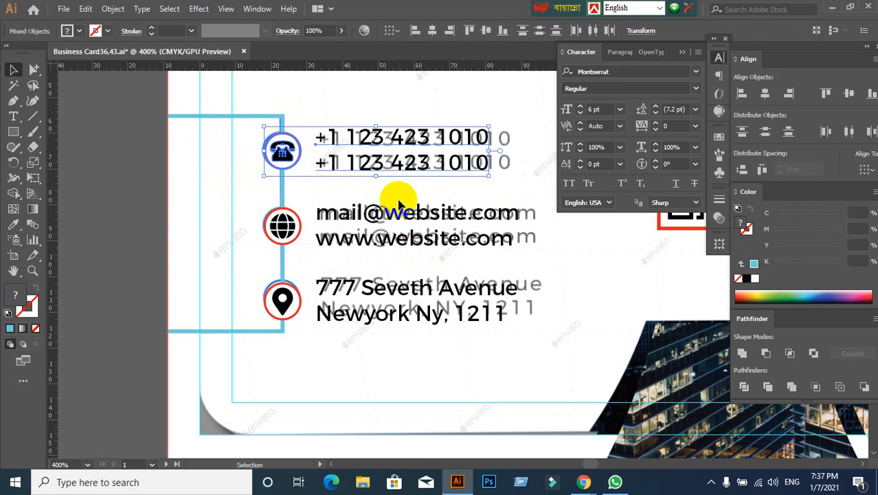
click(284, 231)
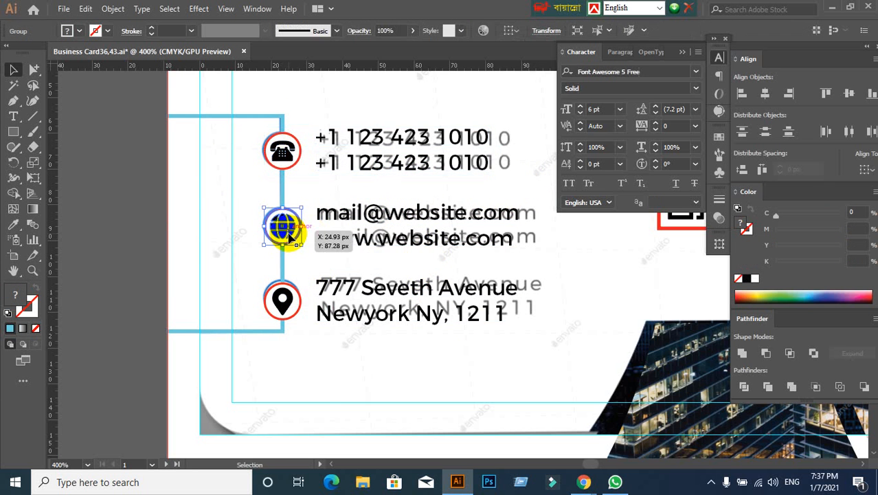
right_click(289, 234)
click(352, 187)
click(291, 223)
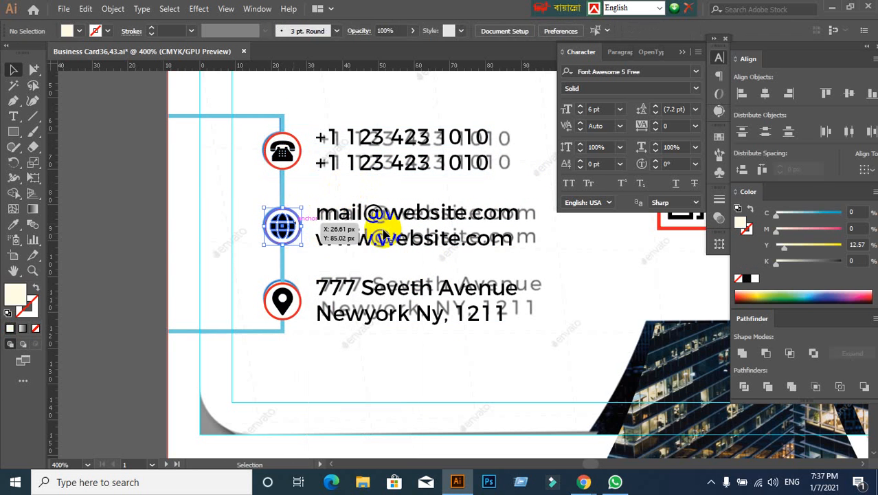
- Group the circled location pin with the two address lines beside it and clear the selection
click(283, 300)
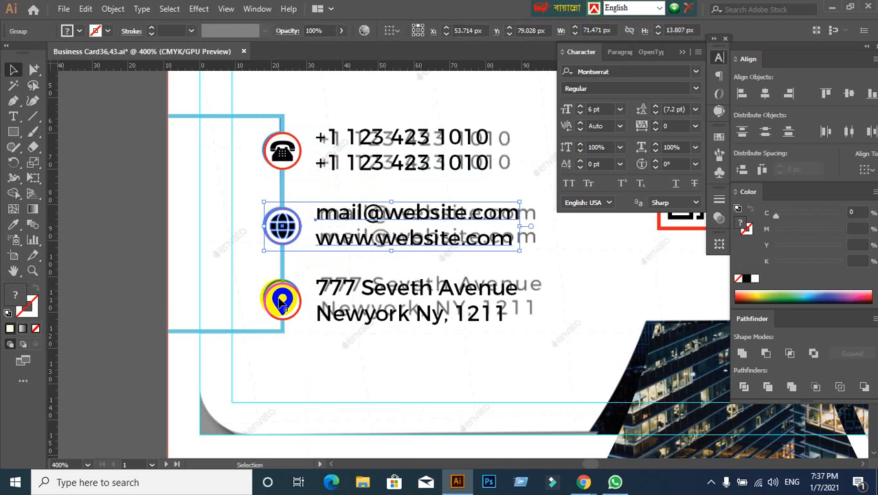
right_click(280, 302)
click(291, 324)
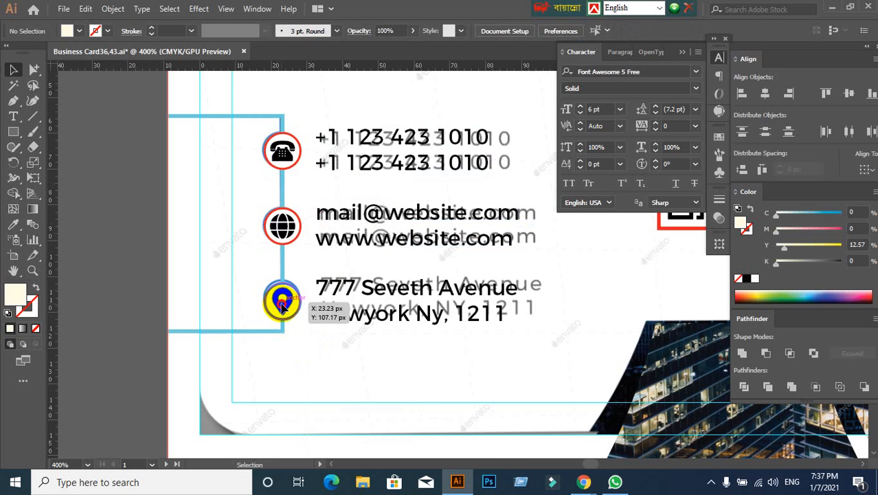
click(283, 304)
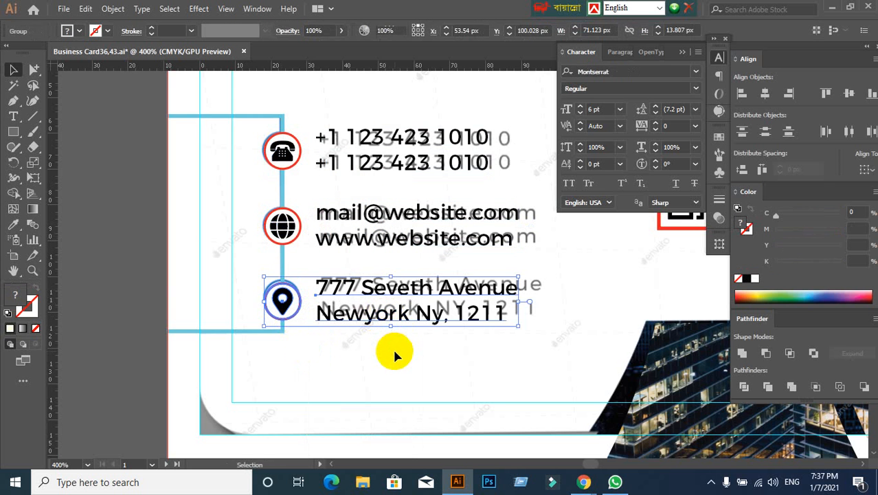
click(393, 347)
- Add a point text line with the cardholder's full name just above the reference name
scroll(395, 348, up, 2)
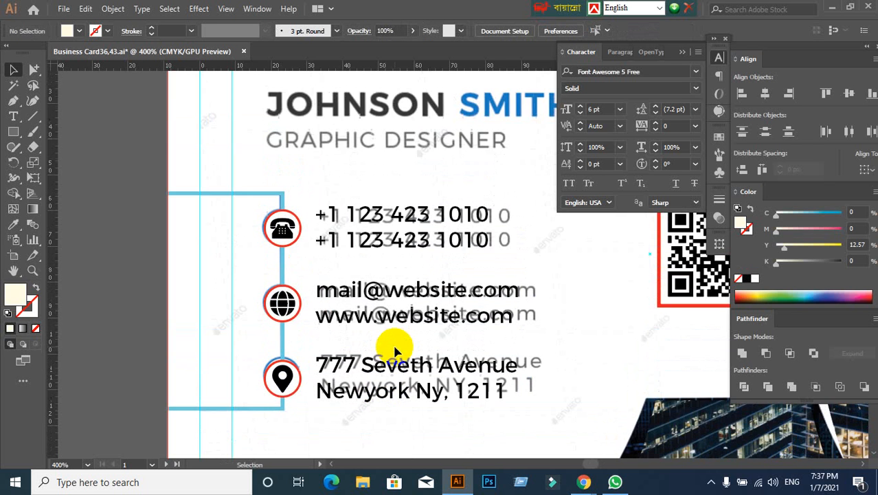
scroll(386, 333, down, 1)
drag(358, 198, 261, 160)
scroll(272, 168, up, 1)
scroll(181, 177, up, 1)
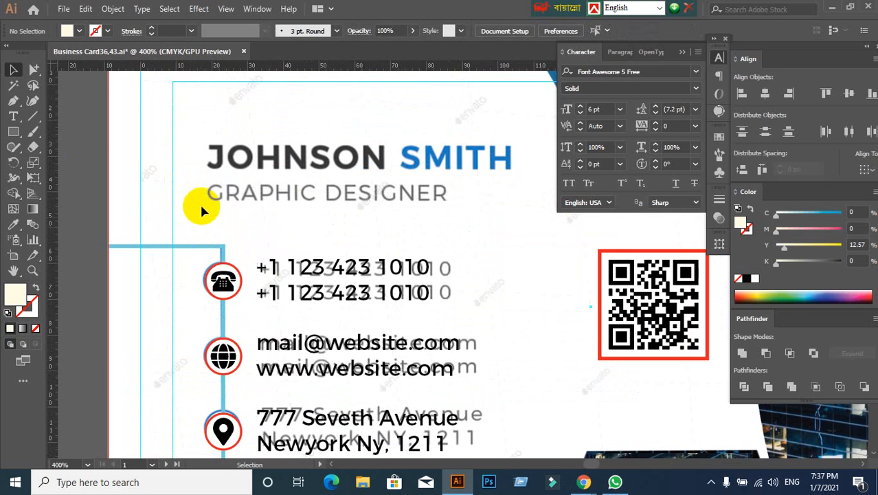
click(9, 116)
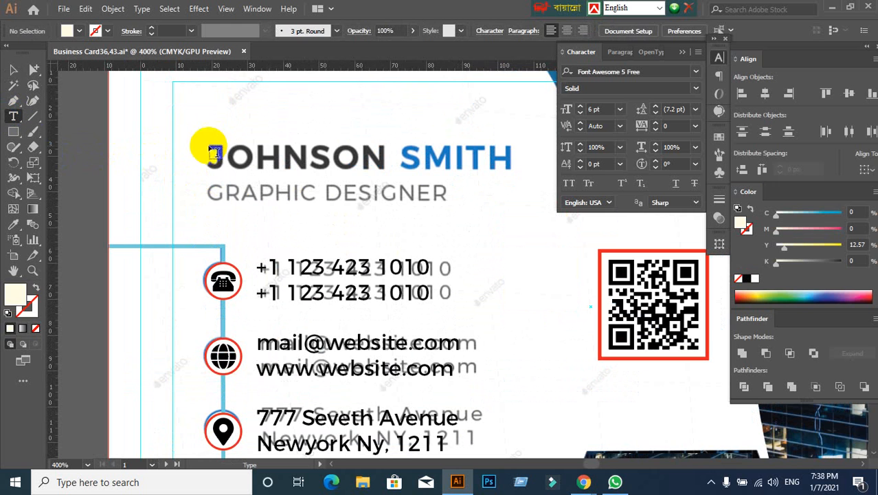
click(204, 124)
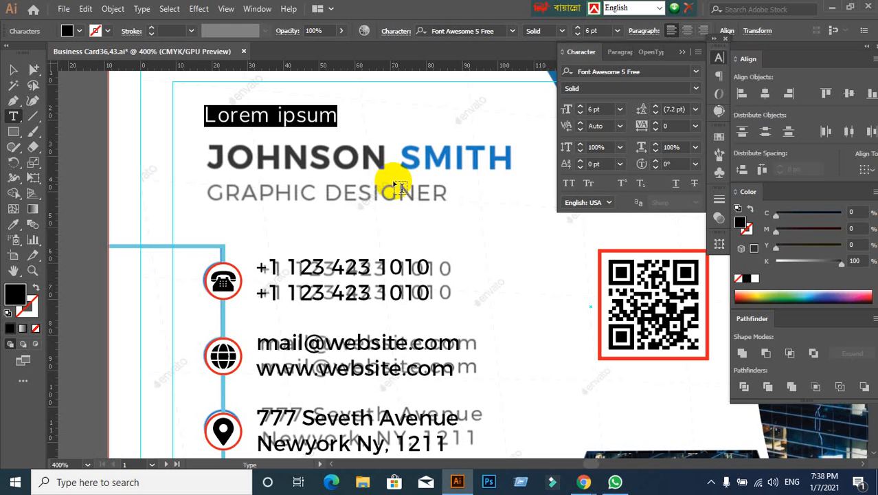
text(johnson simi)
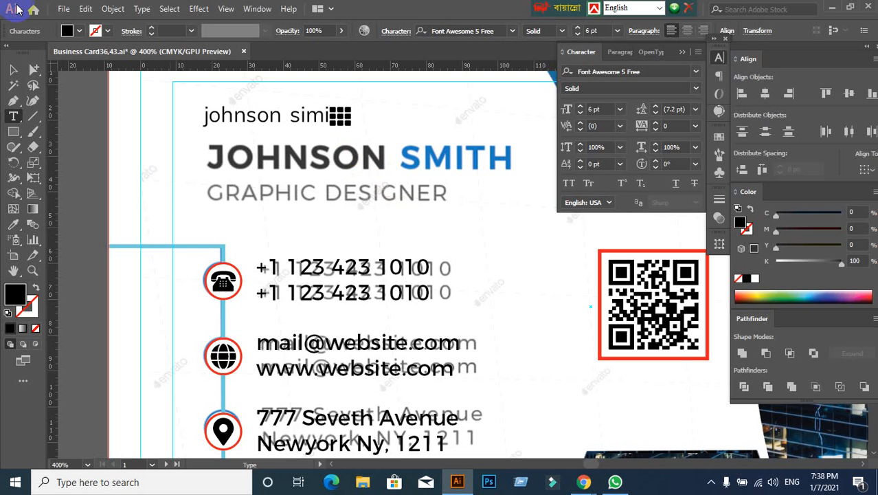
- Set the new name text in Montserrat Bold with all caps
click(12, 70)
click(667, 72)
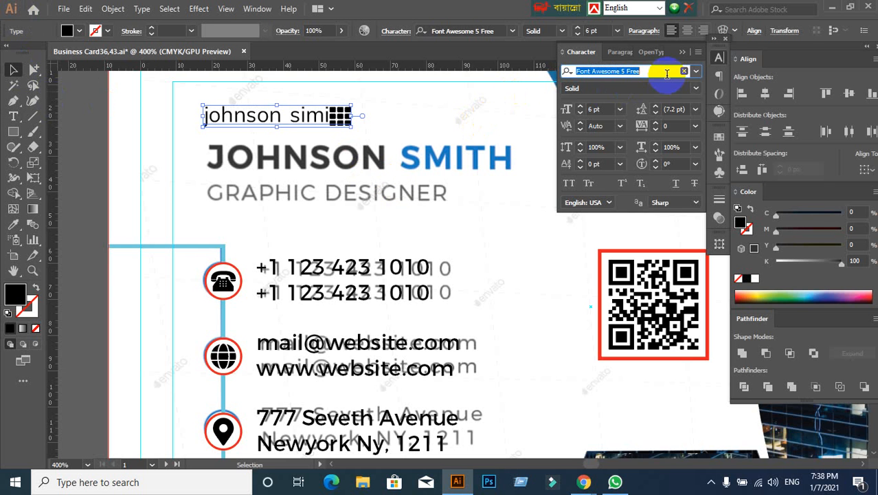
text(mon)
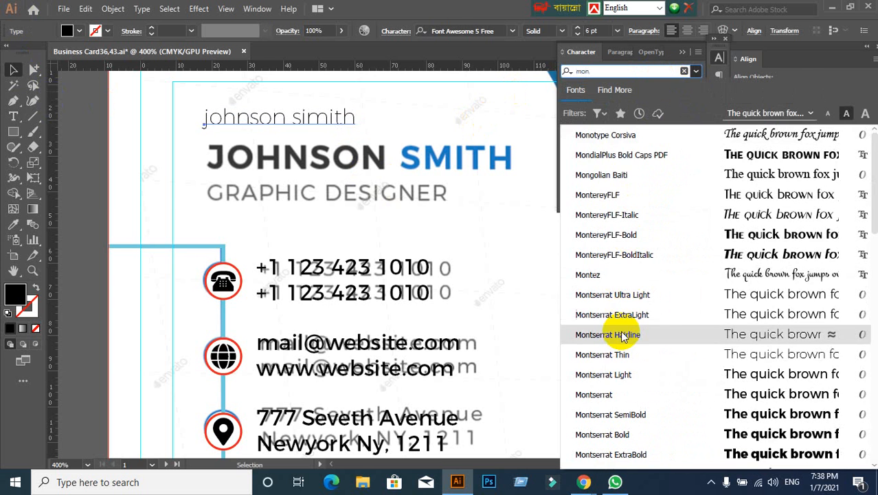
click(622, 334)
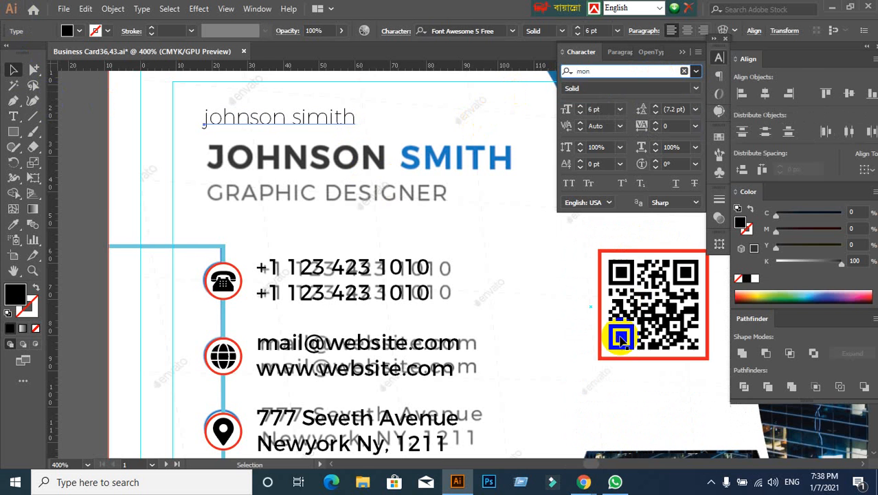
click(695, 90)
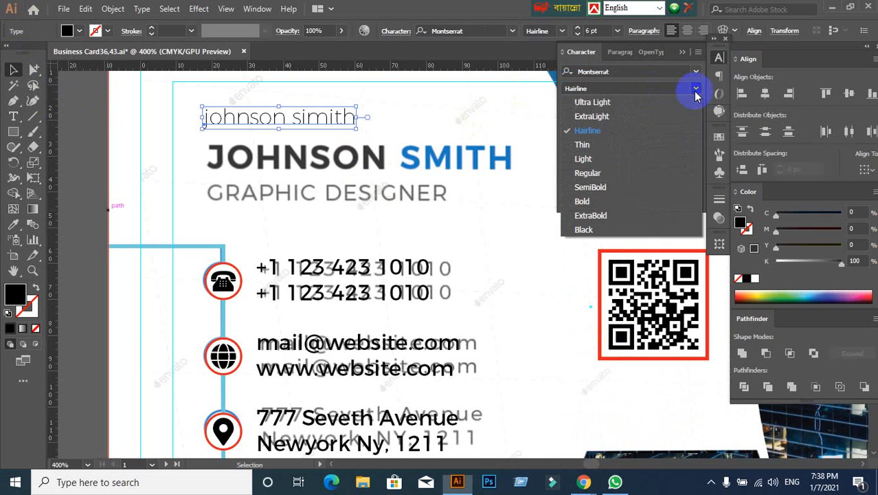
click(589, 199)
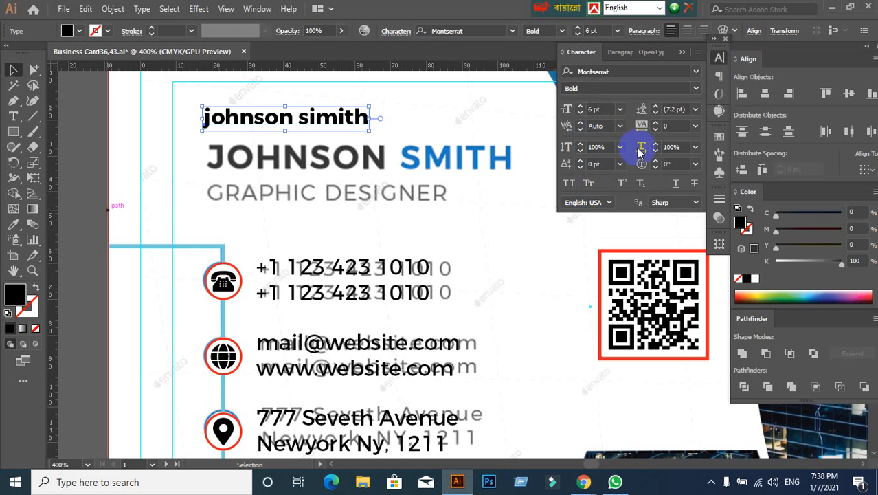
click(569, 183)
- Move the name text onto the reference name and fill it with red
drag(328, 117, 334, 152)
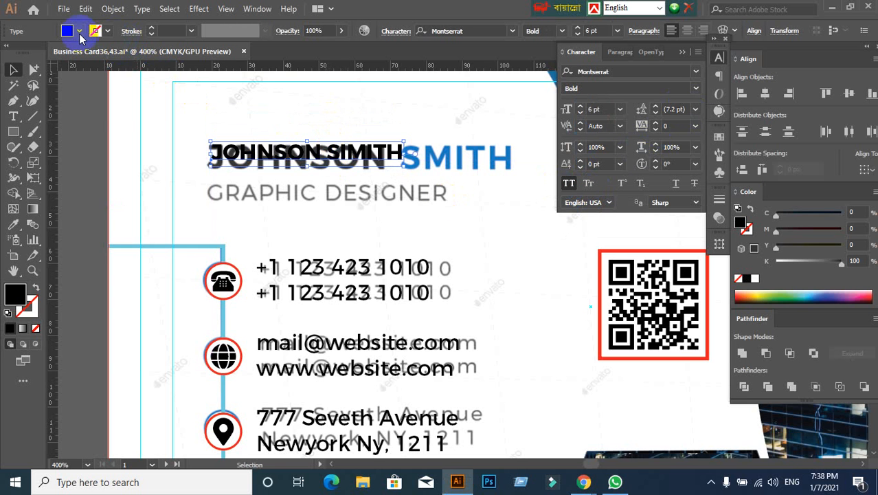
click(79, 32)
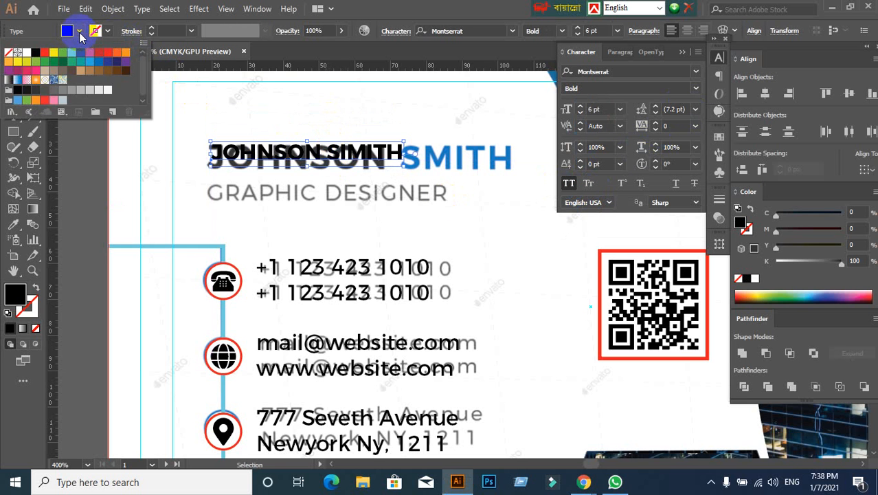
click(45, 54)
- Try a light blue stroke on the red name text and undo it
click(174, 31)
scroll(173, 31, up, 3)
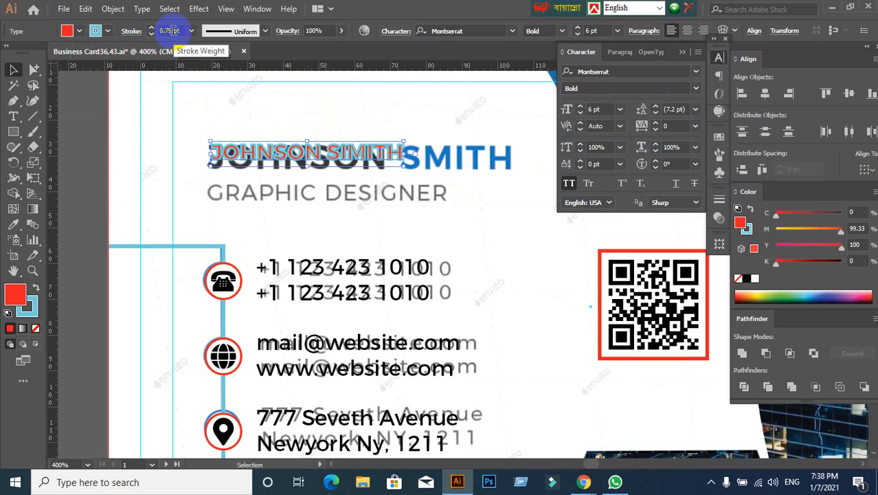
click(158, 128)
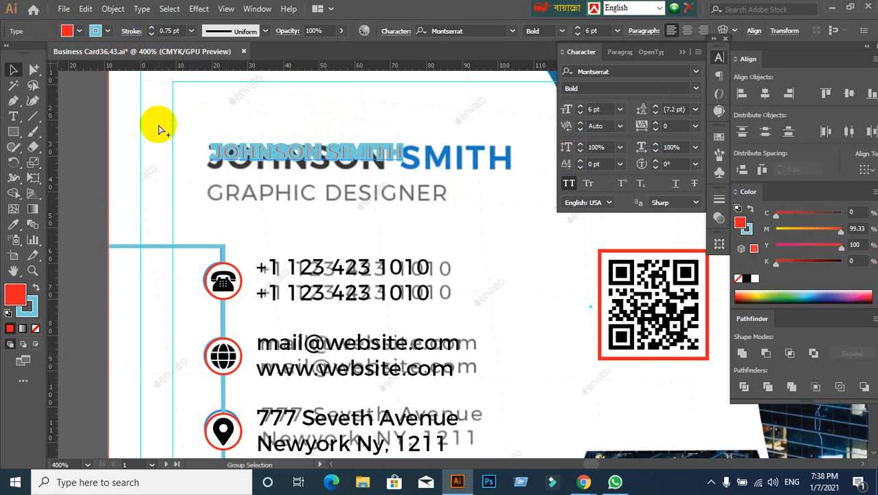
key(ctrl+z)
key(ctrl+z)
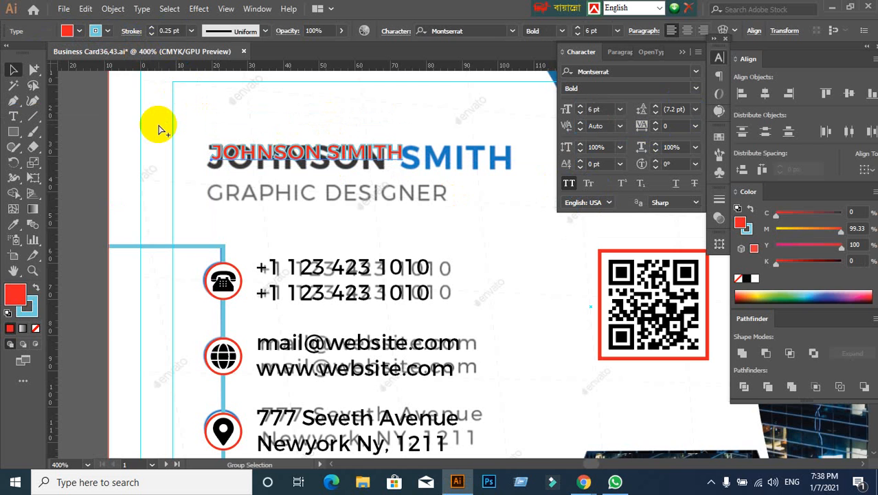
key(ctrl+z)
- Set the name text's size to 8 pt and move it to the start of the reference name
click(242, 159)
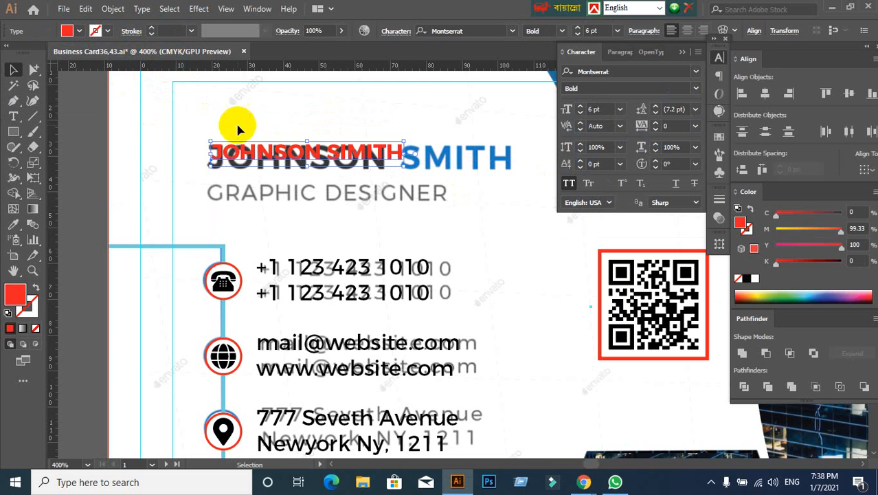
click(236, 94)
click(245, 143)
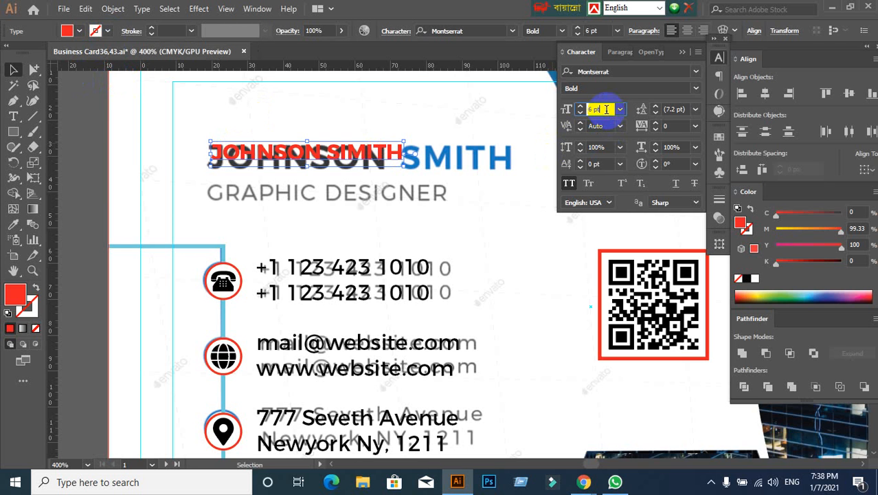
text(8)
key(Return)
drag(284, 157, 298, 165)
scroll(267, 164, up, 1)
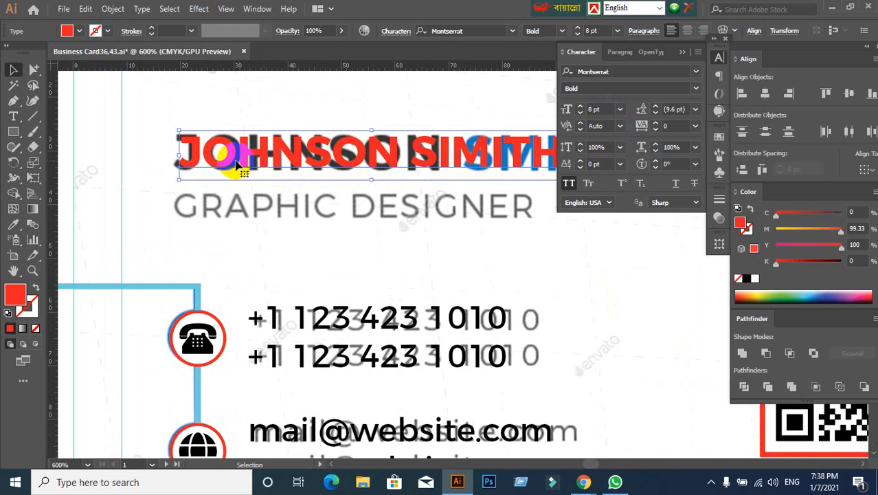
- Enlarge the name text to 9 pt and nudge it slightly towards the start of the reference name
text(9)
key(Return)
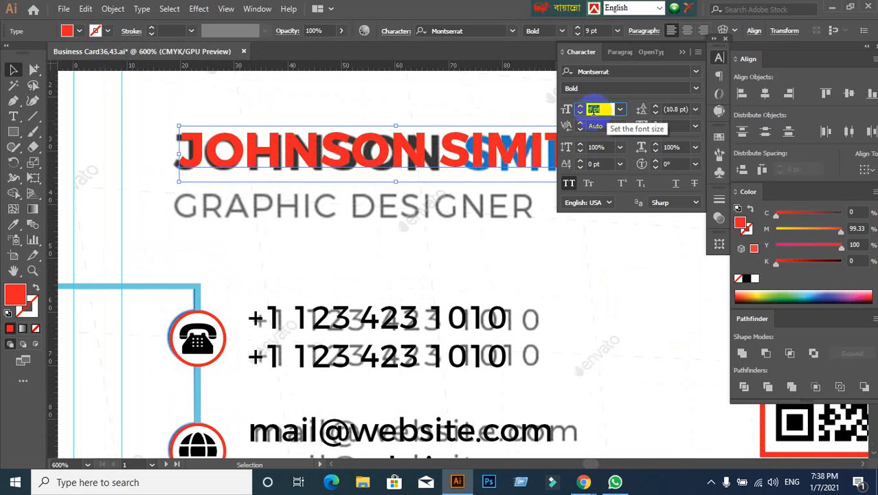
click(234, 165)
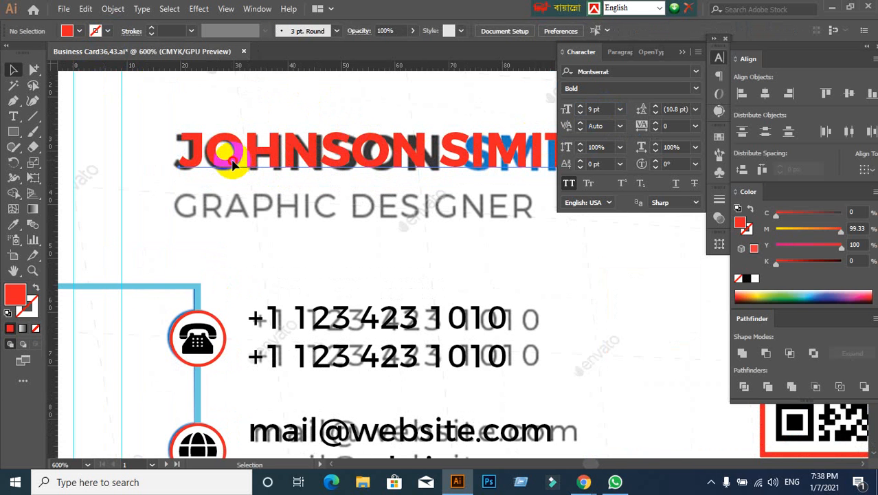
drag(232, 162, 230, 162)
click(347, 190)
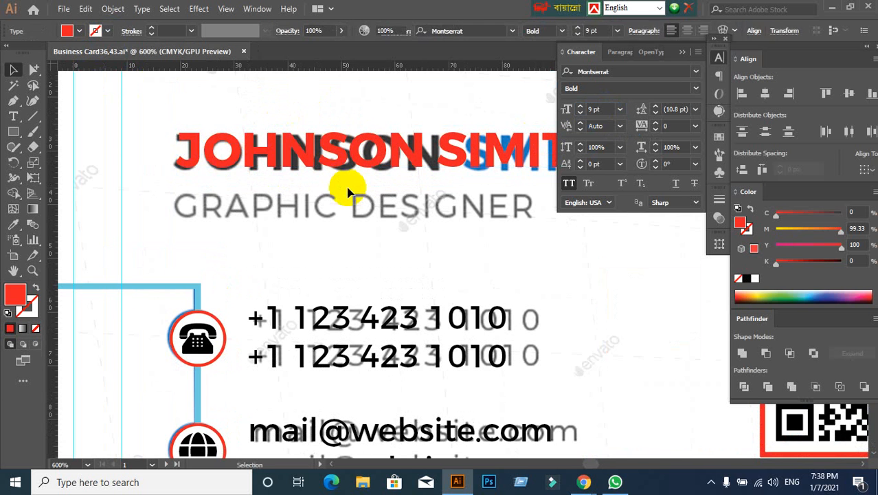
- Duplicate the red name text straight down onto the reference job title
scroll(349, 192, down, 2)
click(292, 127)
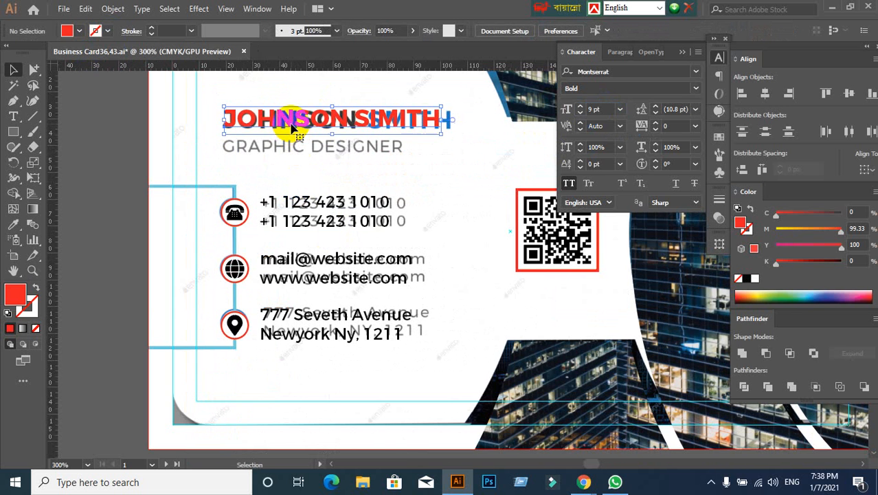
drag(292, 127, 290, 153)
- Apply left paragraph alignment to the upper name text
double_click(382, 146)
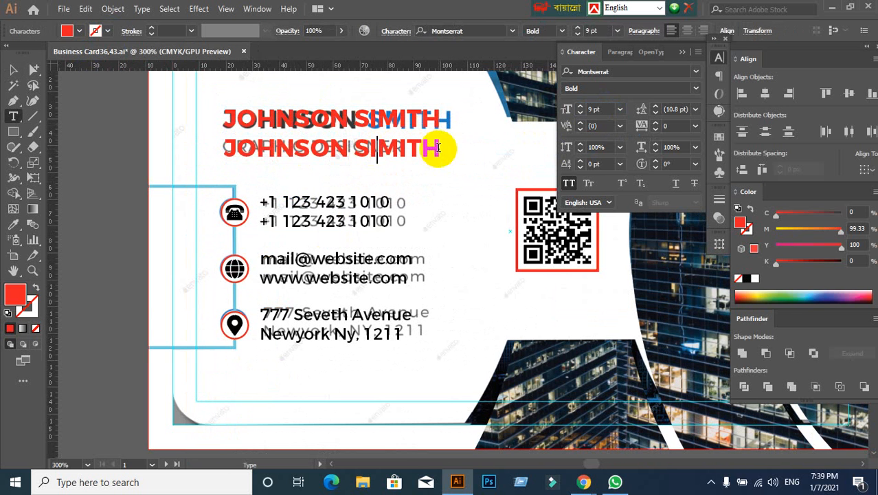
click(13, 69)
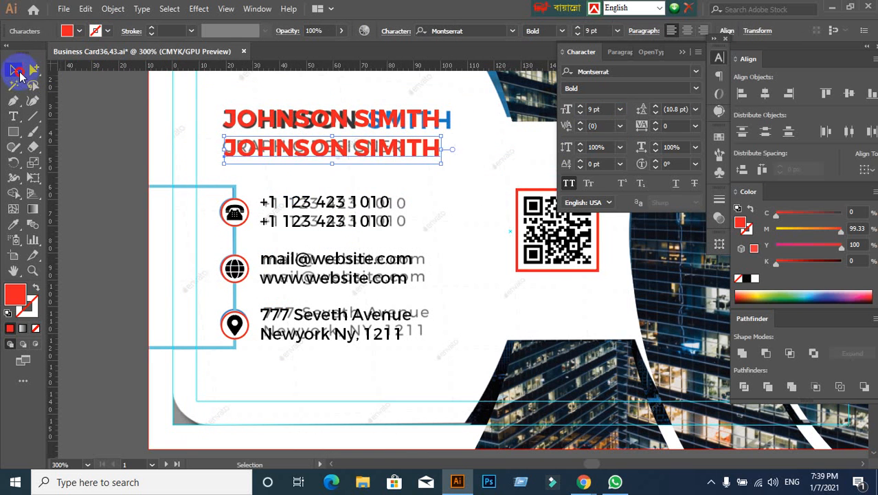
click(221, 117)
click(613, 53)
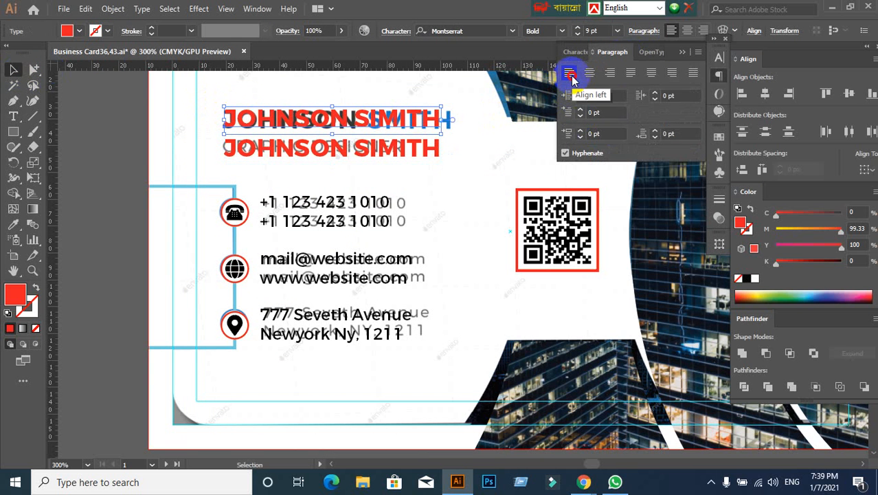
- Replace the duplicated lower text line with the job title GRAPHIC DESIGNER
click(407, 157)
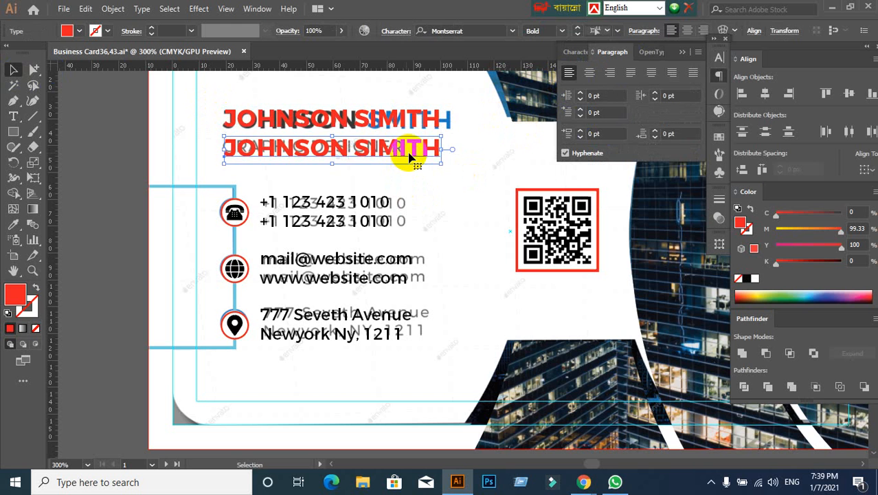
double_click(410, 156)
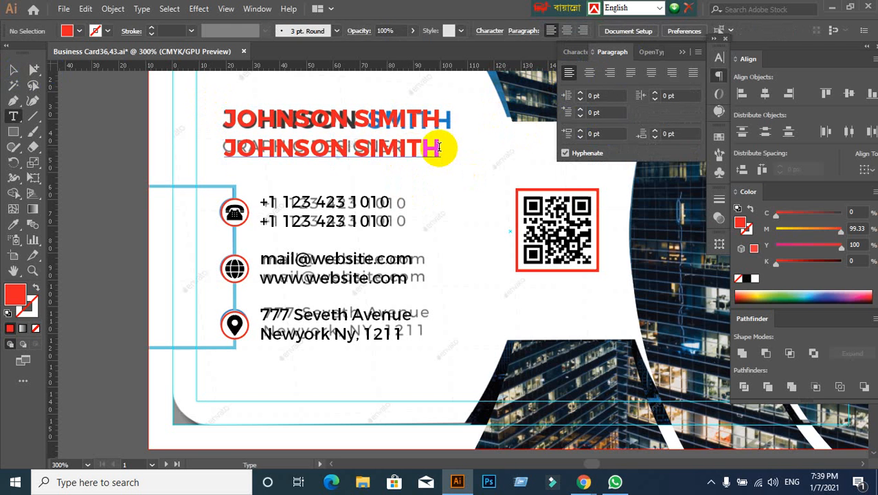
click(438, 115)
key(BackSpace)
key(BackSpace)
key(BackSpace)
key(BackSpace)
key(BackSpace)
key(BackSpace)
key(BackSpace)
key(BackSpace)
key(BackSpace)
key(BackSpace)
key(BackSpace)
key(BackSpace)
key(BackSpace)
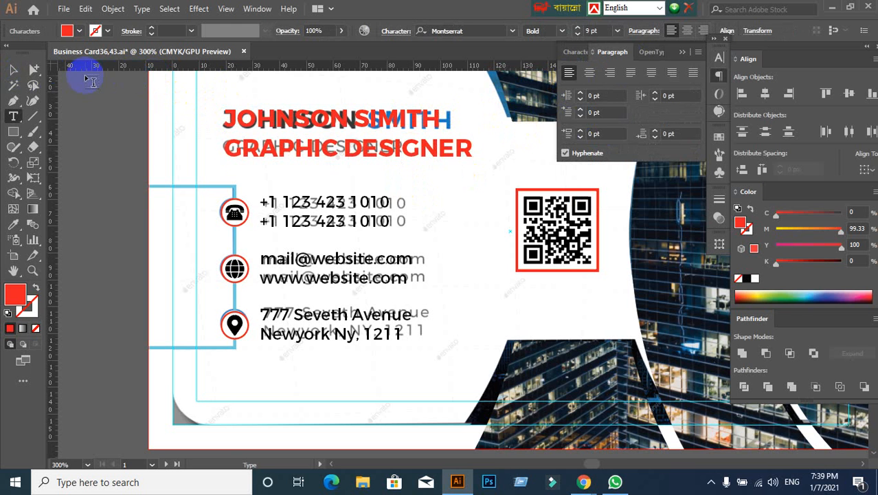
- Set the job title text to Regular weight at 6 pt and nudge it up onto the reference job title
click(14, 69)
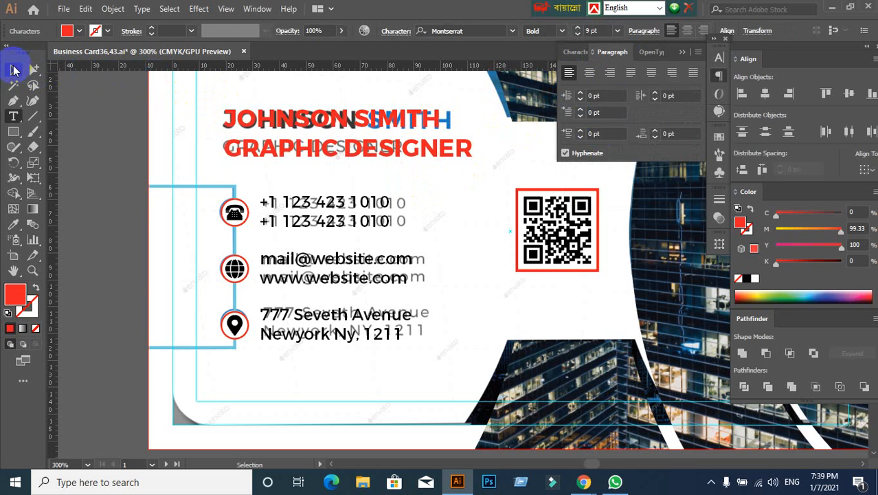
click(570, 52)
click(696, 89)
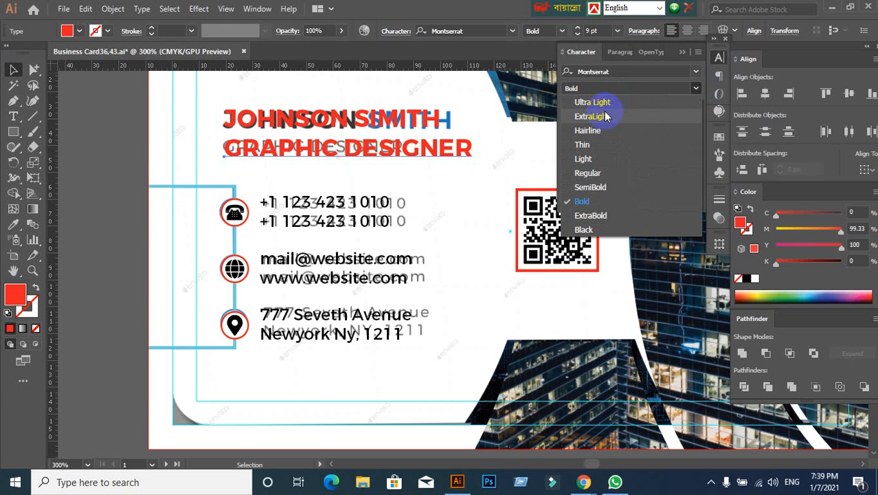
click(588, 173)
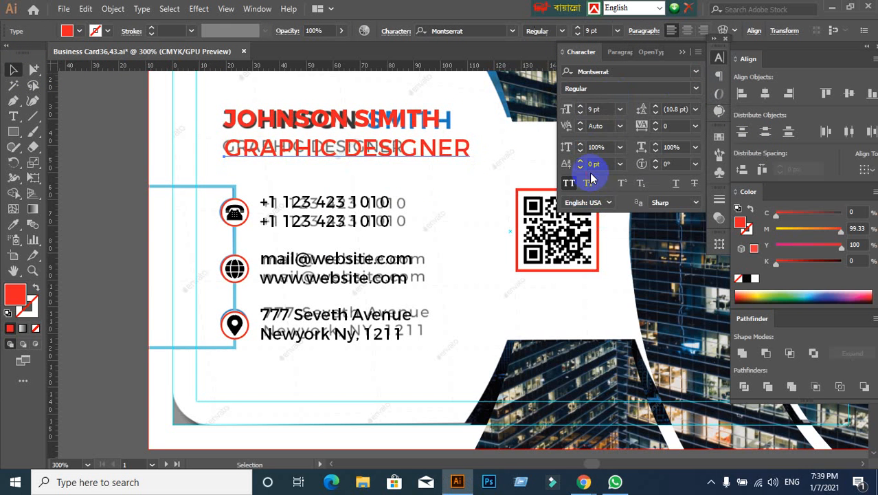
click(604, 109)
key(Down)
key(Down)
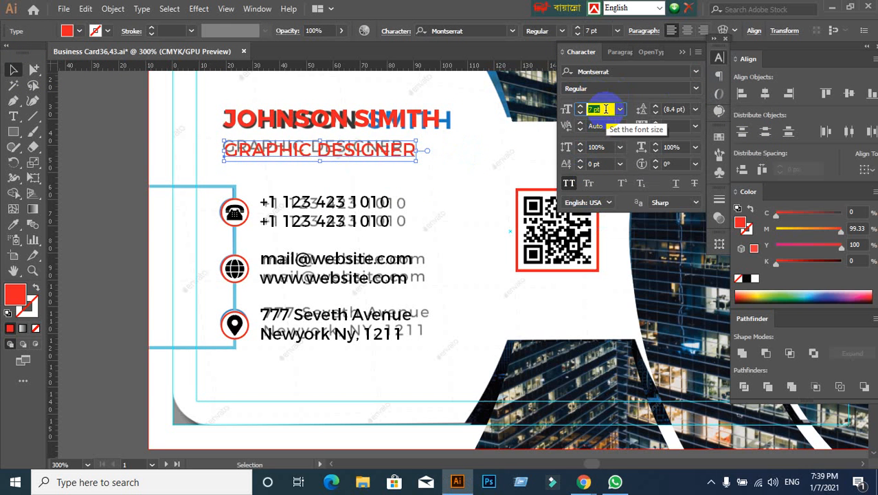
key(Down)
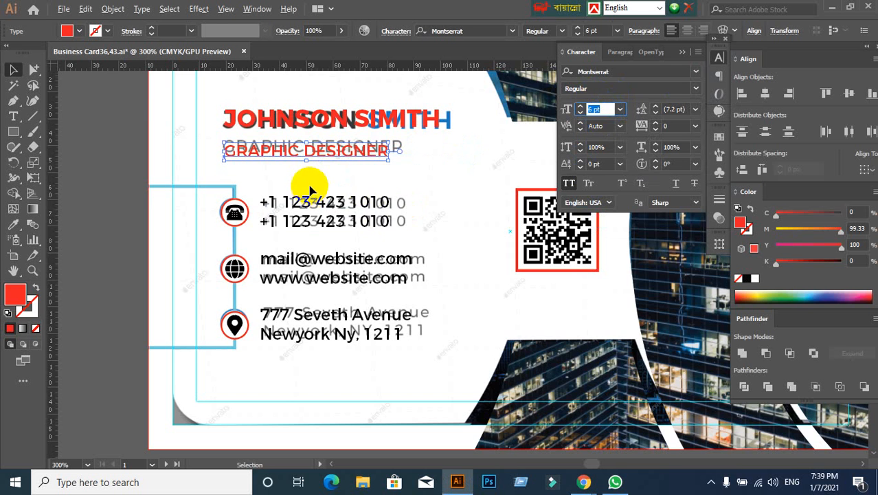
scroll(313, 180, up, 1)
drag(287, 144, 289, 139)
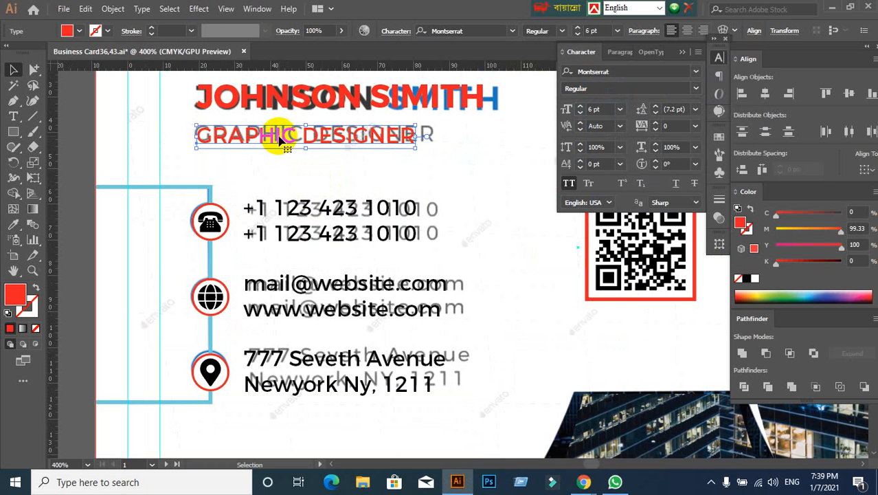
click(310, 177)
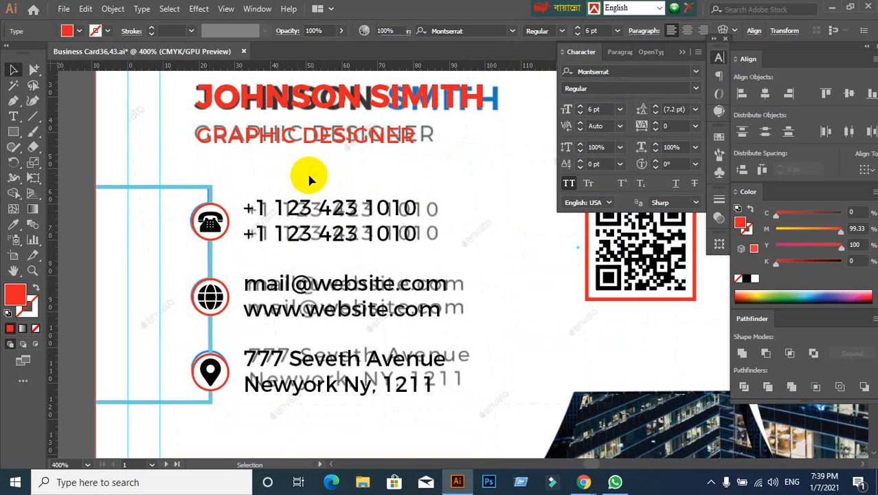
- Move the reference image out from under the card and place it beside the artboard for comparison
scroll(323, 176, down, 1)
scroll(324, 178, down, 2)
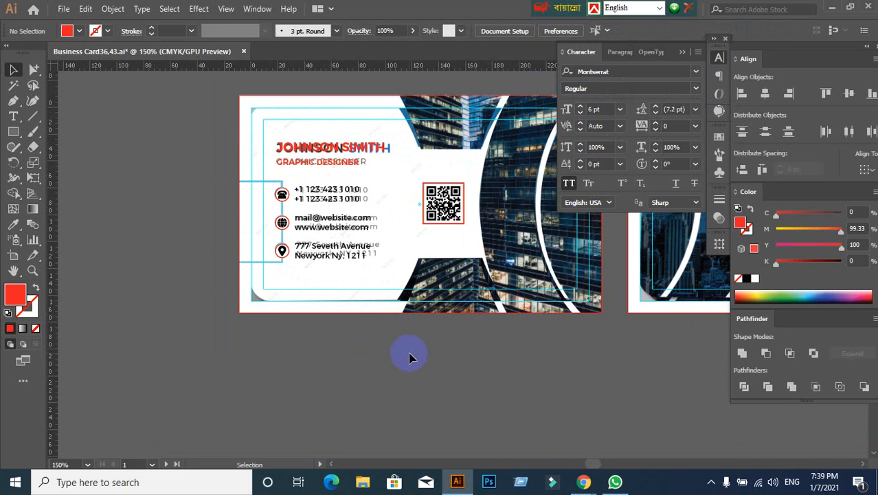
scroll(391, 358, up, 1)
drag(326, 369, 346, 355)
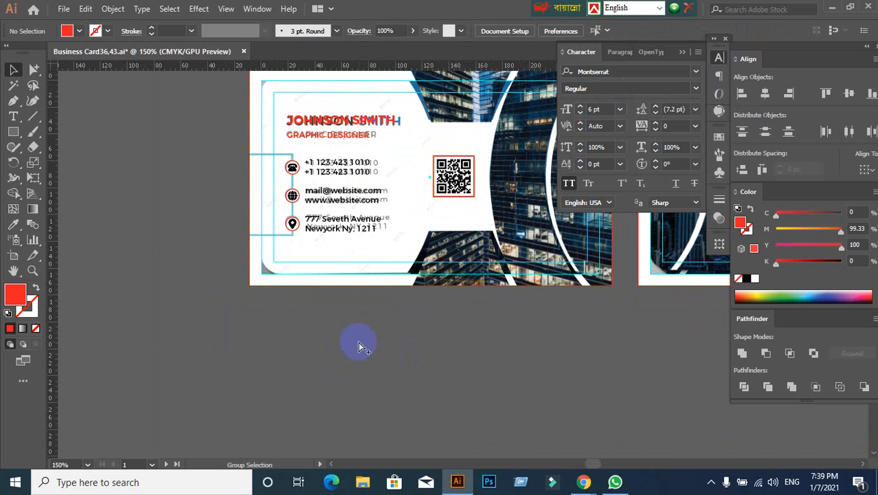
drag(334, 247, 186, 399)
scroll(385, 343, down, 1)
drag(497, 336, 570, 327)
drag(404, 332, 380, 354)
drag(491, 314, 584, 327)
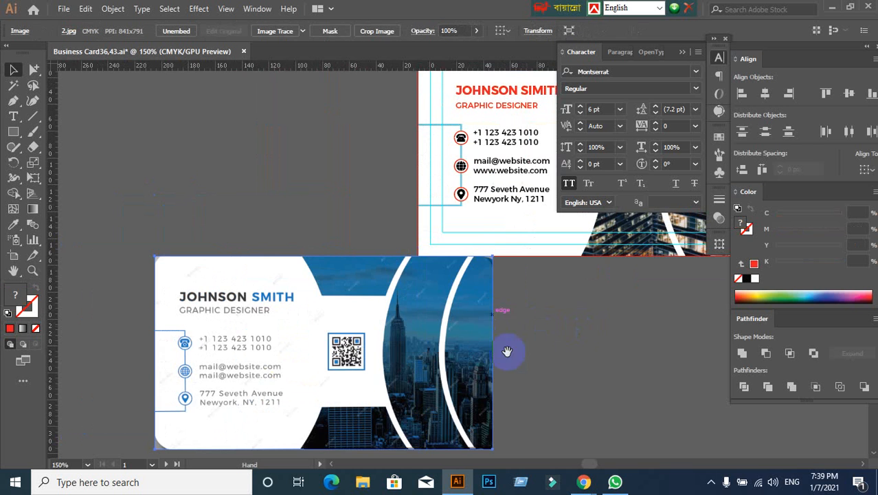
drag(394, 372, 269, 203)
scroll(492, 308, down, 3)
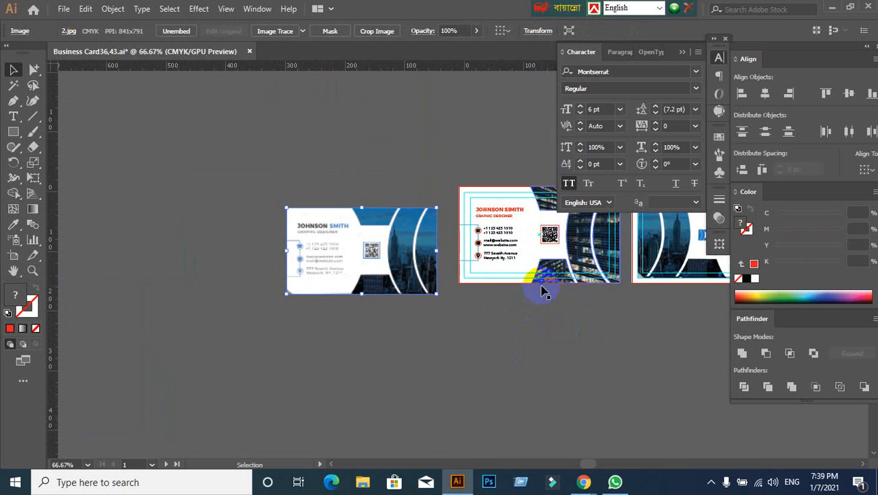
scroll(451, 290, up, 4)
drag(343, 285, 404, 278)
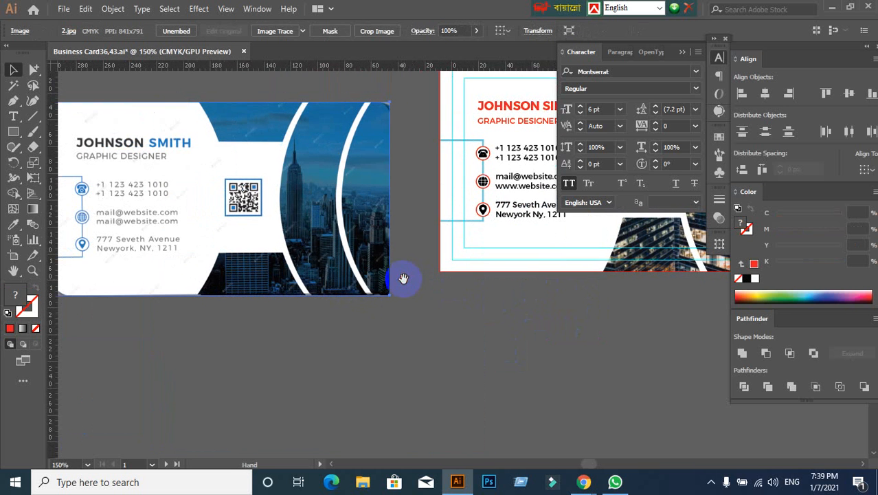
drag(366, 179, 303, 194)
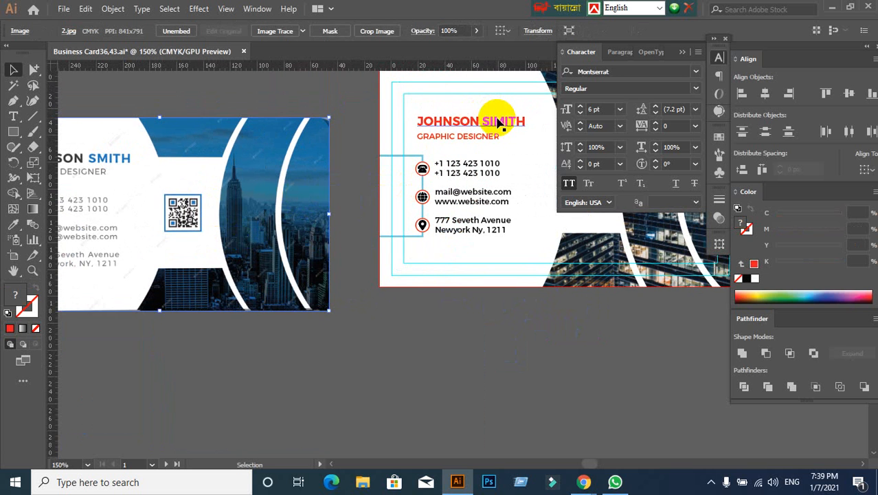
- Recolour the surname in the card's name line with the blue sampled from the reference surname
double_click(497, 120)
drag(483, 120, 535, 121)
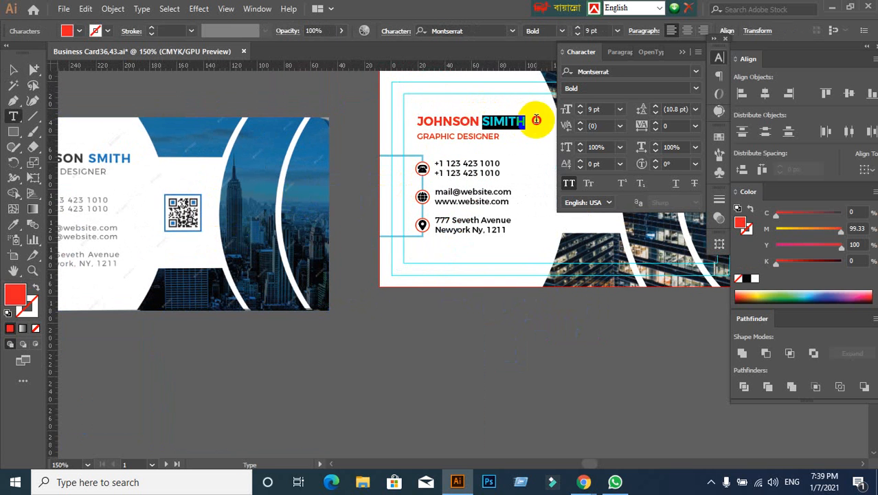
click(13, 226)
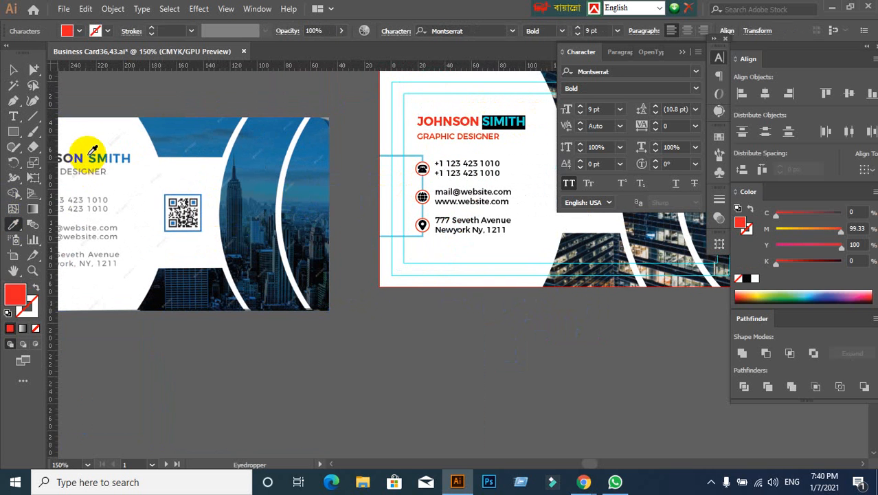
click(103, 155)
click(4, 68)
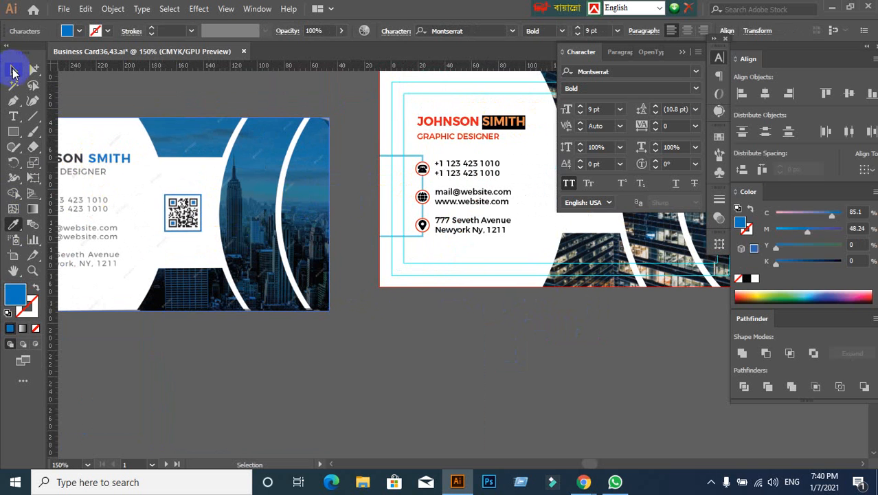
click(296, 150)
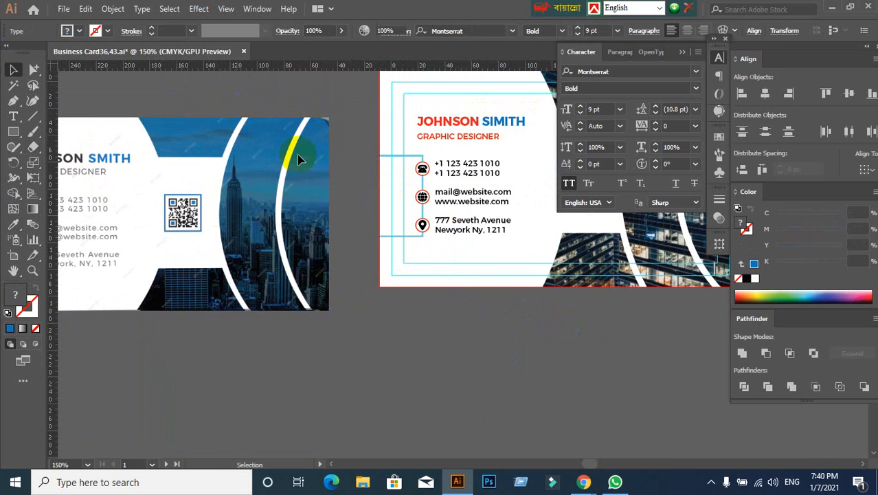
- Try to recolour the first name on the card with a colour sampled from the reference first name
double_click(478, 126)
drag(477, 124, 417, 122)
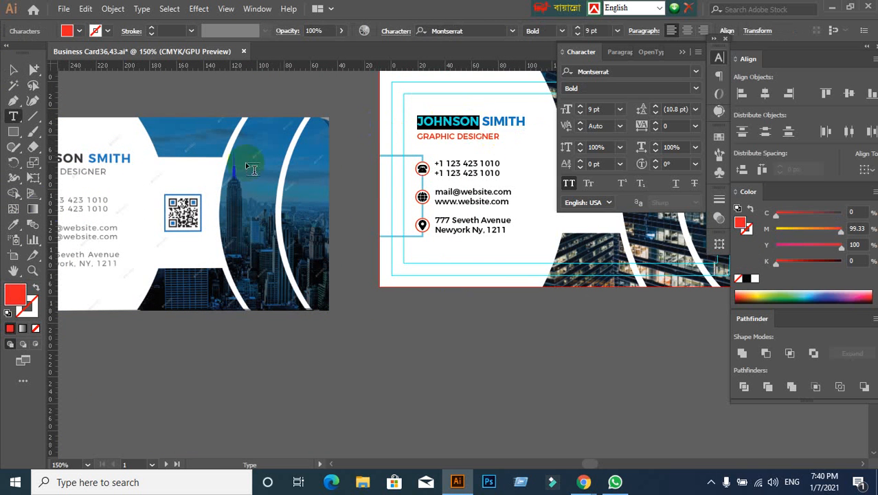
click(11, 227)
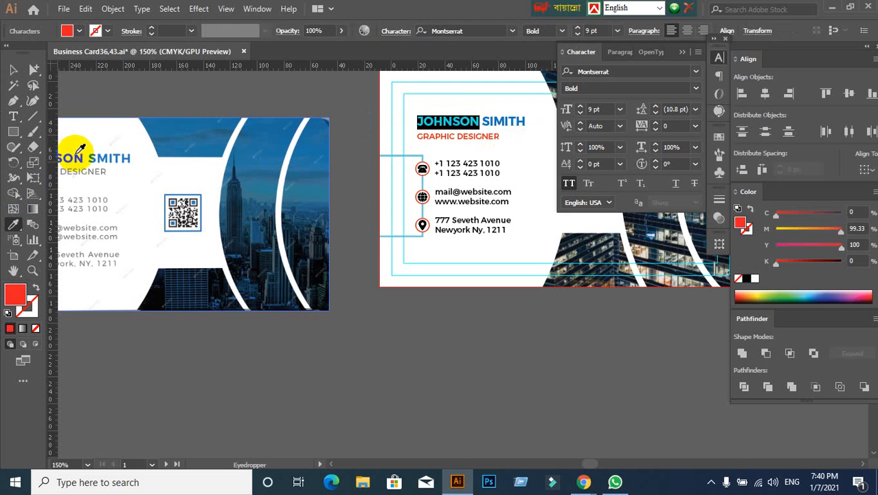
click(77, 151)
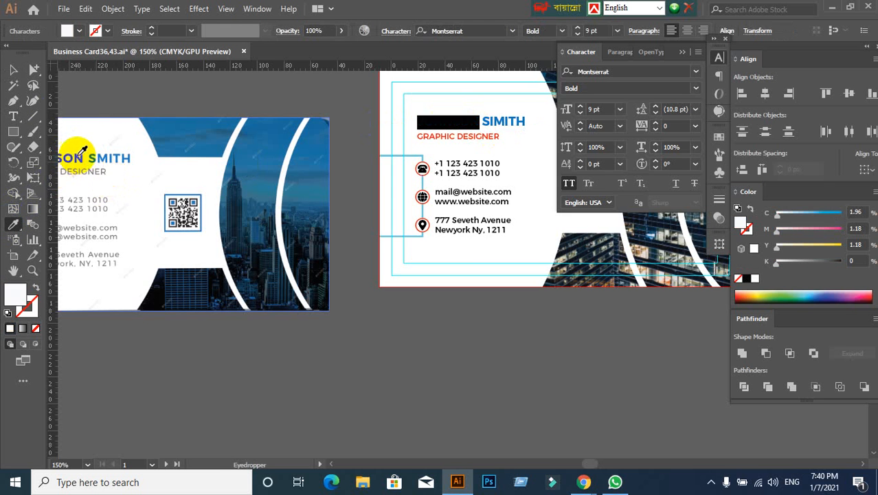
click(13, 70)
click(235, 74)
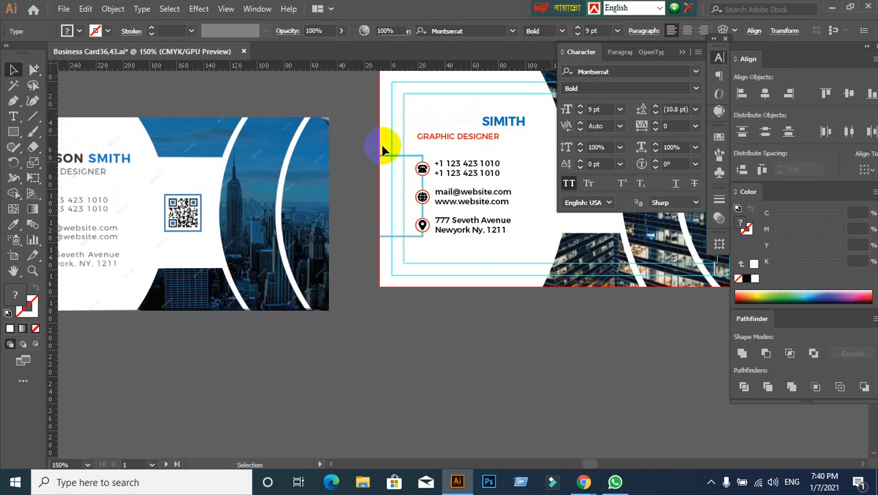
key(ctrl+z)
- Recolour the first name on the card with the blue sampled from the reference surname
click(472, 122)
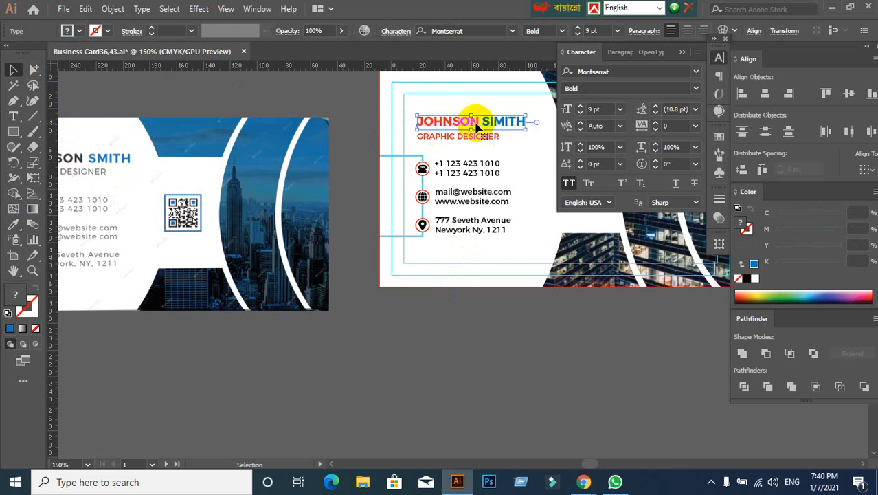
double_click(476, 124)
drag(526, 123, 416, 127)
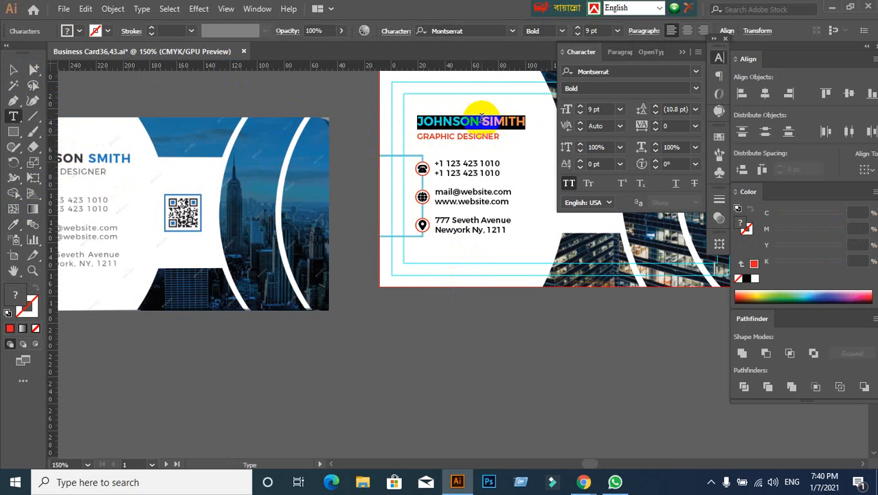
drag(477, 121, 412, 118)
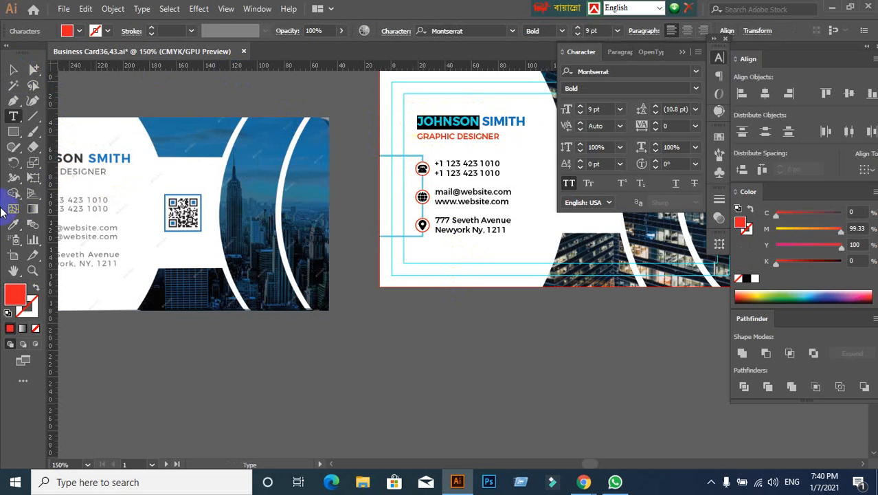
click(9, 226)
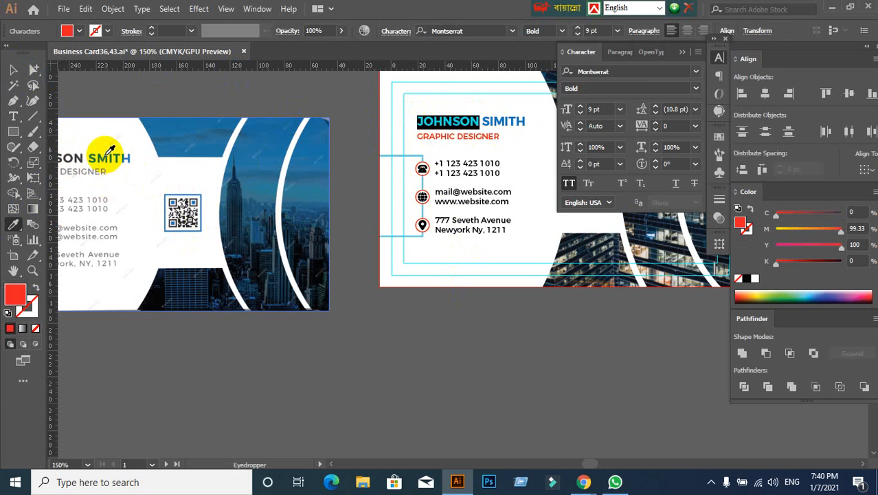
click(106, 154)
click(14, 70)
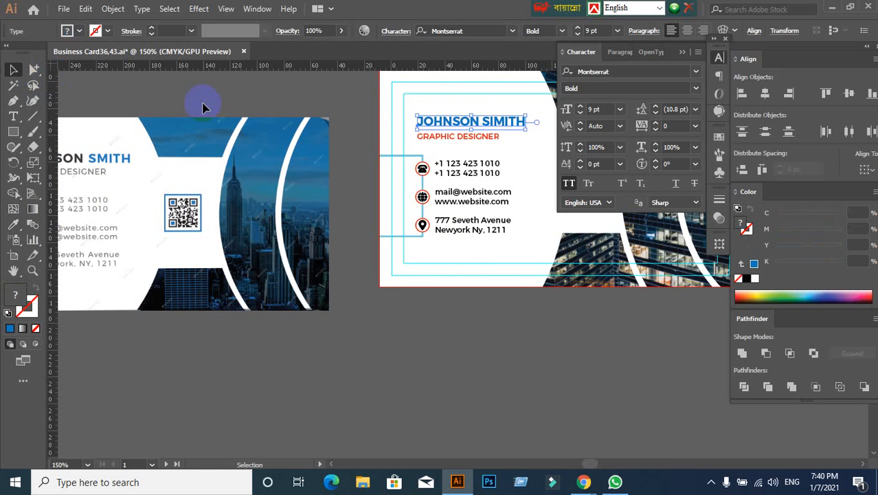
- Recolour the first name on the card with the dark grey sampled from the reference first name
click(243, 240)
key(space)
drag(229, 300, 278, 305)
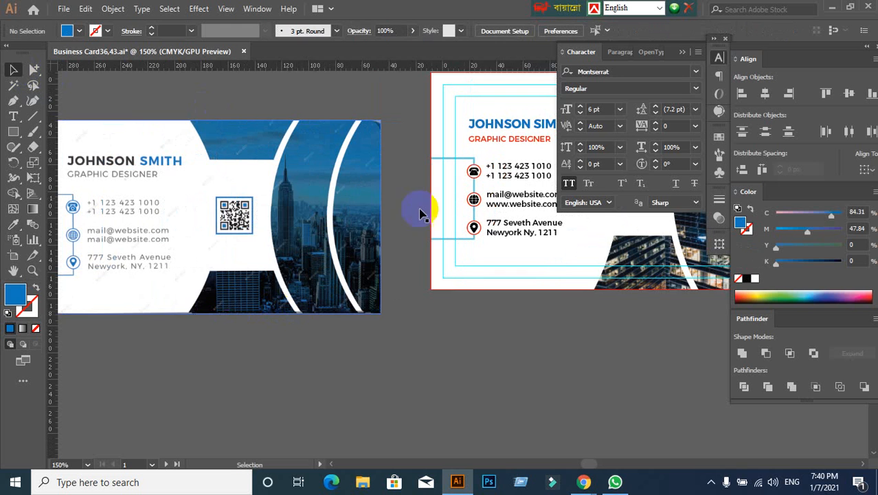
double_click(534, 129)
drag(533, 122, 462, 129)
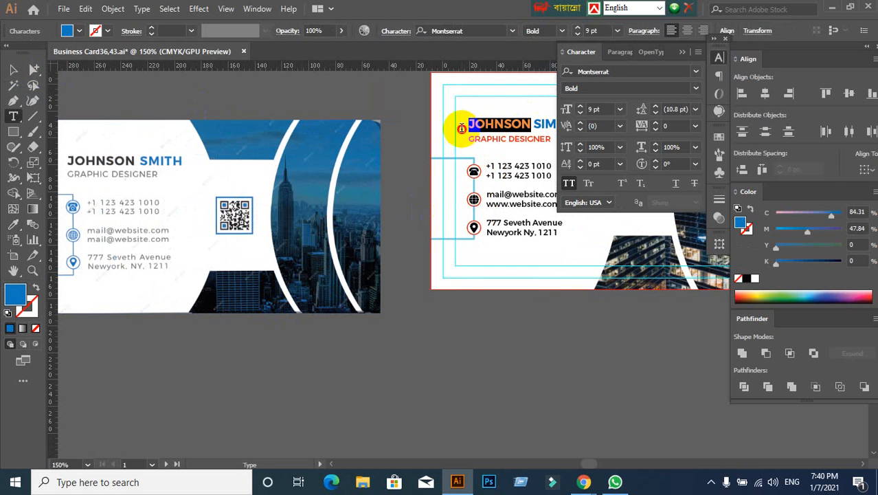
click(12, 226)
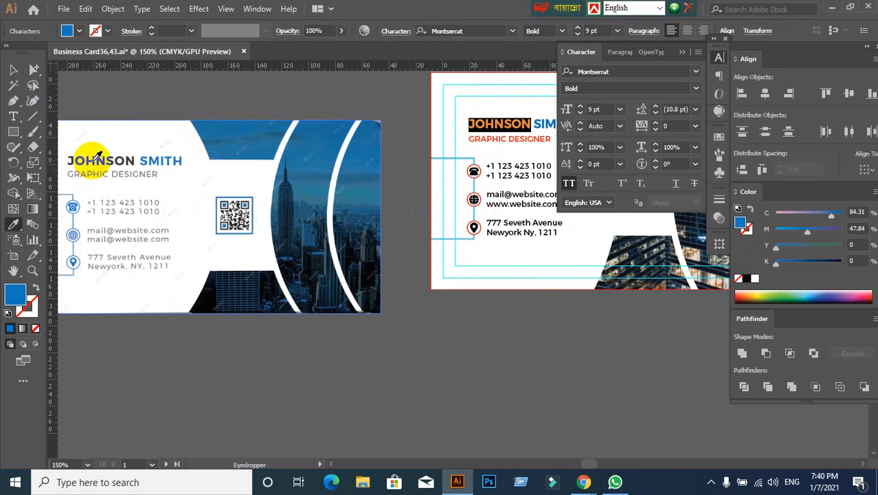
click(96, 160)
click(12, 70)
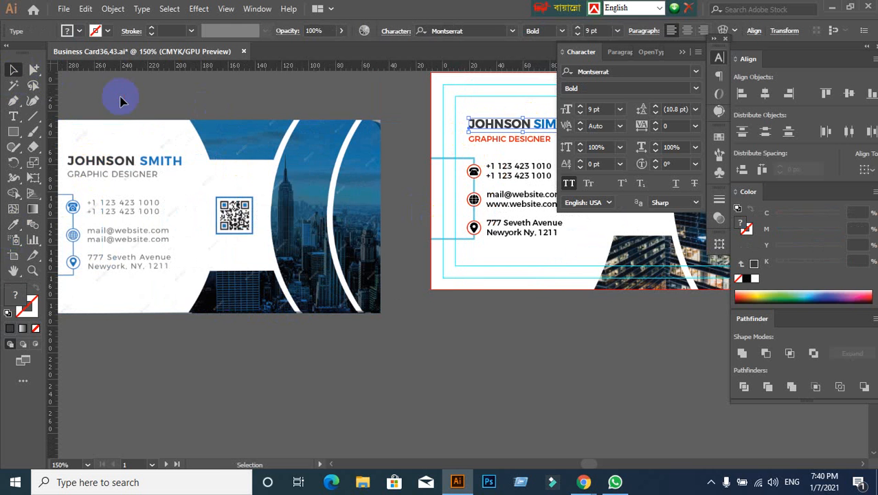
click(326, 373)
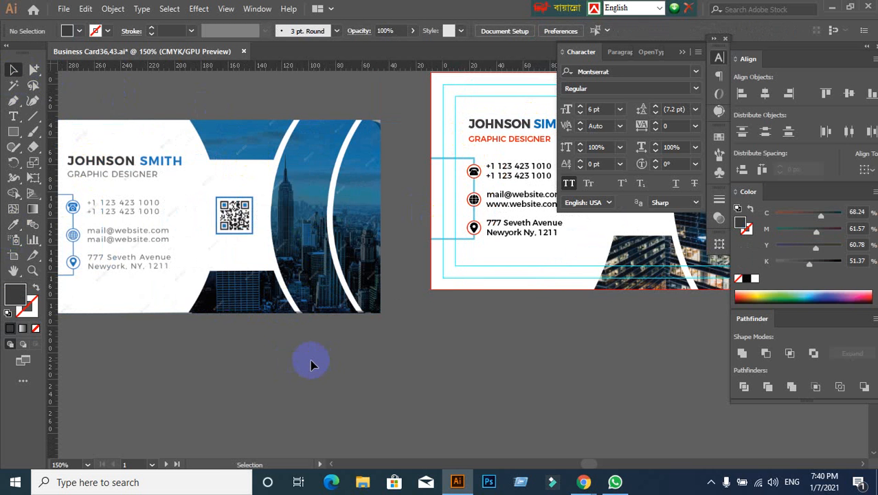
- Recolour the light blue bracket line behind the contact icons with the blue sampled from the card's surname
click(453, 161)
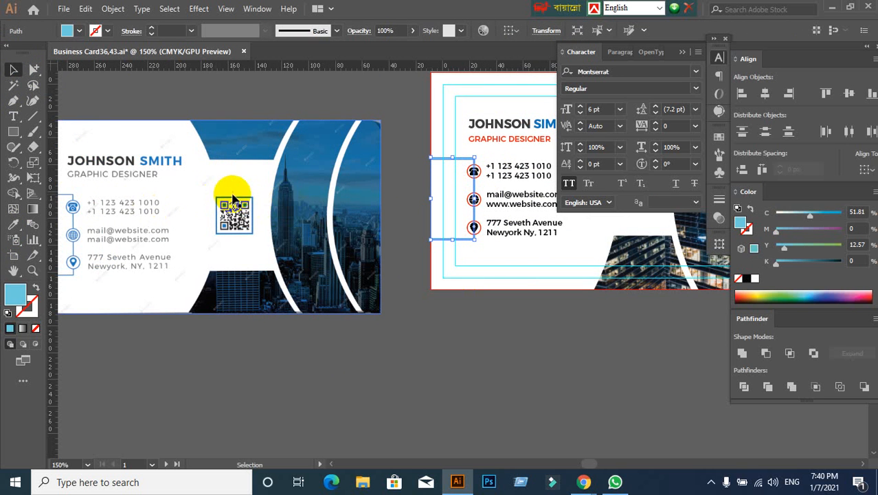
click(16, 225)
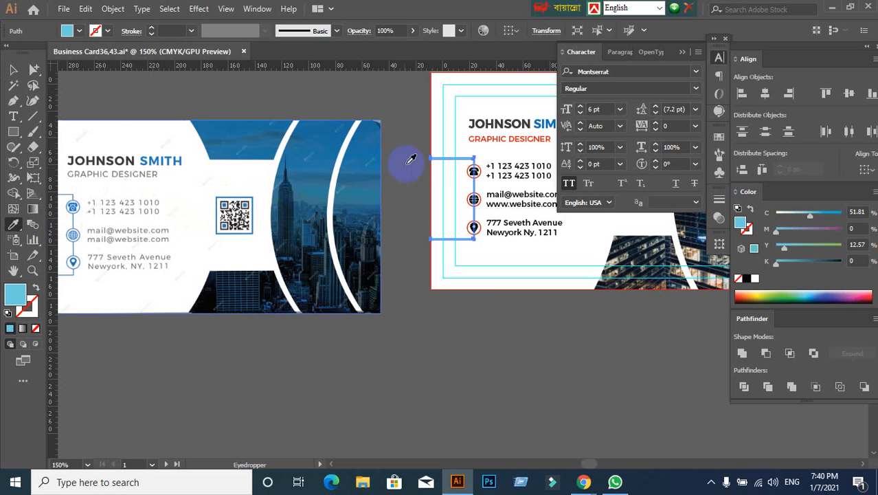
click(535, 118)
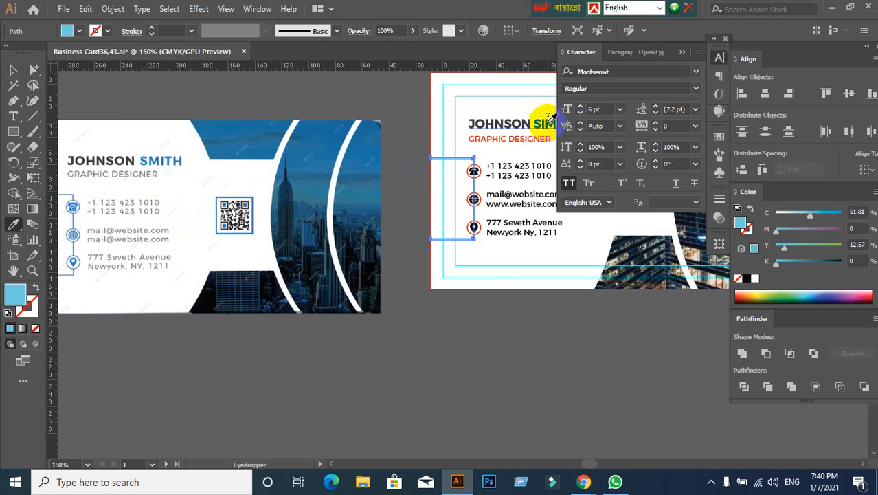
click(549, 118)
click(15, 69)
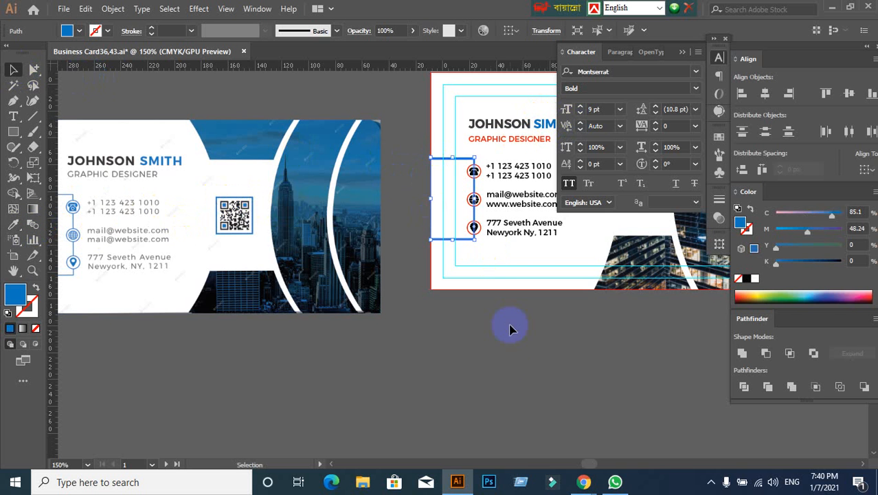
- Brighten the bracket line behind the contact icons to blue 0091EA
click(509, 327)
click(113, 273)
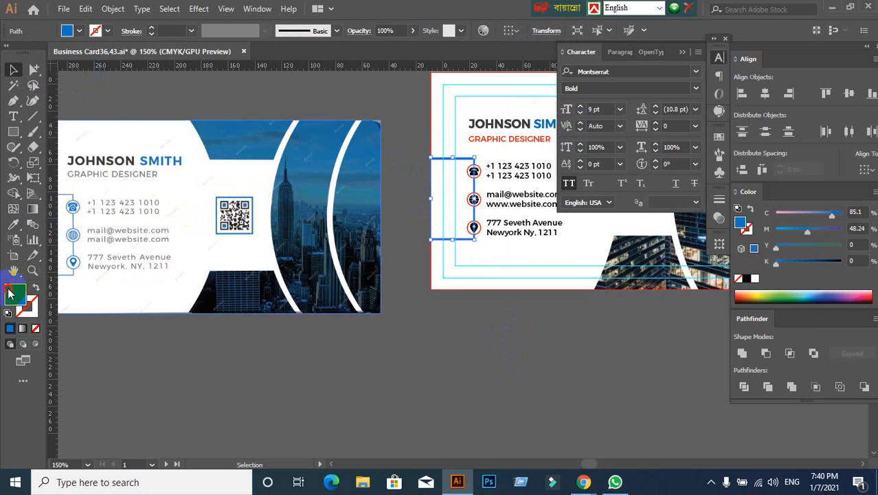
double_click(15, 294)
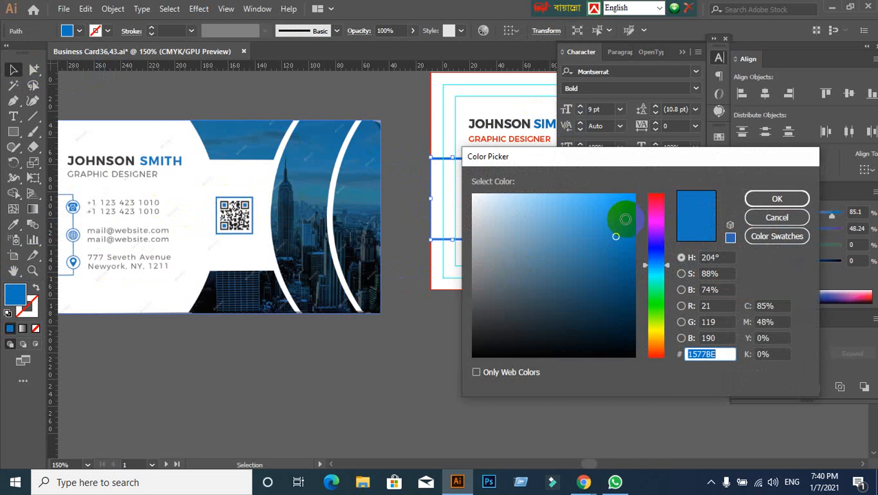
drag(625, 219, 638, 210)
click(765, 198)
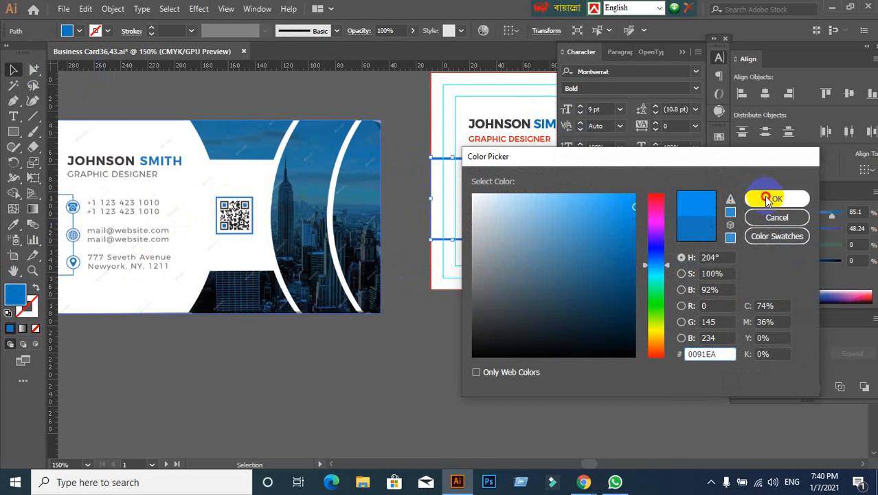
click(532, 336)
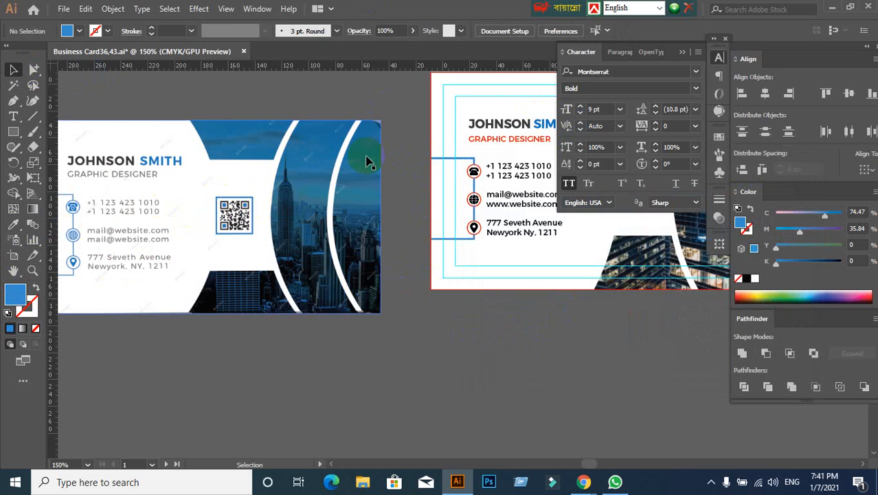
- Recolour the three red rings around the contact icons with the blue sampled from the bracket line
scroll(476, 221, up, 5)
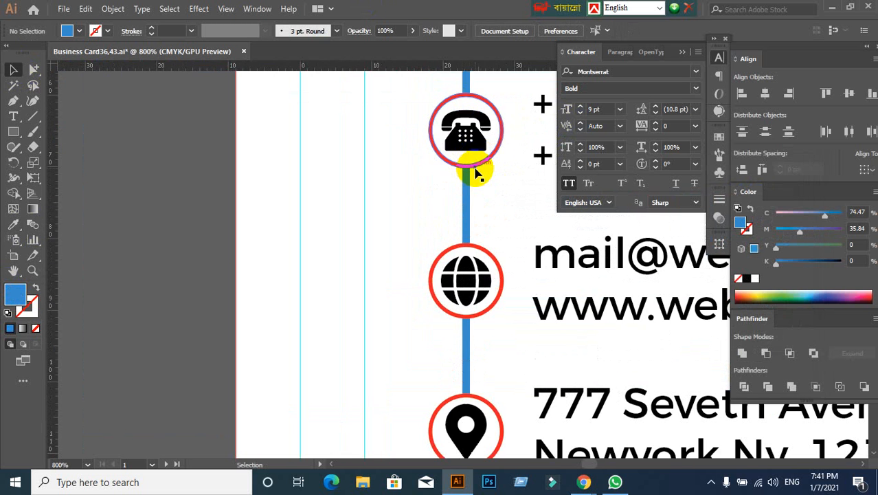
scroll(303, 202, down, 1)
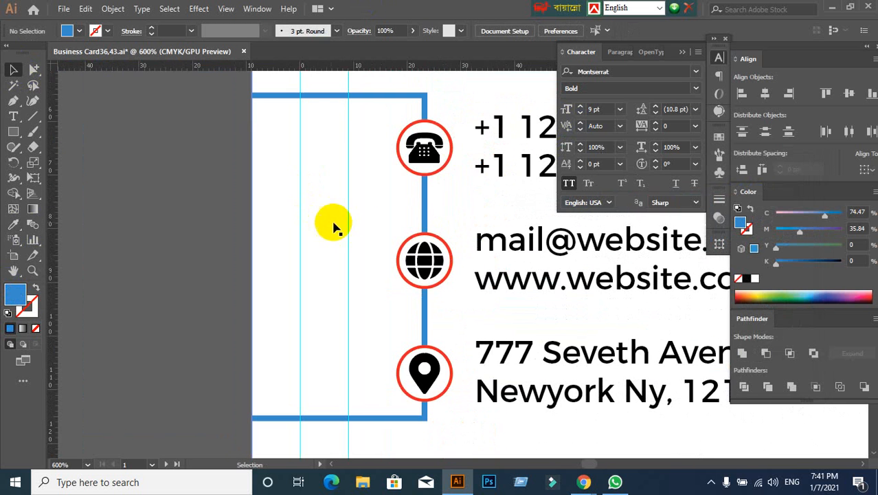
click(451, 156)
click(221, 220)
drag(38, 70, 77, 86)
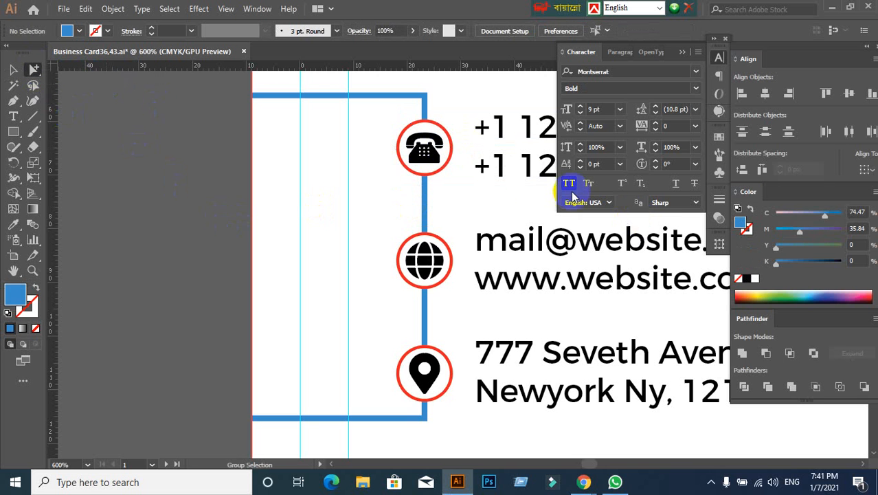
click(447, 167)
shift+click(447, 280)
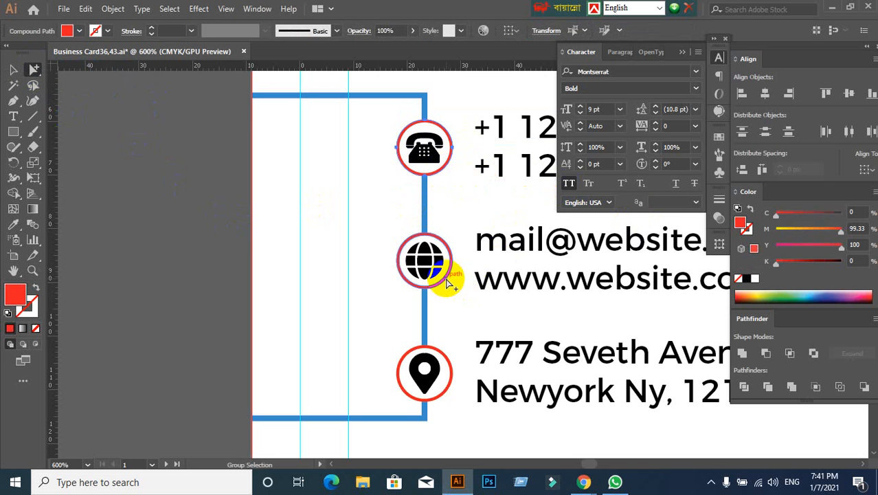
shift+click(453, 386)
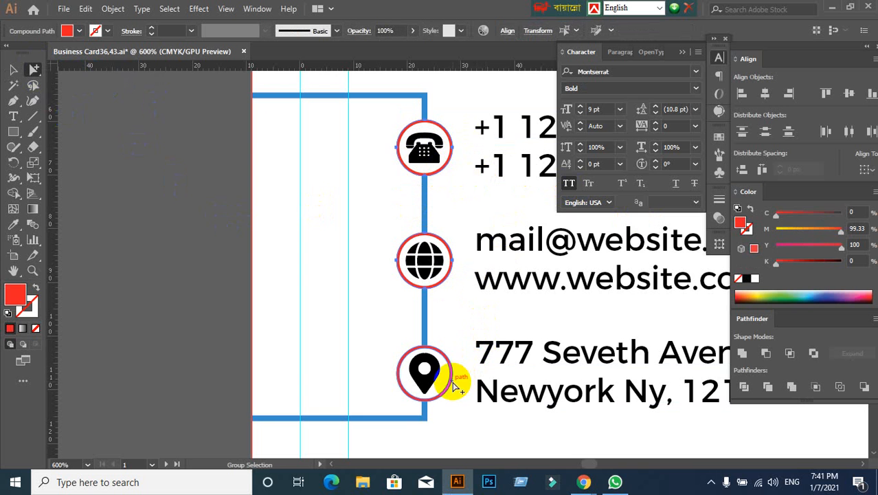
click(13, 226)
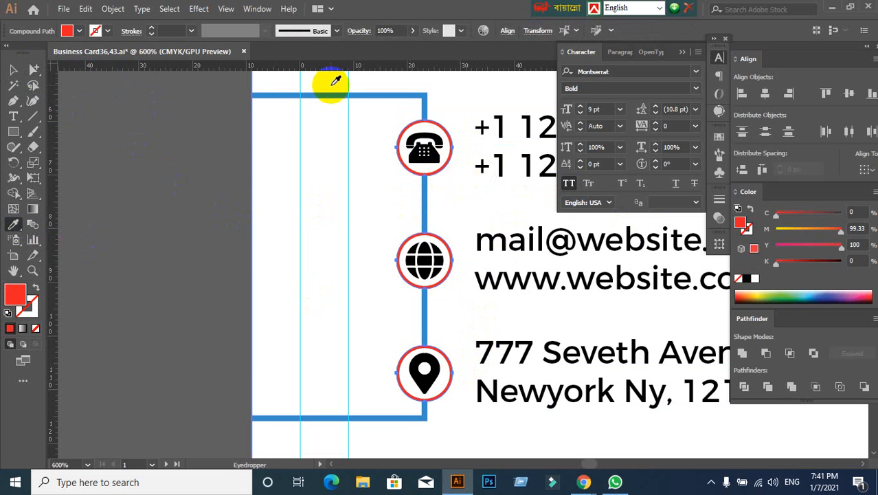
click(336, 95)
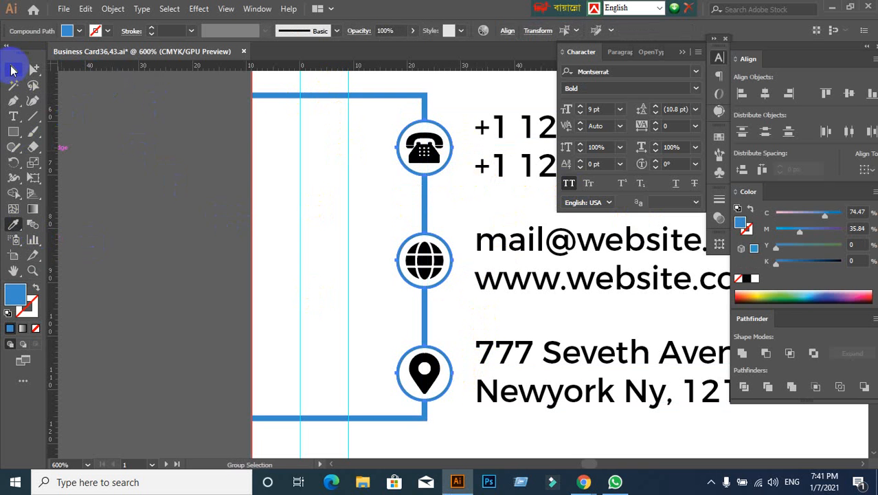
click(11, 69)
click(214, 202)
scroll(217, 200, down, 3)
drag(152, 252, 71, 275)
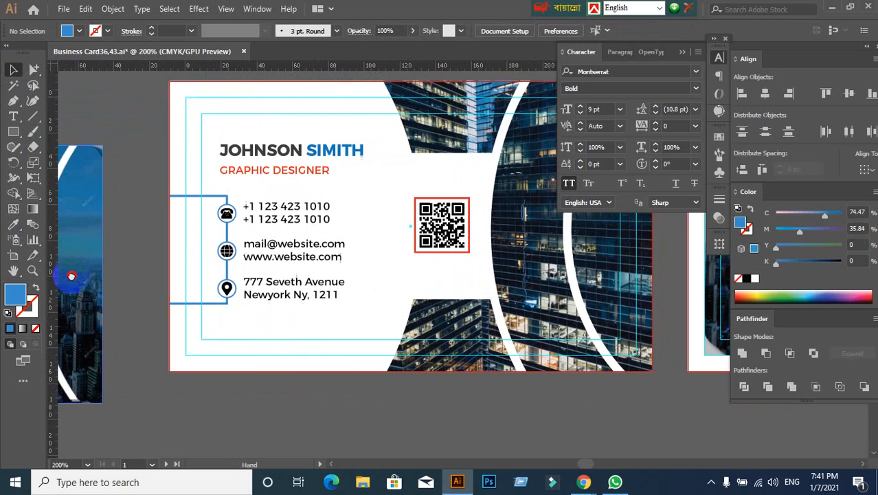
scroll(215, 220, up, 2)
scroll(258, 232, up, 1)
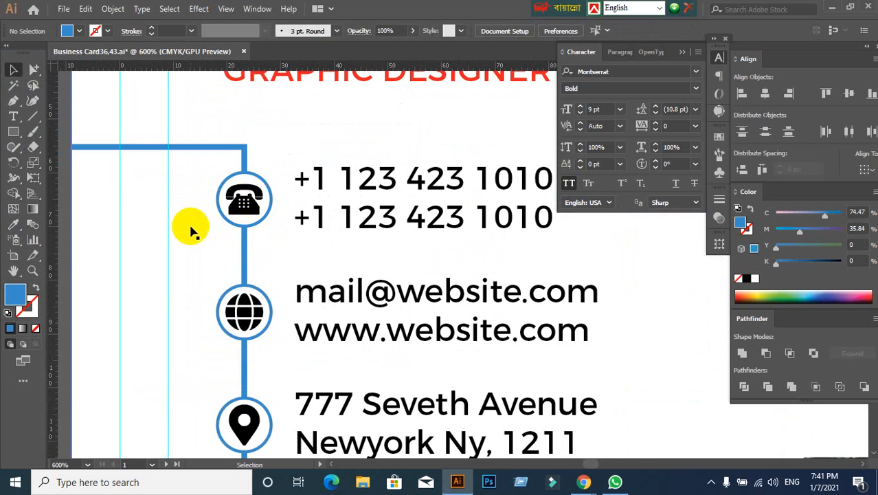
click(37, 69)
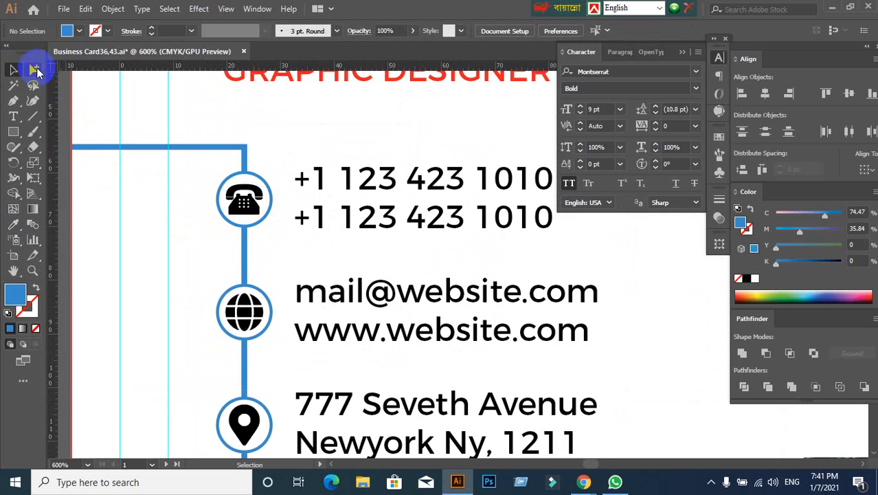
click(239, 200)
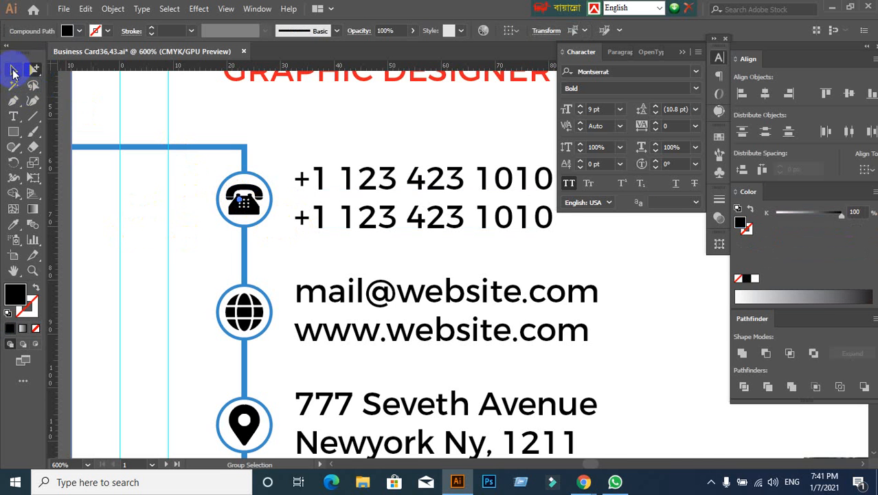
click(12, 71)
click(244, 254)
scroll(255, 253, up, 1)
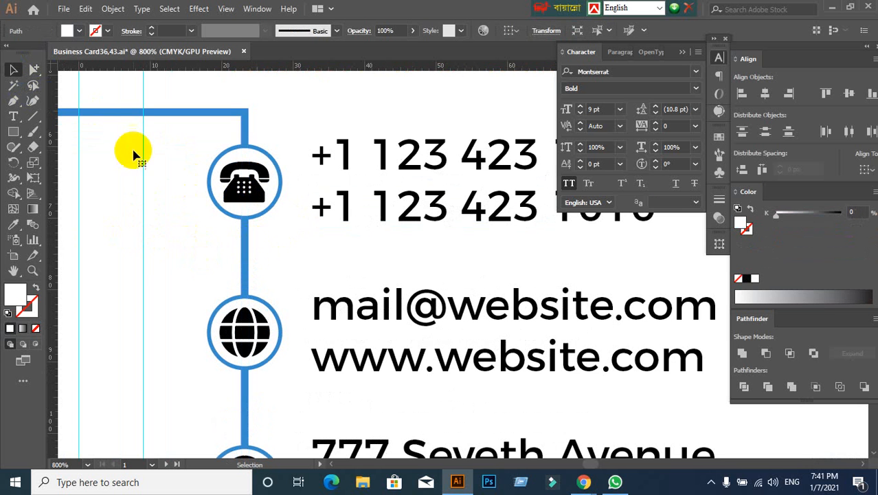
click(43, 68)
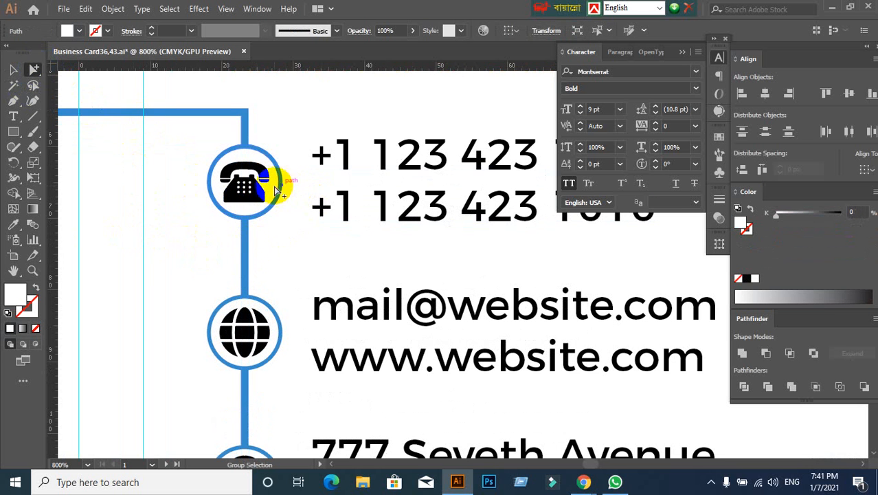
click(287, 158)
drag(287, 158, 277, 186)
click(196, 228)
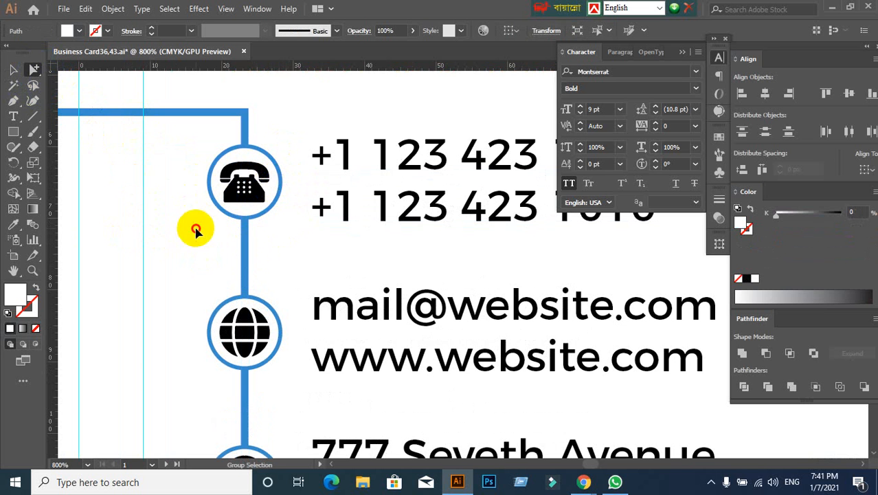
scroll(228, 258, down, 3)
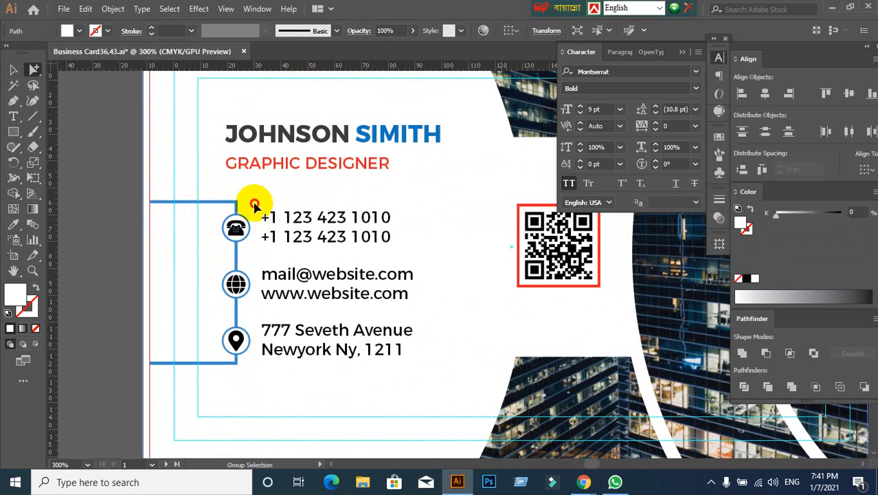
click(121, 286)
- Lock the white background shape of the front card
scroll(120, 285, down, 2)
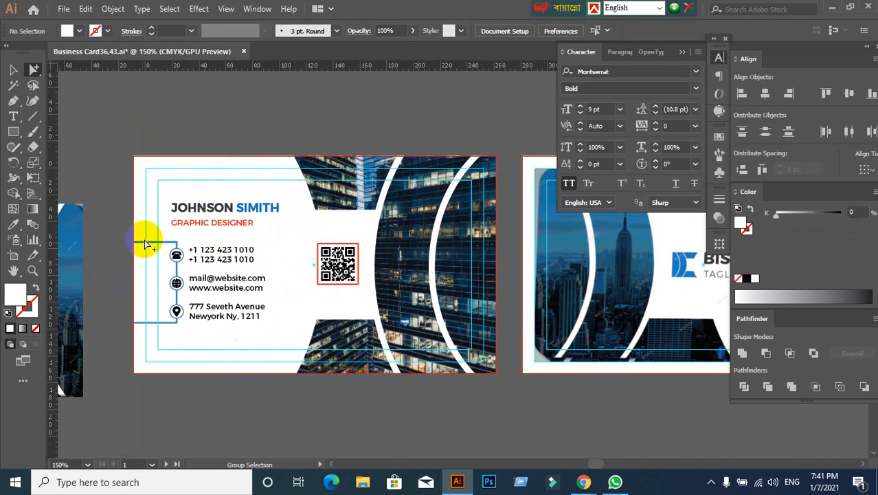
click(141, 175)
key(ctrl+2)
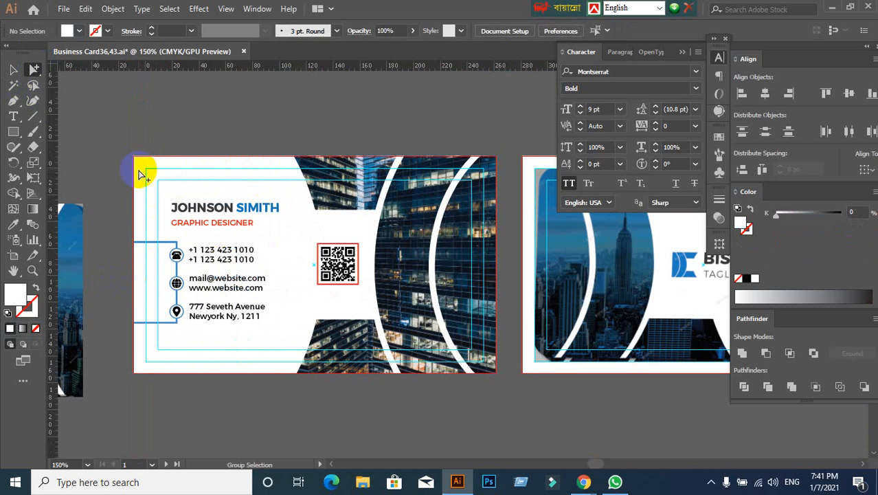
- Lock the ring group around the telephone icon without including the icon itself
scroll(147, 269, down, 1)
scroll(143, 276, up, 2)
scroll(164, 282, up, 2)
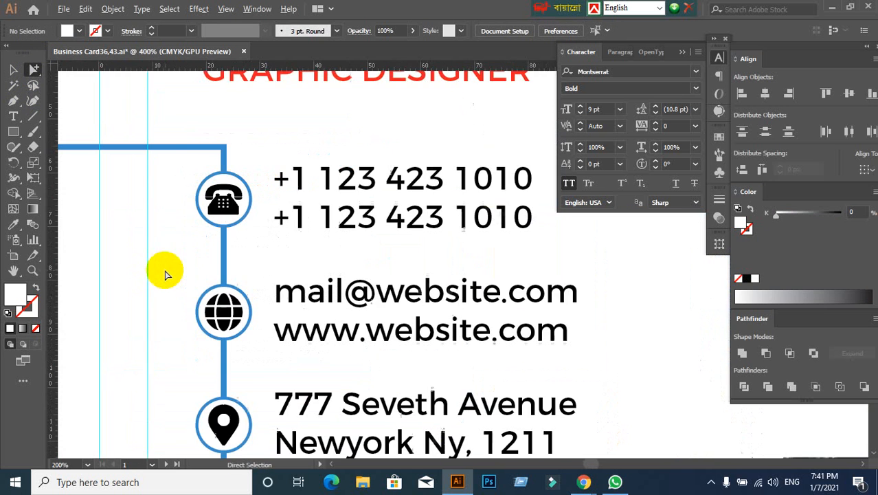
scroll(246, 177, up, 2)
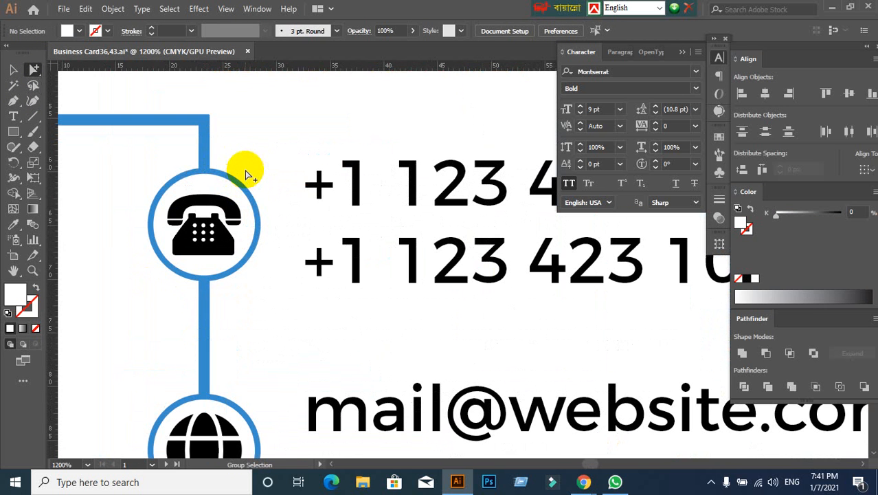
drag(246, 173, 235, 193)
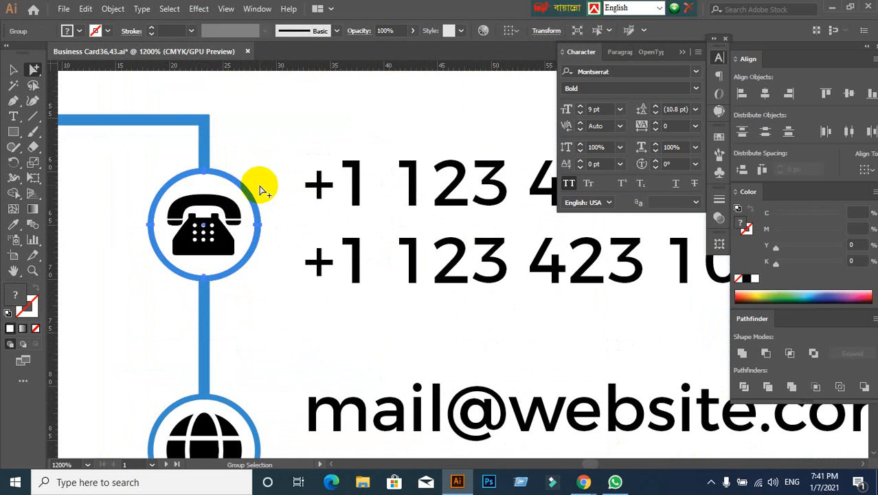
click(261, 185)
scroll(294, 231, down, 2)
scroll(290, 273, up, 1)
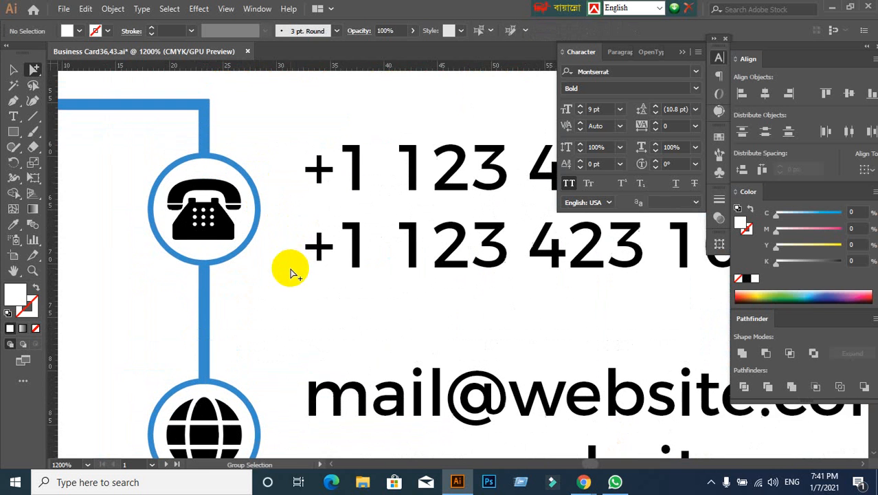
- Lock the ring groups around the globe and location pin icons
scroll(290, 273, down, 3)
drag(260, 274, 252, 309)
key(ctrl+shift+a)
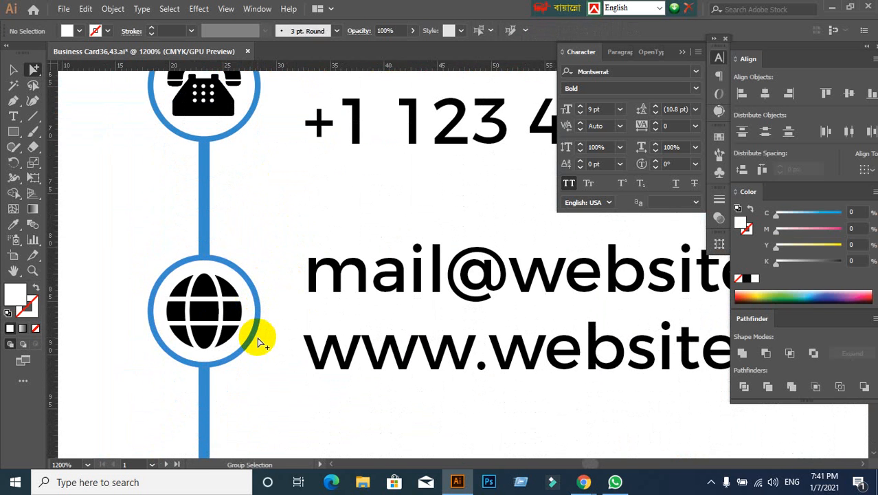
scroll(261, 335, down, 1)
scroll(261, 337, down, 4)
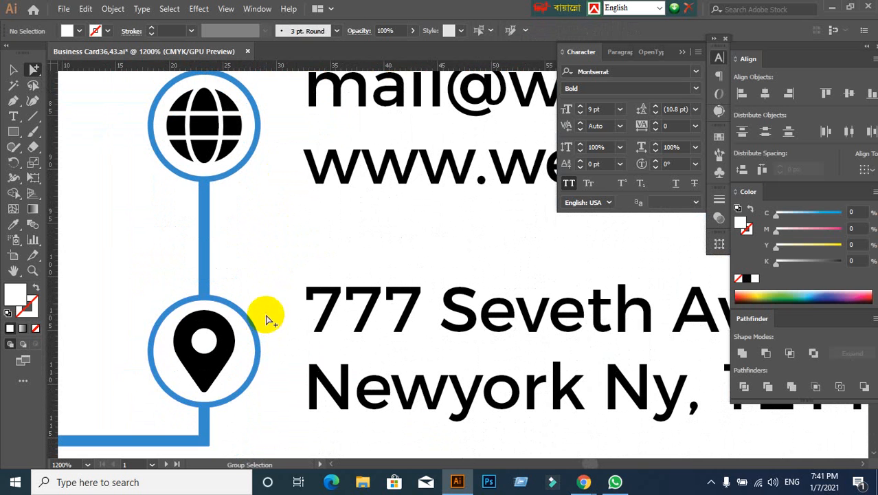
drag(263, 315, 249, 382)
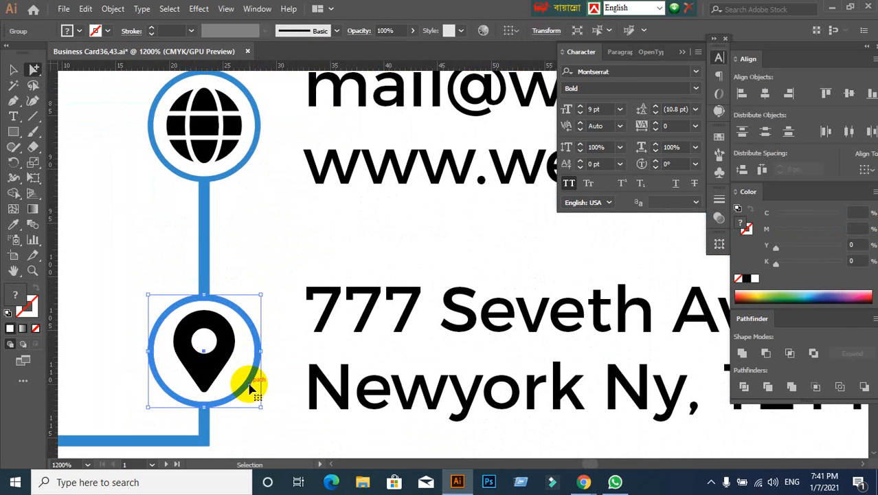
key(ctrl+shift+a)
scroll(239, 249, down, 3)
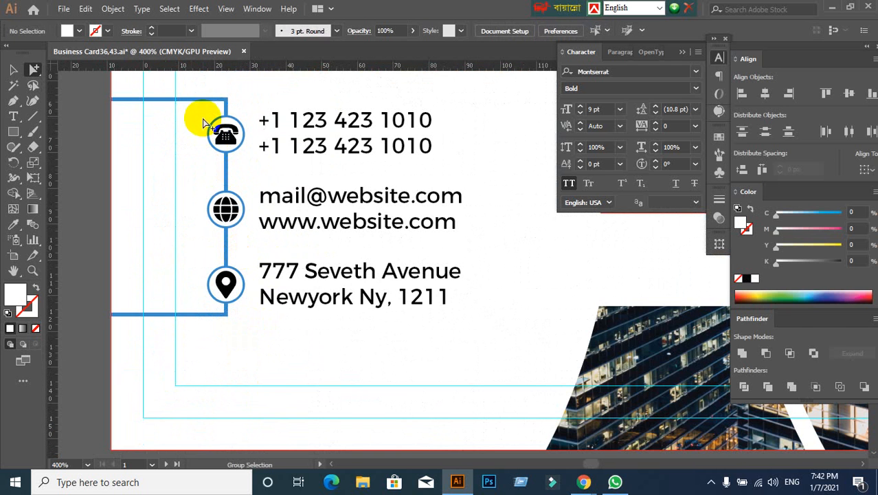
- Lock the blue bracket line behind the contact icons
click(177, 99)
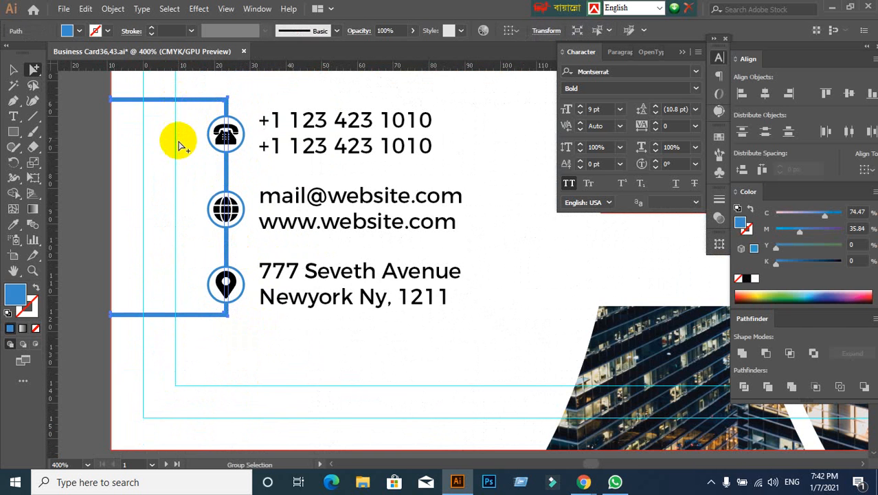
key(ctrl+shift+a)
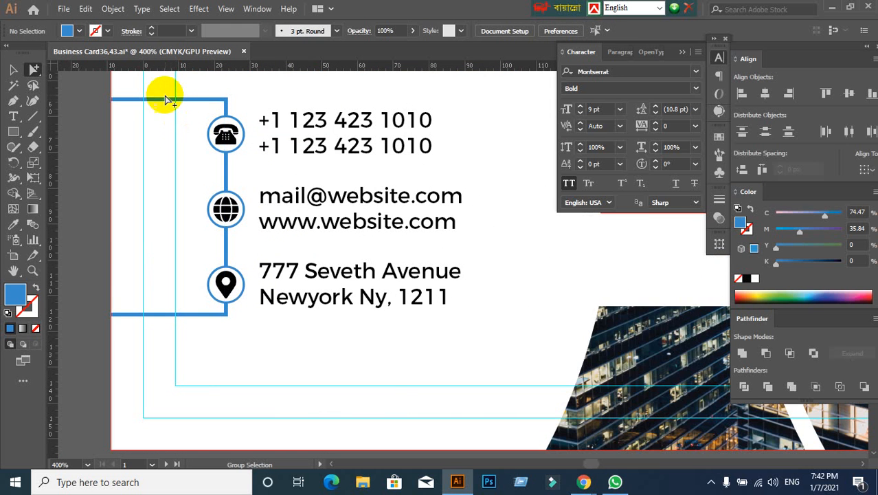
drag(156, 92, 168, 143)
key(ctrl+shift+a)
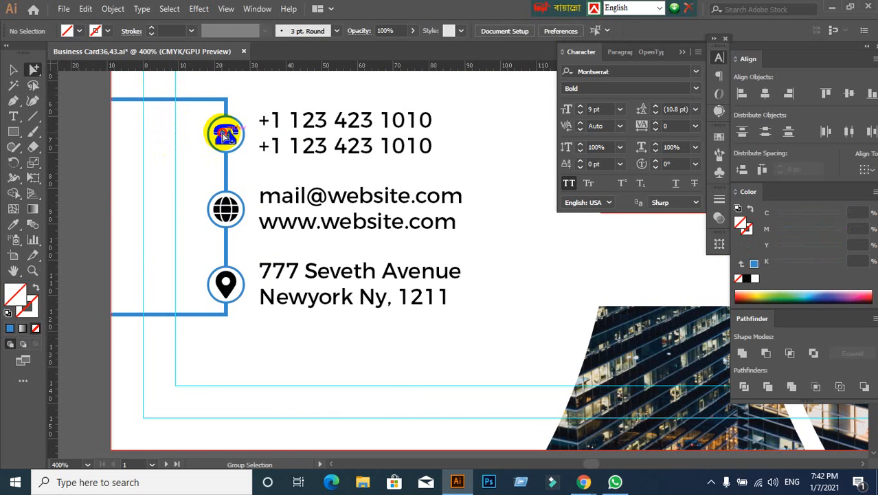
- Recolour the telephone, globe and location pin icons with the blue sampled from the bracket line
click(226, 135)
click(186, 167)
drag(198, 111, 255, 317)
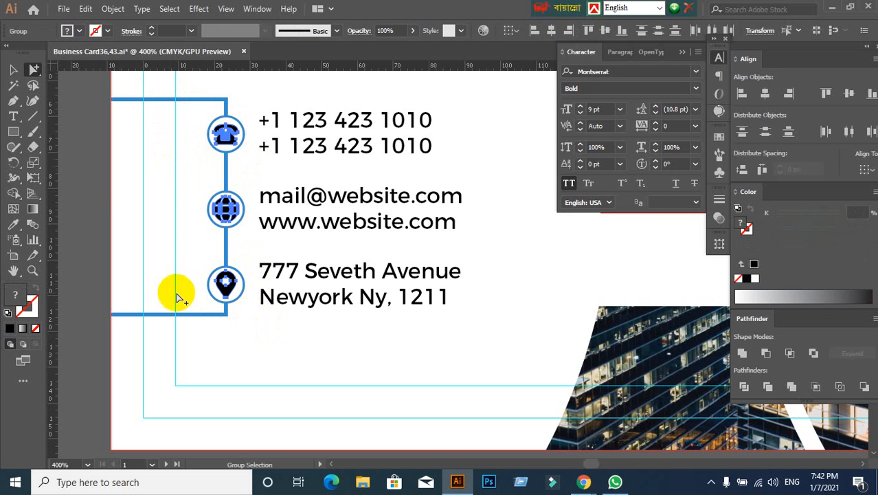
click(13, 224)
click(225, 99)
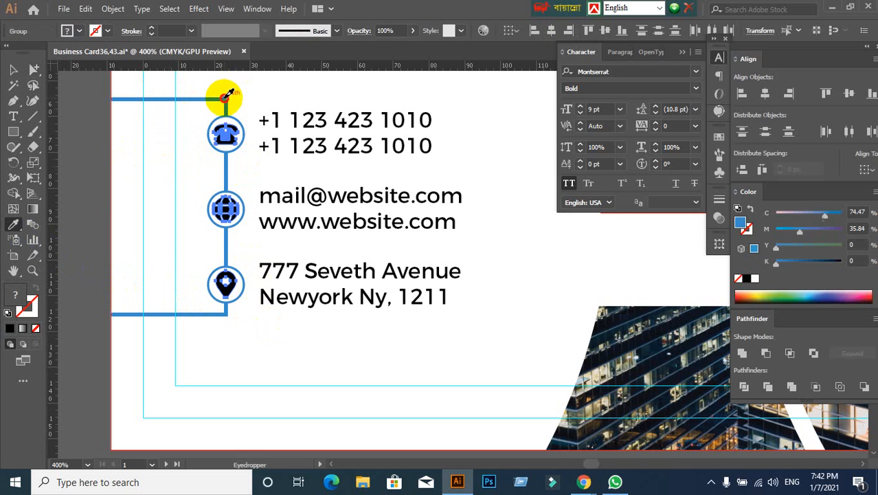
click(13, 69)
click(151, 152)
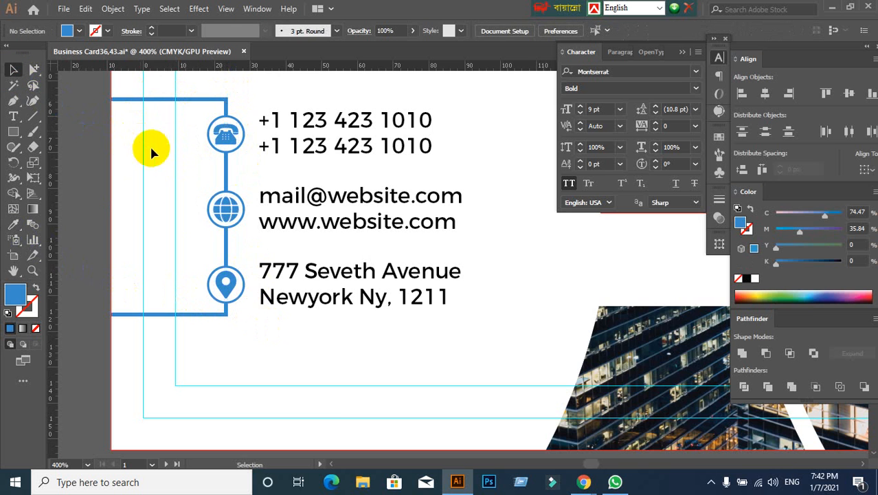
- Compare the card's contact section and text colours with the reference image
scroll(329, 383, down, 4)
scroll(292, 398, up, 2)
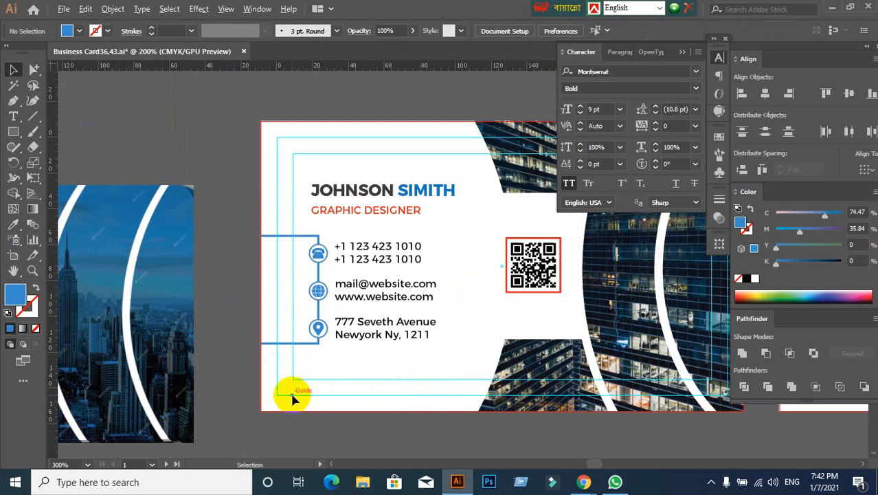
scroll(297, 392, down, 3)
scroll(338, 377, down, 1)
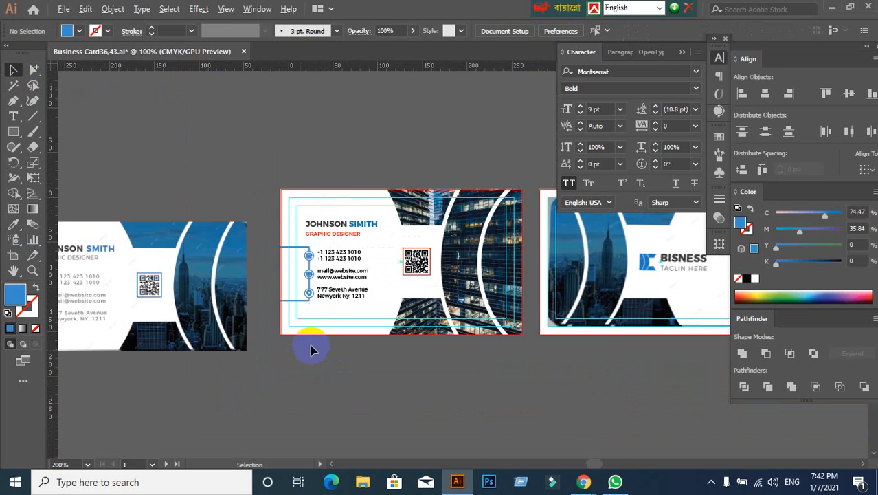
drag(245, 346, 282, 287)
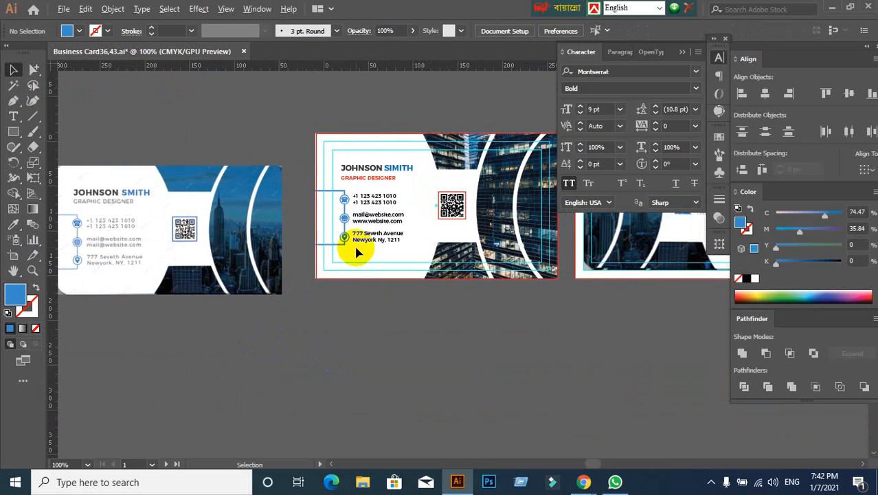
scroll(371, 242, up, 1)
scroll(371, 247, up, 2)
scroll(372, 180, up, 2)
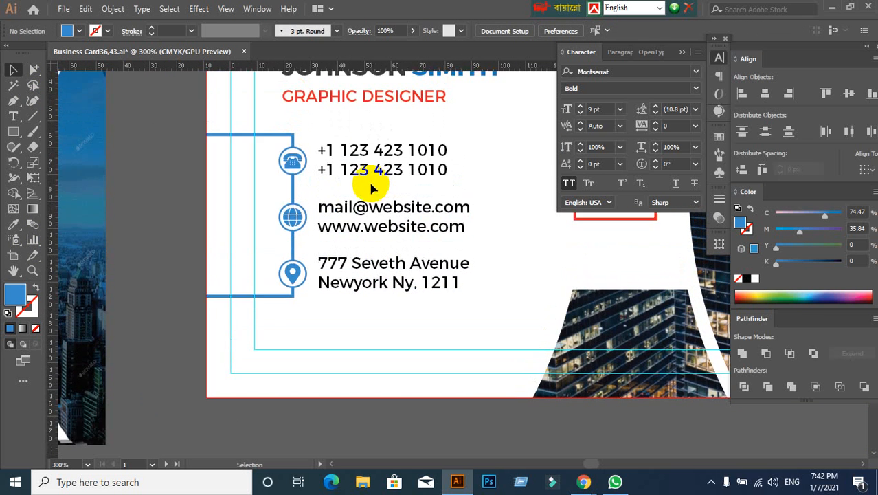
scroll(340, 105, down, 1)
- Recolour the phone, email/website and address text blocks with the dark grey sampled from the first name
click(383, 172)
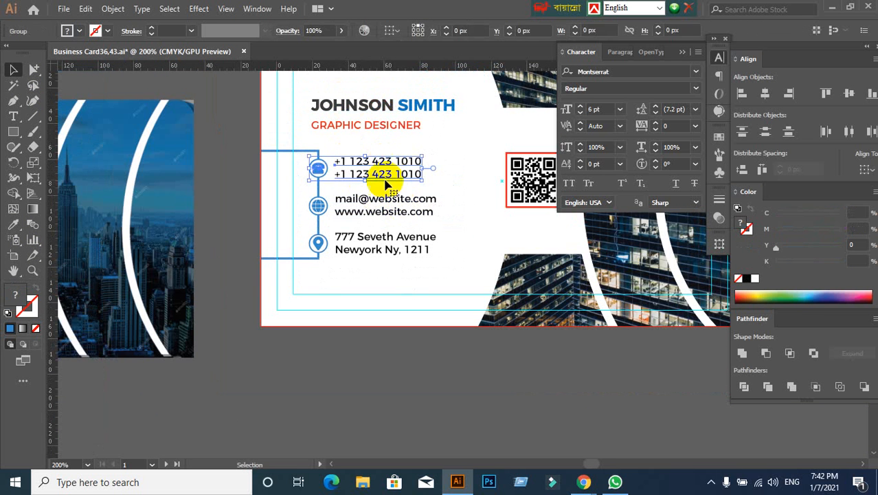
click(459, 173)
click(33, 69)
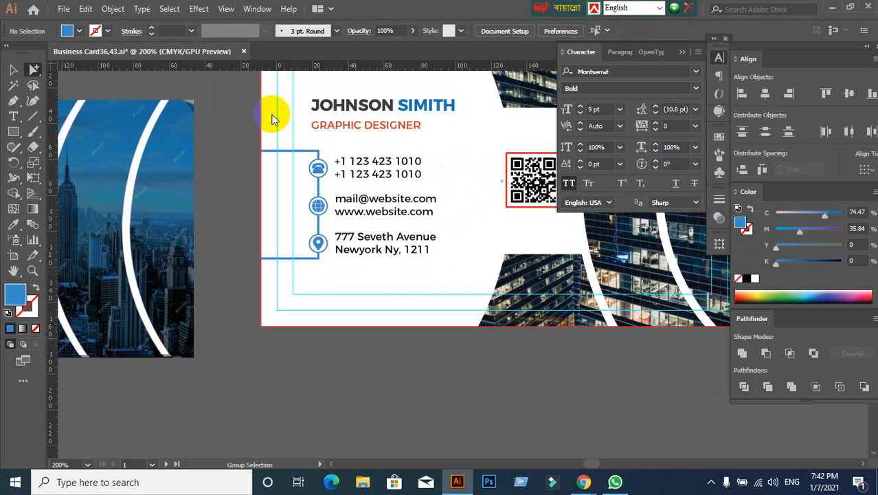
drag(331, 147, 448, 273)
scroll(436, 172, up, 1)
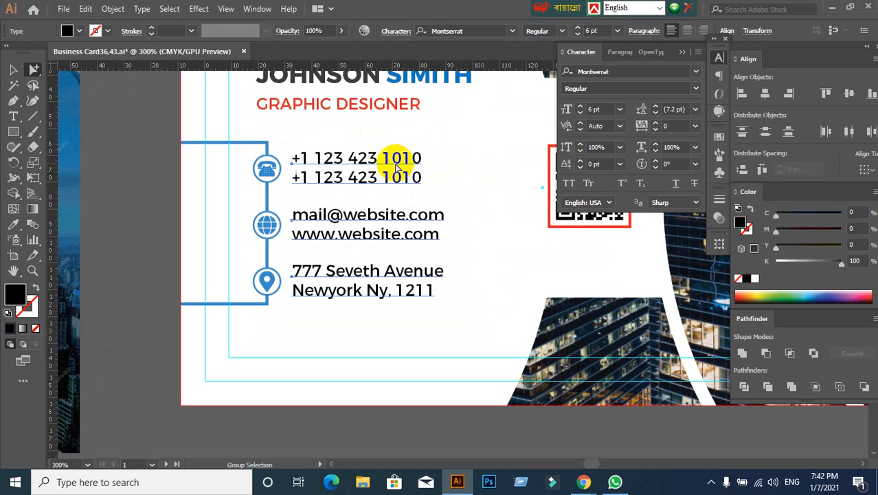
click(13, 224)
click(332, 72)
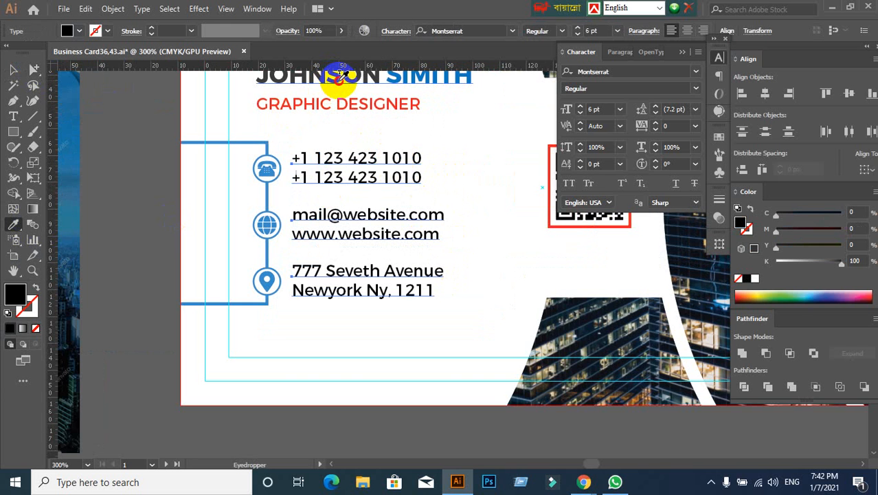
click(339, 74)
key(ctrl+z)
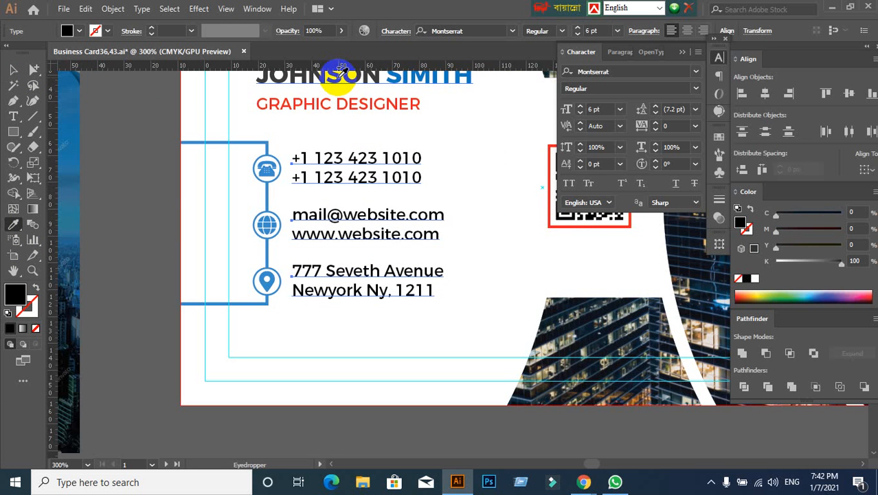
click(341, 72)
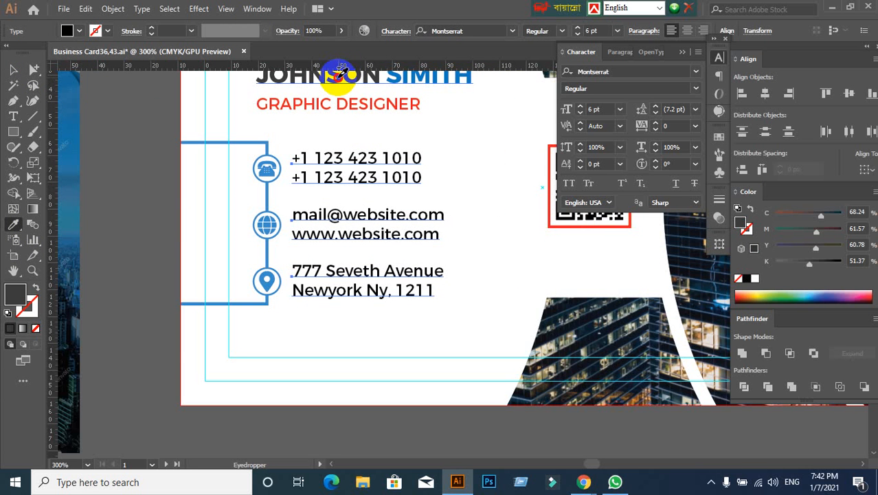
scroll(354, 200, up, 2)
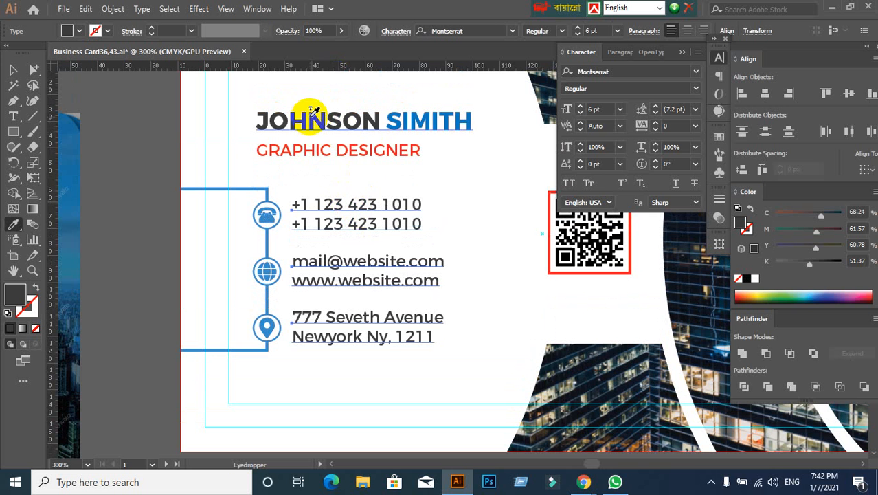
click(14, 69)
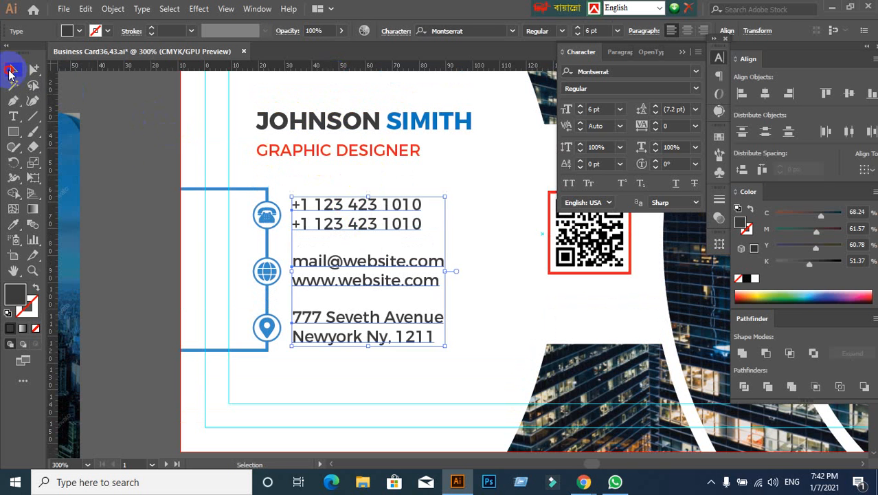
click(157, 170)
- Recolour the "GRAPHIC DESIGNER" line with the dark grey sampled from the phone text, then lighten its fill to #545454
scroll(168, 177, down, 1)
scroll(169, 177, down, 2)
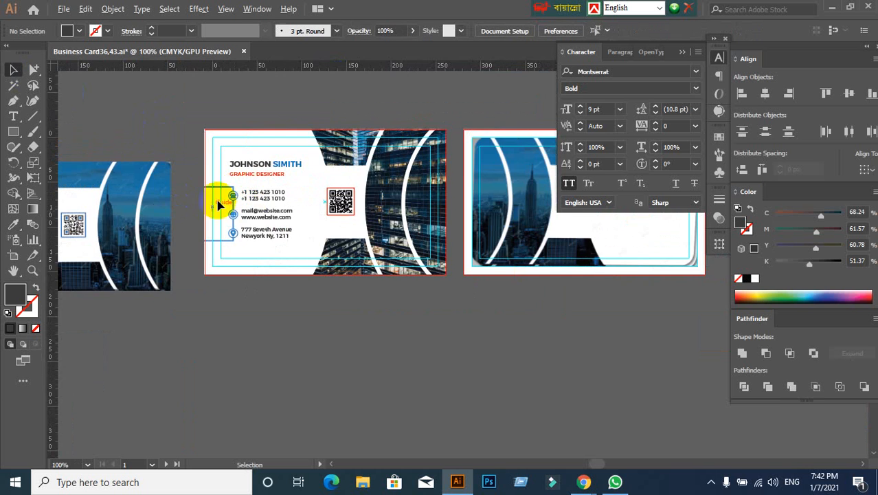
scroll(217, 197, up, 3)
click(337, 126)
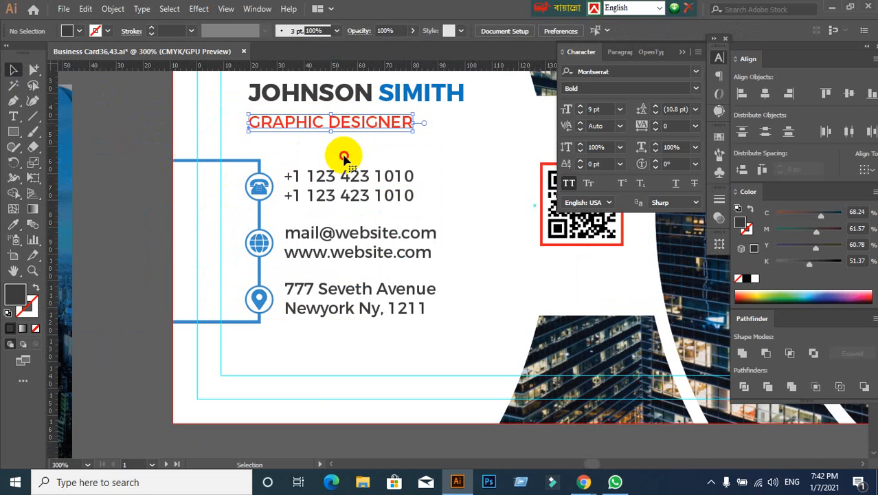
click(310, 154)
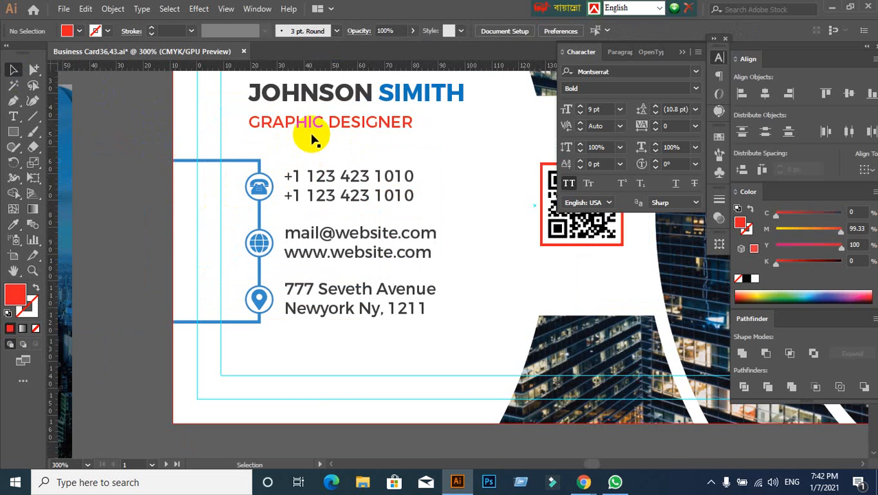
click(13, 226)
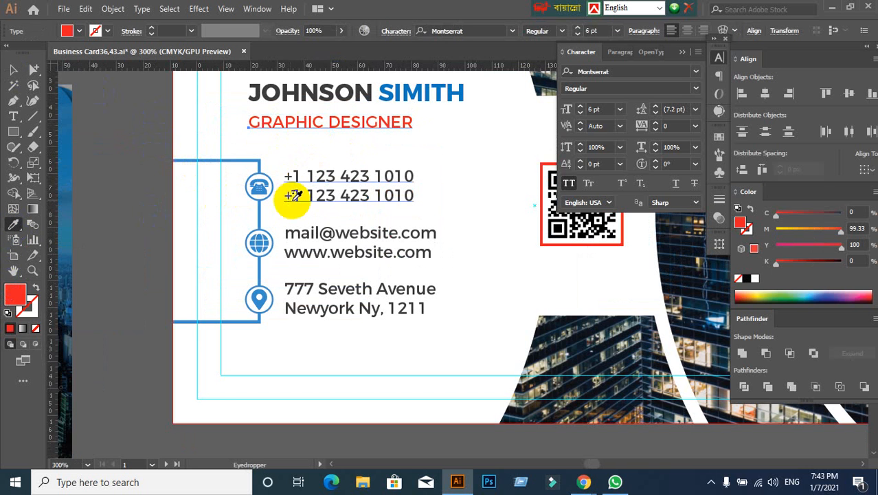
click(331, 177)
double_click(27, 301)
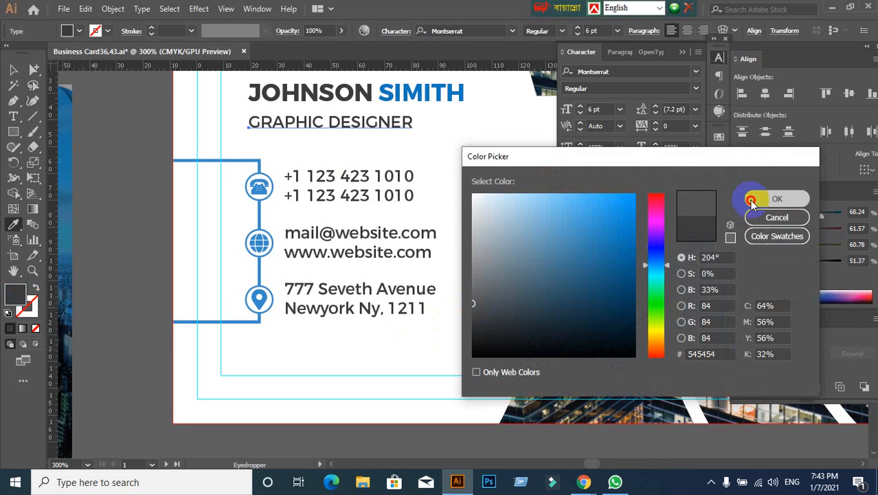
click(756, 198)
click(13, 70)
click(329, 147)
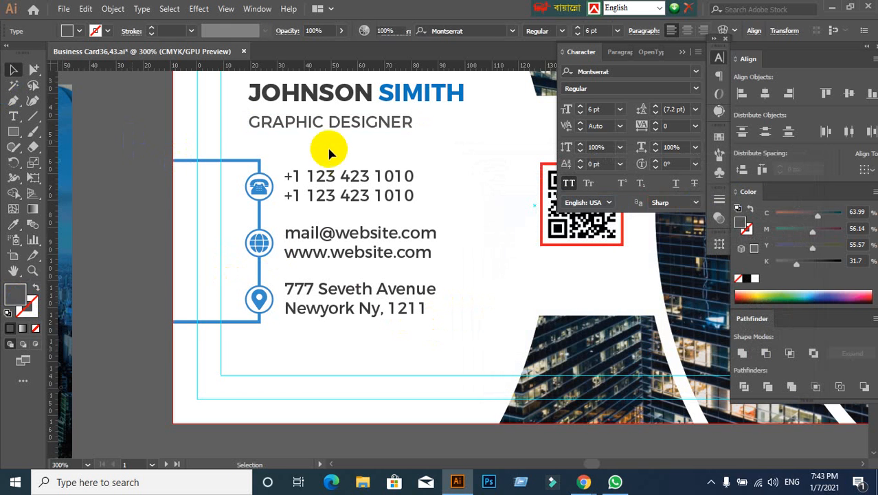
- Set the fill of the "GRAPHIC DESIGNER" line to the grey #757575
click(334, 122)
double_click(13, 299)
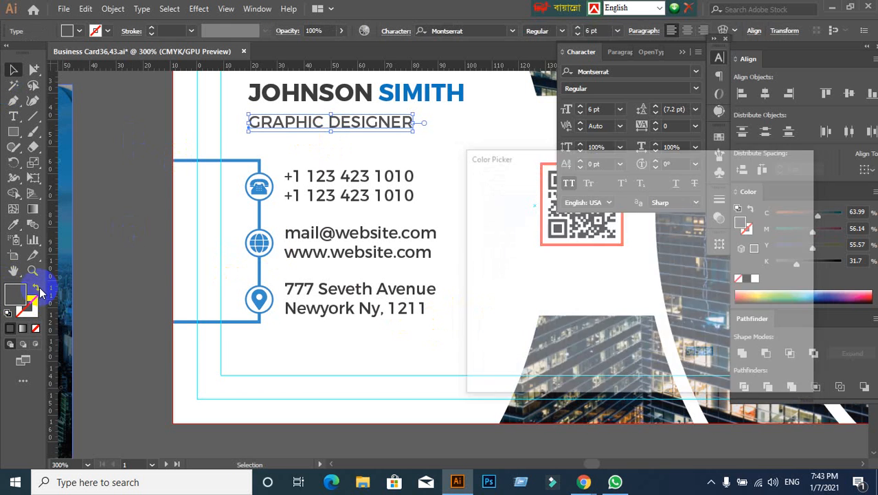
drag(480, 291, 470, 282)
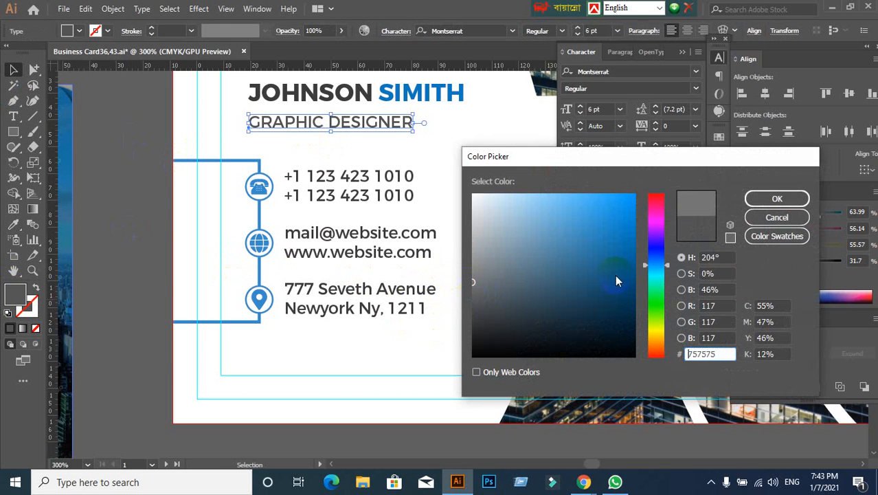
click(777, 198)
click(462, 248)
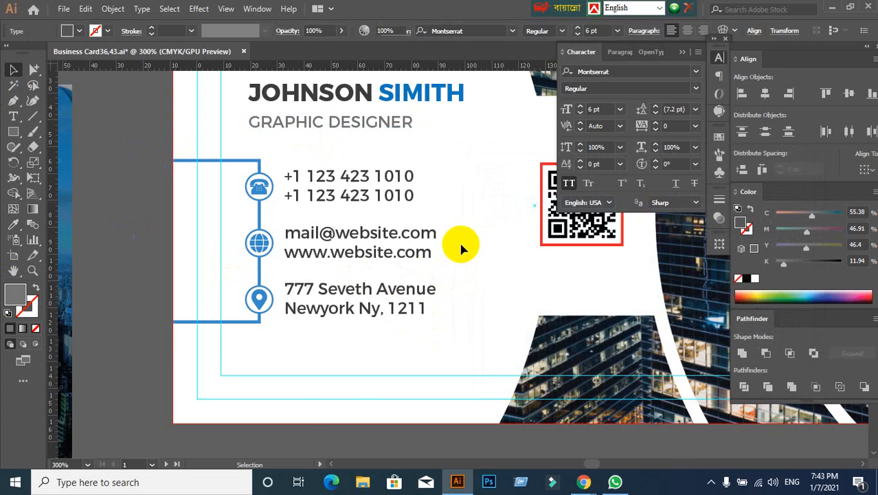
- Compare the recoloured card's text and QR code with the reference image
scroll(462, 248, down, 2)
drag(81, 333, 290, 331)
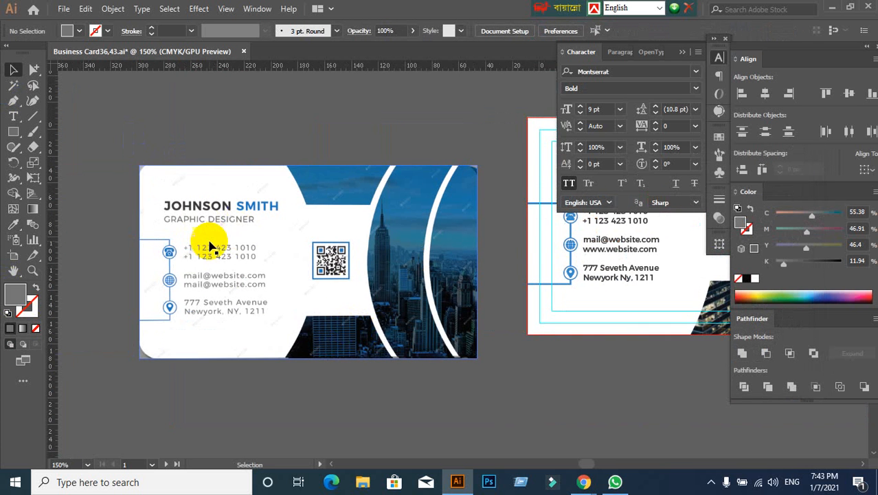
drag(392, 284, 82, 261)
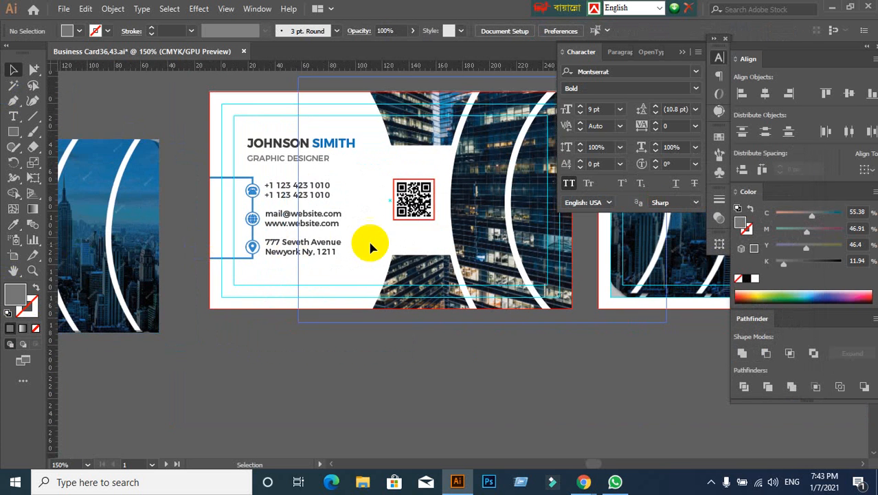
scroll(371, 241, up, 1)
scroll(371, 240, down, 2)
scroll(140, 265, up, 2)
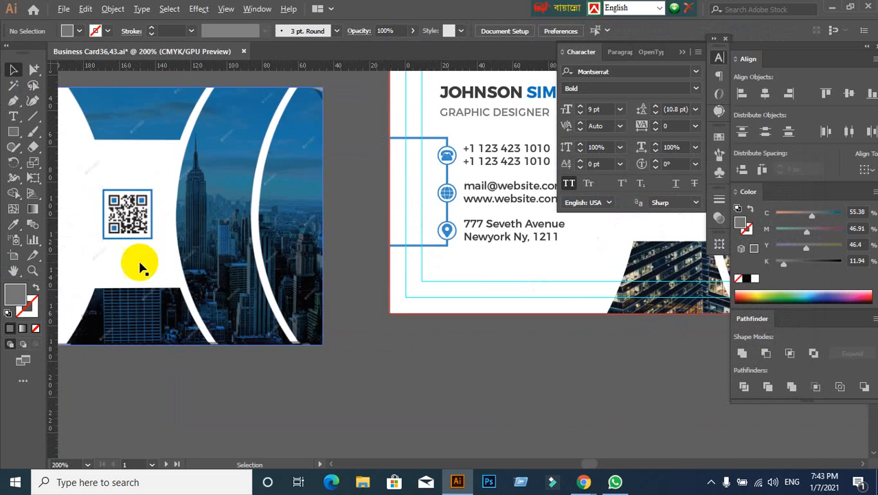
drag(351, 243, 53, 290)
scroll(246, 253, down, 3)
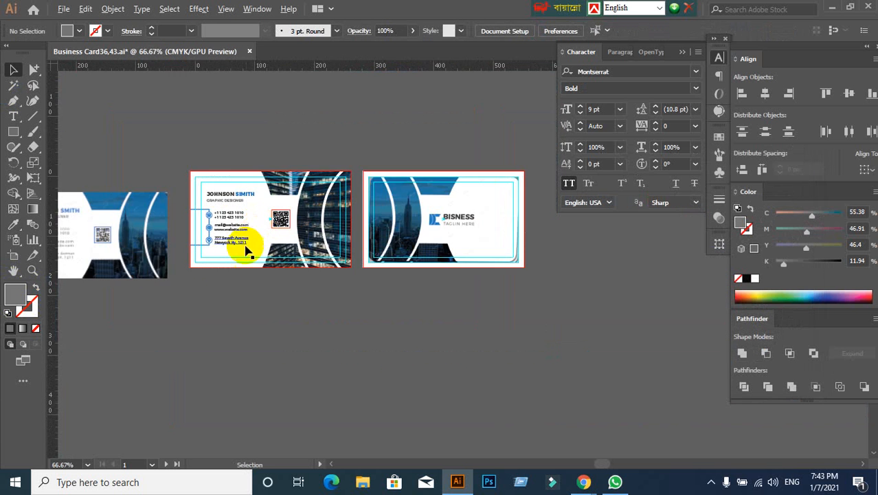
scroll(85, 251, up, 3)
scroll(167, 198, down, 2)
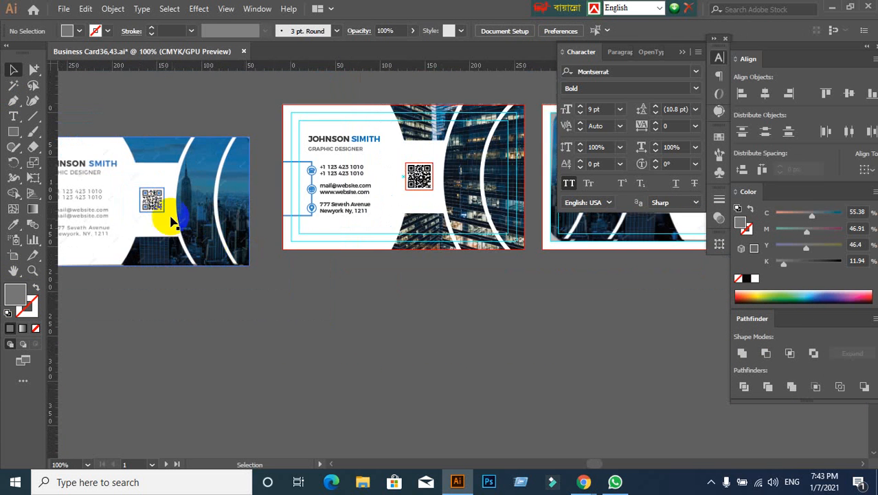
scroll(234, 227, up, 2)
scroll(218, 224, down, 2)
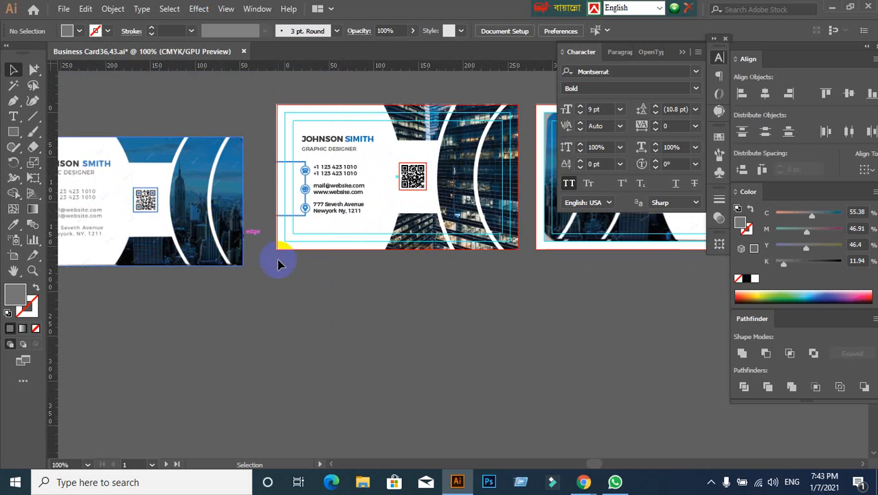
drag(323, 258, 181, 291)
- Ungroup the QR code on the front of the card
scroll(180, 225, up, 4)
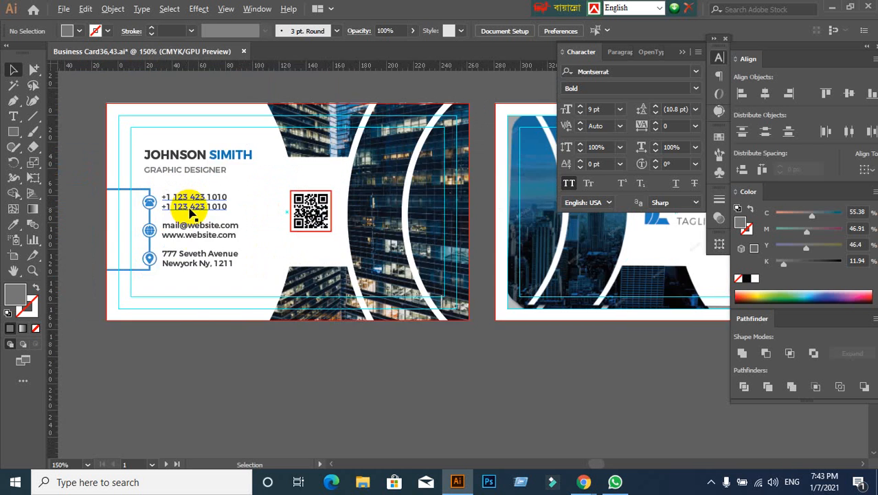
click(313, 217)
right_click(316, 227)
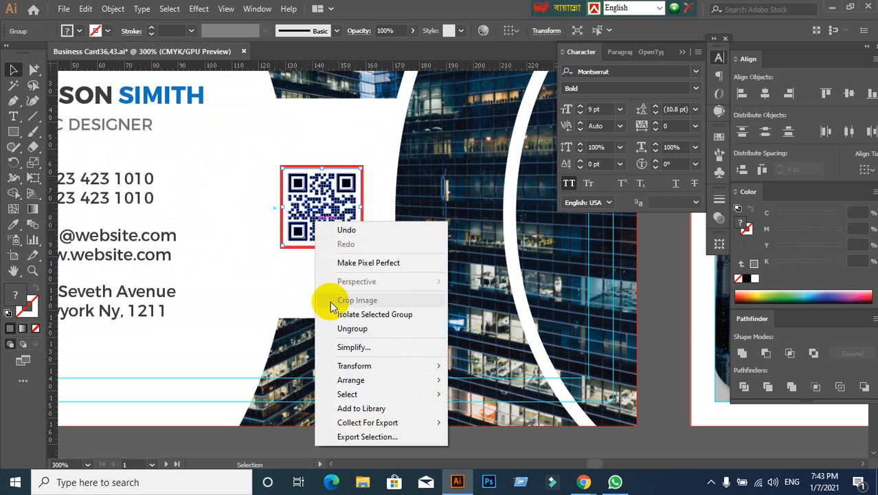
click(350, 329)
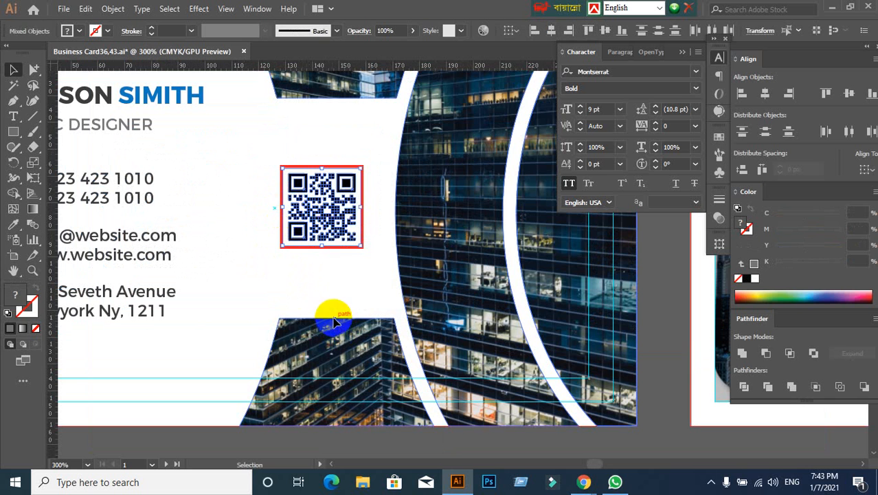
click(248, 280)
- Recolour the centre squares of the QR code's three corner markers with the blue sampled from the bracket line
click(348, 203)
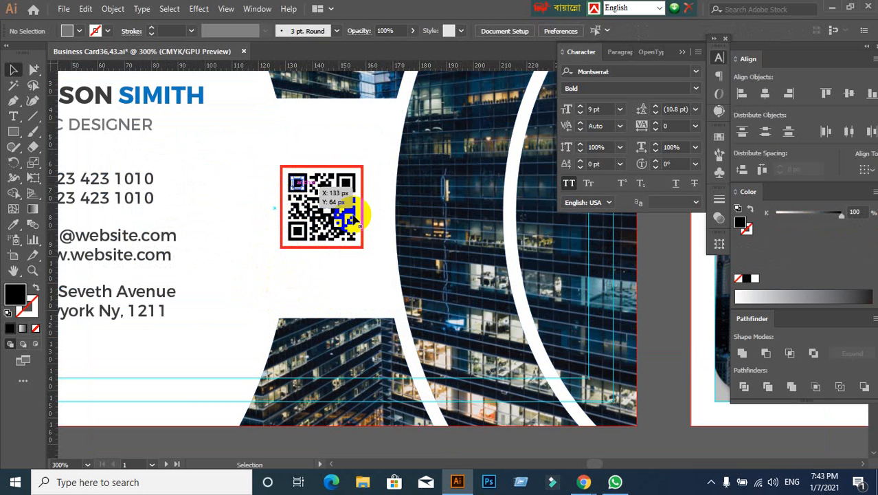
scroll(313, 192, up, 2)
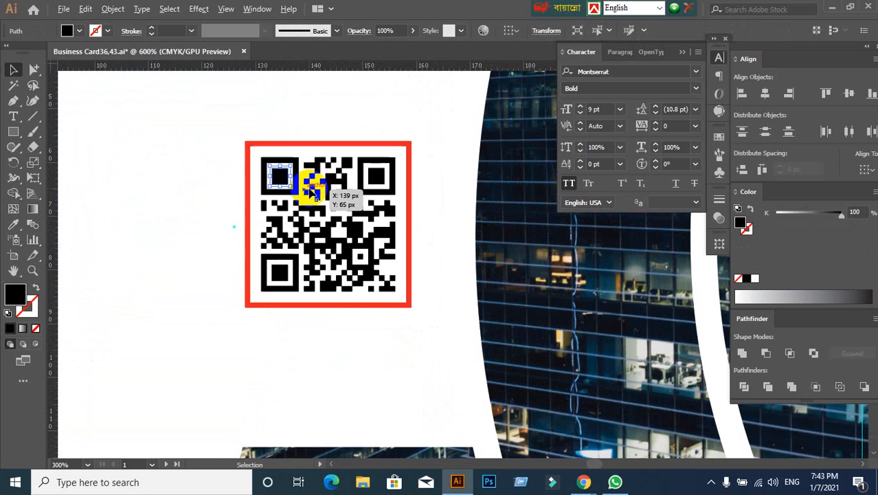
shift+click(372, 183)
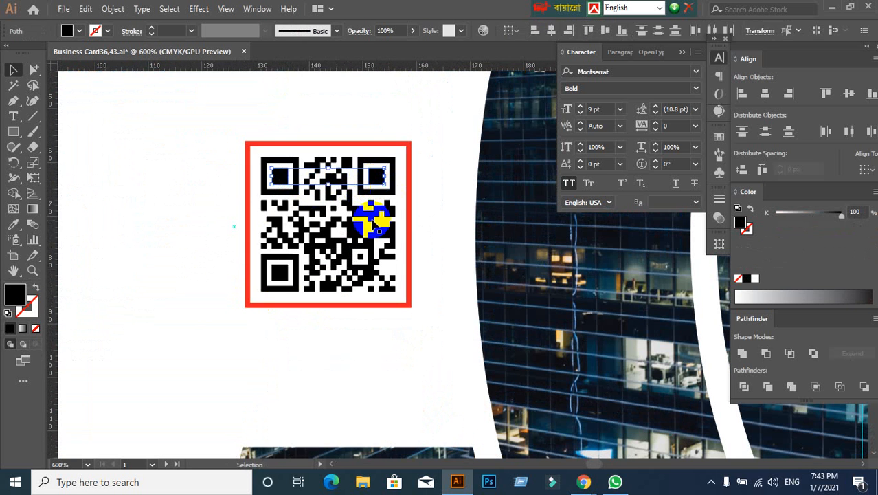
scroll(300, 320, down, 4)
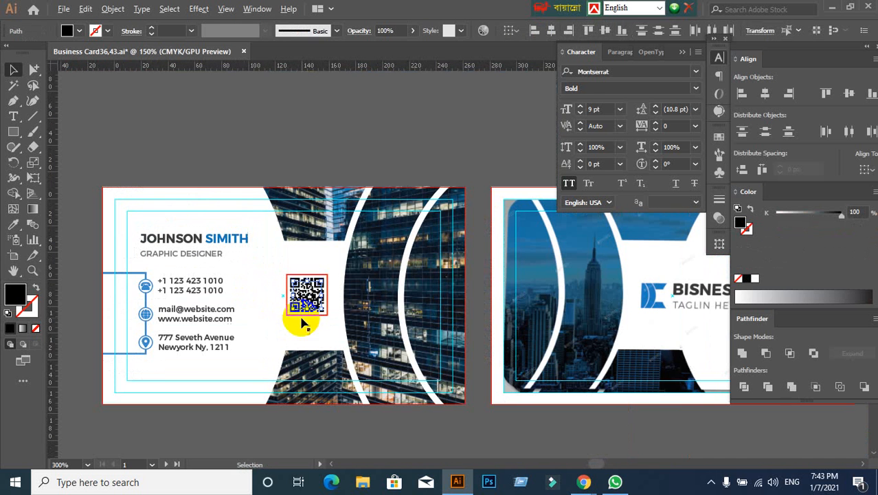
click(17, 228)
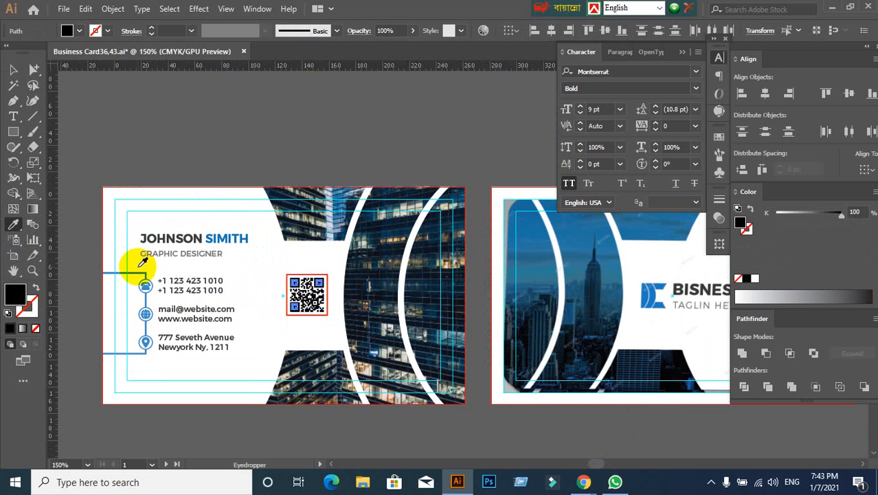
click(138, 272)
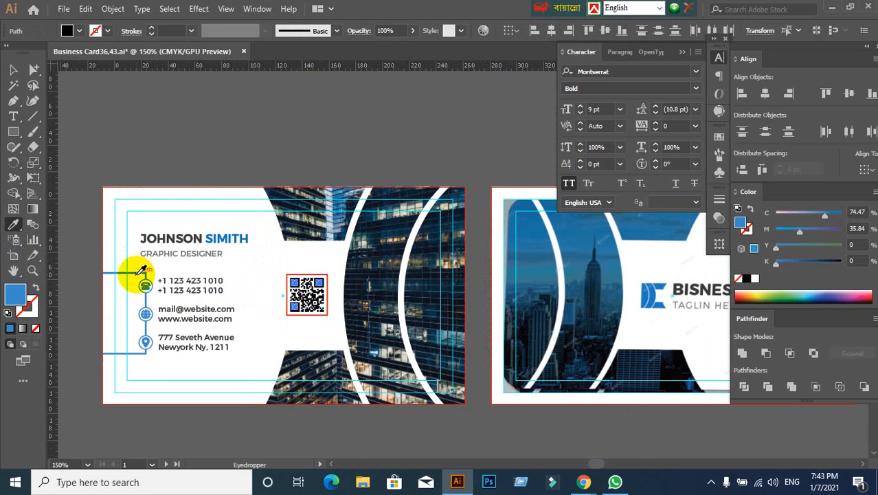
click(88, 97)
scroll(248, 327, up, 2)
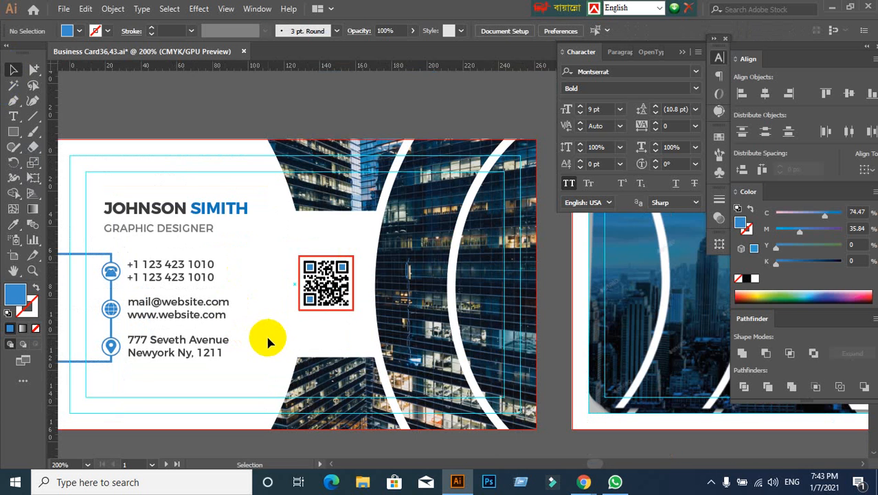
scroll(265, 309, down, 2)
- Recolour the red frame around the QR code with the blue sampled from the location icon
scroll(350, 275, up, 2)
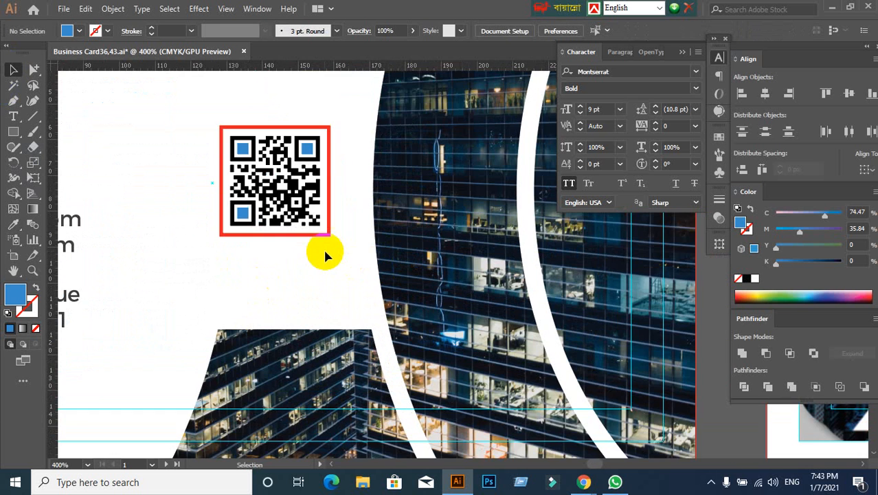
click(324, 233)
scroll(289, 268, down, 2)
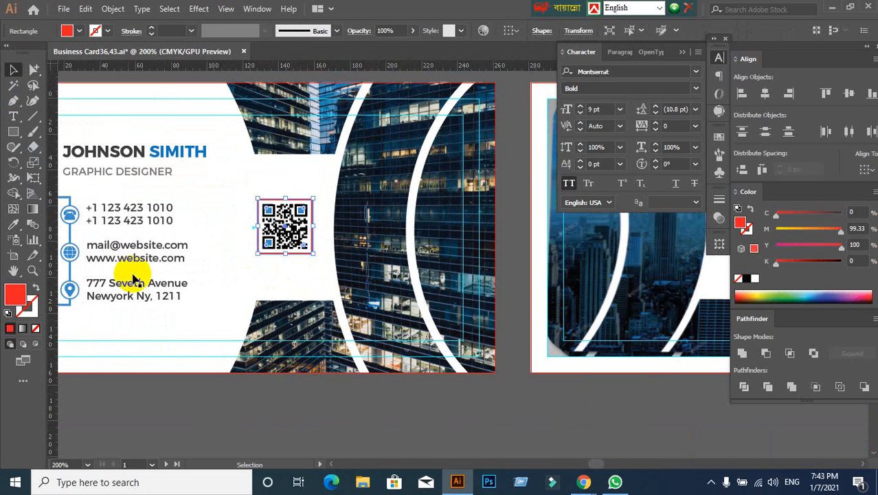
click(13, 224)
click(69, 291)
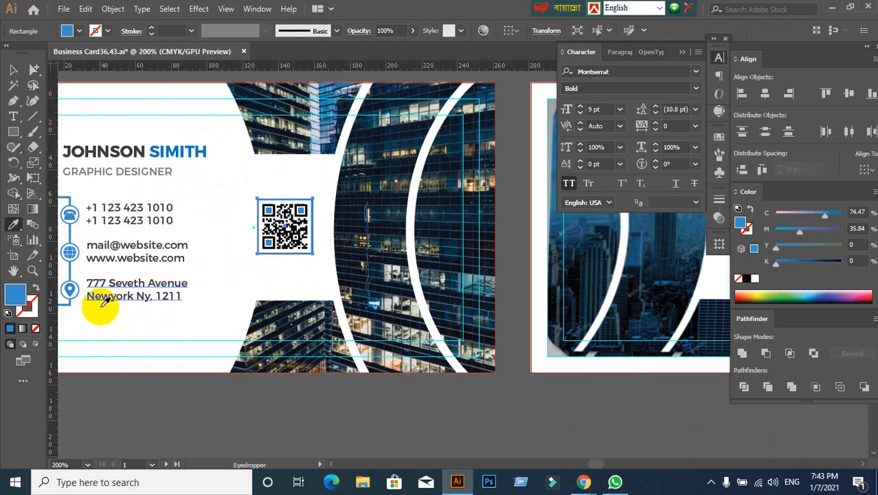
click(257, 279)
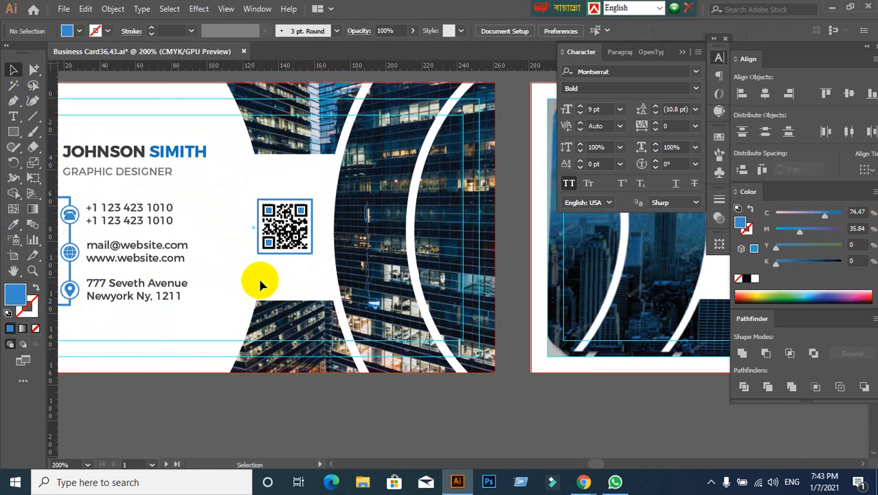
scroll(222, 260, up, 2)
mouse_move(313, 255)
mouse_down()
mouse_move(316, 245)
mouse_move(312, 257)
mouse_up()
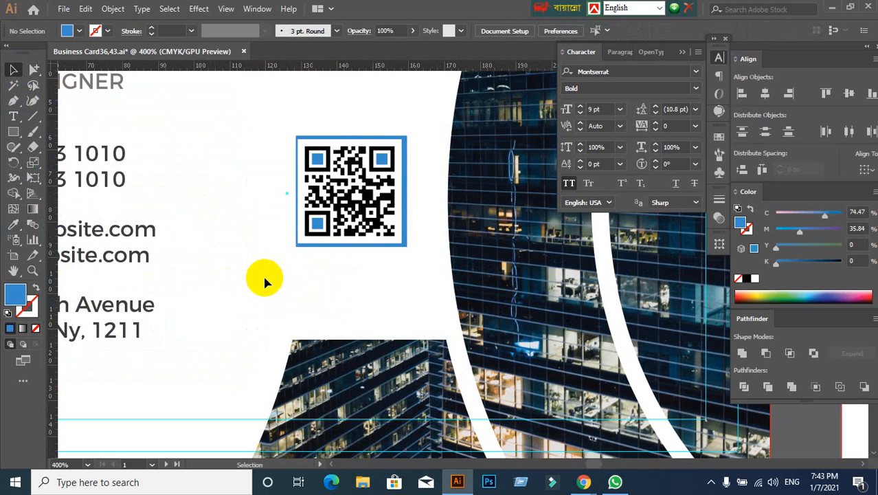
key(ctrl+z)
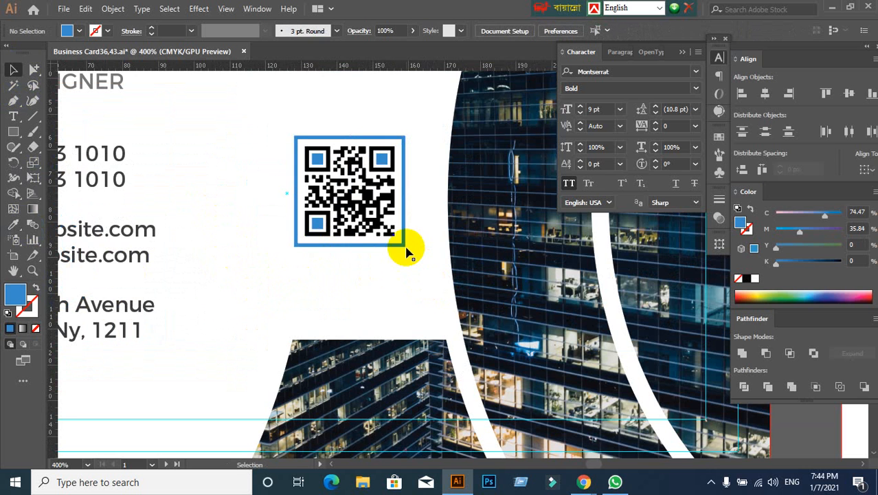
click(415, 287)
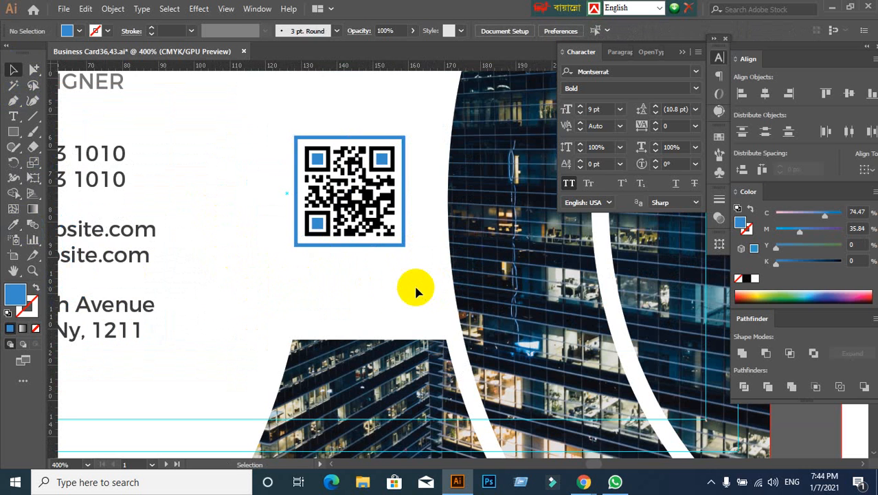
- Group the QR code together with its blue frame
click(401, 241)
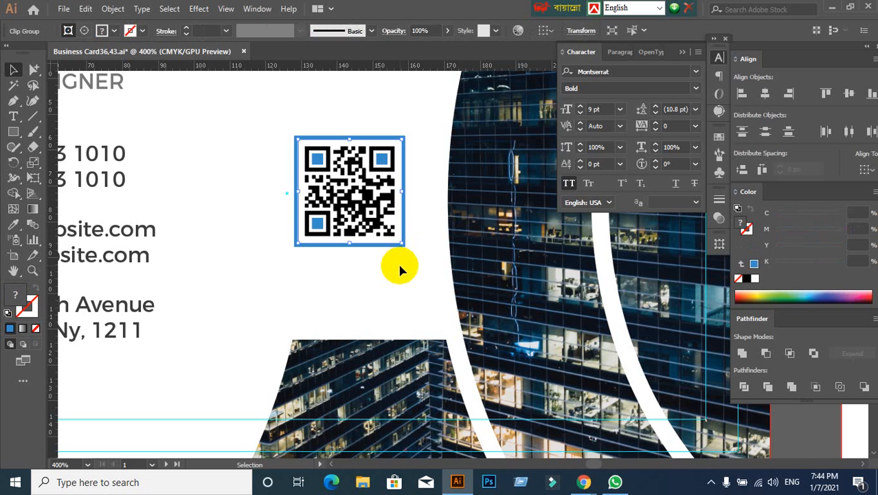
click(273, 131)
drag(274, 135, 413, 263)
key(ctrl+g)
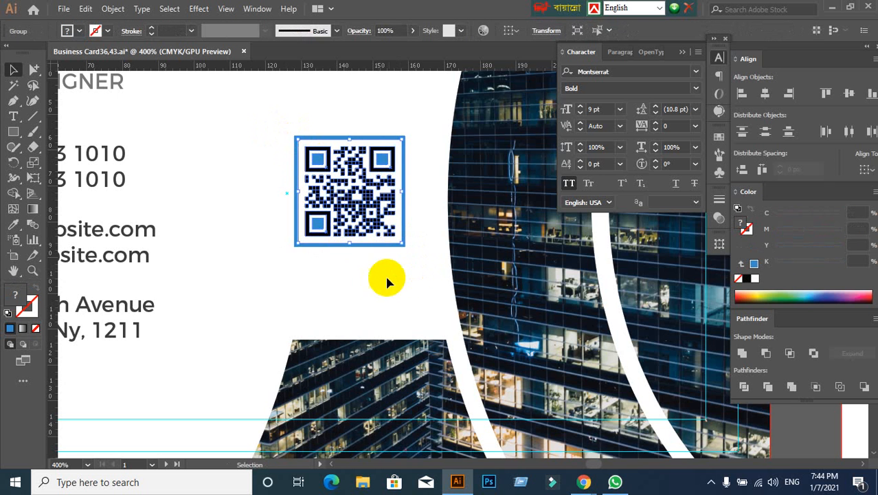
click(374, 287)
scroll(375, 287, down, 2)
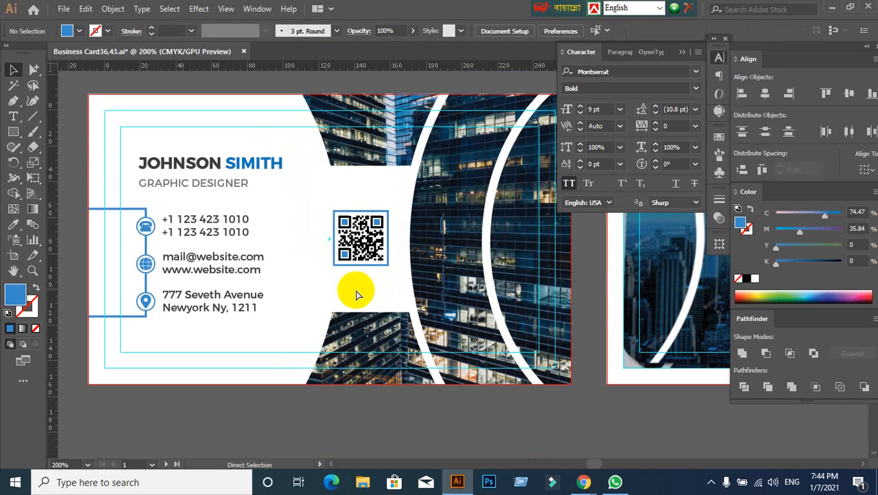
- Unlock all locked objects in the card document
key(ctrl+alt+2)
click(276, 400)
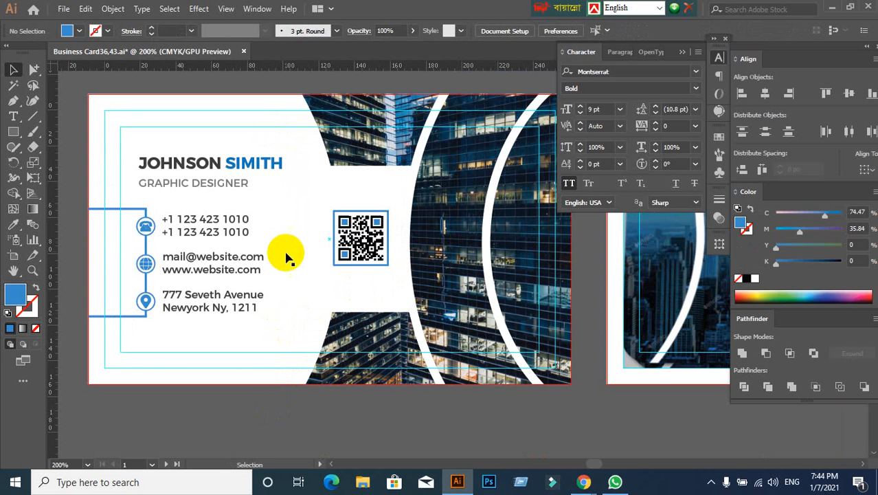
click(288, 214)
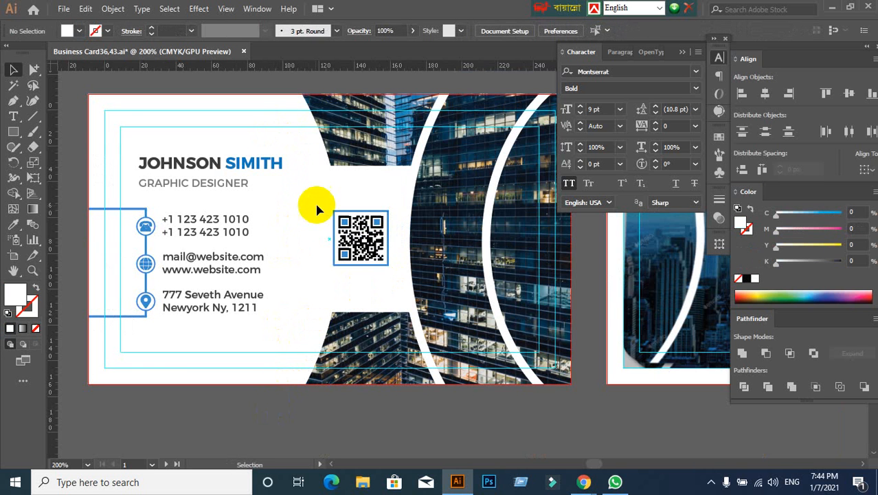
click(361, 237)
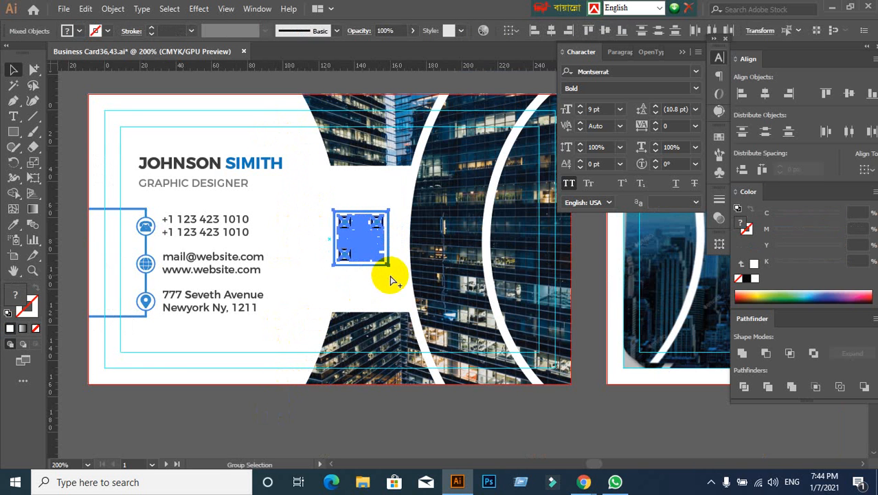
click(223, 415)
- Group the phone, web and address rows with their icons into one contact-details group
drag(215, 409, 275, 387)
scroll(126, 237, up, 1)
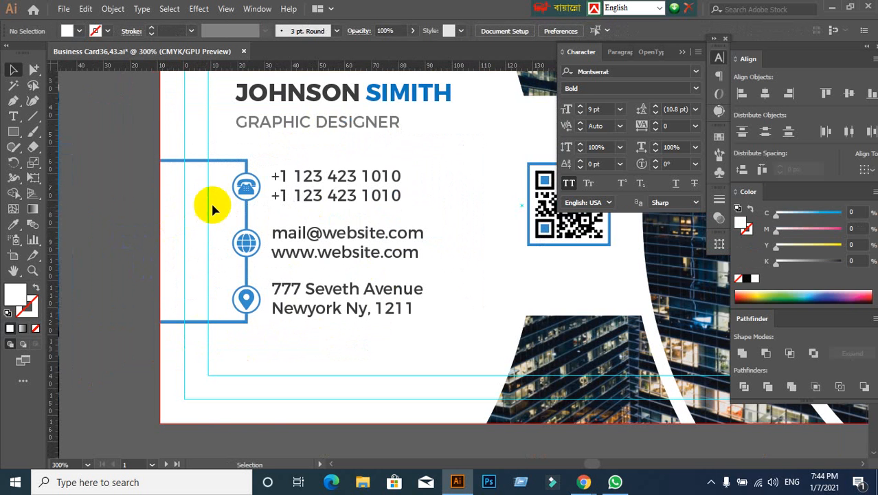
click(246, 186)
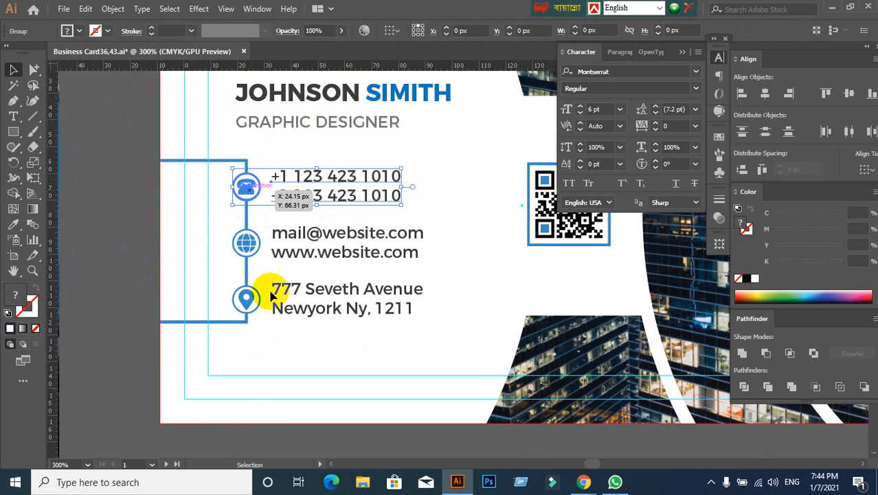
click(236, 403)
click(242, 193)
shift+click(251, 243)
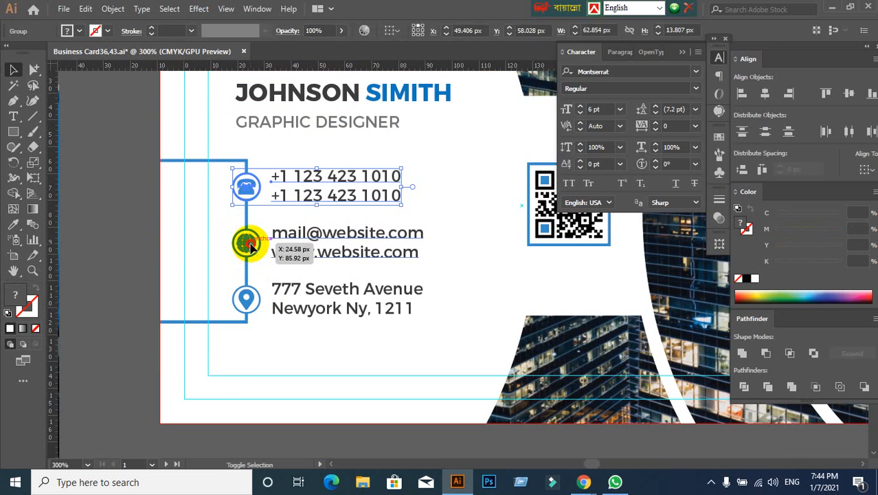
shift+click(253, 311)
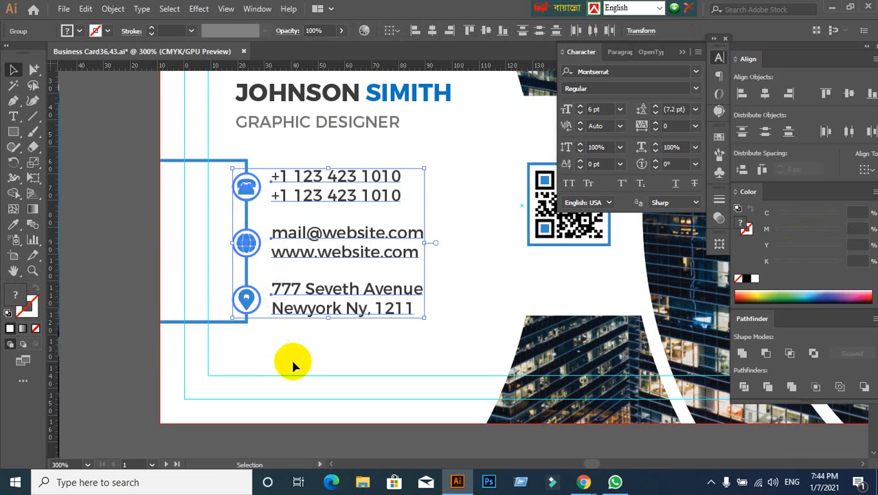
key(ctrl+g)
click(293, 360)
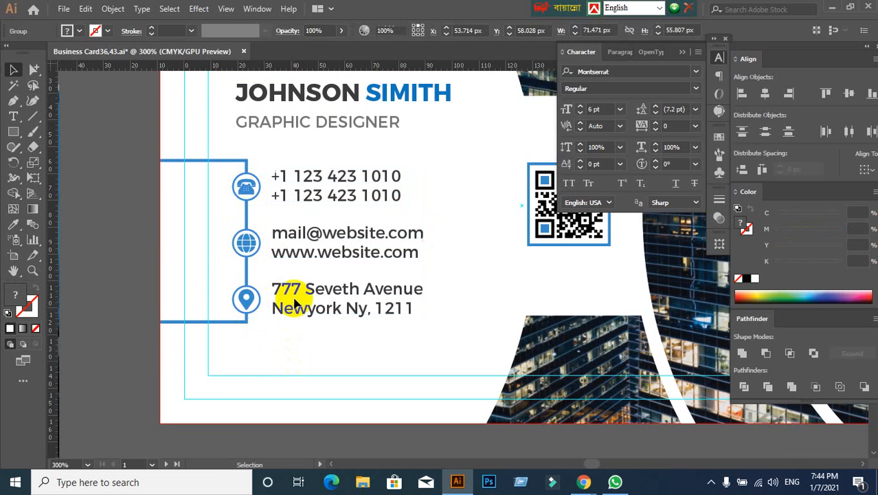
- Align the contact-details group to the vertical centre of the blue bracket line
click(301, 256)
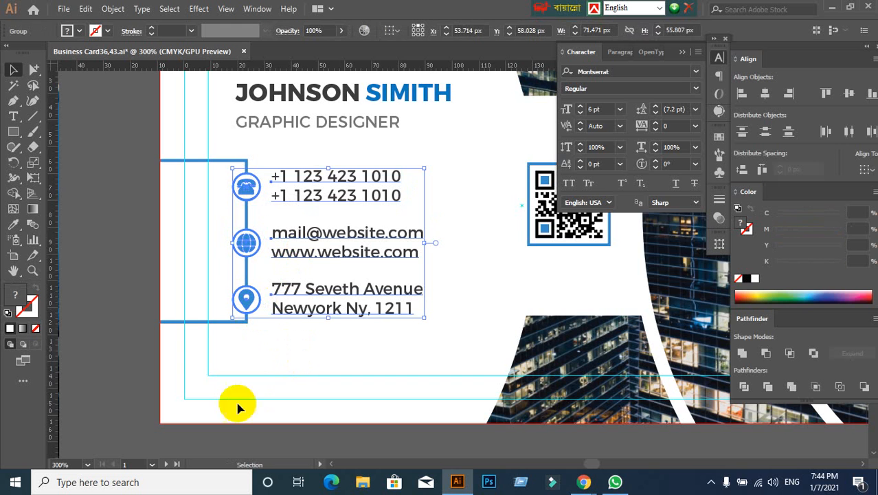
click(135, 293)
click(129, 238)
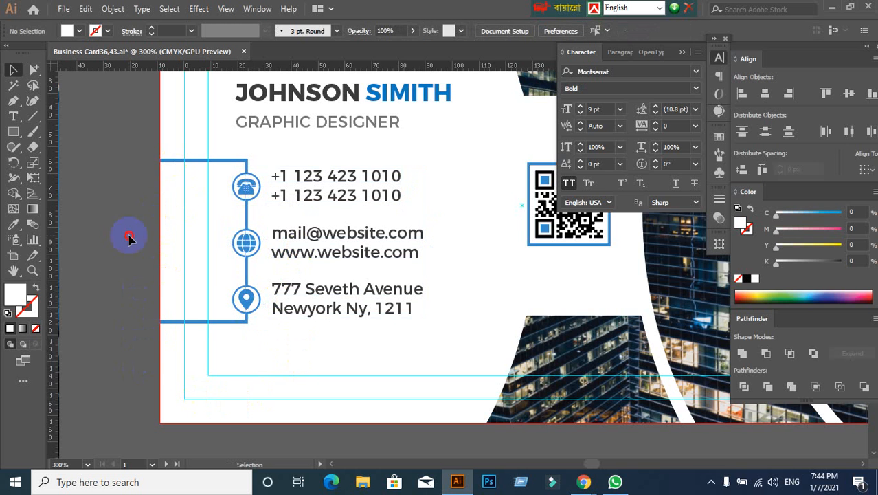
click(177, 164)
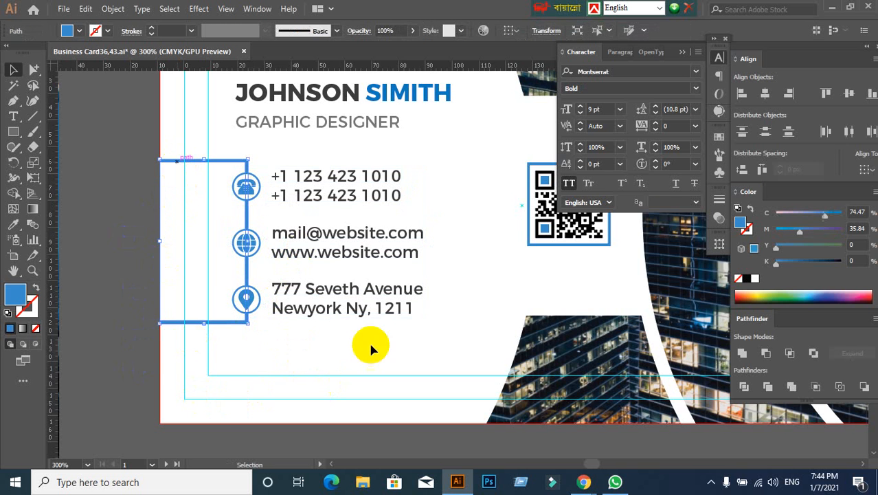
shift+click(345, 237)
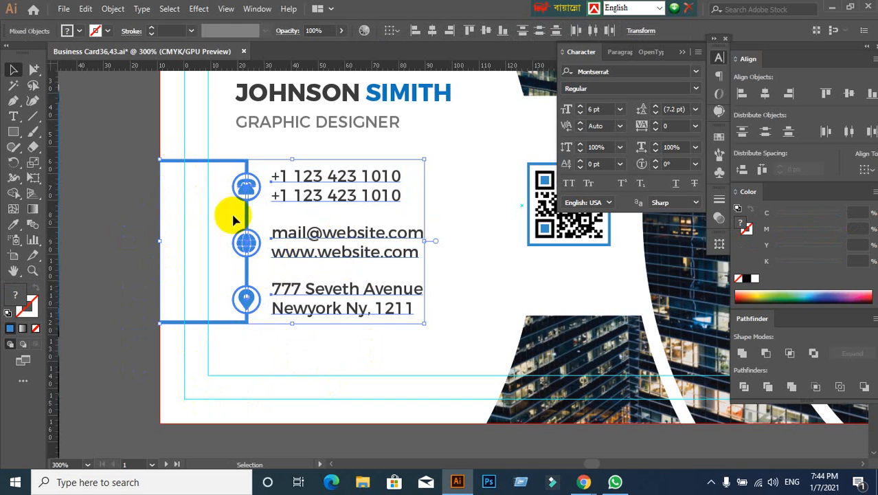
click(848, 101)
click(371, 347)
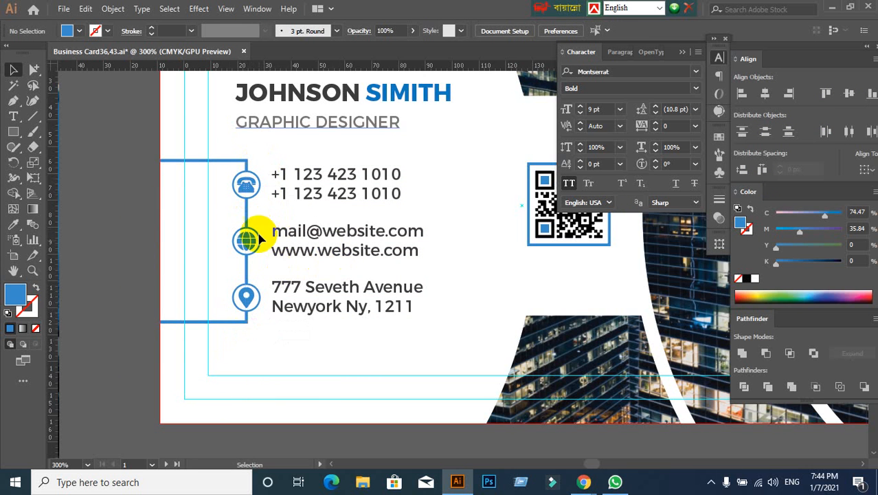
- Align the name line and the "GRAPHIC DESIGNER" line to their left edges
scroll(251, 294, down, 1)
drag(191, 339, 482, 294)
drag(506, 372, 449, 356)
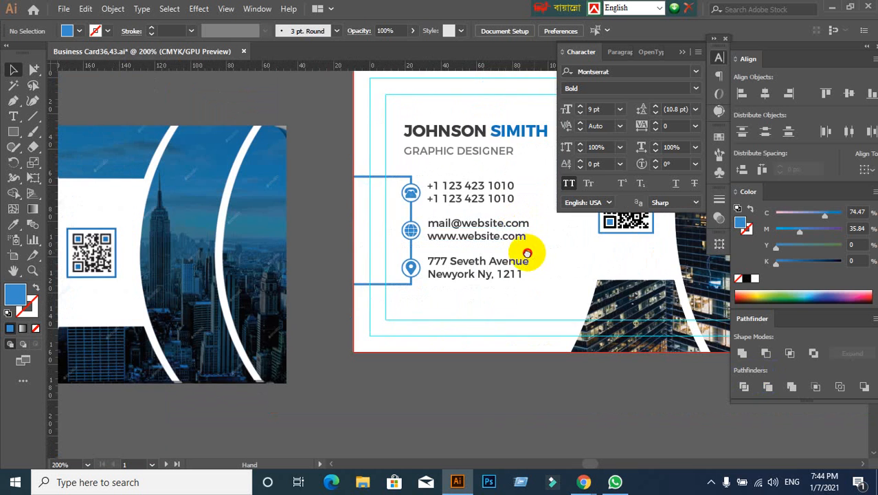
drag(526, 251, 510, 247)
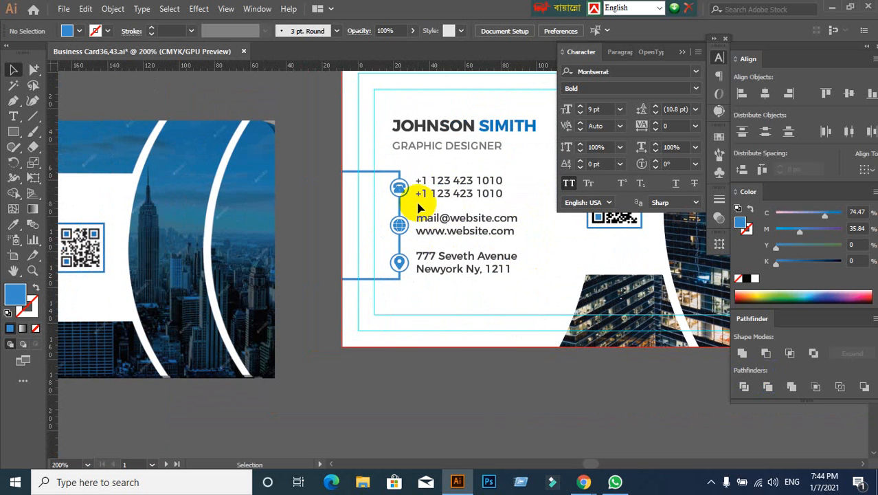
scroll(402, 193, up, 1)
drag(339, 275, 337, 257)
drag(383, 108, 496, 190)
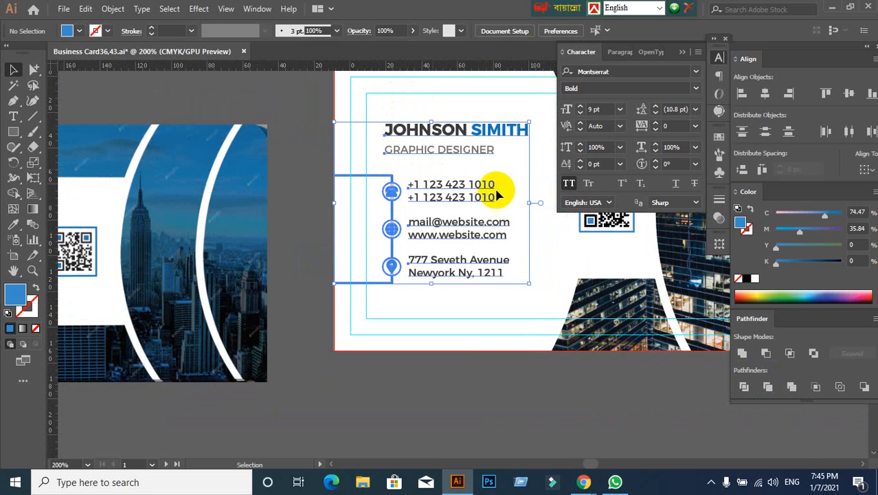
drag(407, 109, 439, 160)
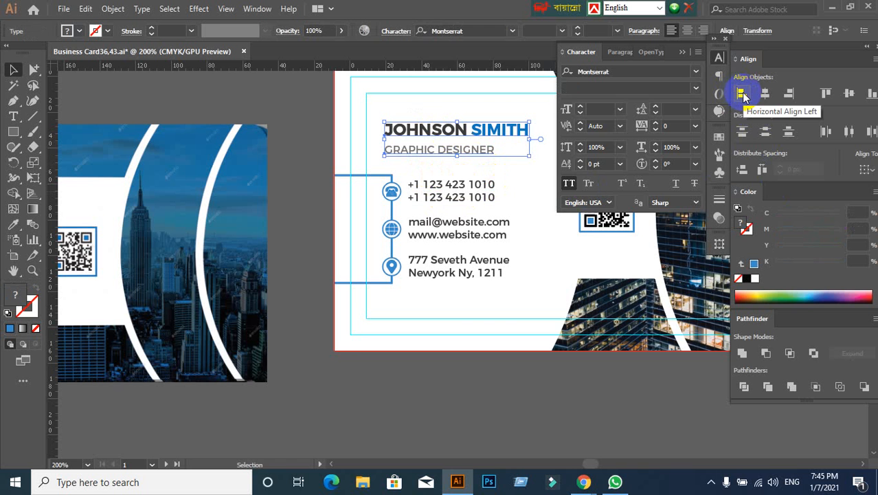
click(337, 198)
- Compare the front card's layout and QR code placement with the reference card
key(space)
drag(502, 218, 387, 194)
key(space)
click(445, 187)
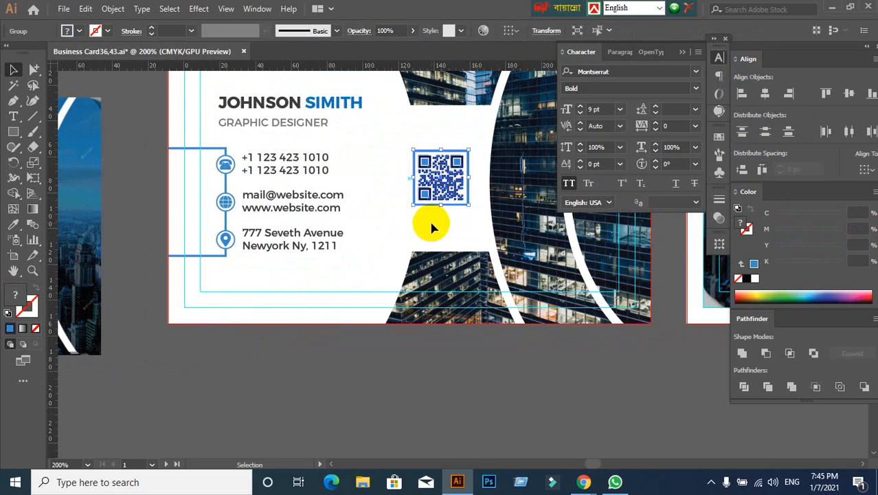
click(430, 223)
scroll(431, 222, down, 2)
key(space)
drag(208, 291, 274, 290)
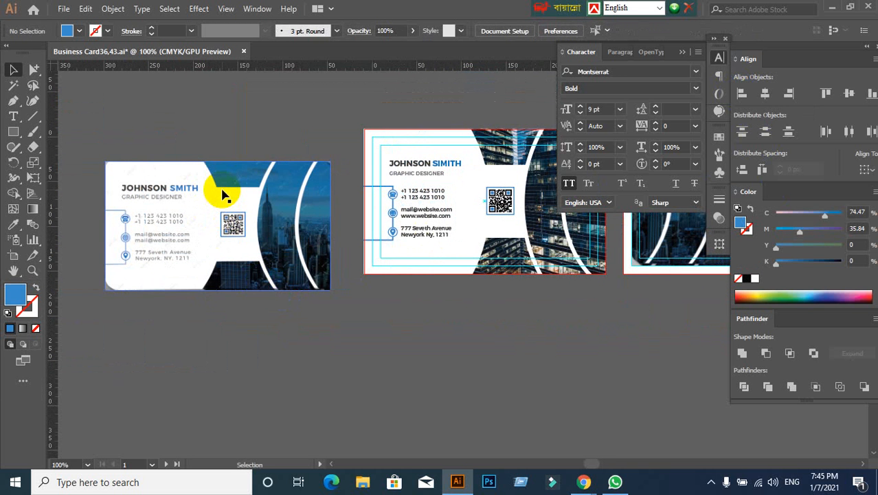
scroll(216, 214, up, 2)
scroll(227, 215, down, 2)
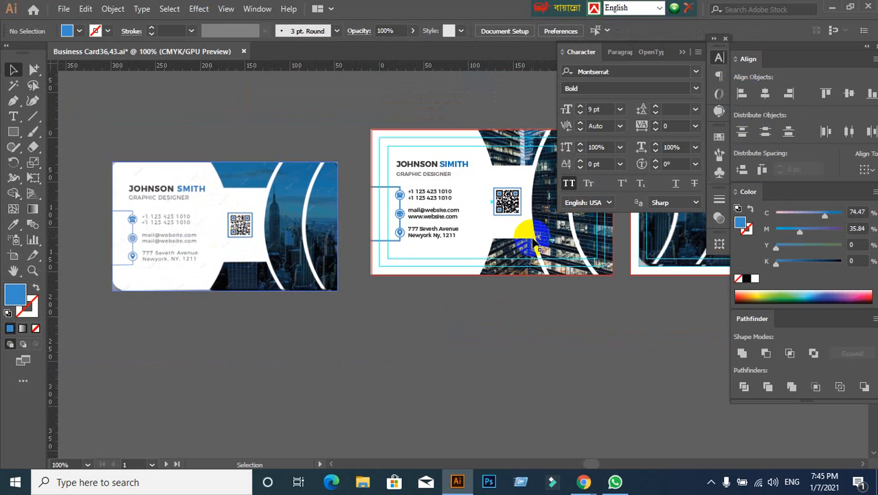
key(space)
drag(525, 232, 358, 226)
scroll(342, 186, up, 2)
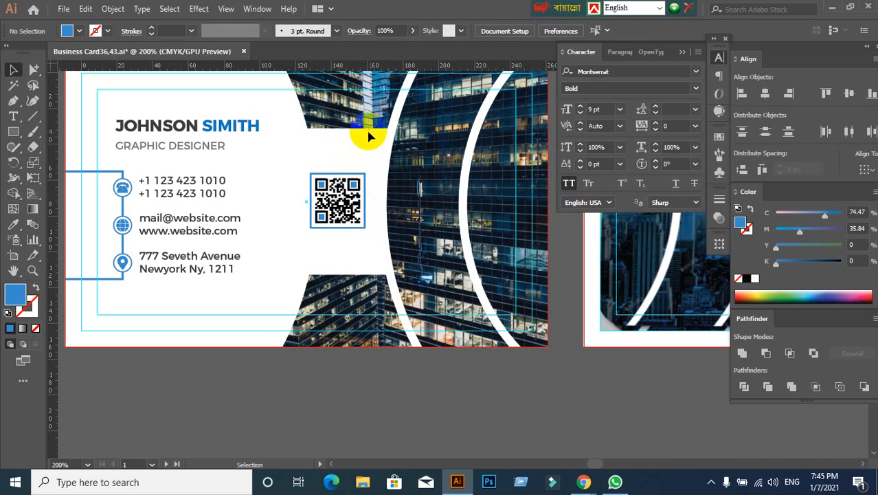
click(35, 121)
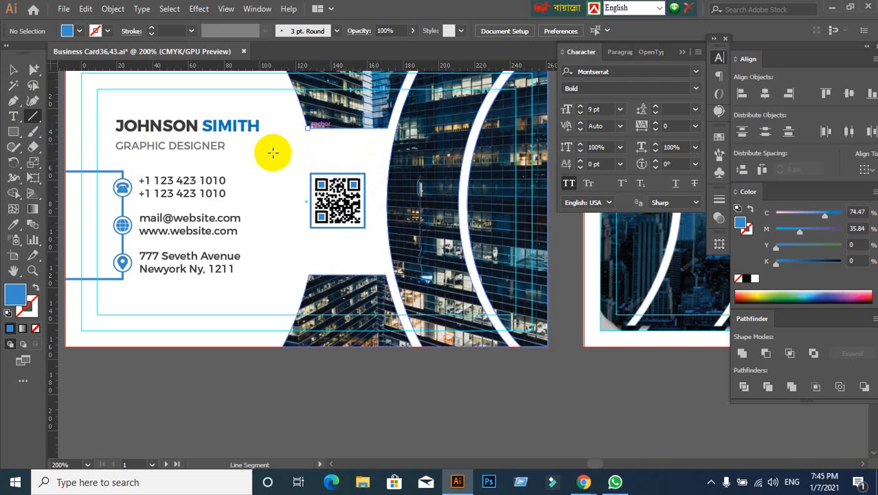
click(13, 69)
click(357, 127)
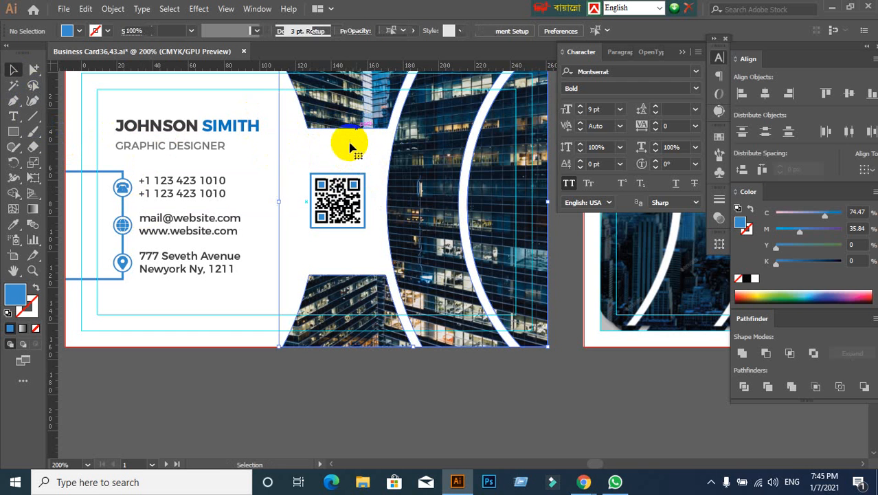
click(349, 142)
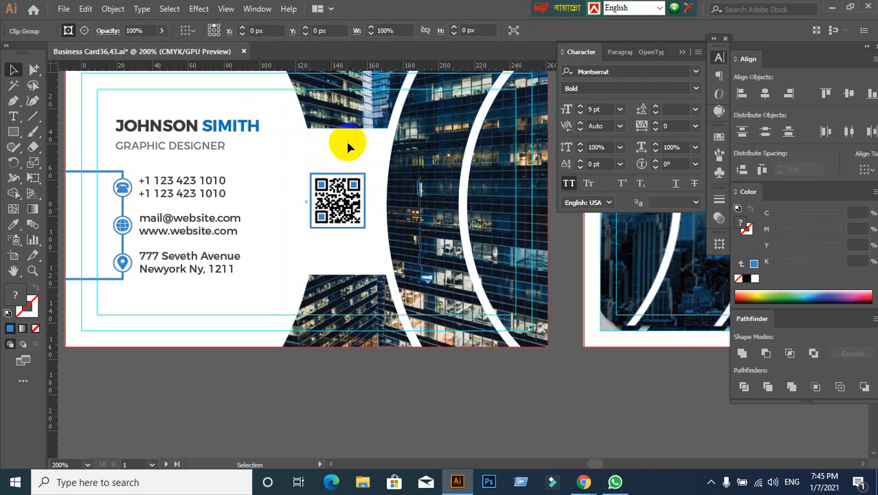
click(32, 118)
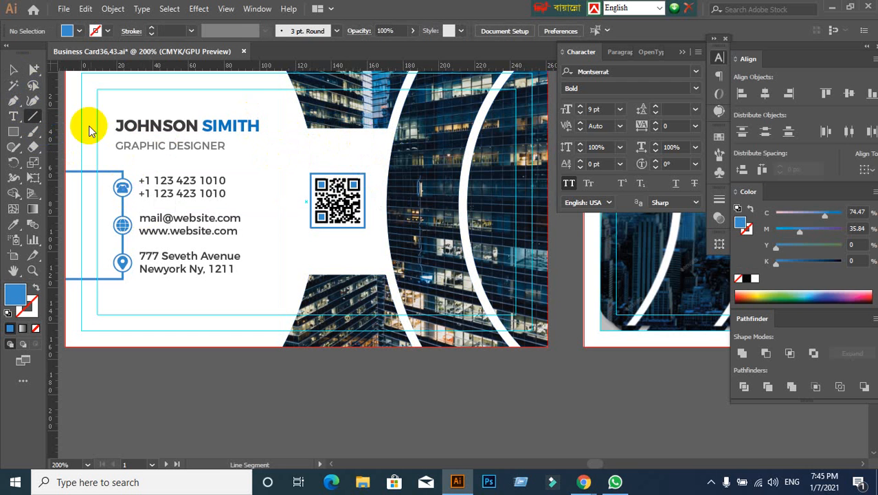
- Draw a temporary blue rectangle spanning the width of the white gap just below the upper building photo
click(13, 131)
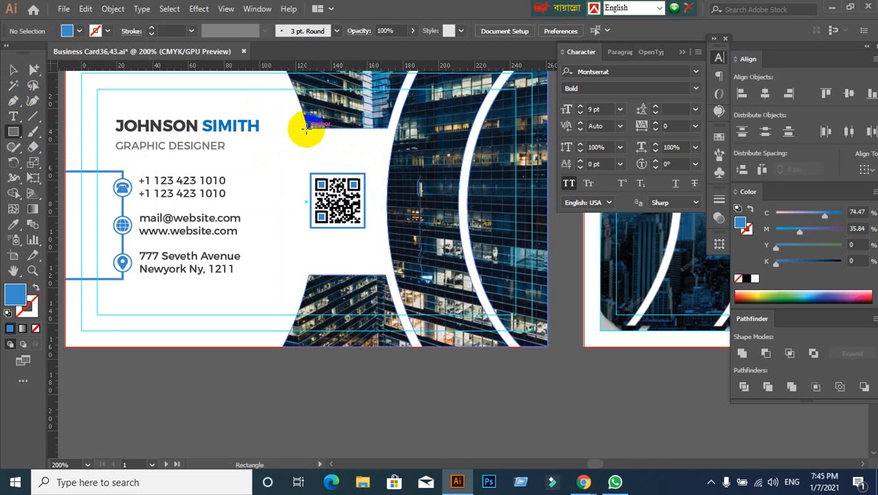
drag(306, 128, 391, 150)
click(14, 70)
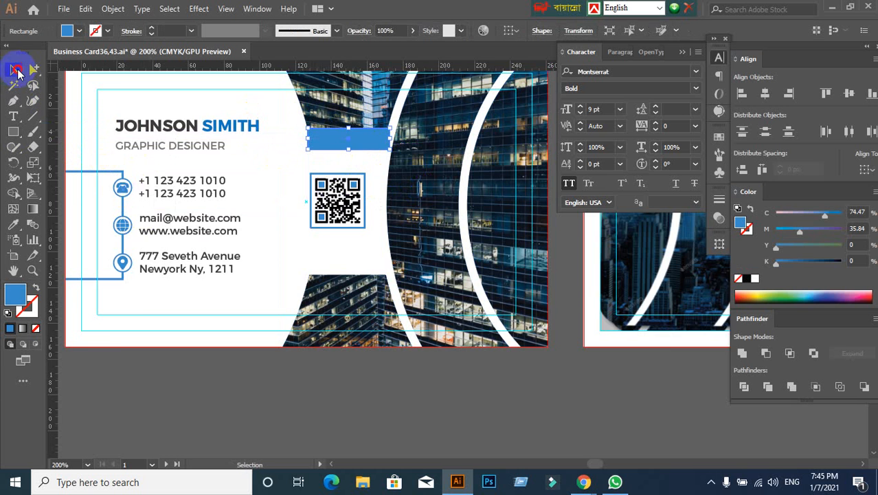
scroll(432, 147, up, 1)
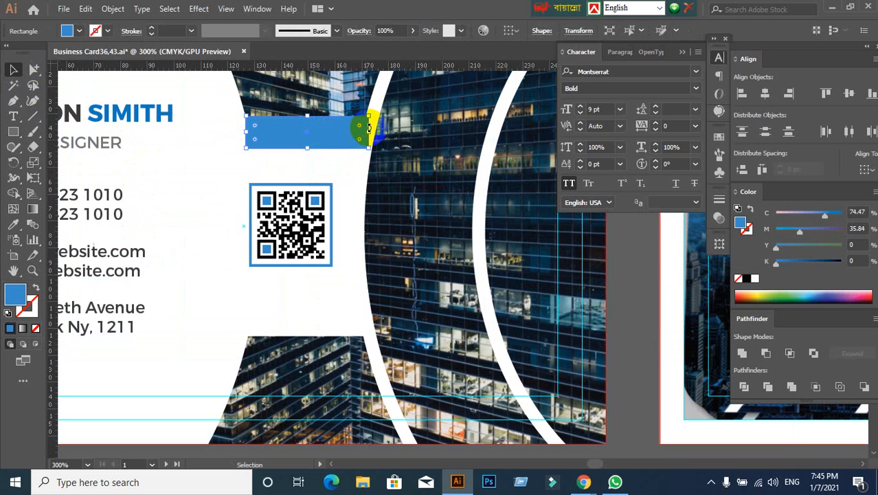
drag(369, 130, 368, 100)
scroll(362, 136, up, 2)
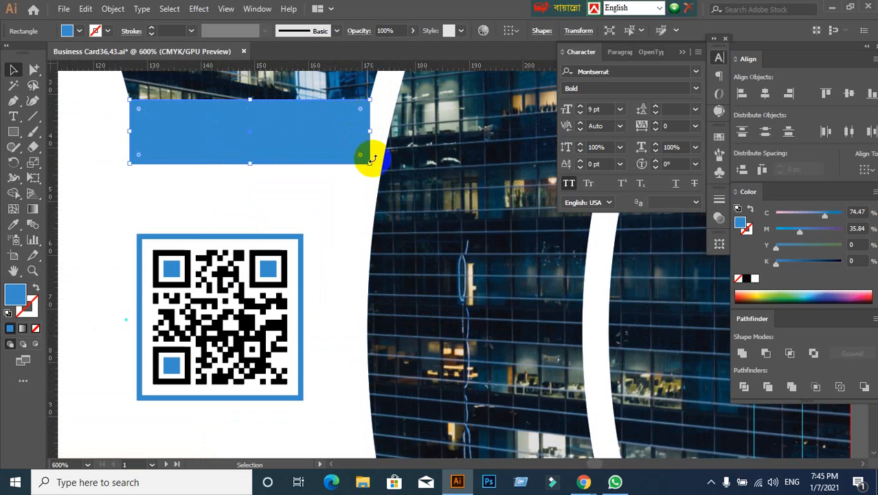
click(340, 205)
scroll(339, 204, down, 2)
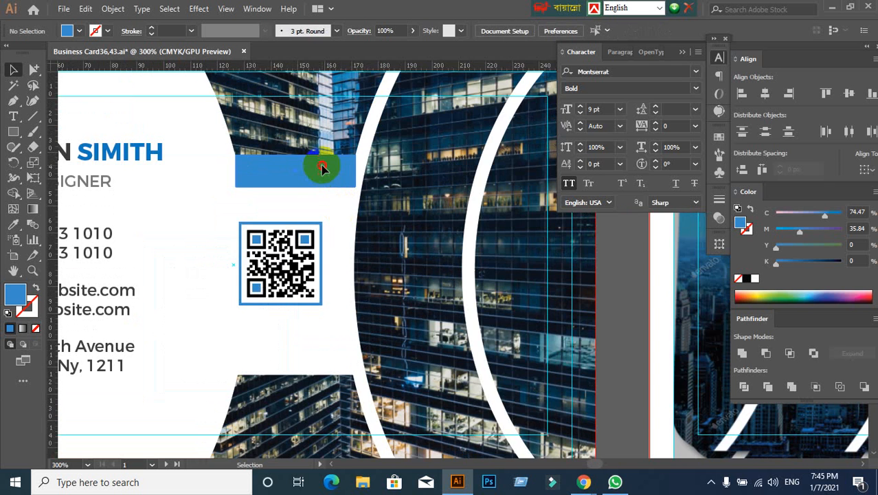
- Centre the QR code horizontally on the temporary rectangle, using the rectangle as key object, and delete the rectangle
click(286, 273)
shift+click(290, 180)
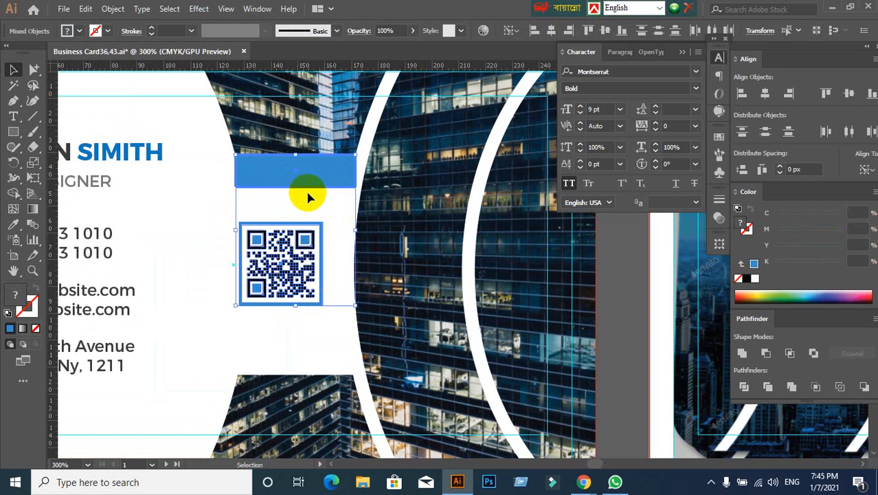
click(770, 98)
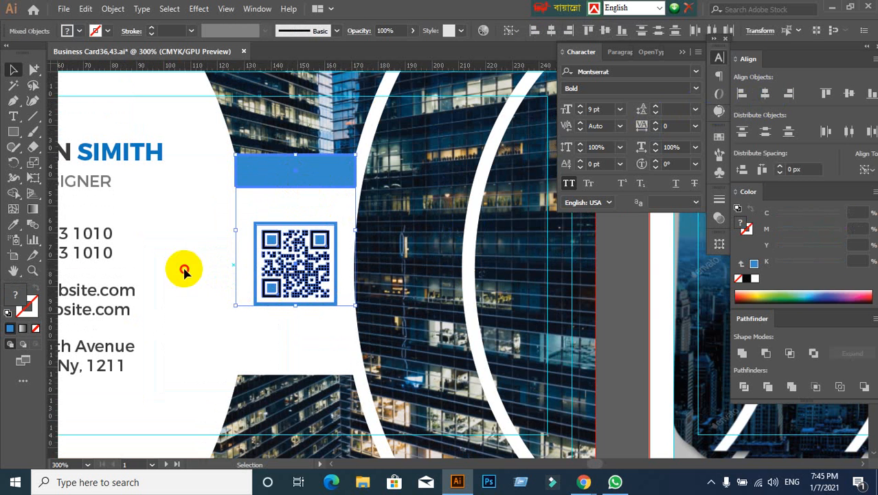
click(294, 180)
key(Delete)
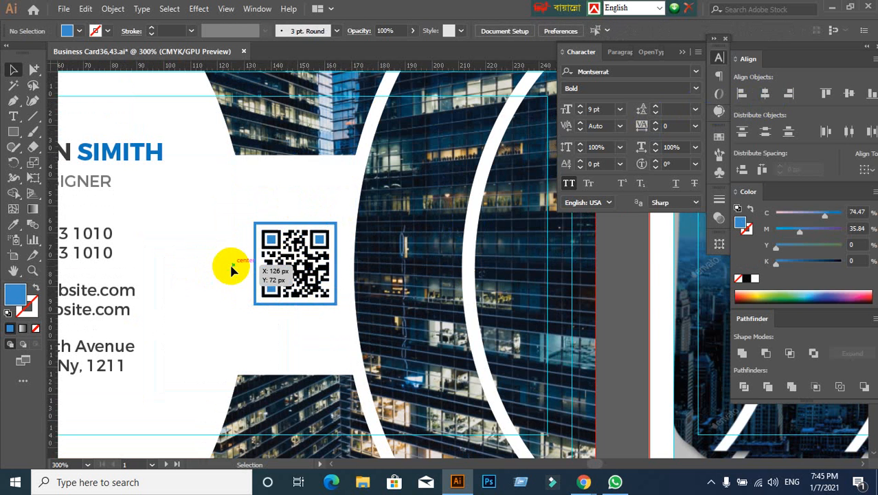
key(ctrl+minus)
key(ctrl+minus)
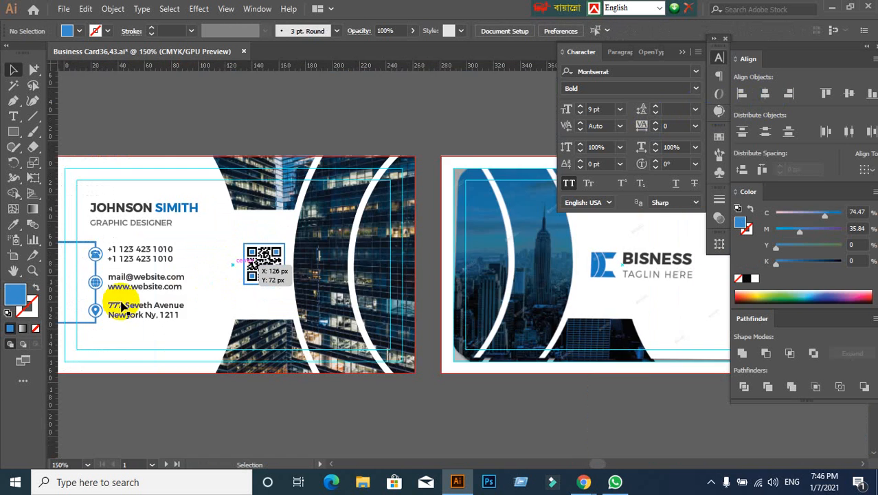
click(11, 133)
scroll(241, 290, up, 2)
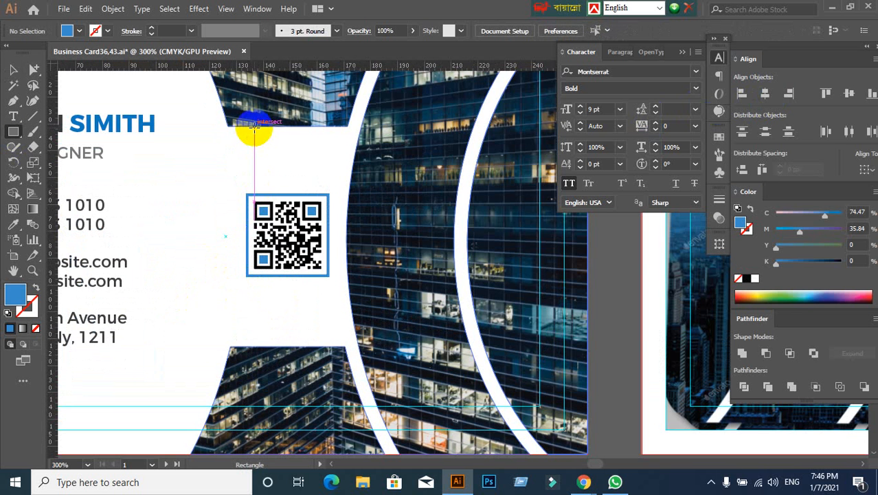
drag(254, 126, 280, 347)
click(282, 341)
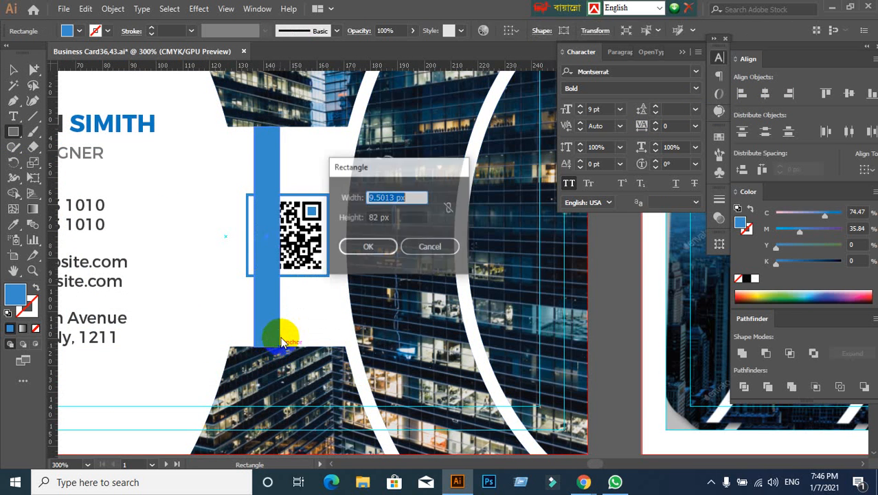
click(453, 248)
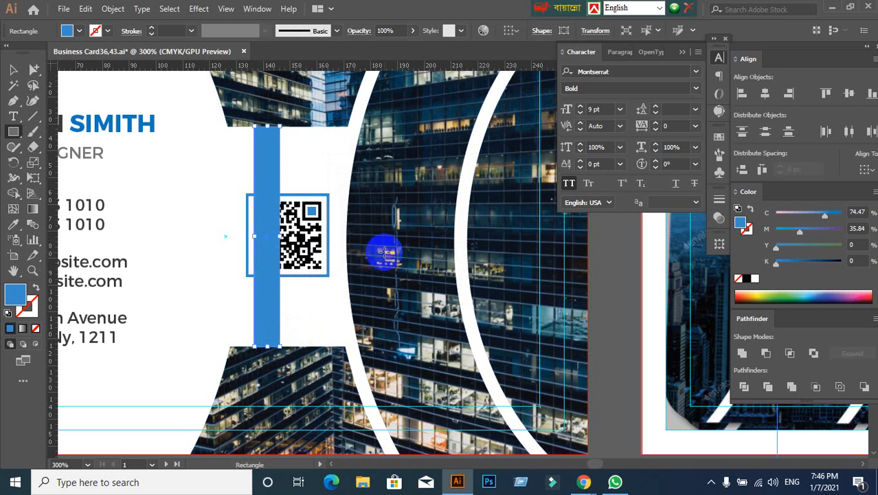
key(v)
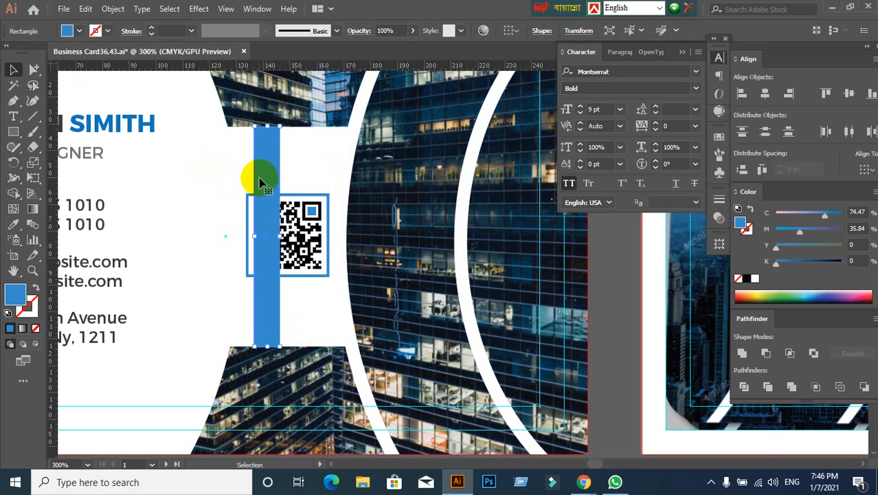
key(Delete)
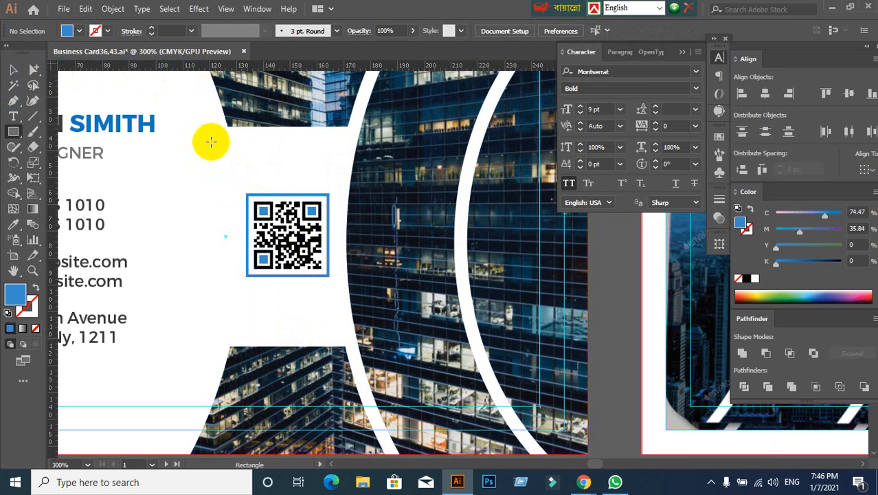
- Draw a temporary rectangle over the full height of the white gap and align the QR code to its vertical centre
drag(228, 125, 282, 345)
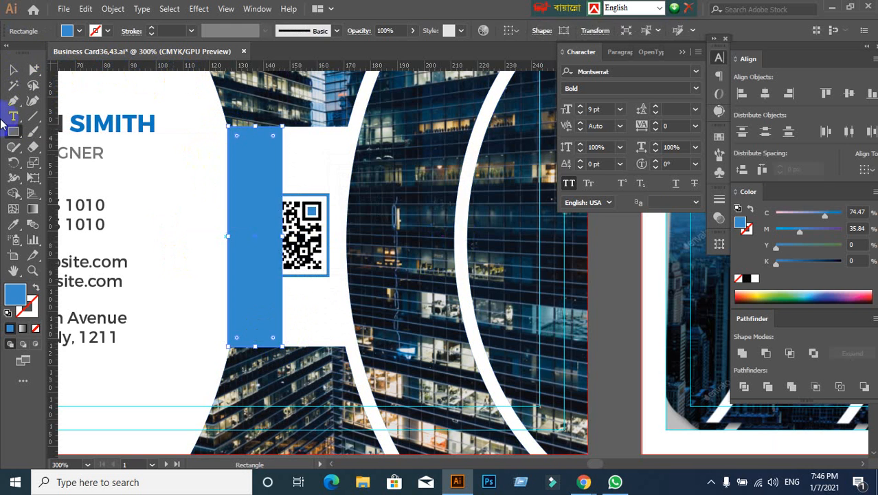
click(10, 71)
shift+click(317, 244)
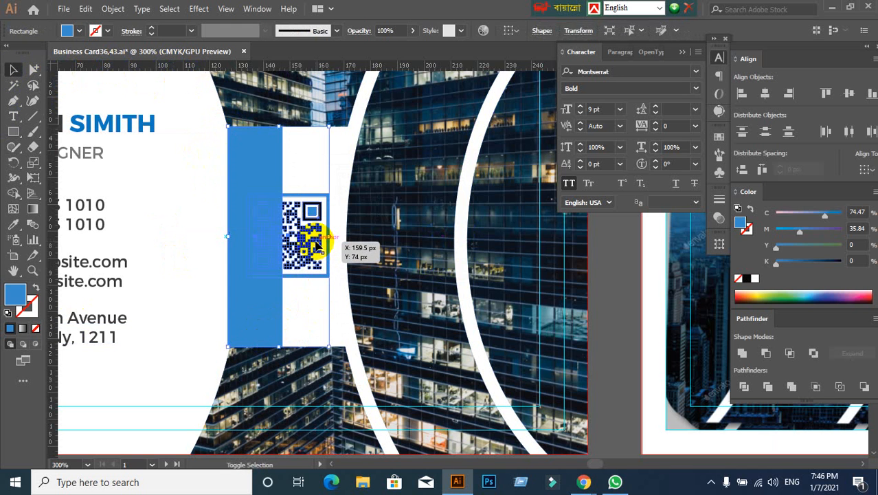
click(261, 168)
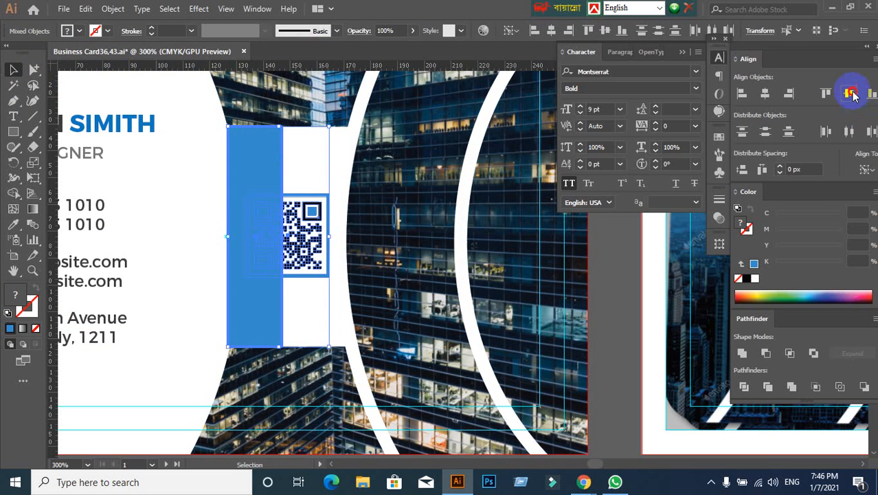
click(850, 95)
- Delete the tall temporary rectangle that covers part of the QR code
click(199, 181)
click(227, 274)
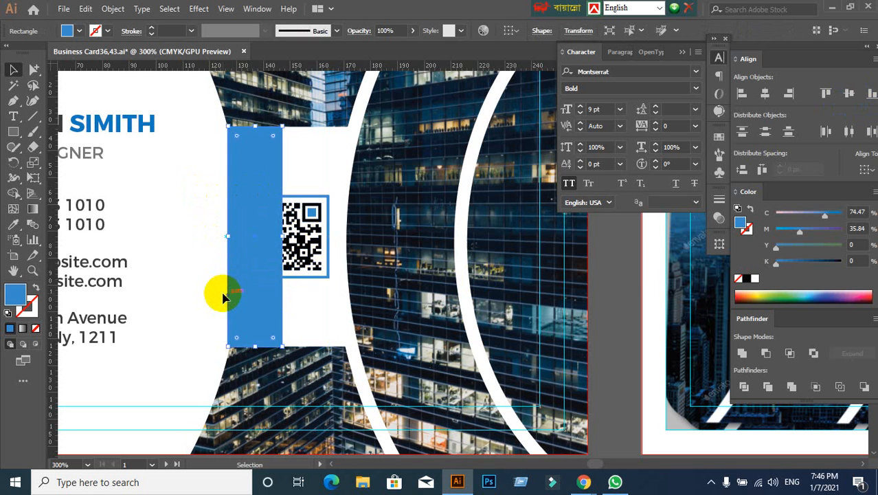
key(Delete)
scroll(362, 244, down, 2)
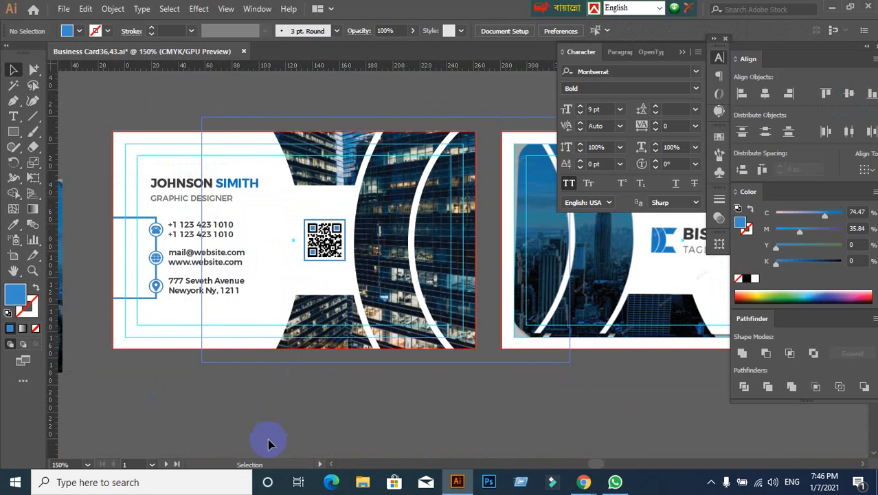
- Set the alignment reference to the artboard with the QR code selected, and clear the selection
click(325, 240)
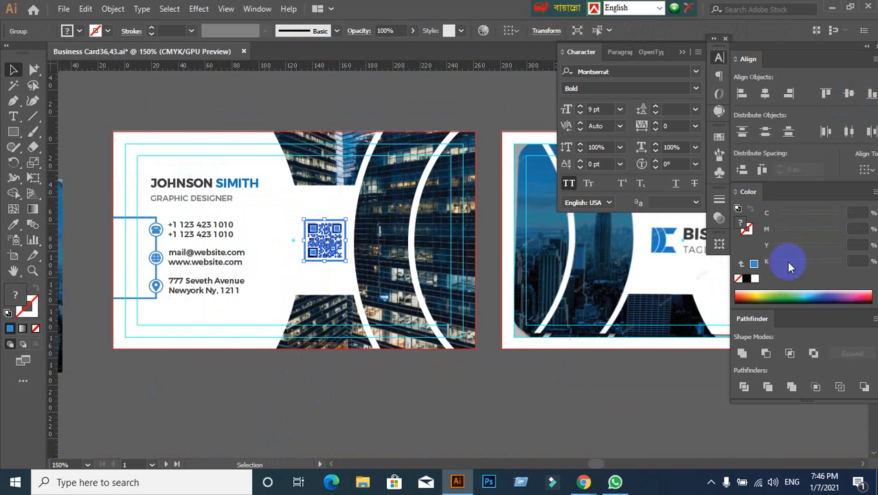
click(865, 170)
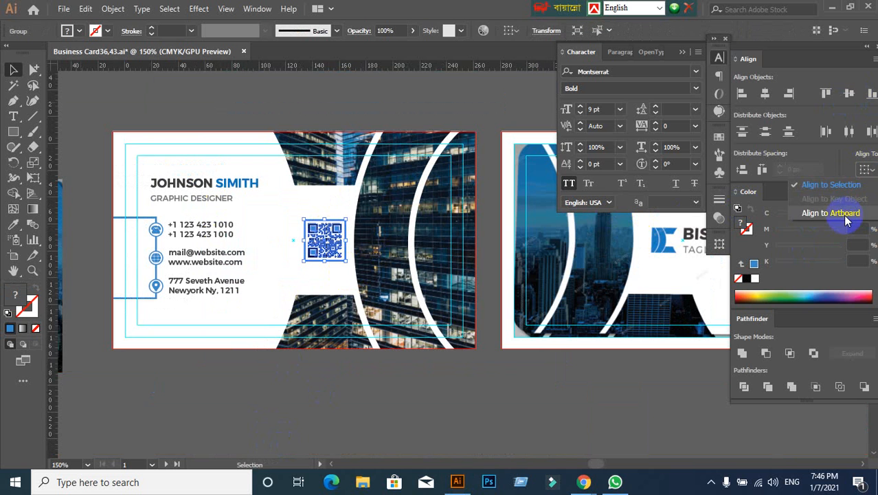
click(863, 202)
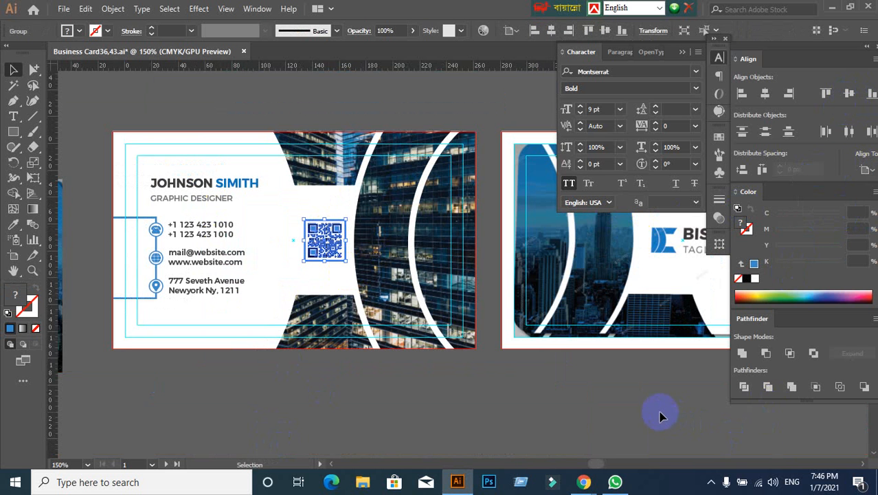
click(639, 410)
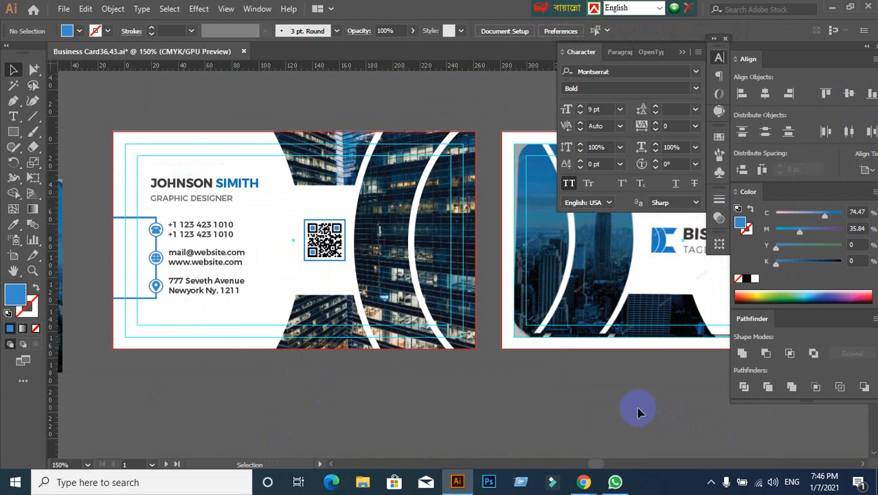
- Compare the front card with the reference image and inspect the back-side design on the second artboard
alt+scroll(595, 391, down, 2)
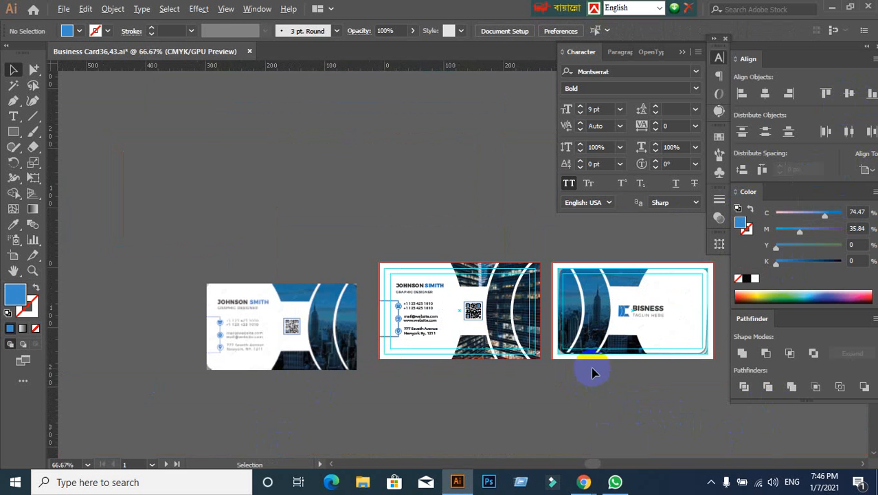
alt+scroll(190, 354, up, 3)
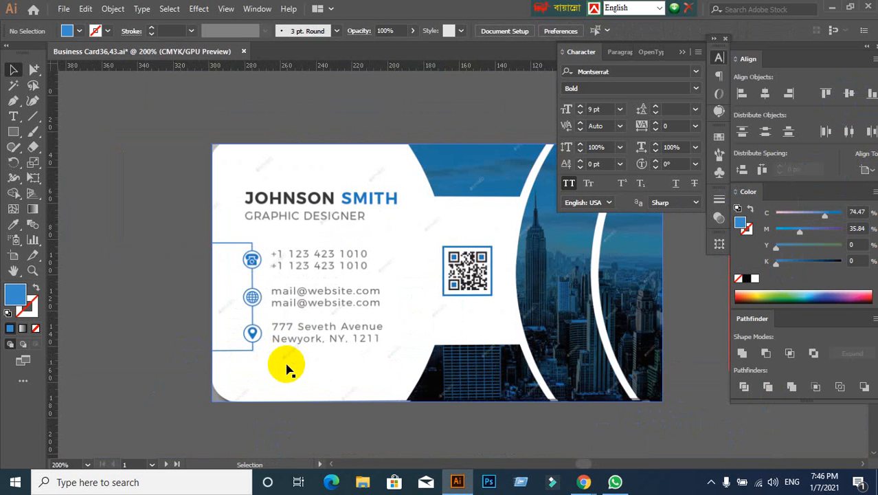
alt+scroll(288, 365, down, 1)
drag(460, 398, 180, 364)
alt+scroll(402, 377, down, 1)
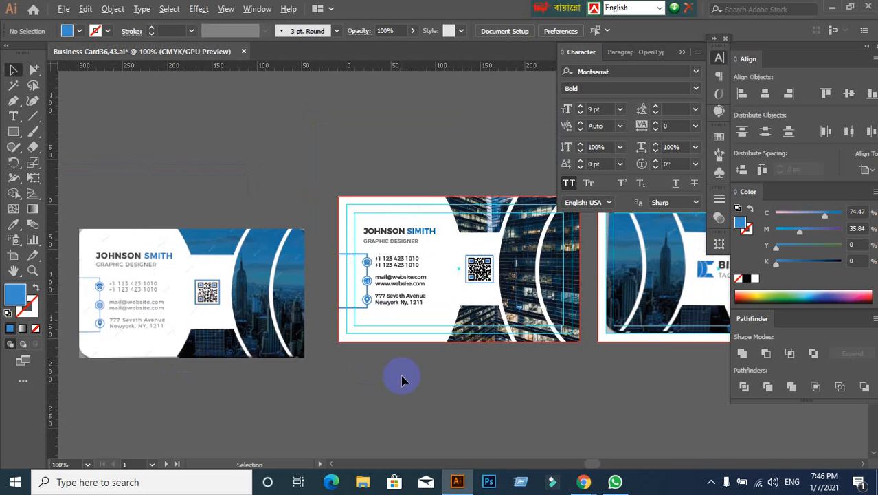
alt+scroll(453, 379, up, 1)
alt+scroll(457, 384, down, 1)
drag(451, 378, 234, 340)
click(513, 249)
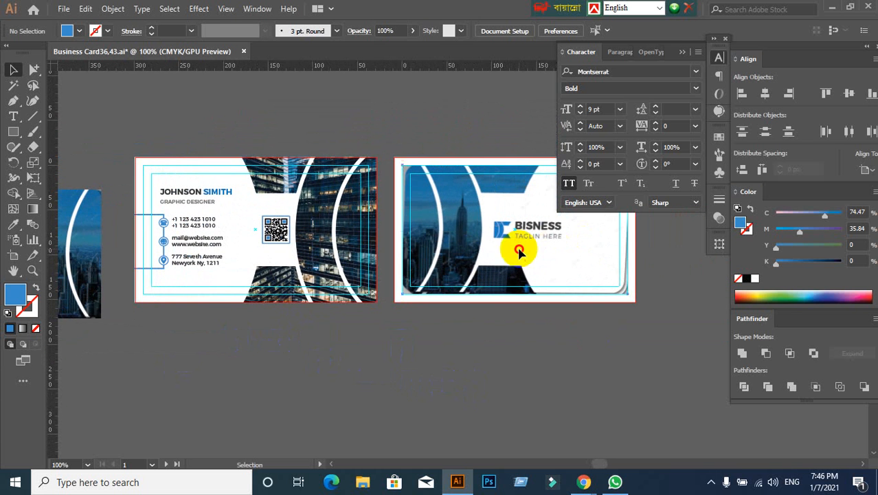
click(499, 313)
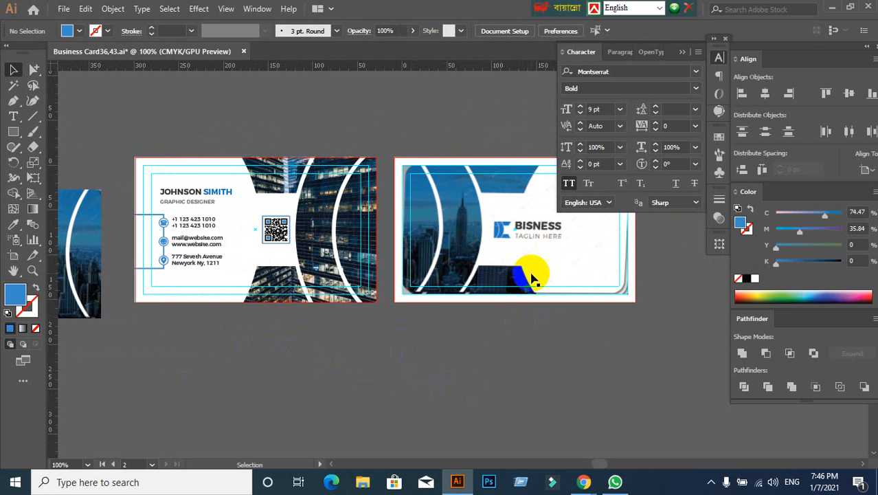
drag(506, 254, 563, 249)
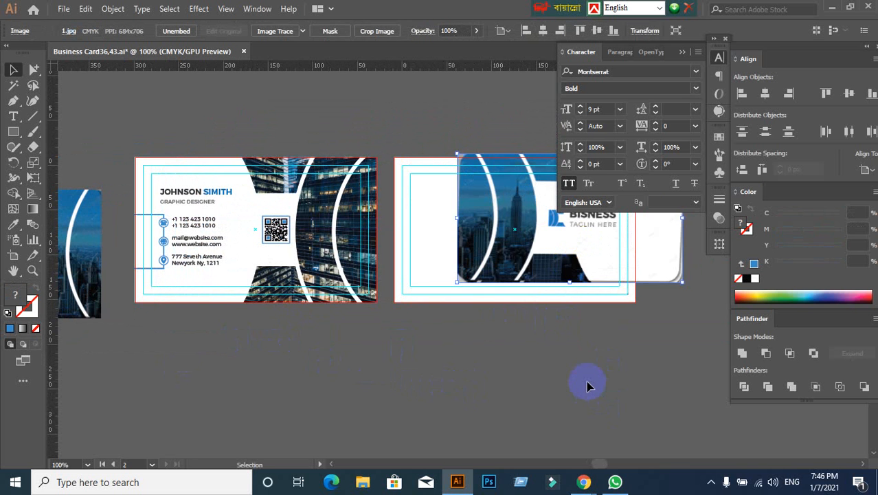
key(ctrl+z)
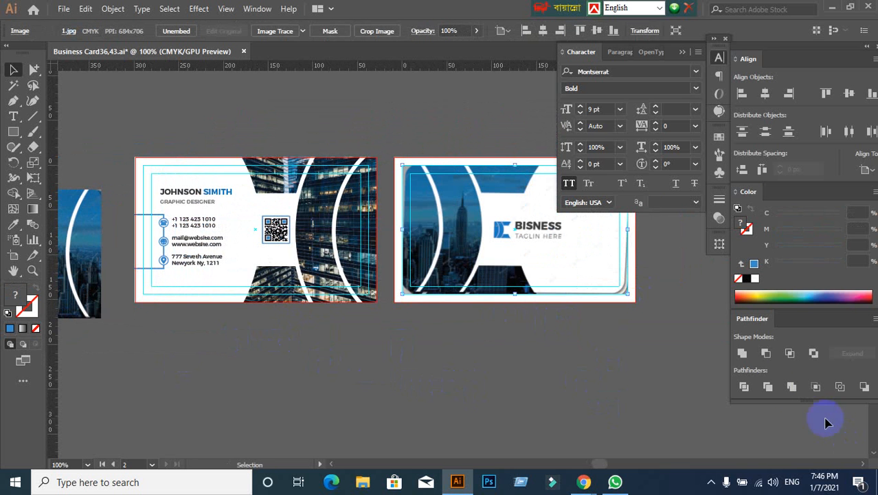
click(695, 366)
- Move the back-side reference image off the second artboard to the empty canvas below and to its right
scroll(604, 340, down, 1)
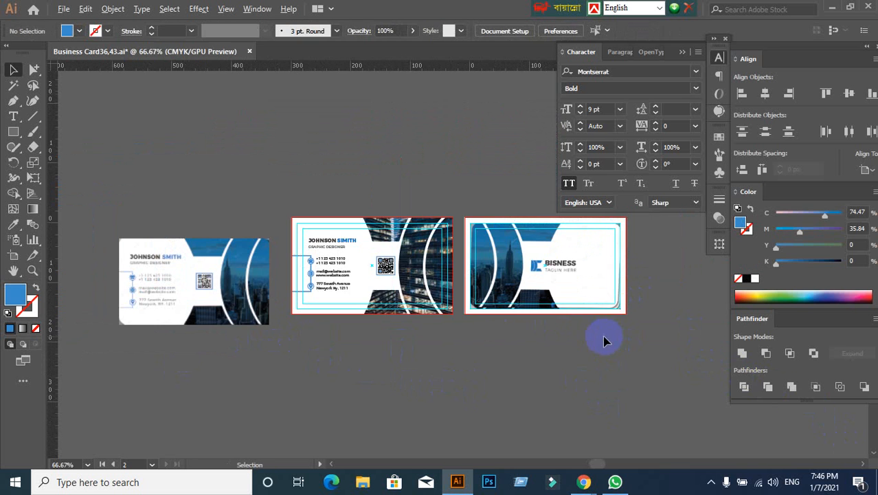
drag(646, 381, 512, 296)
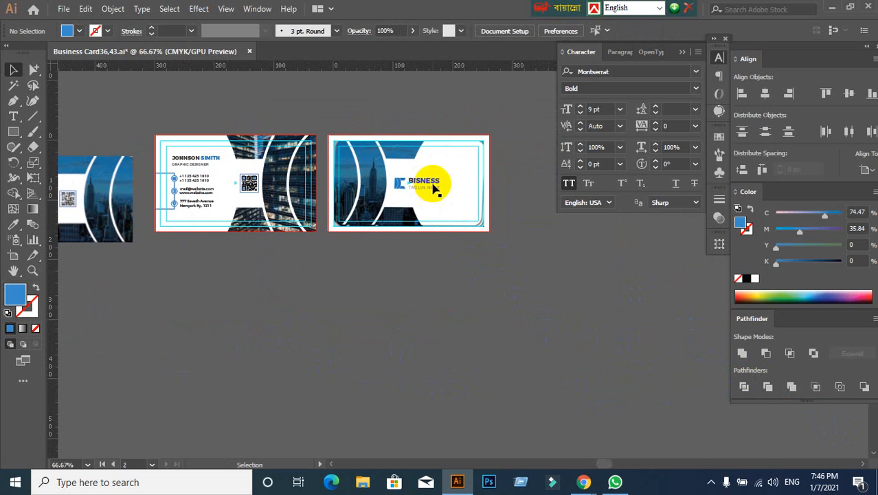
drag(433, 182, 602, 299)
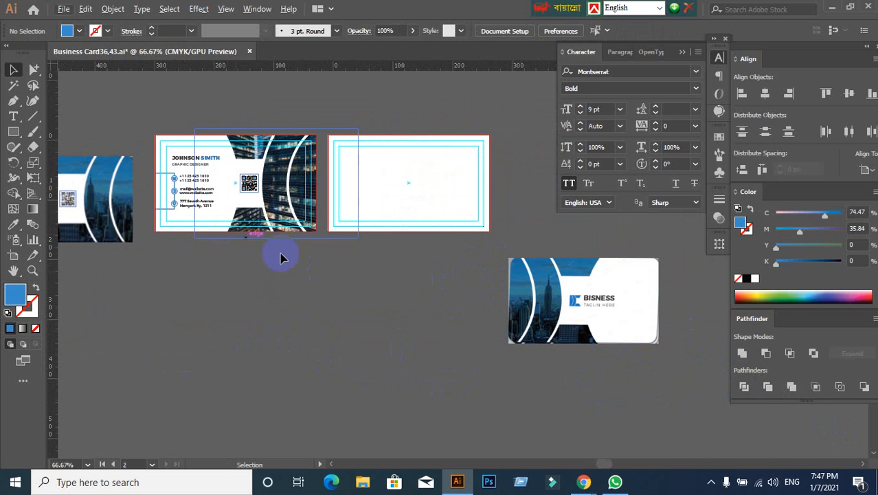
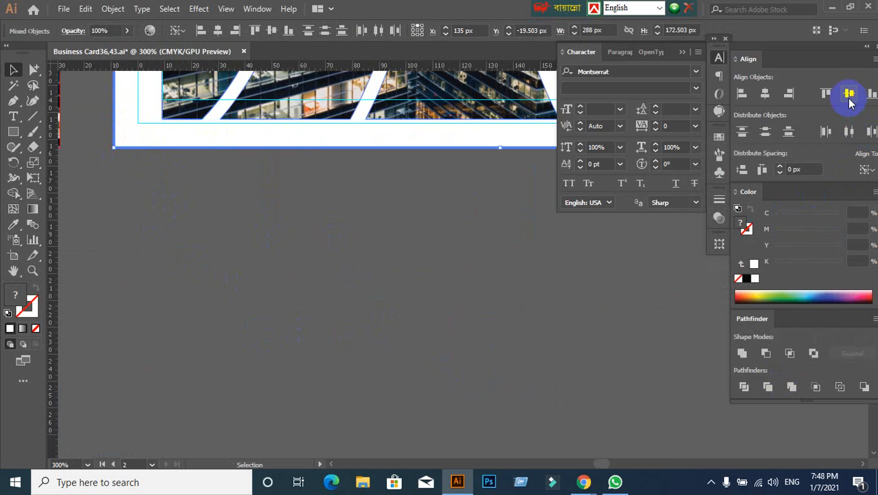
- Align the mirrored front design to the second artboard's background, vertically centred and flush with its left edge
click(850, 101)
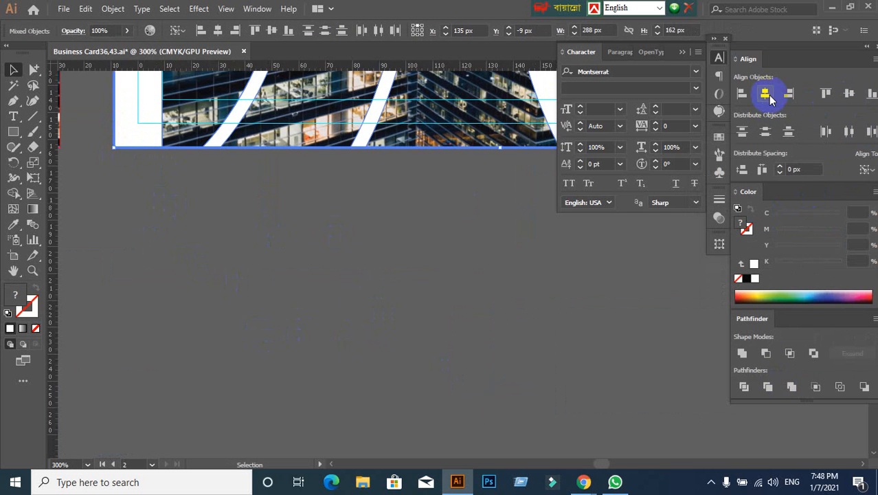
click(744, 96)
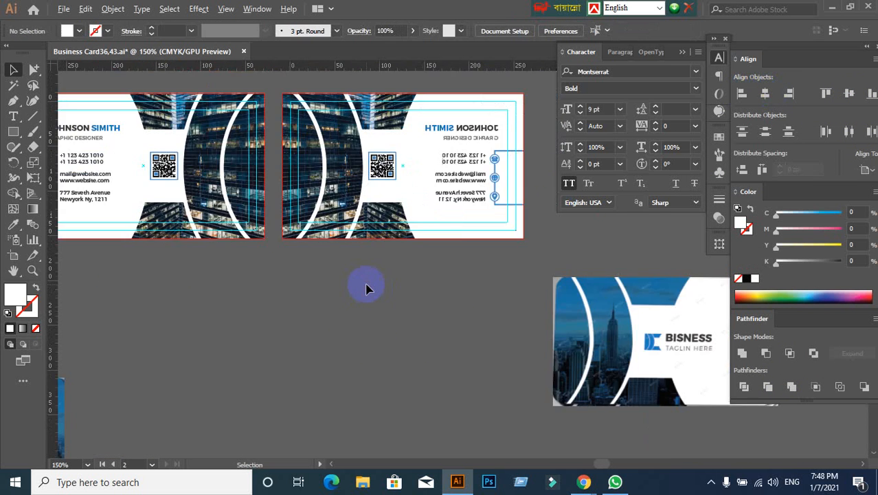
- Move the back-side reference image directly beneath the second artboard
scroll(247, 278, up, 1)
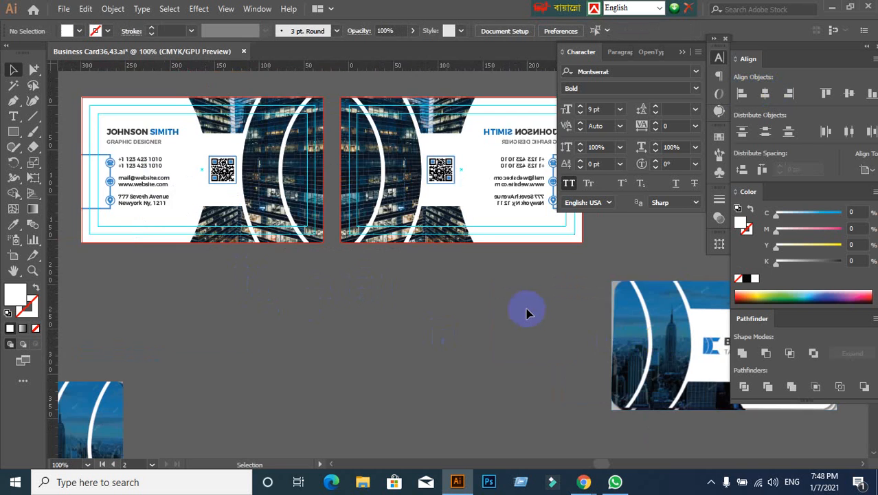
scroll(543, 313, down, 1)
drag(639, 350, 494, 327)
key(space)
drag(593, 320, 515, 280)
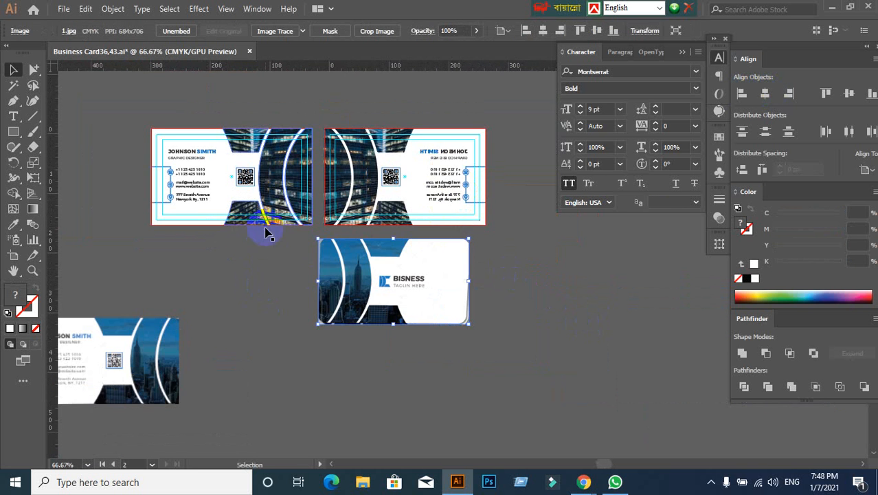
- Ungroup the mirrored design on the second artboard and lock its white background rectangle
scroll(261, 229, up, 1)
right_click(414, 172)
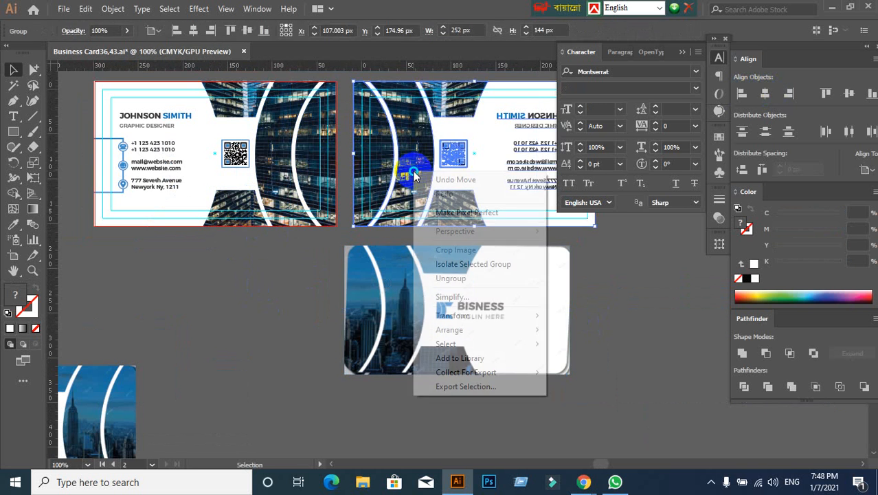
click(451, 279)
click(555, 279)
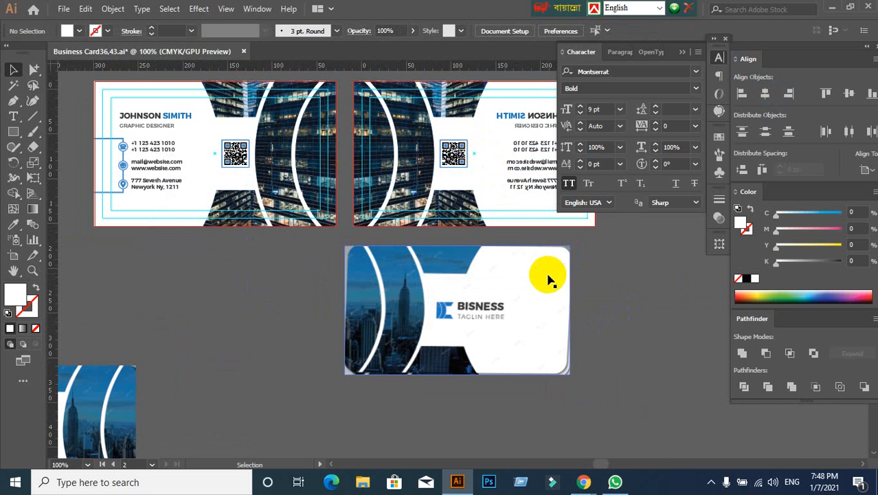
key(space)
drag(555, 278, 472, 304)
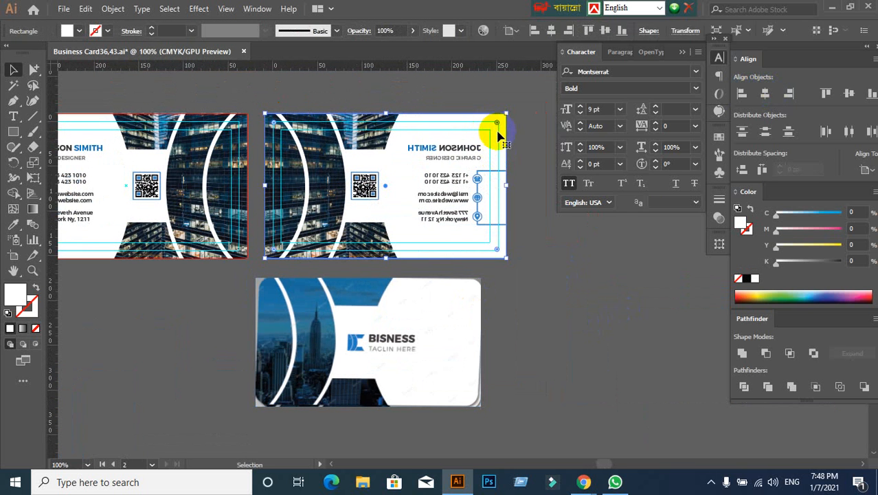
key(ctrl+2)
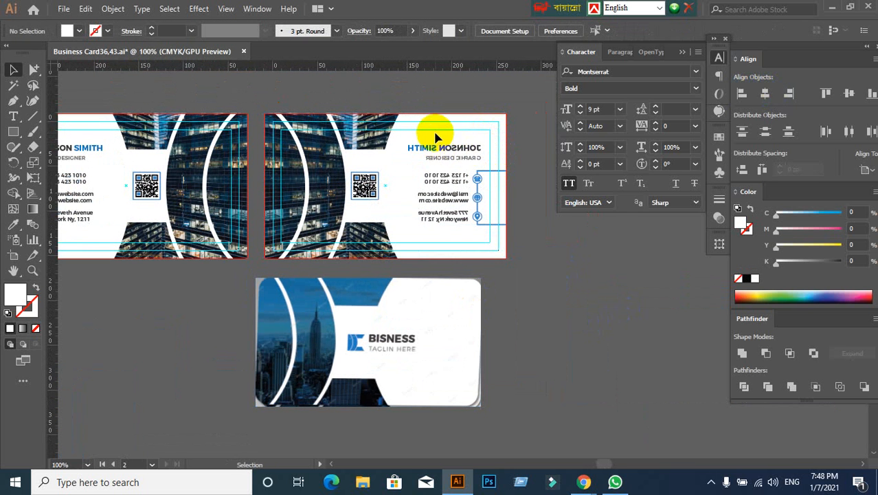
- Delete the mirrored name, title, contact details with their icons, and the QR code from the second artboard
drag(434, 133, 529, 221)
key(Delete)
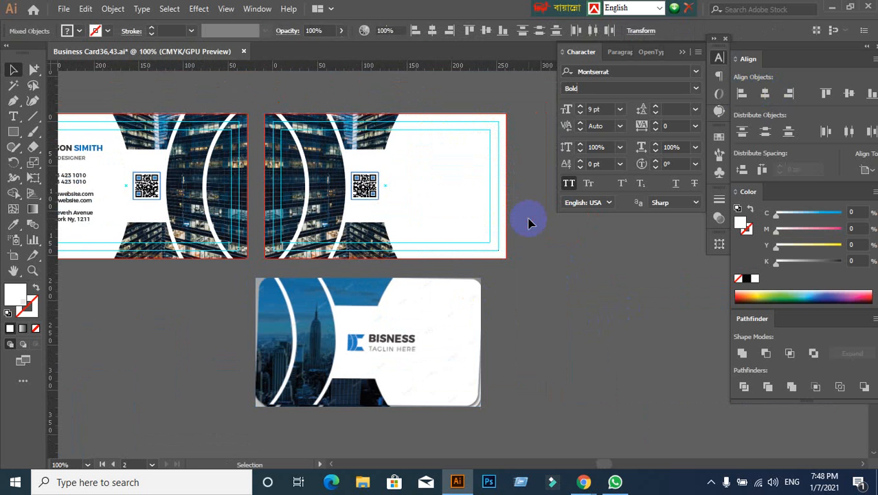
click(363, 186)
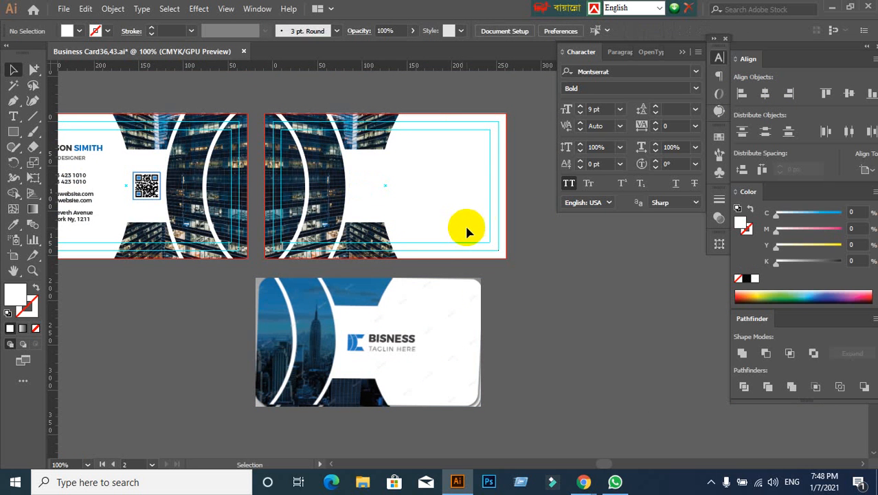
- Duplicate the second card's clipped building photo onto the empty canvas beside the back-side reference image
scroll(494, 251, down, 2)
scroll(398, 297, up, 2)
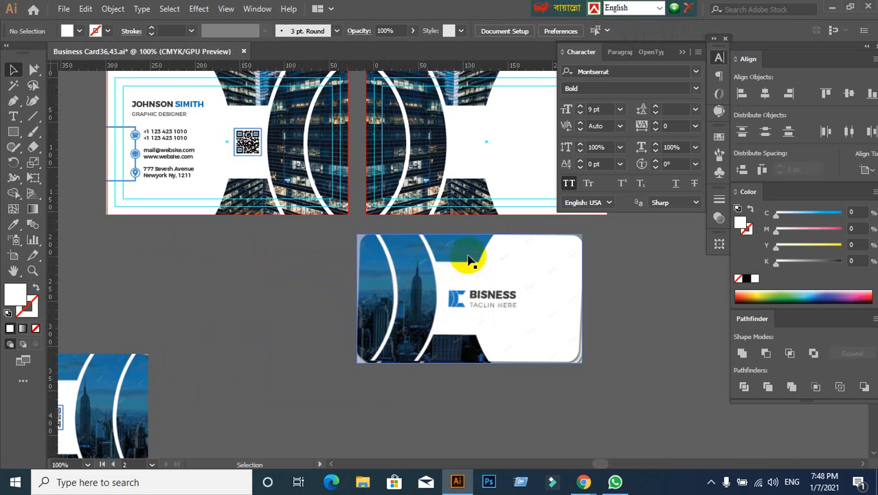
scroll(437, 195, down, 1)
click(434, 182)
drag(435, 182, 605, 296)
drag(481, 358, 428, 354)
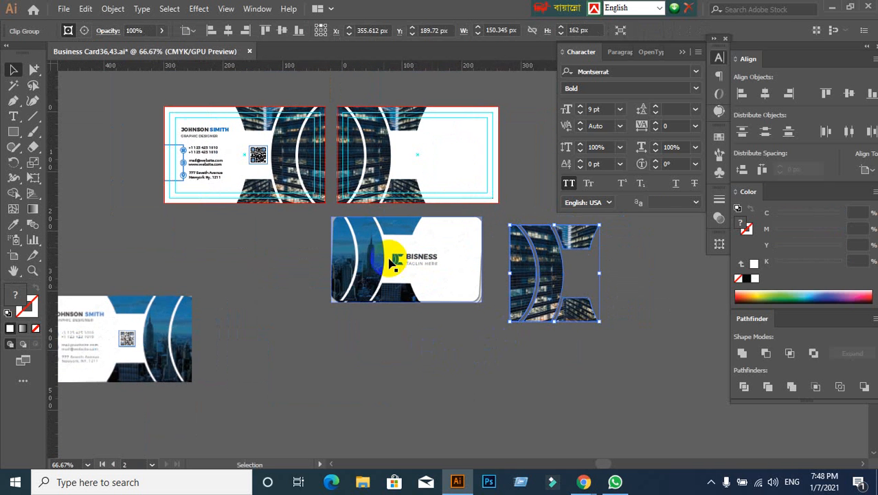
drag(300, 182, 305, 327)
key(ctrl+z)
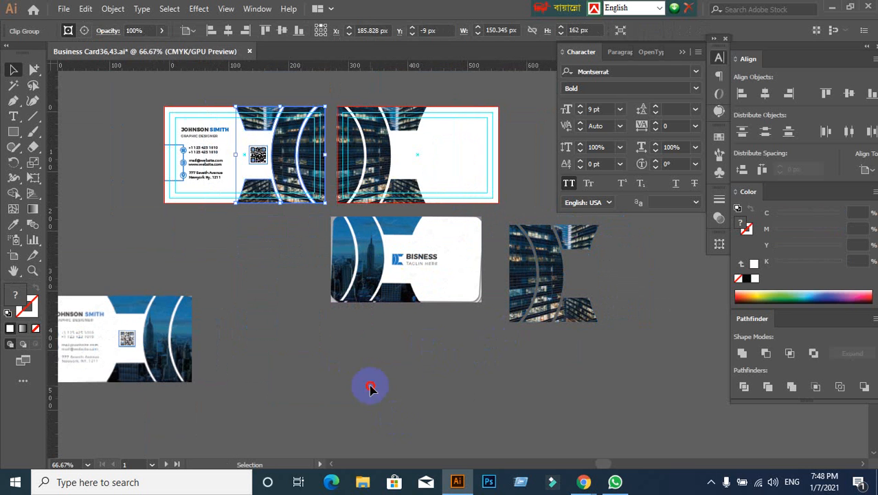
click(337, 317)
- Release the clipping mask of the duplicated photo and delete the freed building image, keeping only the mask outline
scroll(498, 371, up, 1)
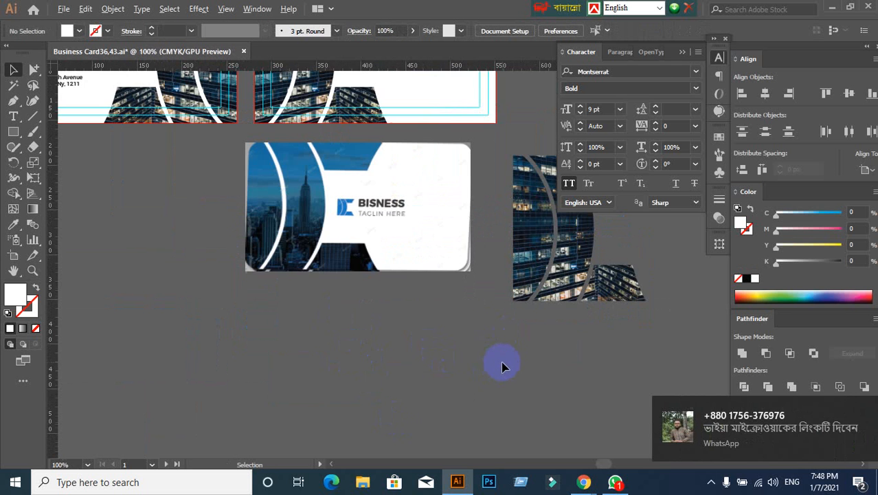
scroll(464, 350, down, 1)
drag(463, 347, 353, 323)
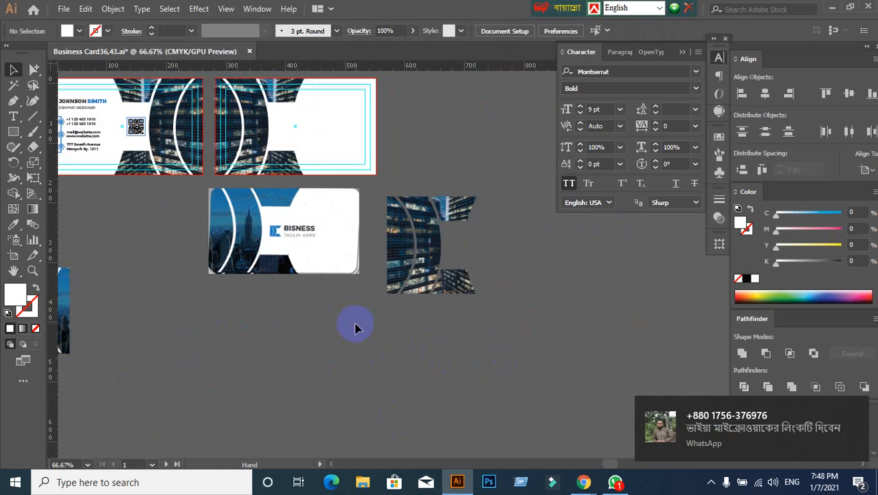
scroll(303, 246, up, 1)
scroll(377, 247, up, 3)
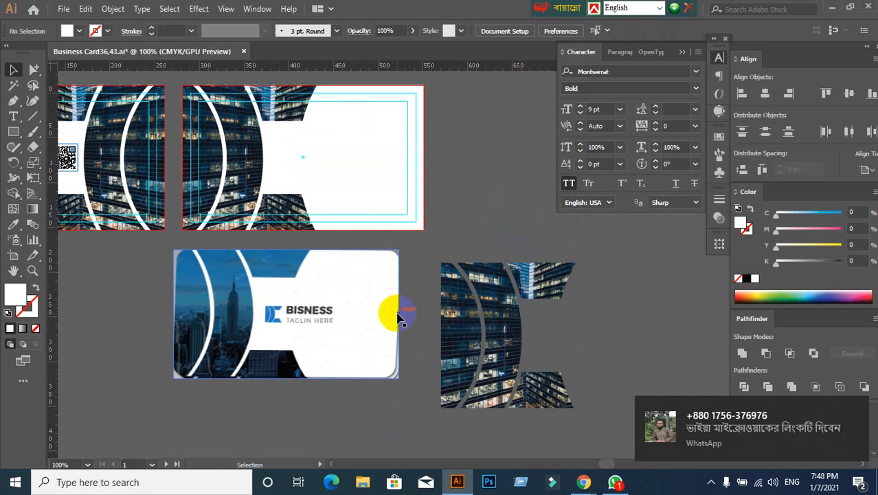
click(481, 340)
right_click(482, 339)
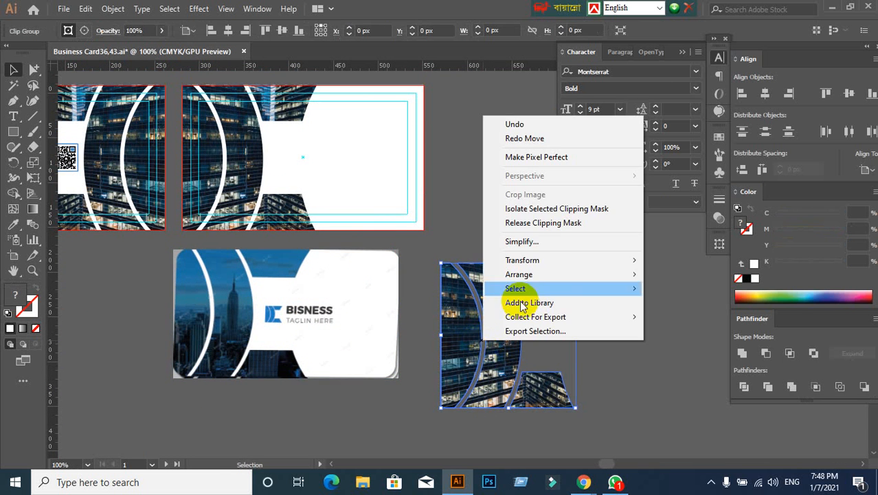
click(551, 223)
click(649, 339)
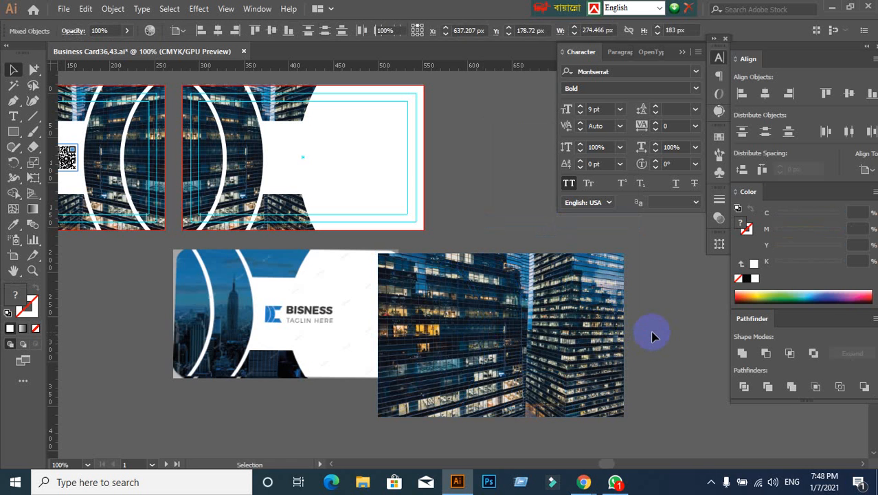
drag(617, 342, 519, 92)
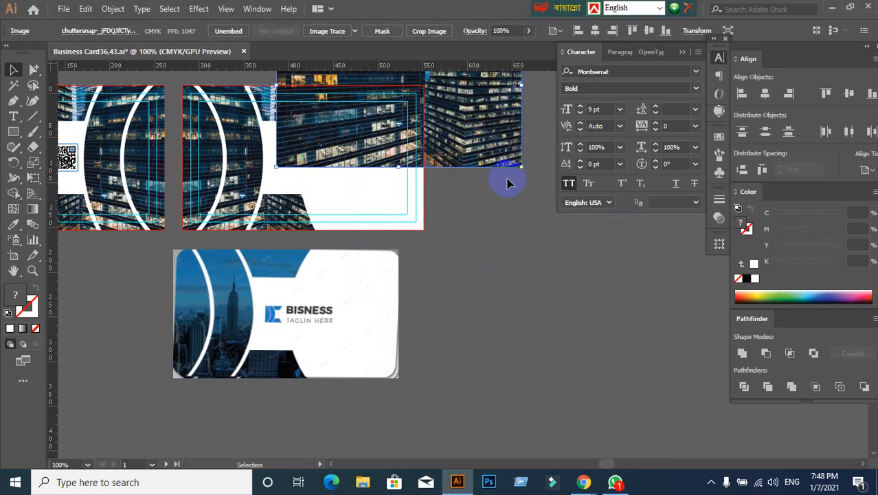
key(Delete)
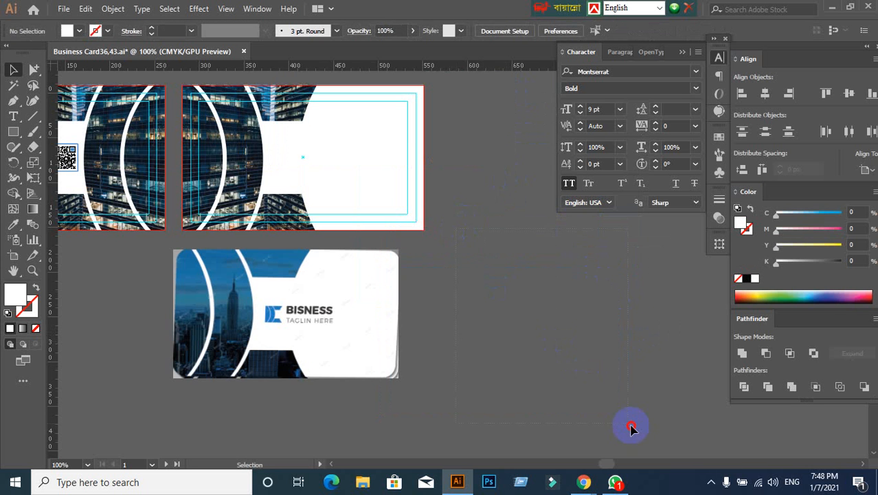
drag(631, 428, 633, 427)
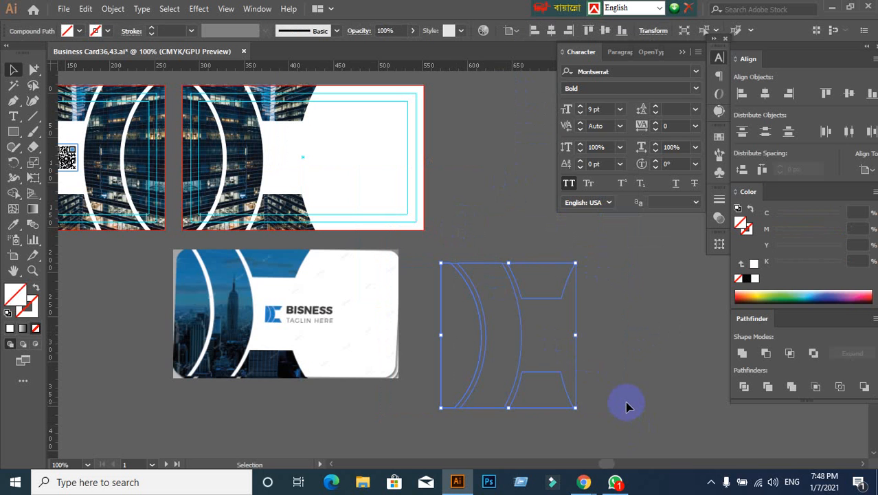
click(80, 33)
click(45, 52)
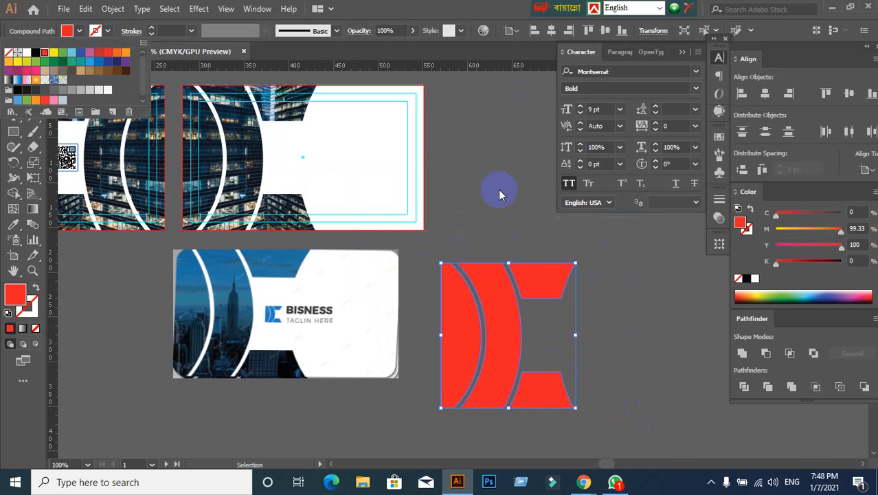
click(632, 340)
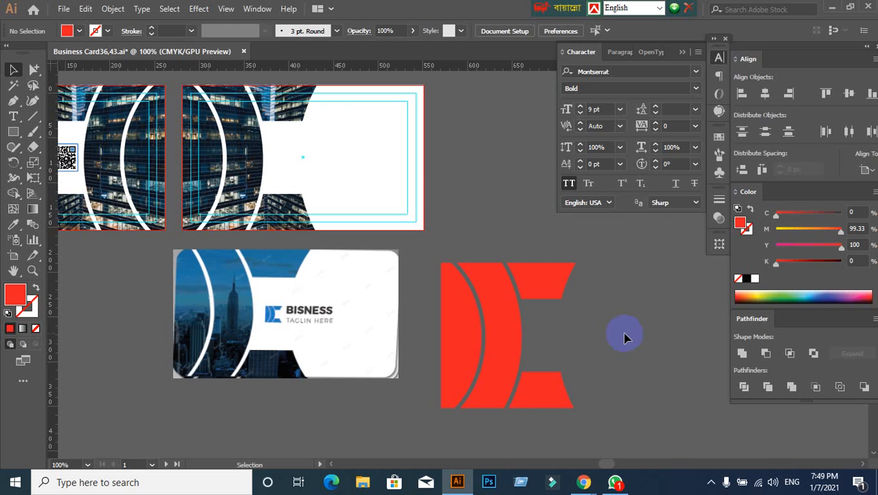
key(ctrl+z)
click(624, 333)
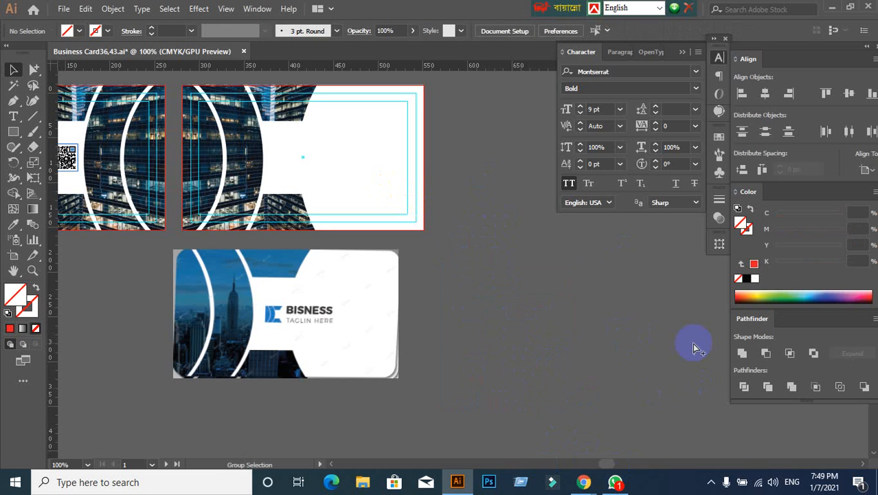
- Find the invisible mask shape in outline view, fill it with red, and return to the preview display
key(ctrl+y)
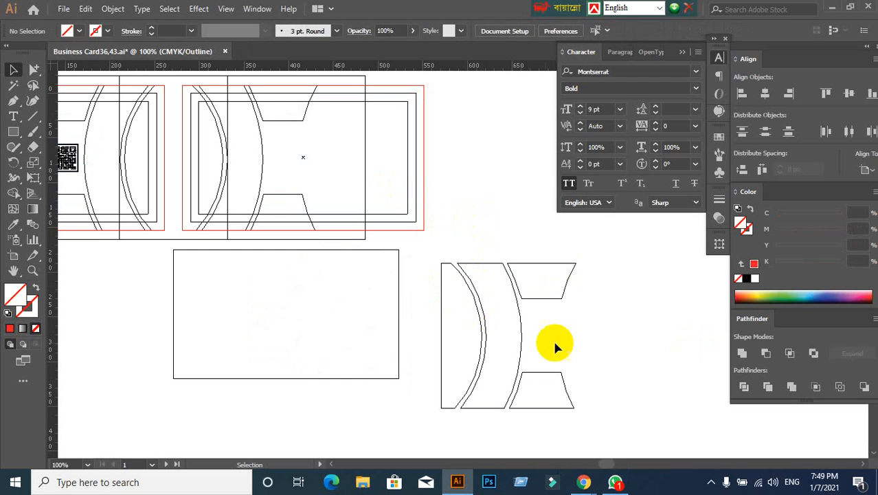
drag(451, 239, 611, 410)
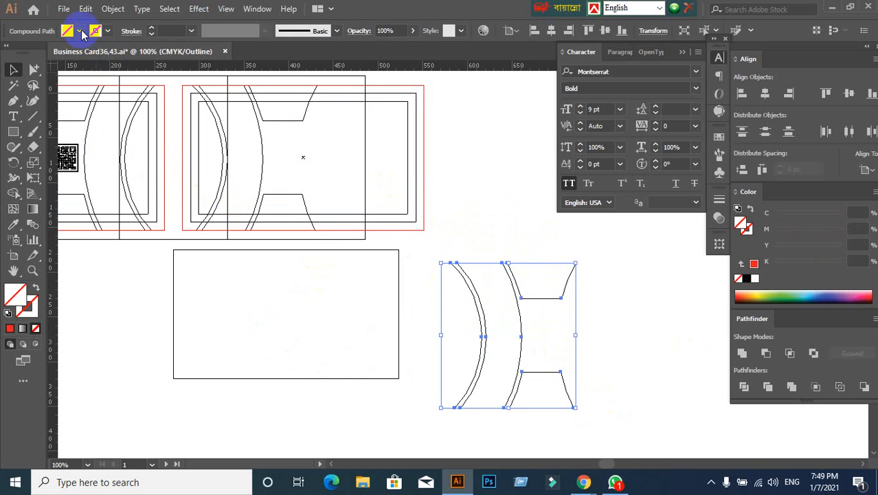
click(81, 32)
click(44, 53)
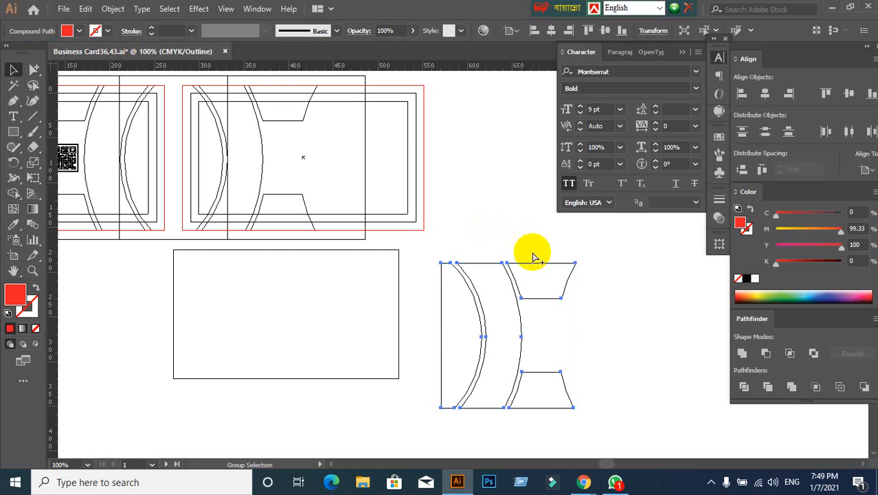
key(ctrl+y)
click(533, 255)
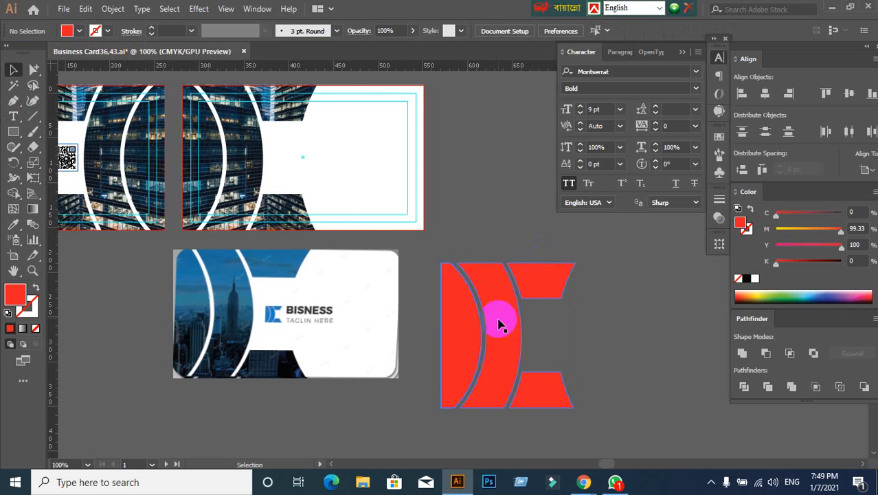
- Move the red shape onto the second card and scale it down to about 34 px wide as a logo mark
drag(500, 320, 367, 193)
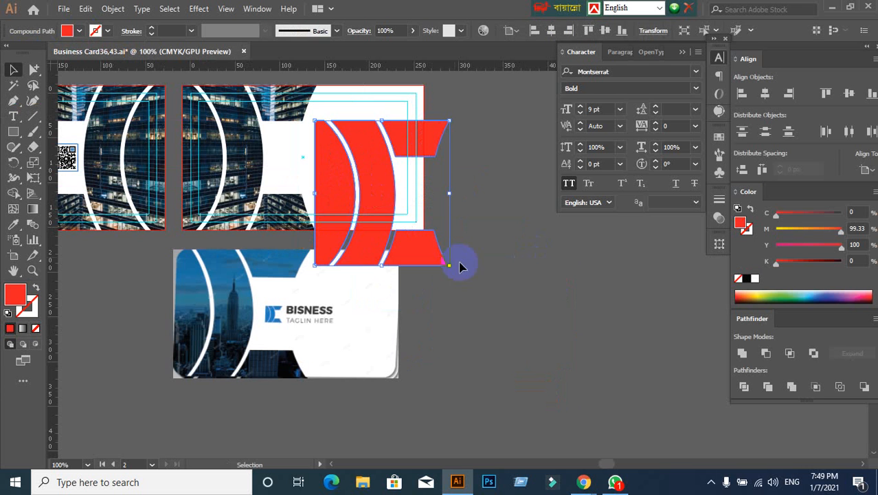
drag(450, 266, 397, 209)
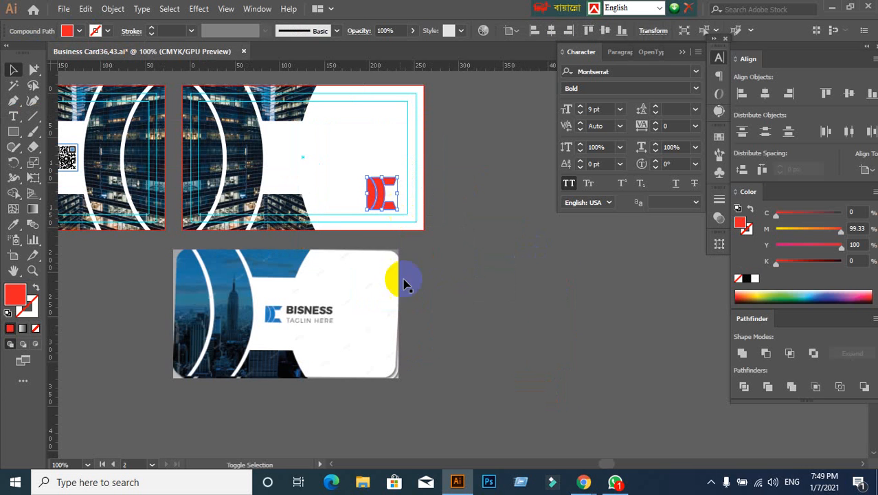
click(435, 289)
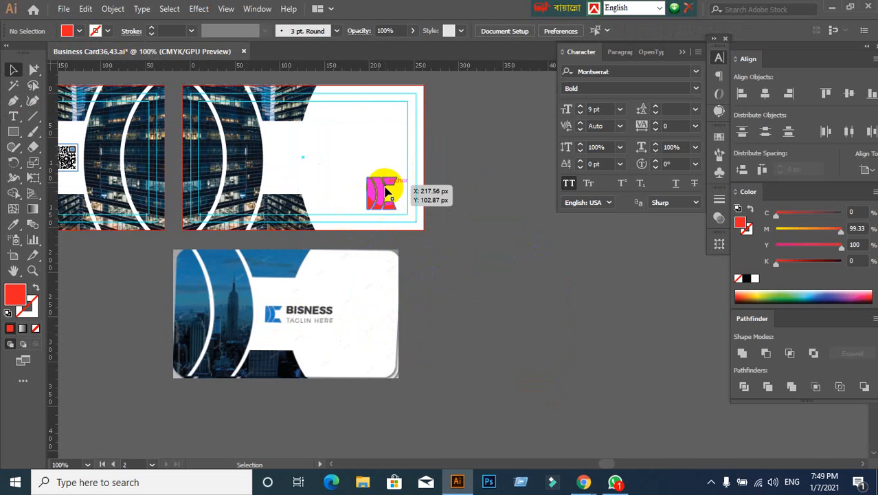
- Position the red logo mark in the white gap beside the curved photo and resize it to about 22 px wide
drag(365, 186, 293, 160)
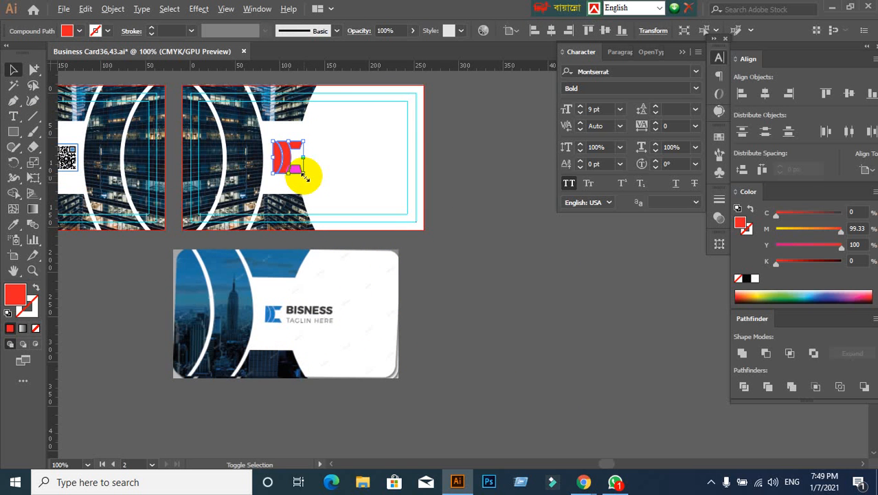
drag(304, 176, 299, 167)
click(288, 192)
scroll(283, 174, up, 3)
click(300, 141)
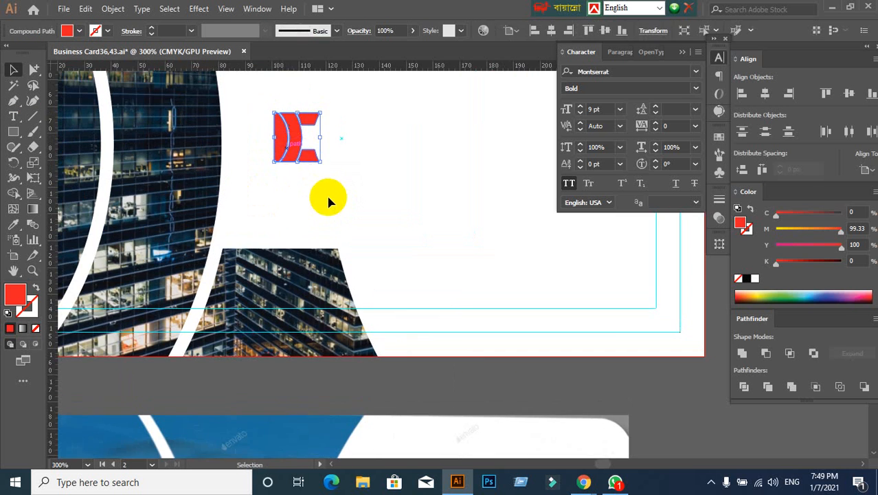
scroll(327, 198, up, 3)
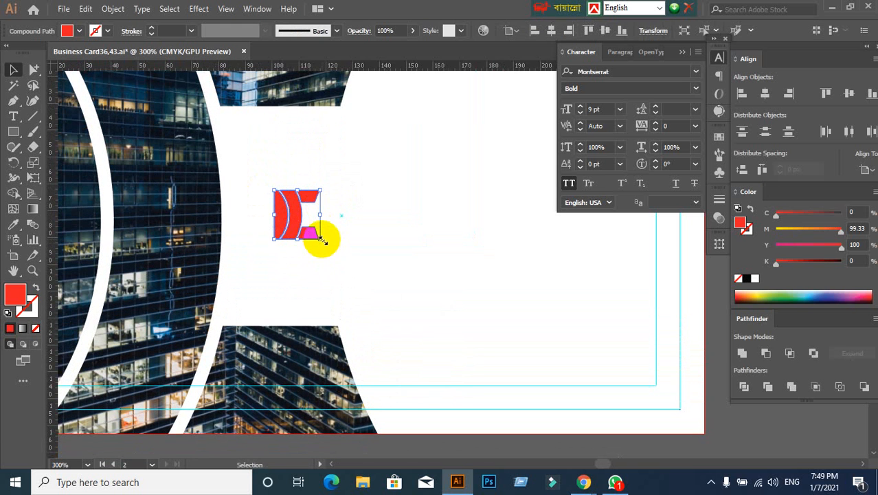
drag(321, 240, 284, 220)
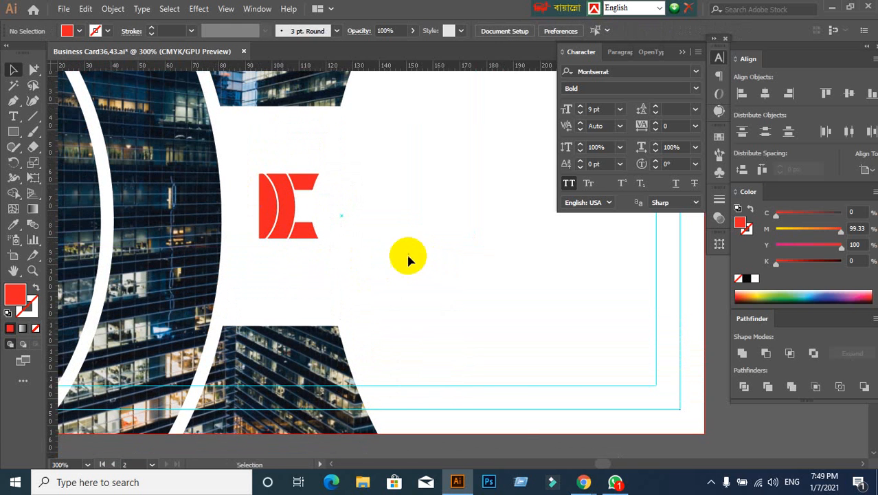
- Draw a helper rectangle across the full width of the white gap, from the upper photo shape's corner, above the logo mark
click(15, 133)
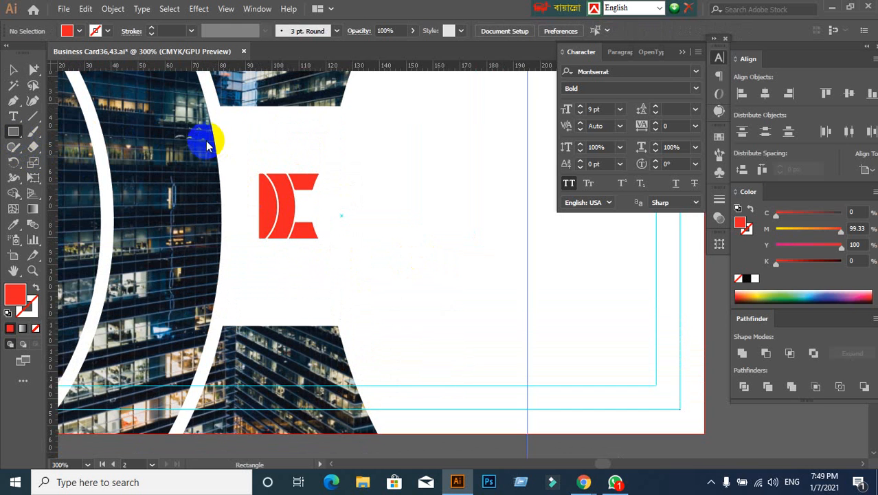
drag(220, 107, 342, 142)
key(ctrl+z)
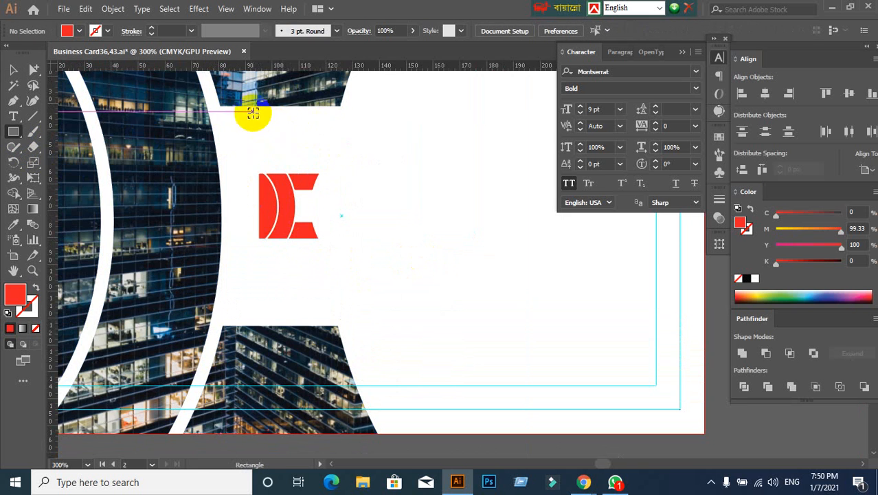
scroll(251, 112, up, 1)
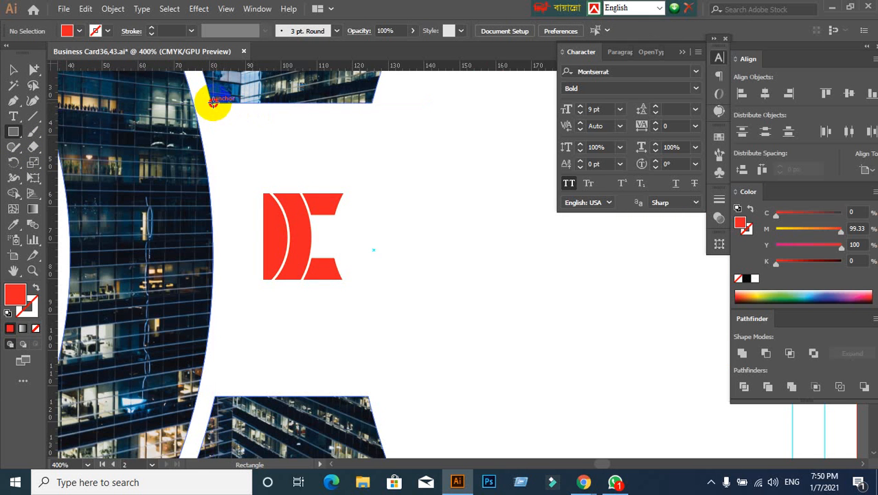
drag(213, 102, 371, 178)
- Center the logo mark horizontally on the helper rectangle, keeping the rectangle fixed as key object, and delete the rectangle
click(13, 69)
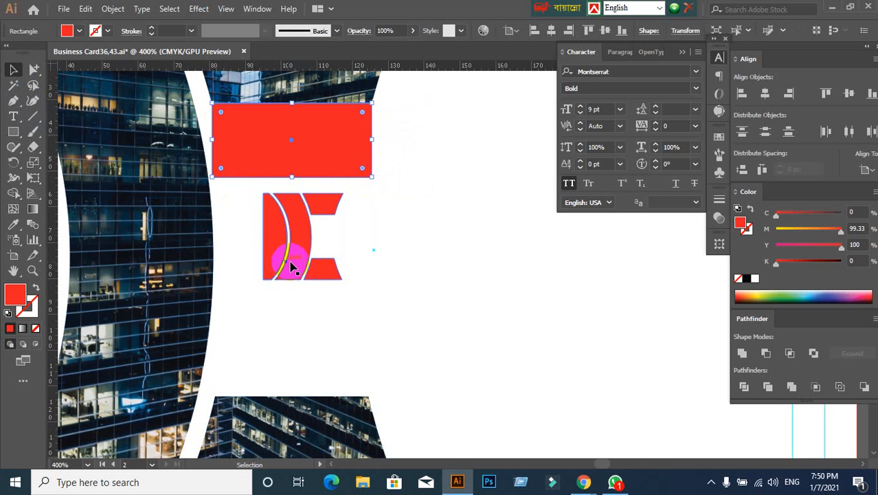
click(292, 267)
shift+click(304, 161)
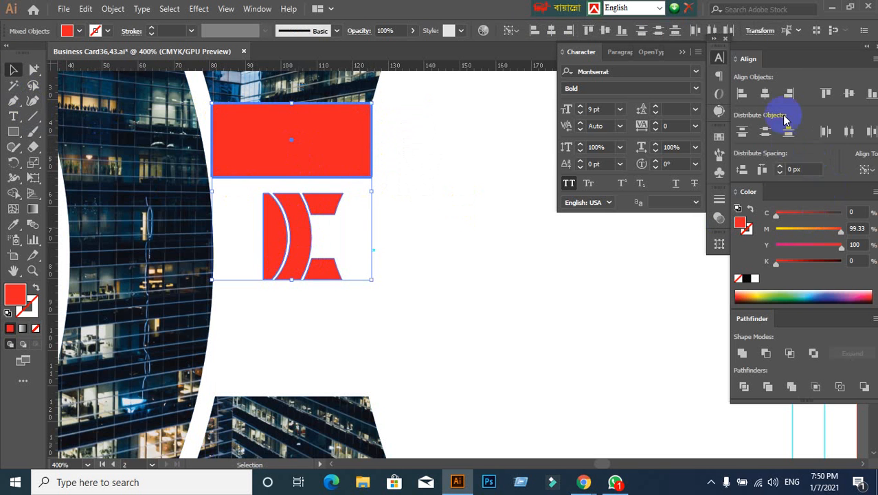
click(765, 97)
click(431, 268)
click(337, 176)
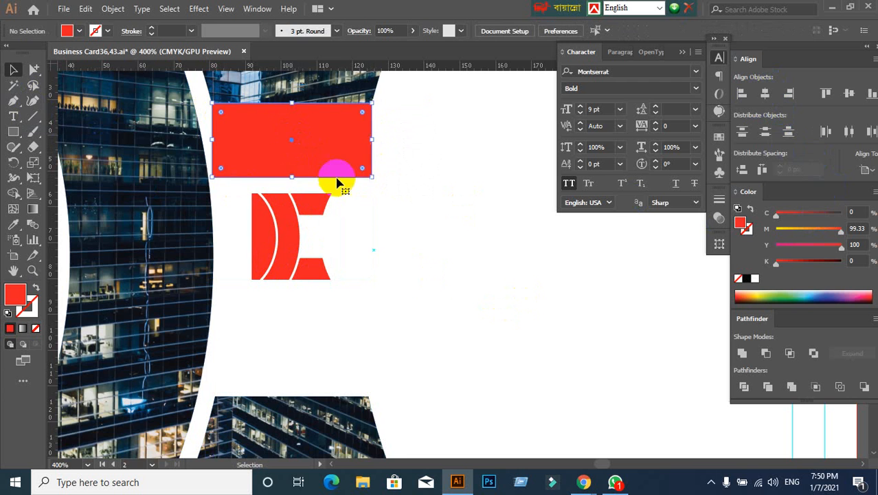
key(Delete)
- Compare the logo mark on the second card with the logo and text in the reference card below
scroll(430, 279, down, 2)
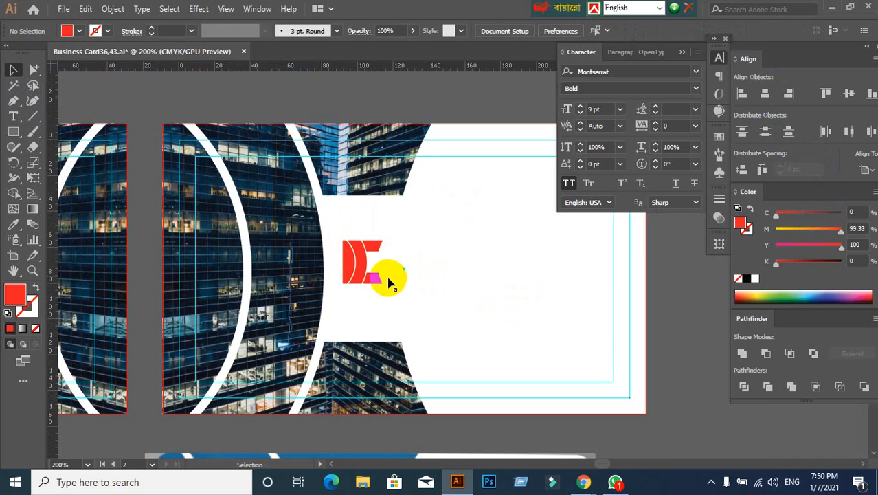
click(377, 278)
click(416, 274)
scroll(439, 288, down, 3)
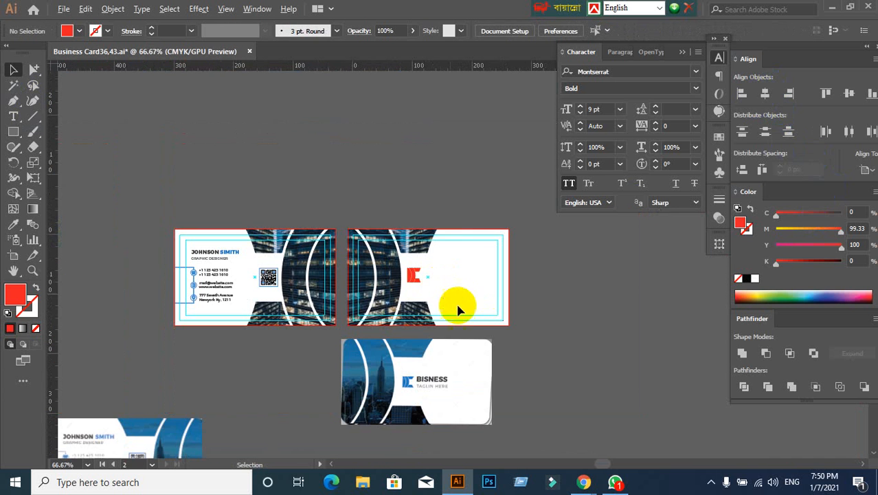
scroll(426, 378, down, 1)
scroll(424, 389, up, 2)
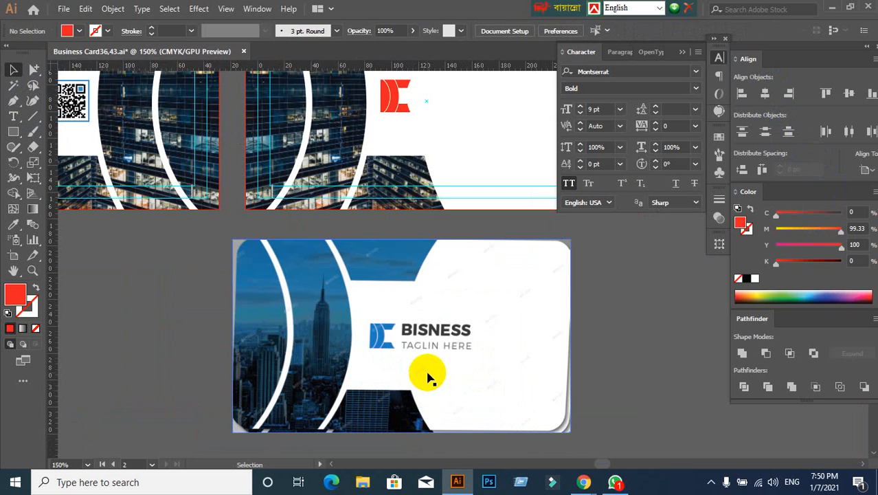
scroll(416, 364, down, 2)
scroll(412, 364, up, 1)
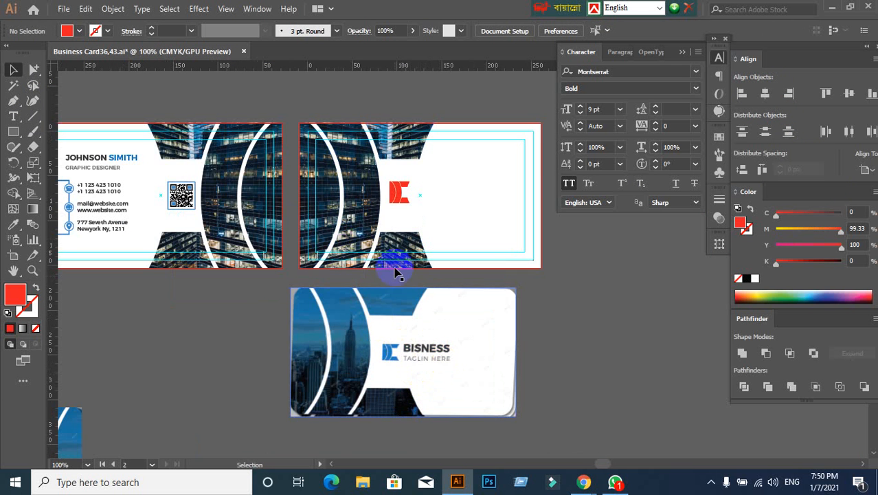
scroll(398, 288, up, 2)
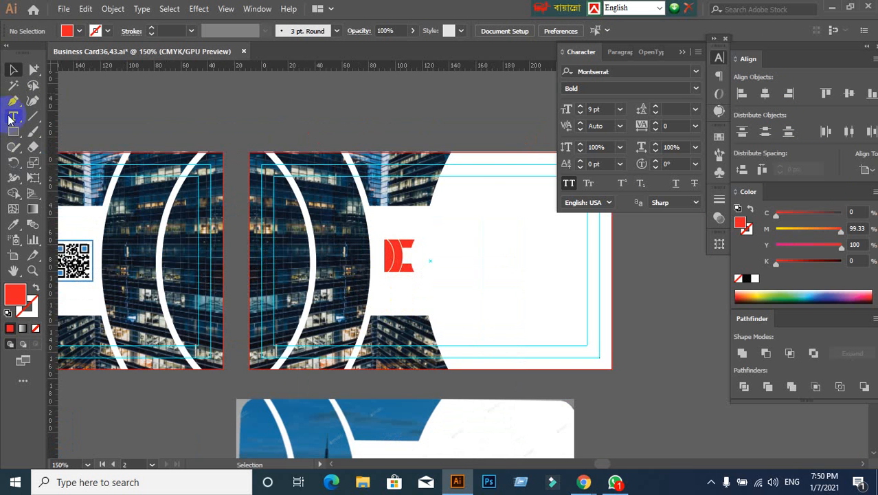
scroll(361, 244, down, 3)
- Recolor the logo mark with the blue sampled by Eyedropper from the phone icon on the front card
click(403, 168)
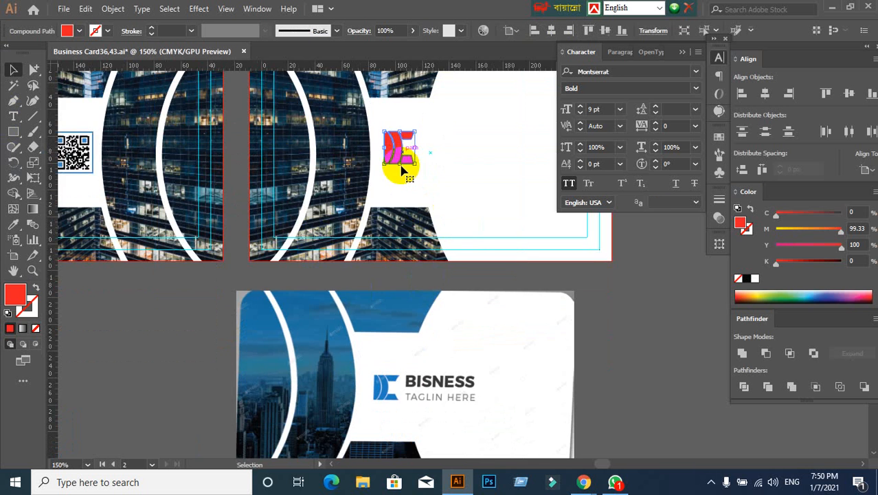
scroll(336, 224, down, 2)
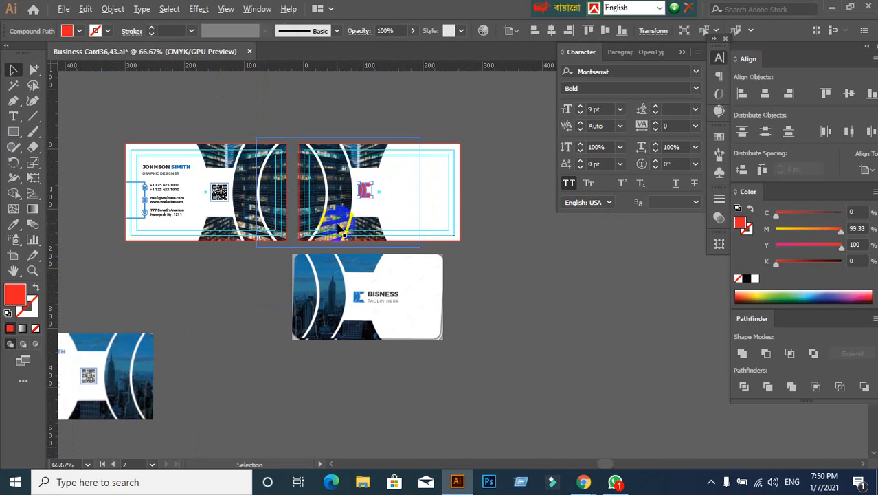
click(15, 224)
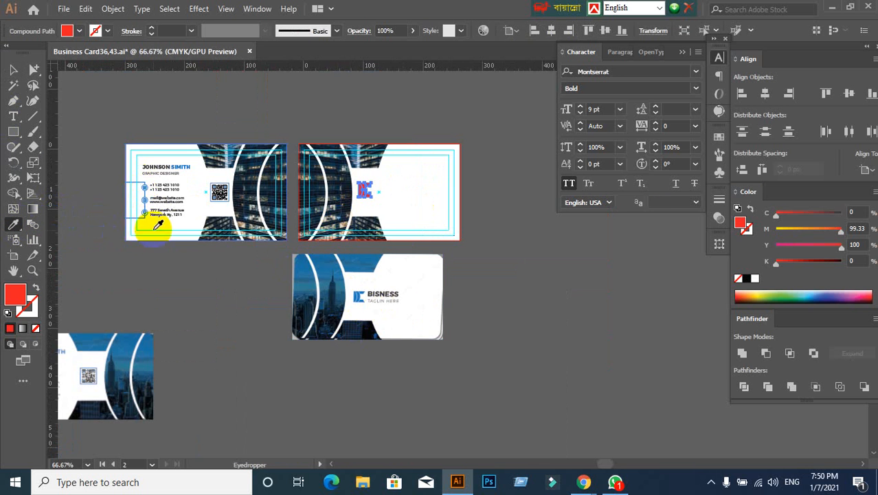
scroll(147, 231, up, 1)
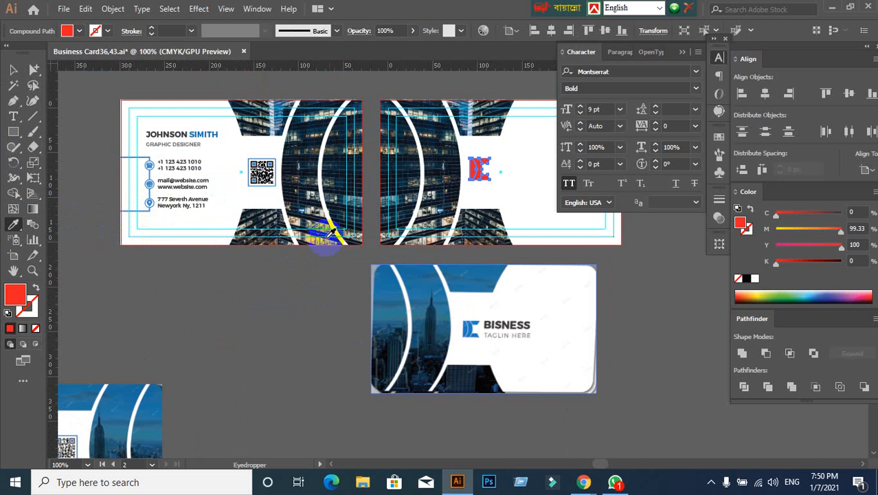
click(149, 165)
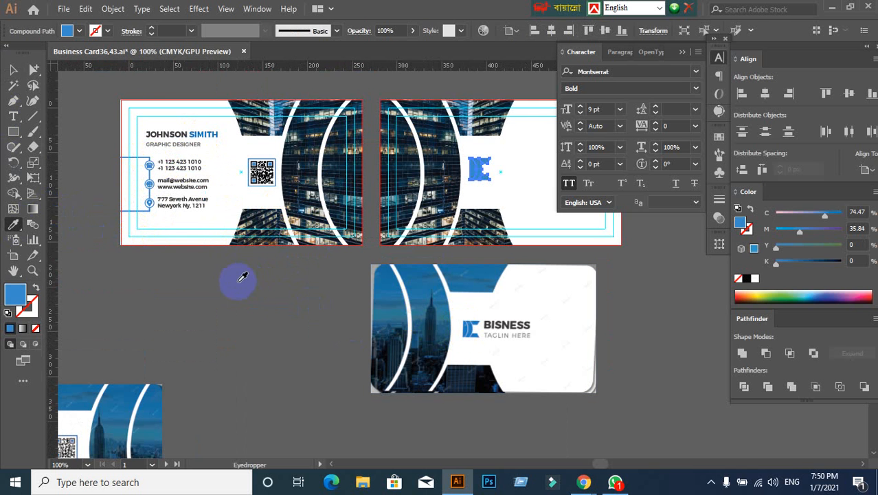
click(14, 72)
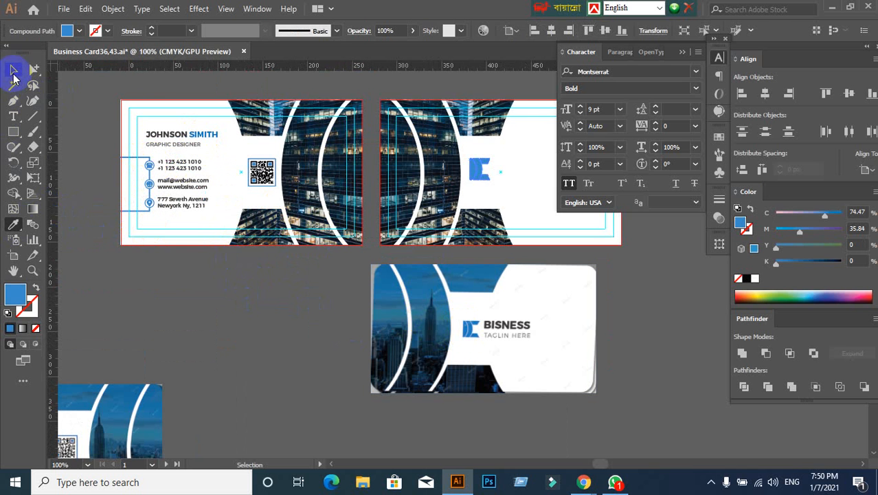
click(303, 349)
- Add the point text BUSINESS in the white area beside the logo mark on the second card
scroll(502, 138, up, 2)
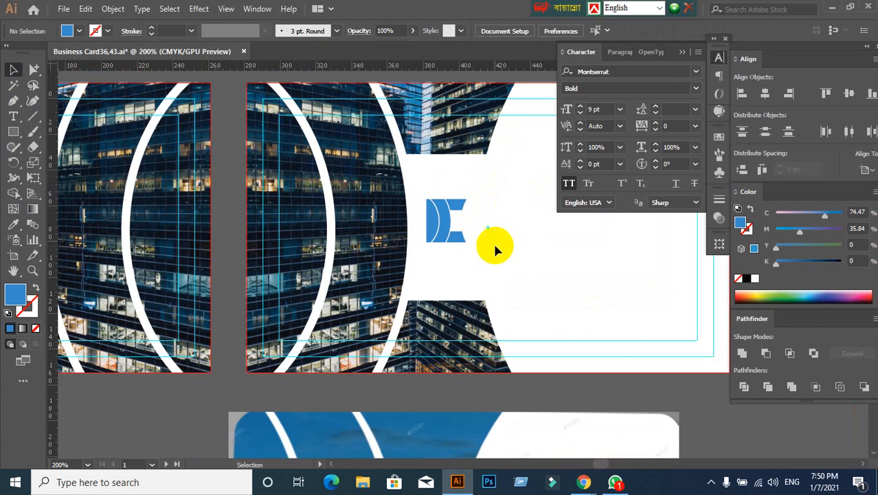
drag(493, 241, 388, 218)
click(13, 116)
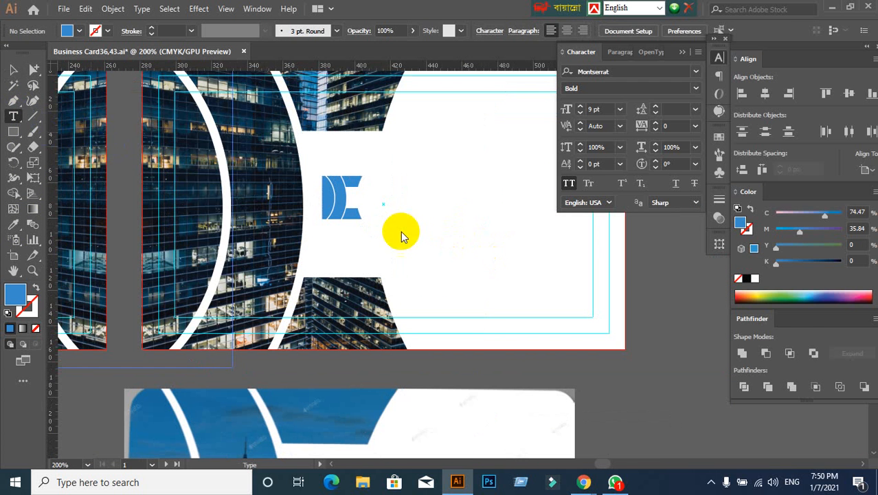
click(402, 182)
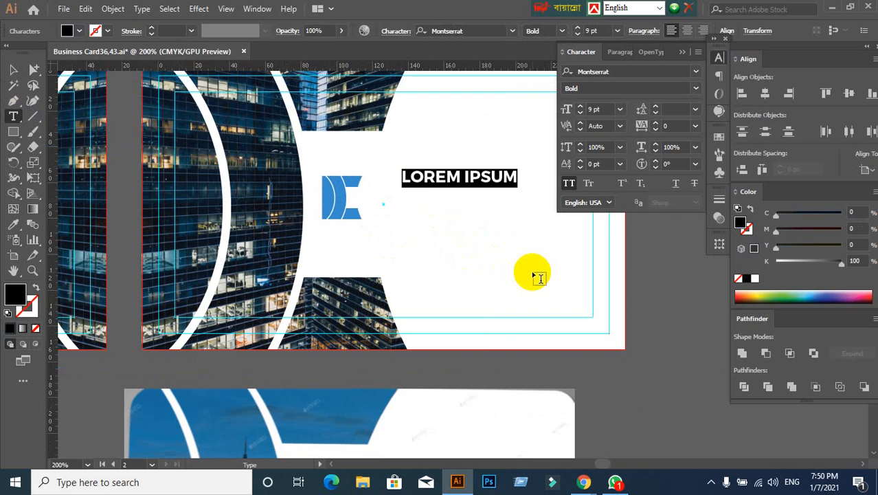
text(BUSINESS)
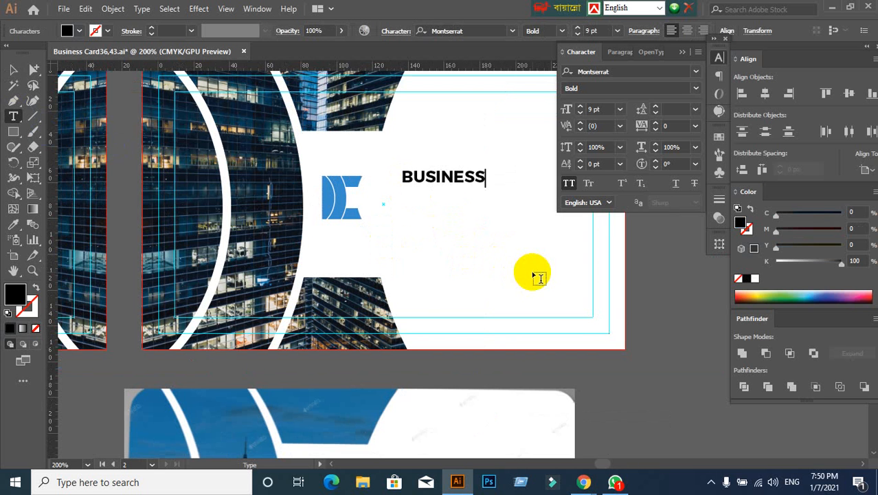
- Set the BUSINESS text size to 12 pt and move it close beside the logo mark
click(13, 69)
scroll(407, 292, down, 2)
scroll(407, 299, up, 2)
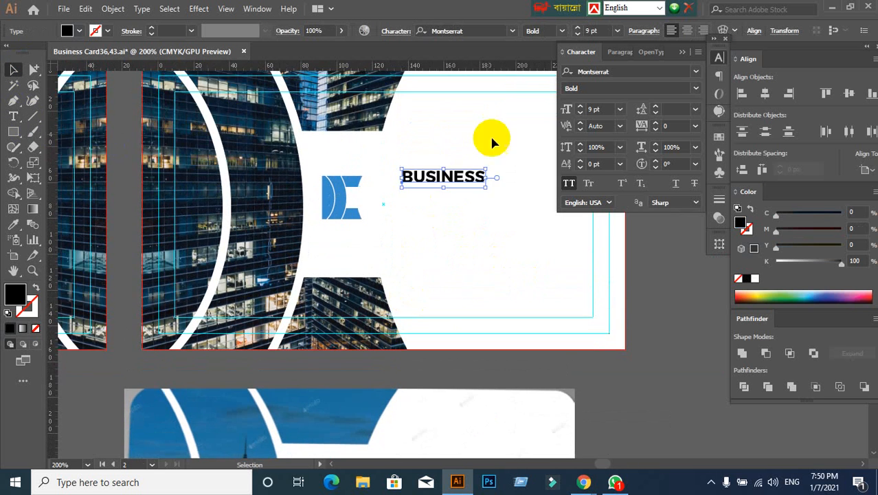
text(11)
key(Return)
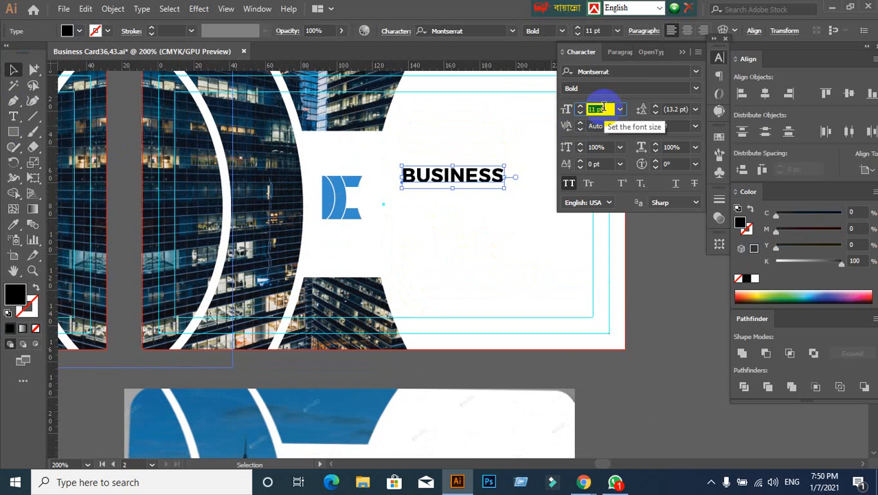
key(Up)
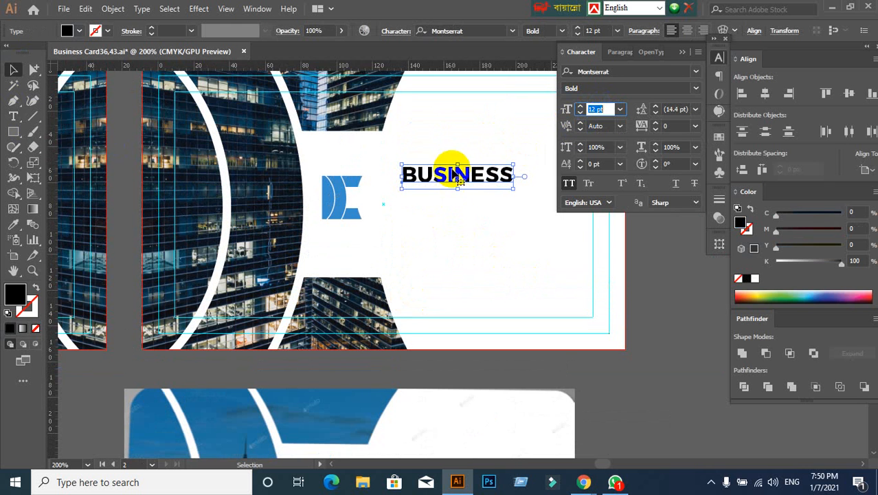
drag(462, 180, 389, 224)
- Add a separate text line TAGLINE HERE beneath BUSINESS
key(t)
click(481, 217)
text(TAGLINE HERE)
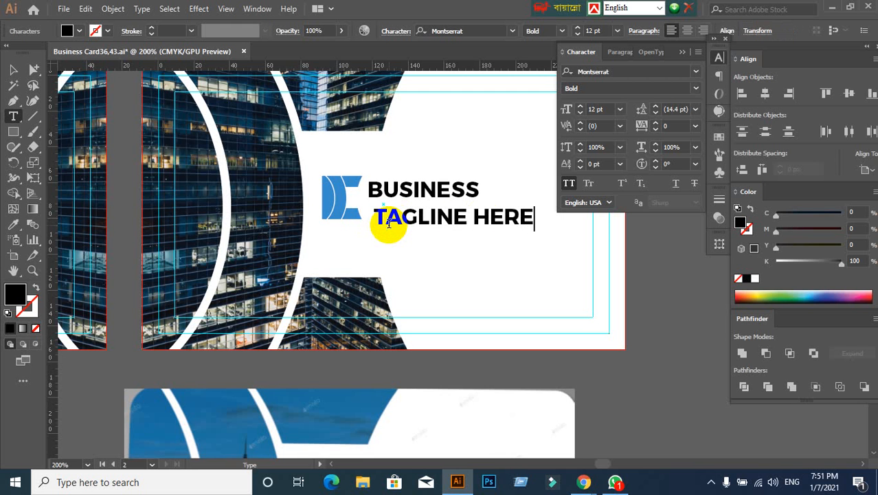
key(Escape)
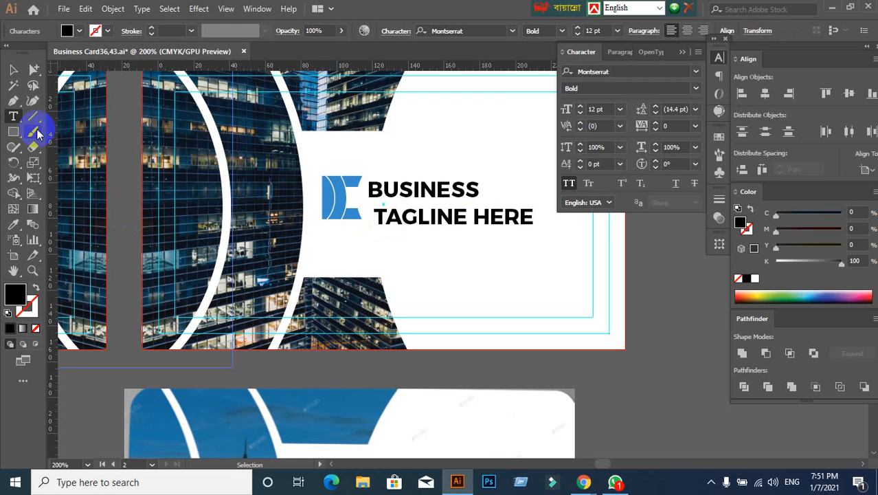
- Change the TAGLINE HERE text to the Regular style and set its size to 7 pt
click(10, 71)
click(695, 91)
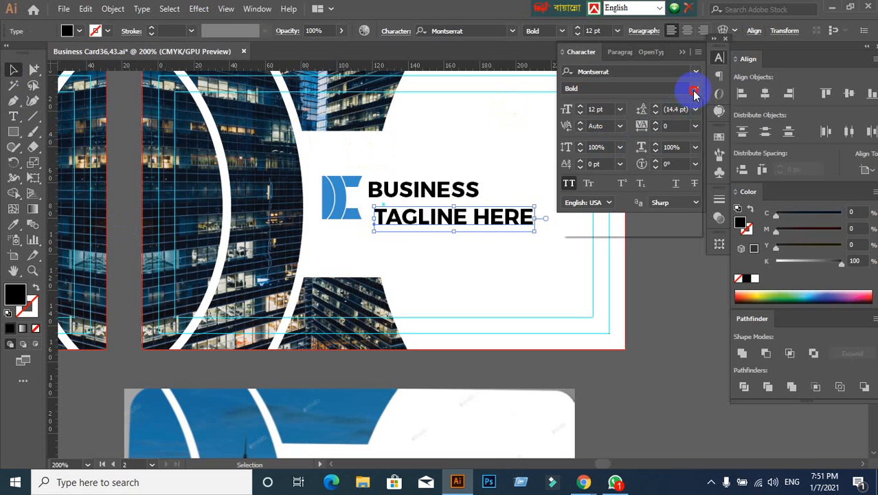
click(583, 172)
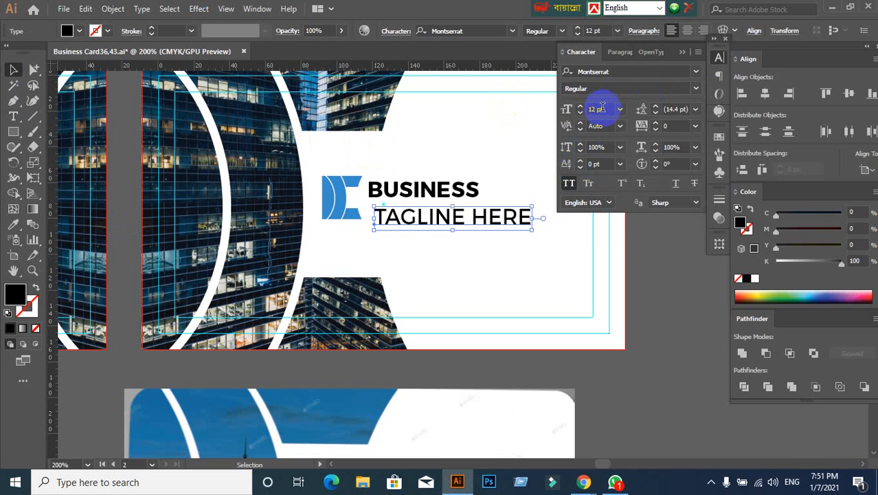
click(601, 109)
scroll(601, 108, down, 9)
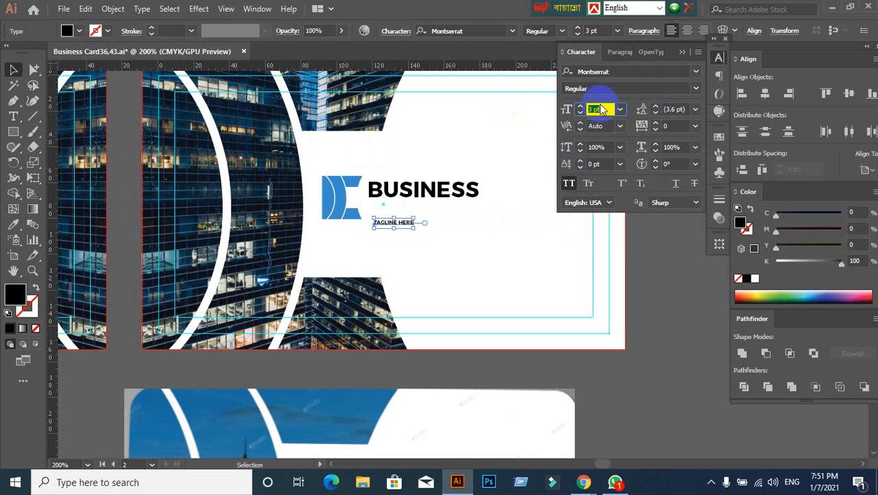
scroll(601, 109, up, 2)
scroll(467, 250, down, 3)
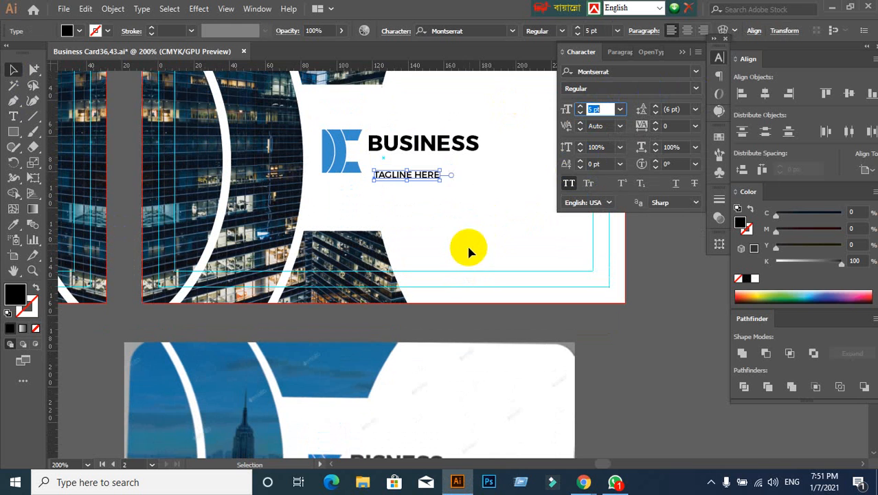
scroll(467, 251, down, 1)
text(7)
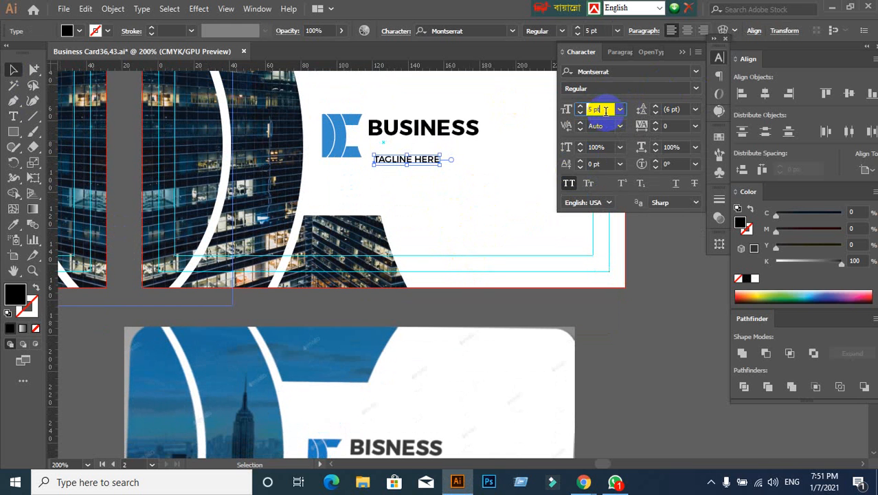
key(Return)
- Move the TAGLINE HERE text up closer beneath BUSINESS
click(432, 157)
key(Escape)
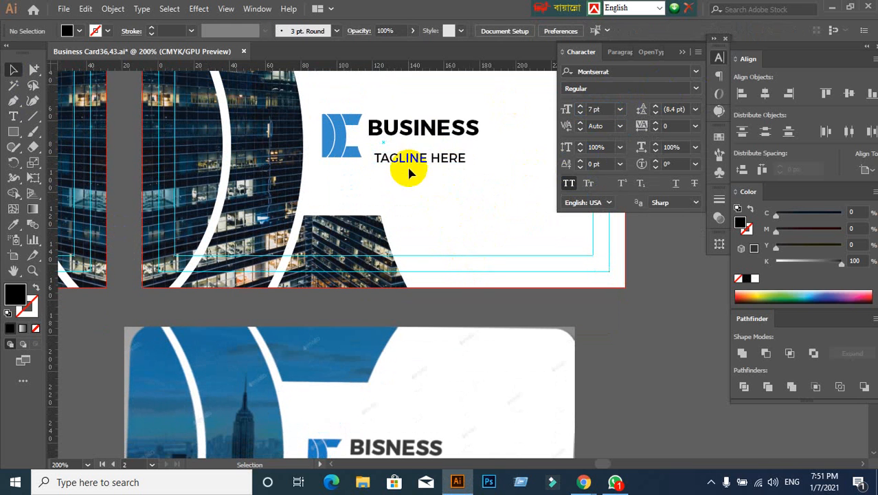
drag(405, 164, 400, 155)
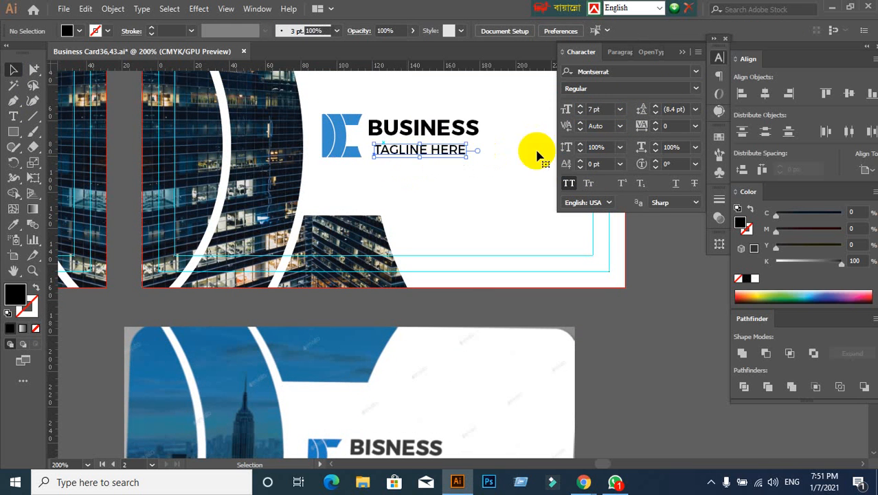
- Try the tagline at 8 pt and set it back to 7 pt
click(599, 110)
text(8)
key(Return)
text(7)
key(Return)
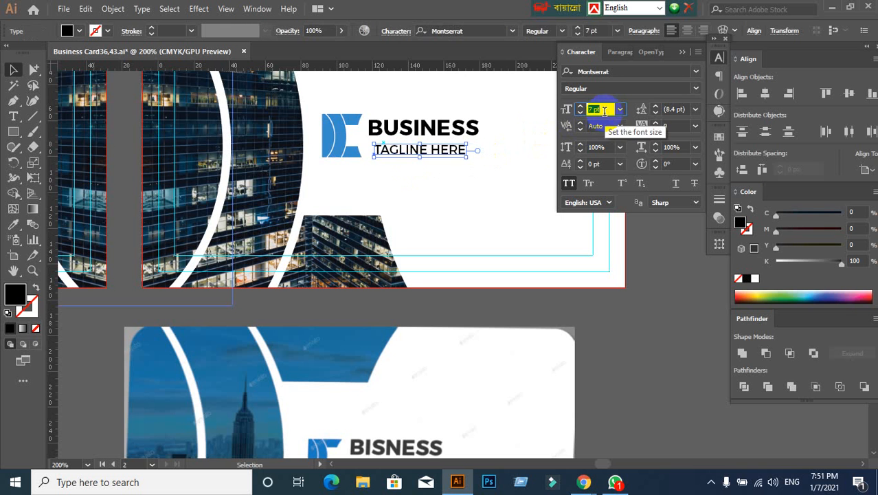
- Left-align the BUSINESS and TAGLINE HERE texts with each other, aligning to the selection instead of the artboard
click(459, 186)
drag(416, 120, 457, 173)
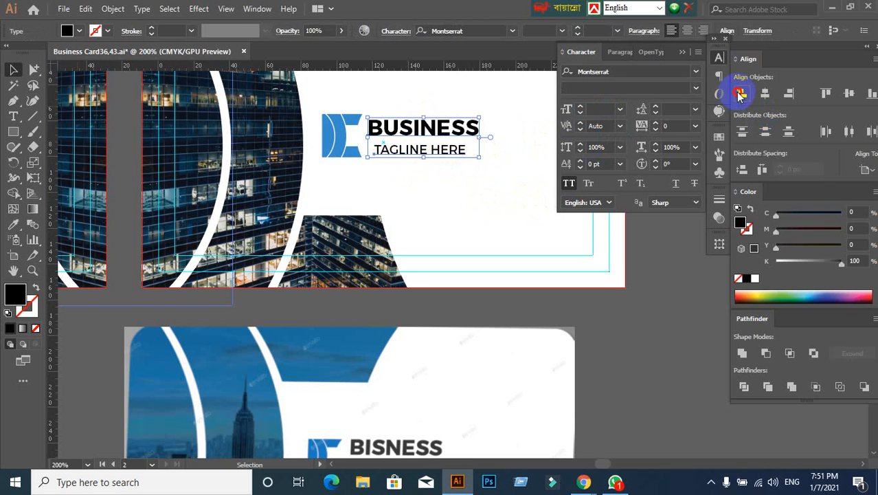
click(739, 95)
key(ctrl+z)
click(865, 171)
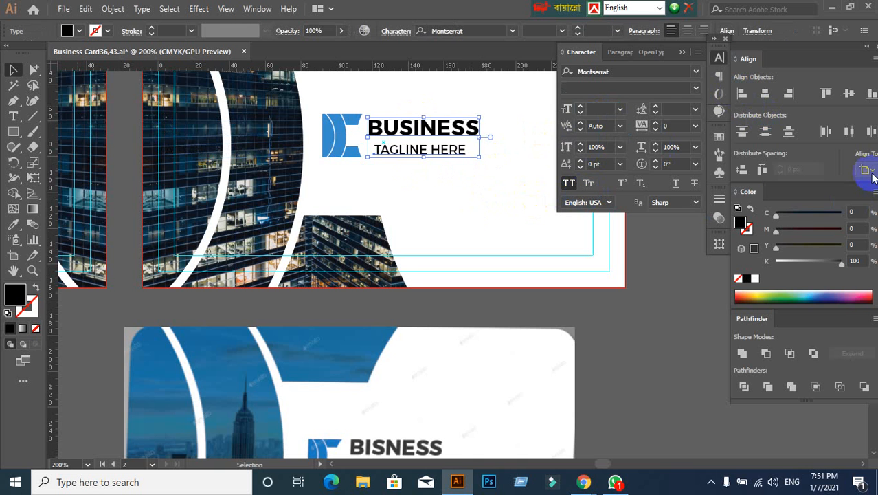
click(816, 182)
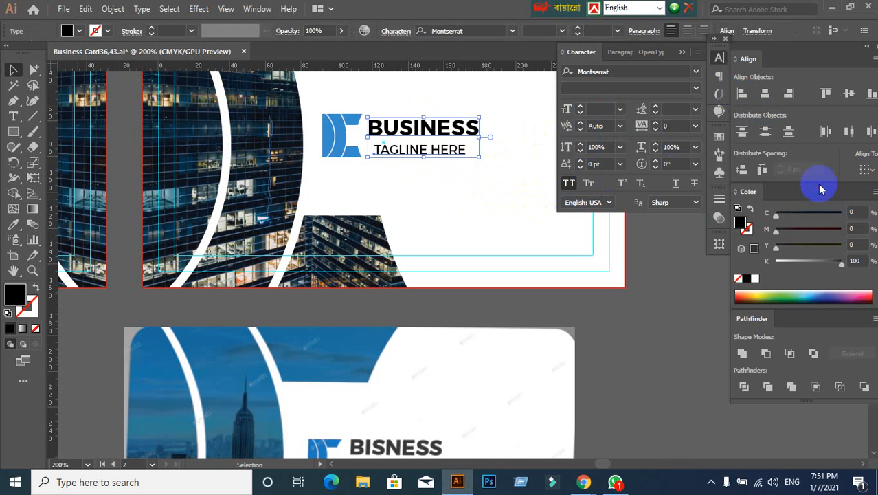
click(745, 96)
click(483, 208)
scroll(443, 189, down, 2)
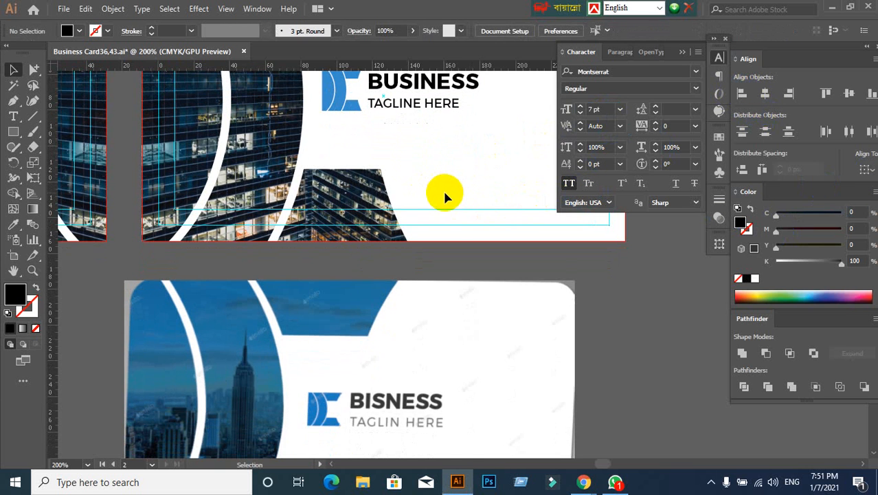
scroll(406, 183, up, 2)
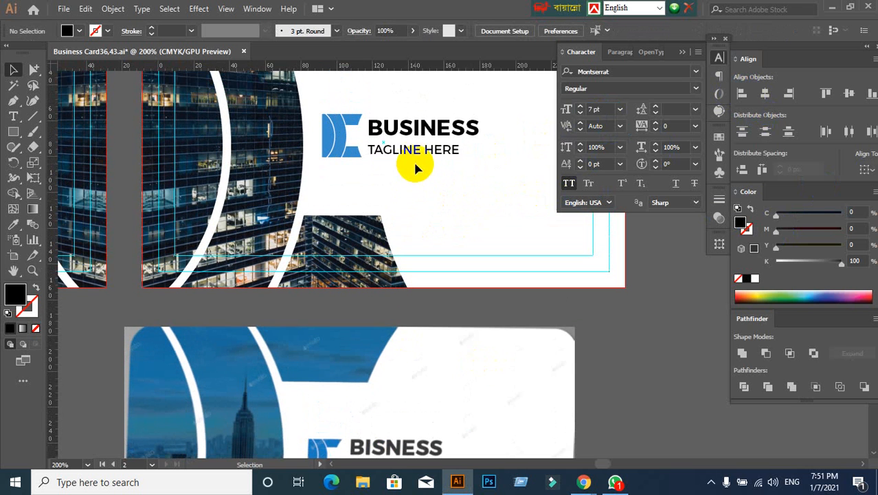
- Increase the tracking of the TAGLINE HERE text to 125
click(415, 153)
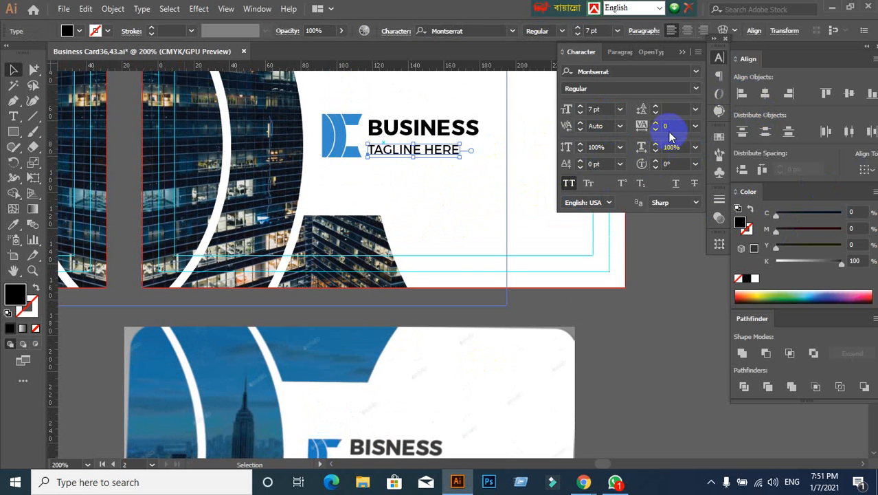
click(670, 127)
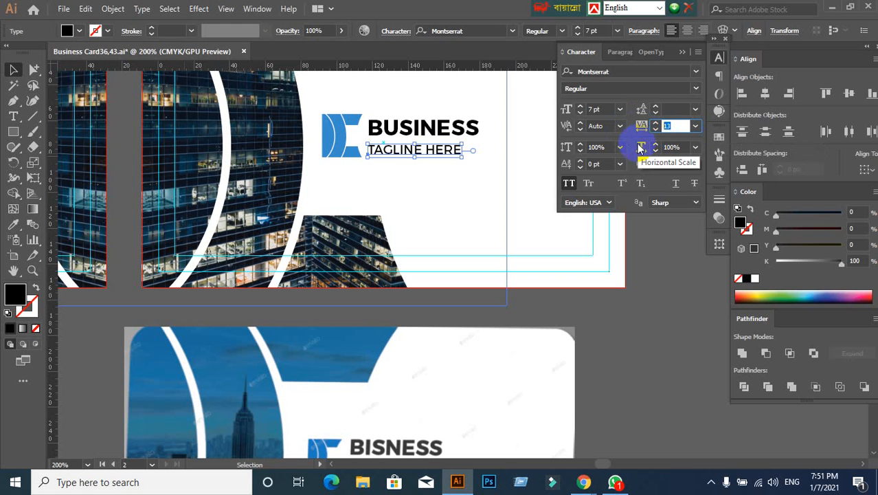
text(20)
key(Return)
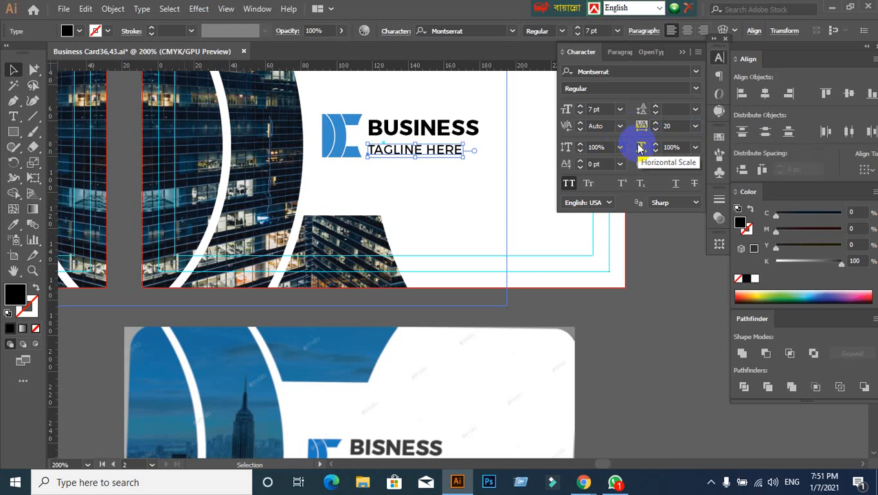
click(673, 125)
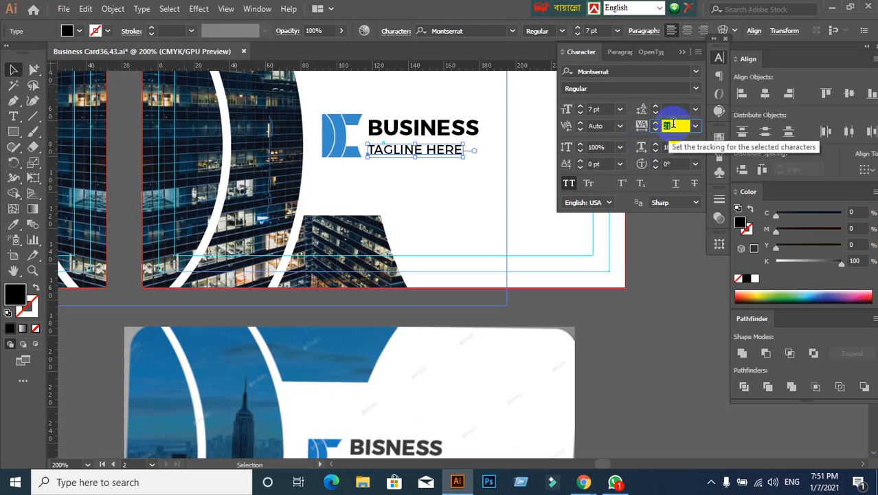
key(Up)
key(Up)
key(Up)
key(Up)
key(Up)
key(Up)
key(Up)
key(Up)
key(Up)
key(Up)
key(Up)
key(Up)
key(Up)
key(Up)
key(Up)
key(Up)
key(Up)
key(Up)
key(Up)
key(Up)
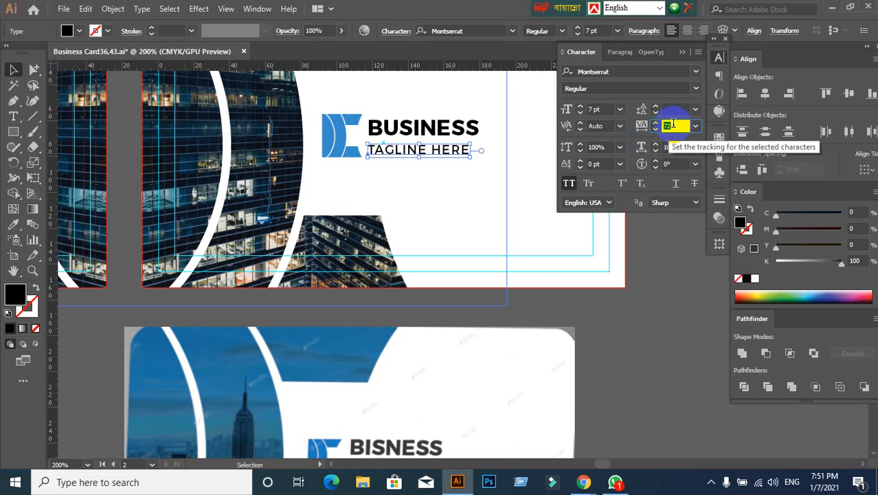
key(Up)
key(Up)
key(Up)
key(Up)
key(Up)
key(Up)
key(Up)
key(Up)
key(Up)
key(Up)
key(Up)
key(Up)
key(Up)
key(Up)
key(Up)
key(Up)
key(Up)
key(Up)
key(Up)
key(Up)
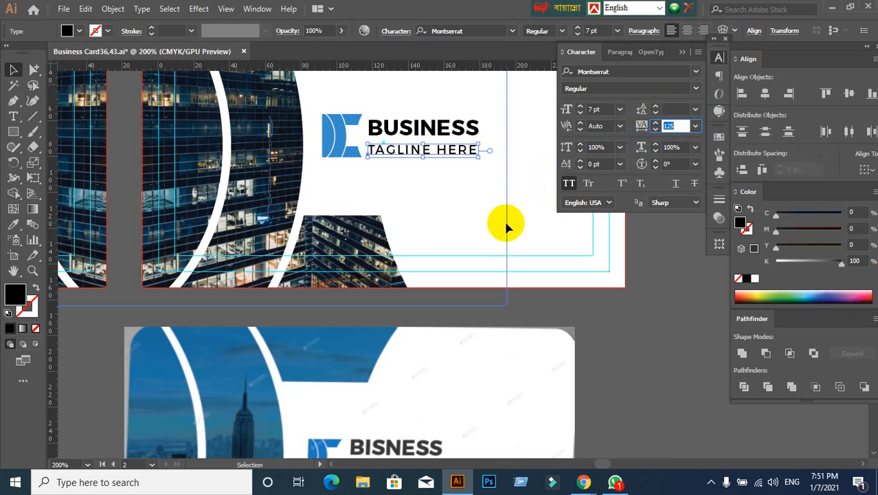
click(480, 228)
drag(55, 129, 475, 123)
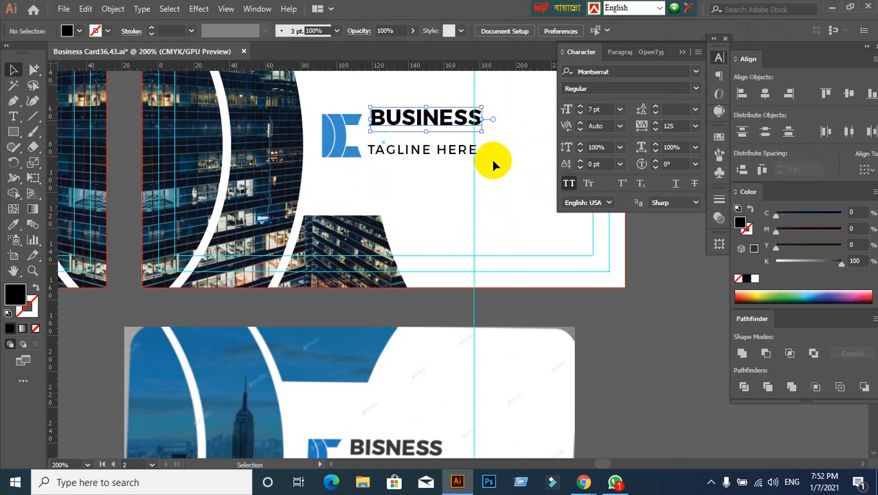
key(ctrl+z)
key(ctrl+z)
- Place a vertical guide at the outer edge of the final S in BUSINESS
scroll(486, 107, up, 1)
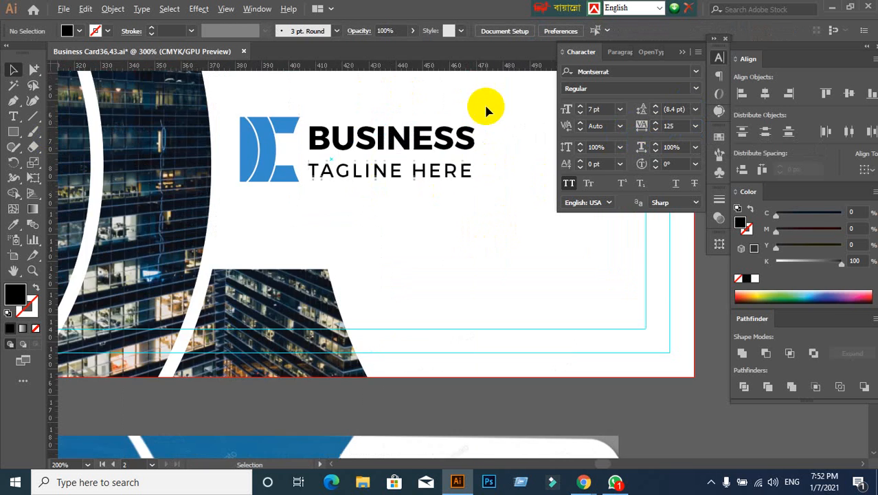
scroll(486, 107, up, 1)
drag(55, 121, 469, 155)
- Set the tracking of TAGLINE HERE to 142 so its end meets the vertical guide
click(440, 196)
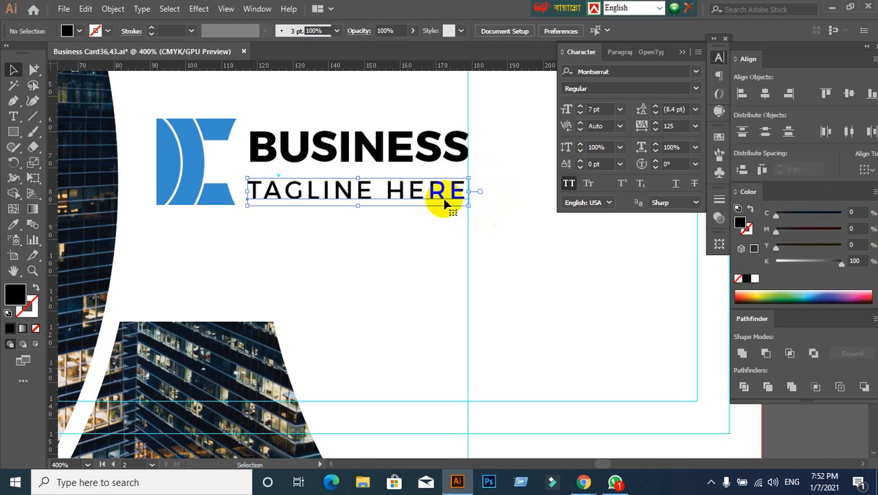
click(676, 125)
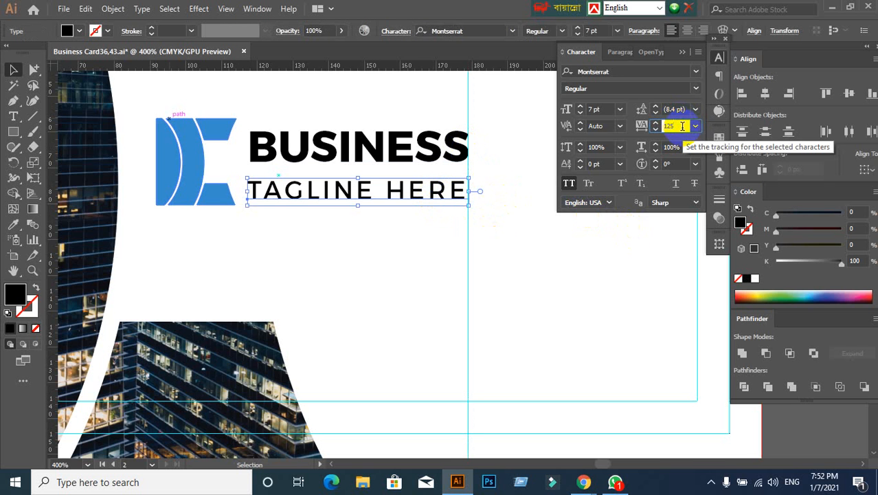
scroll(683, 126, up, 5)
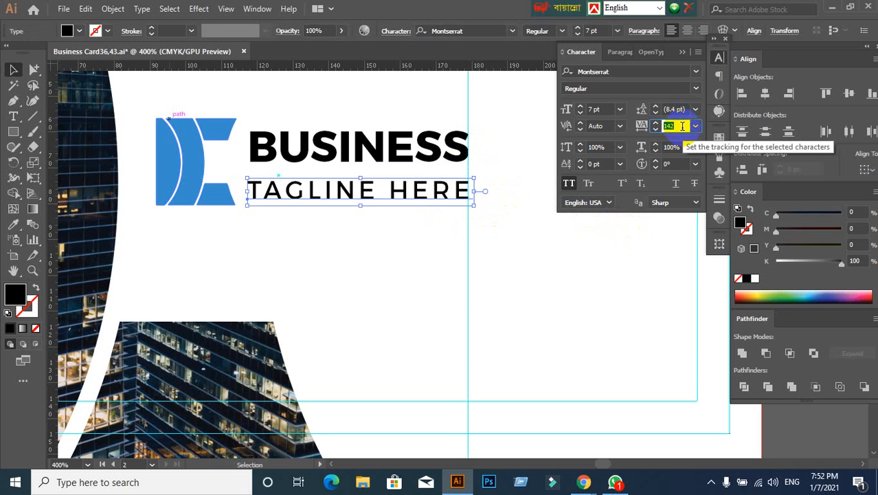
click(566, 260)
- Unlock the guides, delete the vertical guide at the end of BUSINESS, and lock the guides again
scroll(528, 187, down, 2)
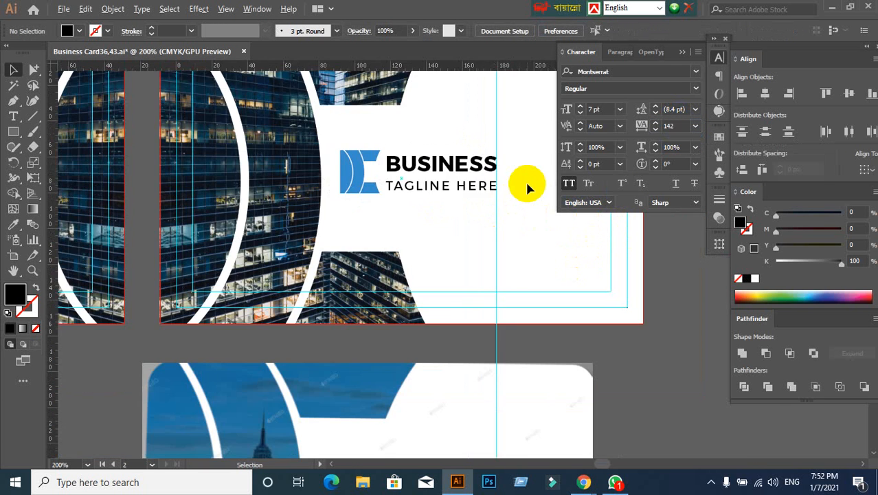
scroll(524, 180, down, 2)
scroll(533, 216, up, 3)
right_click(456, 127)
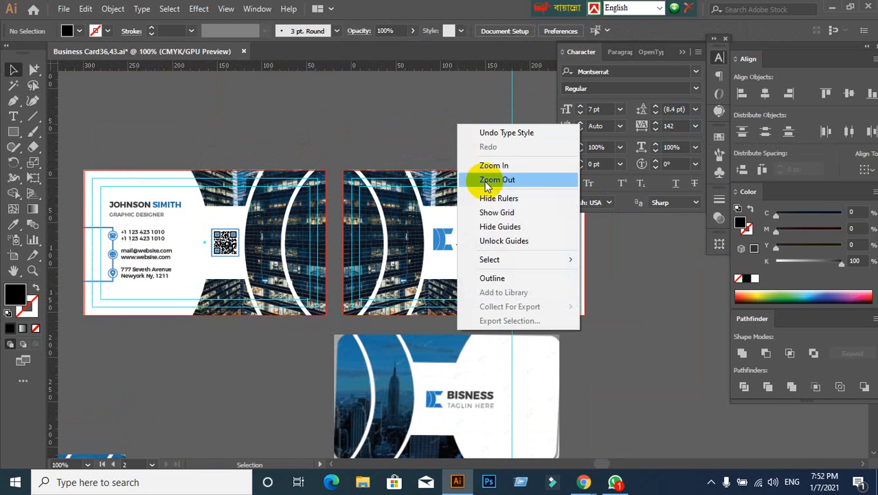
click(503, 242)
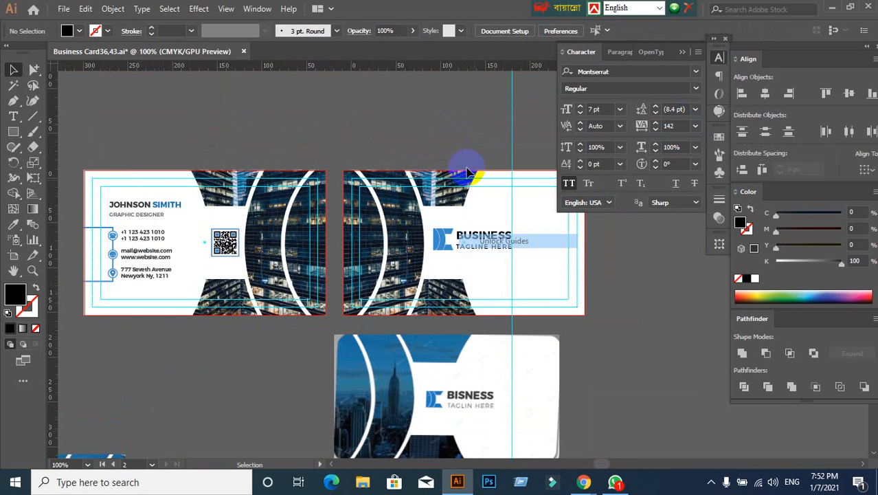
click(512, 127)
key(Delete)
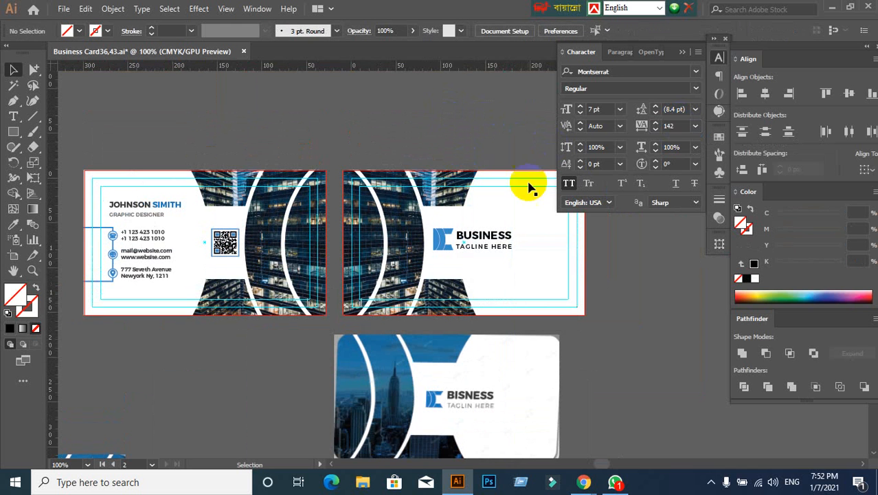
right_click(507, 213)
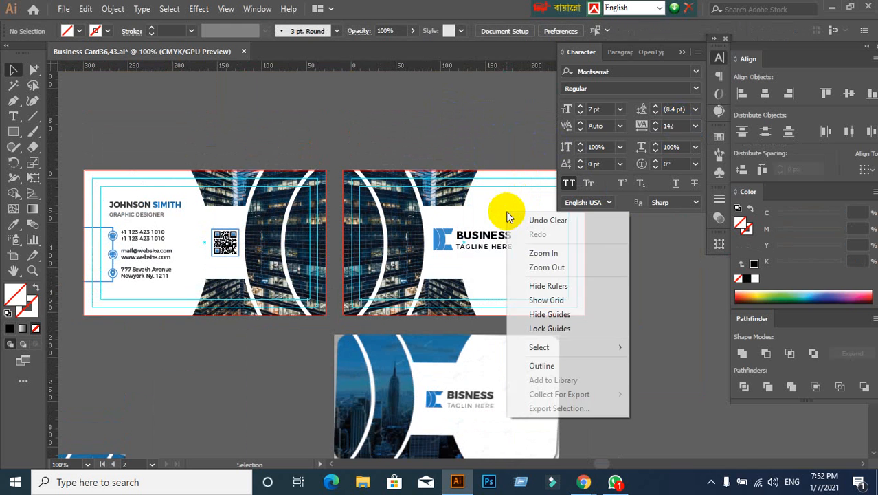
click(536, 329)
- Try TAGLINE HERE directly against BUSINESS and move it back down
drag(598, 294, 412, 220)
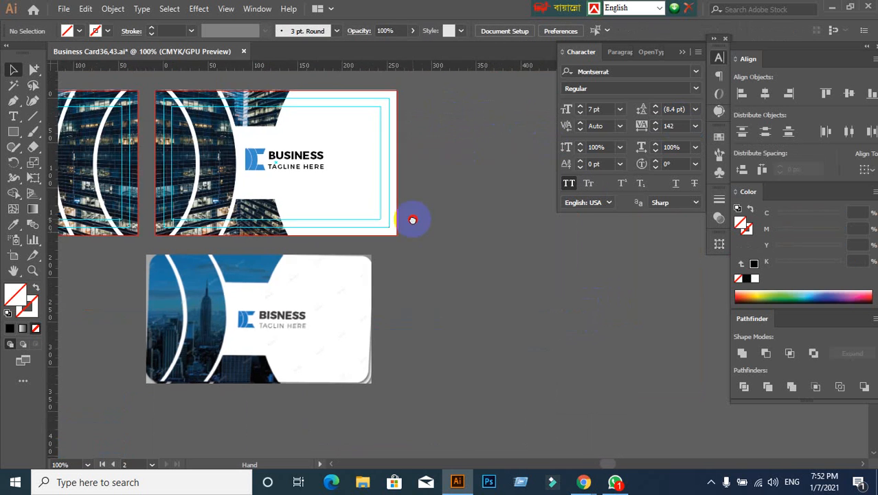
scroll(269, 168, up, 2)
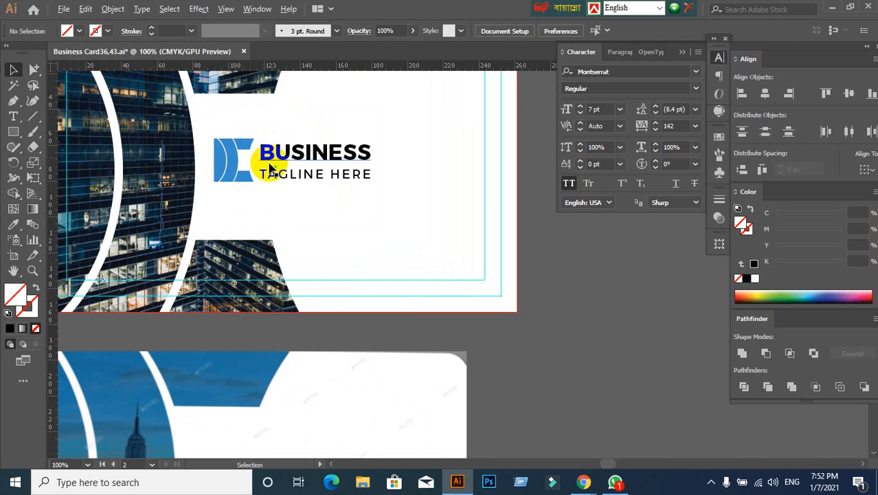
scroll(357, 219, down, 2)
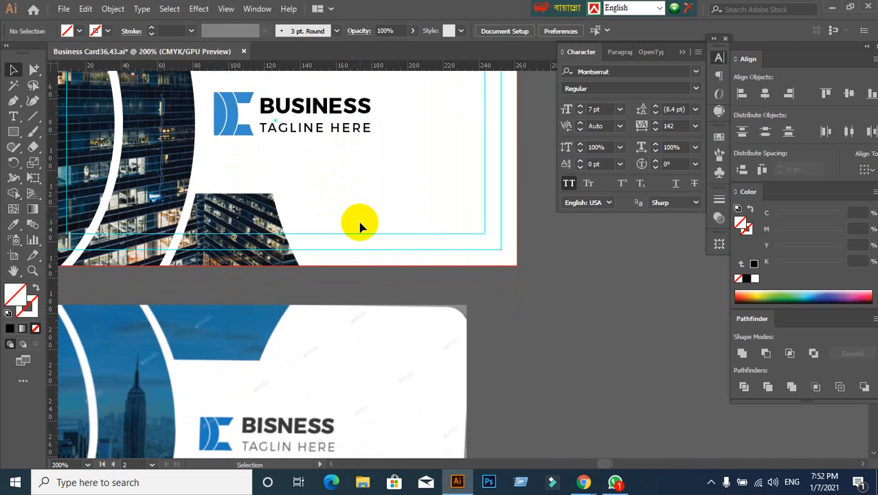
scroll(360, 226, up, 2)
click(337, 196)
key(Up)
key(Up)
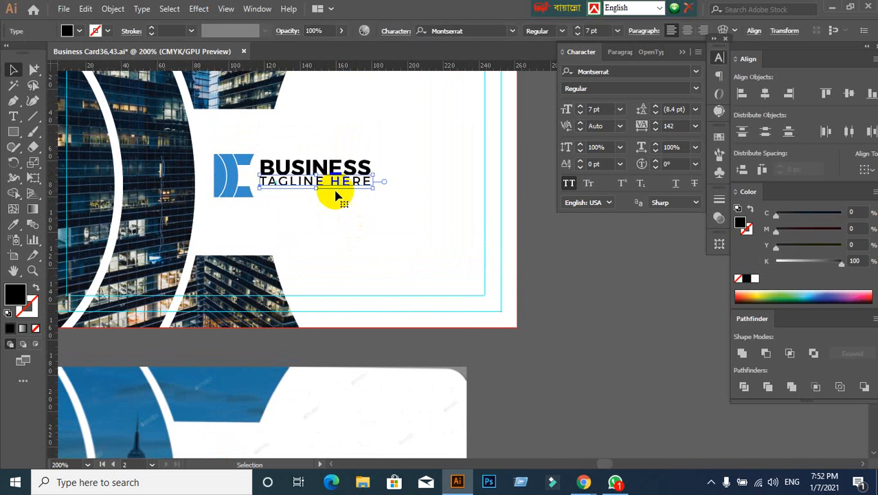
key(Down)
key(Down)
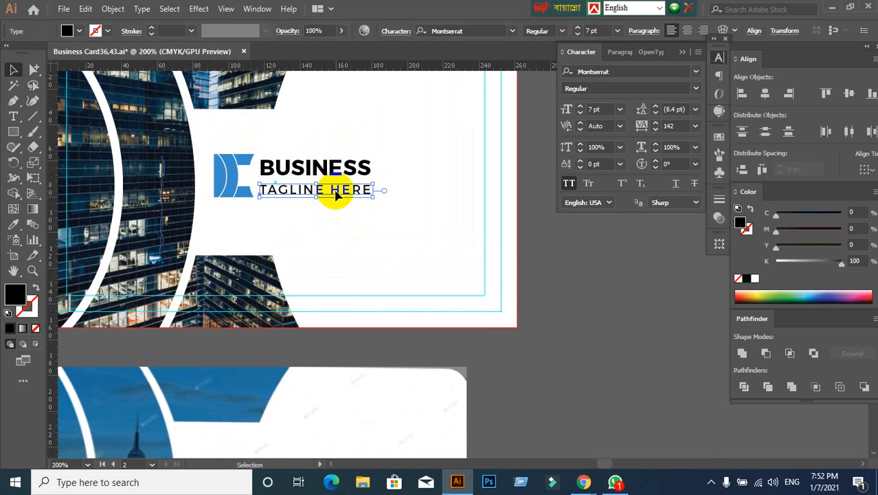
- Move TAGLINE HERE up very slightly to tighten the gap beneath BUSINESS
scroll(336, 192, up, 2)
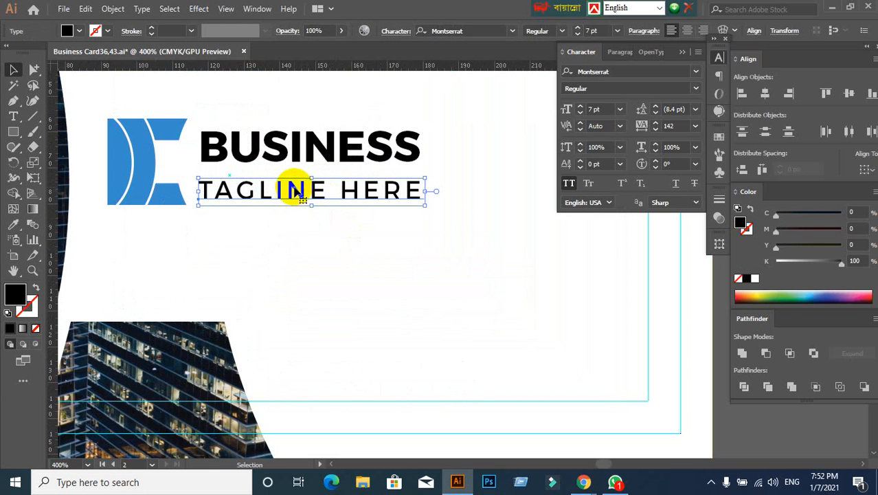
drag(292, 188, 295, 187)
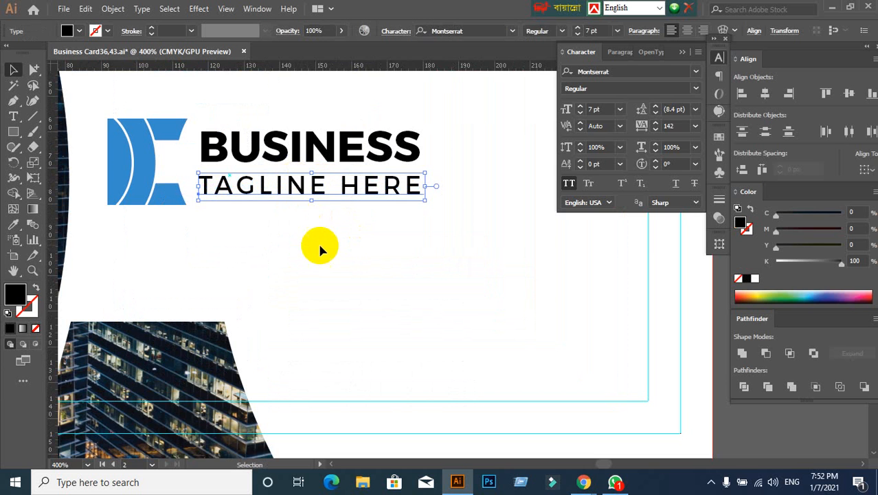
click(320, 227)
- Vertically centre the blue logo mark with the BUSINESS and TAGLINE HERE texts and group them together
drag(300, 117, 391, 213)
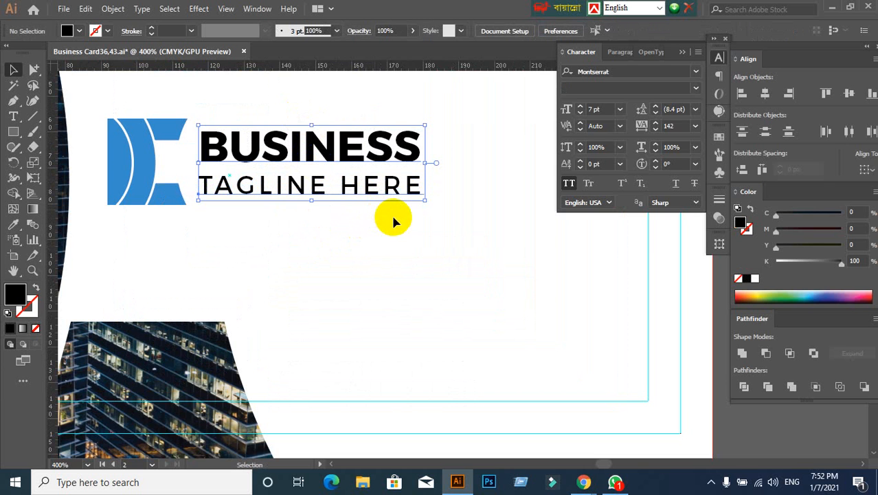
click(330, 214)
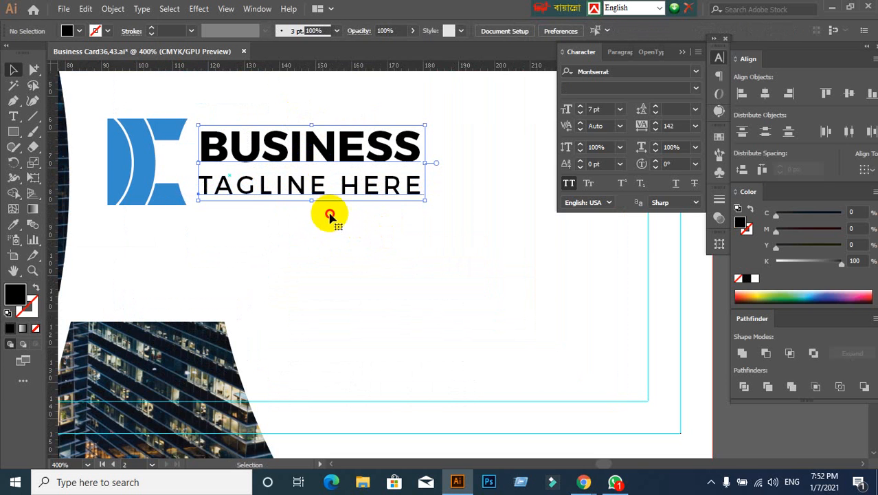
drag(145, 104, 268, 225)
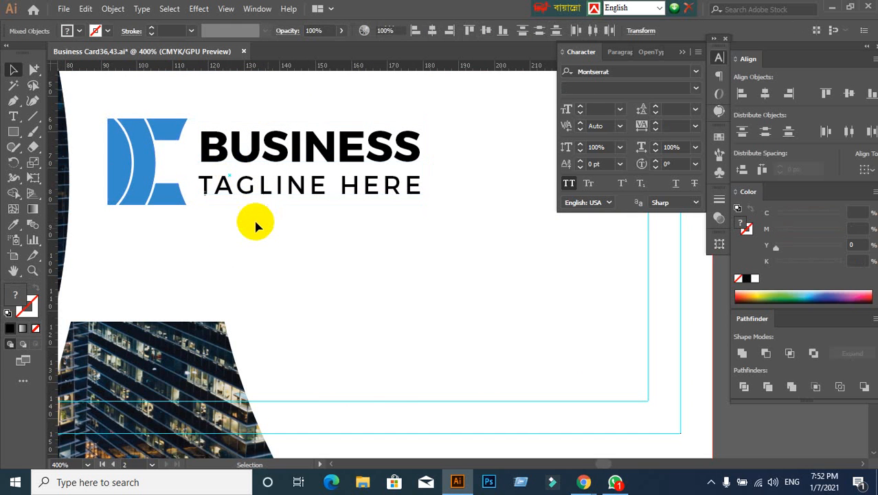
click(255, 220)
click(134, 159)
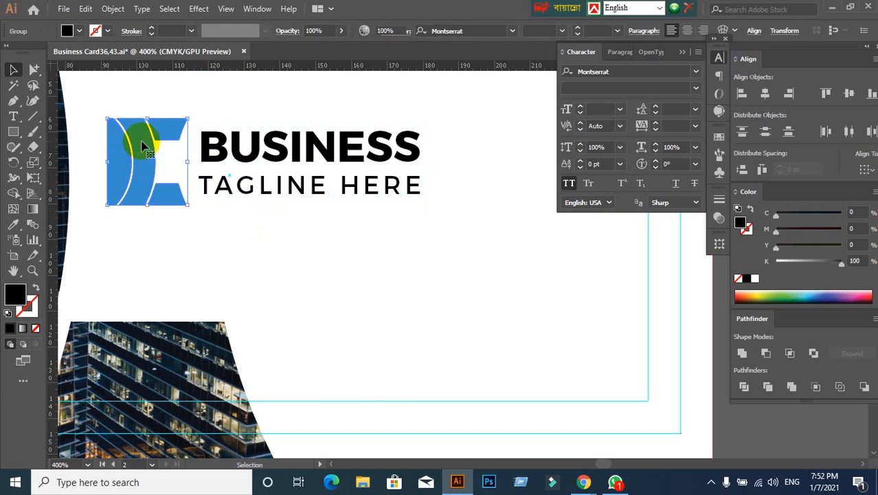
click(141, 108)
drag(141, 110, 303, 211)
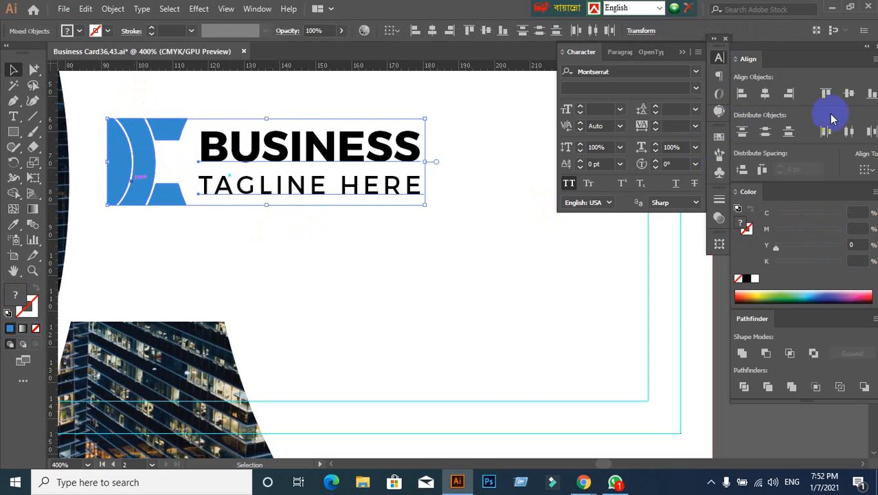
click(849, 96)
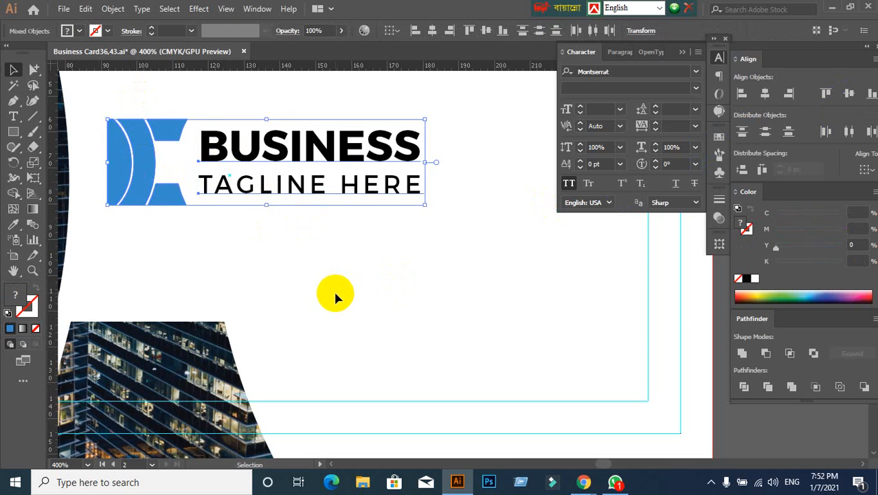
key(ctrl+g)
click(247, 249)
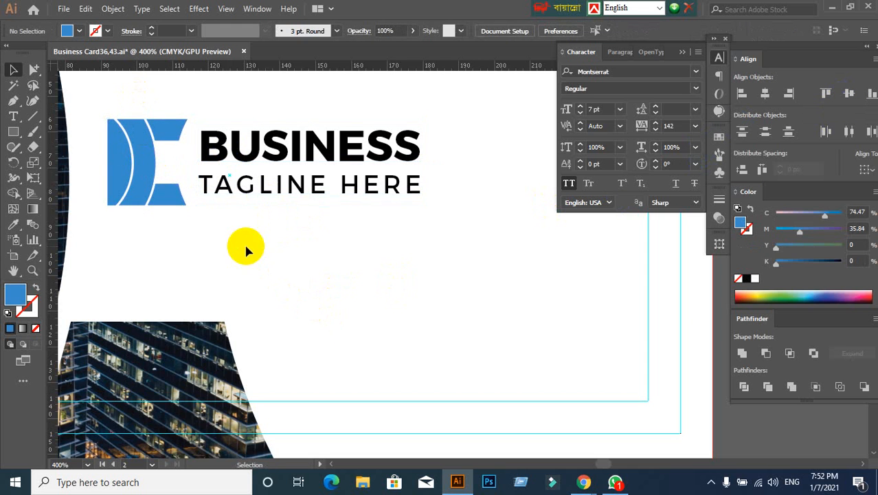
- Vertically centre the grouped logo mark, BUSINESS and TAGLINE HERE on the second artboard, aligning to the artboard
click(183, 202)
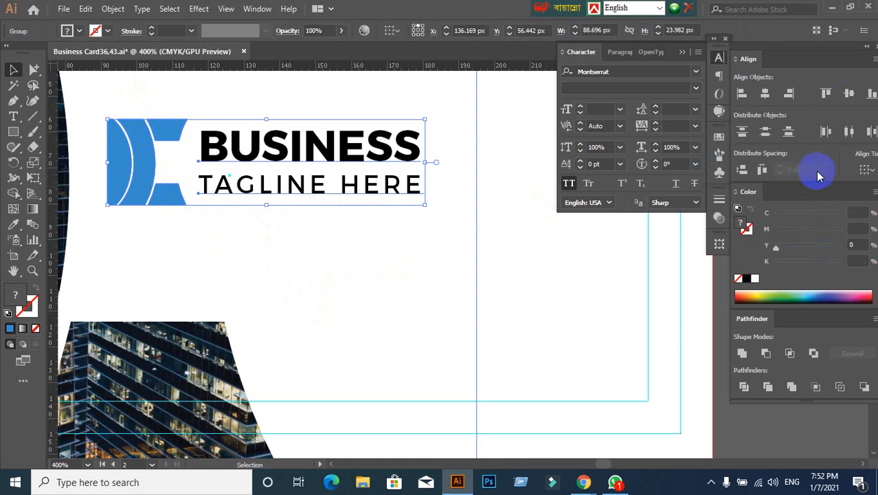
click(865, 170)
click(842, 211)
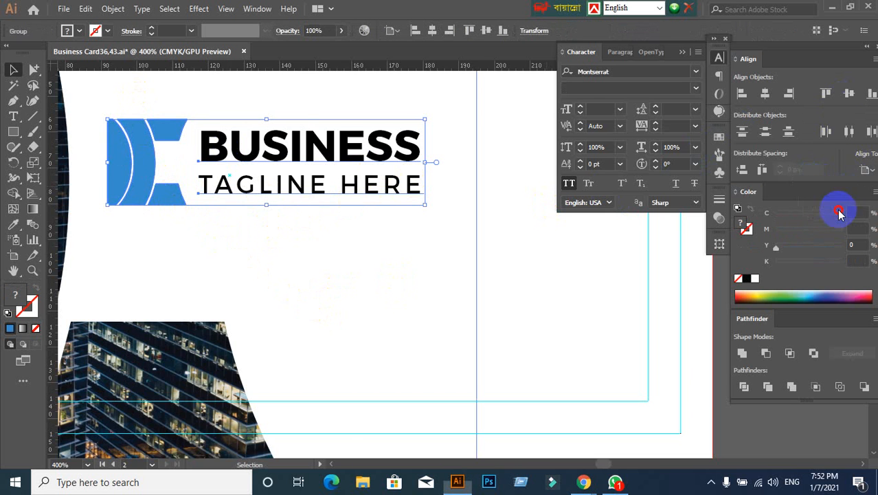
click(849, 93)
click(442, 310)
key(ctrl+minus)
key(ctrl+minus)
key(ctrl+minus)
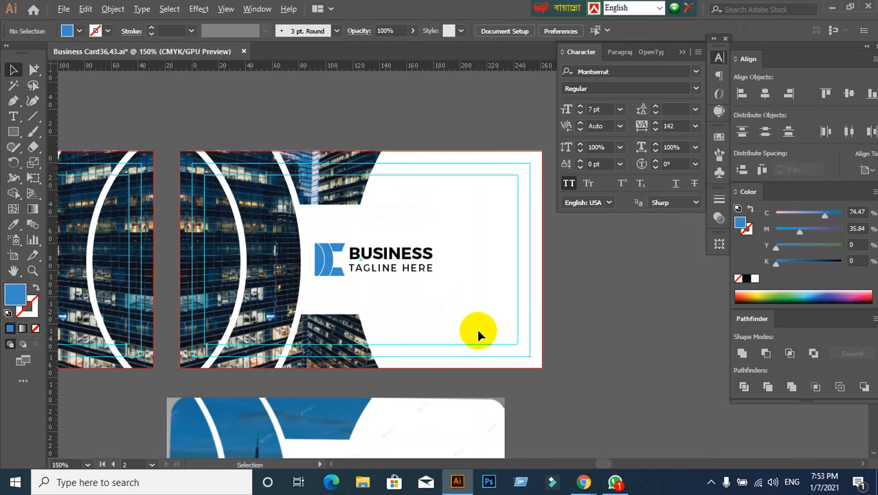
- Move the back-side reference image farther away from the artboards and save the business card file
scroll(478, 331, down, 1)
drag(502, 341, 582, 241)
scroll(475, 309, down, 1)
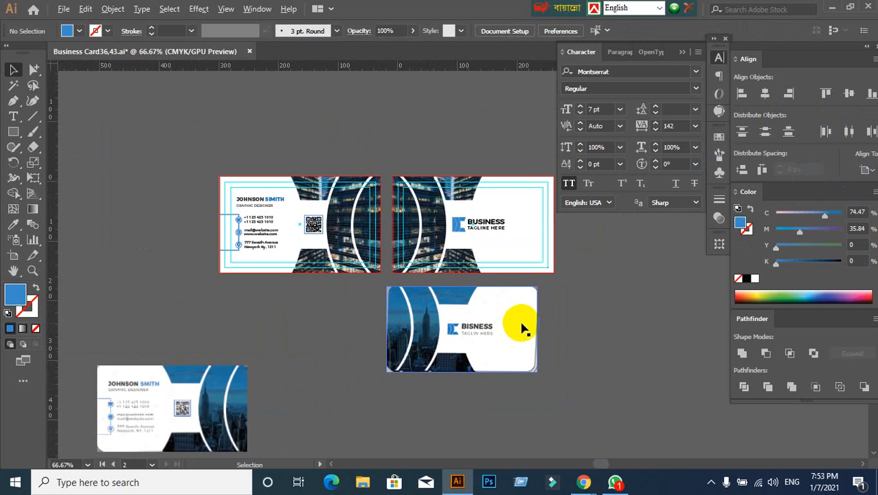
scroll(522, 328, up, 1)
click(417, 329)
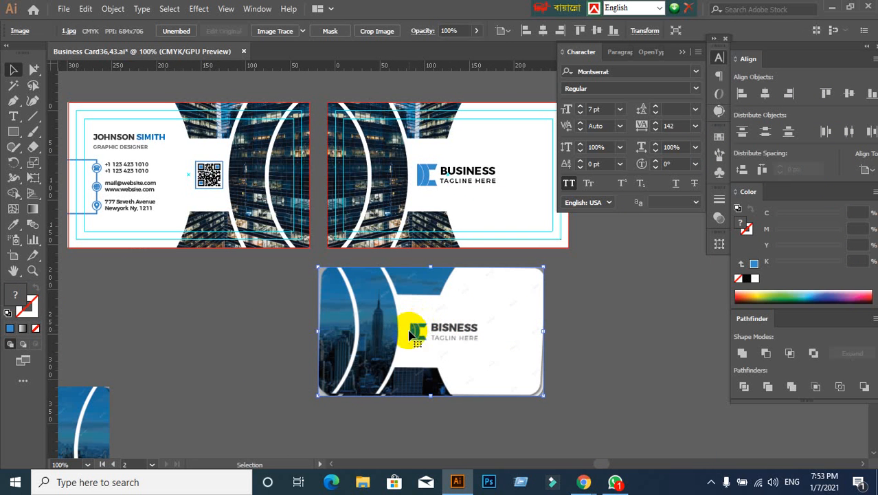
drag(417, 329, 580, 383)
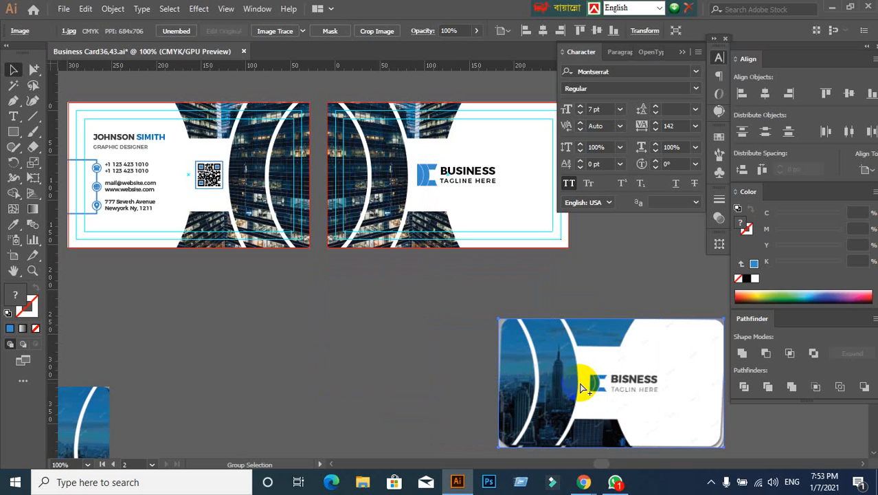
key(ctrl+s)
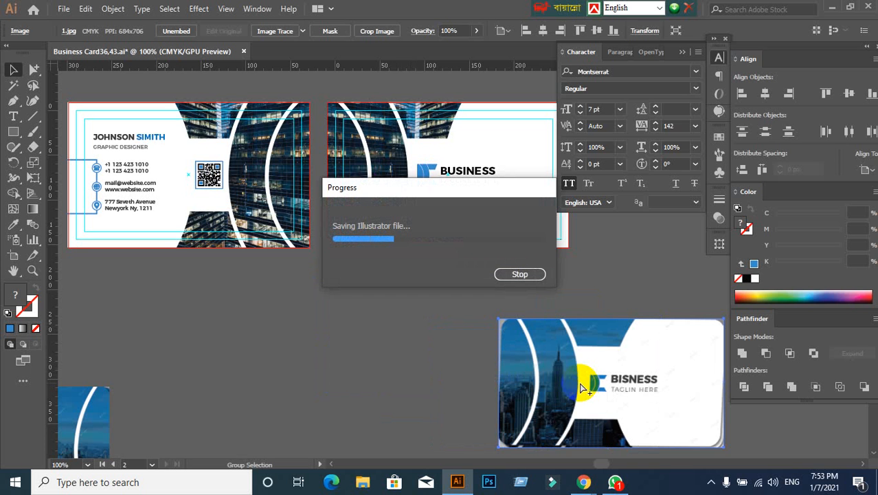
click(580, 384)
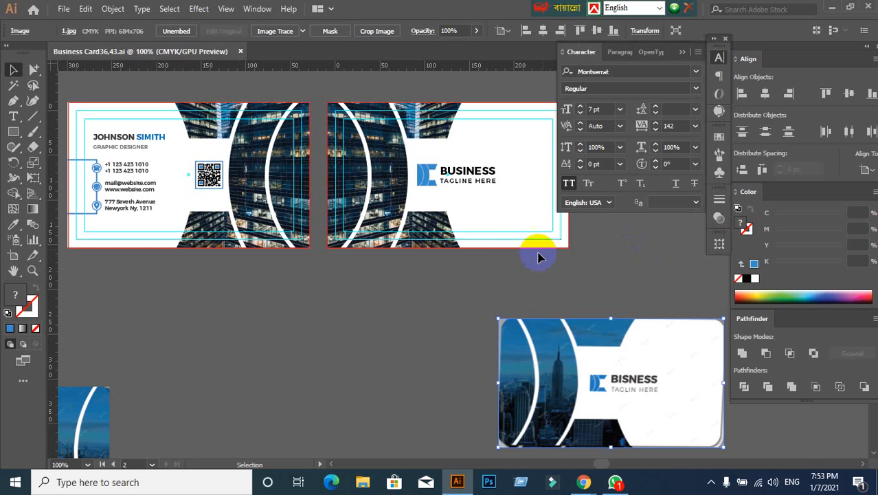
- Collapse the Character panel and bring both finished card artboards fully into view
scroll(494, 251, up, 1)
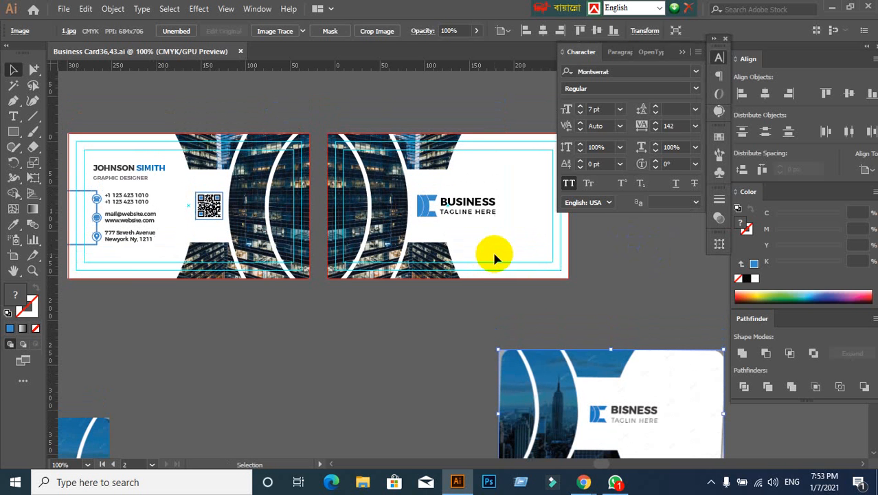
click(683, 53)
drag(415, 311, 462, 314)
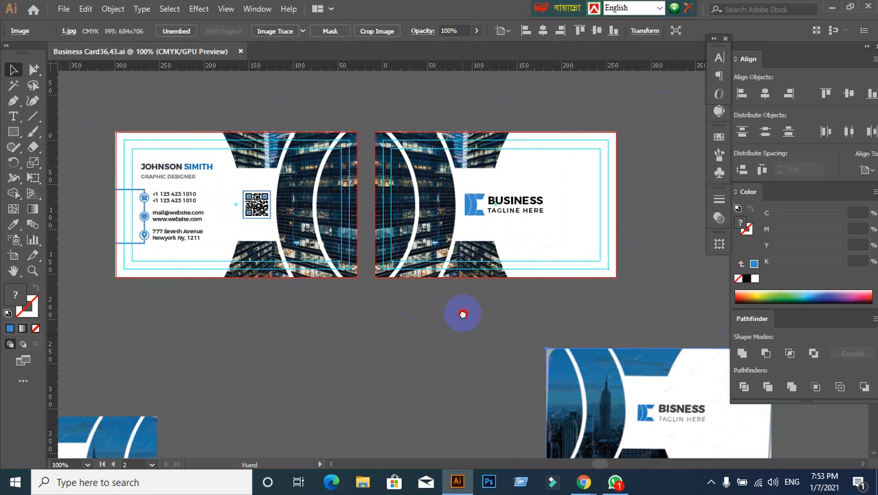
- Minimise Illustrator, close the Flaticon and Font Awesome pages in Chrome, and minimise the browser to reach the desktop
click(832, 6)
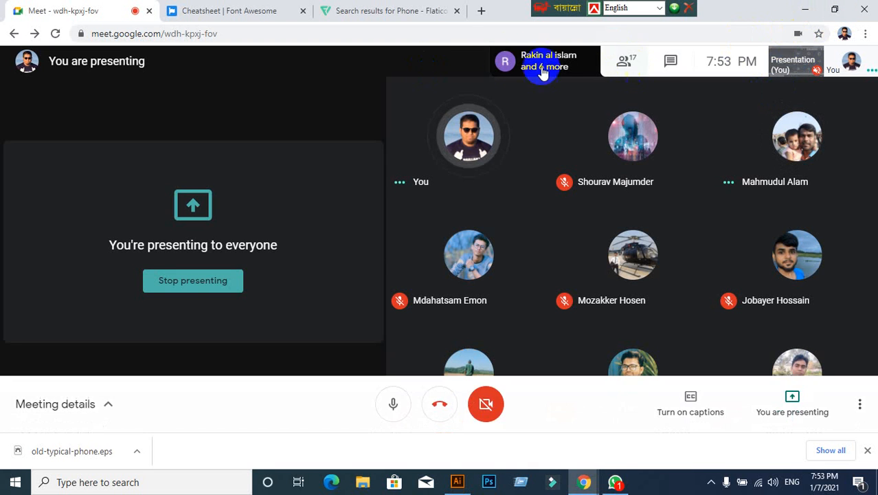
click(456, 11)
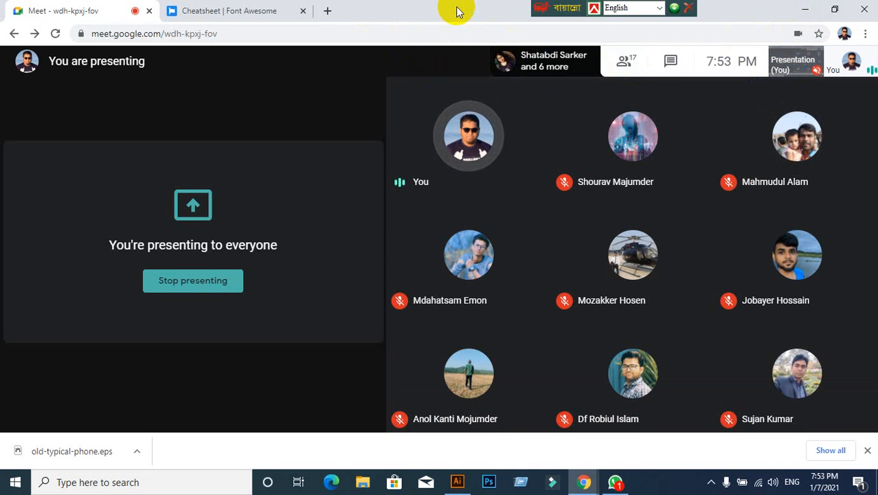
click(303, 11)
click(804, 9)
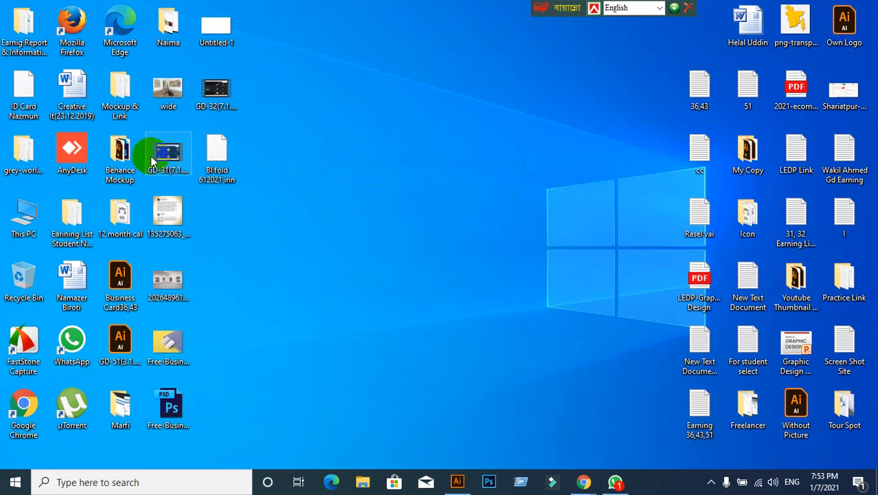
- Check the Behance Mockup folder on the desktop, close it, start Photoshop and minimise its window
double_click(128, 157)
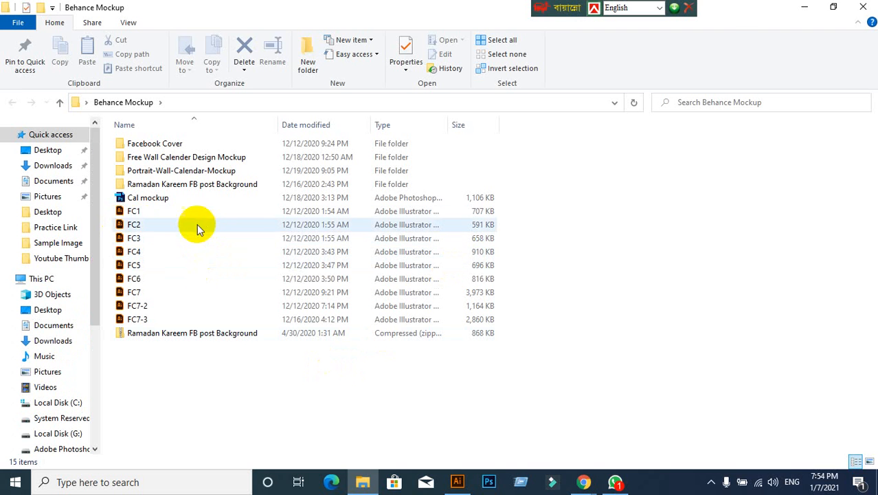
click(864, 7)
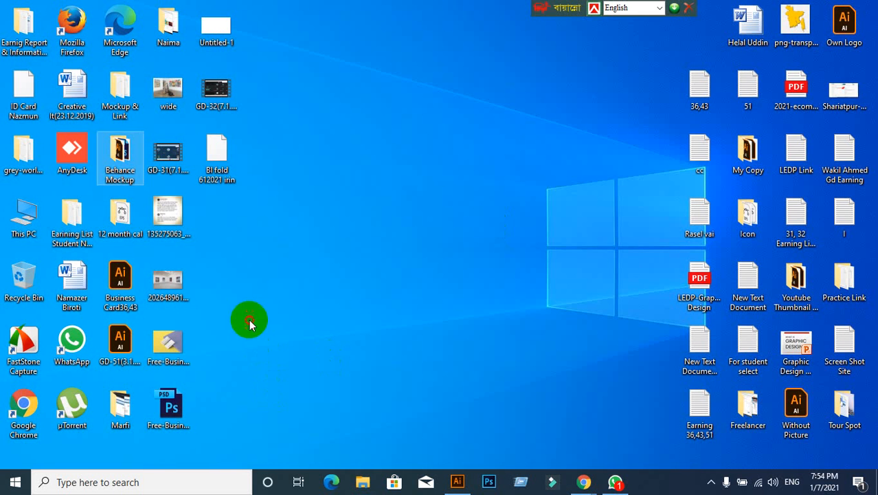
click(491, 483)
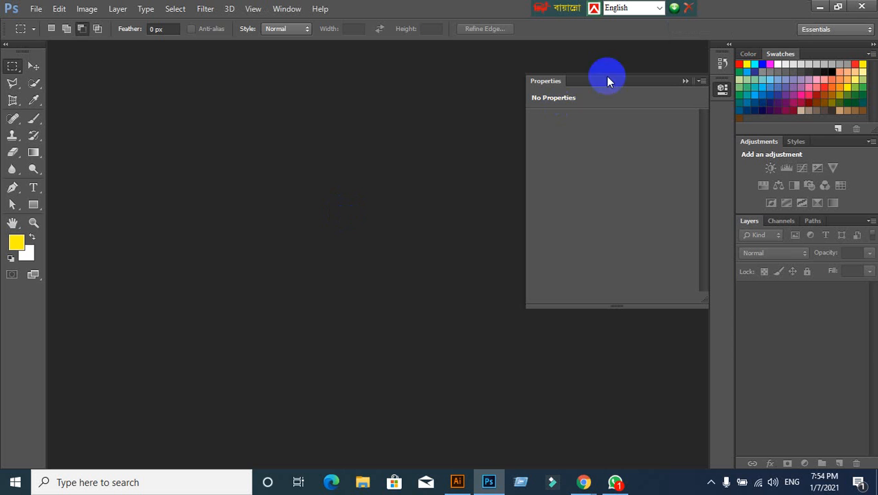
click(820, 6)
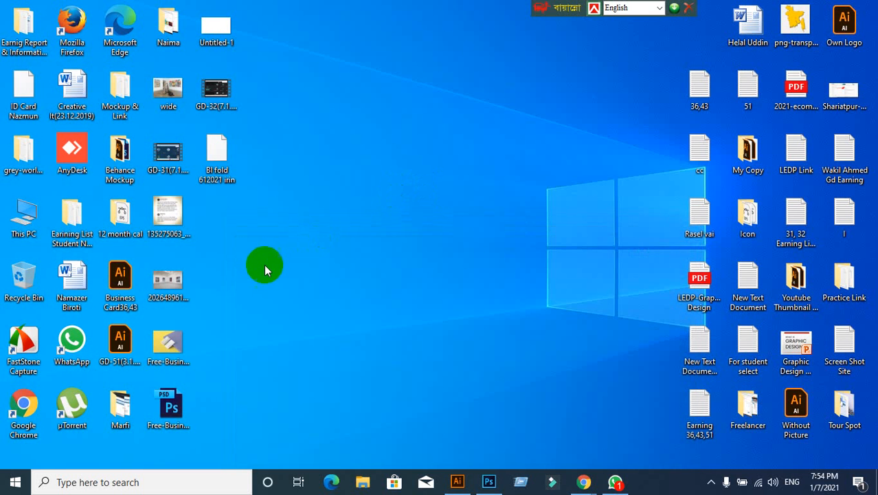
- Open the Rounded-Business-Card-Mockup folder inside the free business card mockup folder of Mockup & Link
double_click(118, 103)
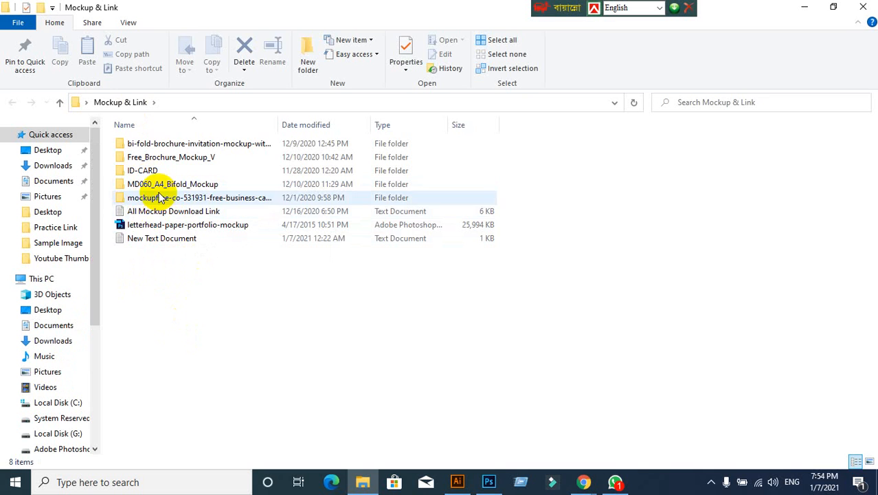
double_click(162, 197)
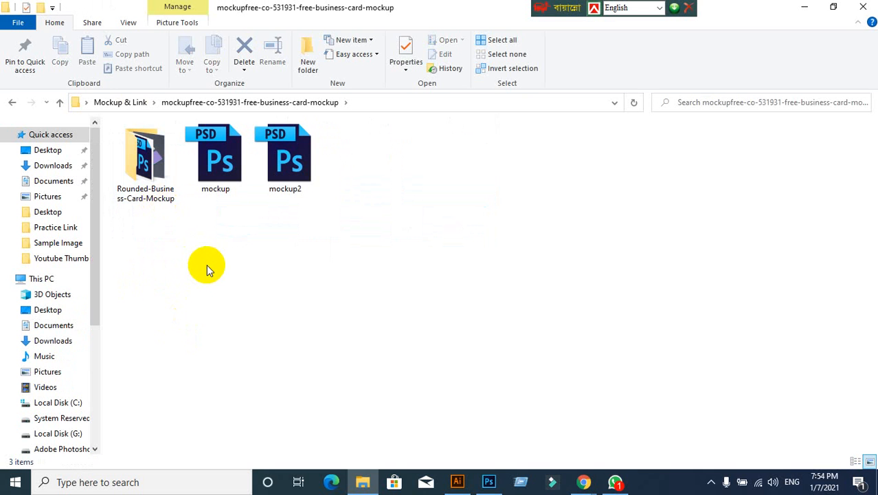
double_click(147, 166)
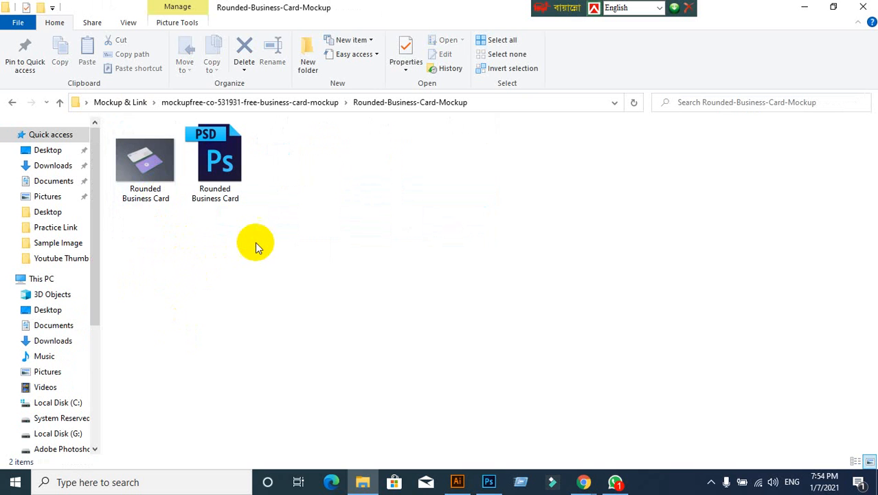
- Open the Rounded Business Card JPG preview in Photoshop
click(214, 160)
click(294, 275)
click(175, 196)
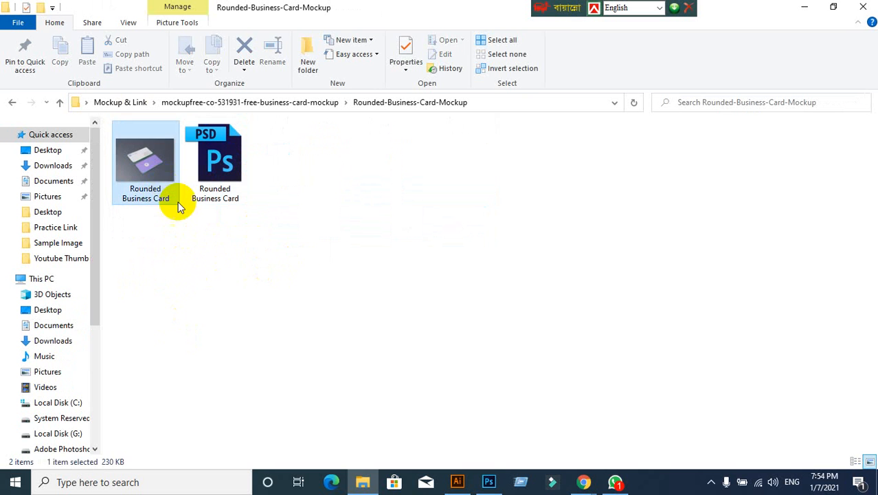
click(200, 232)
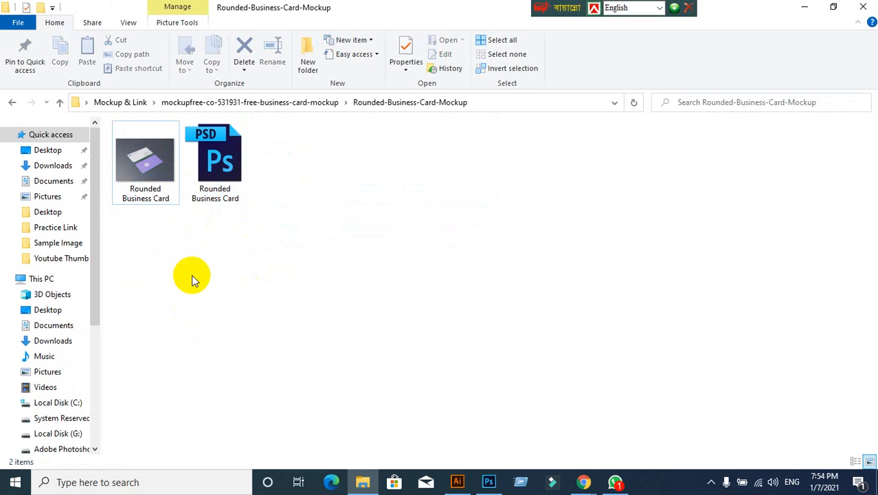
drag(146, 161, 436, 14)
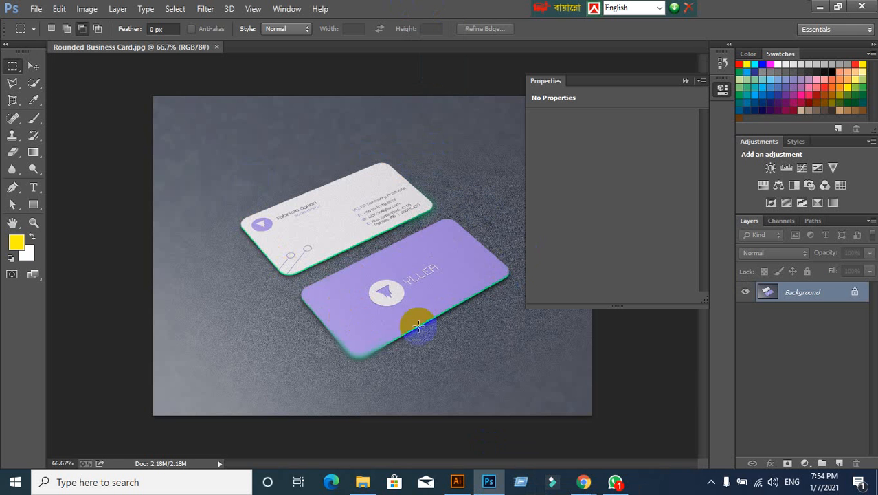
- Activate the Move tool, check the card design in Illustrator, and collapse the Properties panel back in Photoshop
click(249, 235)
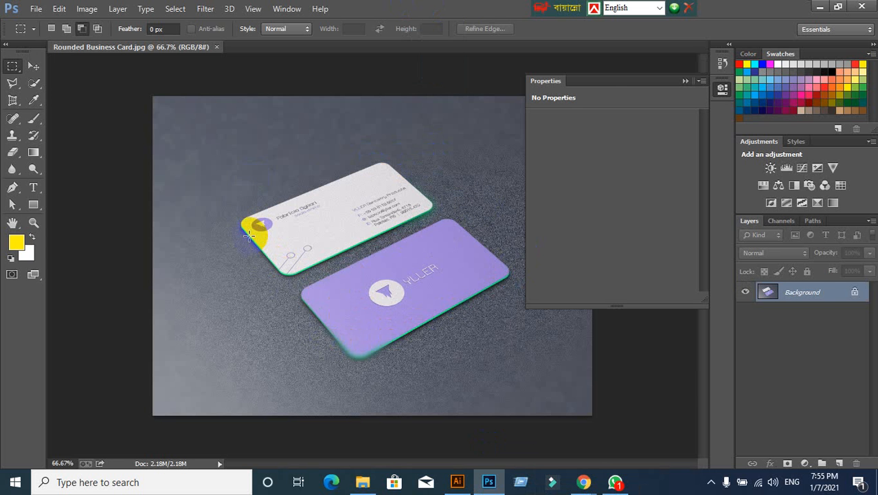
click(34, 66)
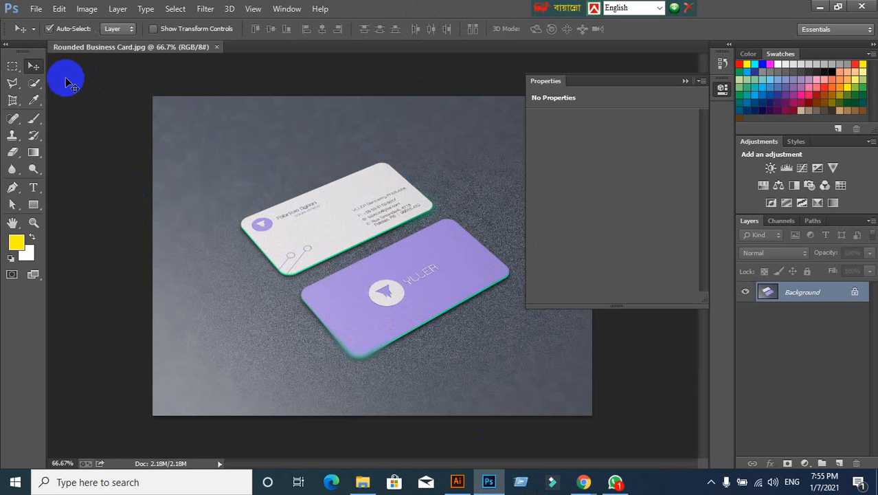
click(456, 475)
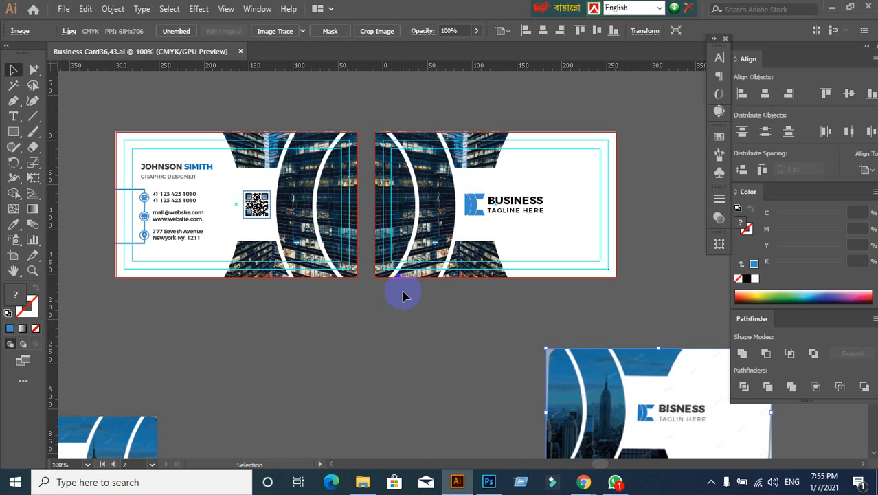
click(488, 480)
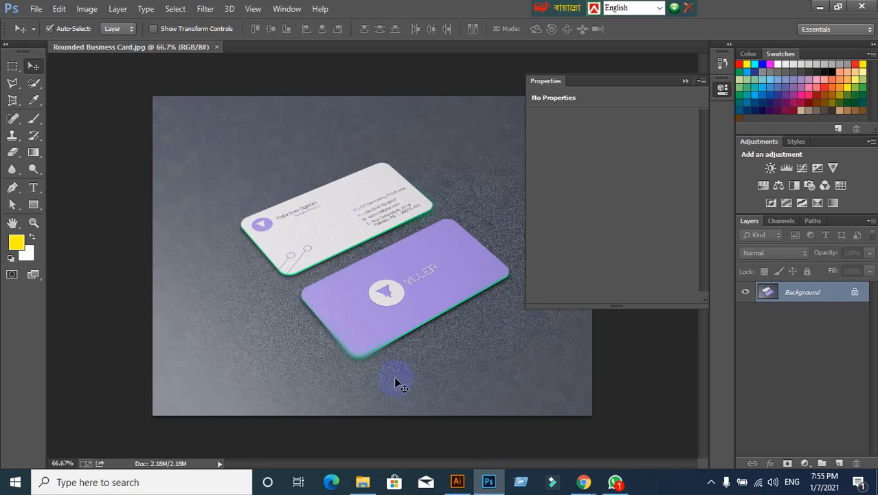
click(685, 81)
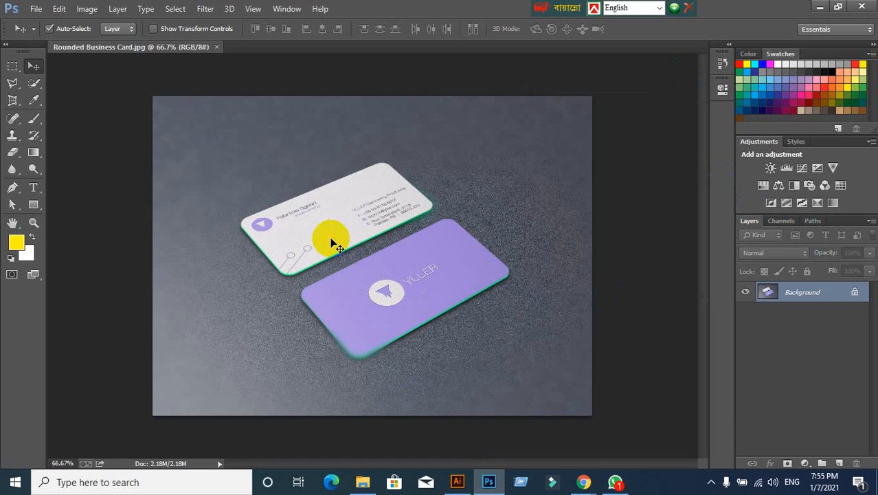
- Open the Rounded Business Card PSD in Photoshop, close the JPG preview, and close the mockup folder window
click(364, 481)
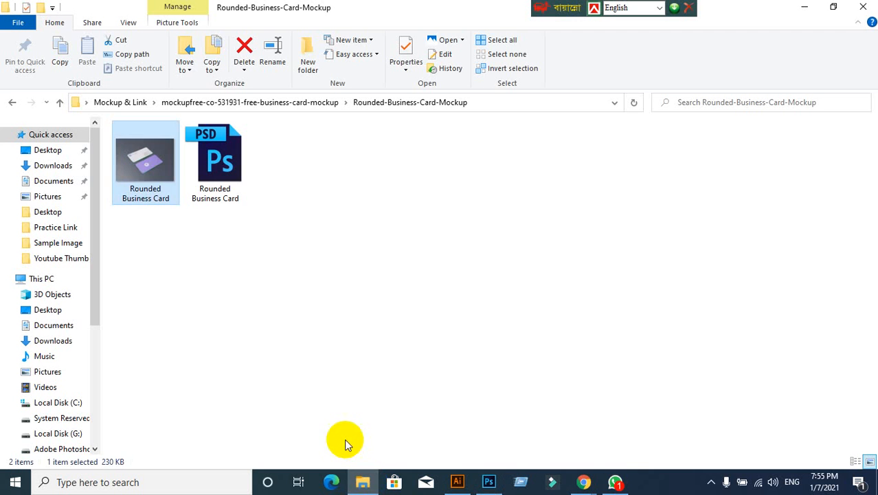
drag(210, 184, 397, 7)
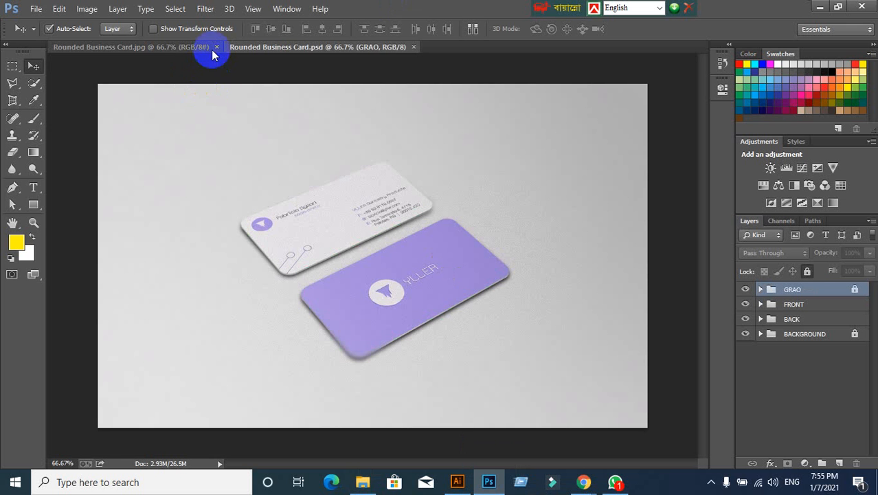
click(216, 47)
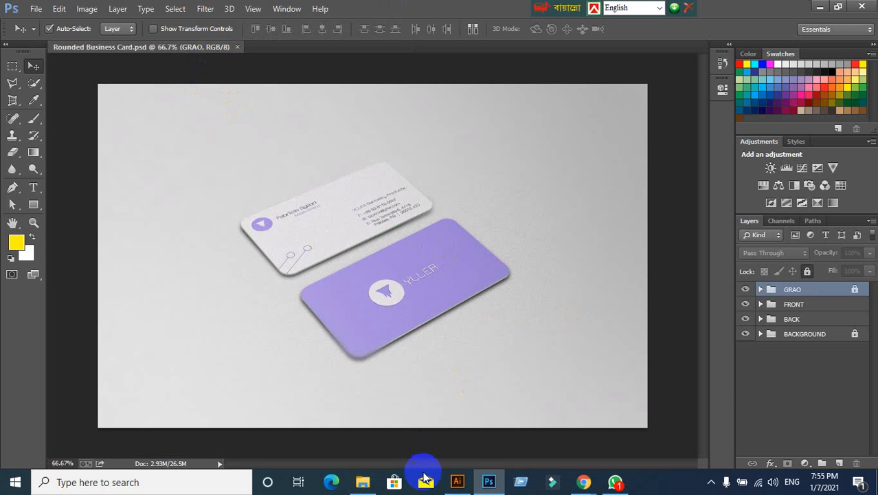
click(364, 481)
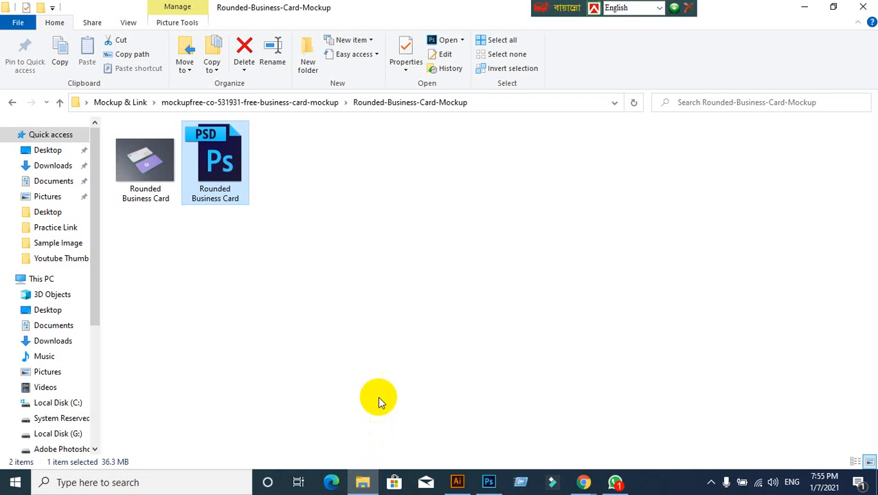
click(861, 7)
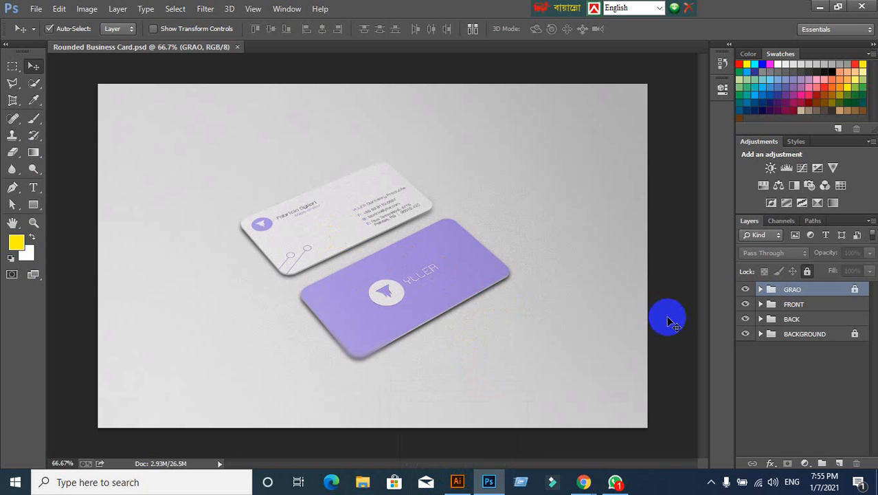
- Open the contents of the YOUR ART HERE smart object in the BACK group for editing
click(335, 229)
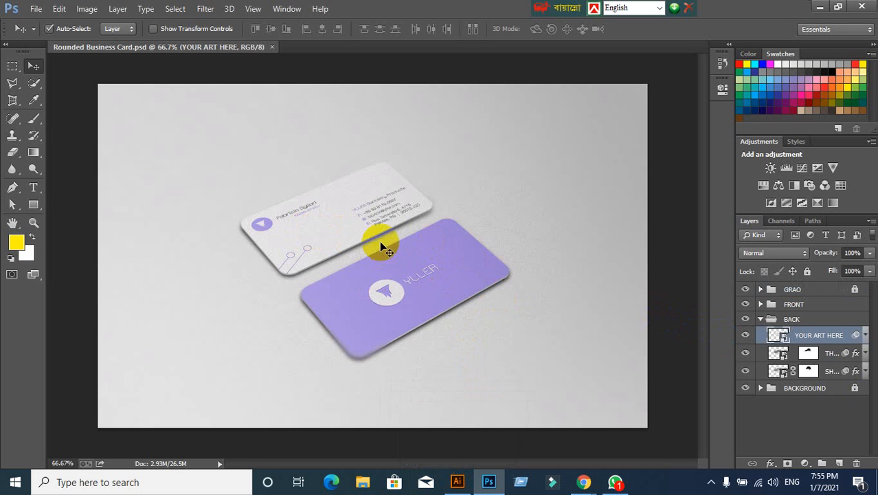
double_click(780, 339)
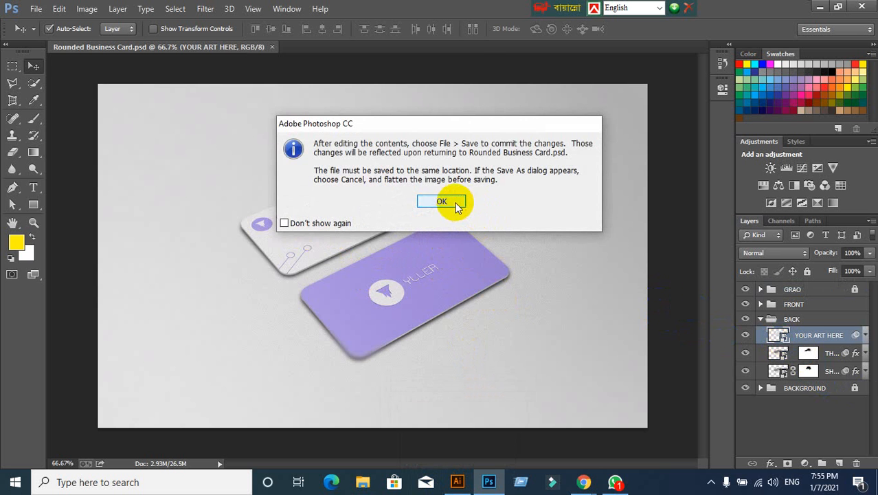